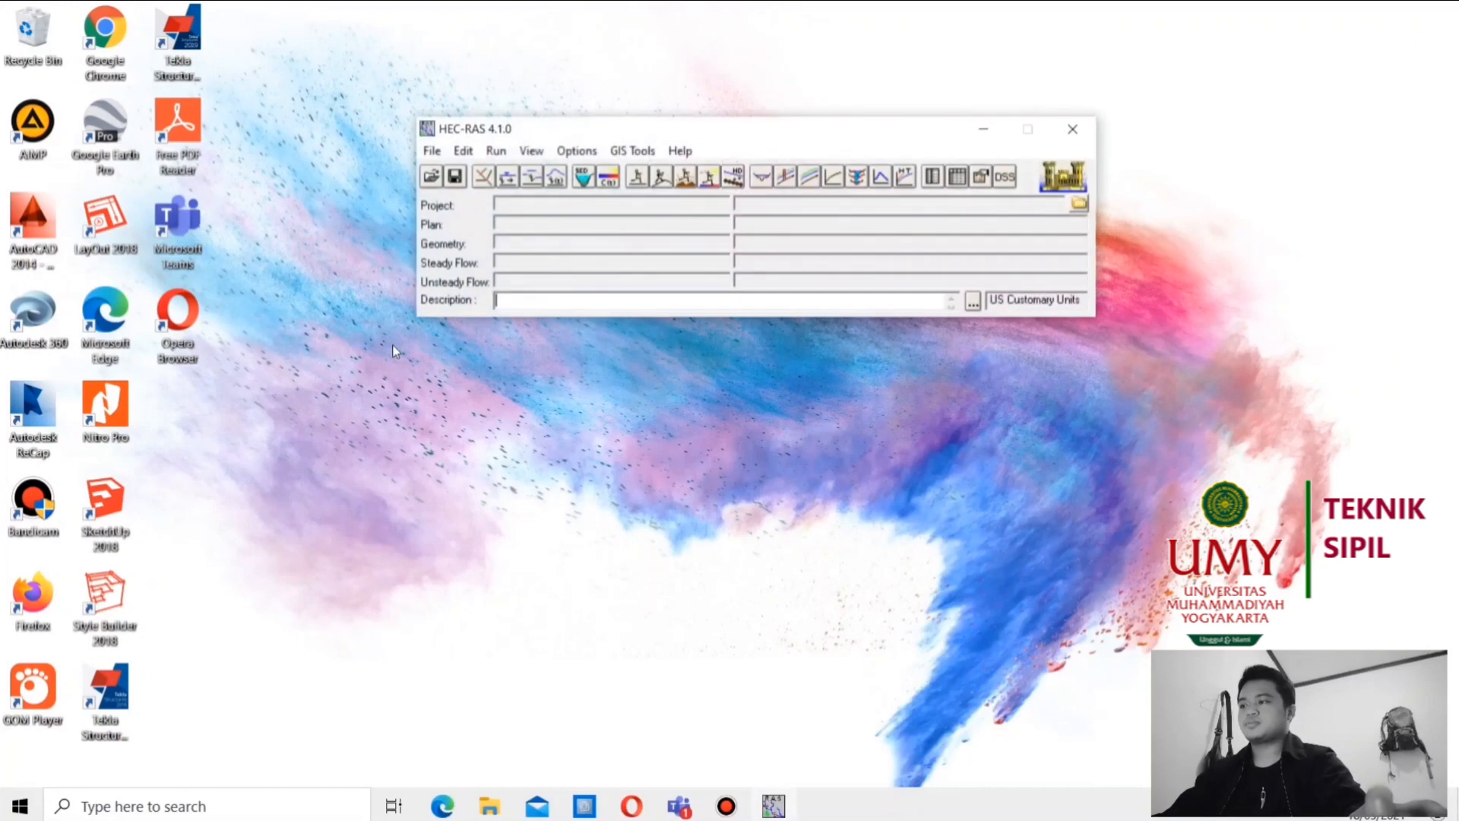
Open the project CROSS SECTION PENAMPANG CONTOH from the folder d:\PENAMPANG HECRAS\PENAMPANG HECRAS
{"action": "left_click", "coordinate": [431, 175]}
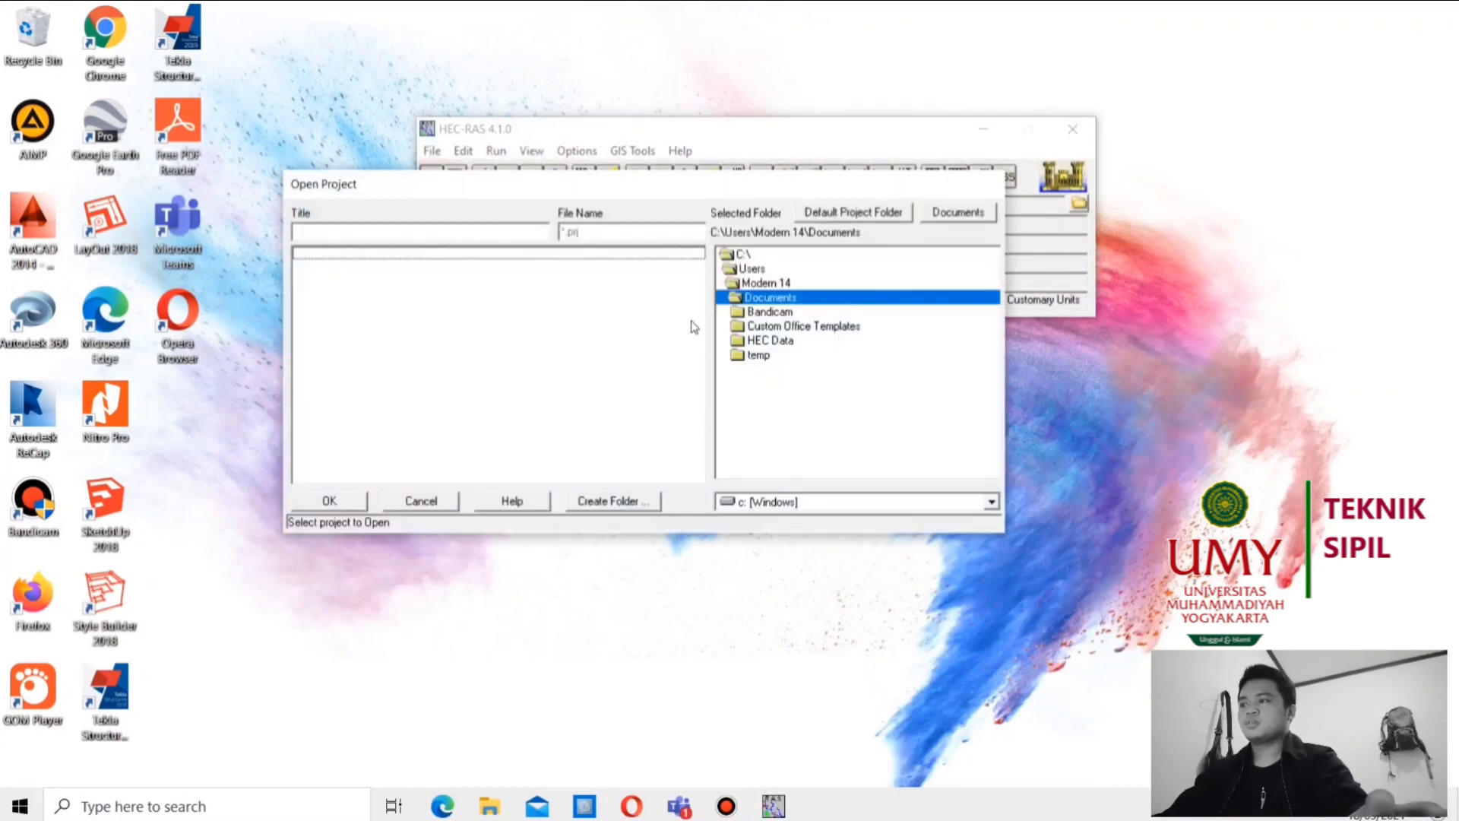
{"action": "left_click", "coordinate": [769, 498]}
{"action": "left_click", "coordinate": [771, 531]}
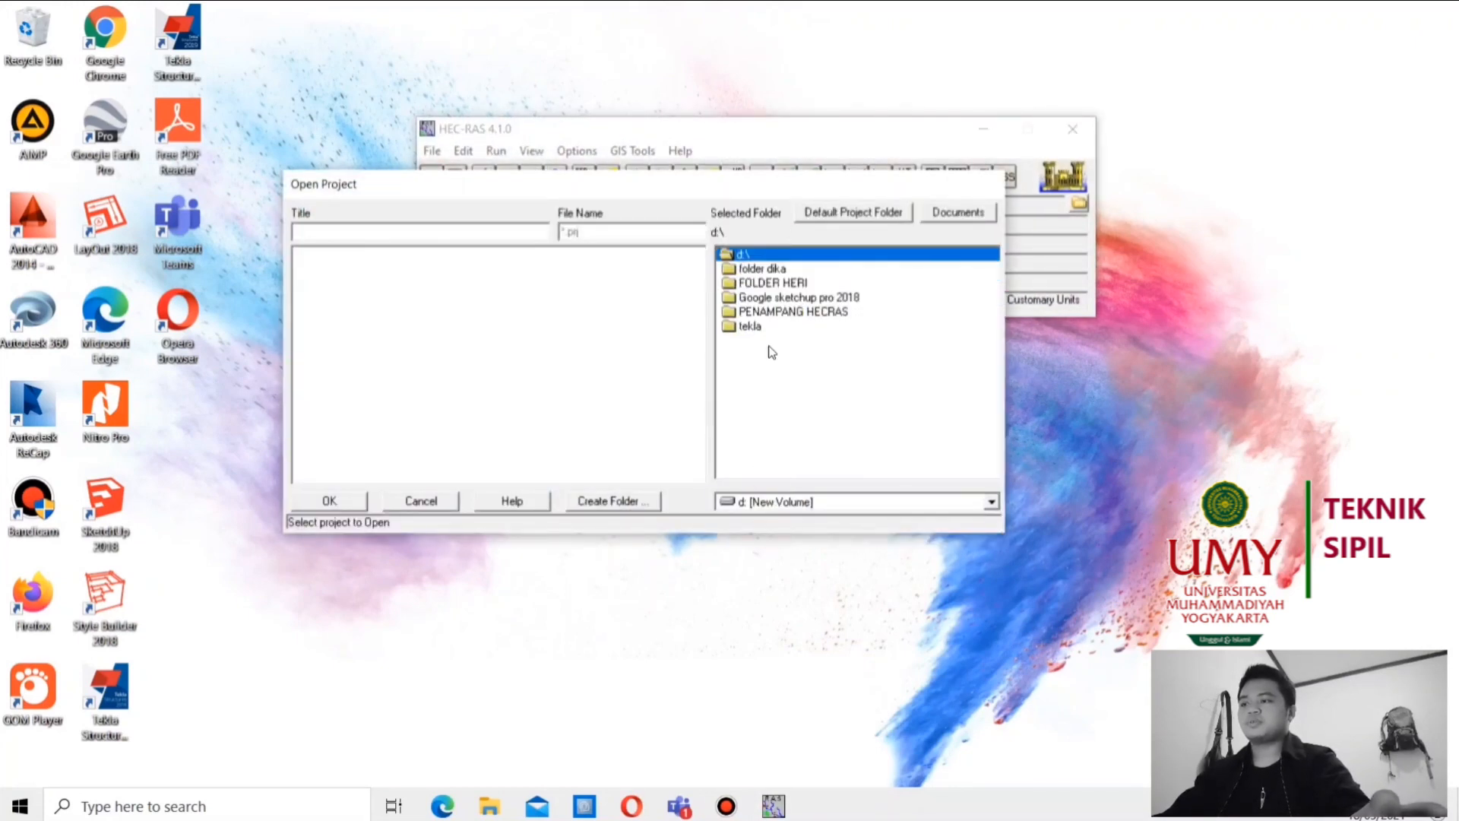
{"action": "double_click", "coordinate": [779, 314]}
{"action": "double_click", "coordinate": [774, 283]}
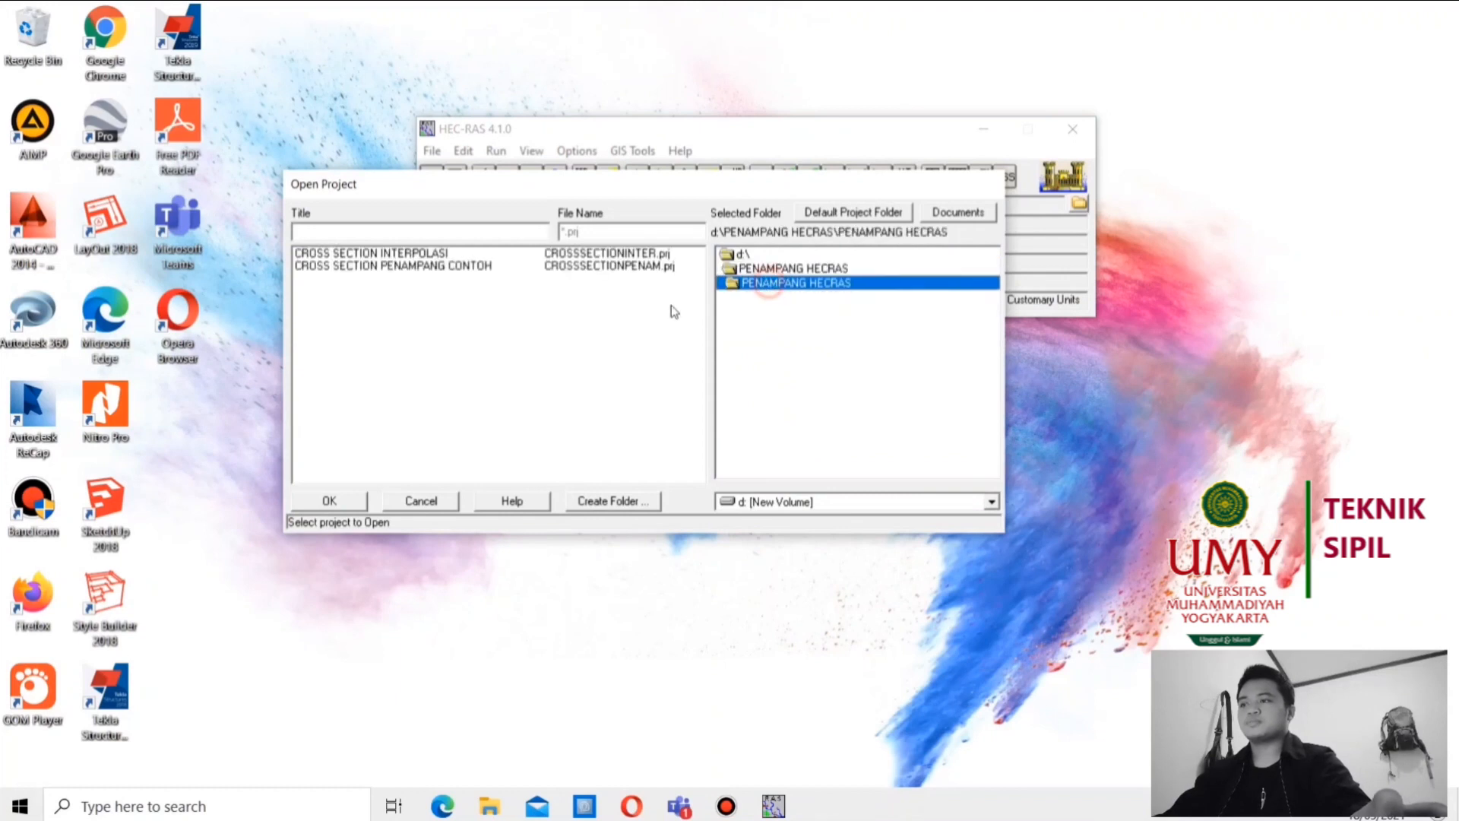
{"action": "left_click", "coordinate": [495, 267]}
{"action": "left_click", "coordinate": [347, 500]}
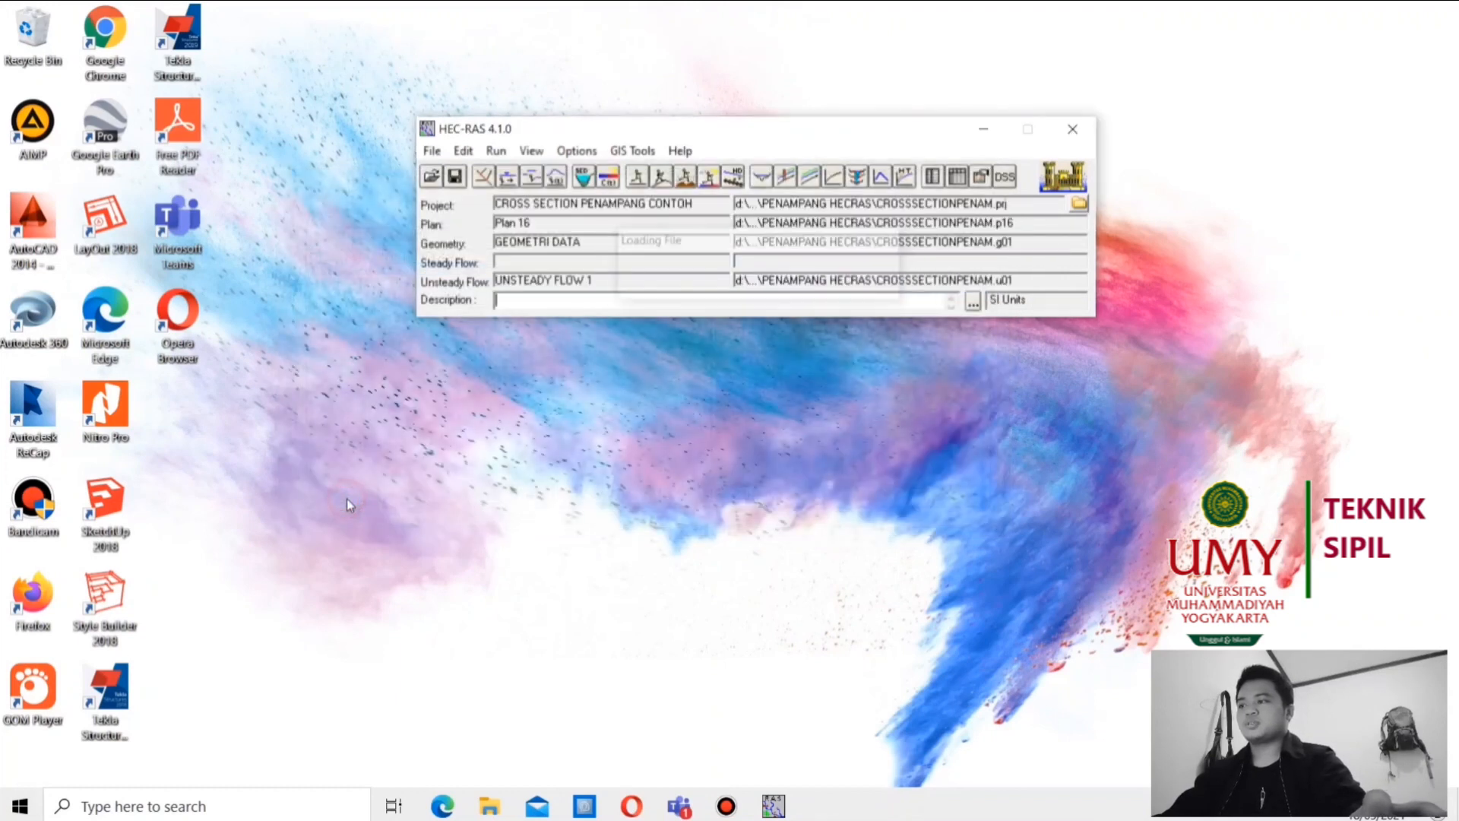
Examine the reach's water surface and levee lines in a maximized profile plot, and close the plot
{"action": "left_click", "coordinate": [784, 179]}
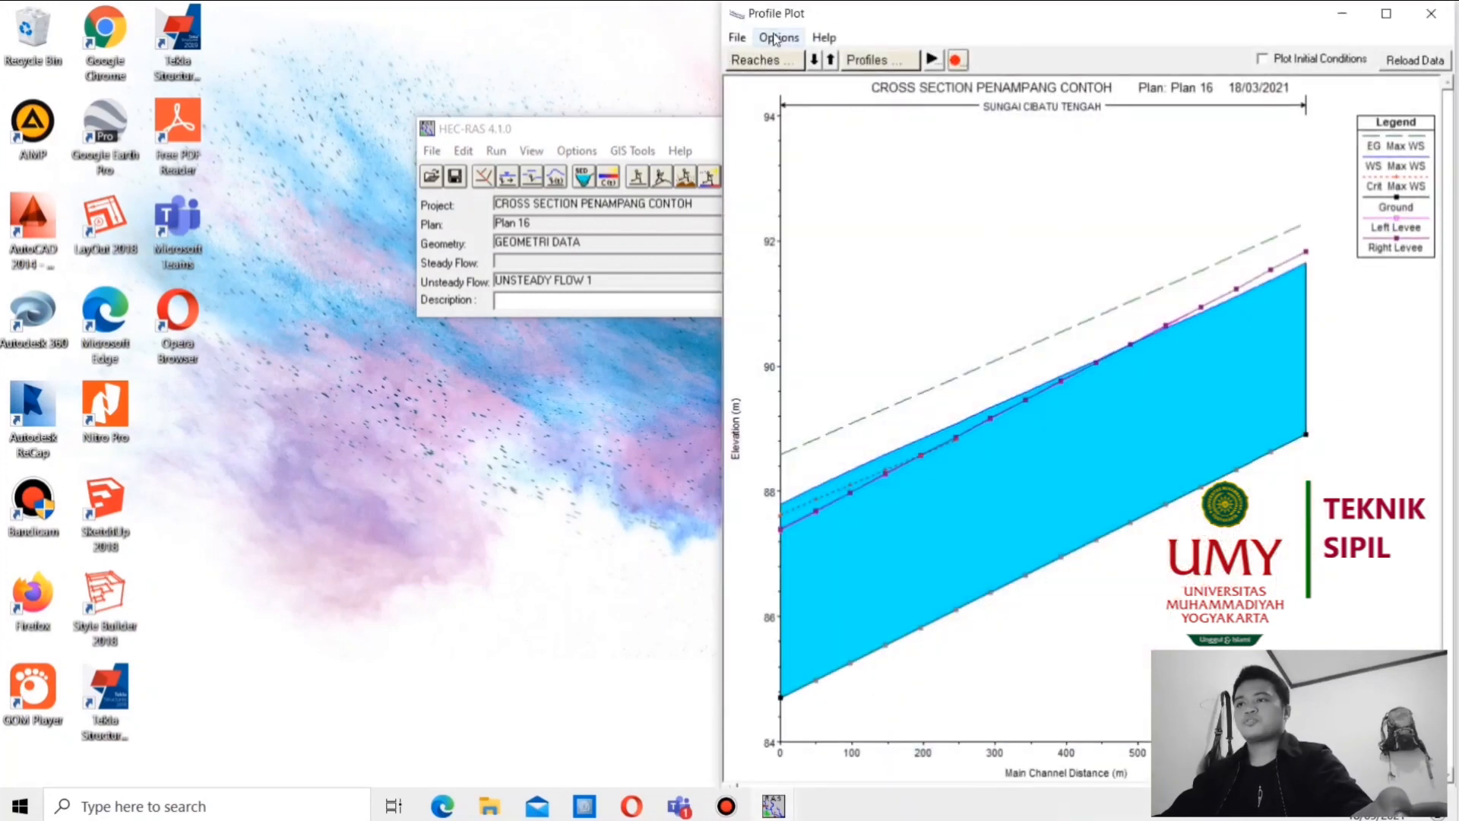
{"action": "left_click", "coordinate": [1388, 14]}
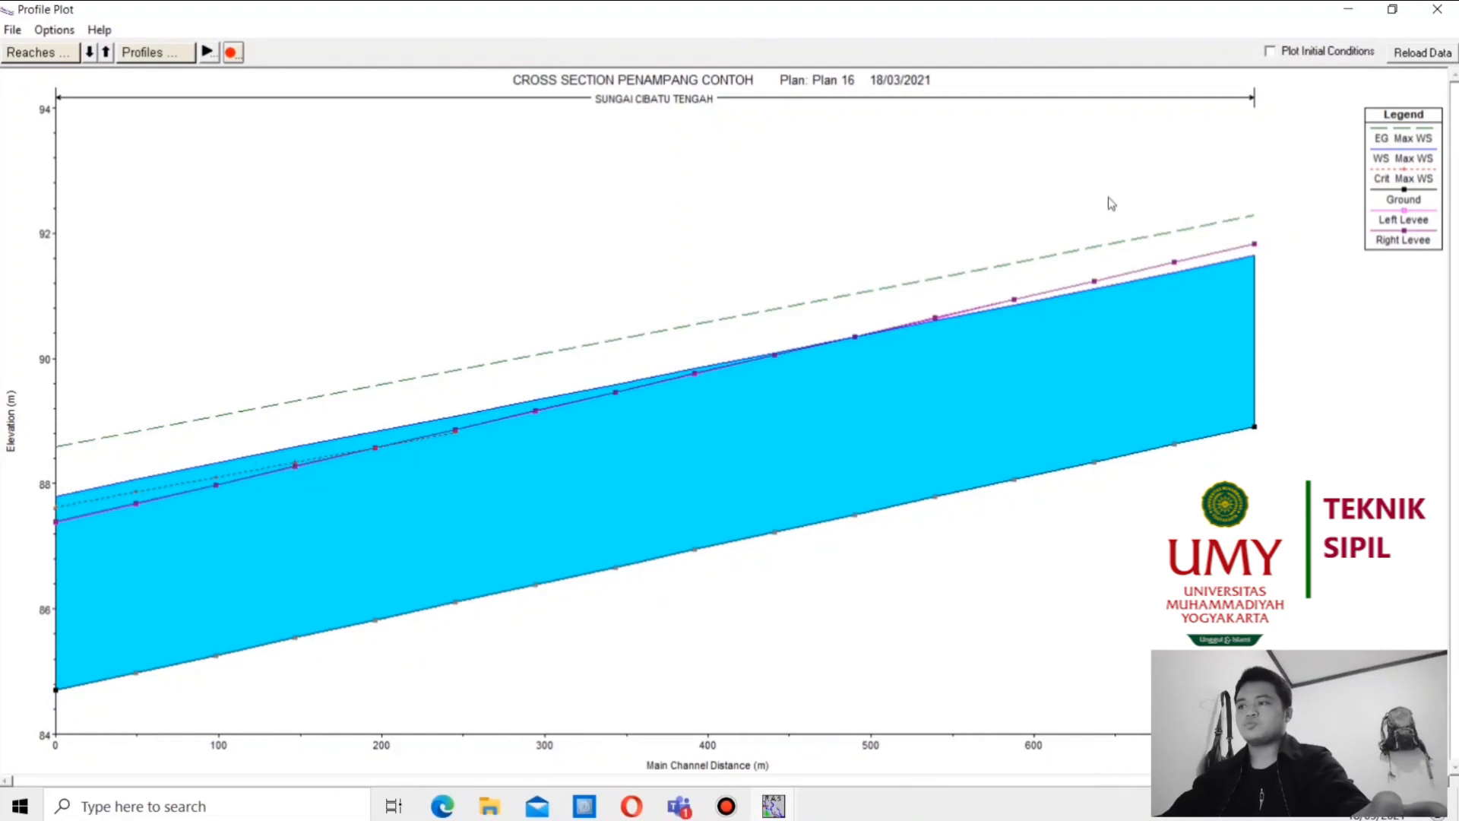
{"action": "left_click", "coordinate": [1437, 11]}
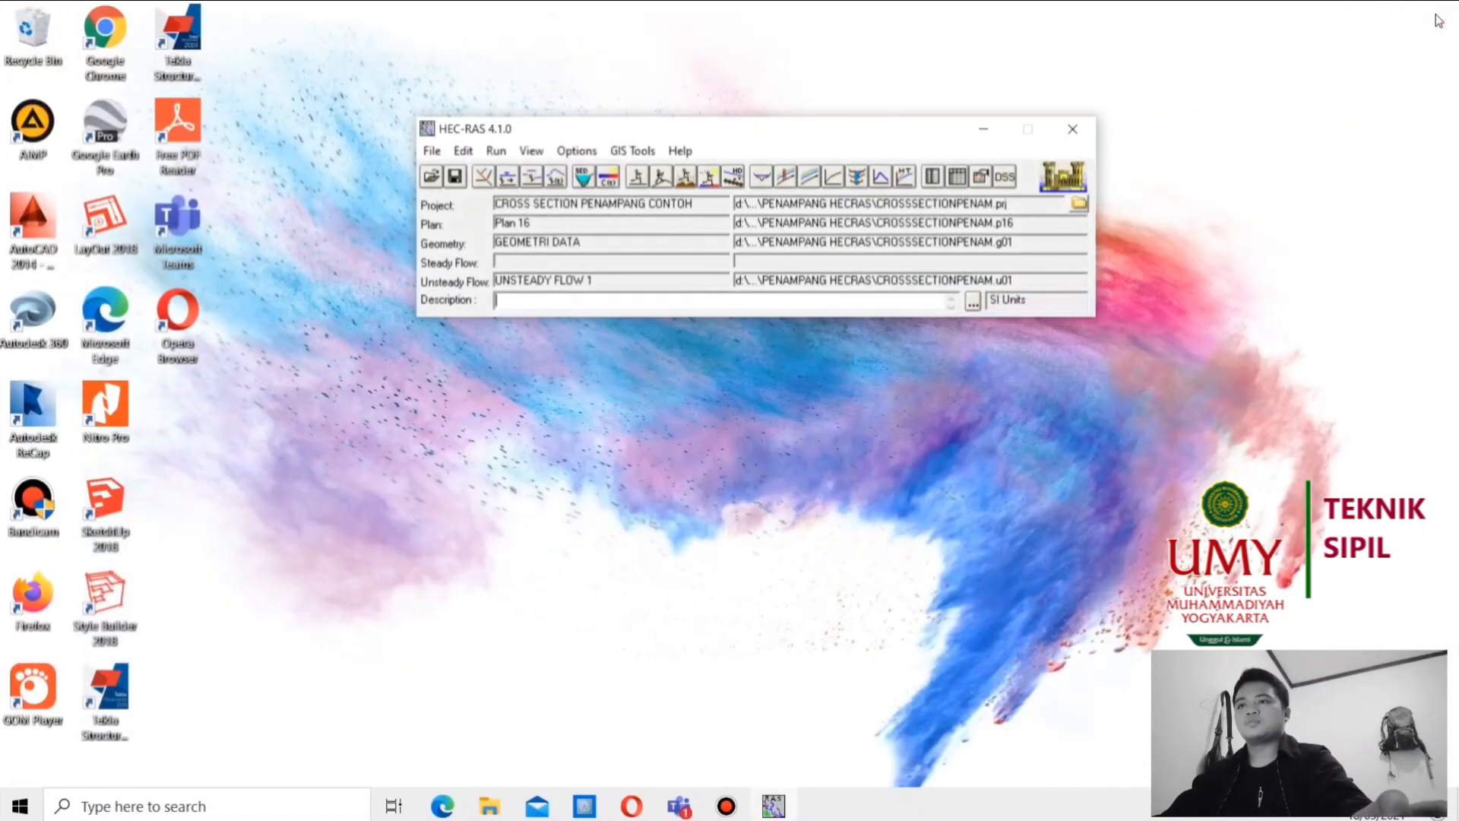
Open the geometry's cross section data at river station 34.99998 and examine the left bank point and maximum water surface
{"action": "left_click", "coordinate": [484, 180]}
{"action": "left_click", "coordinate": [546, 165]}
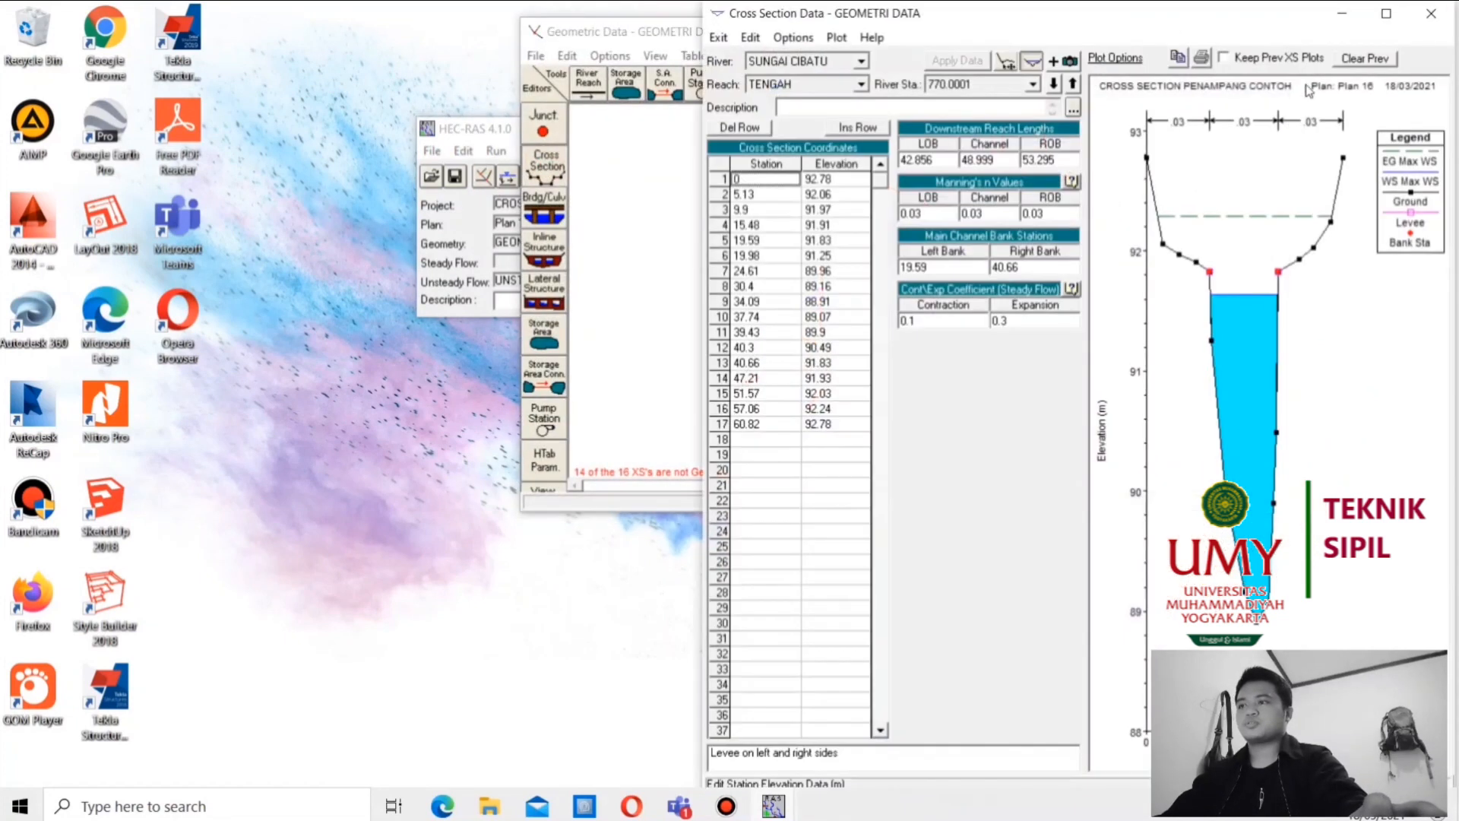
{"action": "left_click", "coordinate": [1386, 13]}
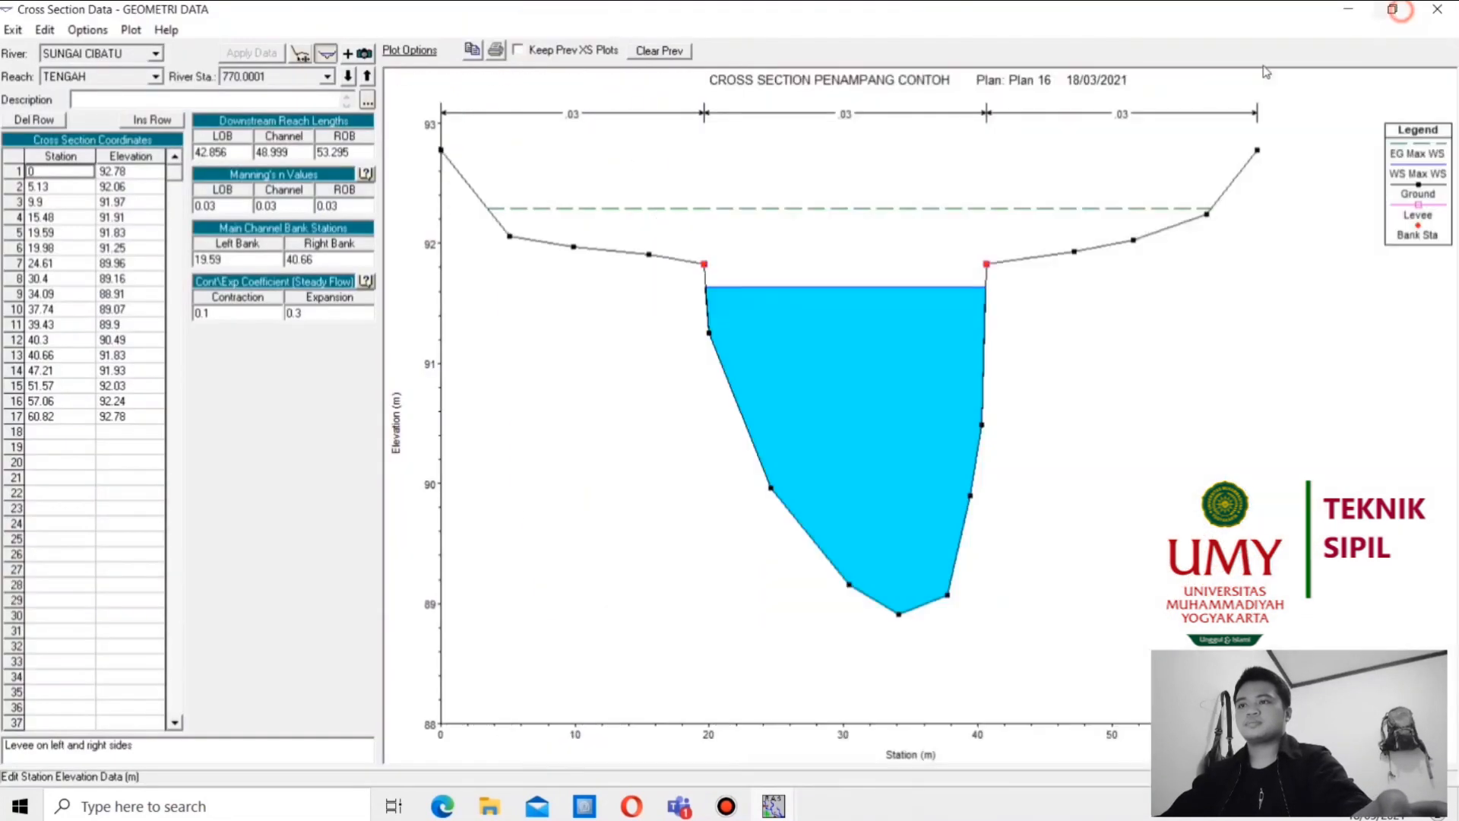
{"action": "left_click", "coordinate": [366, 76]}
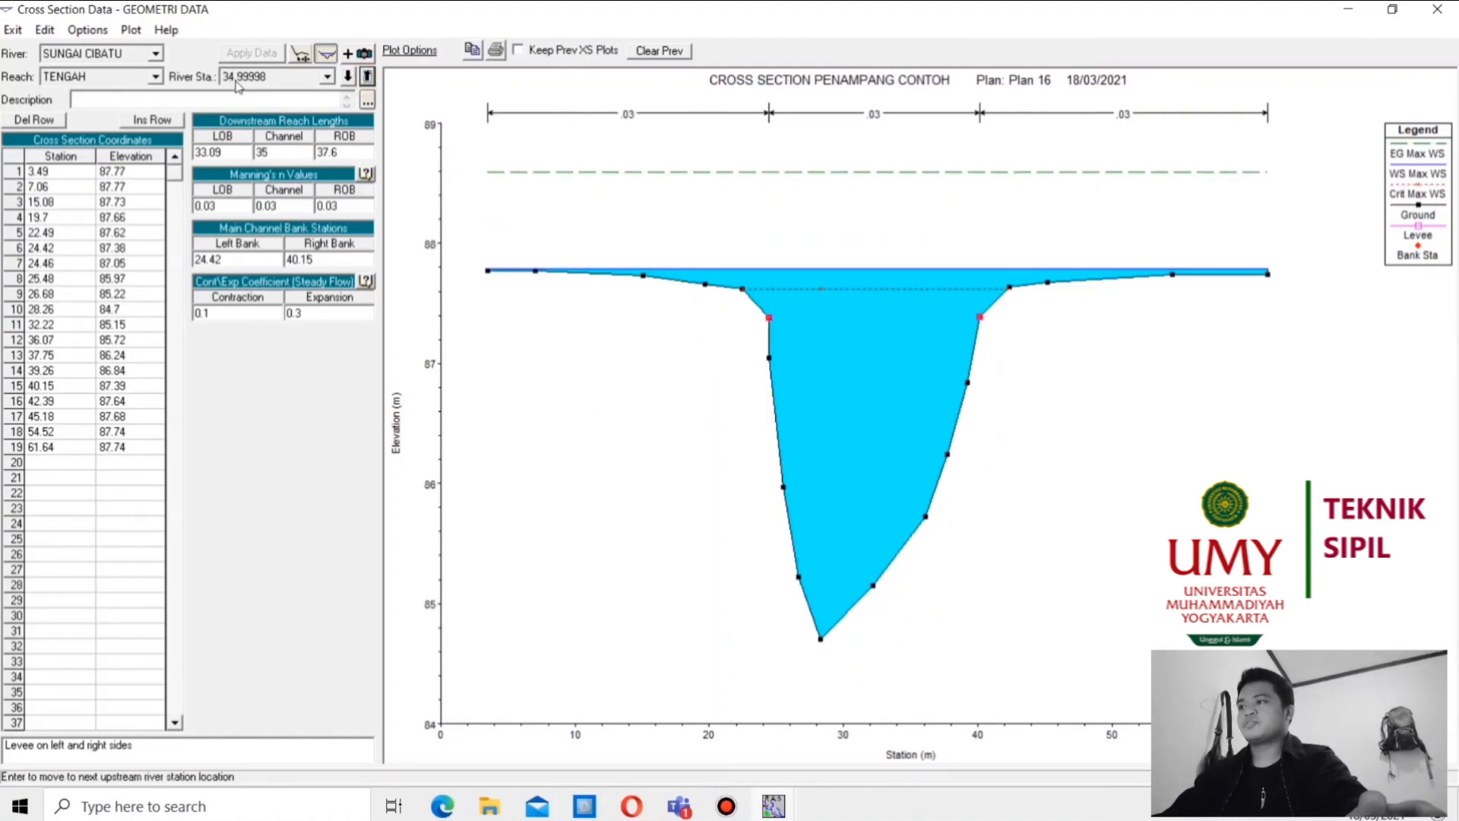
{"action": "left_click", "coordinate": [769, 320]}
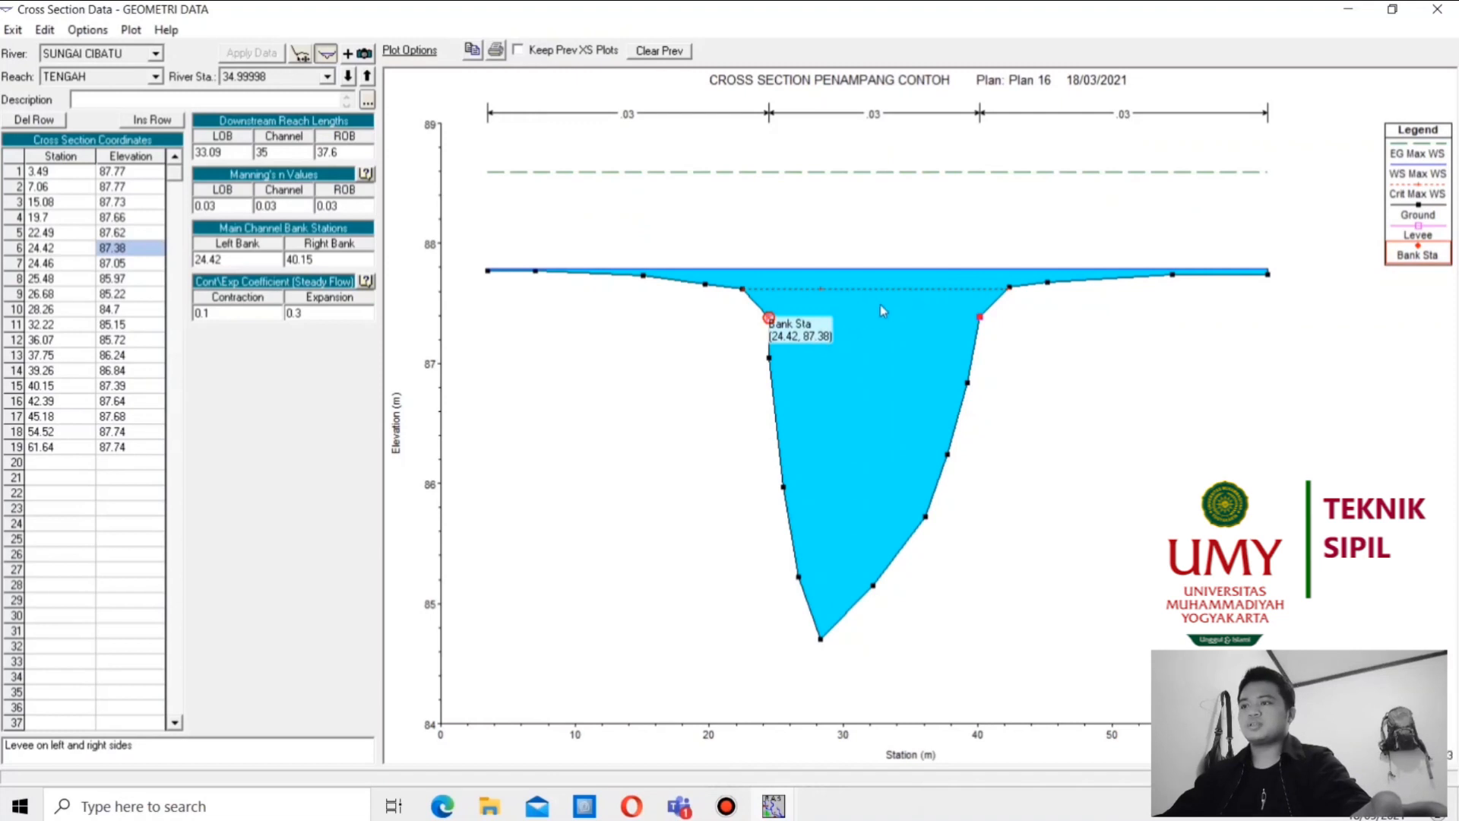
{"action": "mouse_move", "coordinate": [910, 279]}
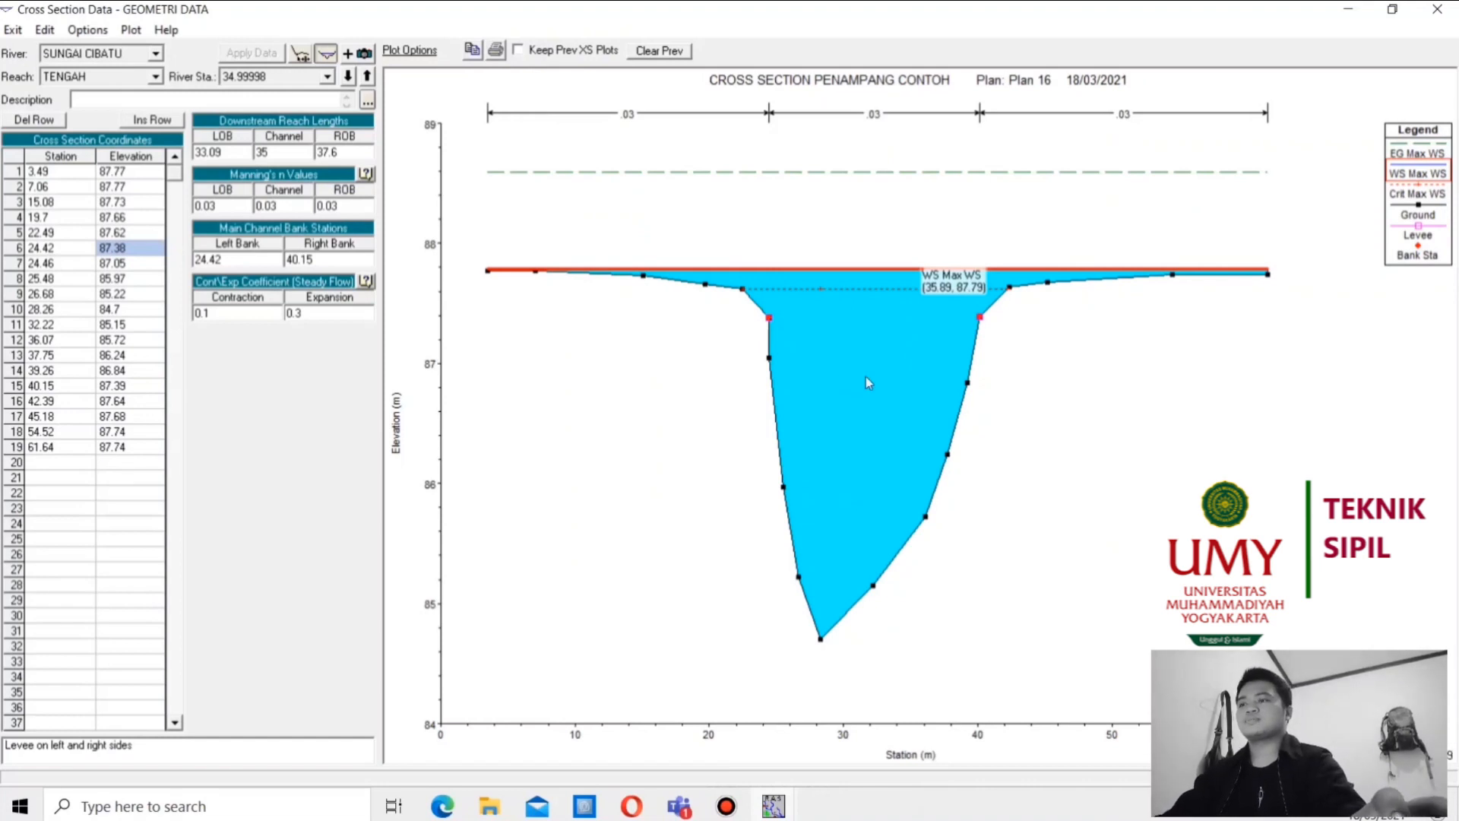
Launch Excel and create a blank workbook
{"action": "left_click", "coordinate": [228, 809]}
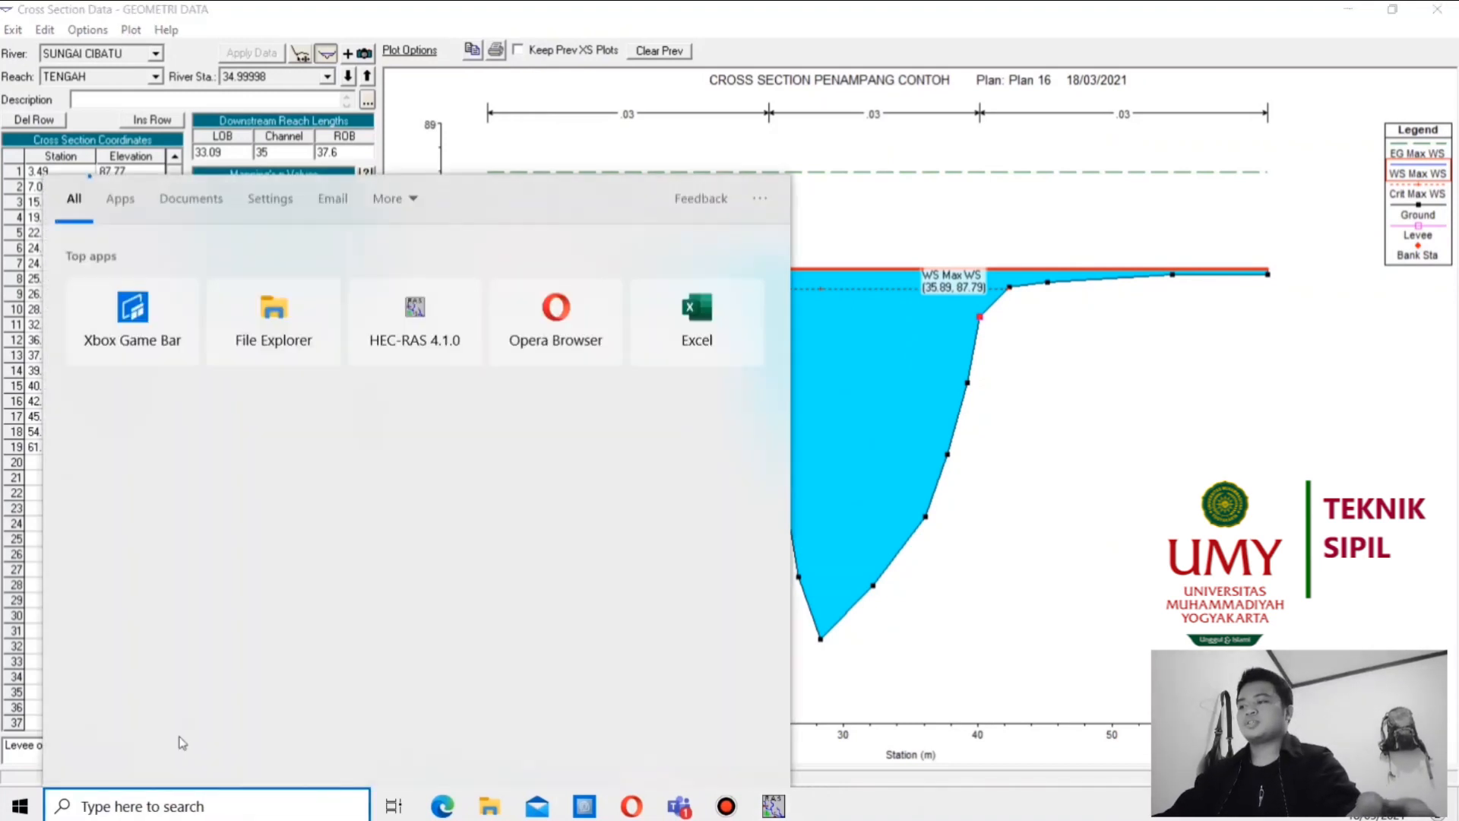
{"action": "left_click", "coordinate": [687, 313]}
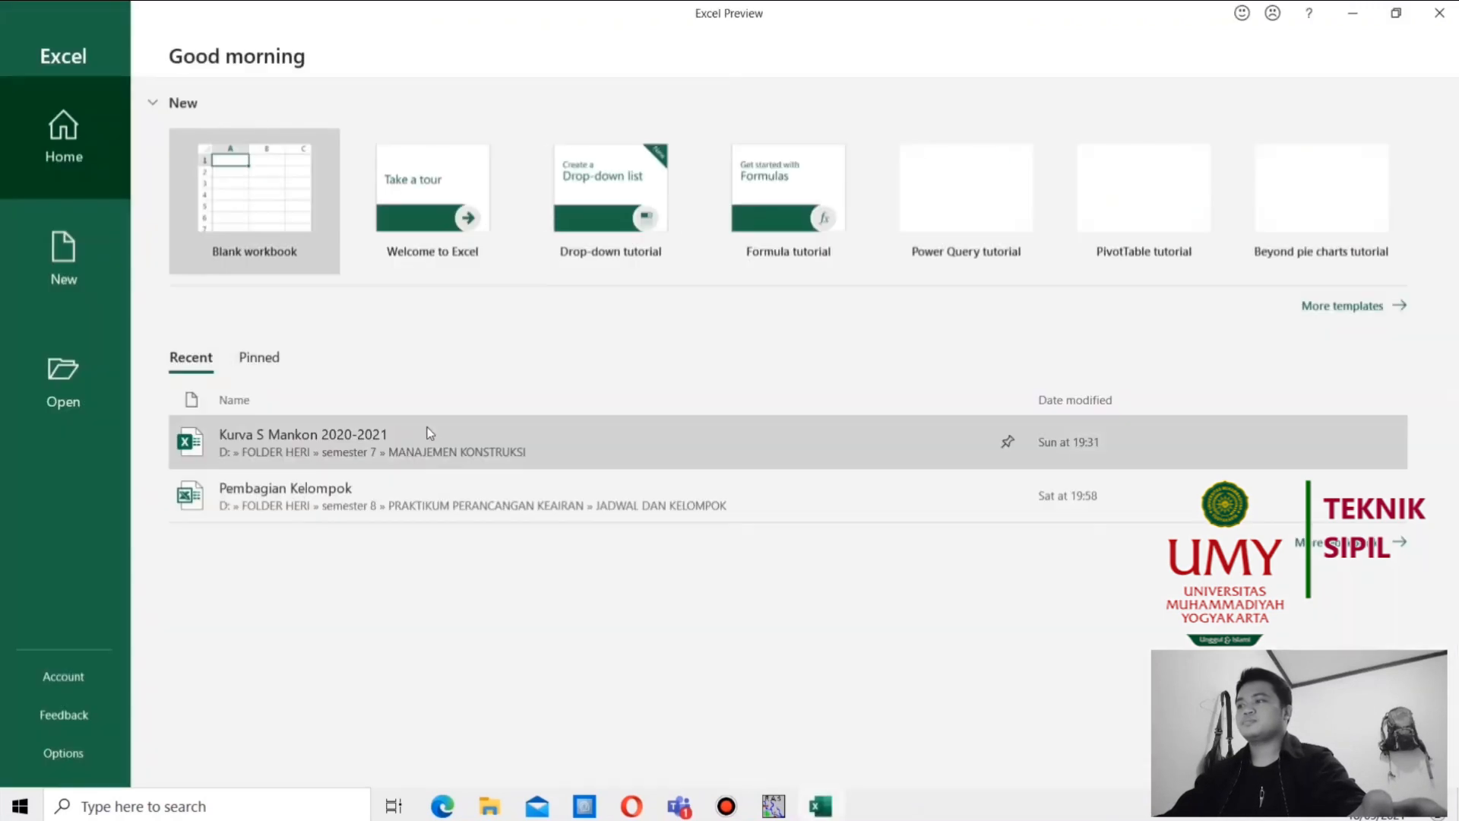
{"action": "left_click", "coordinate": [254, 201]}
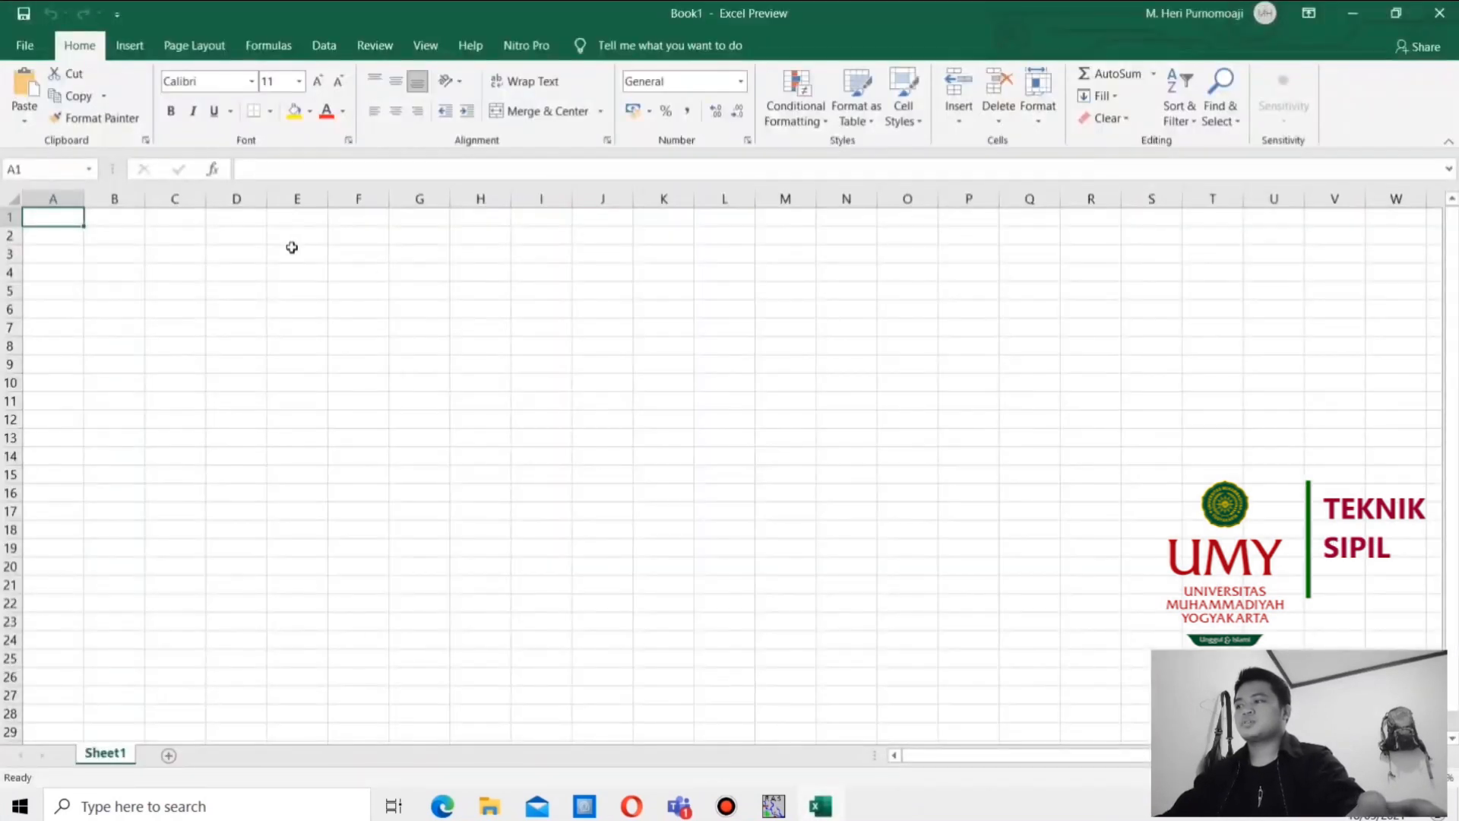
Switch to the HEC-RAS cross-section plot, read the right bank station's elevation, and return to the Excel workbook
{"action": "left_click", "coordinate": [777, 806]}
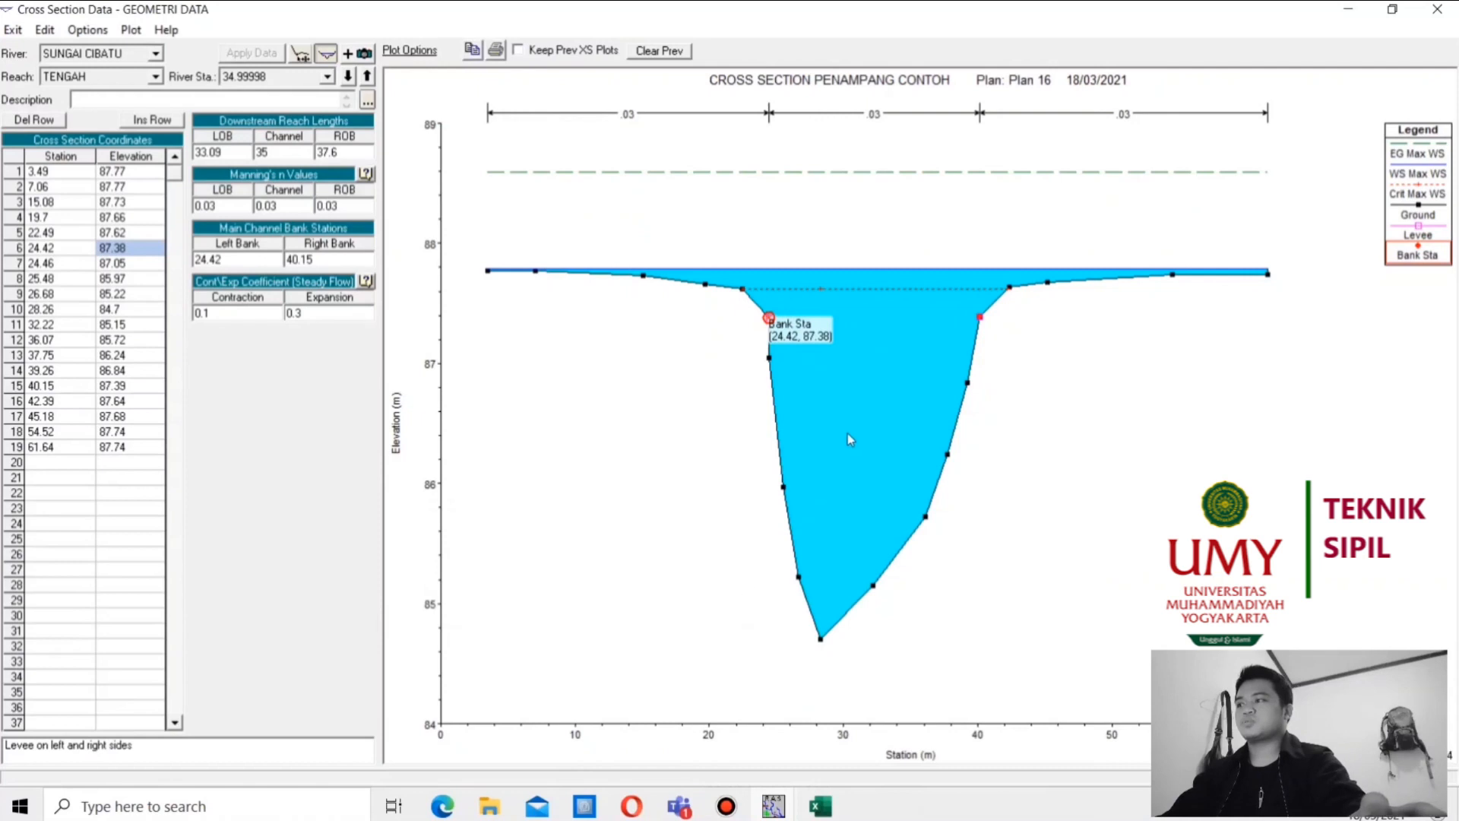
{"action": "left_click", "coordinate": [981, 318]}
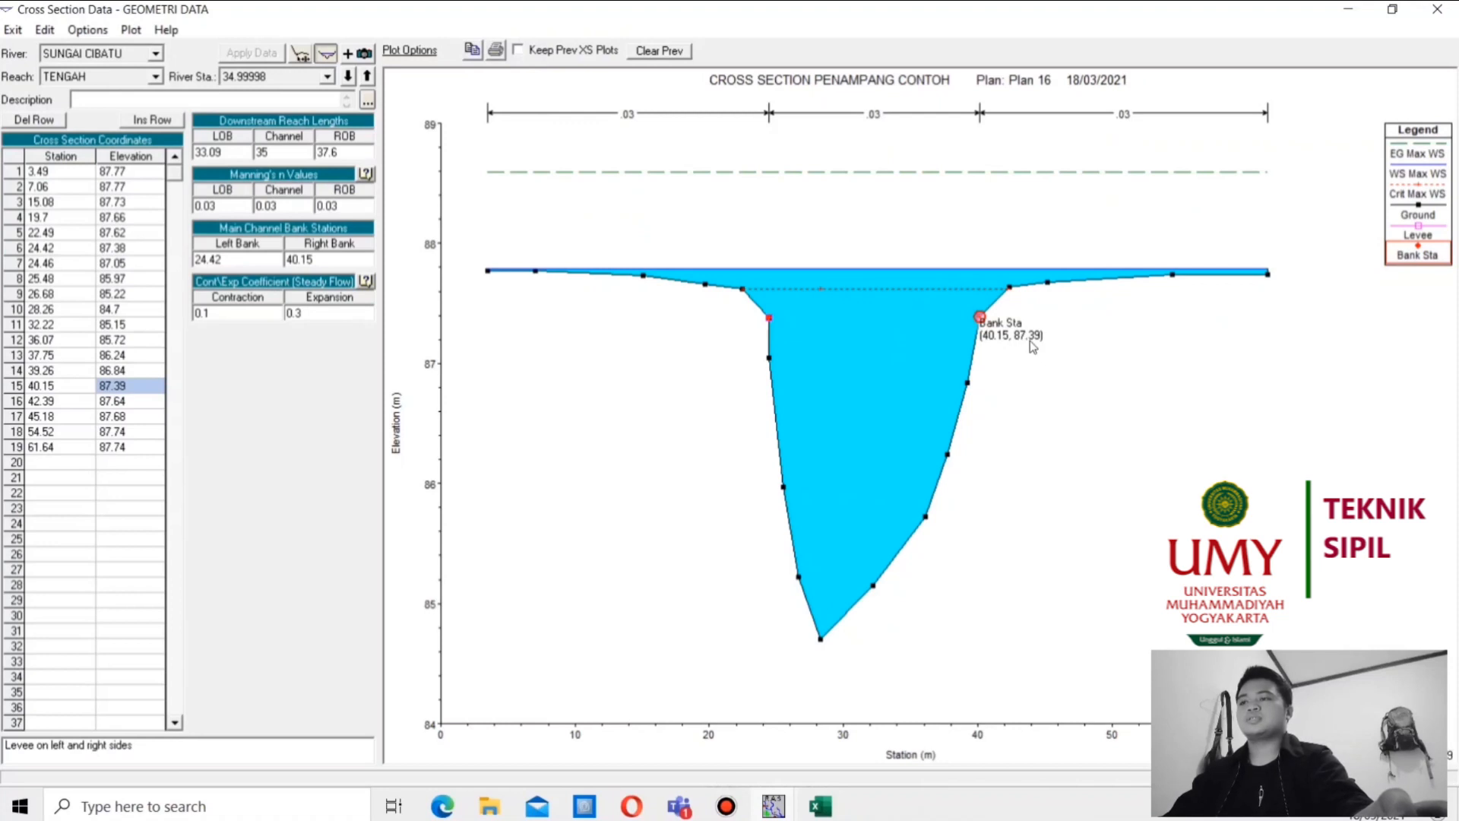
{"action": "left_click", "coordinate": [824, 810]}
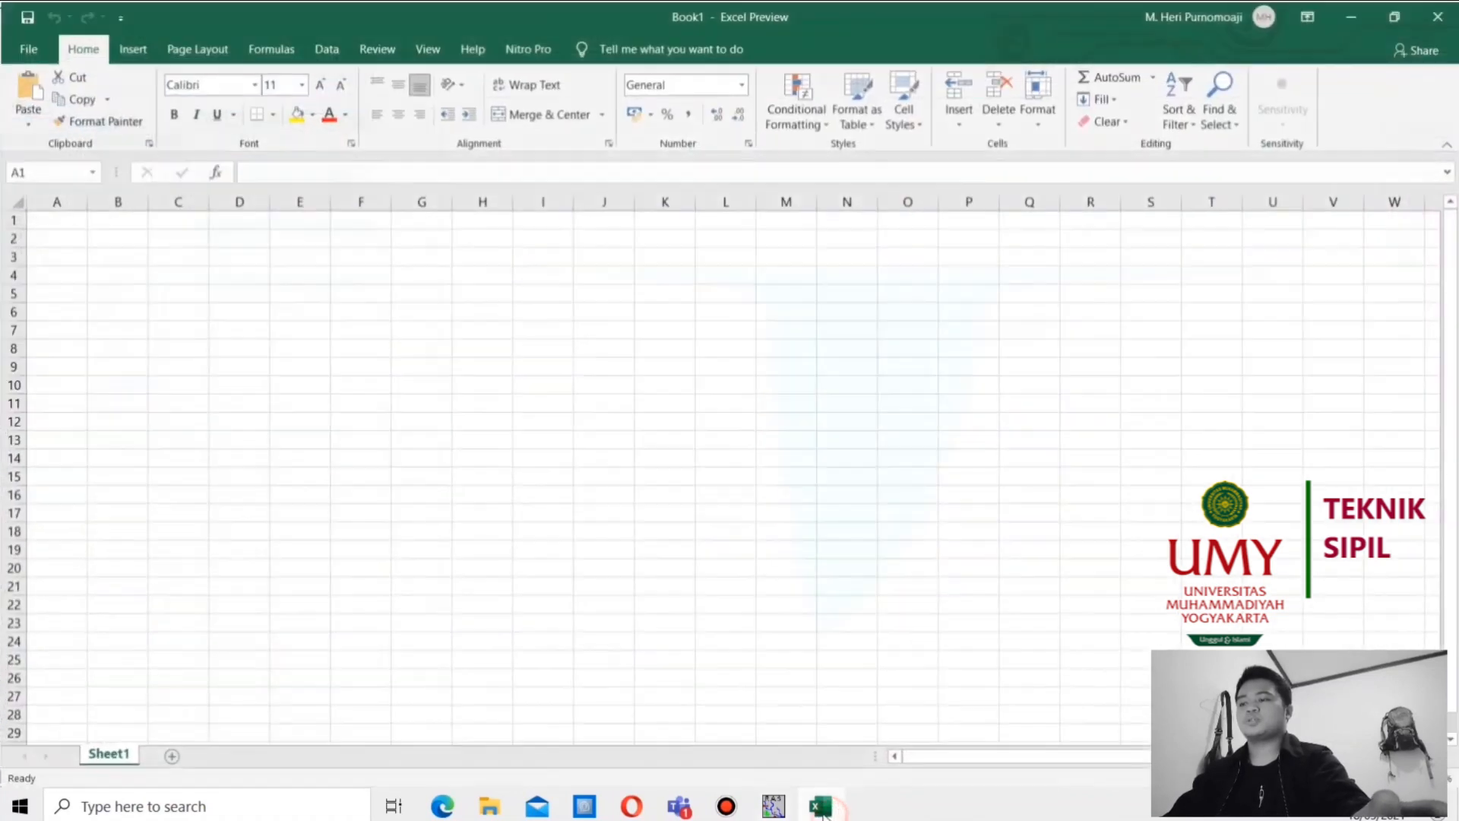
Label cell A1 ELEVASI BANK and widen column A to fit the text
{"action": "left_click", "coordinate": [48, 215]}
{"action": "left_click", "coordinate": [49, 216]}
{"action": "type", "text": "ELE"}
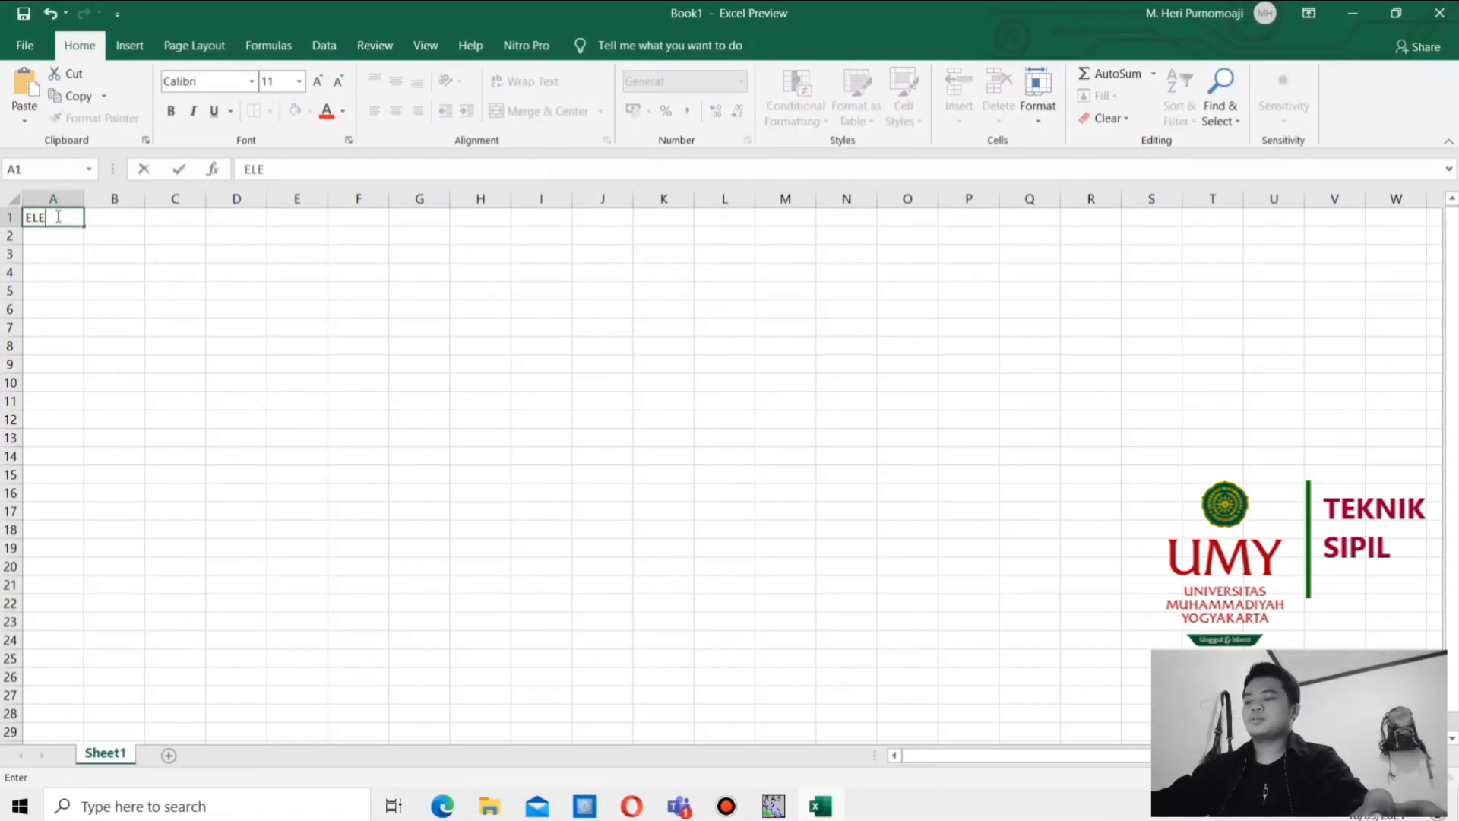
{"action": "type", "text": "VASI "}
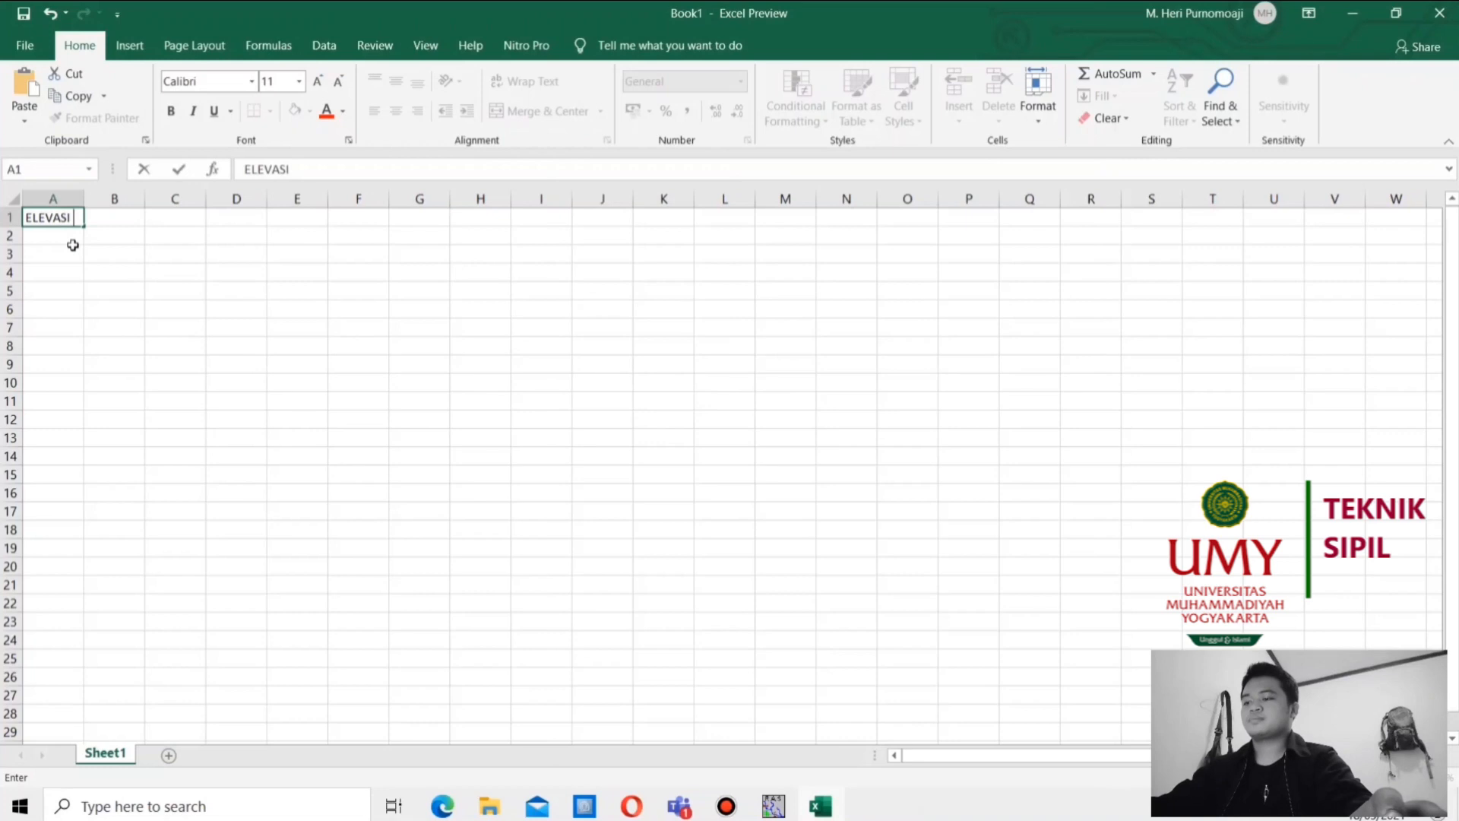
{"action": "type", "text": "BAMK"}
{"action": "left_click", "coordinate": [134, 283]}
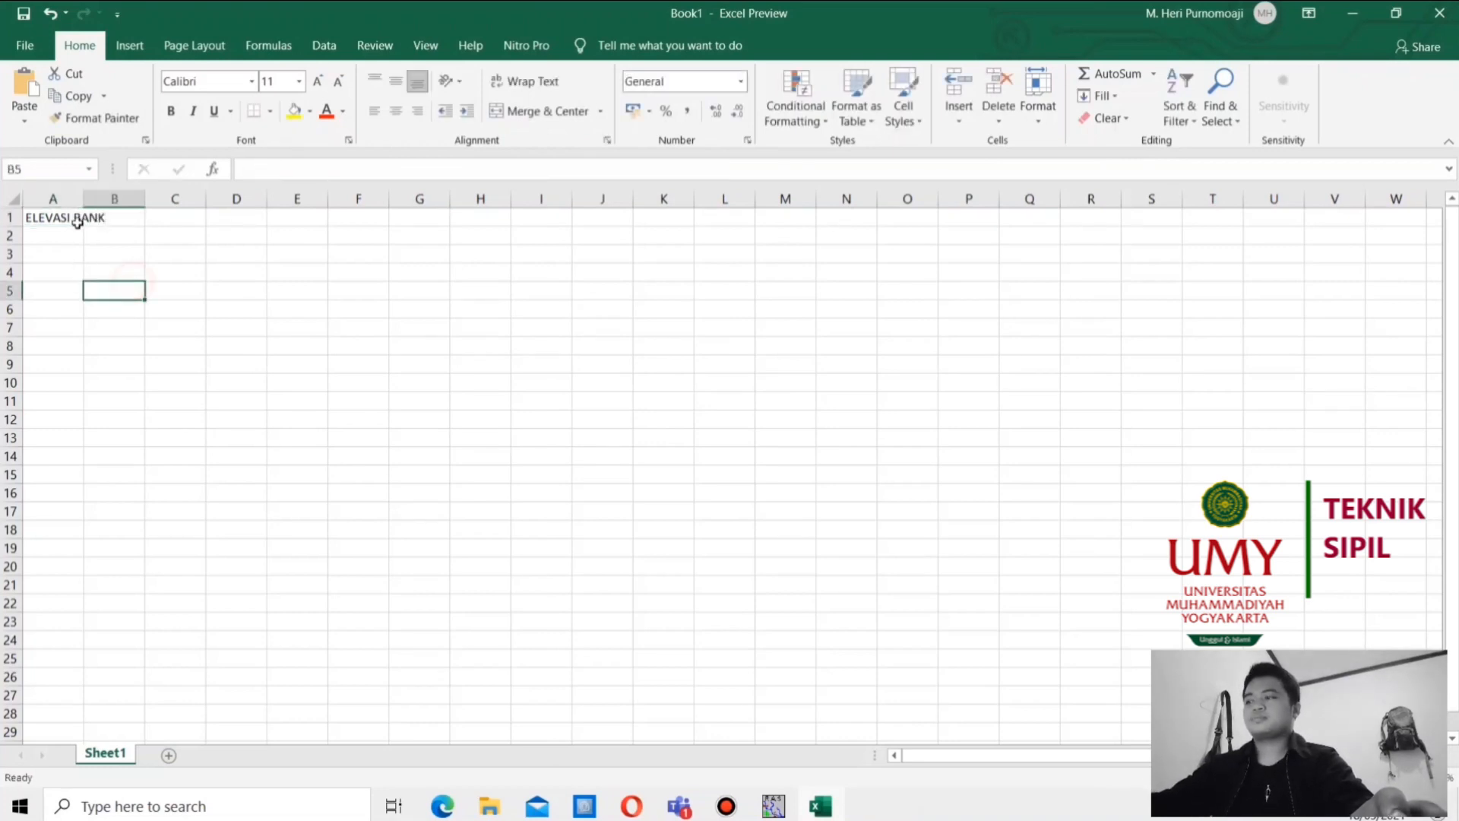
{"action": "left_click_drag", "start_coordinate": [84, 200], "coordinate": [275, 201]}
Enter the right bank elevation 87.39 in cell B1, checking it against the HEC-RAS cross-section plot
{"action": "left_click", "coordinate": [297, 217]}
{"action": "type", "text": "88.27"}
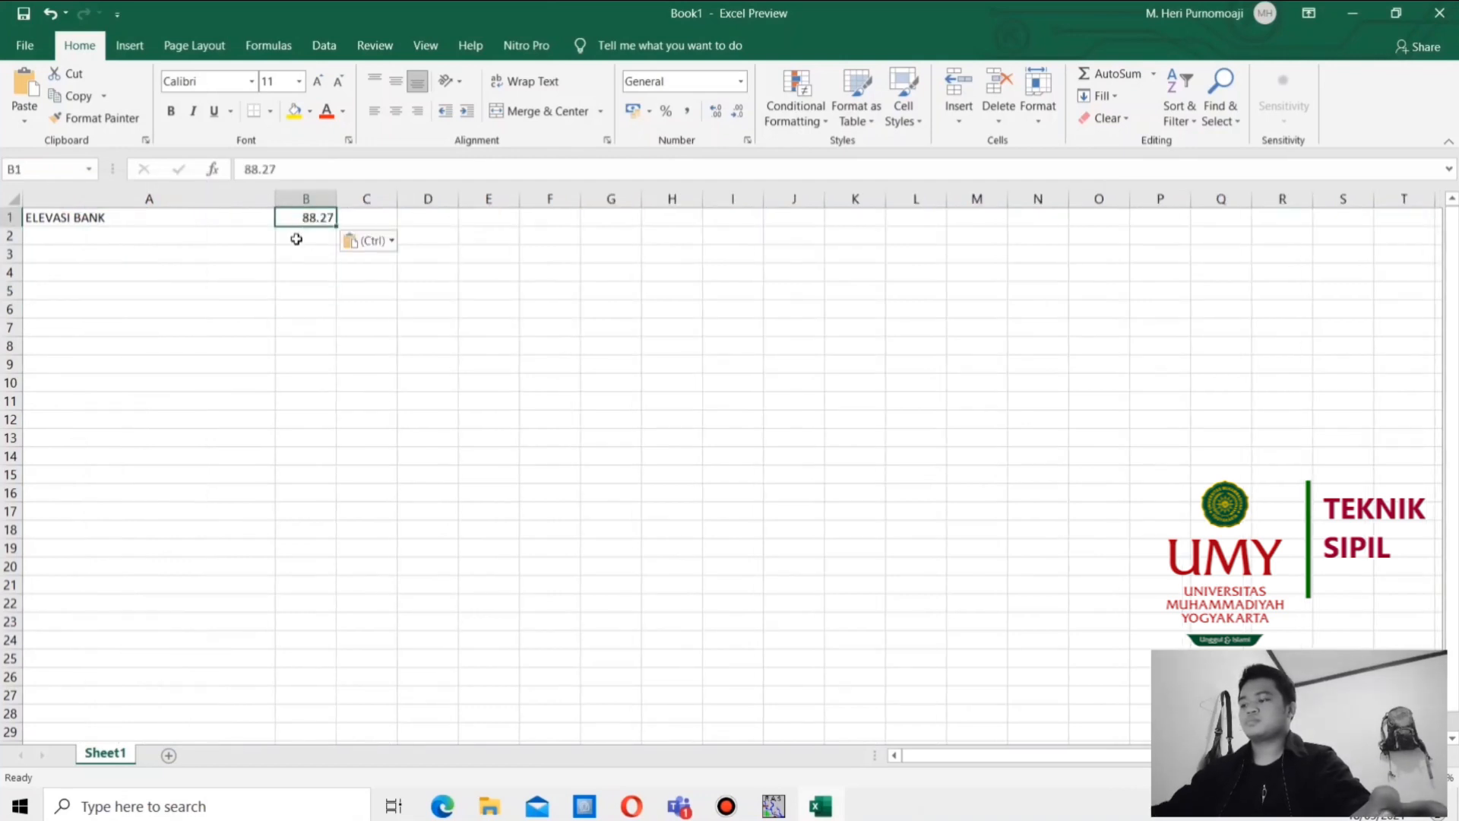
{"action": "left_click", "coordinate": [821, 807]}
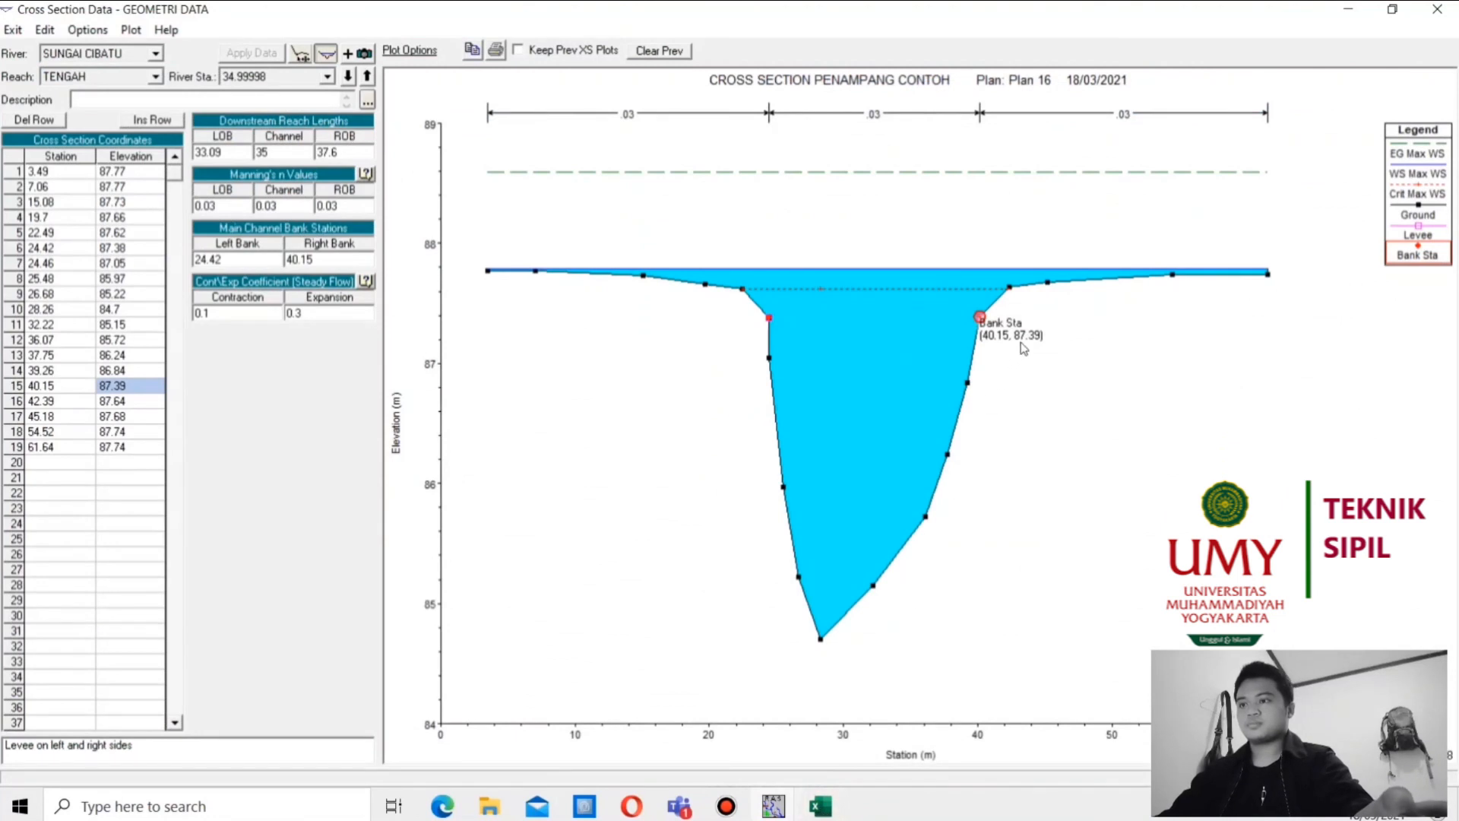
{"action": "left_click", "coordinate": [823, 807]}
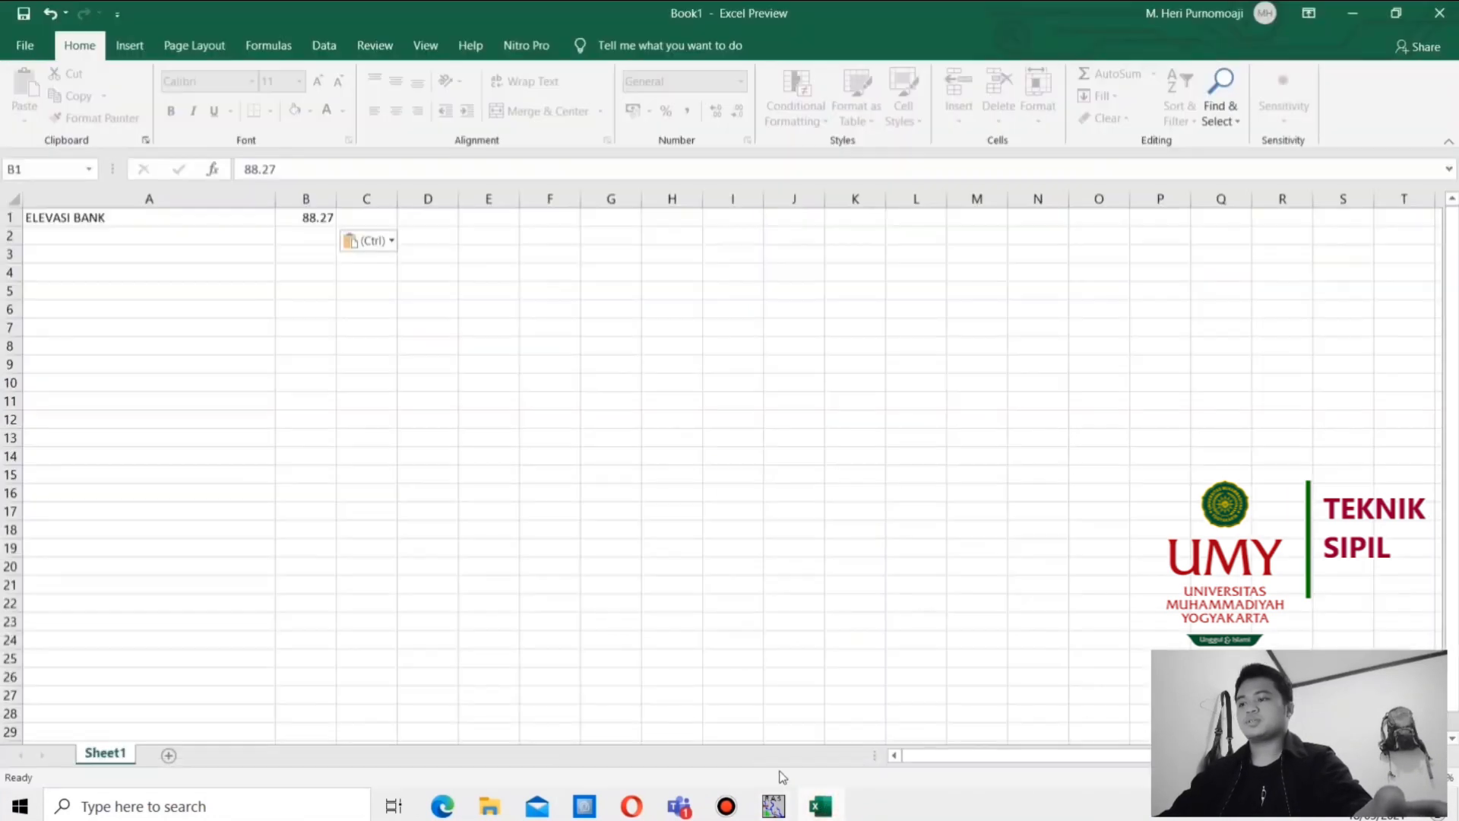
{"action": "type", "text": "87.3"}
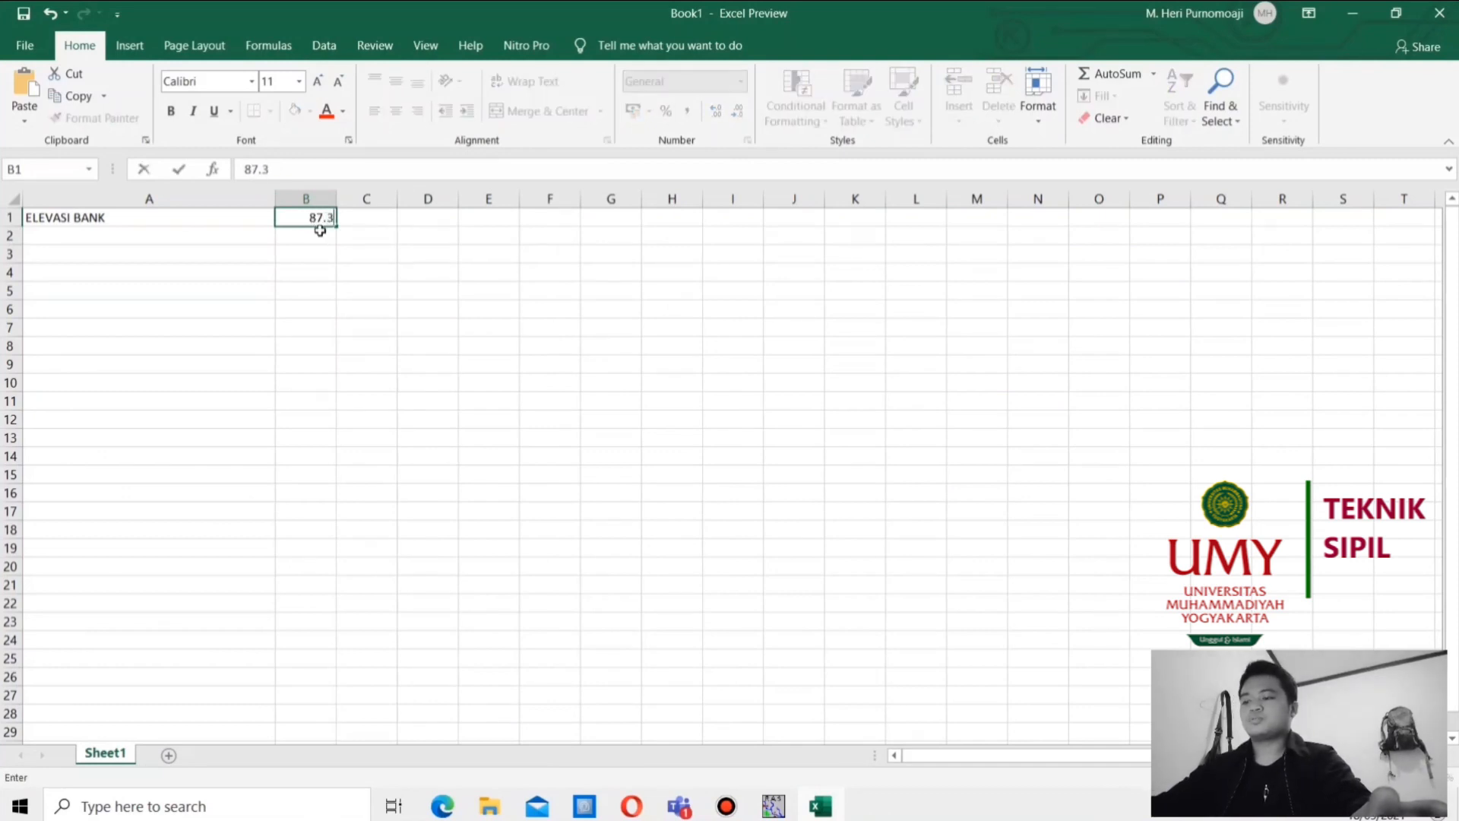
{"action": "type", "text": "9"}
{"action": "left_click", "coordinate": [355, 293]}
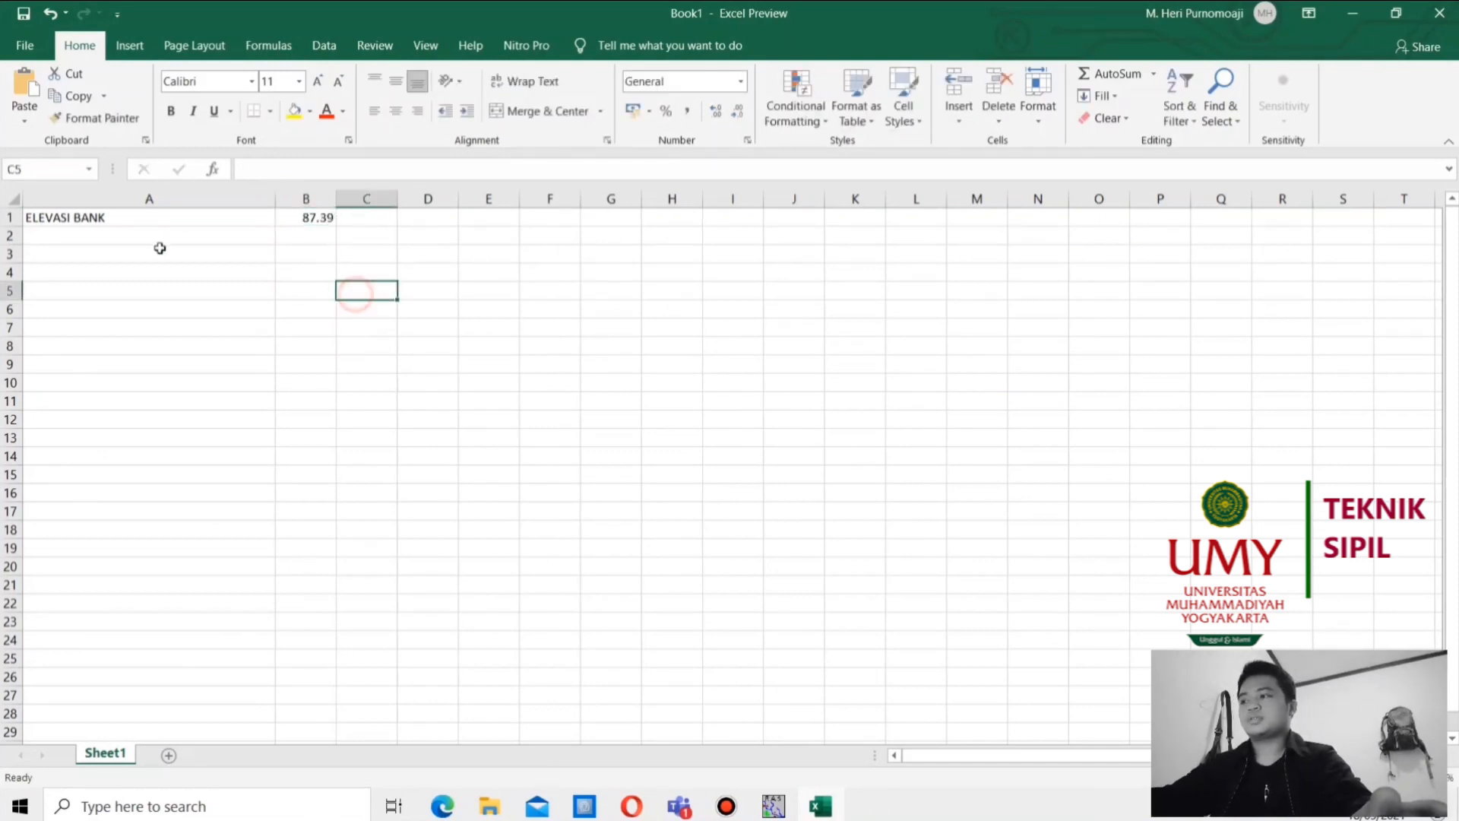
Label cell A2 ELEVASI BANJIR
{"action": "left_click", "coordinate": [102, 238]}
{"action": "type", "text": "W"}
{"action": "key", "text": "BackSpace"}
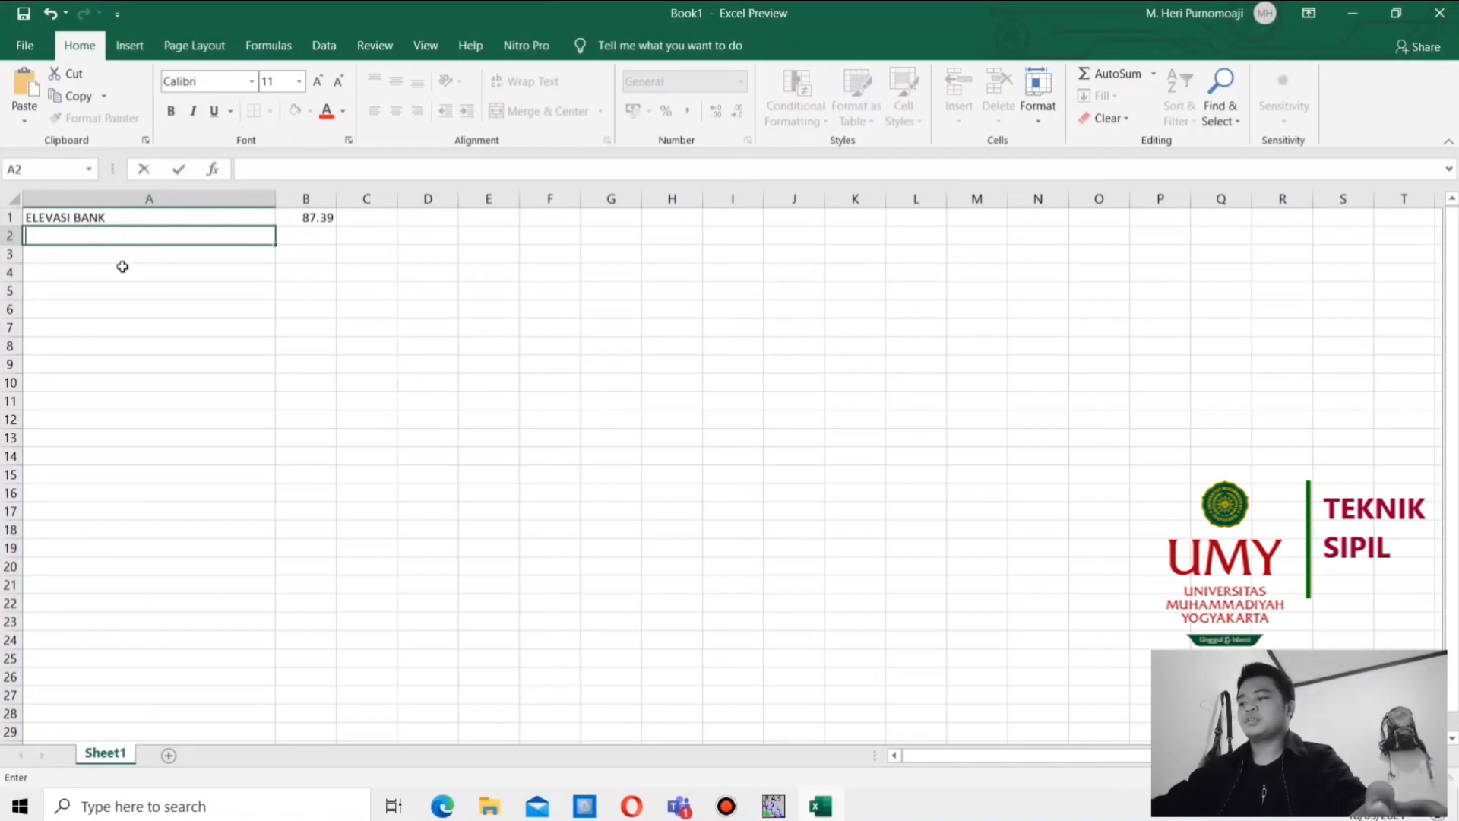
{"action": "type", "text": "ELEVASI"}
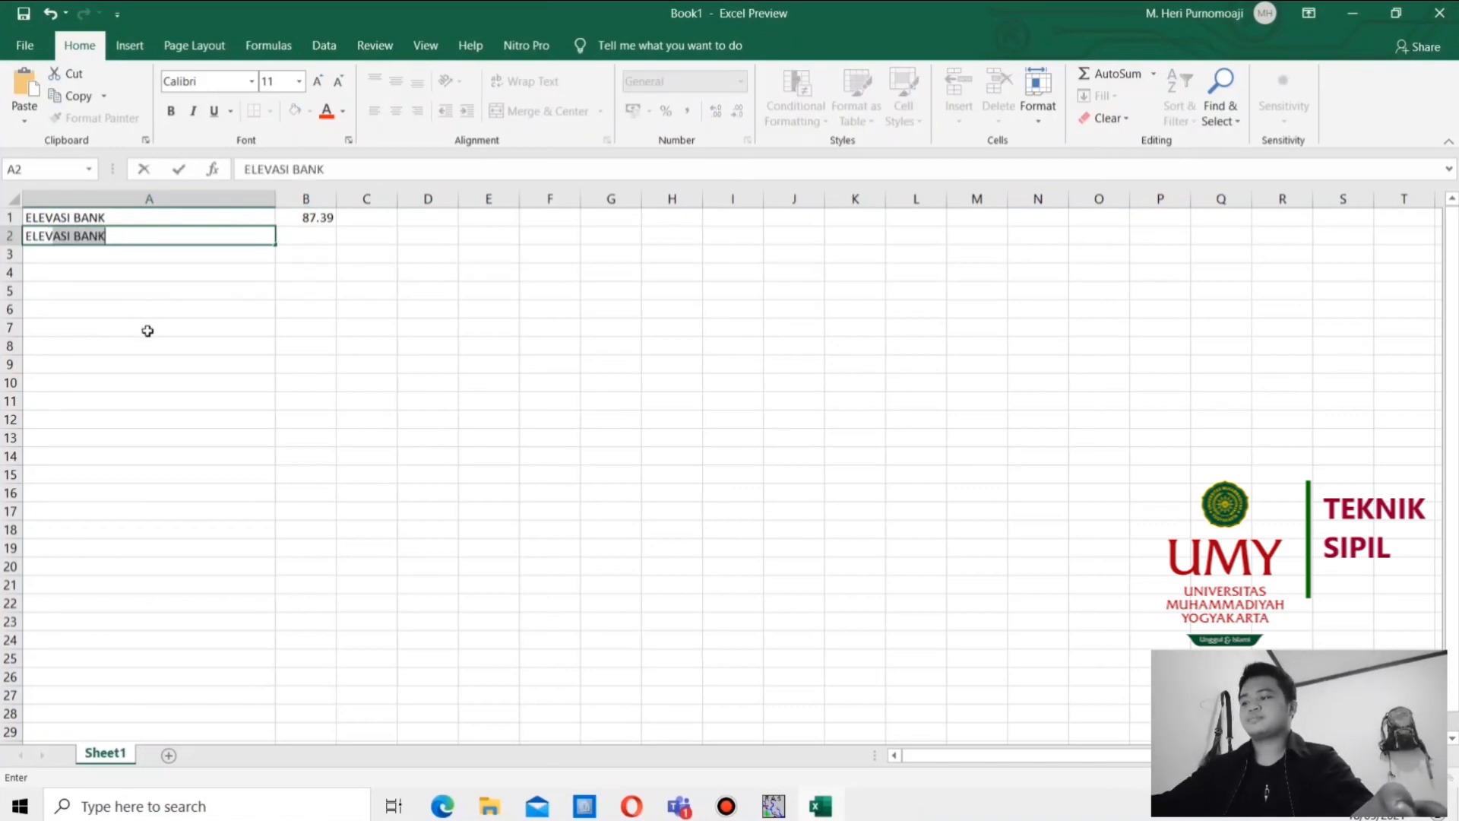
{"action": "type", "text": " BAN"}
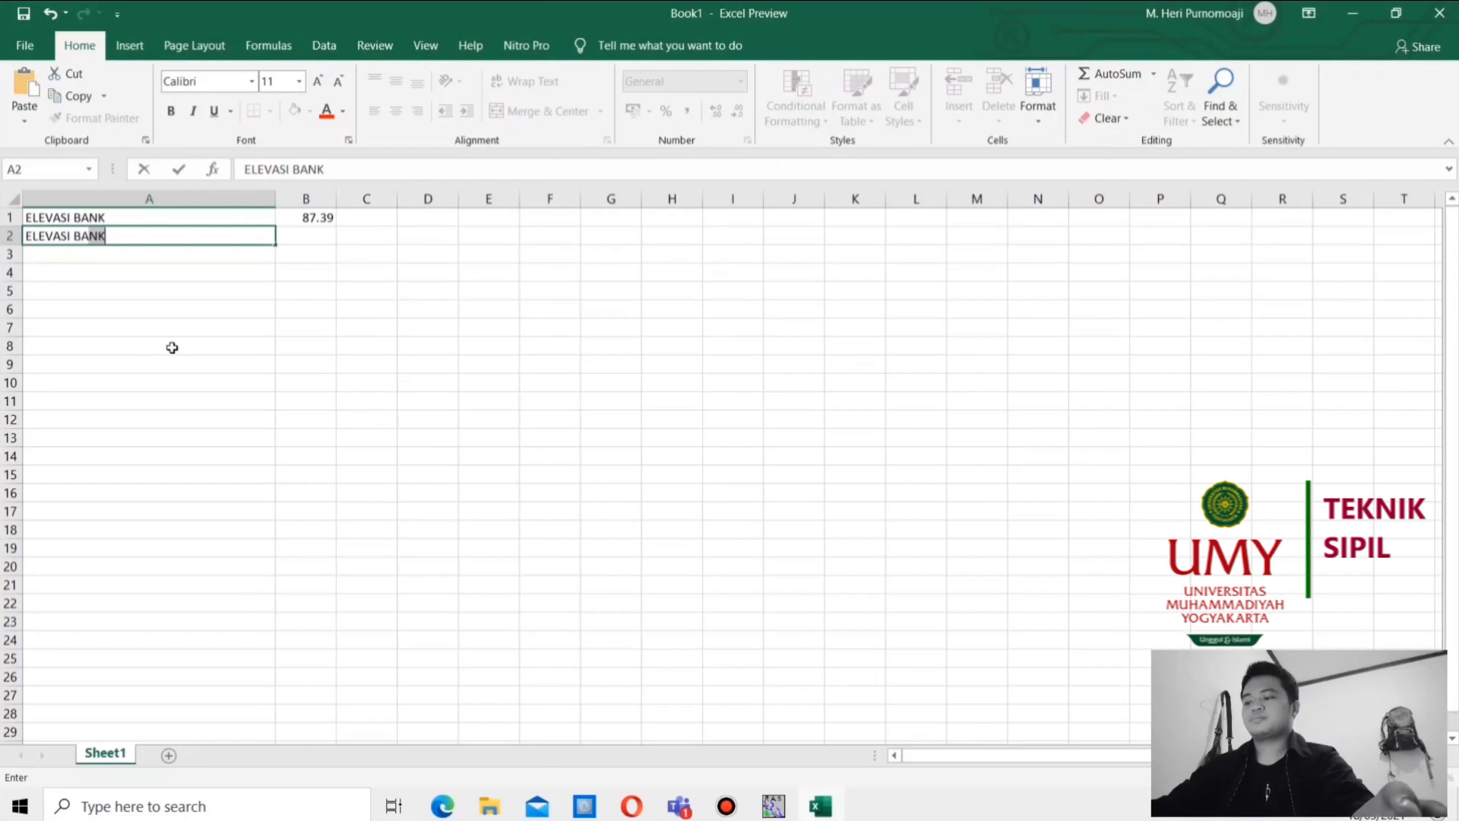
{"action": "type", "text": "JIR"}
{"action": "key", "text": "Return"}
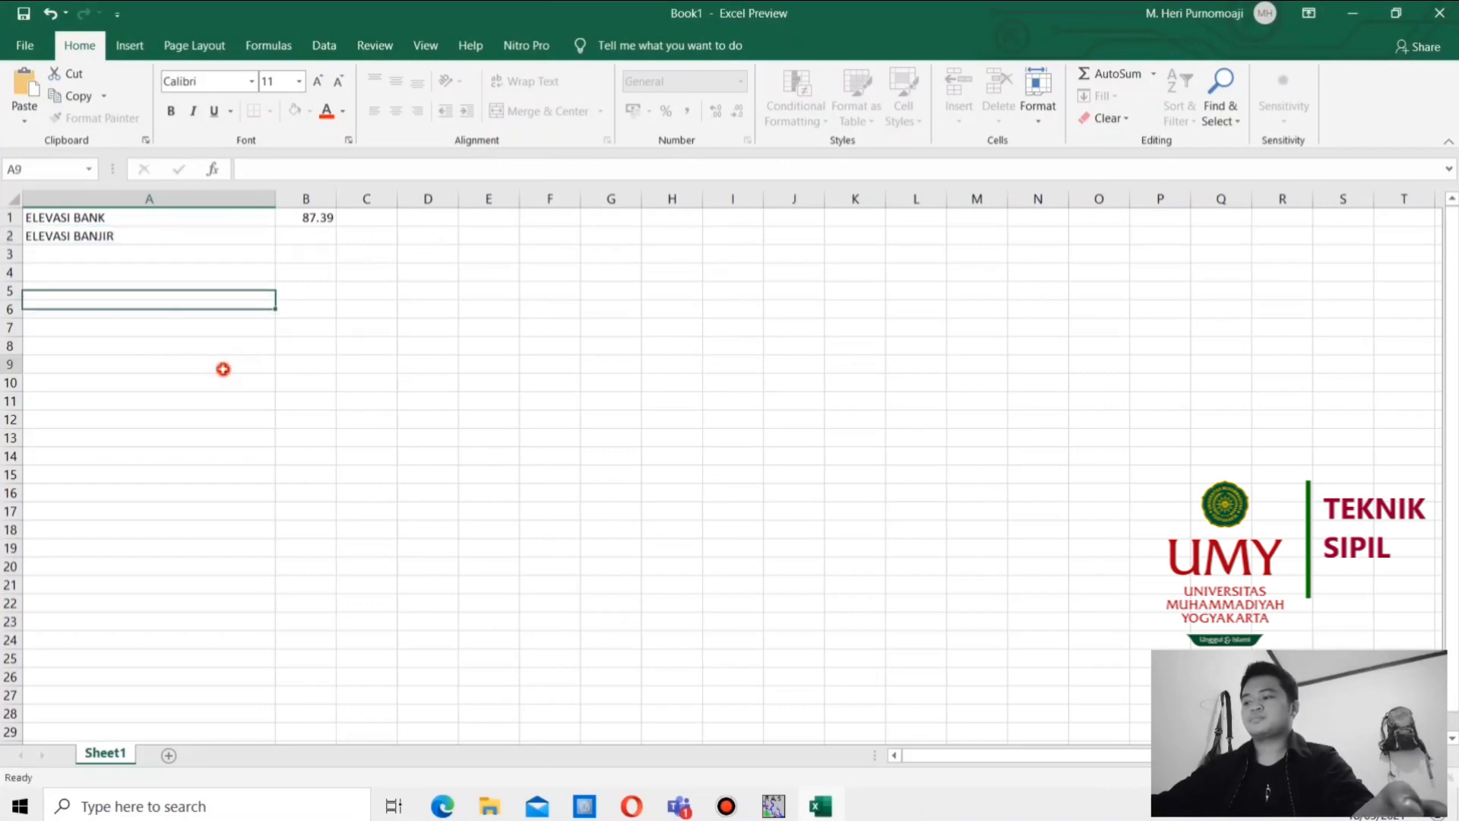
{"action": "left_click", "coordinate": [222, 367]}
Switch to the HEC-RAS cross-section plot, read the maximum water surface elevation, and return to the Excel workbook
{"action": "left_click", "coordinate": [812, 795]}
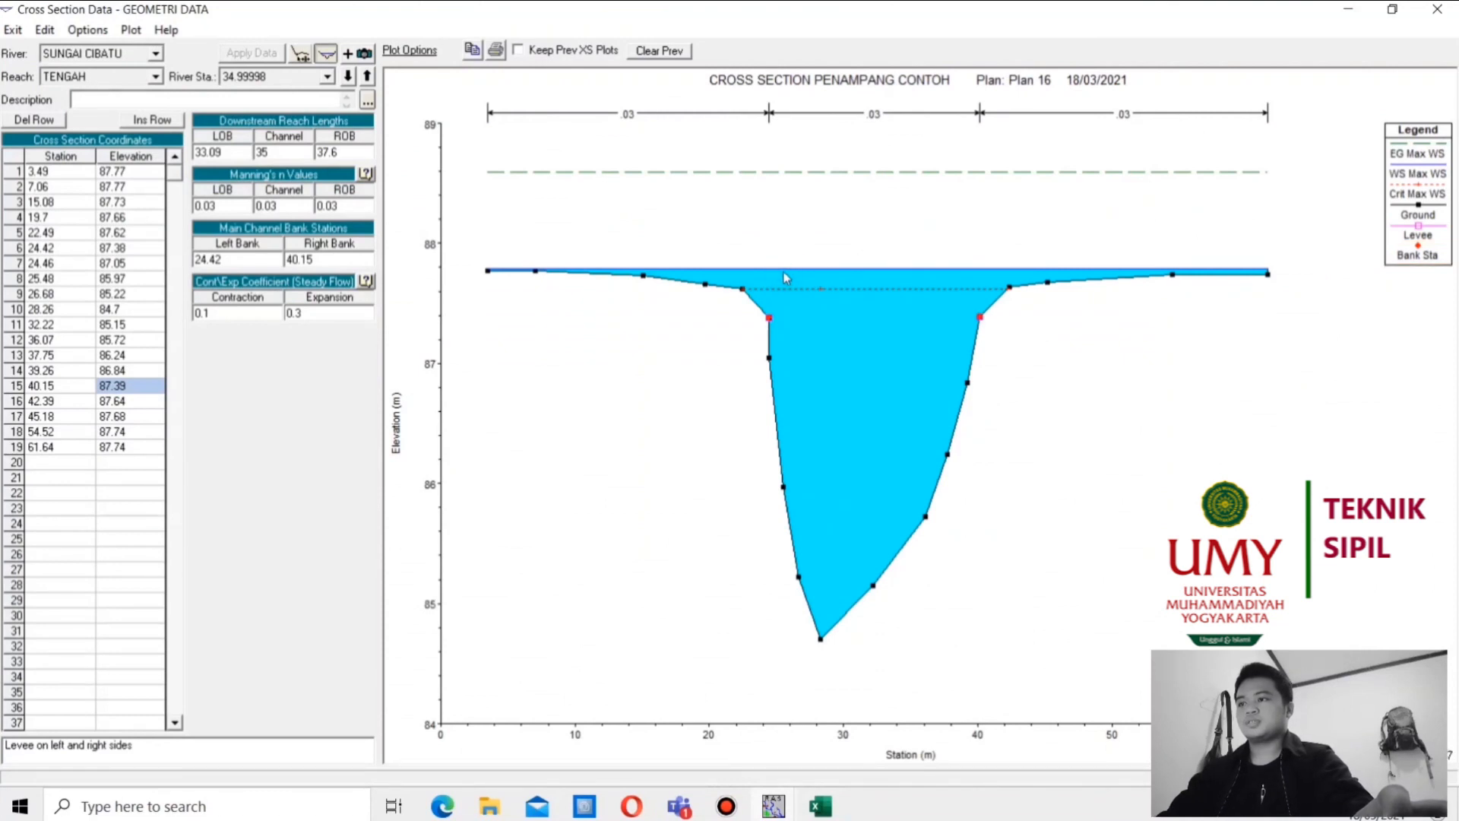
{"action": "mouse_move", "coordinate": [812, 283]}
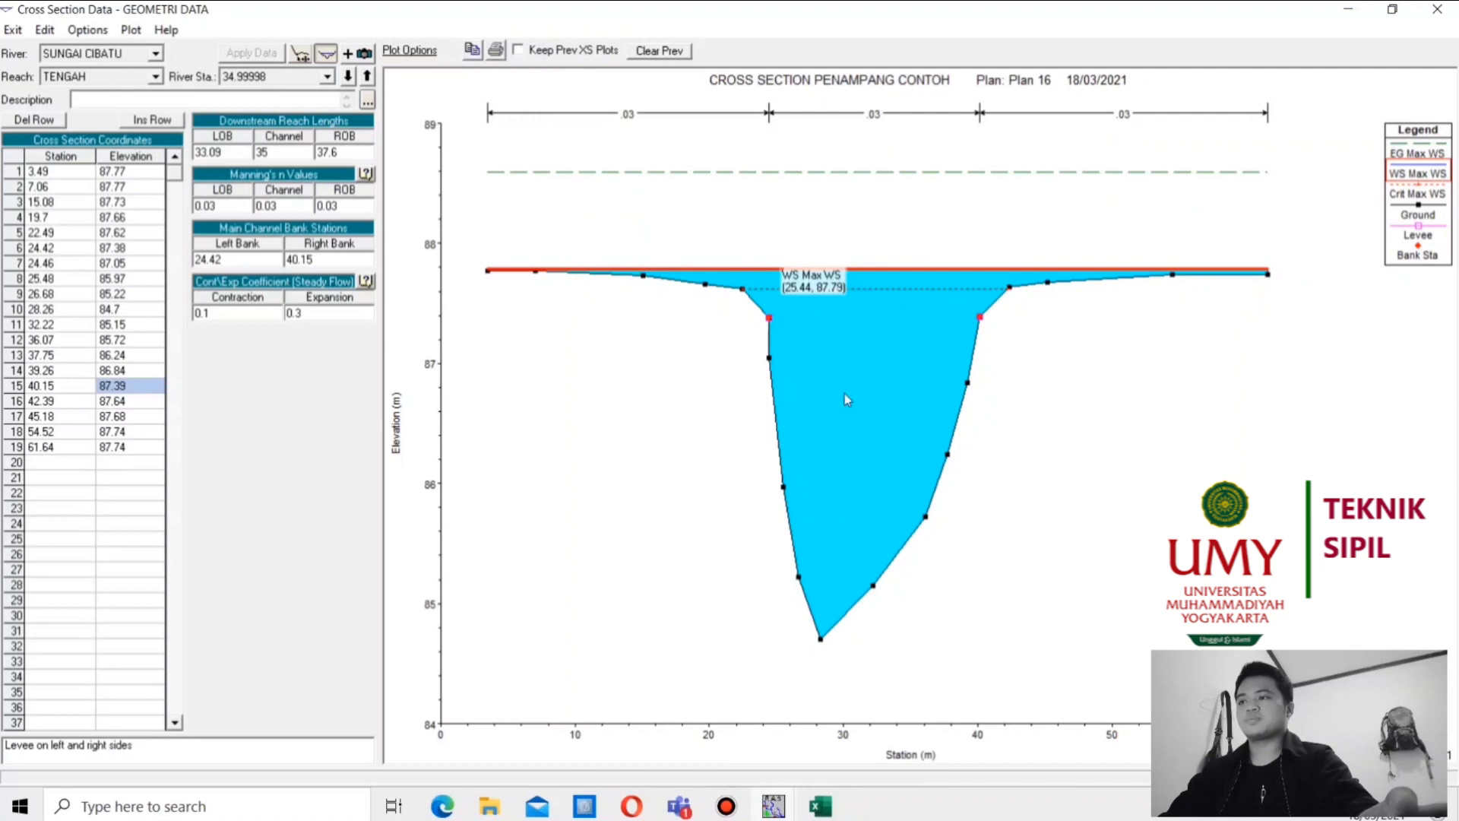
{"action": "left_click", "coordinate": [820, 807]}
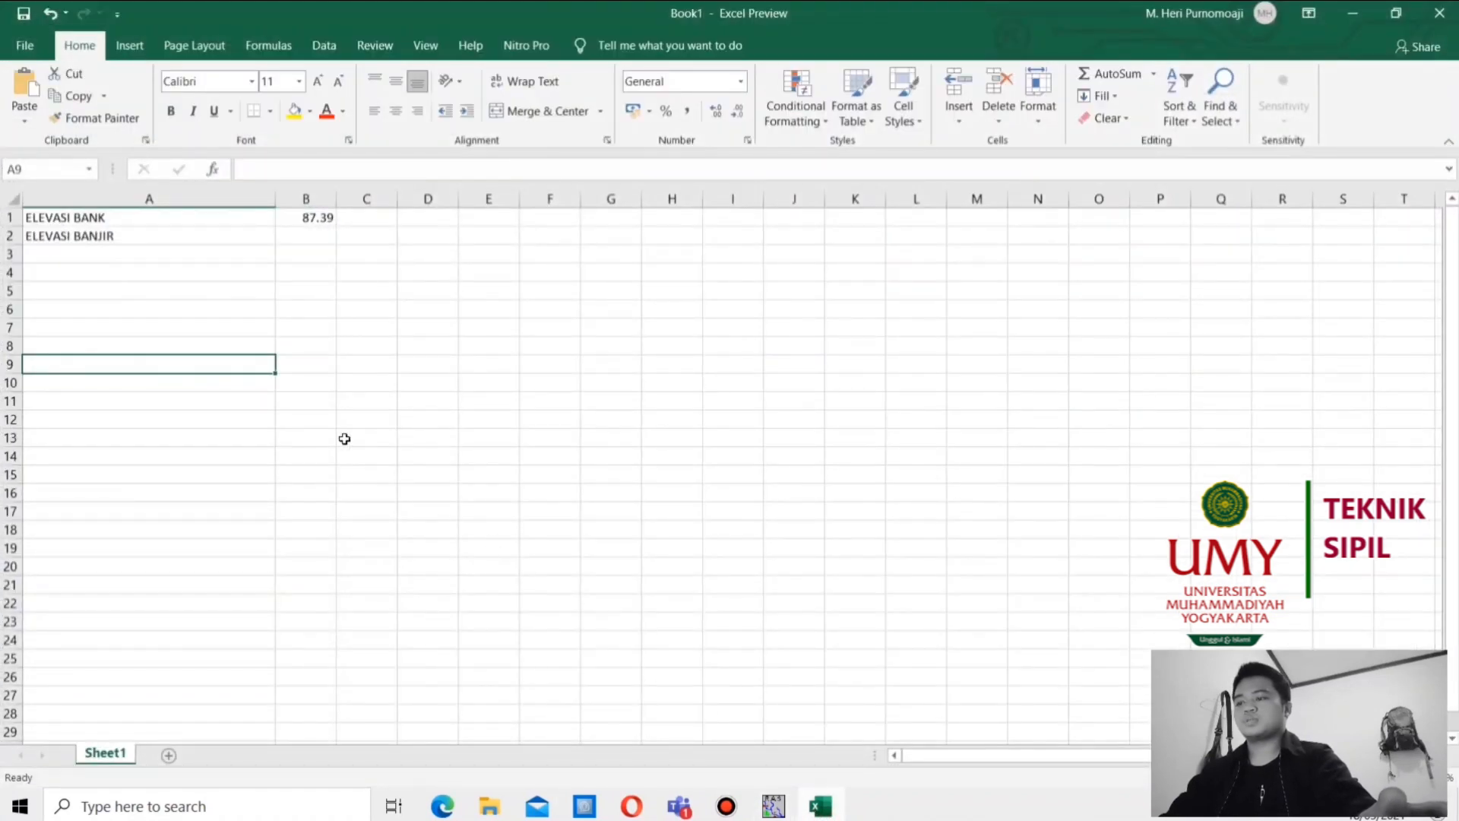
Enter the flood elevation 87.79 in cell B2
{"action": "left_click", "coordinate": [304, 247]}
{"action": "left_click", "coordinate": [303, 239]}
{"action": "type", "text": "8"}
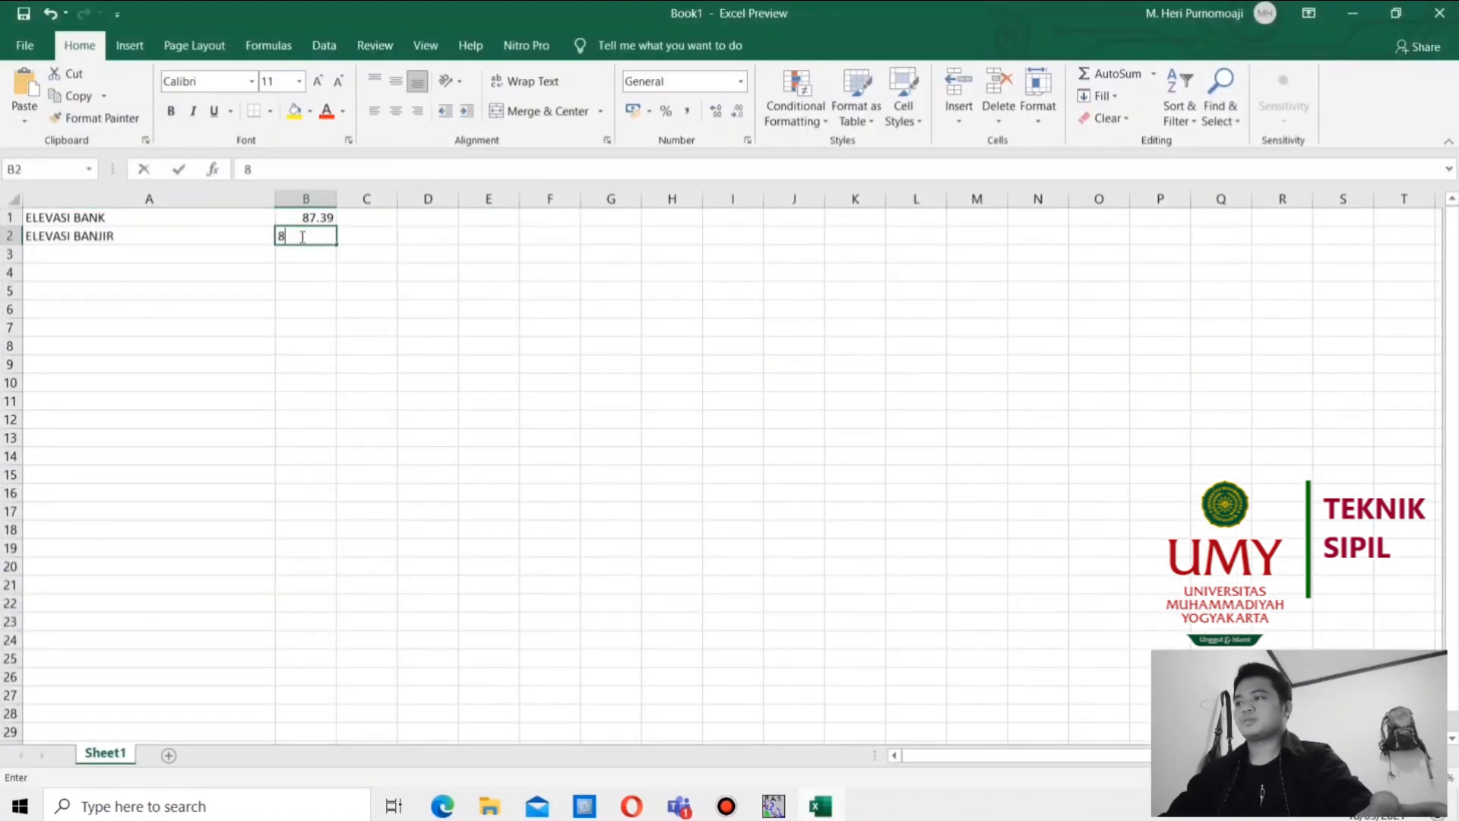
{"action": "type", "text": "7."}
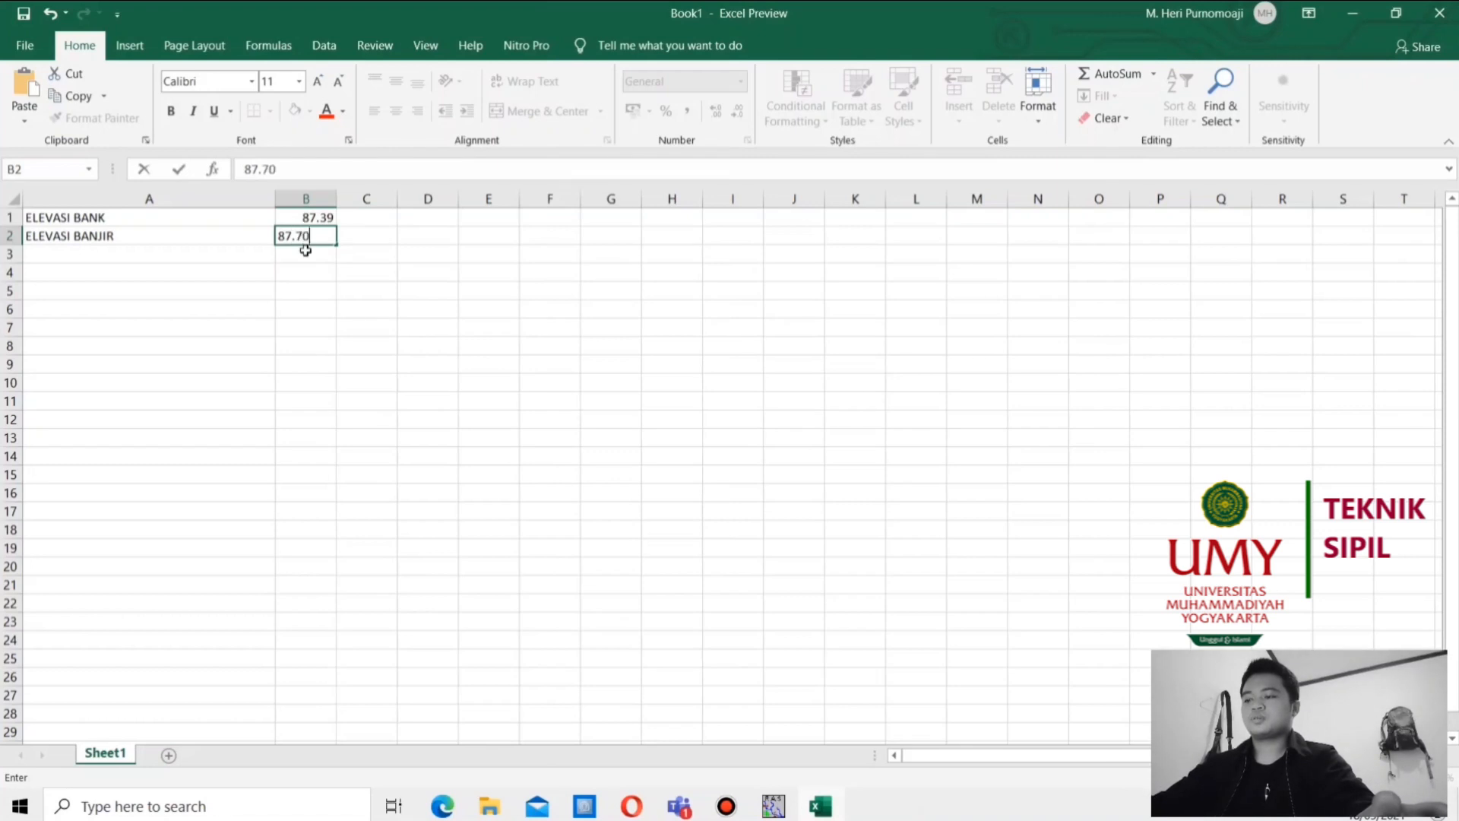
{"action": "type", "text": "70"}
{"action": "key", "text": "BackSpace"}
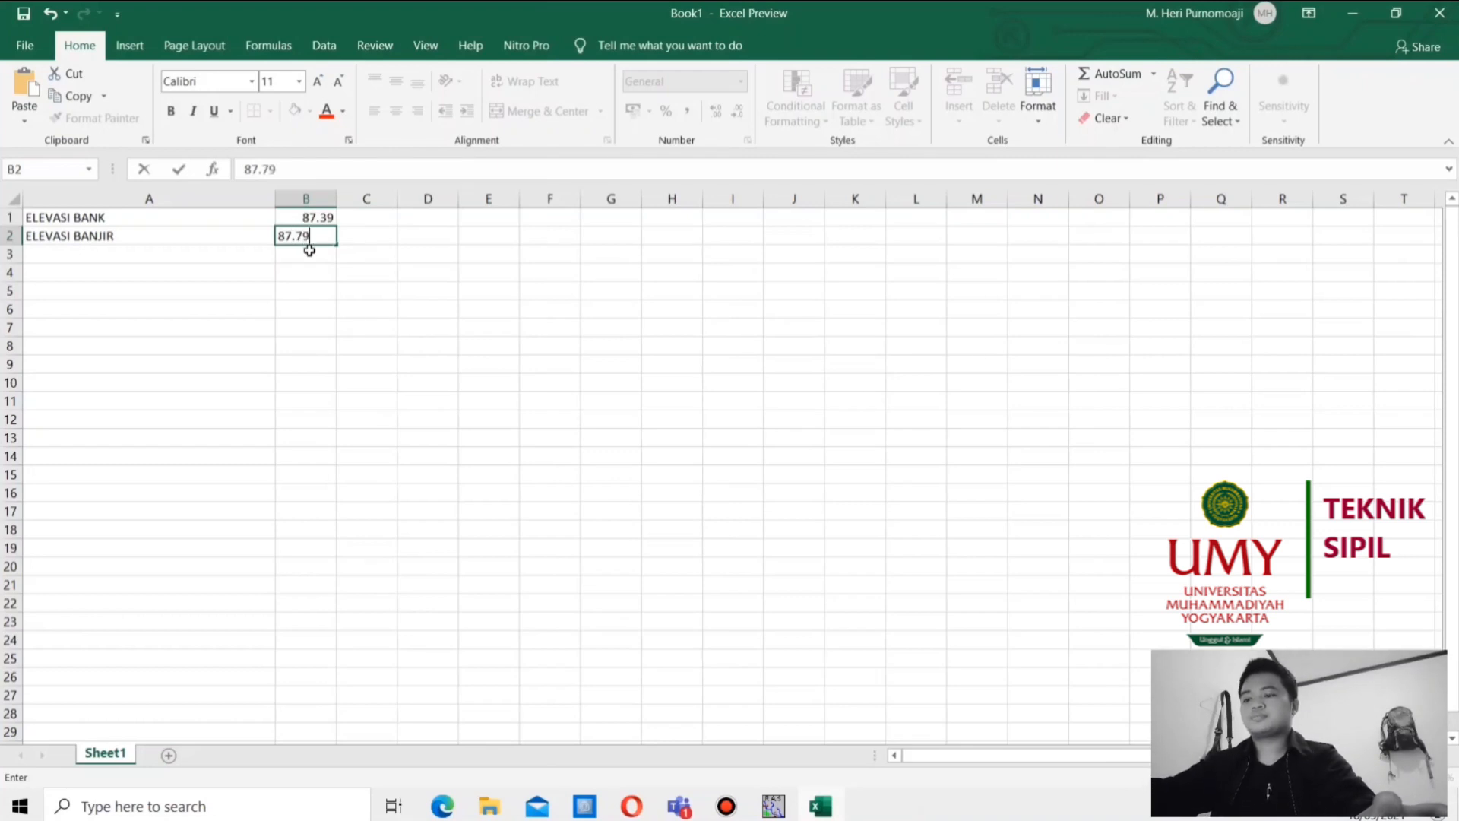
{"action": "type", "text": "9"}
{"action": "key", "text": "Return"}
Label cell A3 SELISIH
{"action": "left_click", "coordinate": [113, 256]}
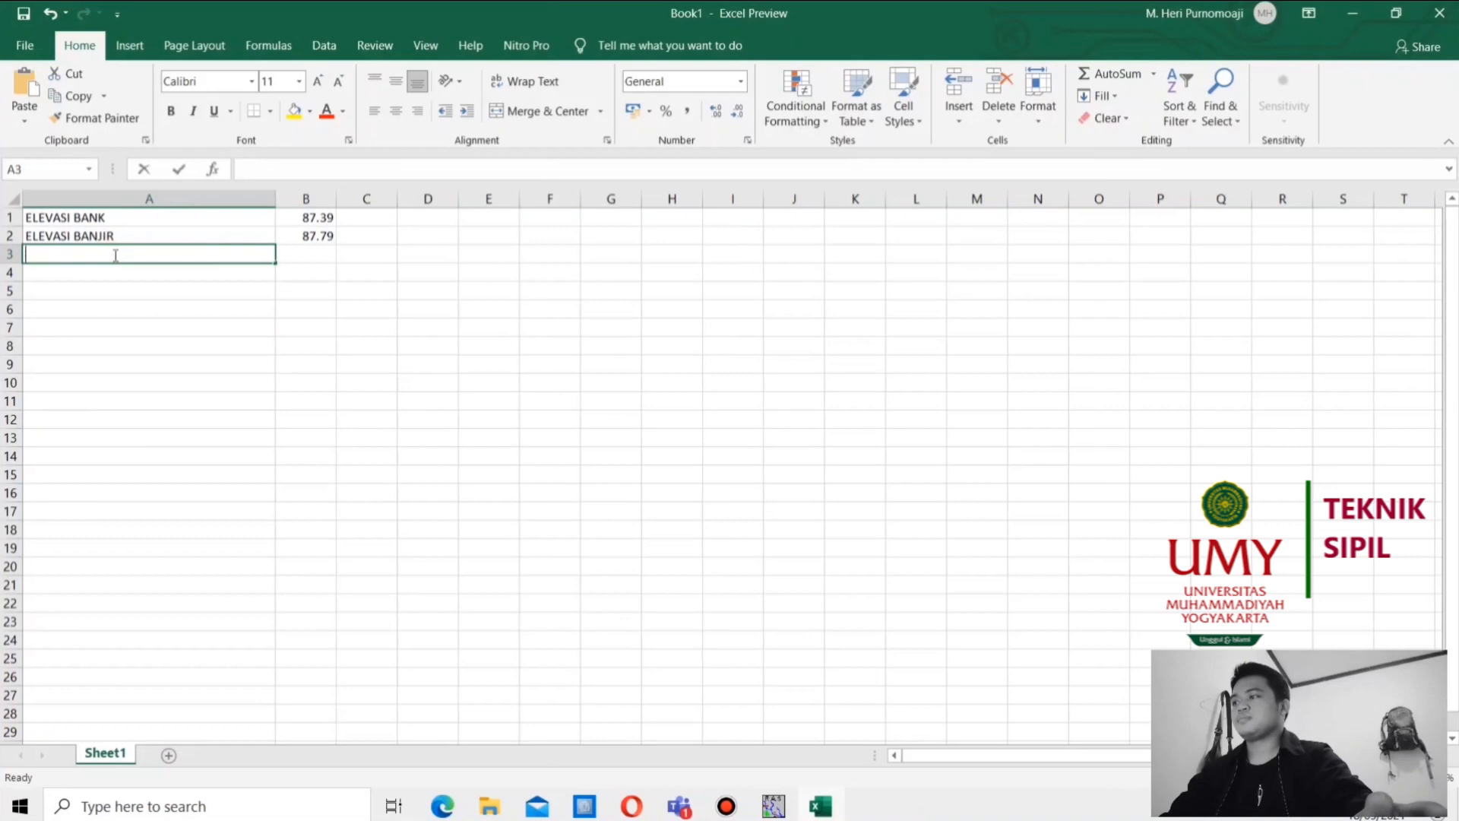
{"action": "type", "text": "SELI"}
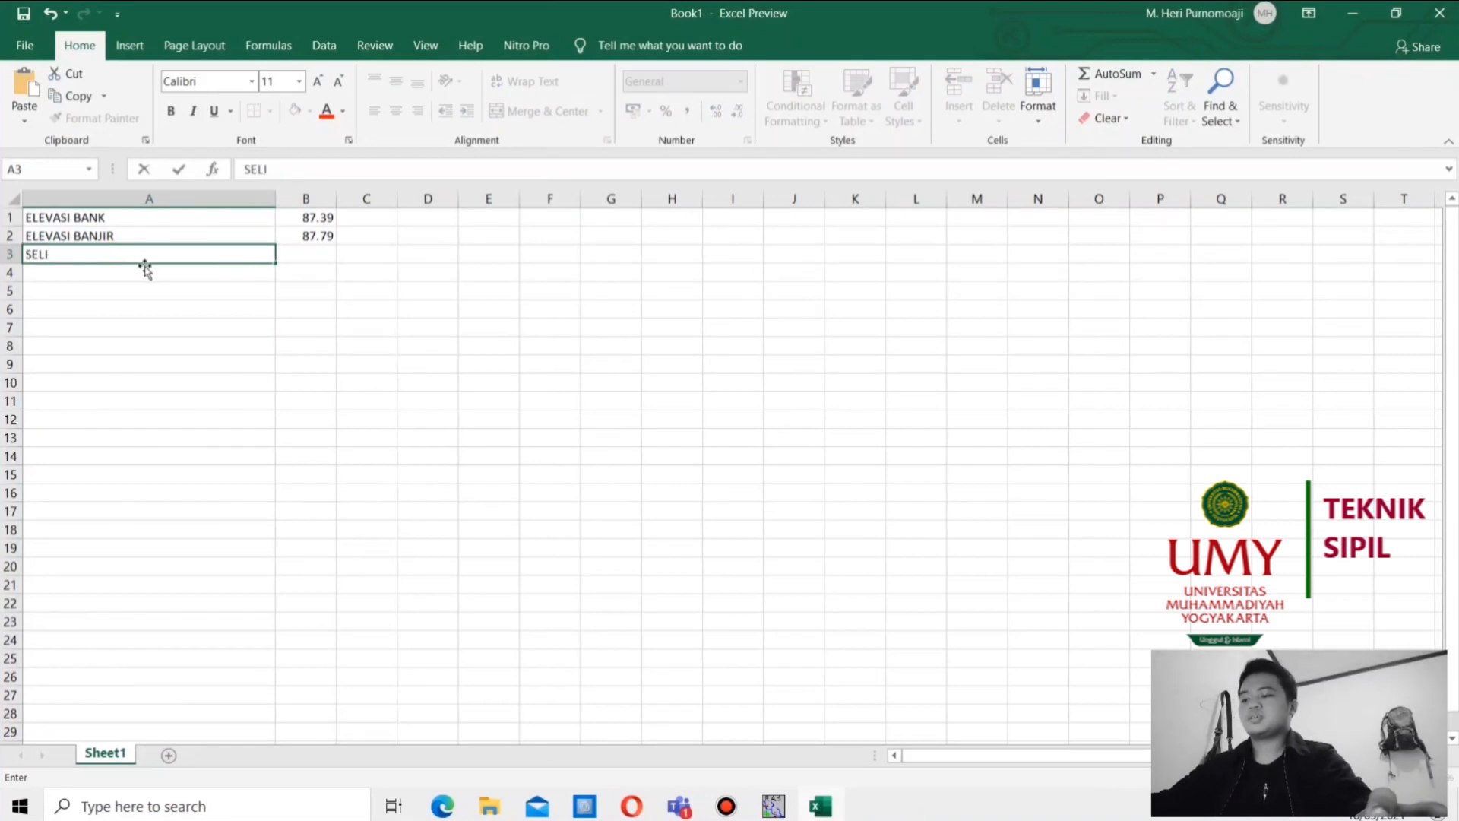
{"action": "type", "text": "SIH"}
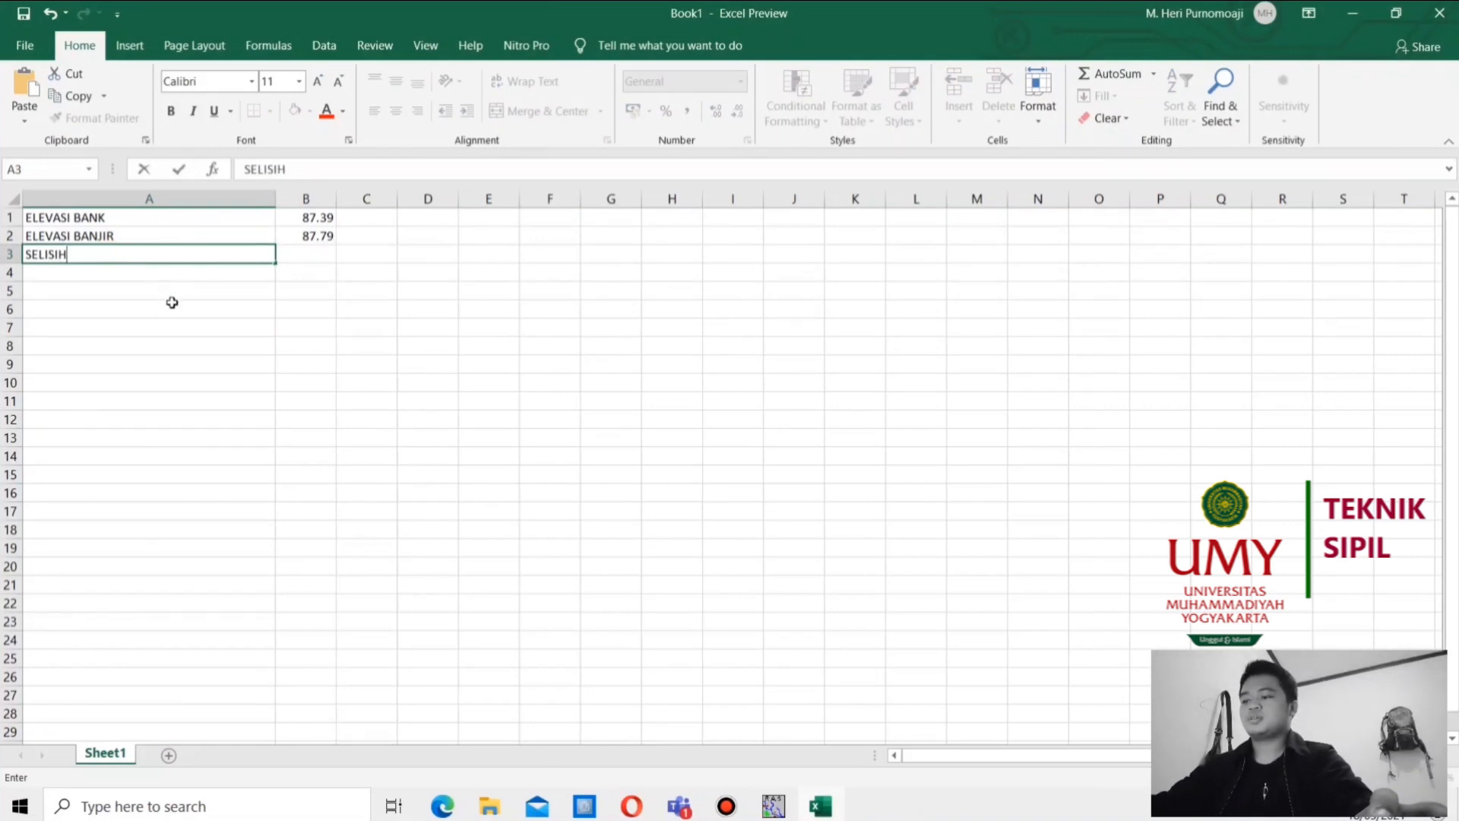
Calculate the difference between flood and bank elevations in cell B3 with the formula =B2-B1
{"action": "left_click", "coordinate": [299, 256]}
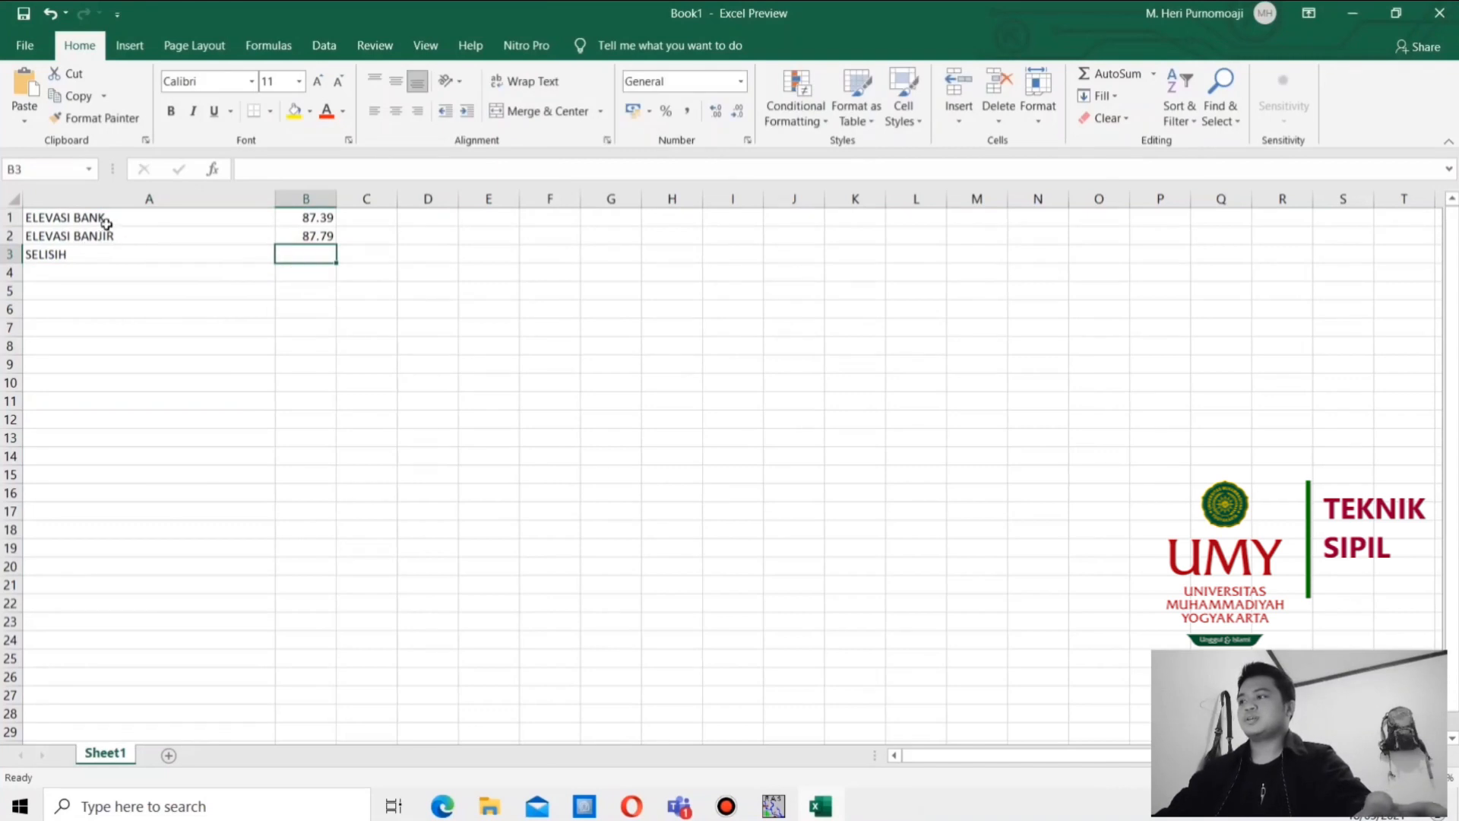
{"action": "type", "text": "="}
{"action": "left_click", "coordinate": [307, 236]}
{"action": "type", "text": "-"}
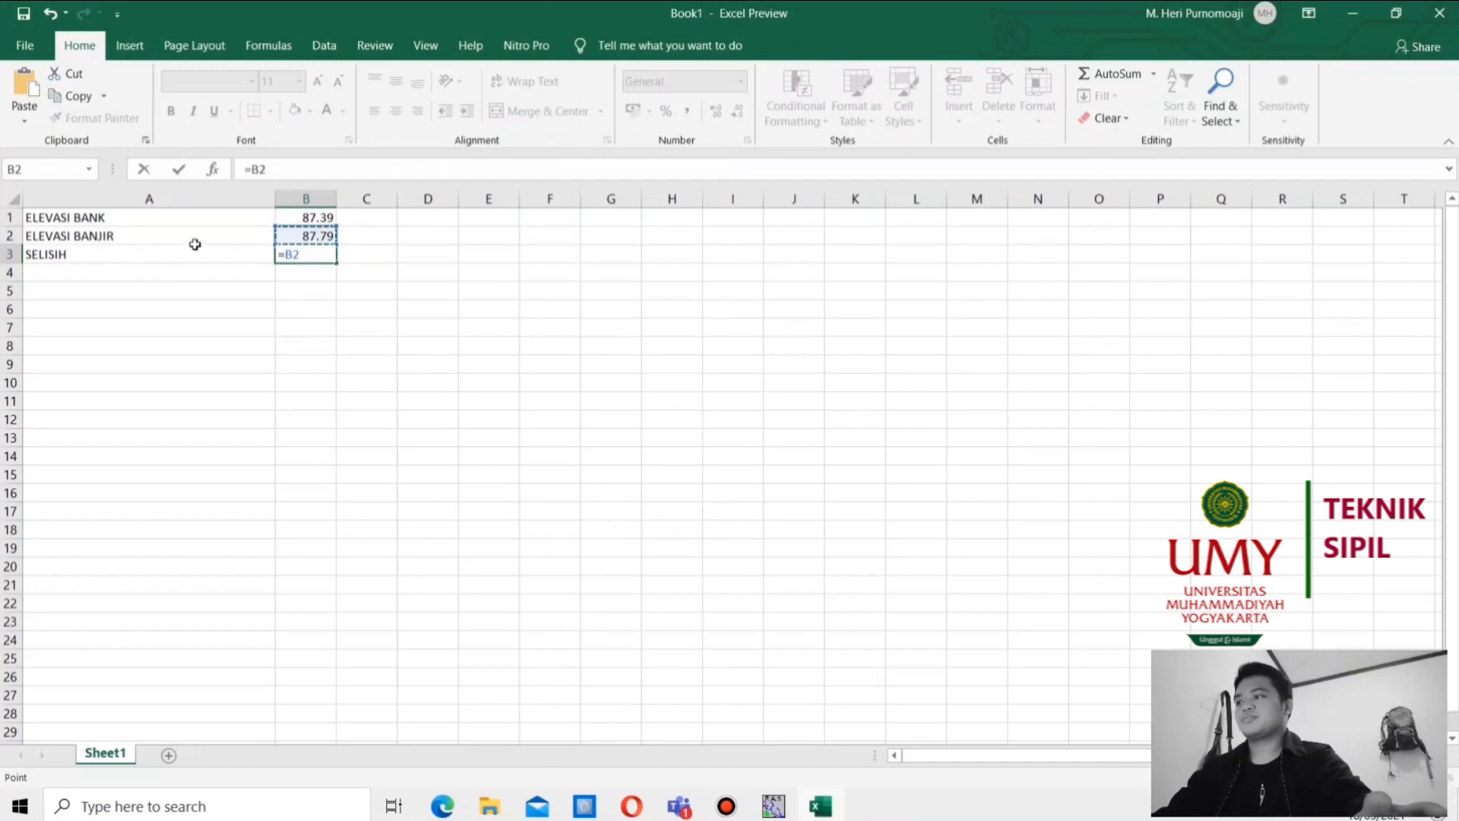
{"action": "left_click", "coordinate": [308, 215]}
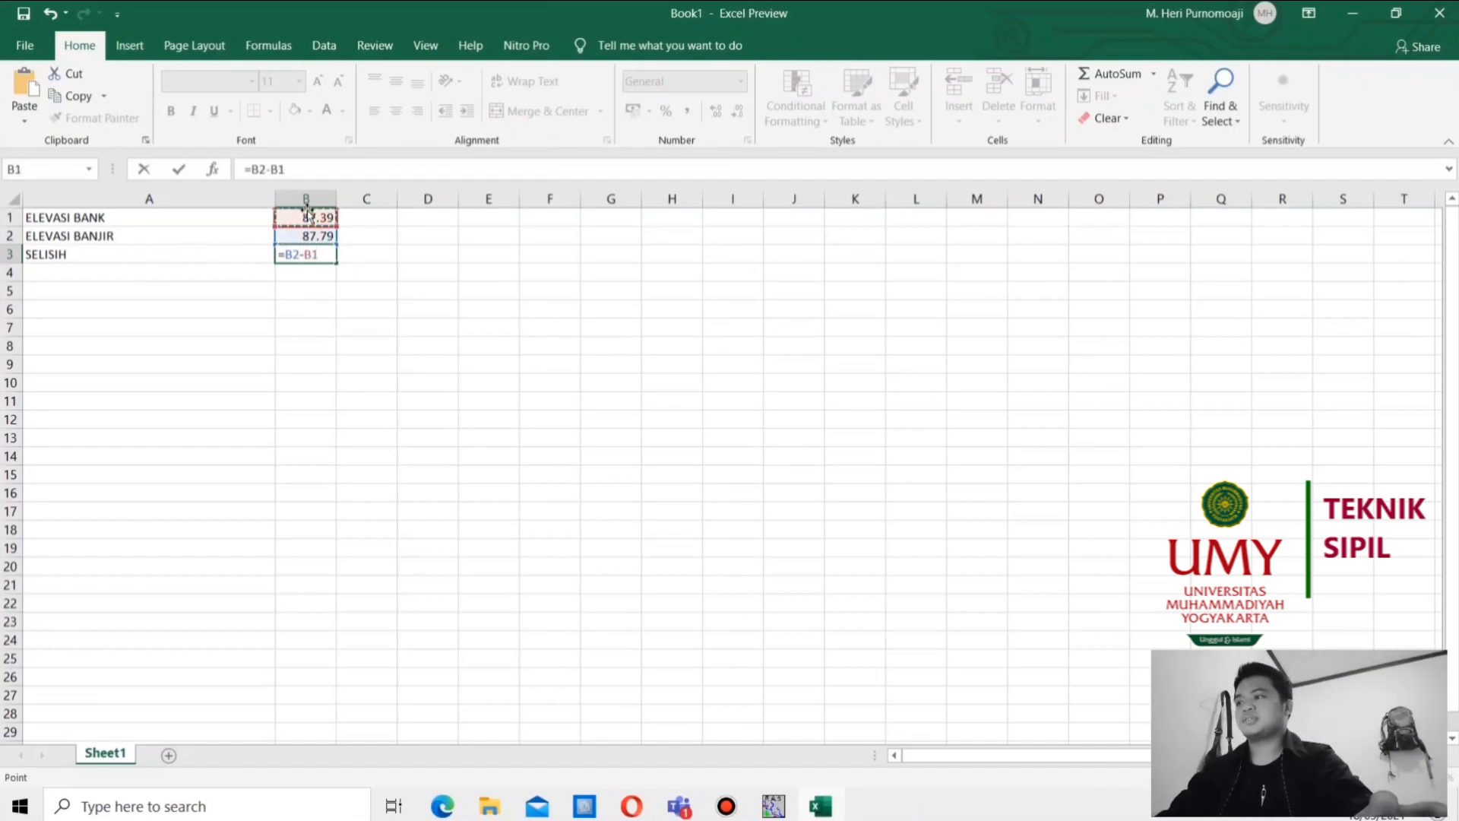
{"action": "key", "text": "Return"}
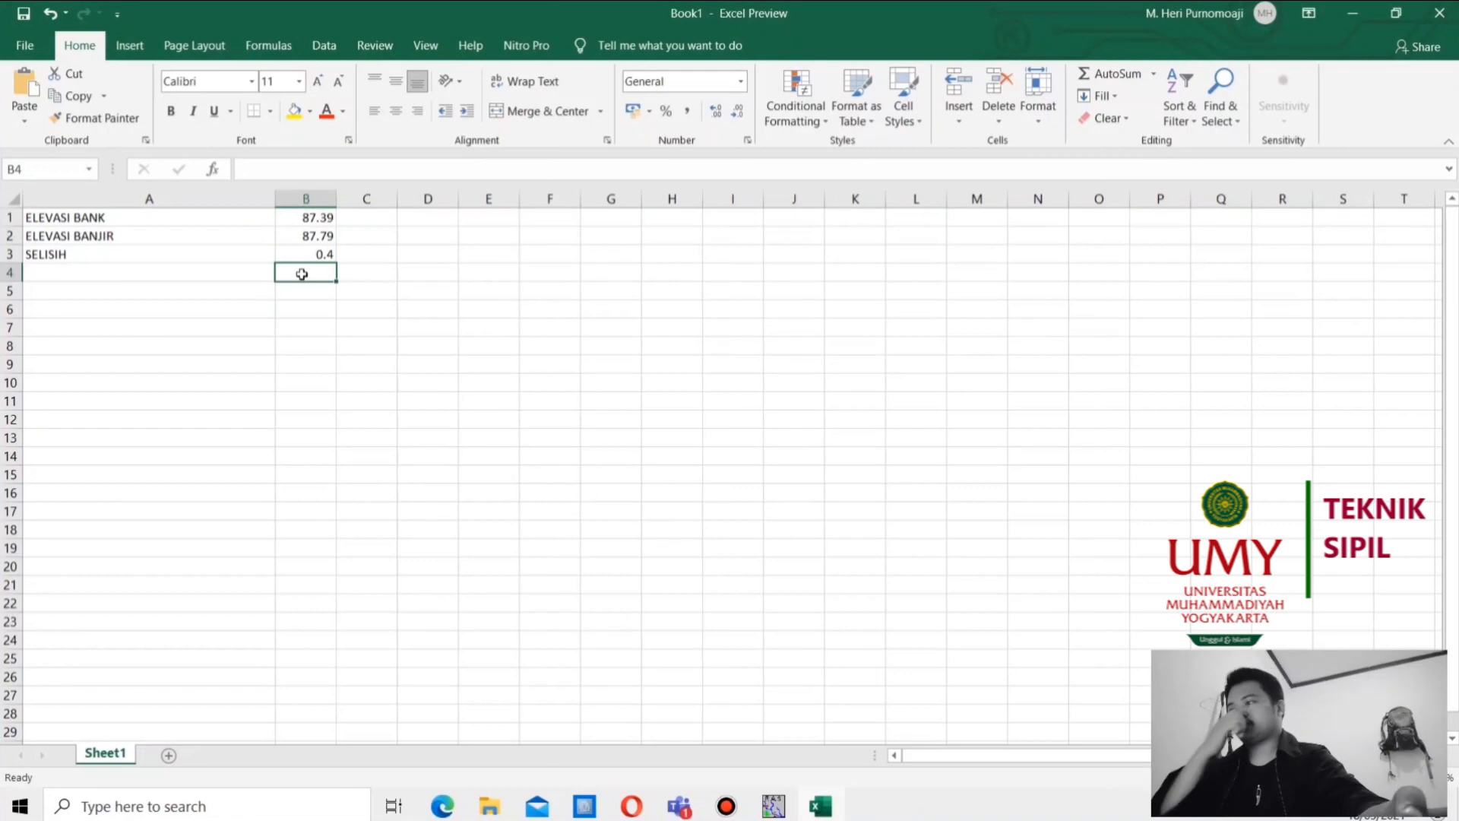
{"action": "left_click", "coordinate": [304, 255]}
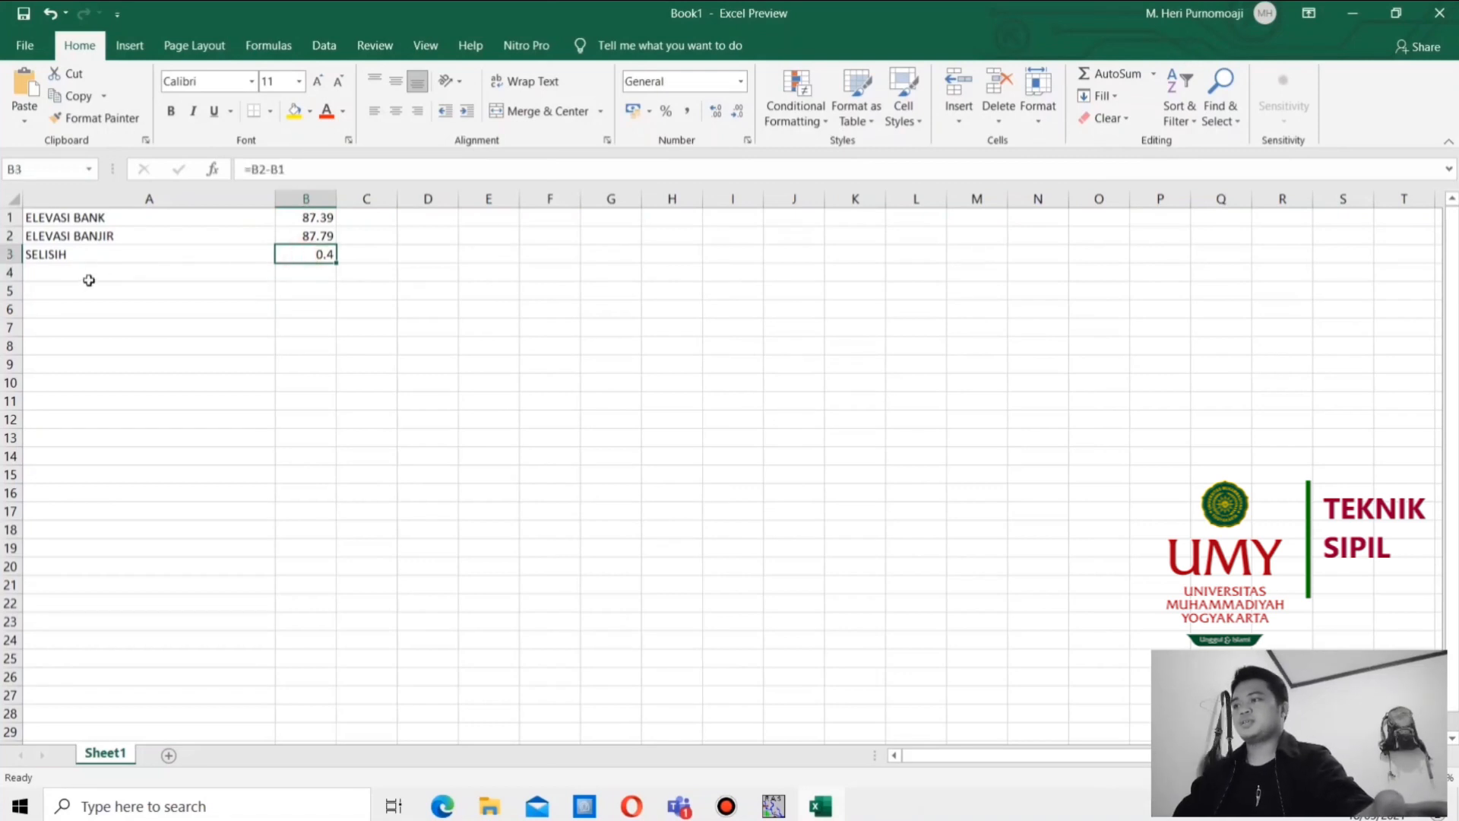
Label cell A4 FREEBOARD (1-1.5)
{"action": "left_click", "coordinate": [67, 274]}
{"action": "type", "text": "FRE"}
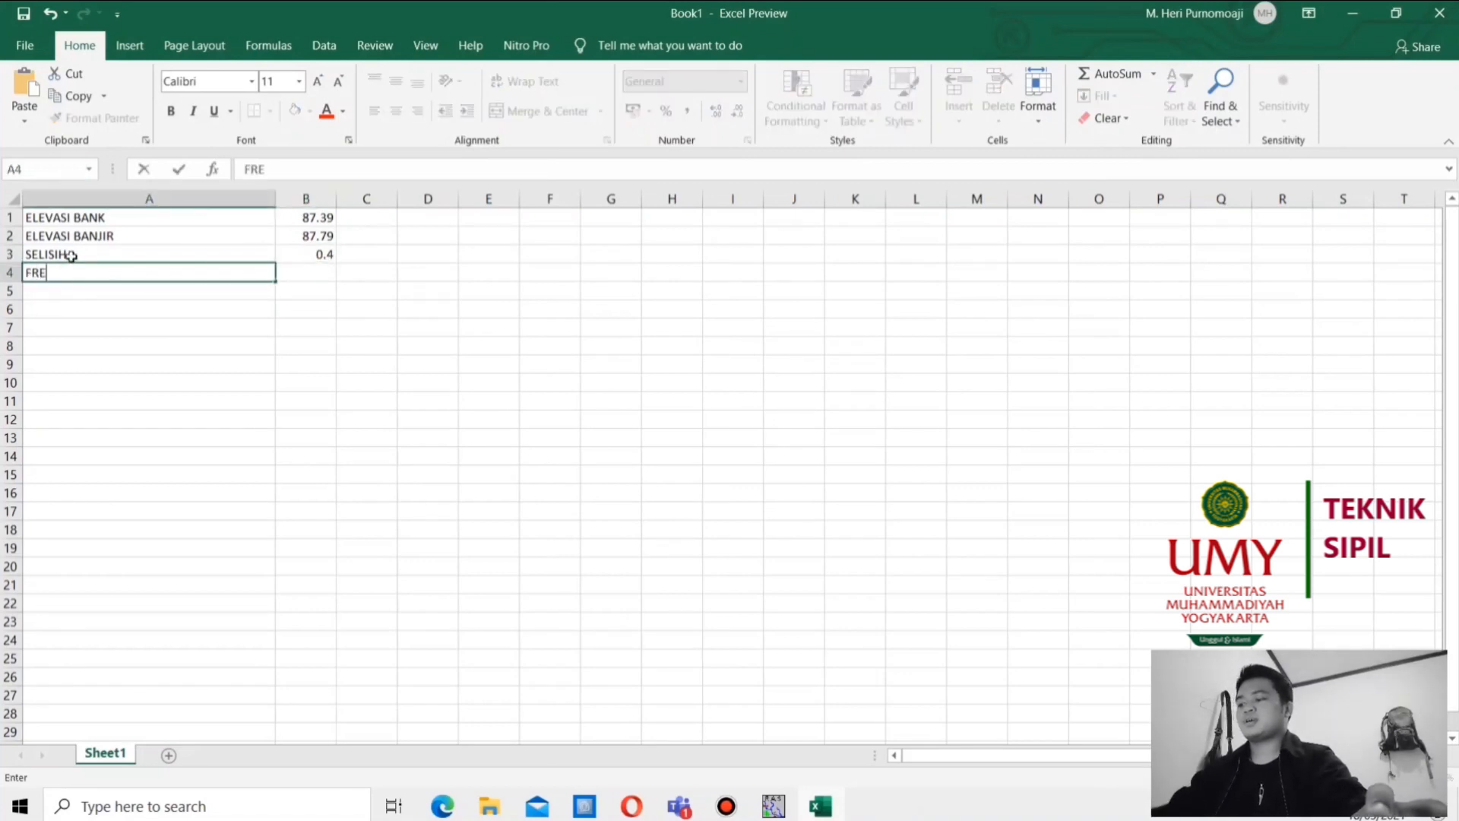
{"action": "type", "text": "EBOARD "}
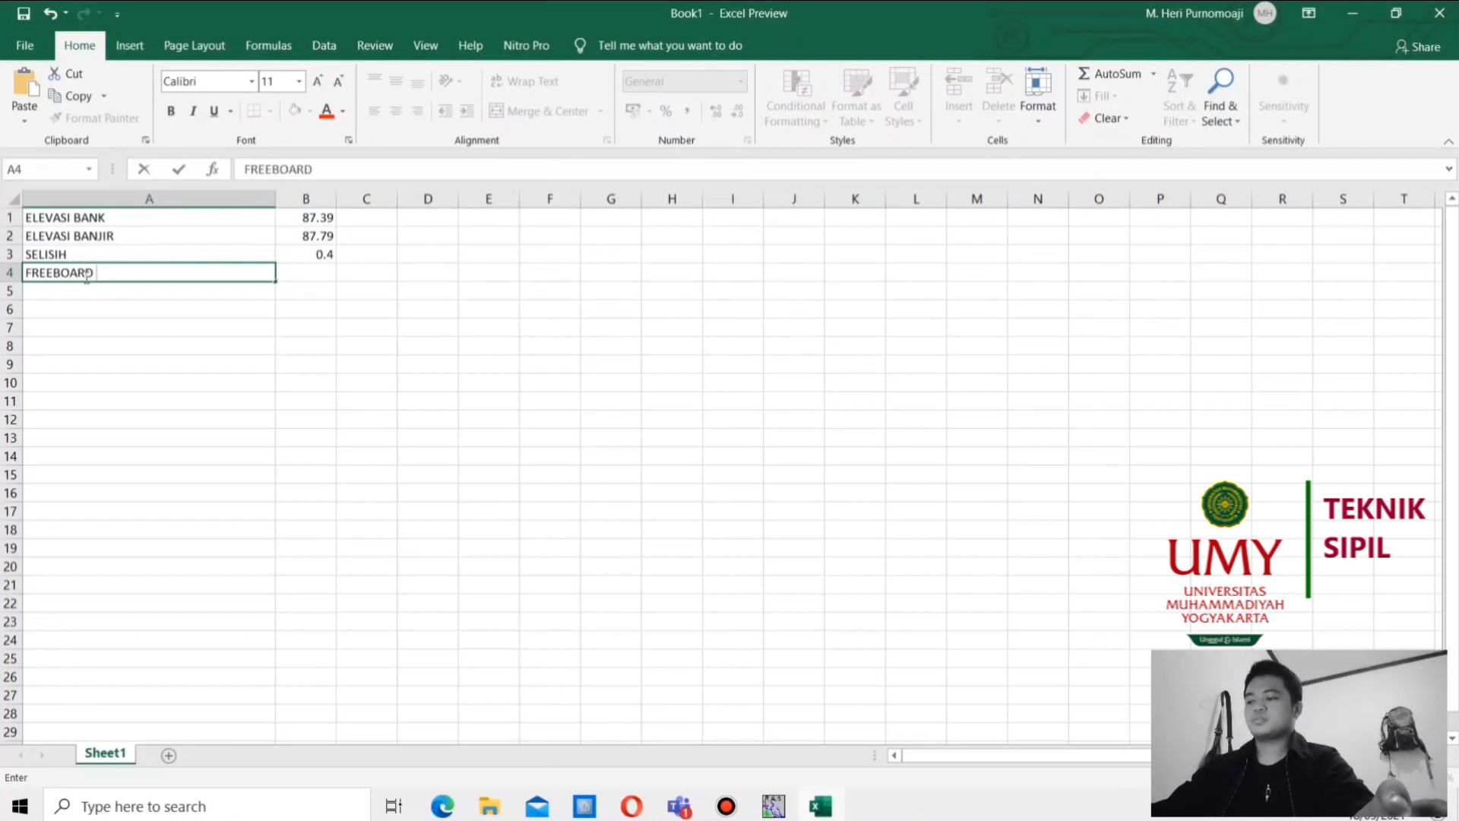
{"action": "type", "text": "(1-1.5)"}
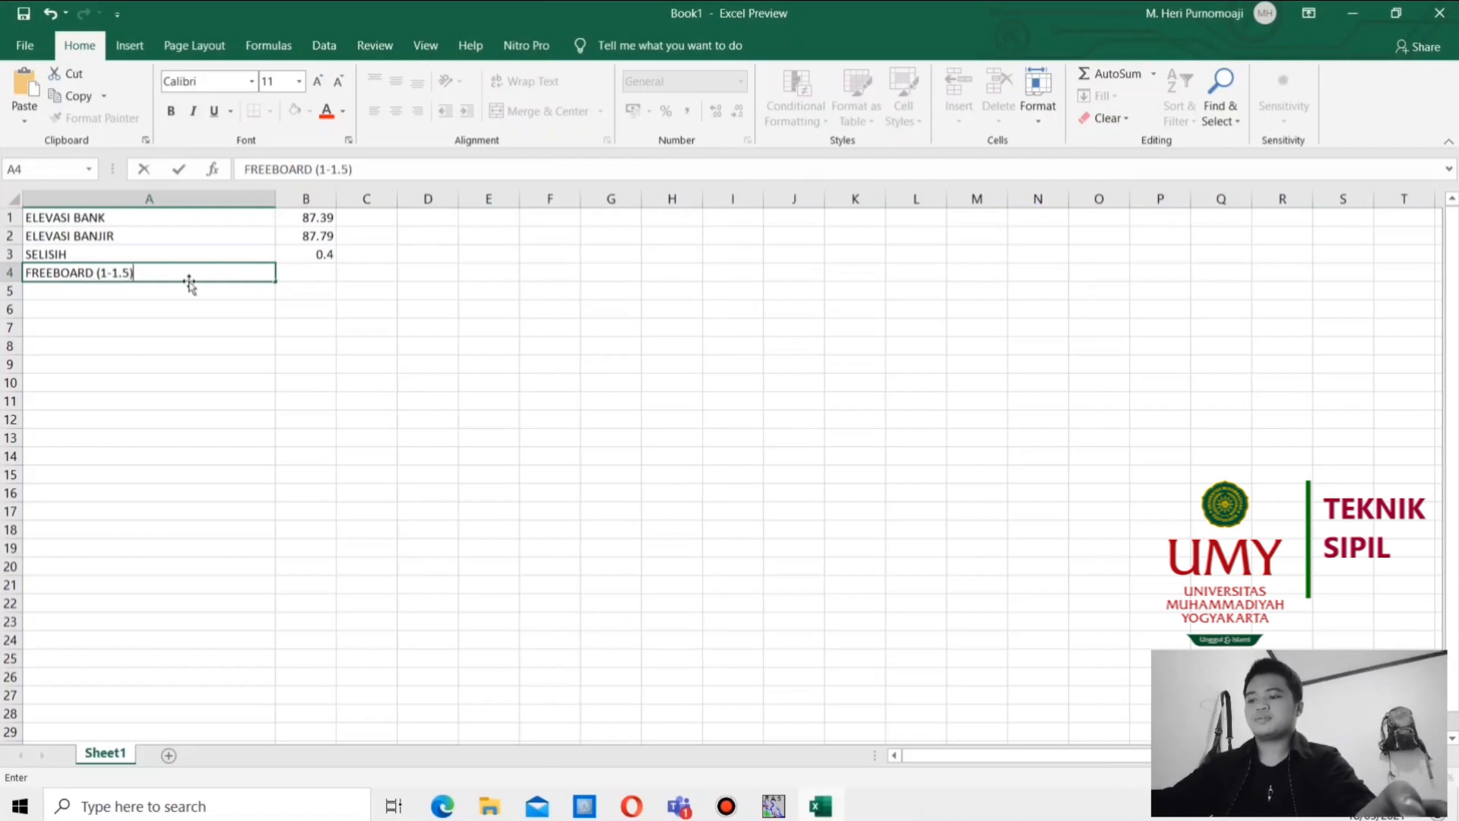
Calculate the freeboard in cell B4 with the formula =1+B3, and format the cell with a yellow fill and centred text
{"action": "left_click", "coordinate": [312, 269]}
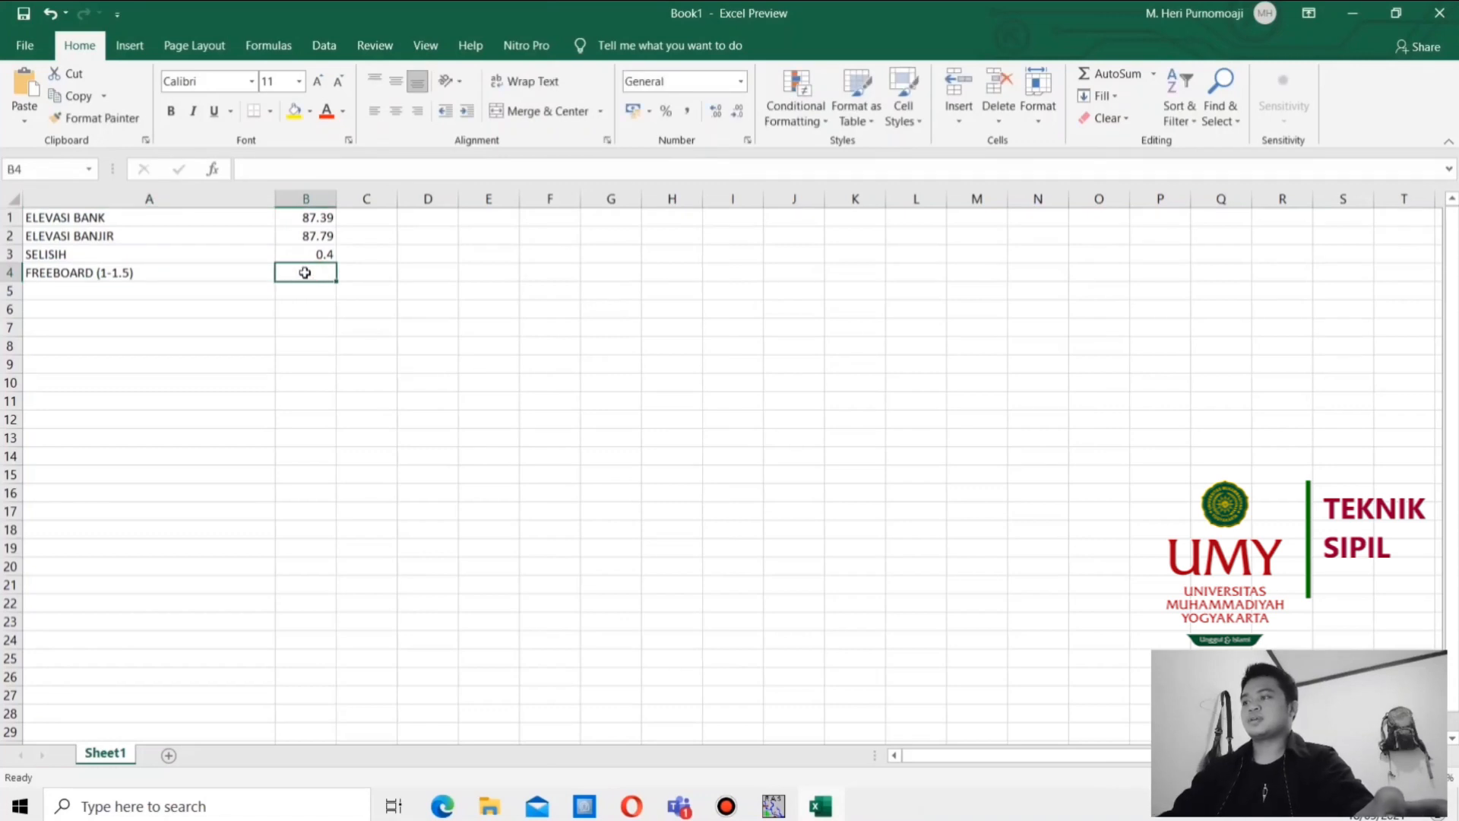
{"action": "type", "text": "=1"}
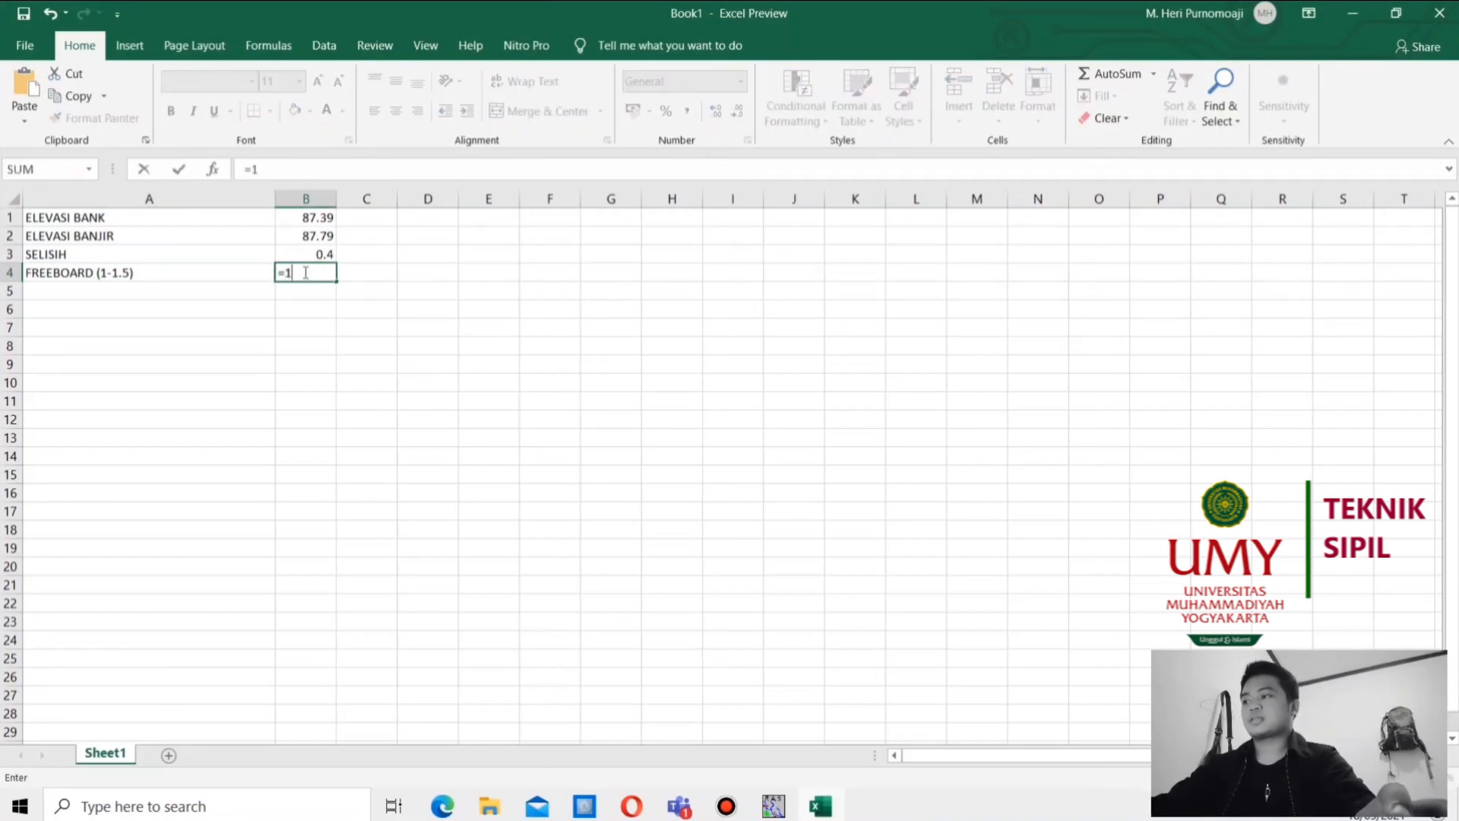
{"action": "type", "text": "+"}
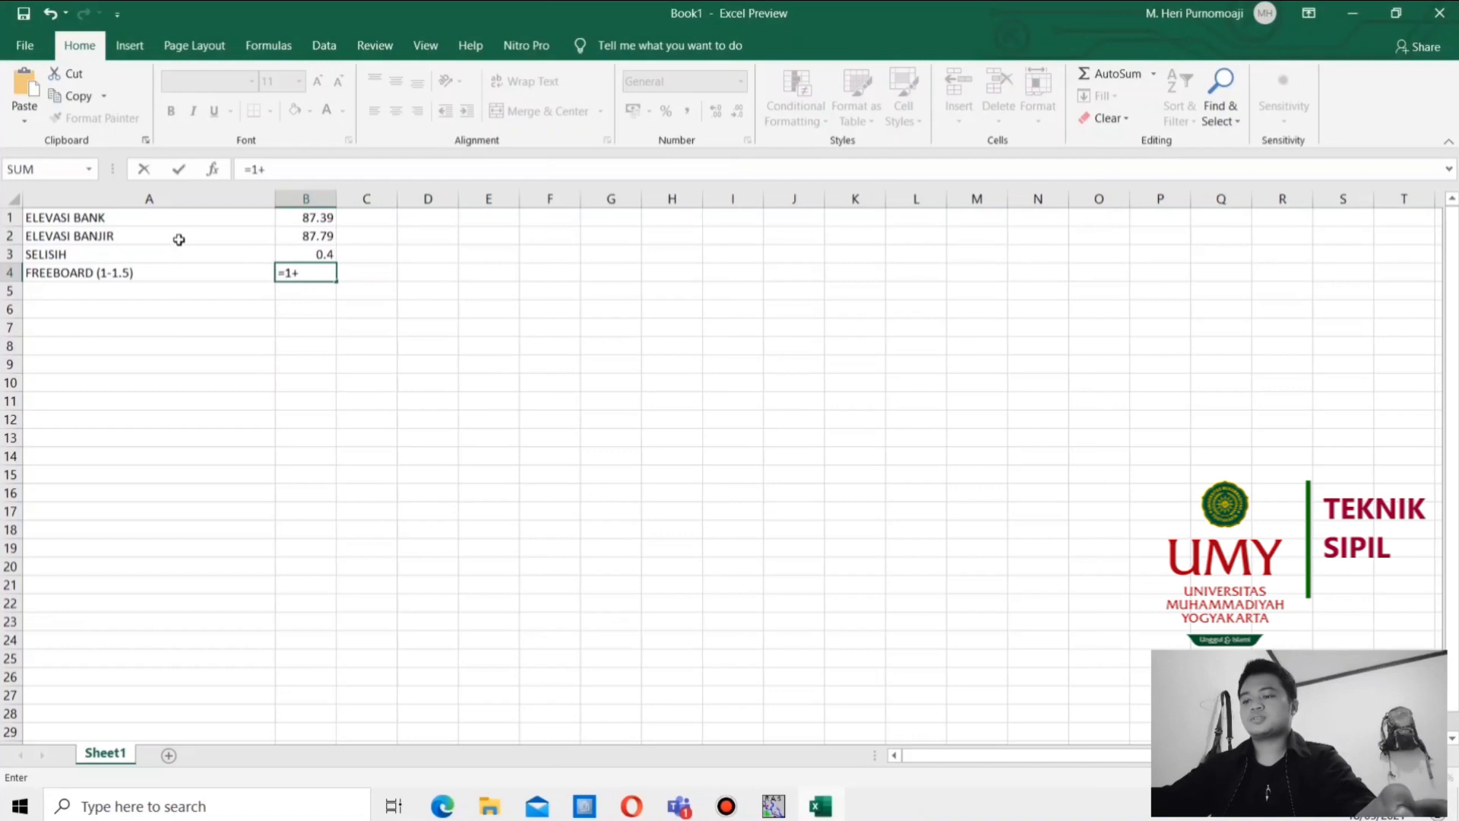
{"action": "left_click", "coordinate": [304, 256]}
{"action": "key", "text": "Return"}
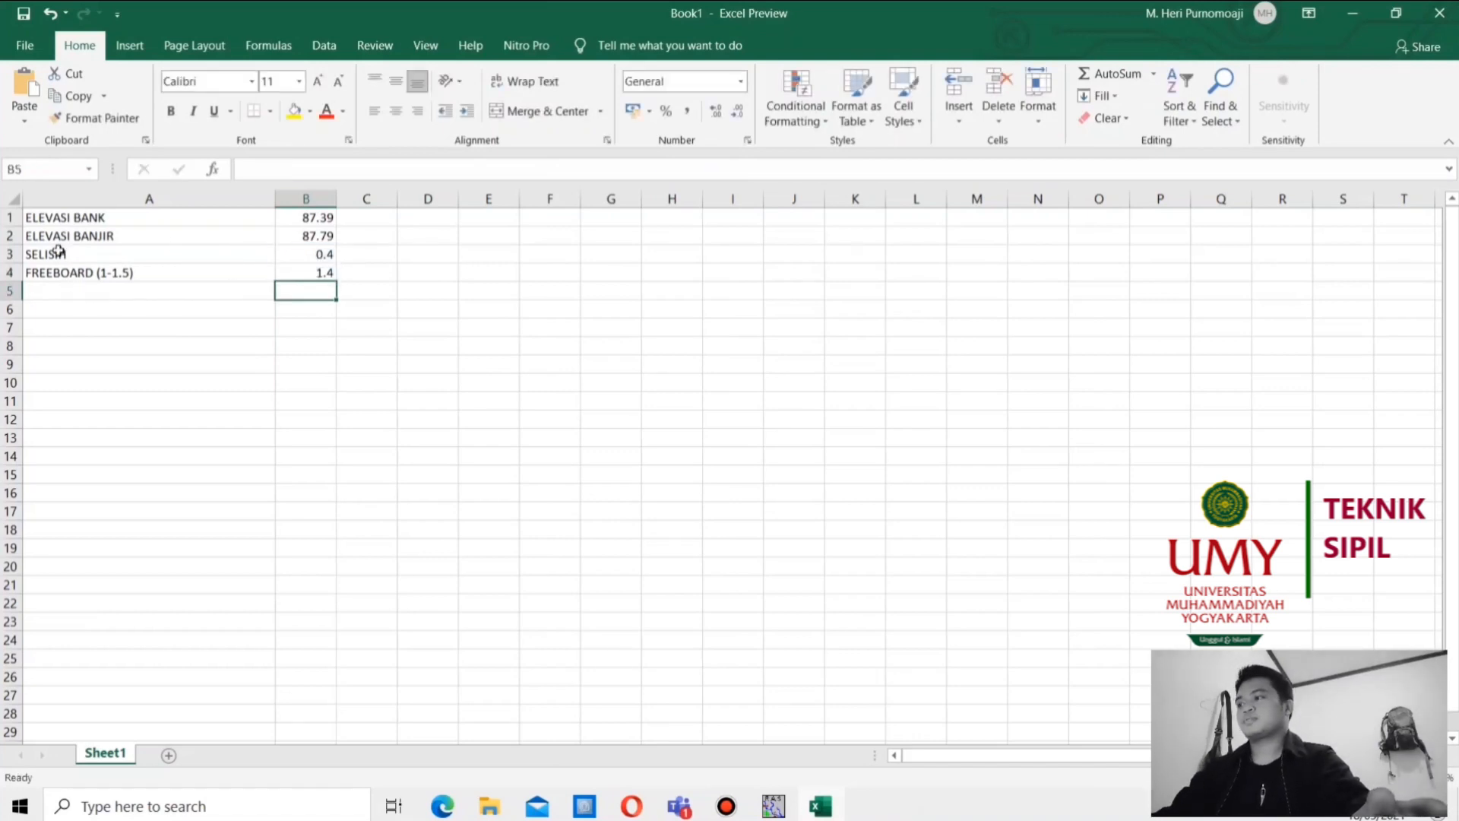
{"action": "left_click", "coordinate": [306, 273]}
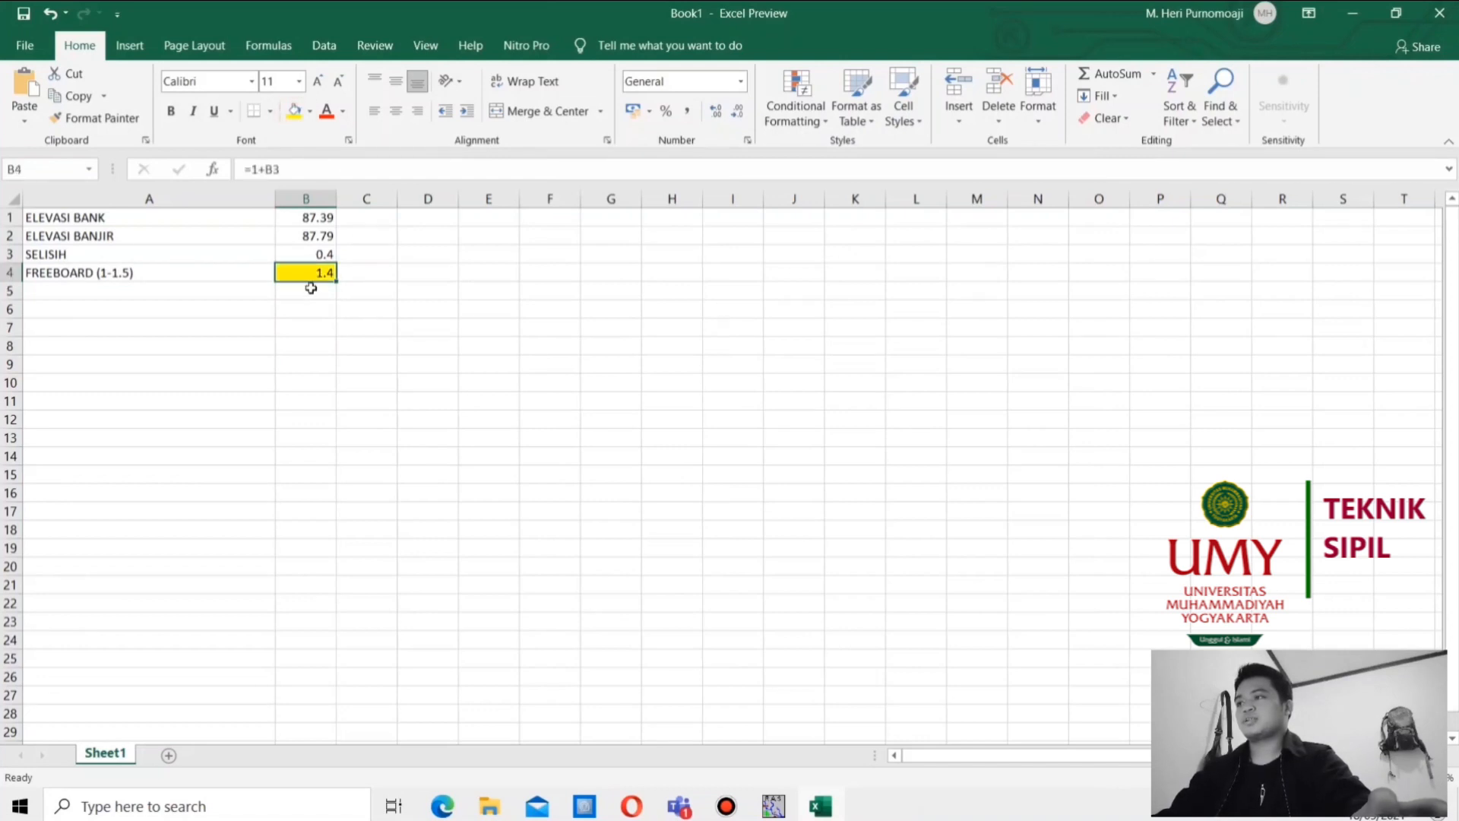
{"action": "left_click", "coordinate": [396, 111]}
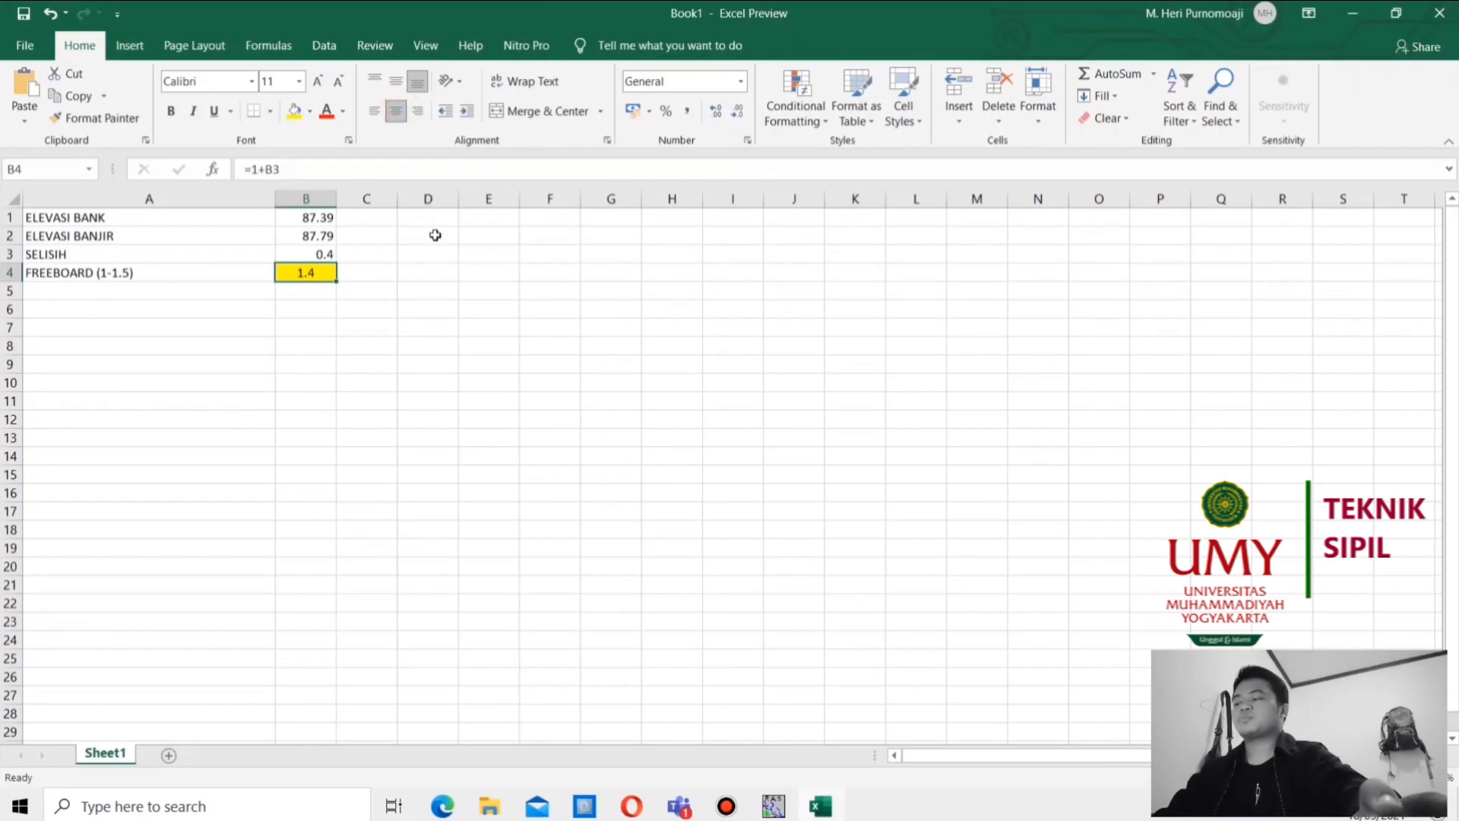
Label cell A5 ELEVASI RENCANA
{"action": "left_click", "coordinate": [50, 293]}
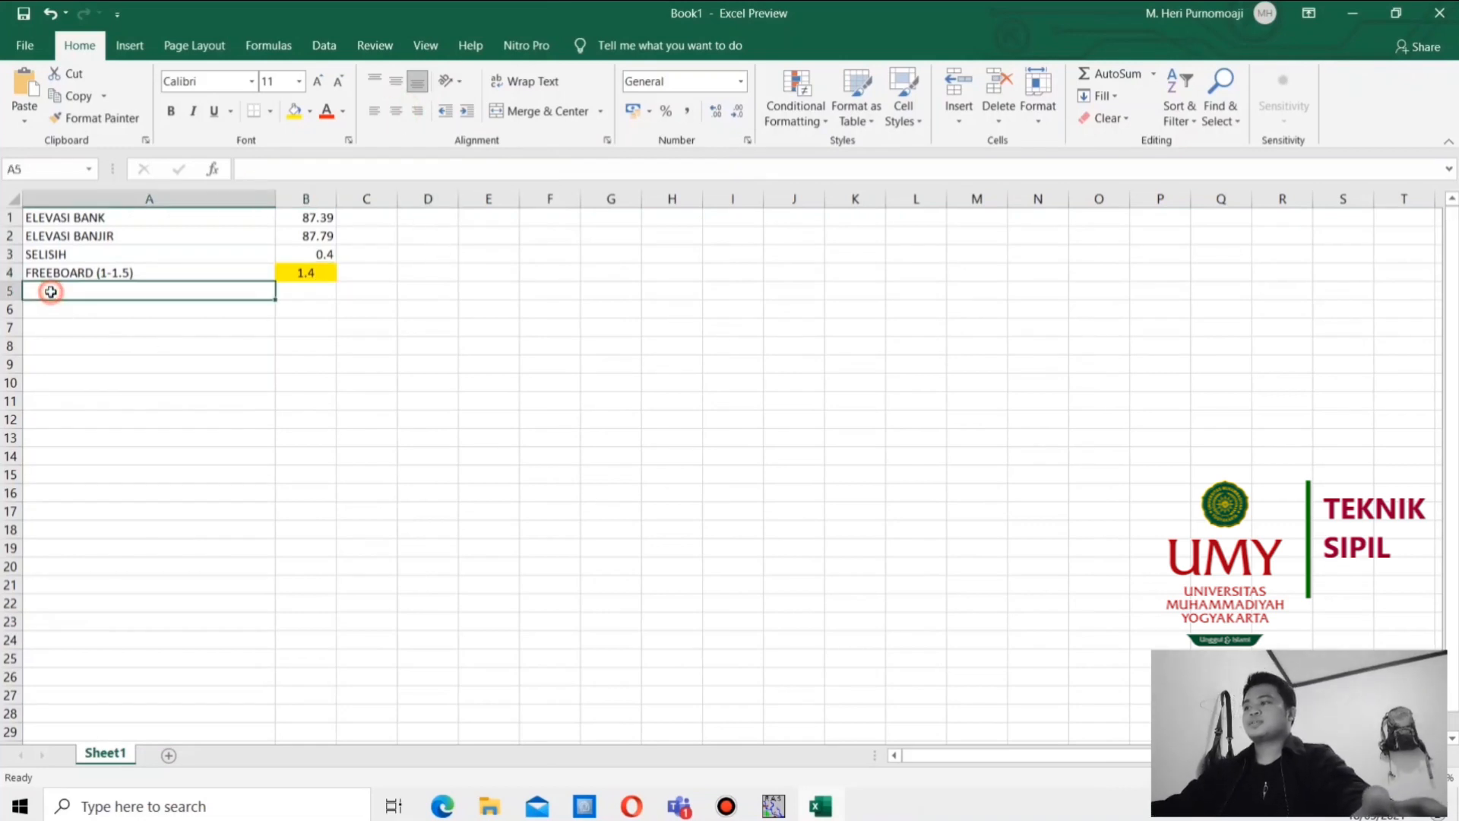
{"action": "type", "text": "L"}
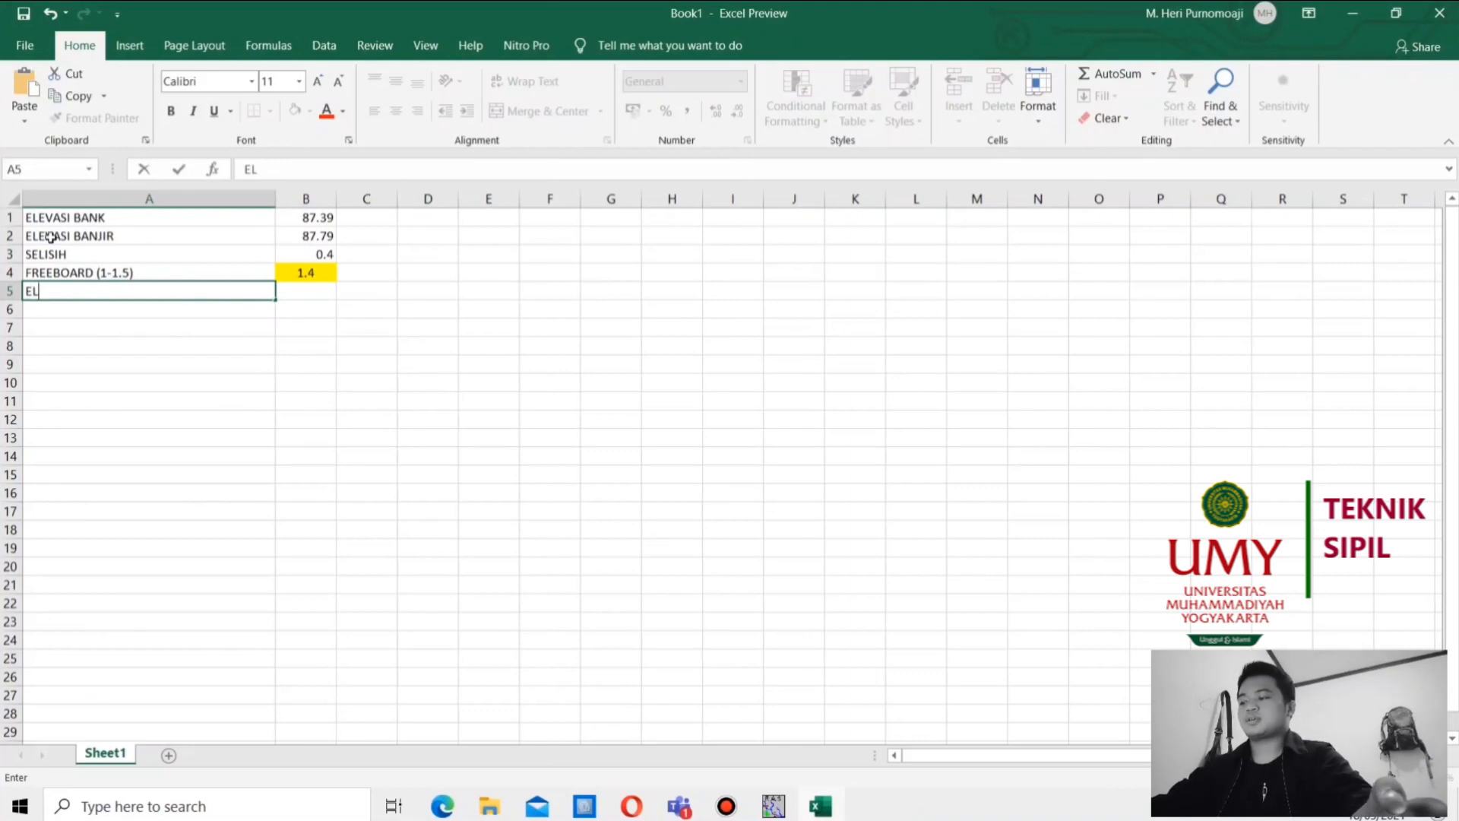
{"action": "type", "text": "EVASI RENCANSA"}
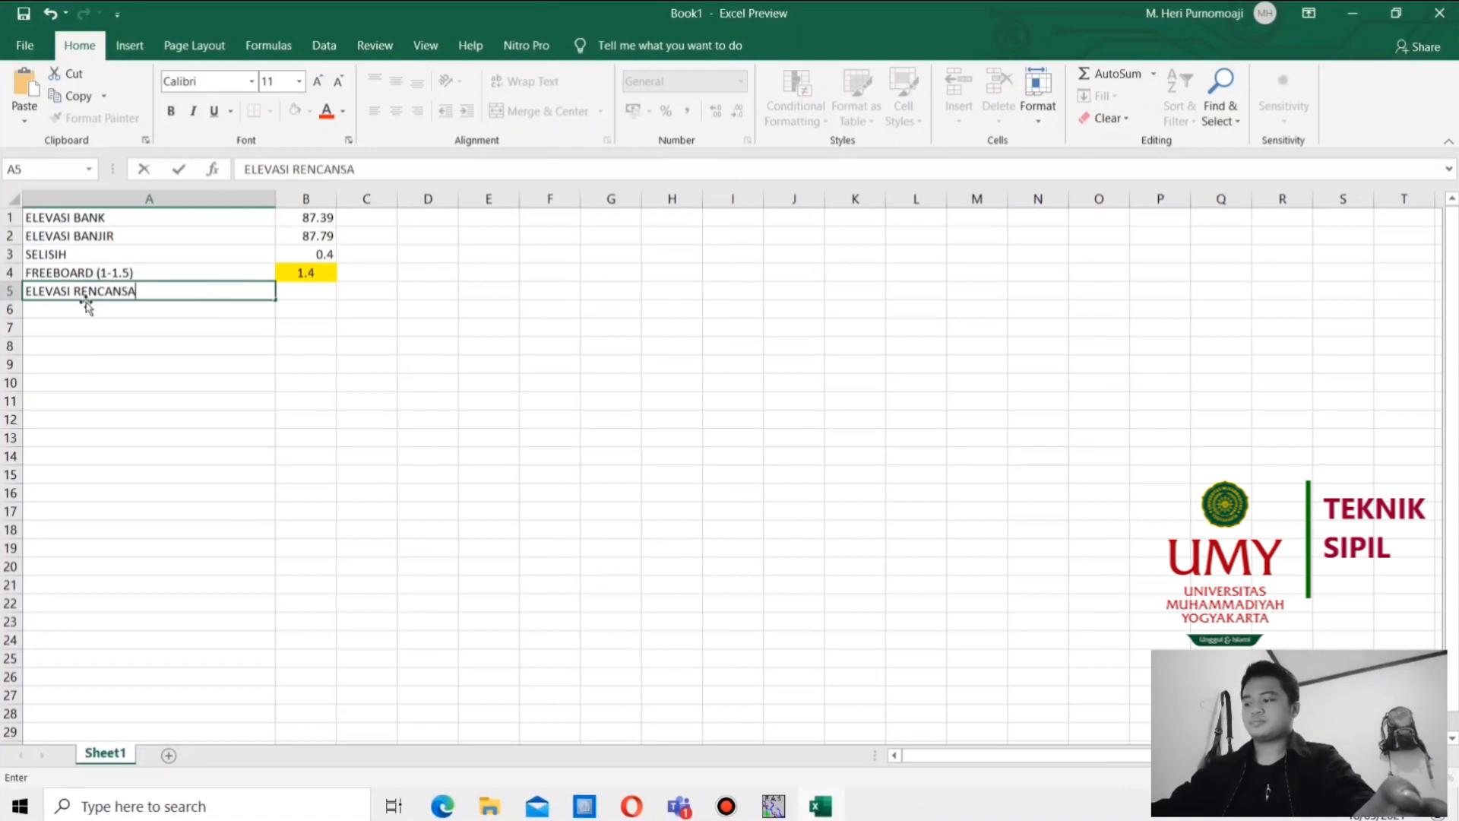
{"action": "key", "text": "BackSpace"}
{"action": "key", "text": "BackSpace"}
{"action": "type", "text": "A"}
Calculate the planned elevation in cell B5 with the formula =B1+B4, after checking the HEC-RAS cross-section plot
{"action": "left_click", "coordinate": [302, 291]}
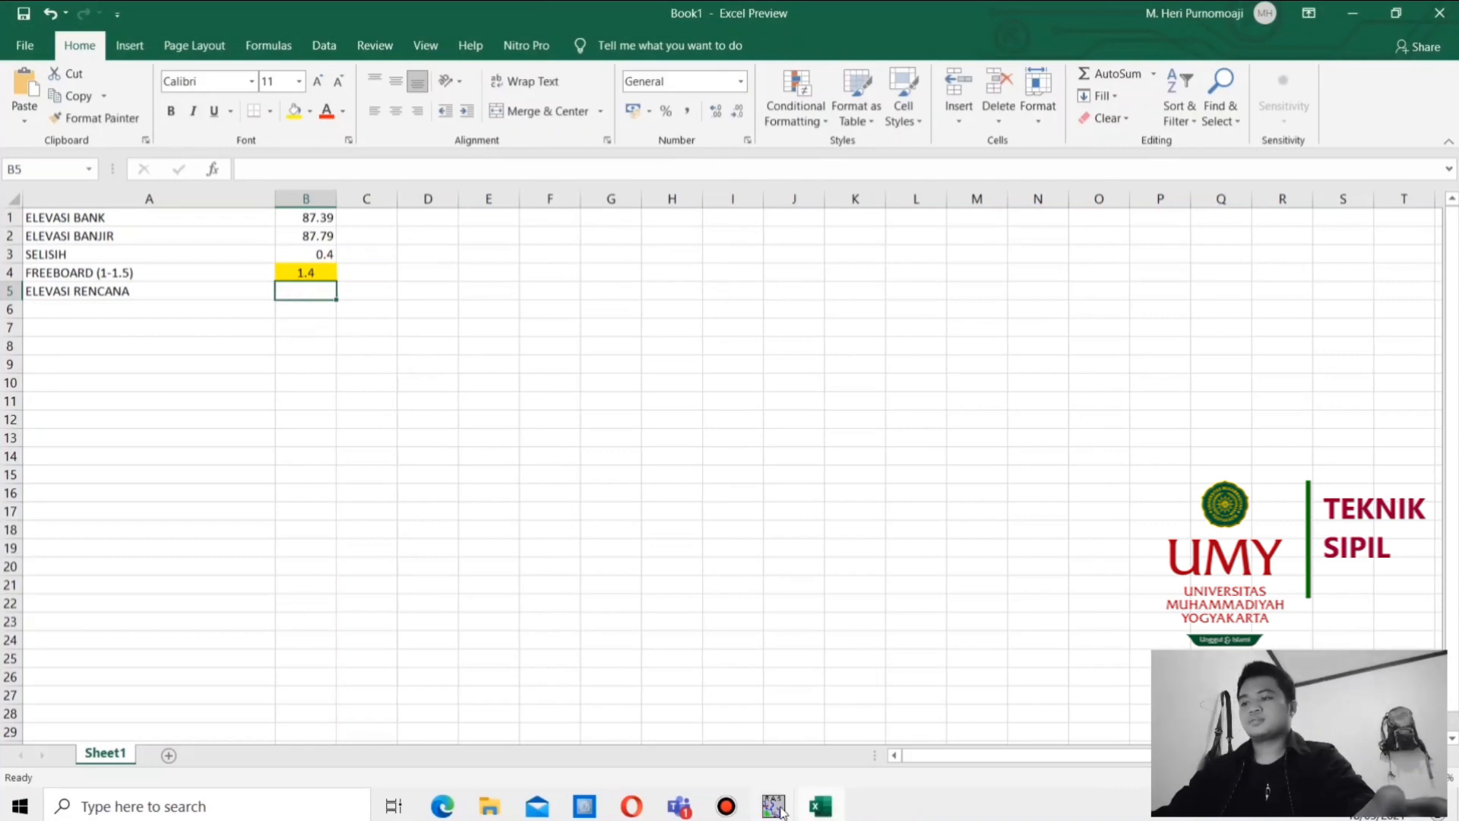
{"action": "mouse_move", "coordinate": [773, 805]}
{"action": "left_click", "coordinate": [958, 733]}
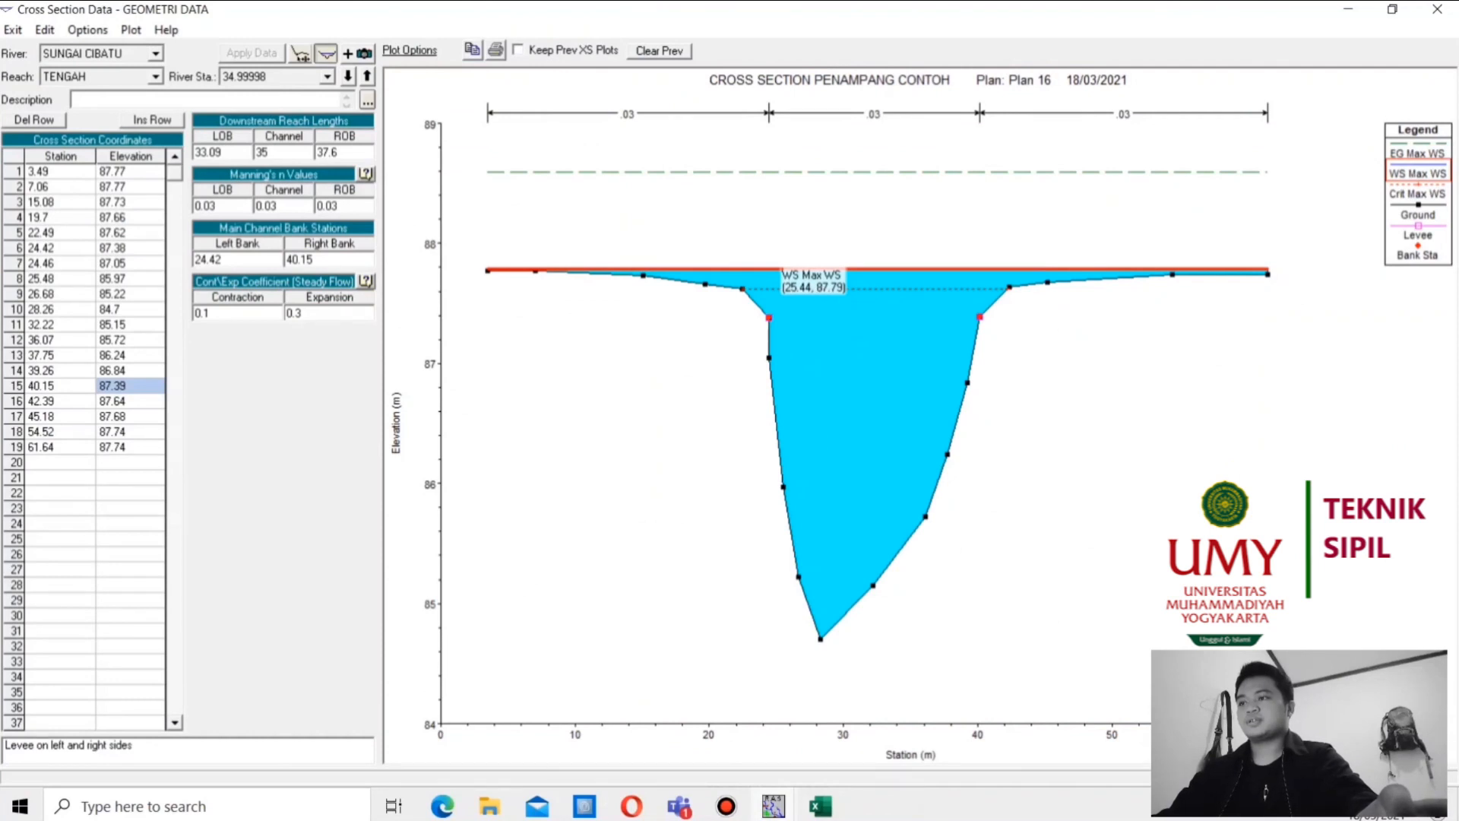
{"action": "left_click", "coordinate": [820, 805]}
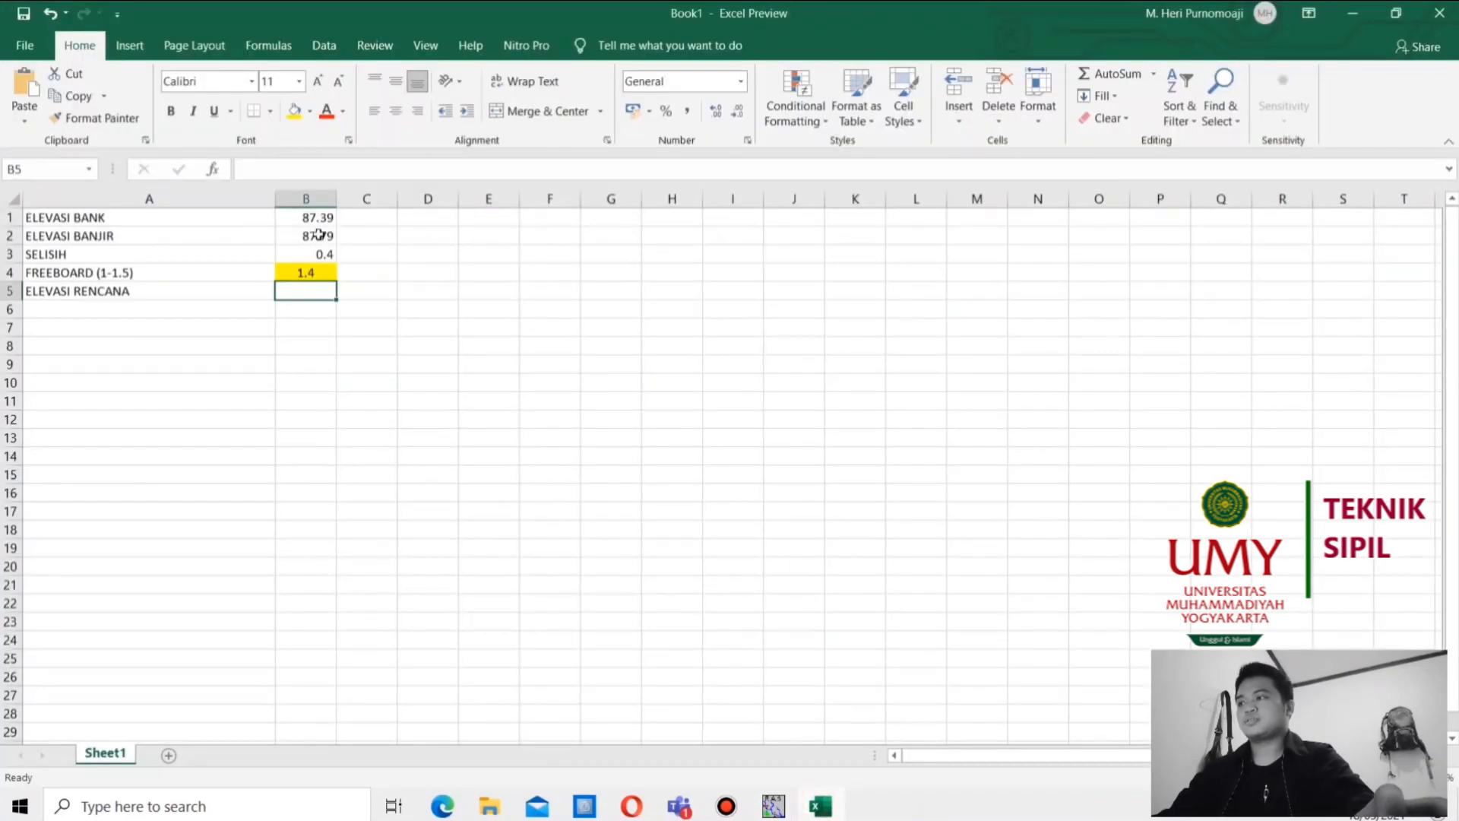
{"action": "type", "text": "="}
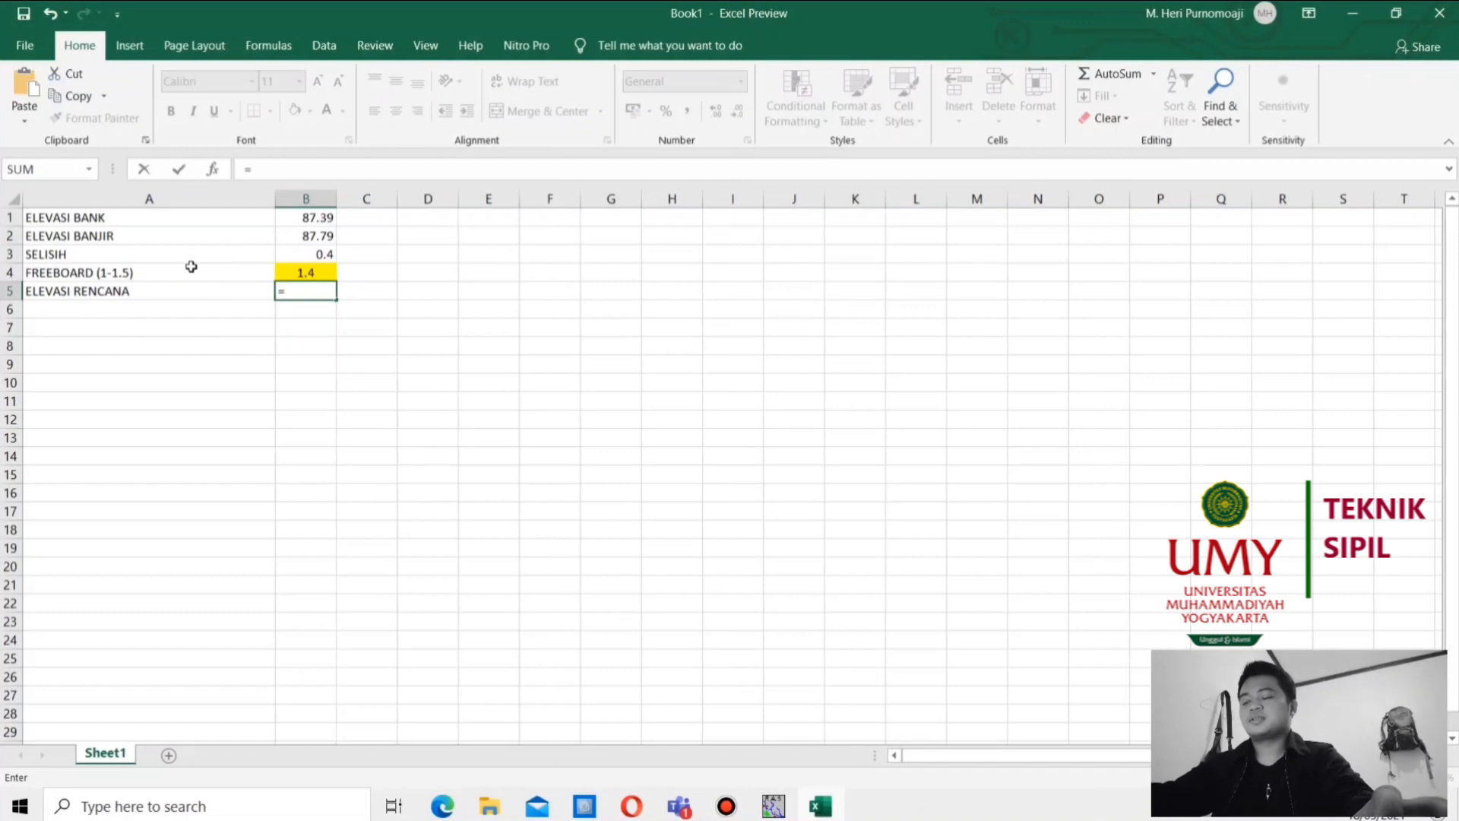
{"action": "left_click", "coordinate": [310, 218]}
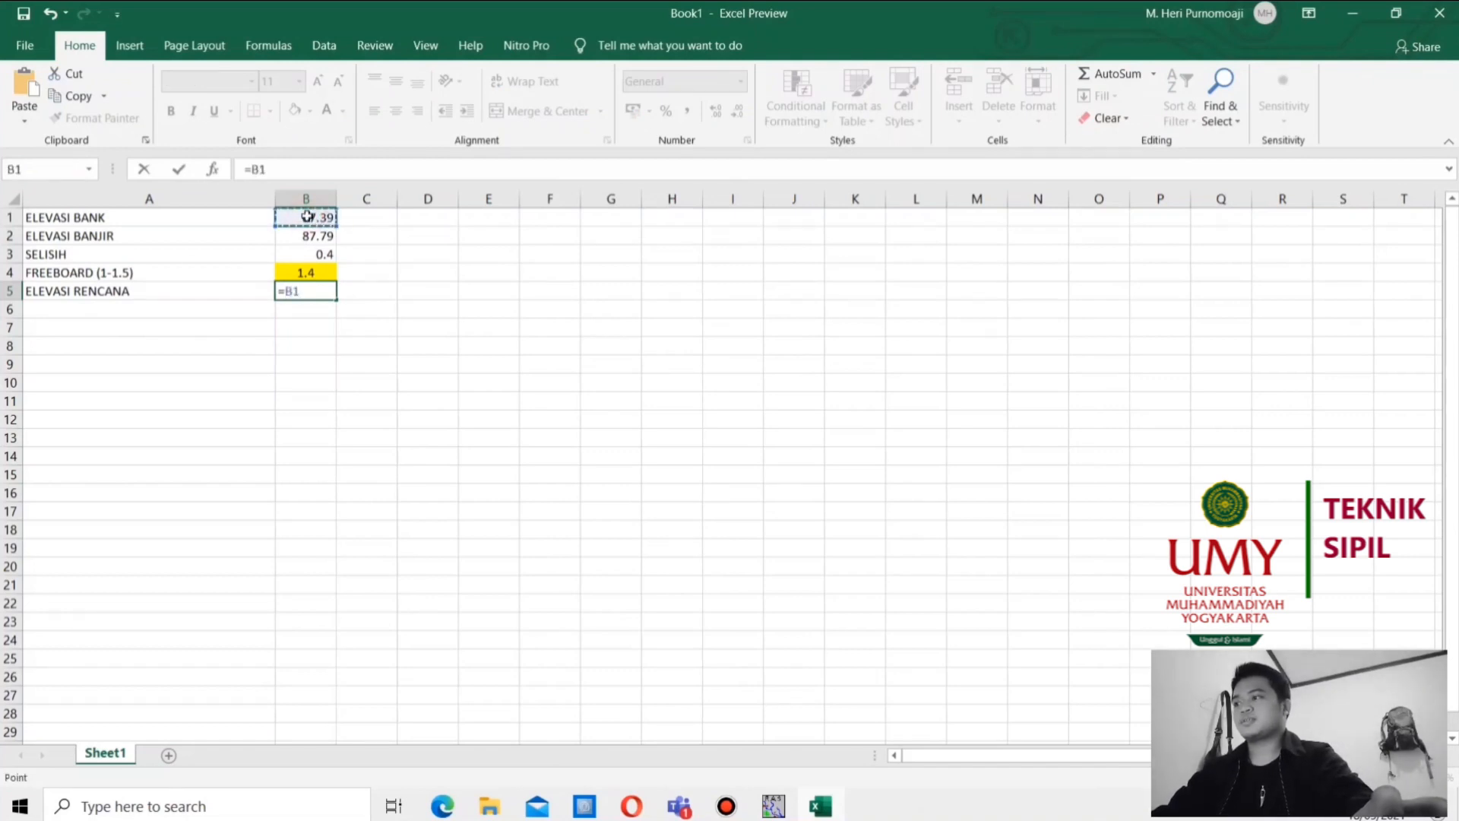
{"action": "type", "text": "+"}
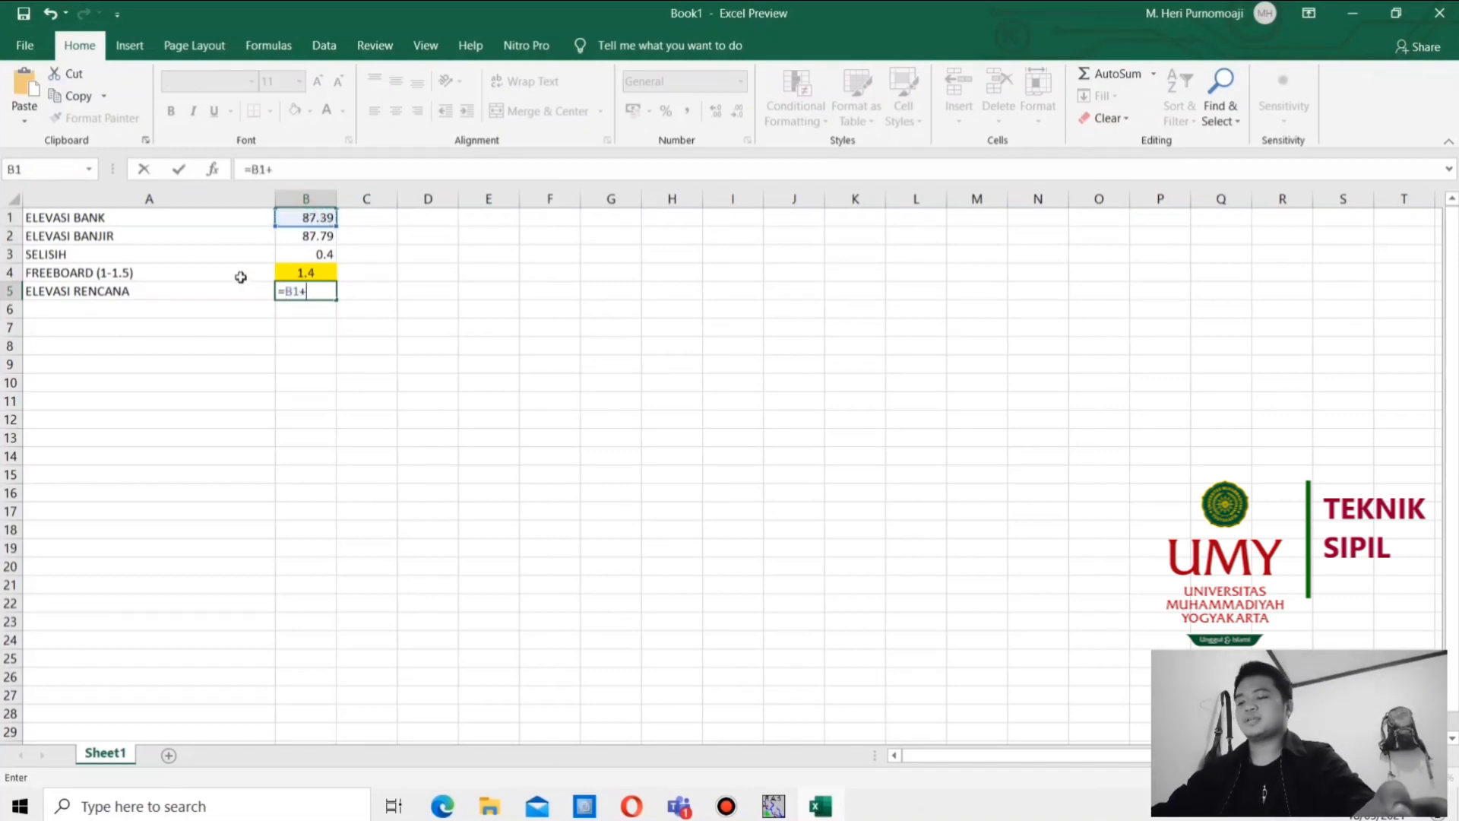
{"action": "left_click", "coordinate": [314, 274]}
{"action": "key", "text": "Return"}
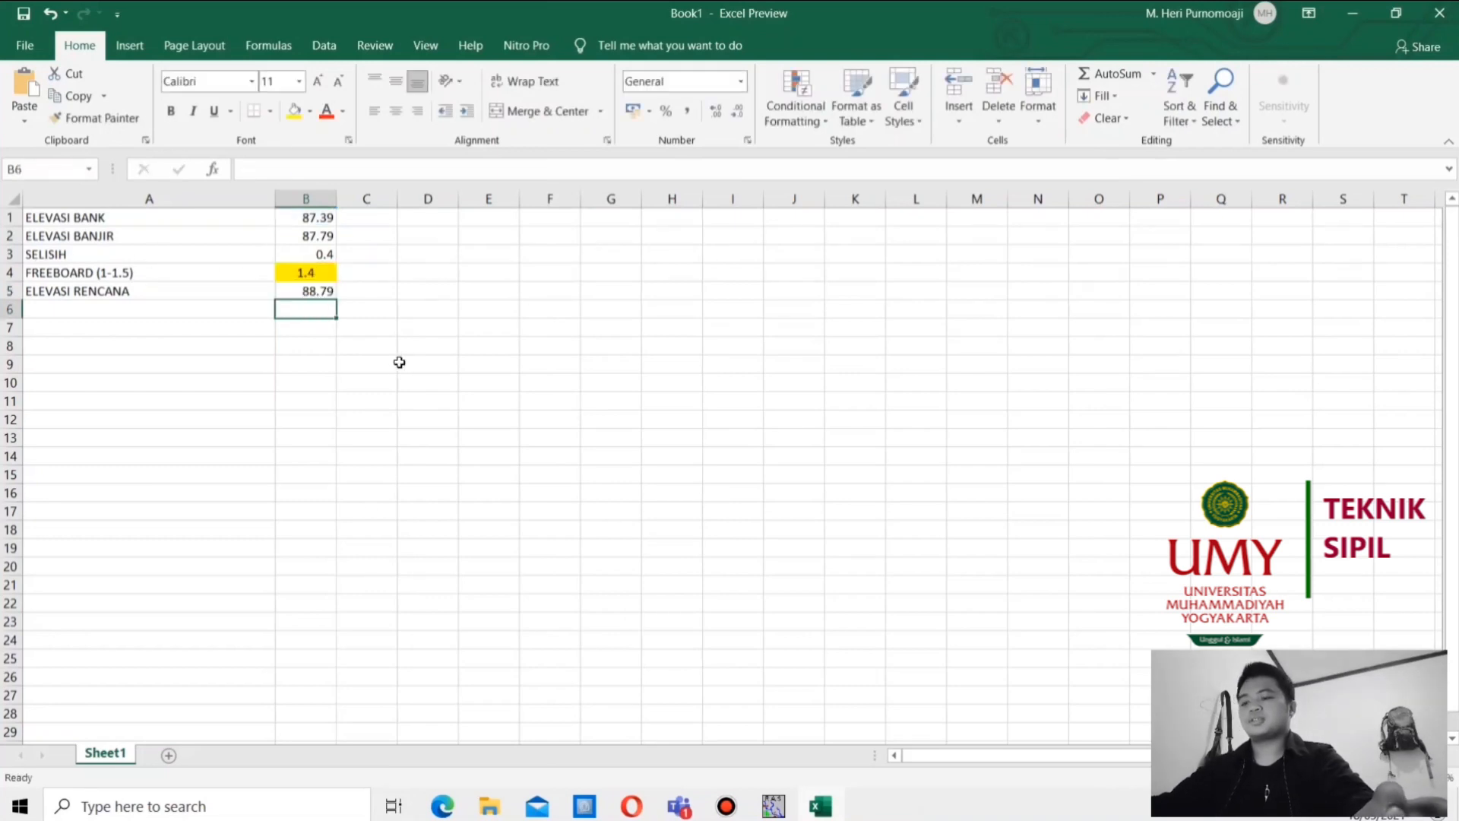
Check the planned elevation in cell B5 and switch to the HEC-RAS Cross Section Data window
{"action": "left_click", "coordinate": [312, 289]}
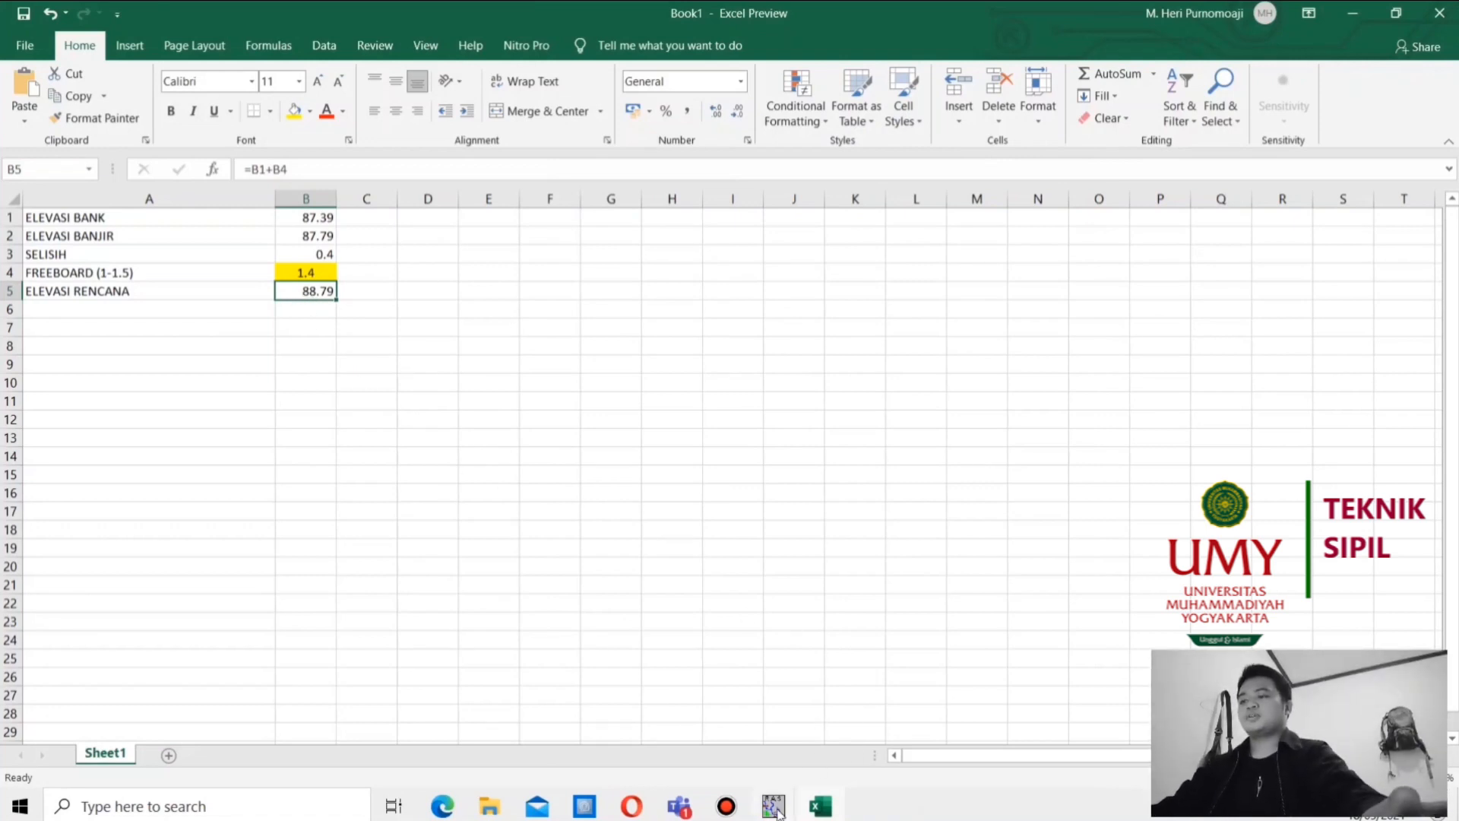
{"action": "mouse_move", "coordinate": [775, 809]}
{"action": "left_click", "coordinate": [950, 733]}
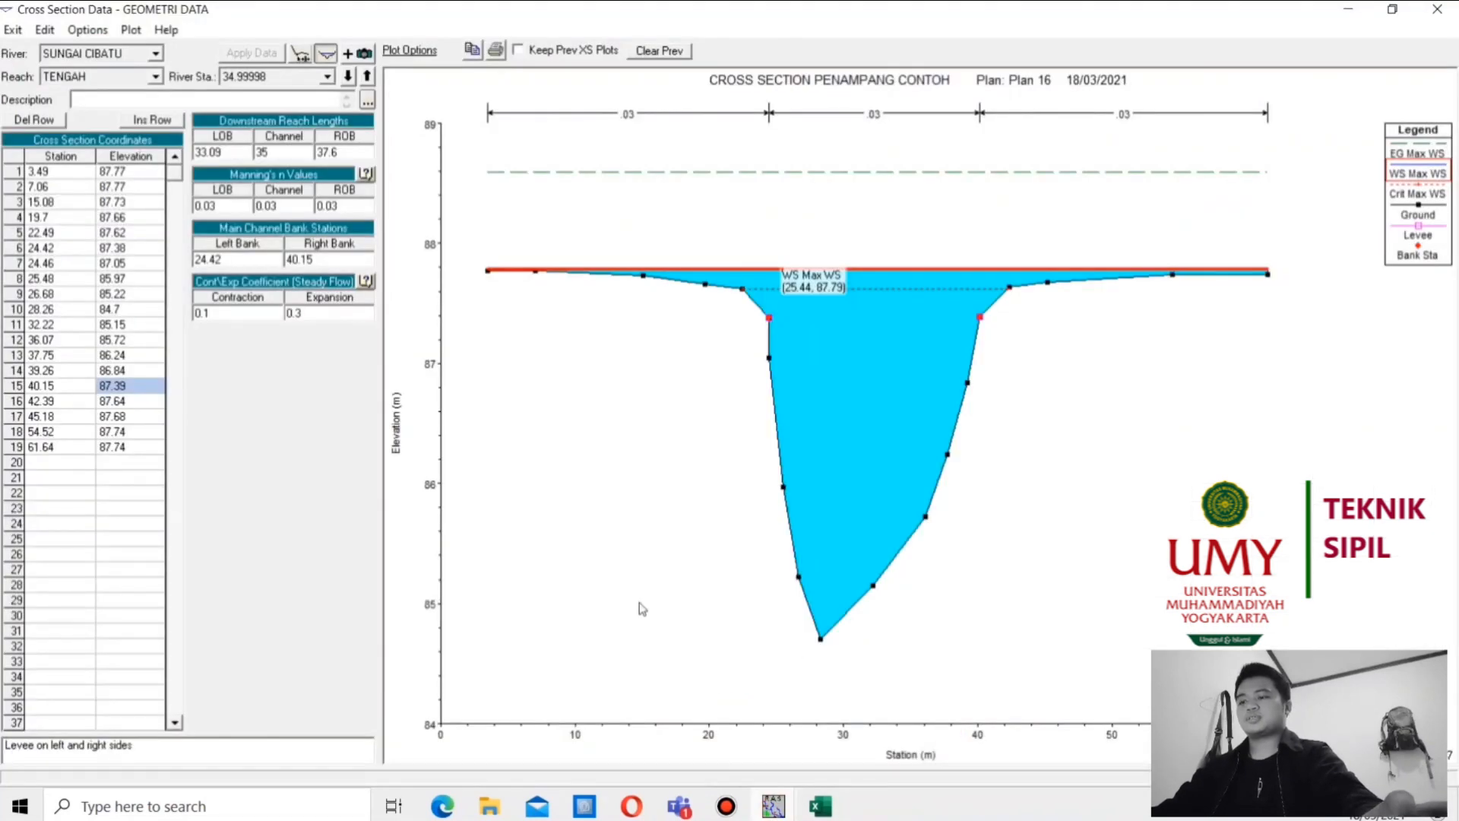
In the Graphic XS Editor, delete the intermediate ground points on both channel side slopes between the bank stations and the two bed points
{"action": "left_click", "coordinate": [302, 58]}
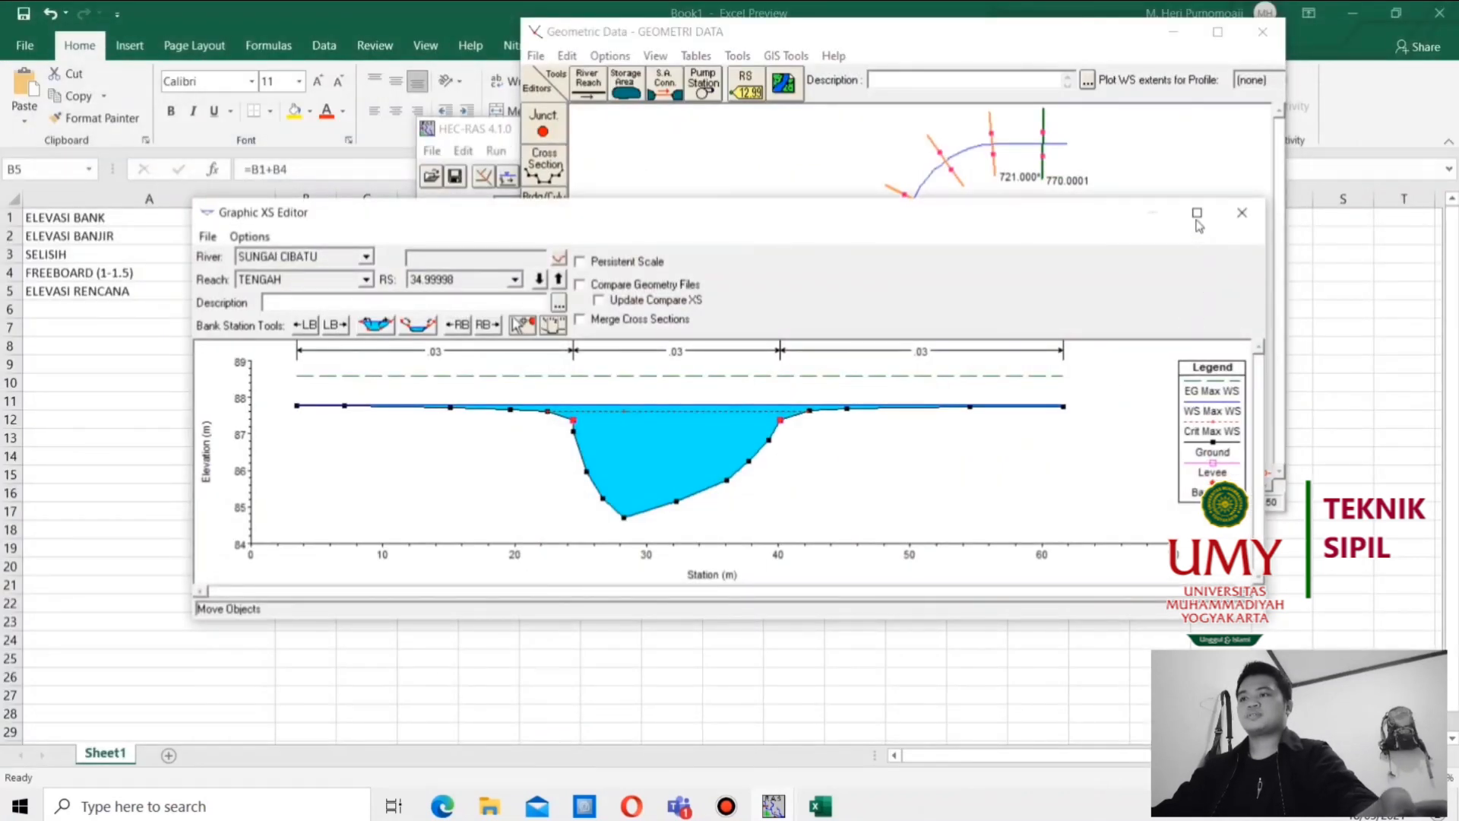
{"action": "left_click", "coordinate": [1197, 214]}
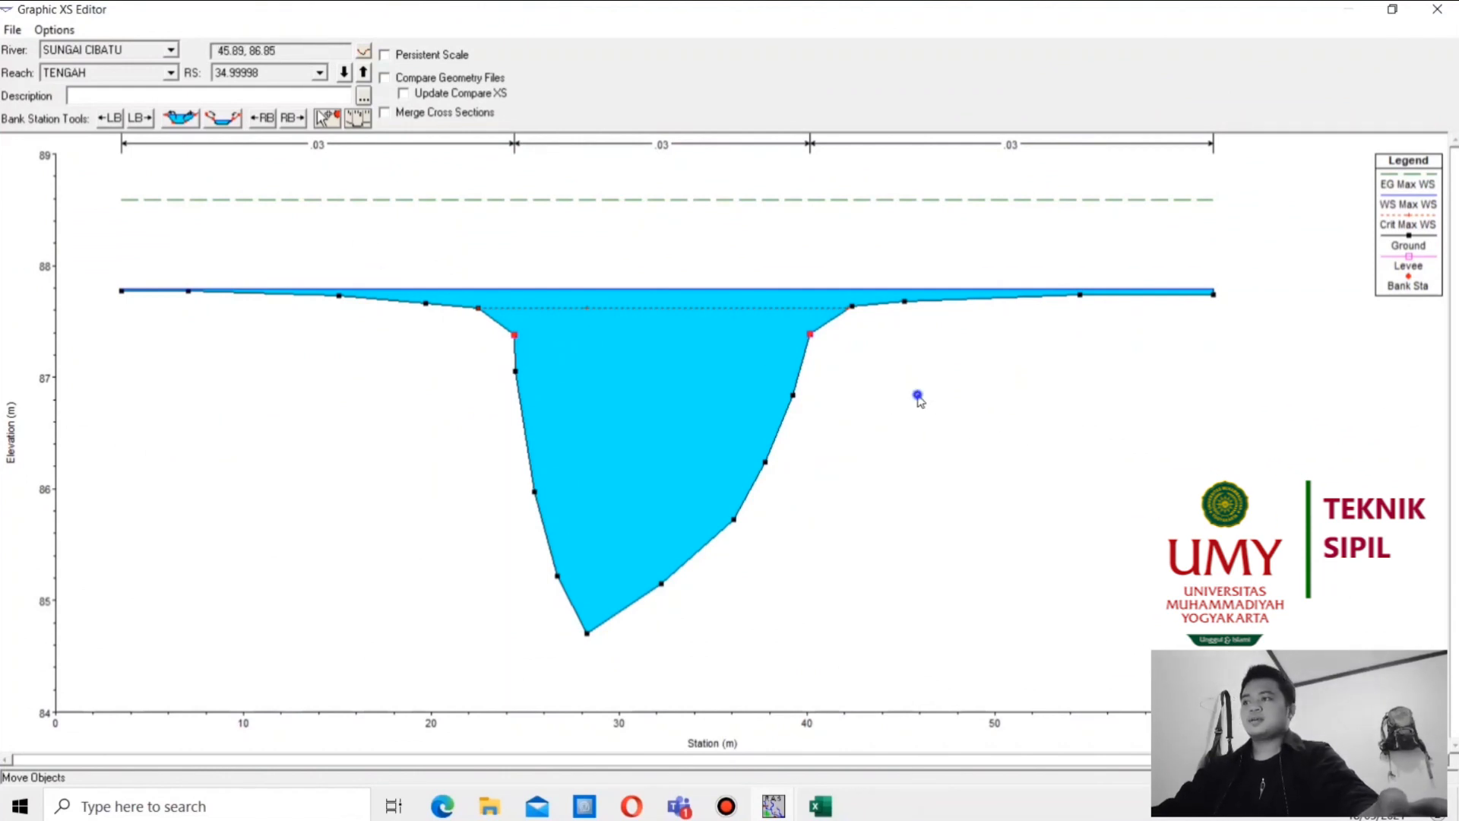
{"action": "right_click", "coordinate": [918, 394]}
{"action": "left_click", "coordinate": [988, 581]}
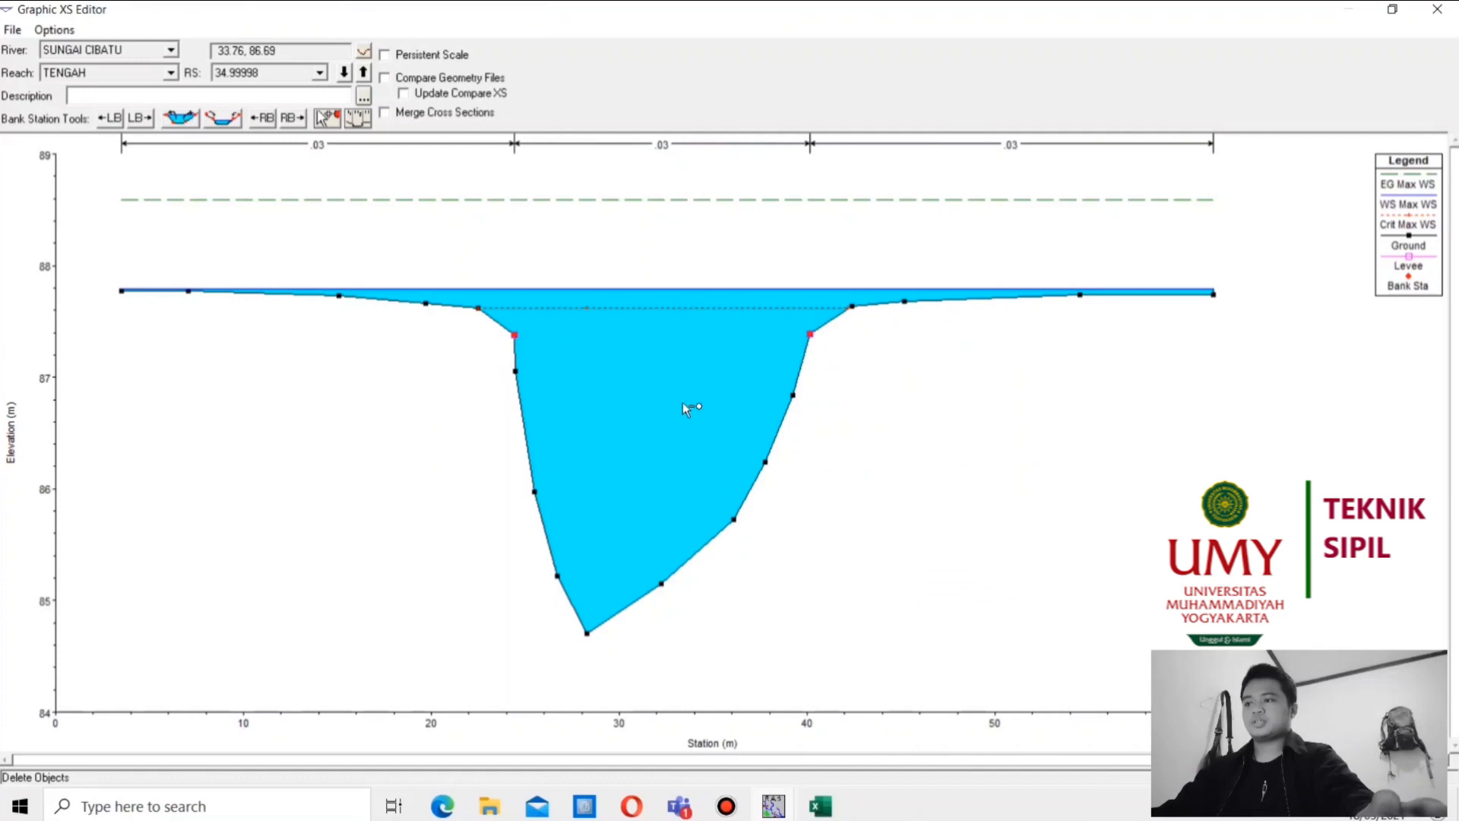
{"action": "left_click_drag", "start_coordinate": [647, 361], "coordinate": [840, 541]}
{"action": "left_click_drag", "start_coordinate": [507, 364], "coordinate": [563, 595]}
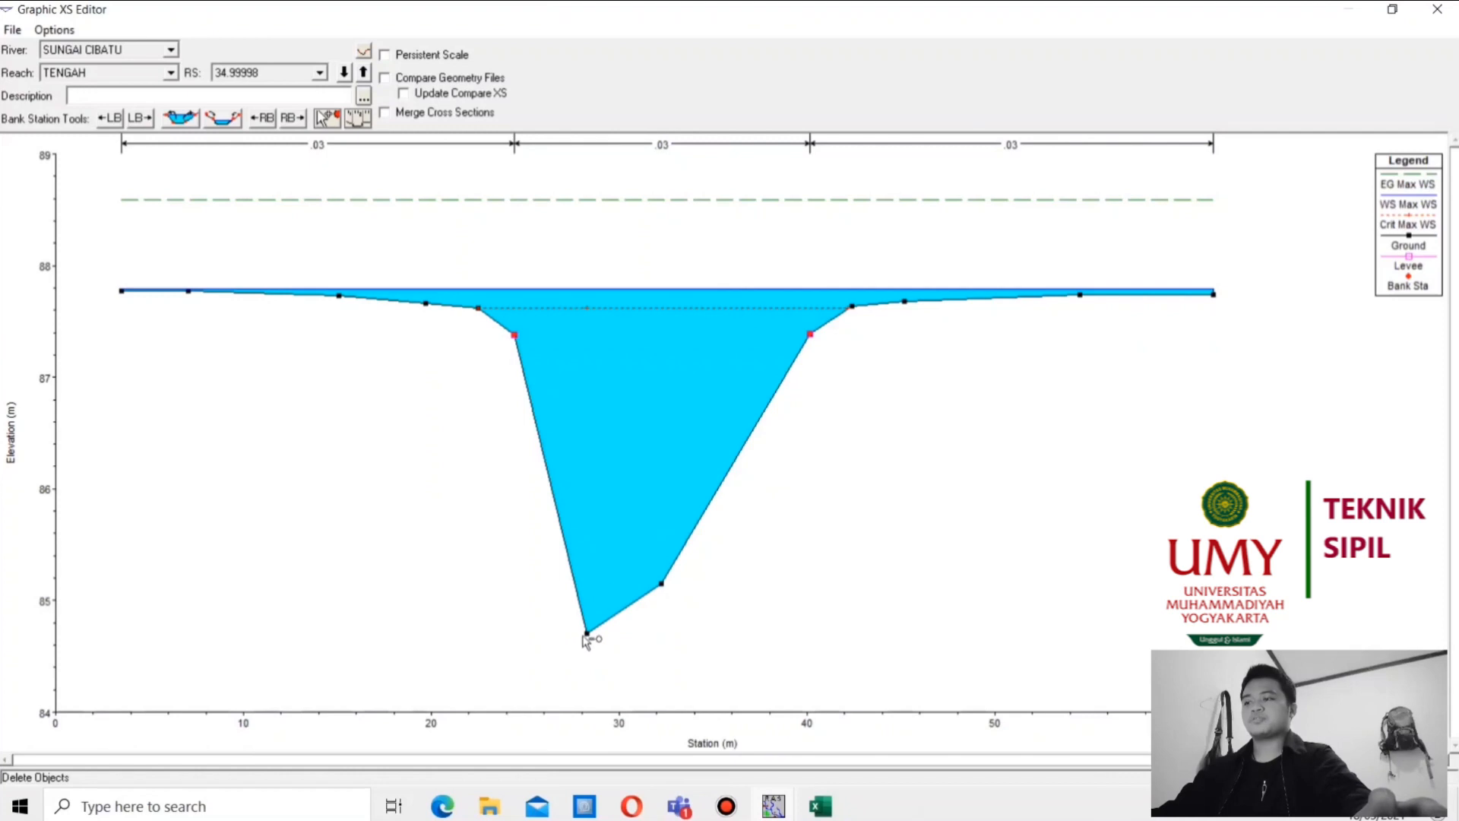
Add two ground points just outside each bank station, at about stations 22.9, 23.5, 40.8 and 41.7, and close the graphic editor
{"action": "right_click", "coordinate": [863, 412]}
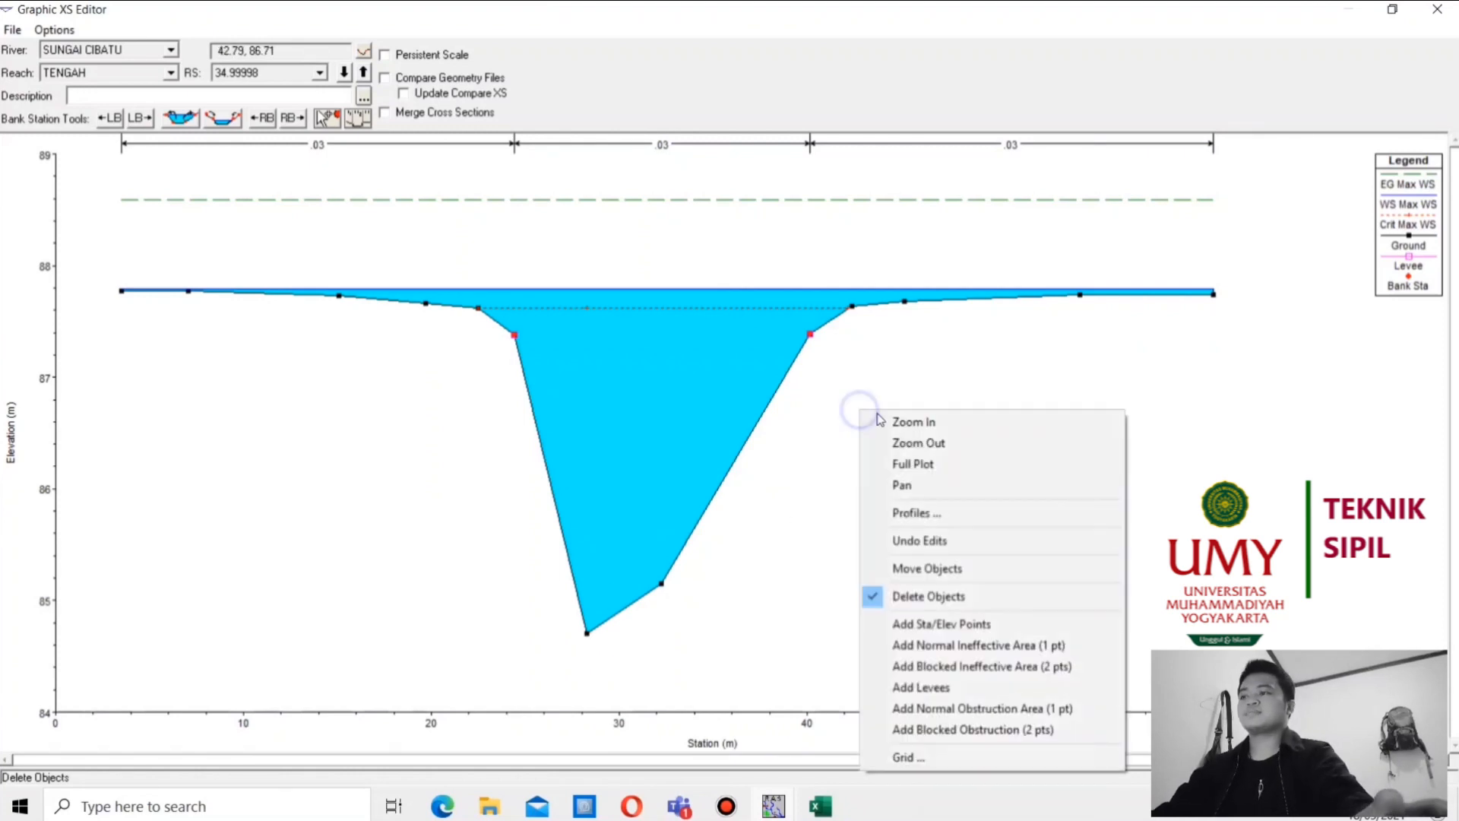
{"action": "left_click", "coordinate": [923, 624]}
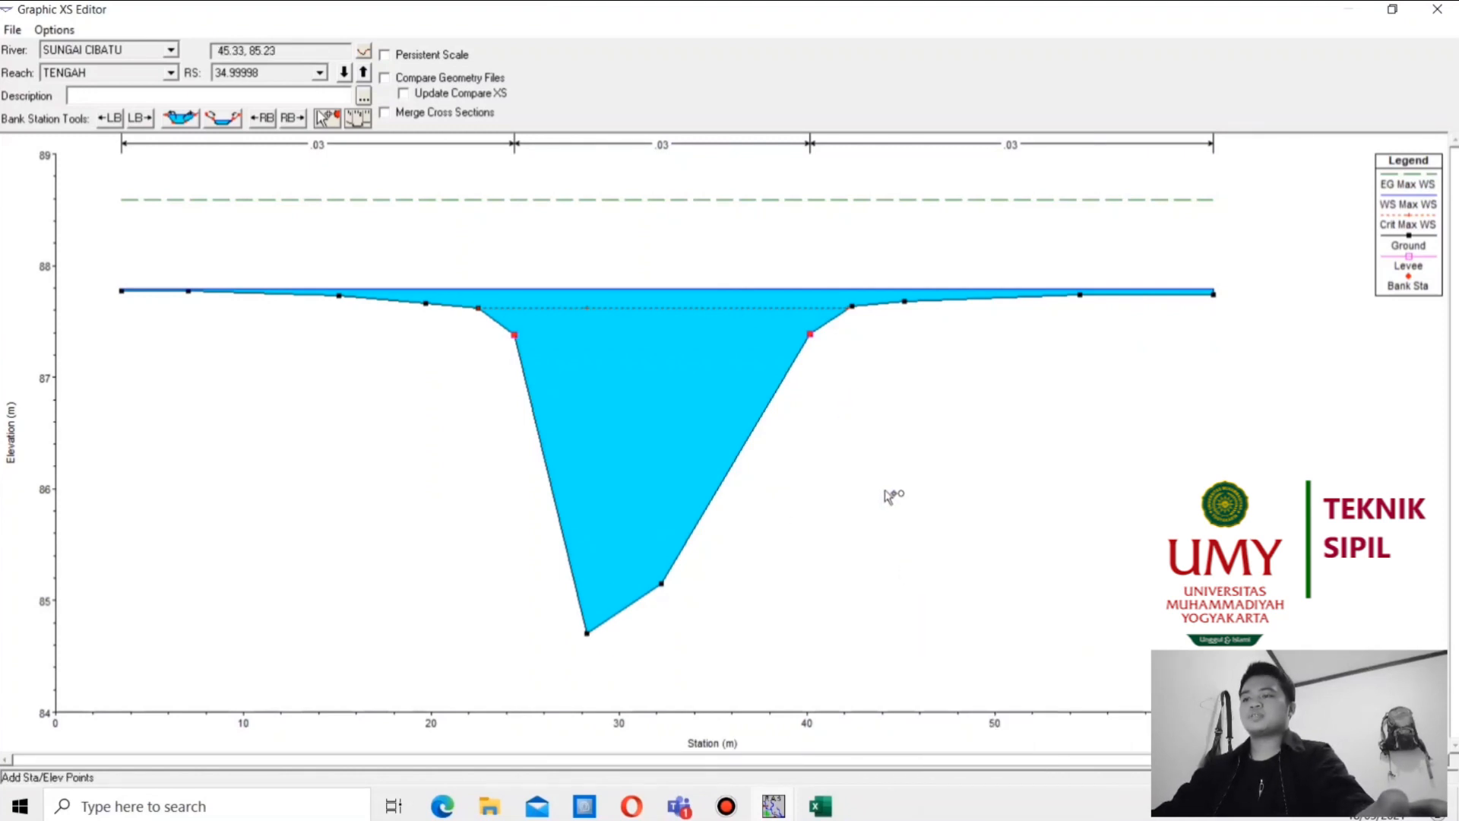
{"action": "left_click", "coordinate": [822, 326]}
{"action": "left_click", "coordinate": [839, 320]}
{"action": "left_click", "coordinate": [497, 326]}
{"action": "left_click", "coordinate": [486, 319]}
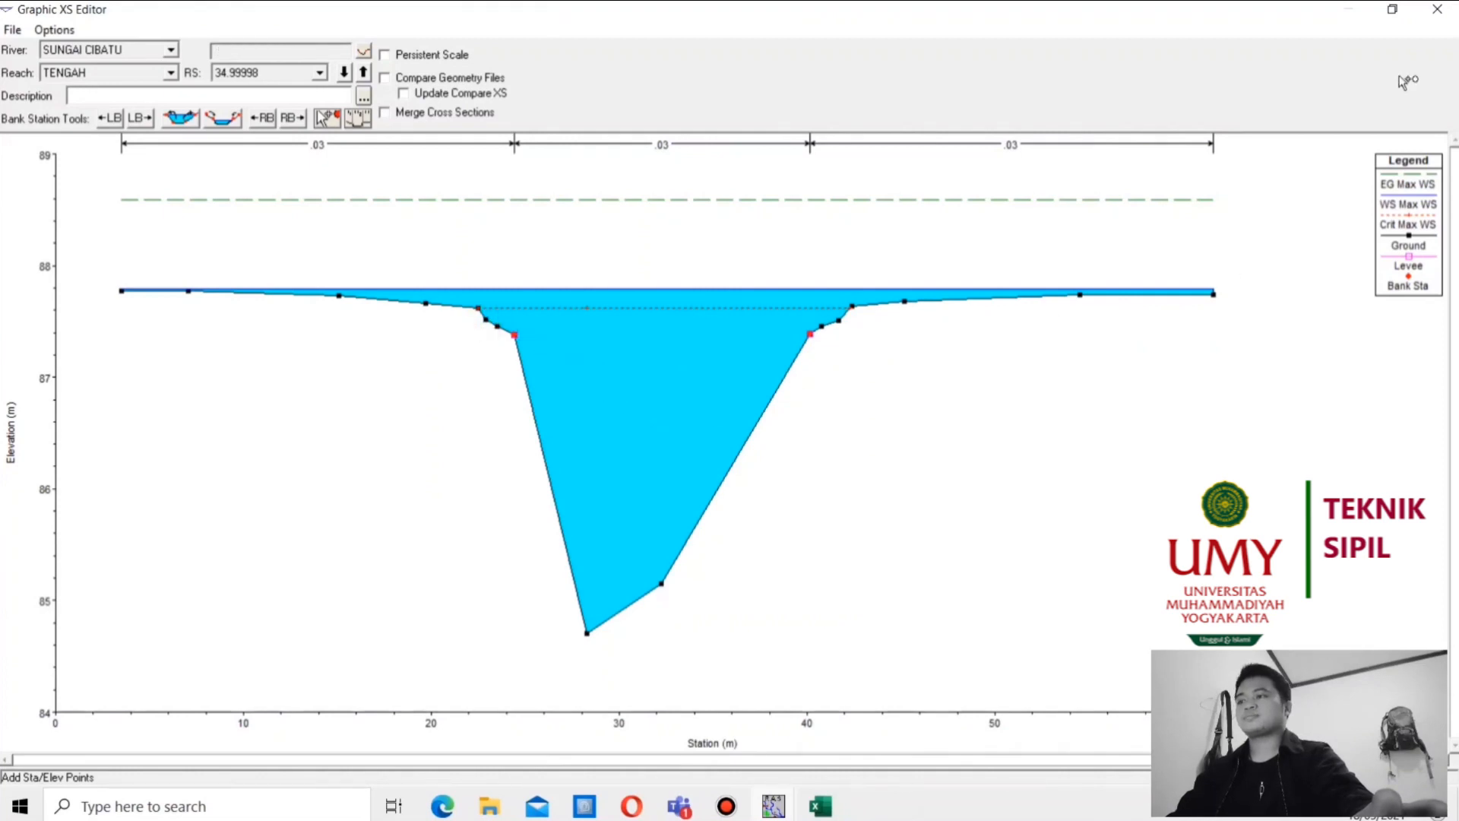
{"action": "left_click", "coordinate": [1437, 9]}
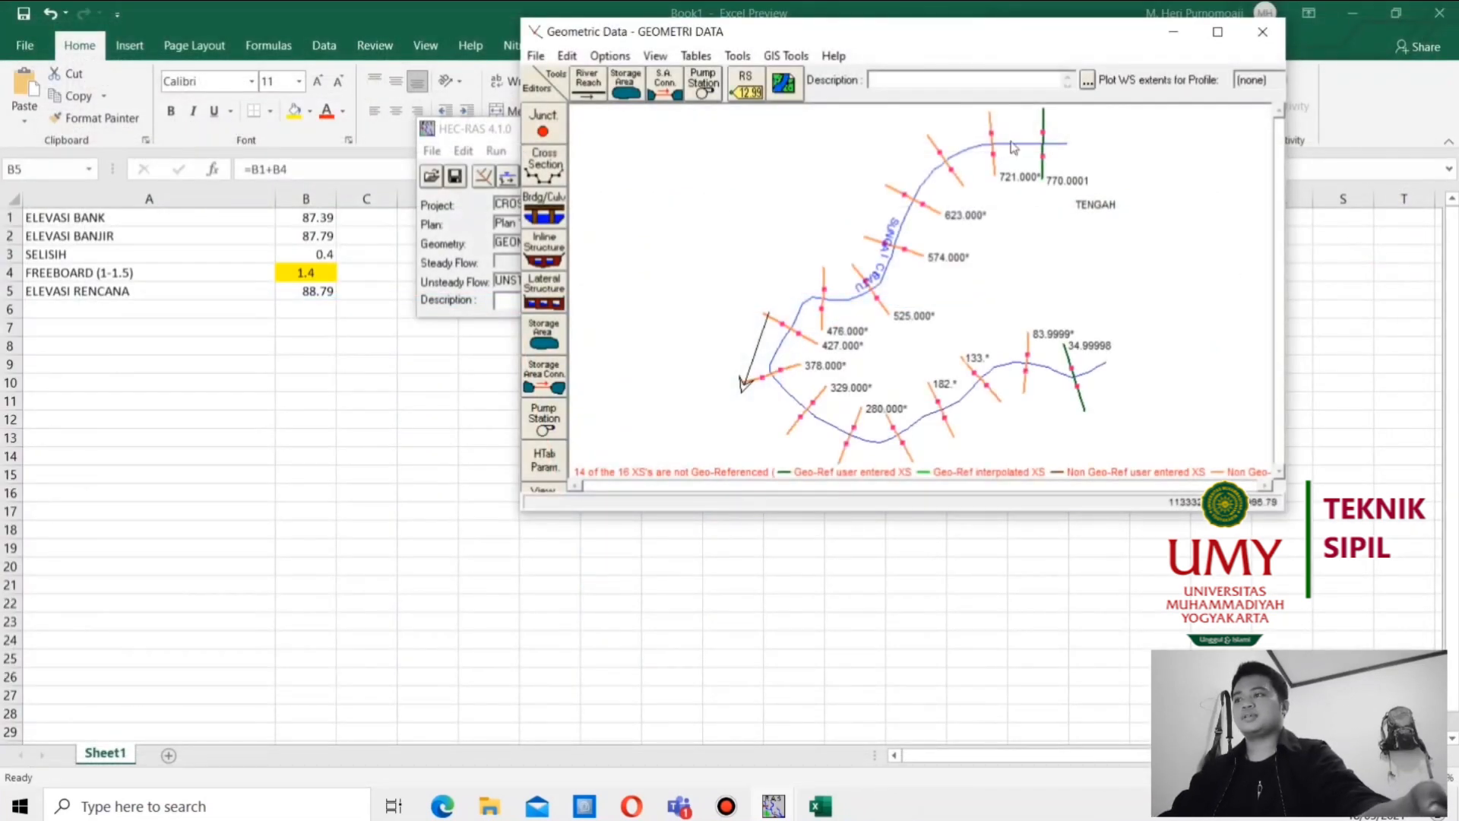
Reopen the Cross Section Data editor and copy the left bank point's station, 24.42, into the station of row 7
{"action": "left_click", "coordinate": [544, 163]}
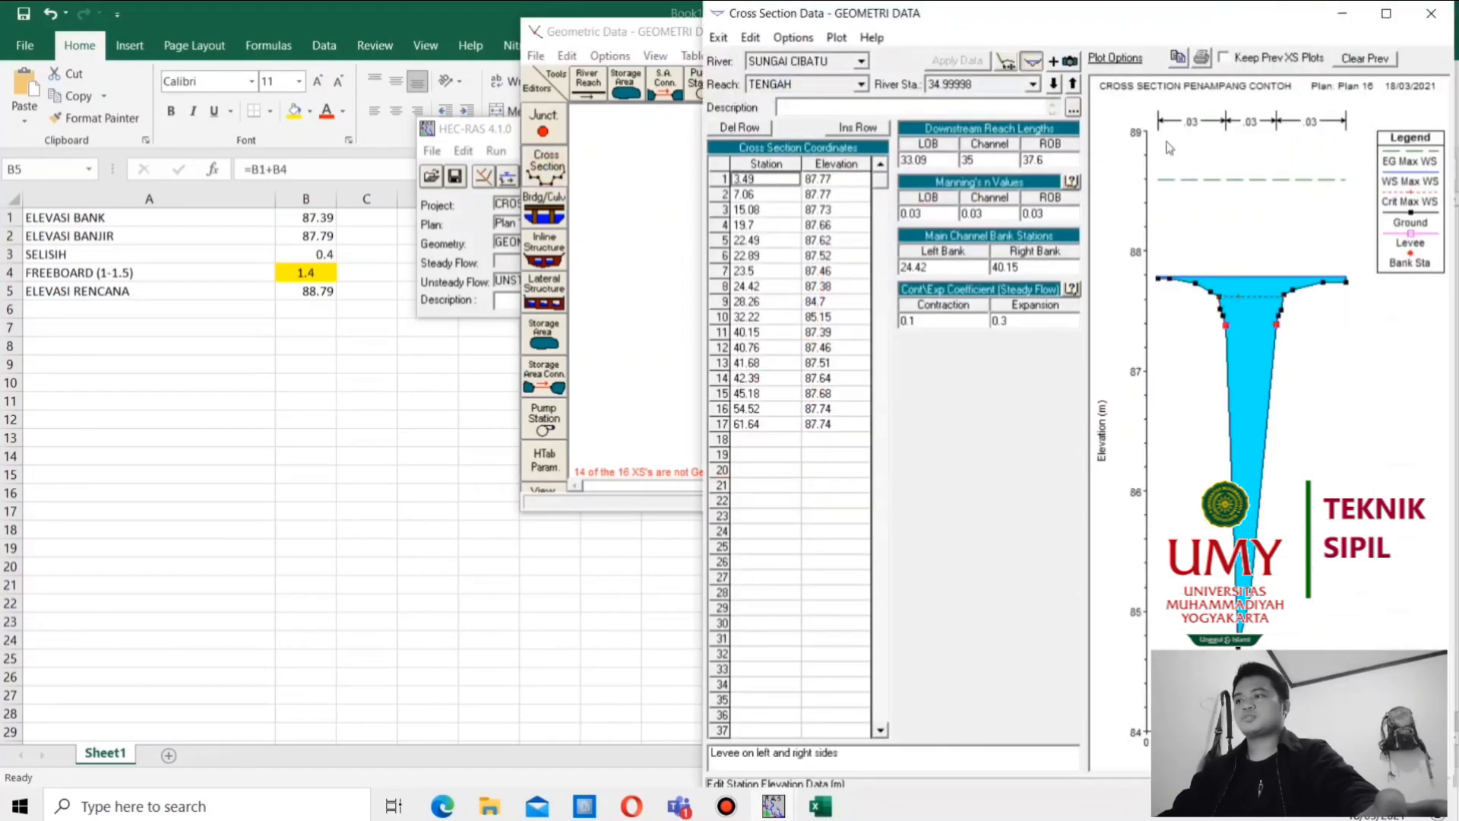
{"action": "left_click", "coordinate": [1385, 15]}
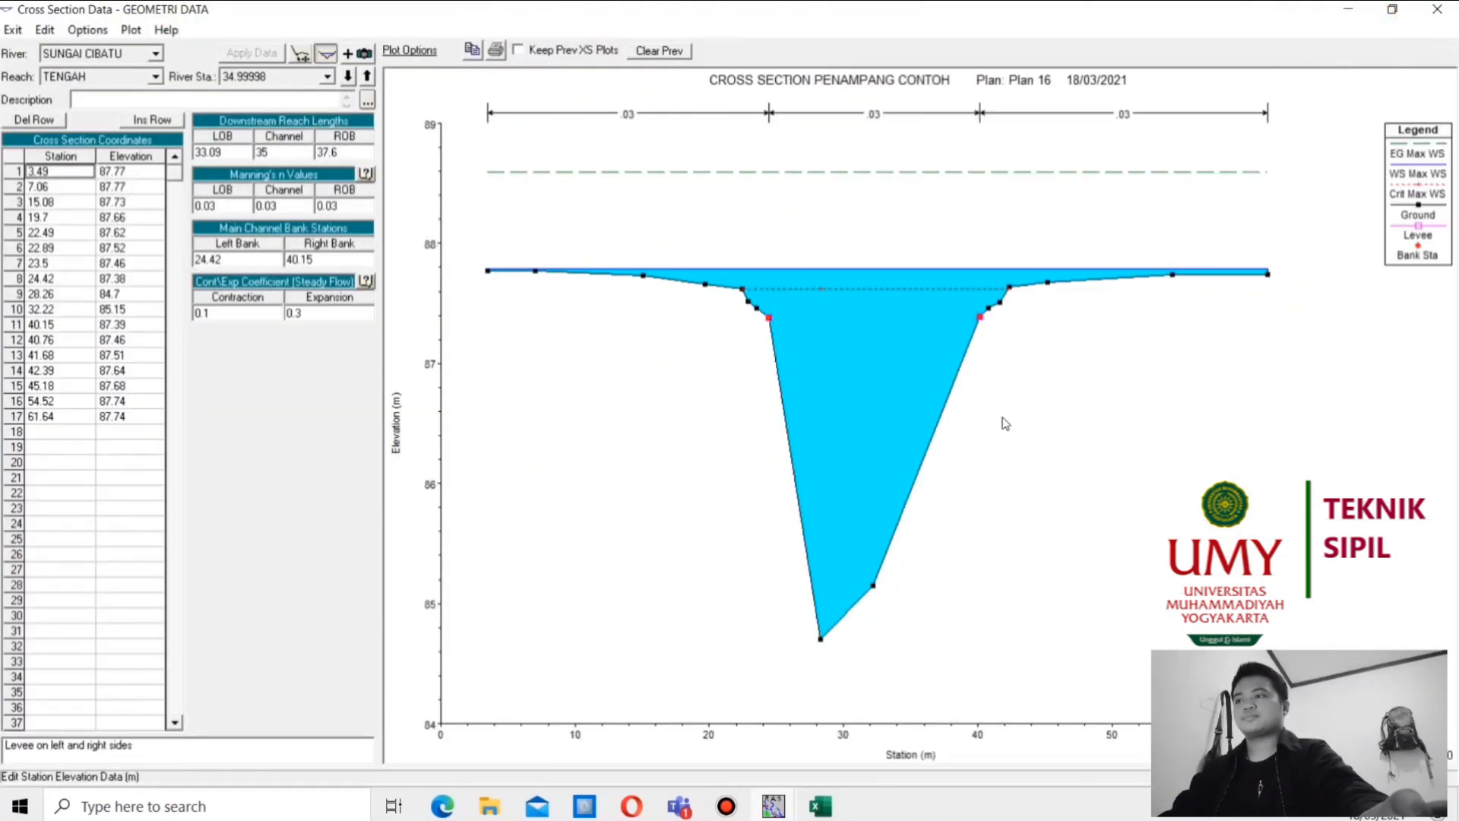
{"action": "left_click", "coordinate": [770, 321]}
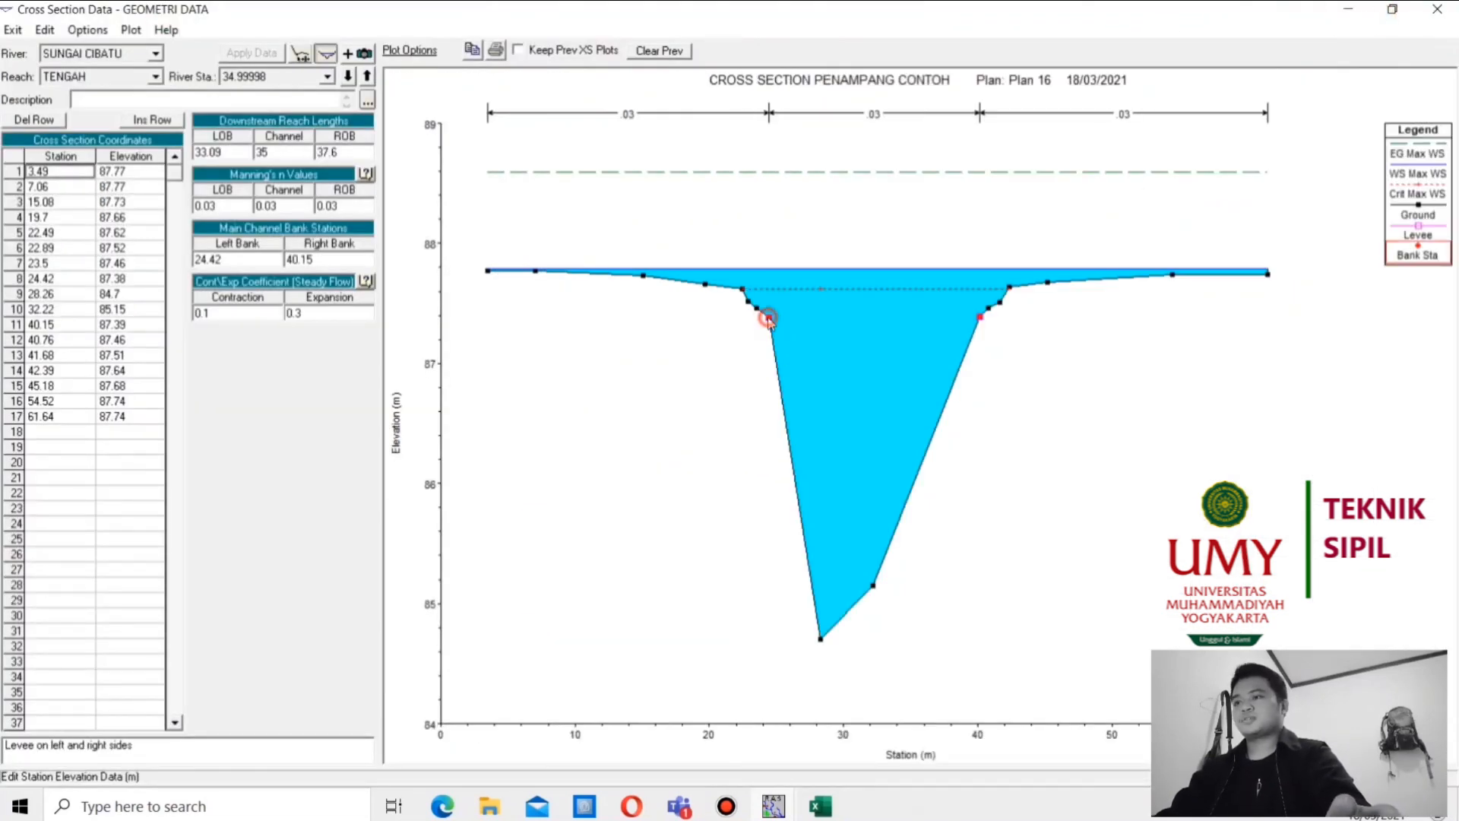
{"action": "left_click", "coordinate": [770, 321]}
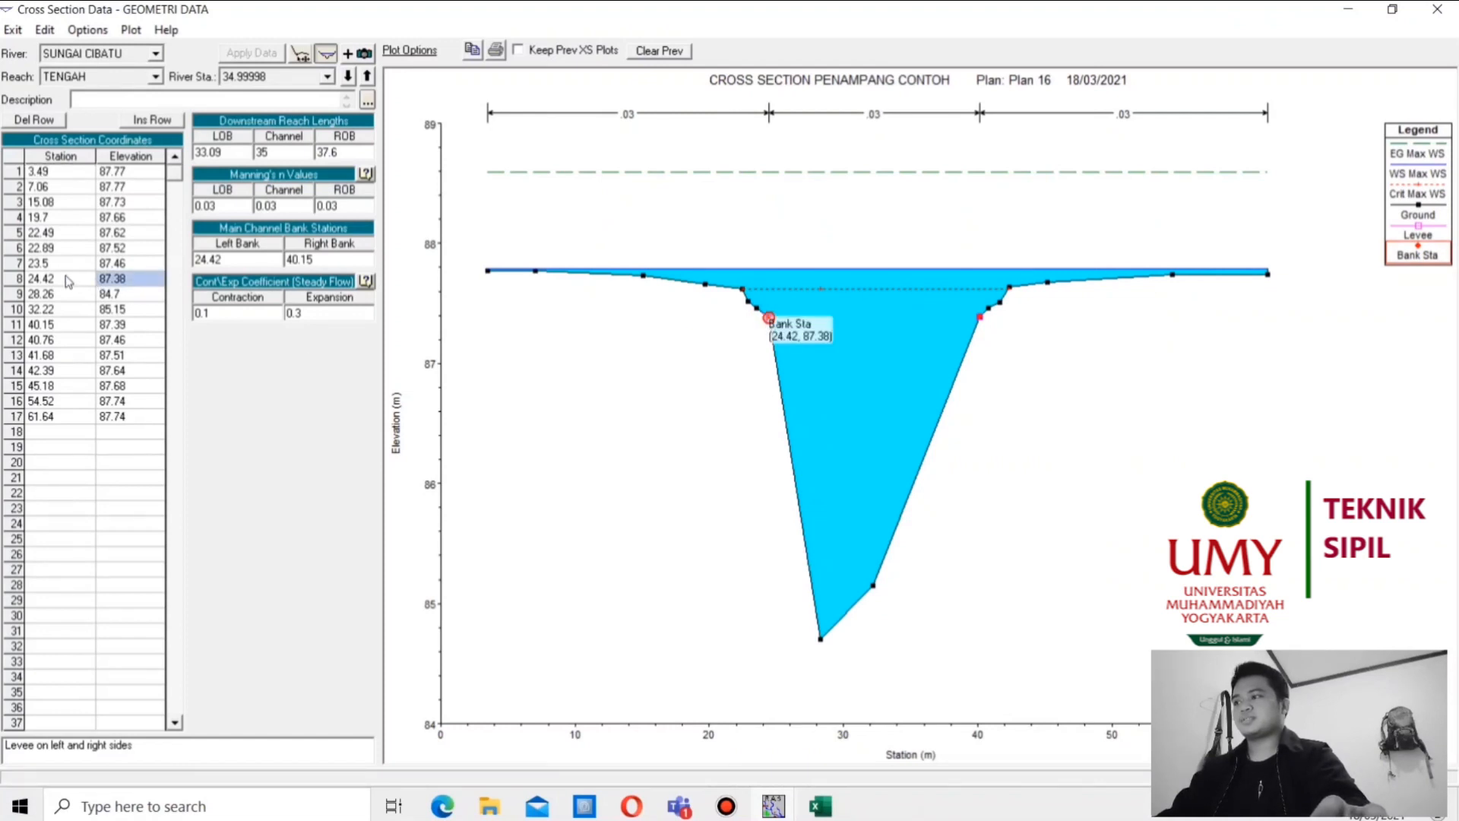
{"action": "left_click", "coordinate": [66, 280]}
{"action": "left_click", "coordinate": [63, 280]}
{"action": "key", "text": "ctrl+c"}
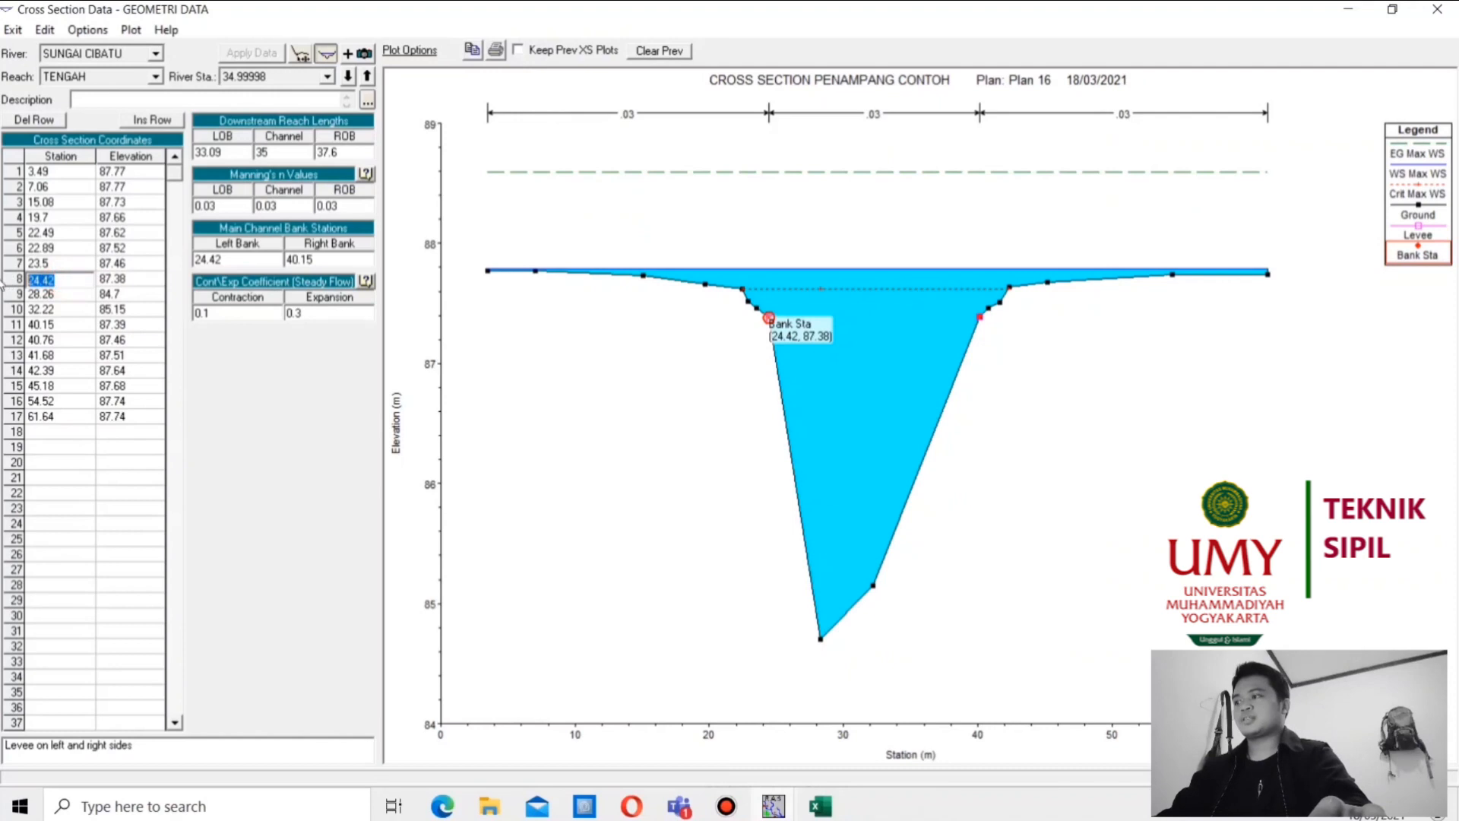
{"action": "left_click", "coordinate": [58, 264]}
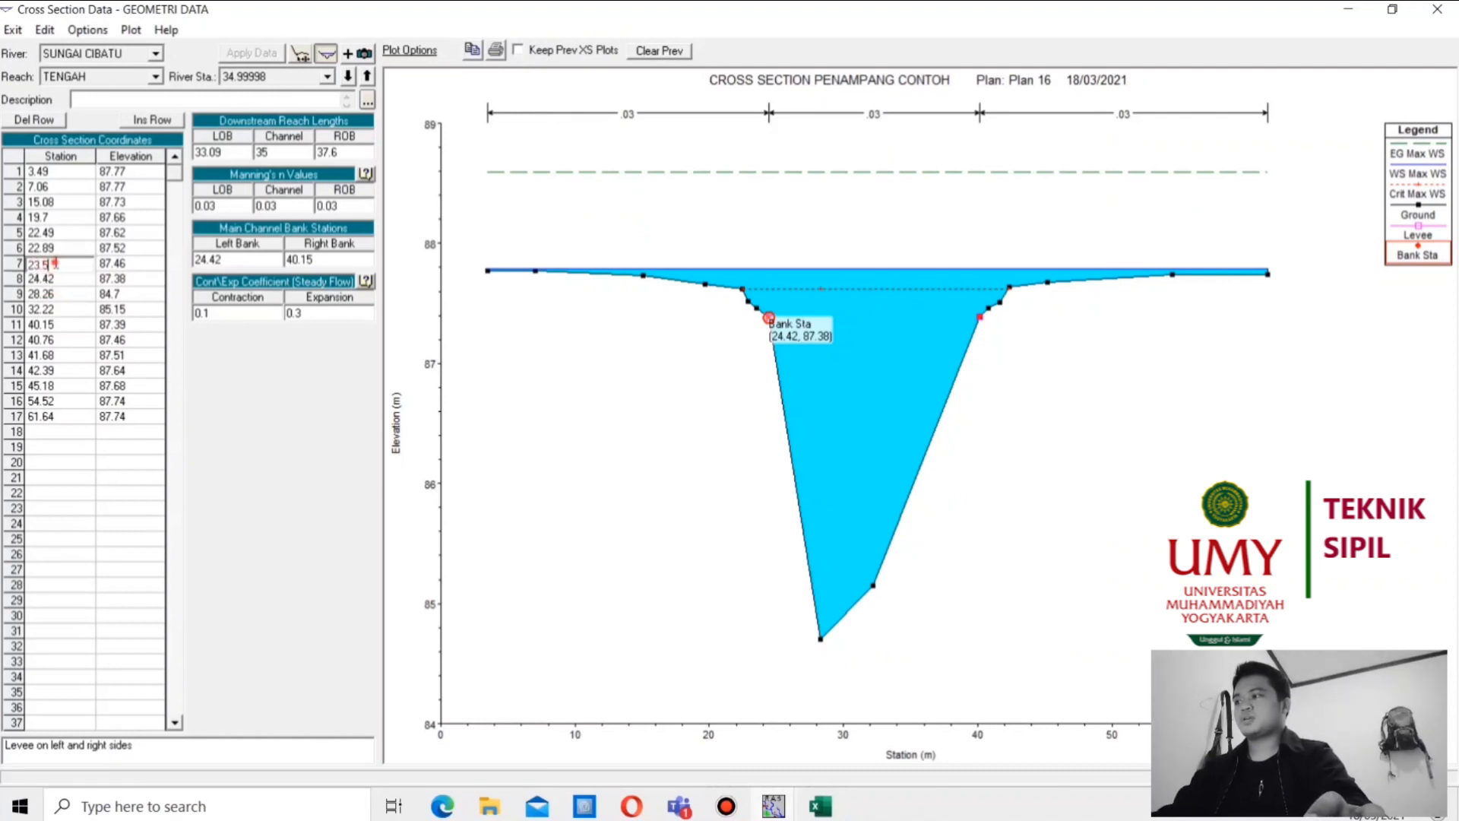
{"action": "key", "text": "ctrl+v"}
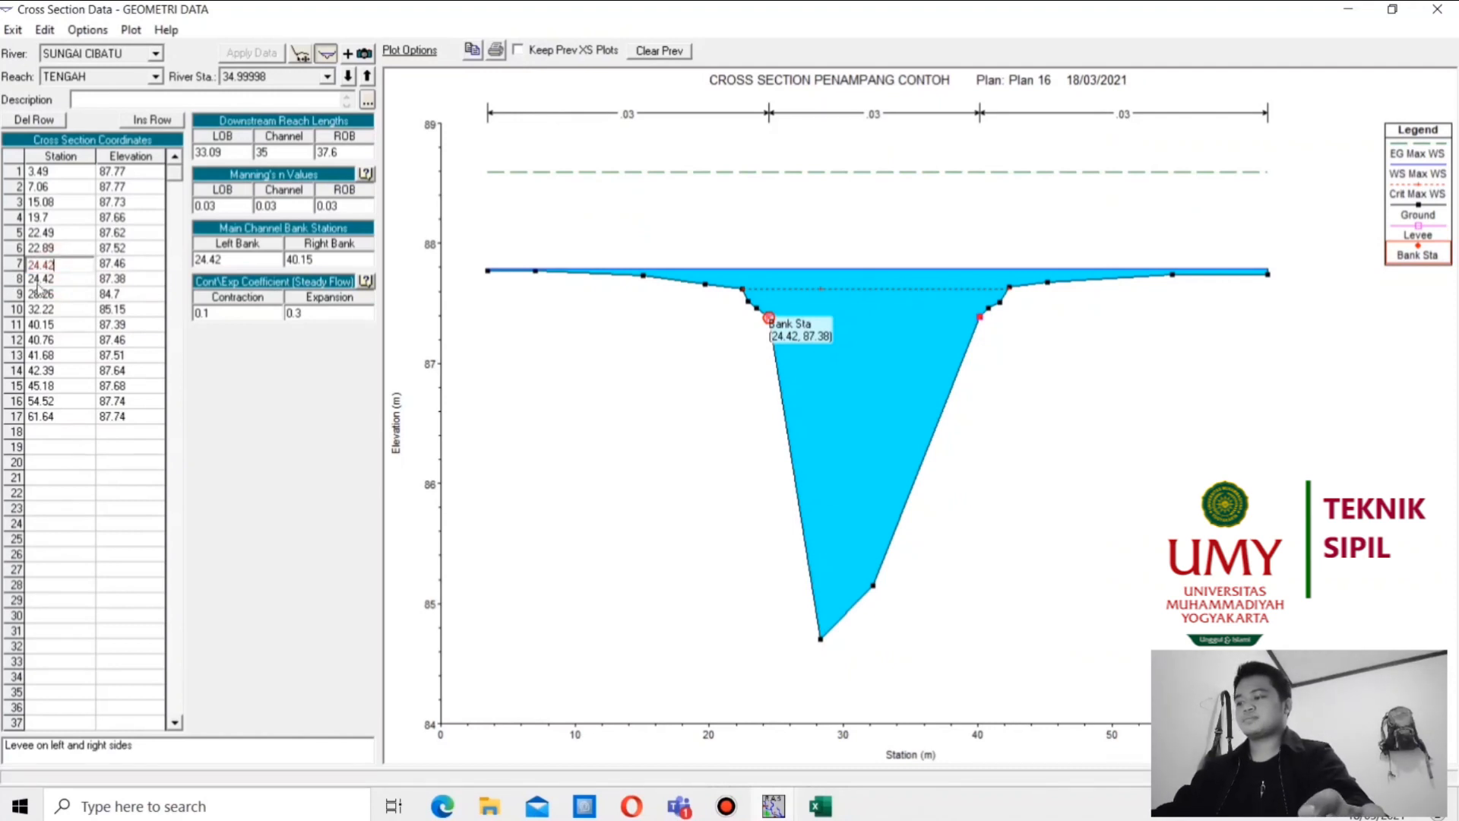
Set the stations of rows 6 and 5 to 23.42, one metre outside the left bank station
{"action": "left_click", "coordinate": [59, 249]}
{"action": "key", "text": "ctrl+v"}
{"action": "left_click", "coordinate": [39, 252]}
{"action": "key", "text": "BackSpace"}
{"action": "type", "text": "1"}
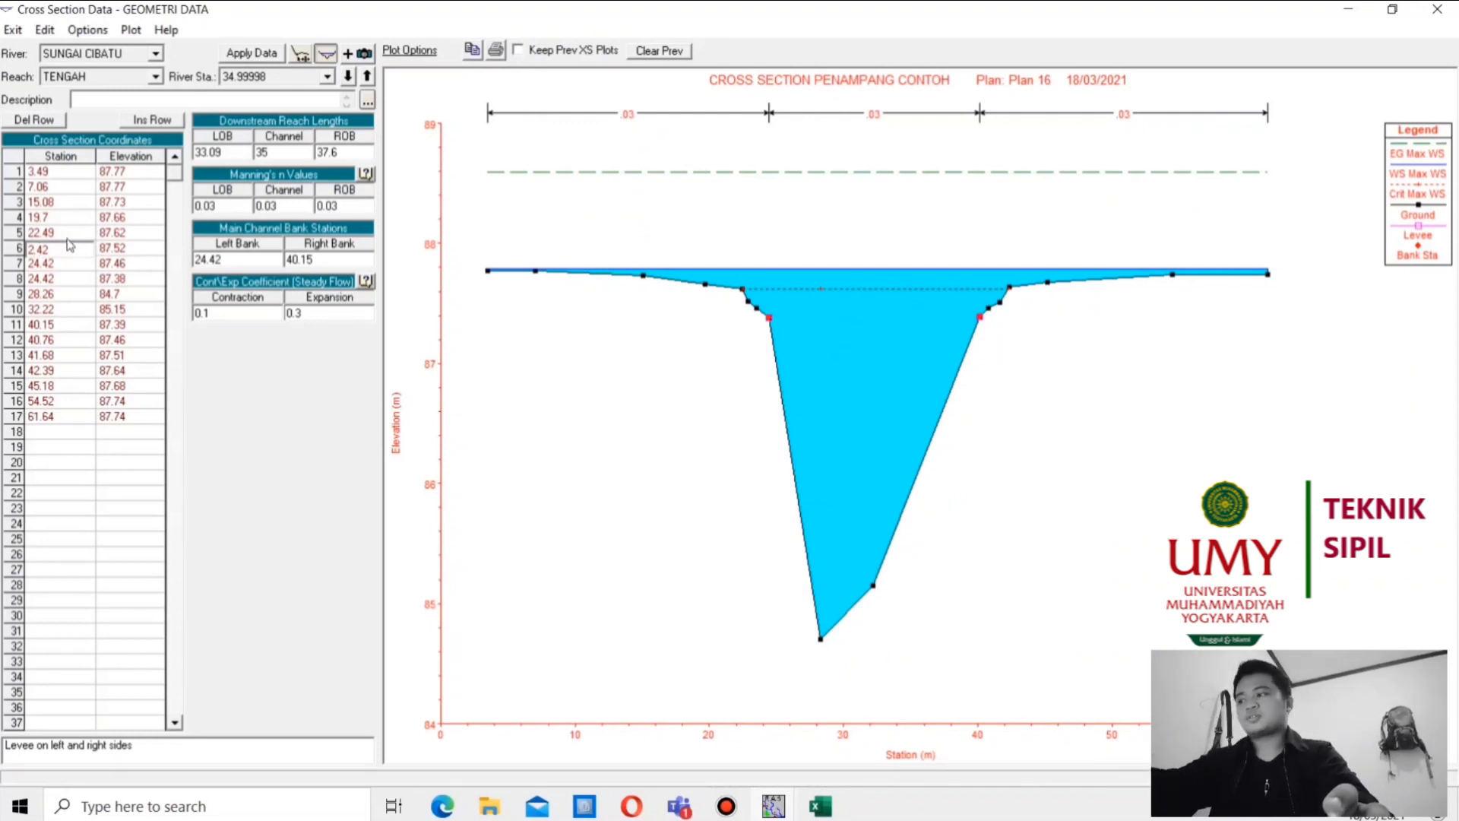
{"action": "double_click", "coordinate": [54, 253]}
{"action": "key", "text": "ctrl+c"}
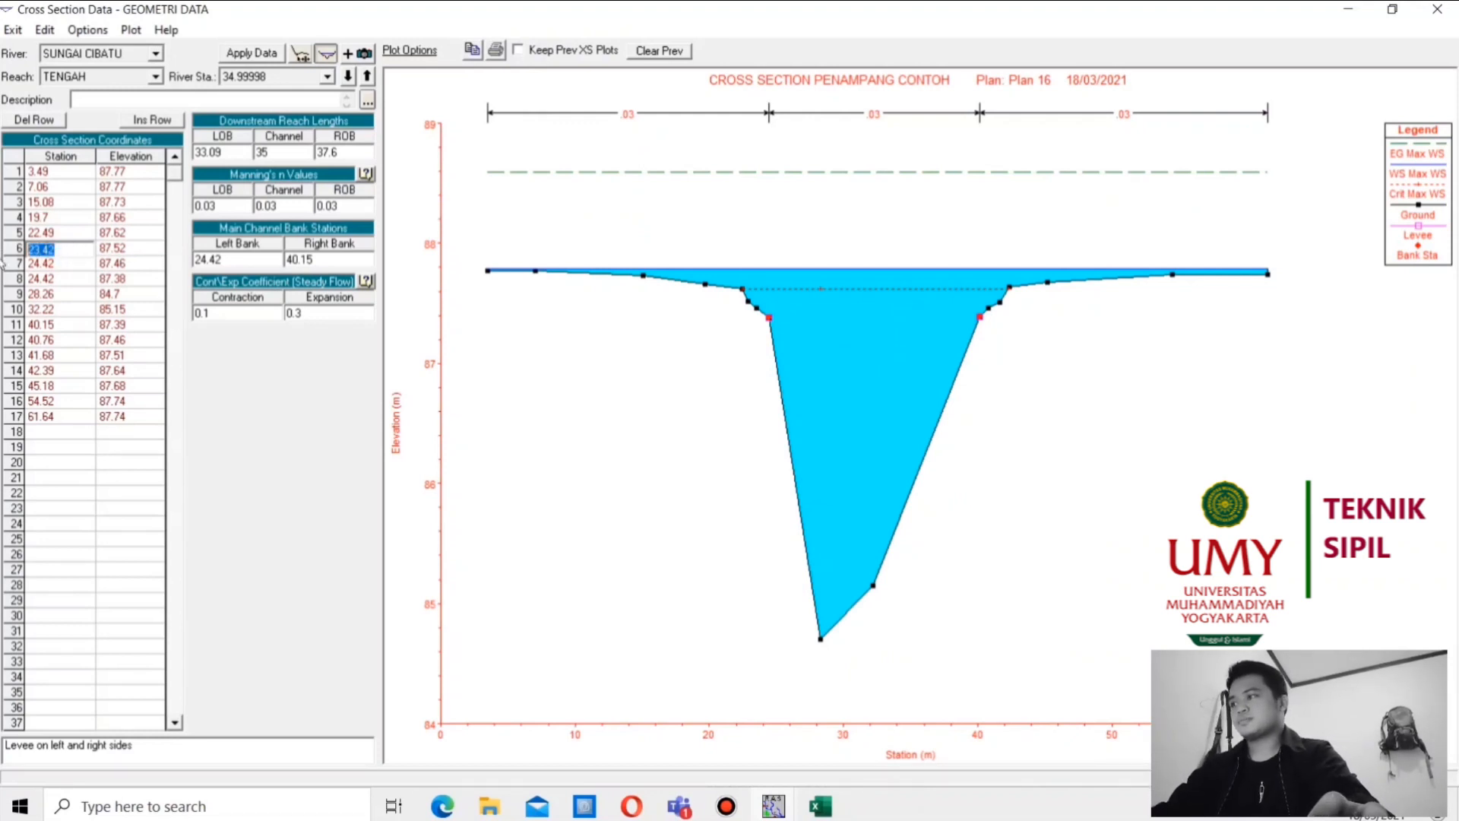
{"action": "double_click", "coordinate": [67, 234]}
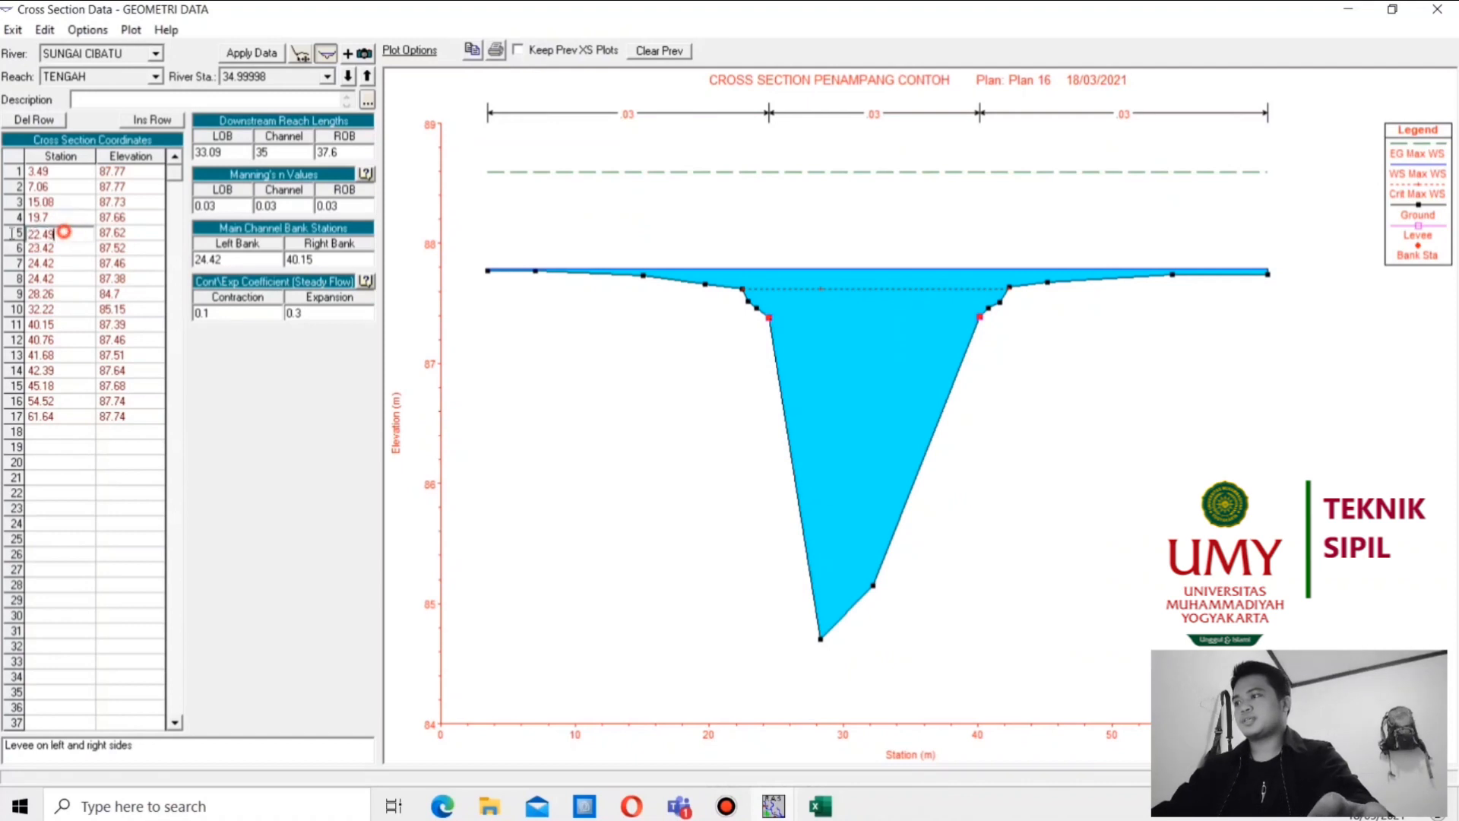
{"action": "key", "text": "ctrl+v"}
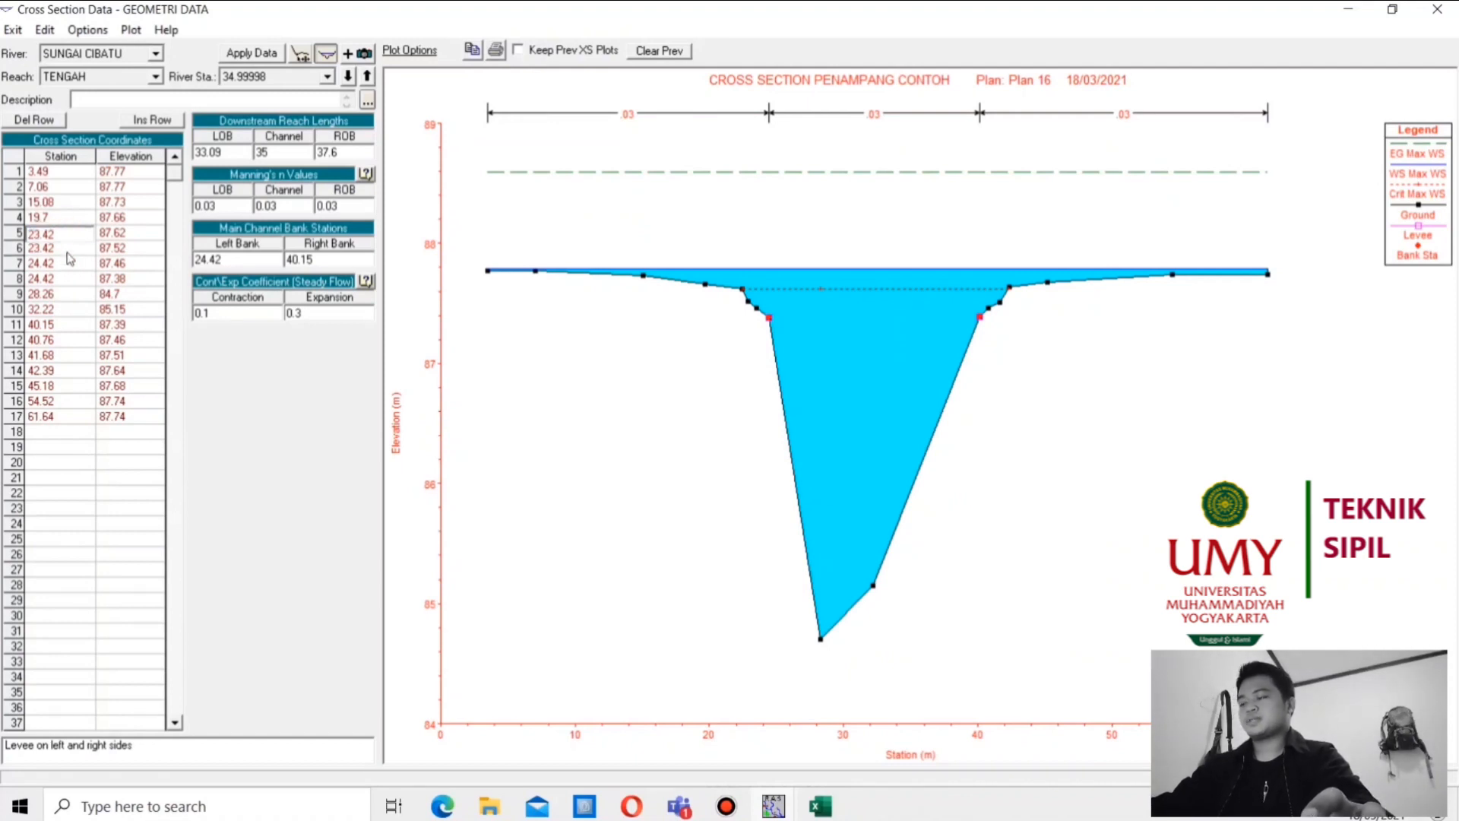
Identify the left bank point, copy the planned elevation from cell B5 in Excel, and return to the Cross Section Data window
{"action": "left_click", "coordinate": [103, 263]}
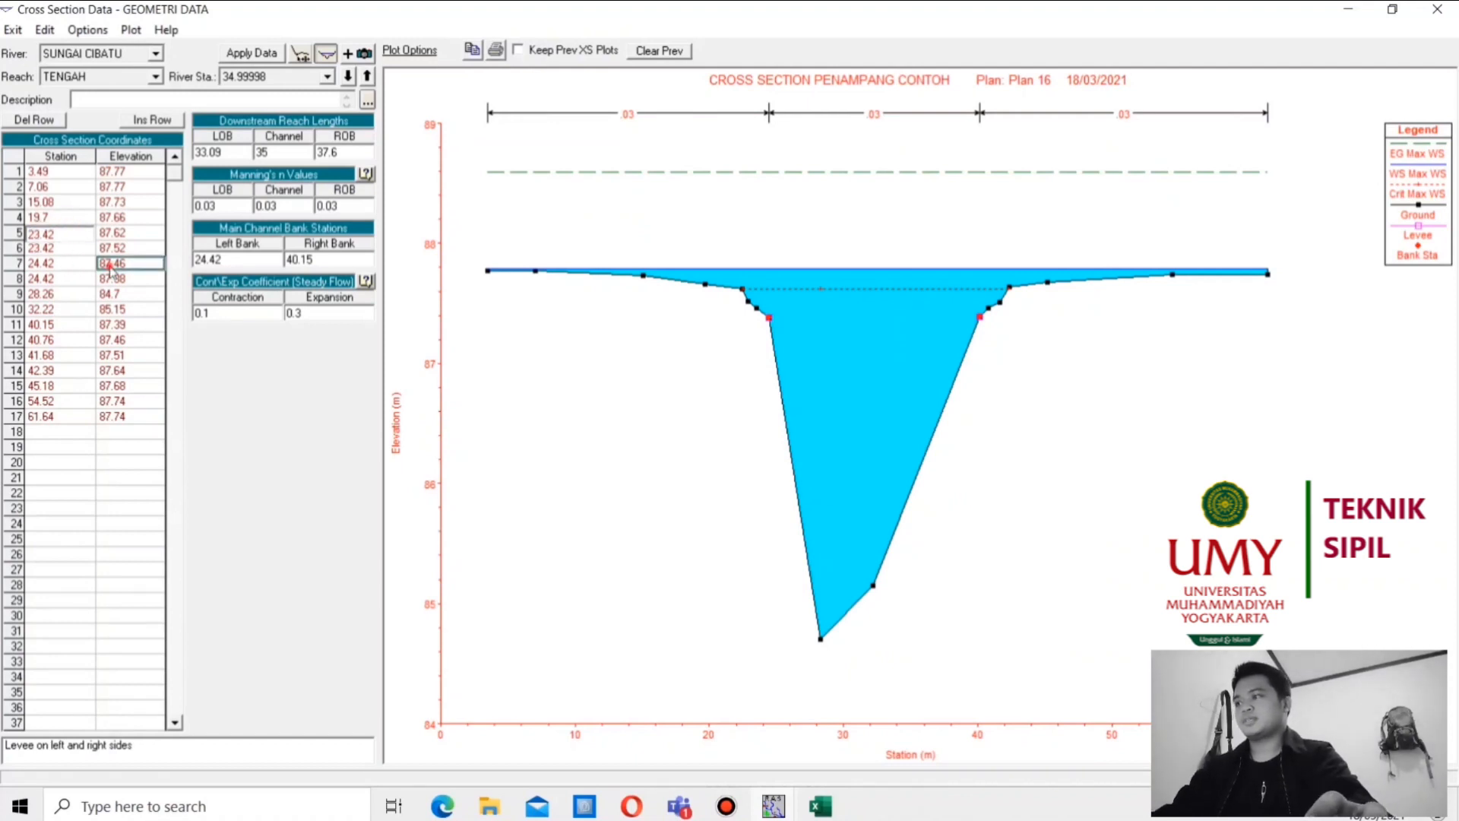
{"action": "left_click", "coordinate": [772, 320]}
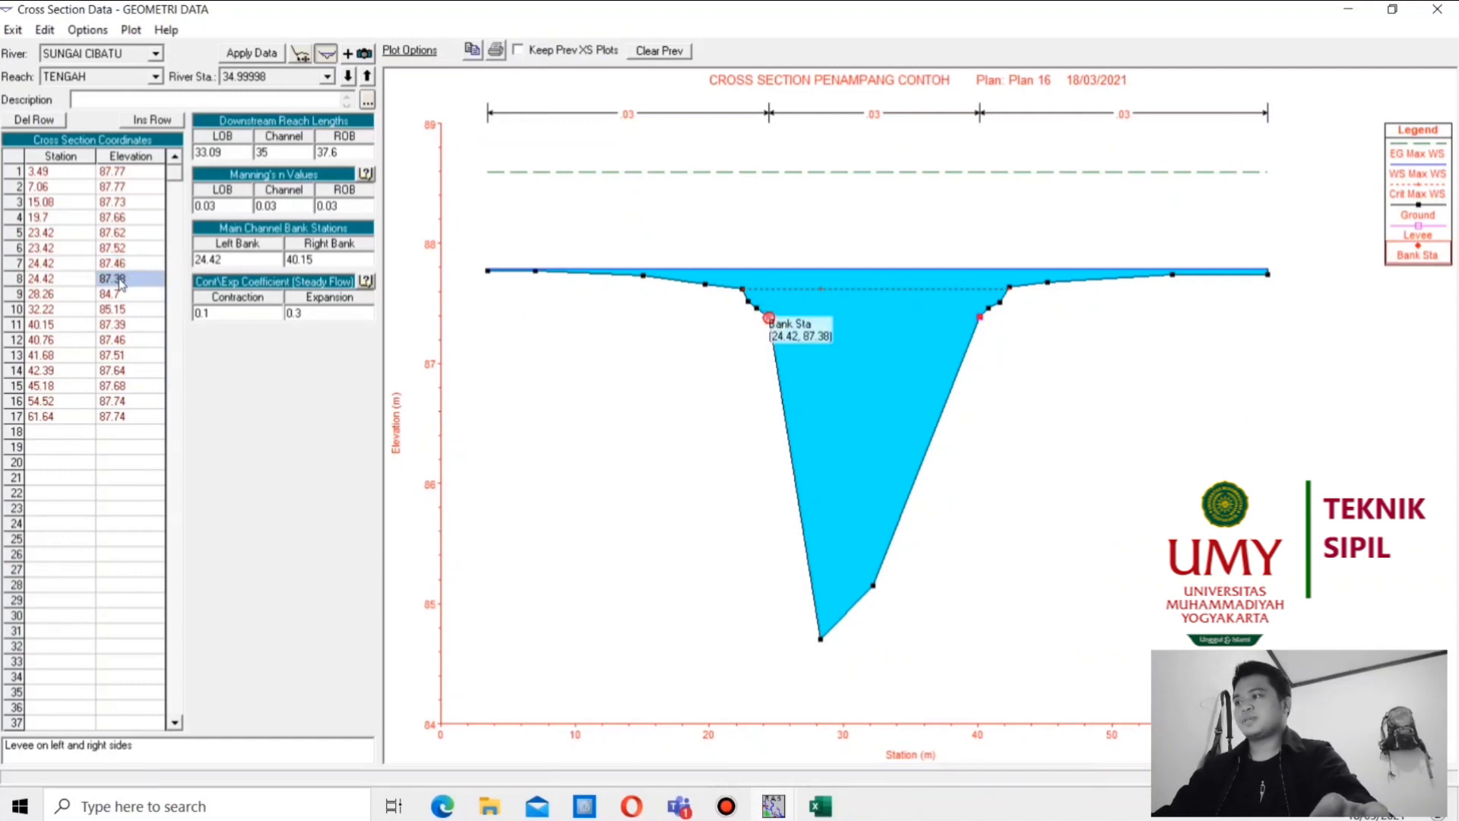
{"action": "left_click", "coordinate": [815, 798]}
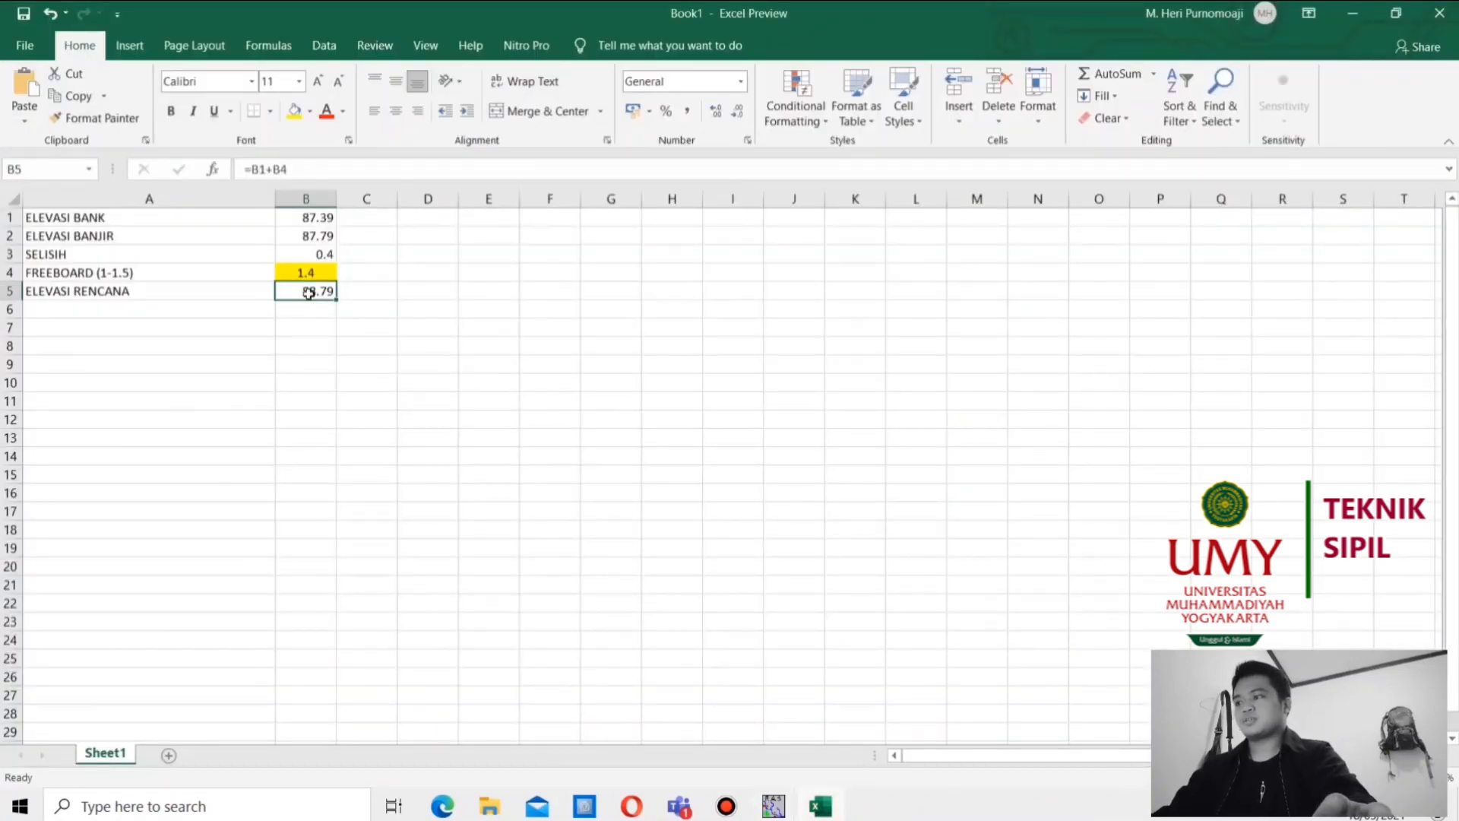
{"action": "key", "text": "ctrl+c"}
{"action": "mouse_move", "coordinate": [776, 802]}
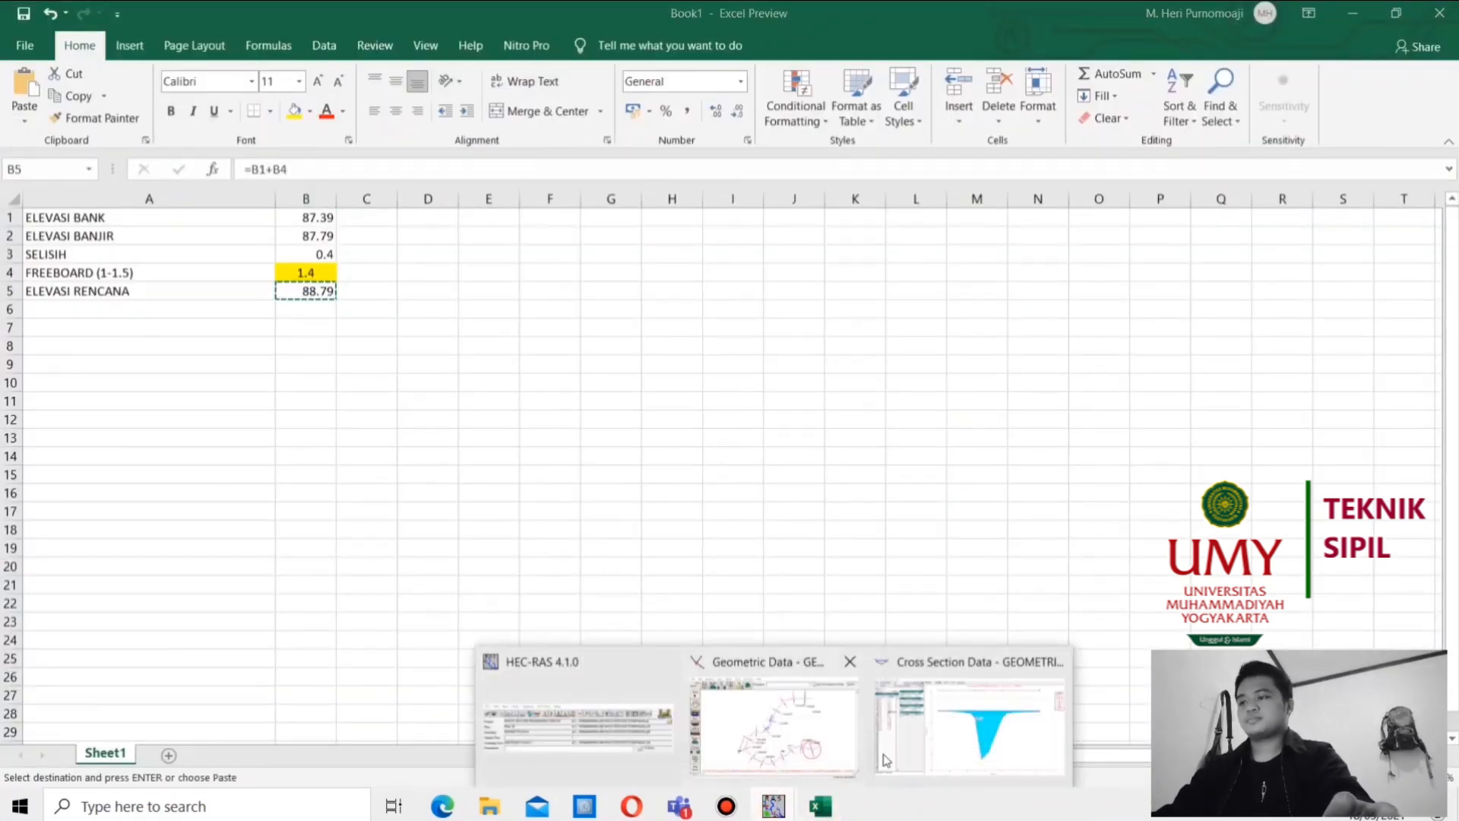
{"action": "left_click", "coordinate": [885, 760]}
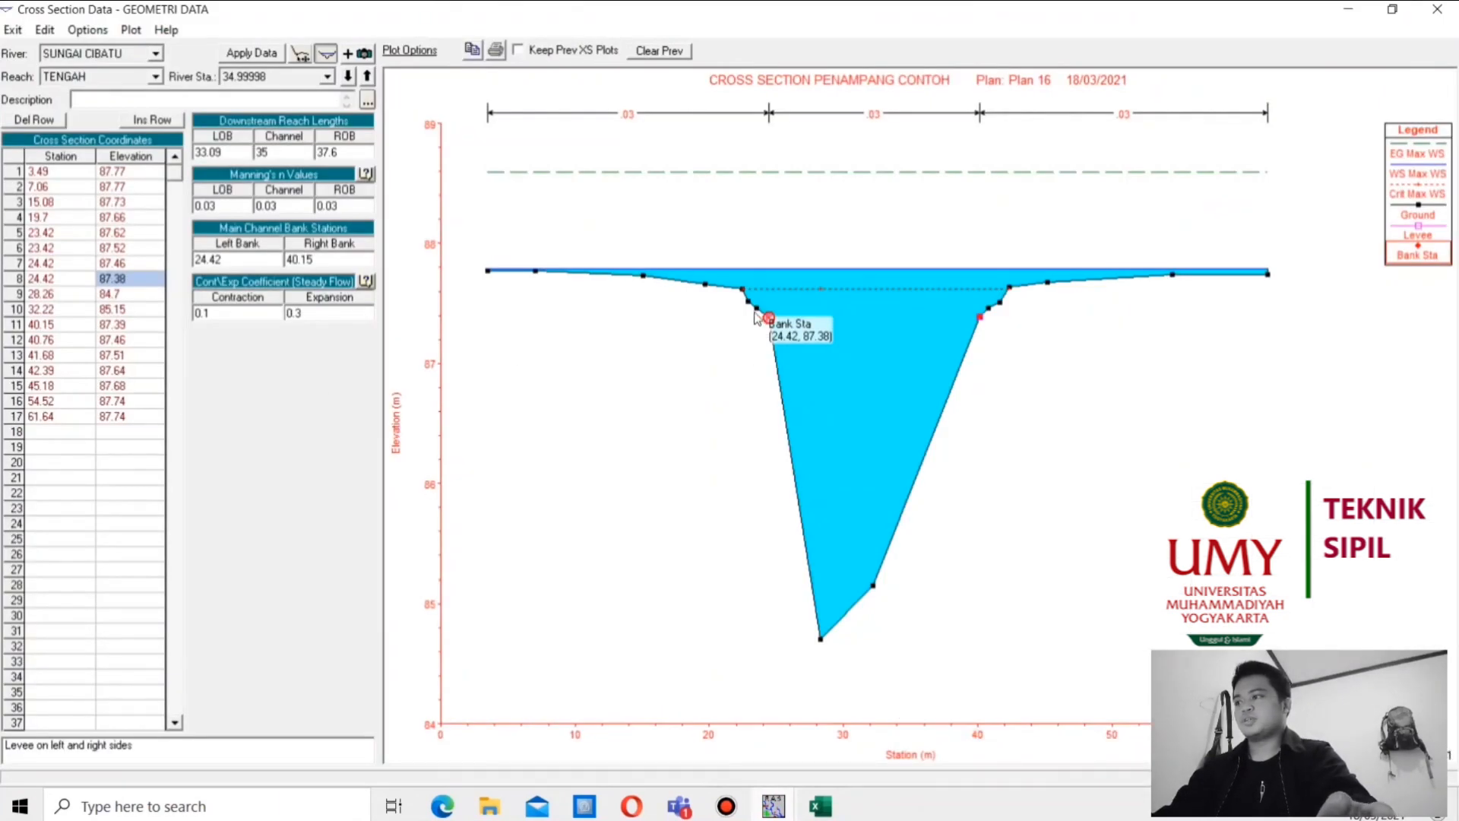
Set the elevations of rows 7 and 6 to 88.79 and apply the data to raise the left embankment
{"action": "left_click", "coordinate": [130, 263]}
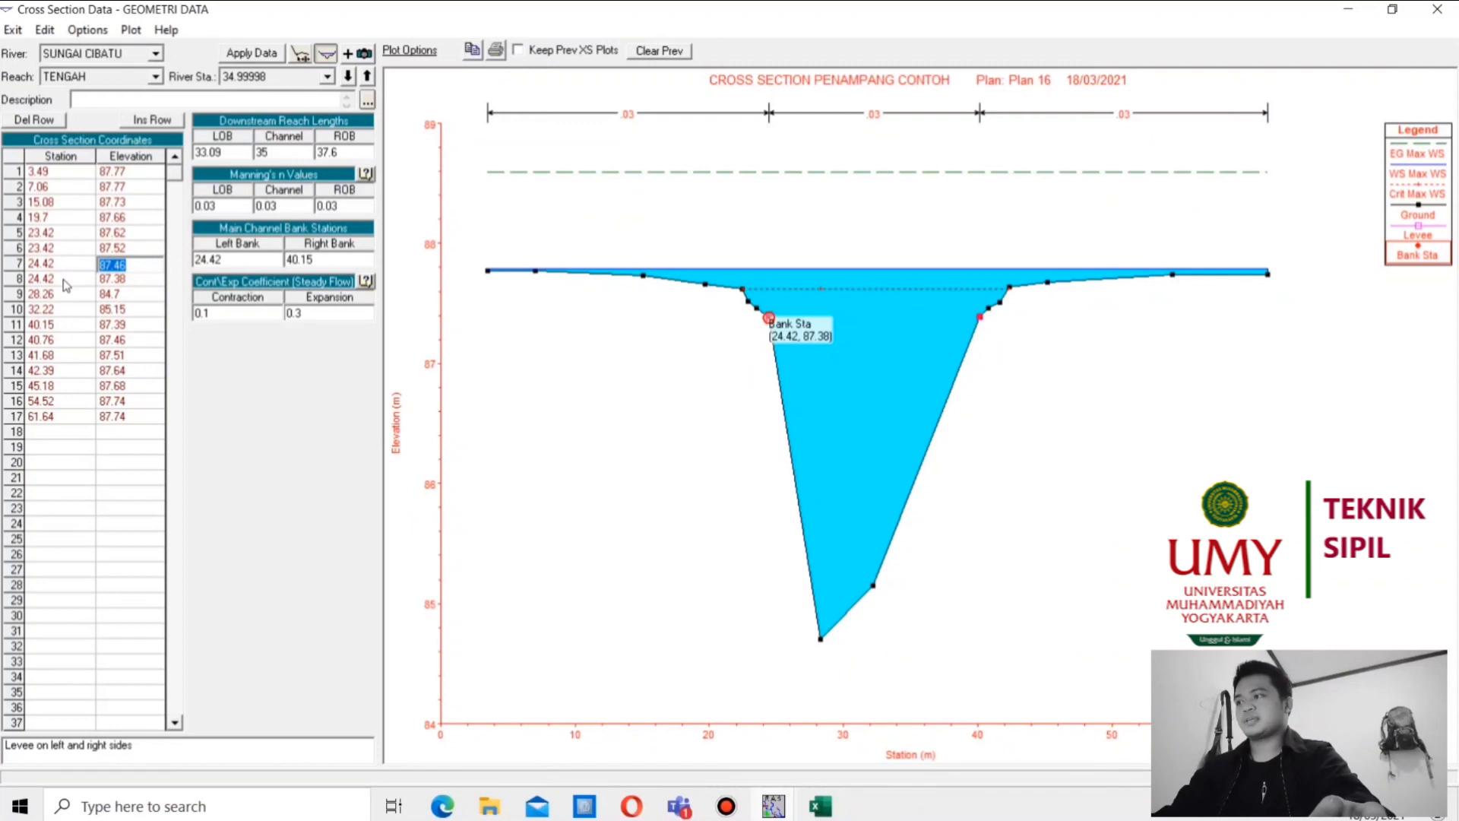
{"action": "type", "text": "88.79"}
{"action": "left_click", "coordinate": [131, 248]}
{"action": "type", "text": "88.79"}
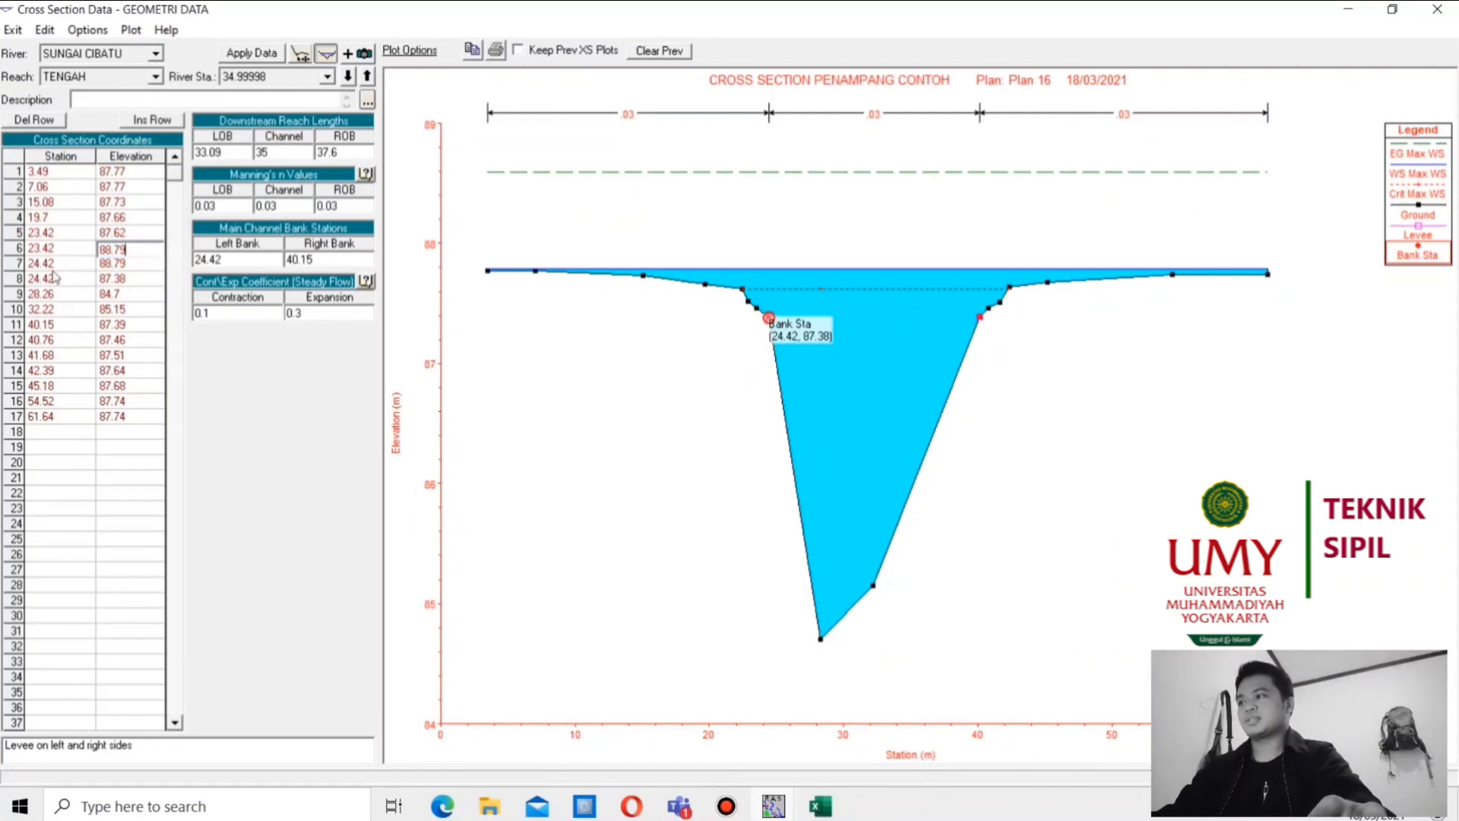
{"action": "left_click", "coordinate": [246, 61]}
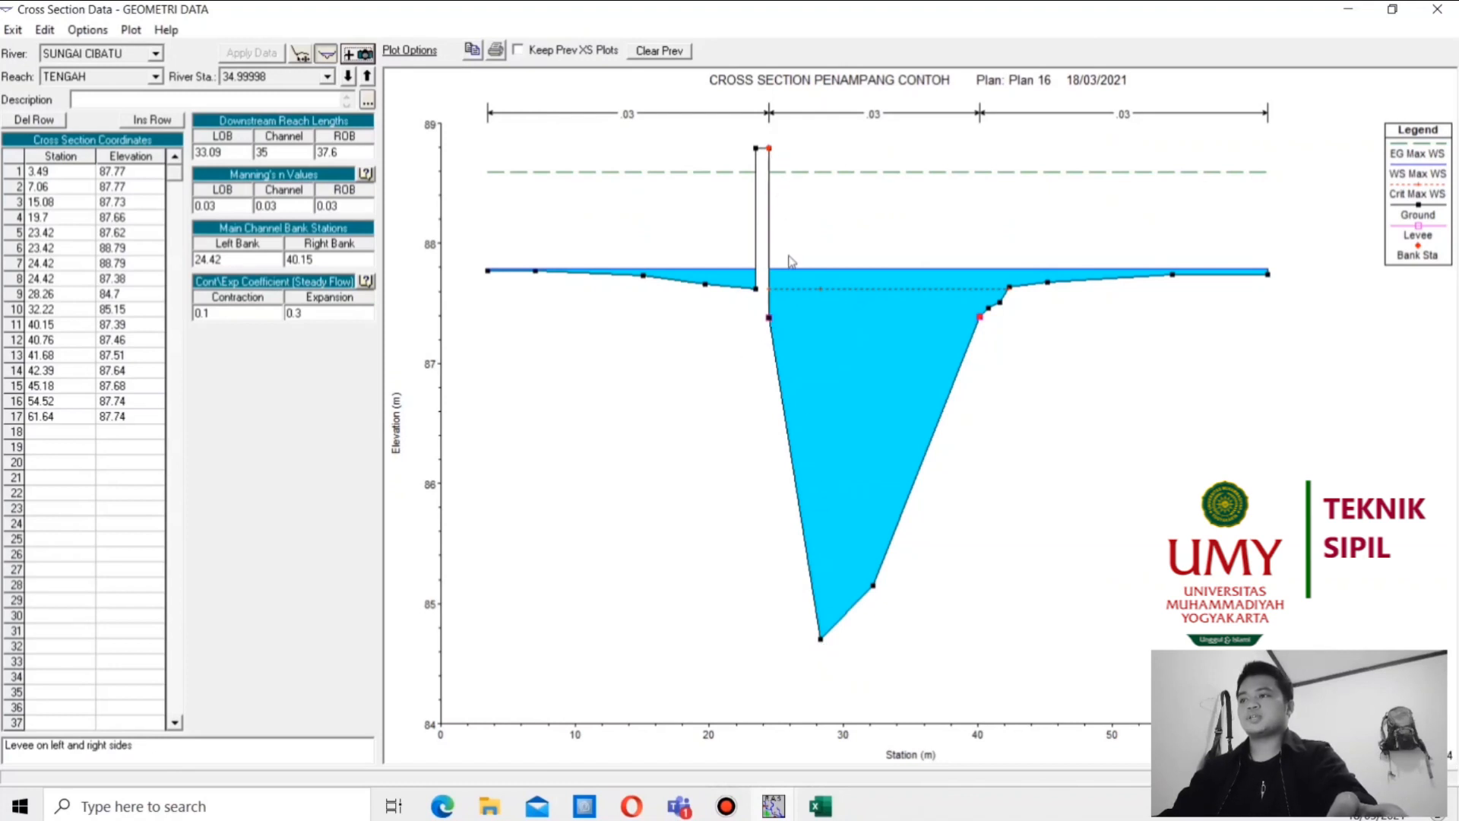
Set the station of the lowest bed point in row 9 to the left bank's 24.42 and apply the data
{"action": "left_click", "coordinate": [822, 639]}
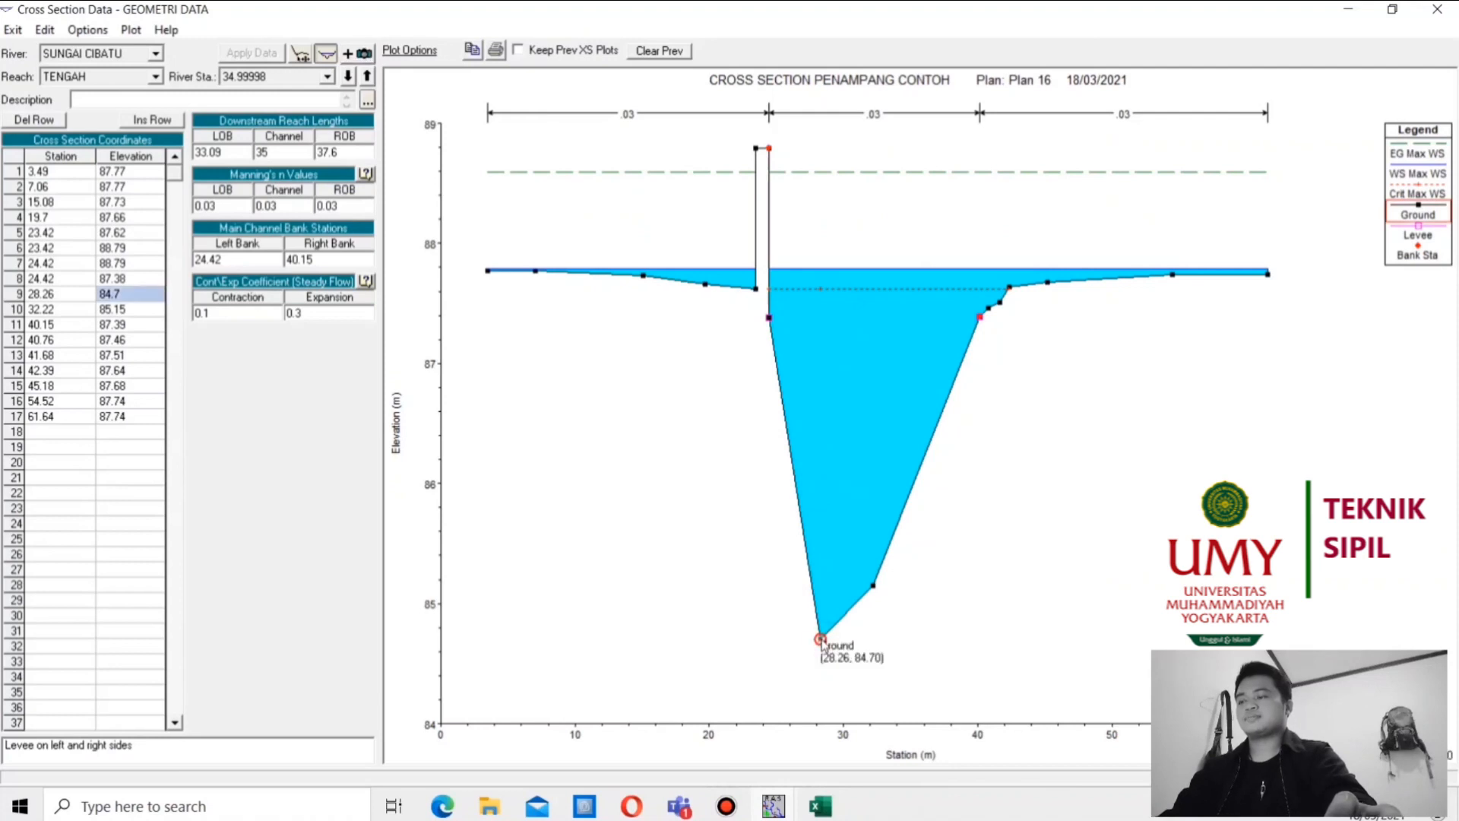
{"action": "double_click", "coordinate": [57, 280]}
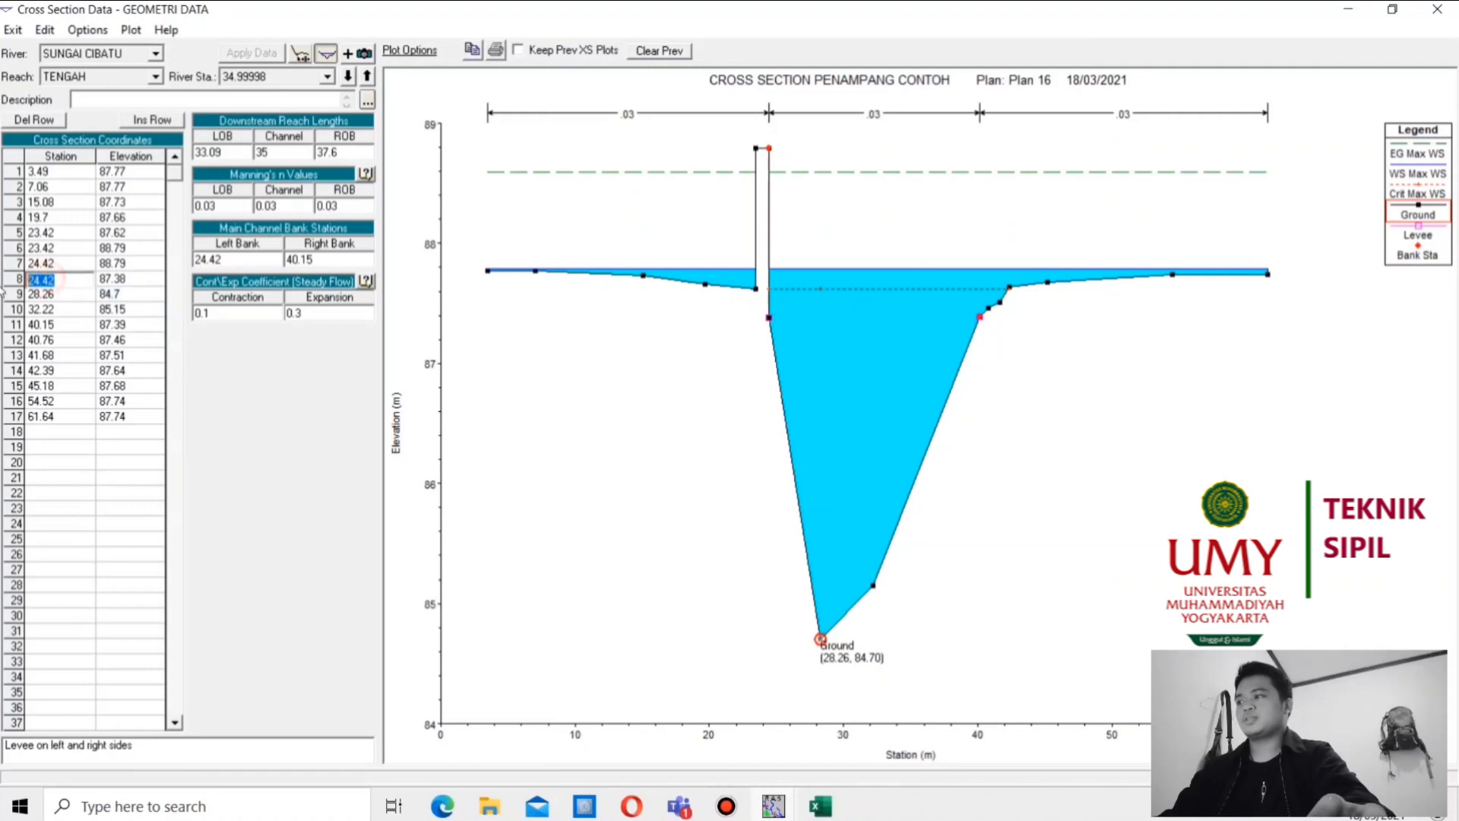
{"action": "double_click", "coordinate": [55, 295]}
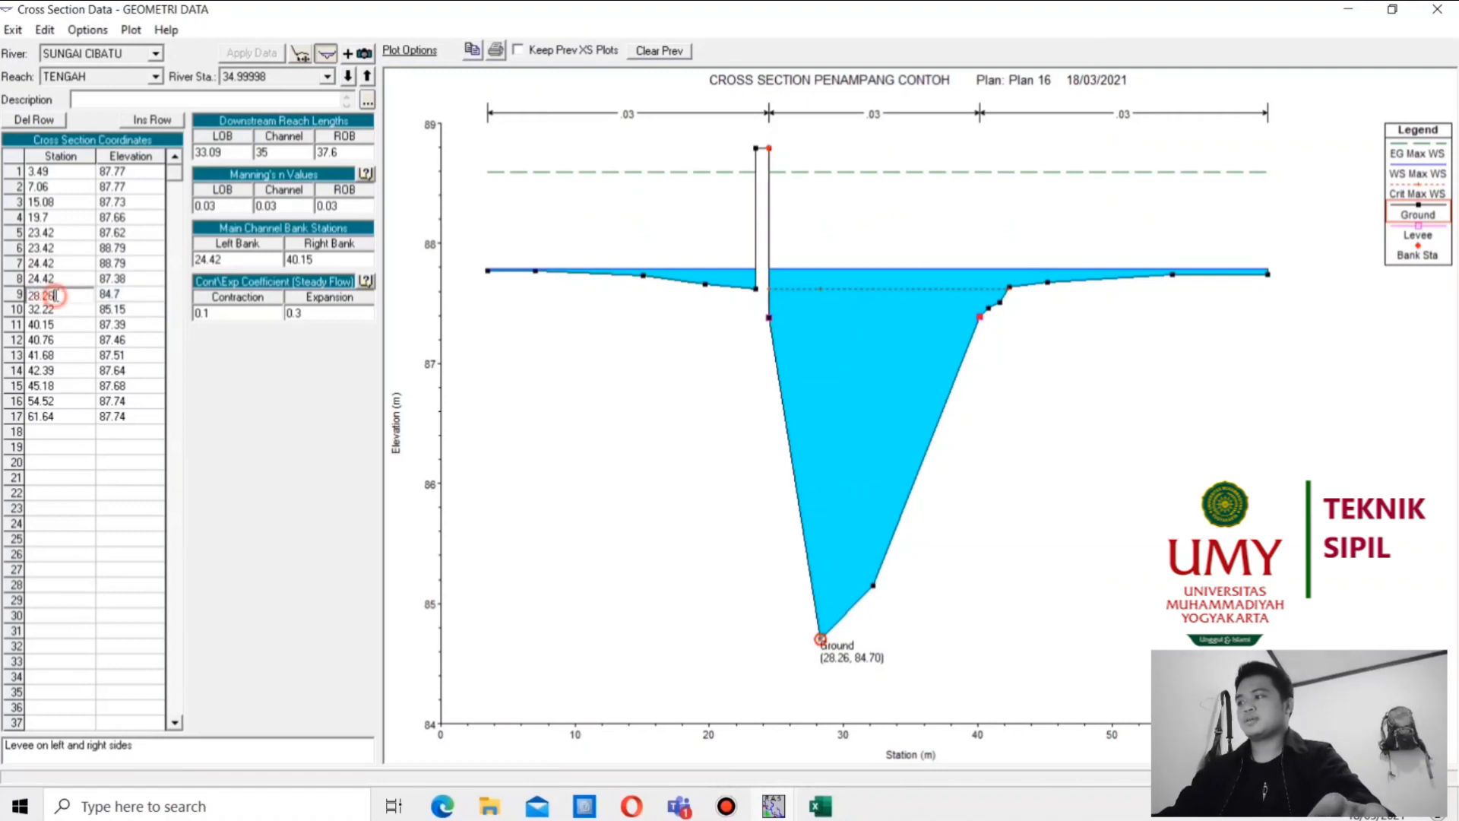
{"action": "key", "text": "ctrl+v"}
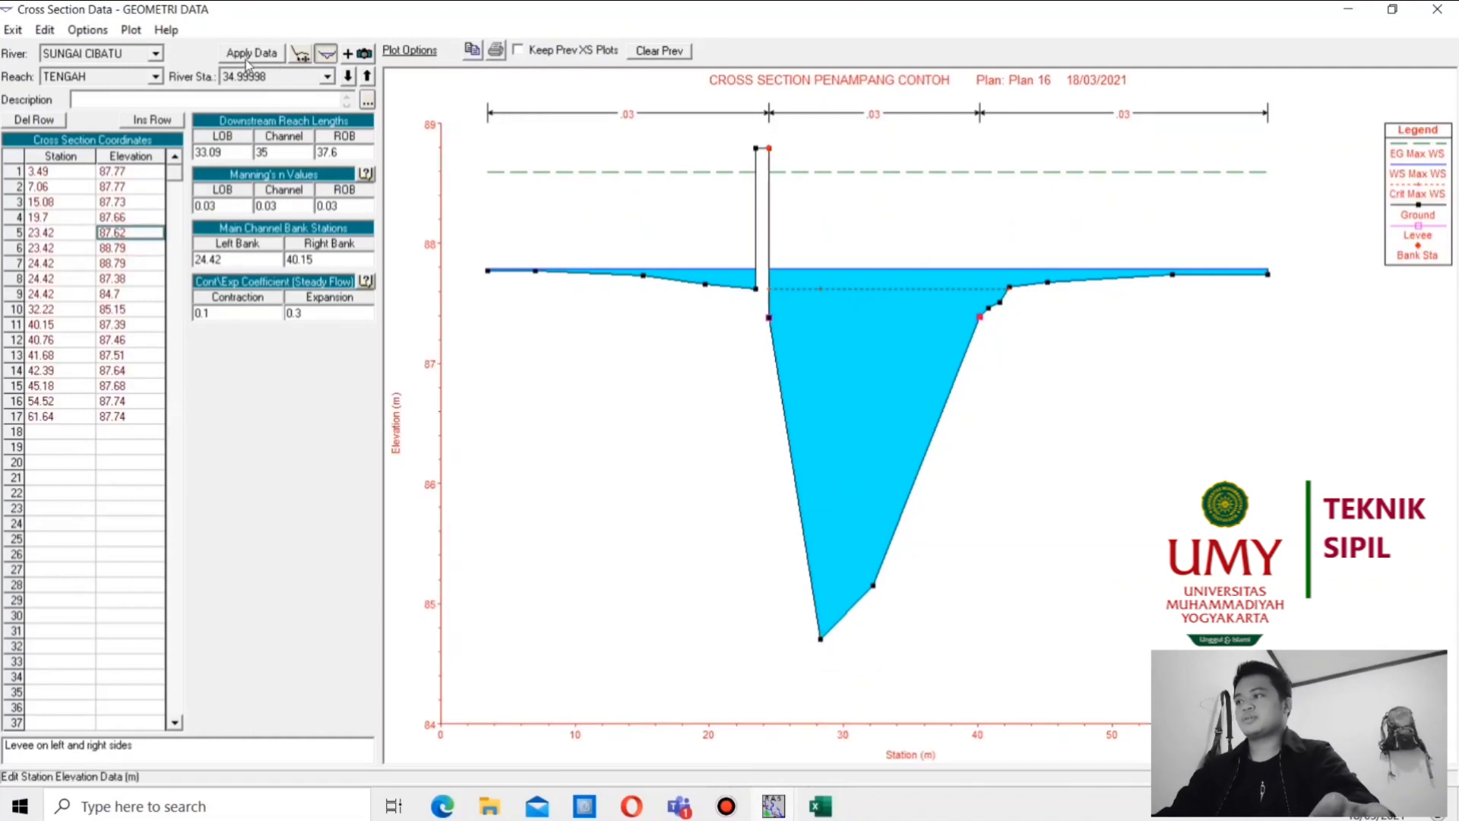
{"action": "left_click", "coordinate": [244, 57]}
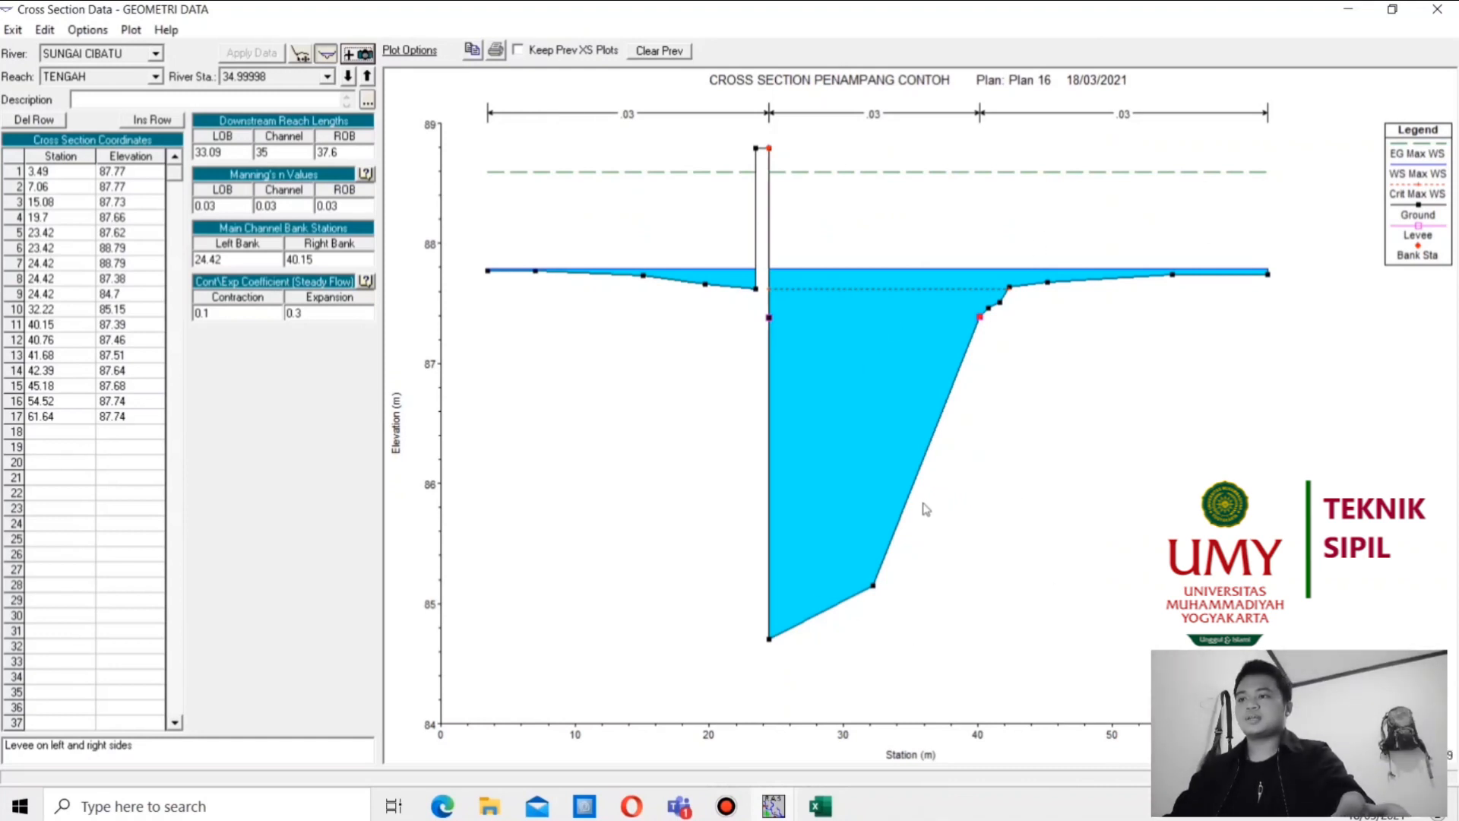
Identify the right bank point in the plot and set the station of row 12 to the right bank's 40.15
{"action": "left_click", "coordinate": [979, 318]}
{"action": "left_click", "coordinate": [979, 318]}
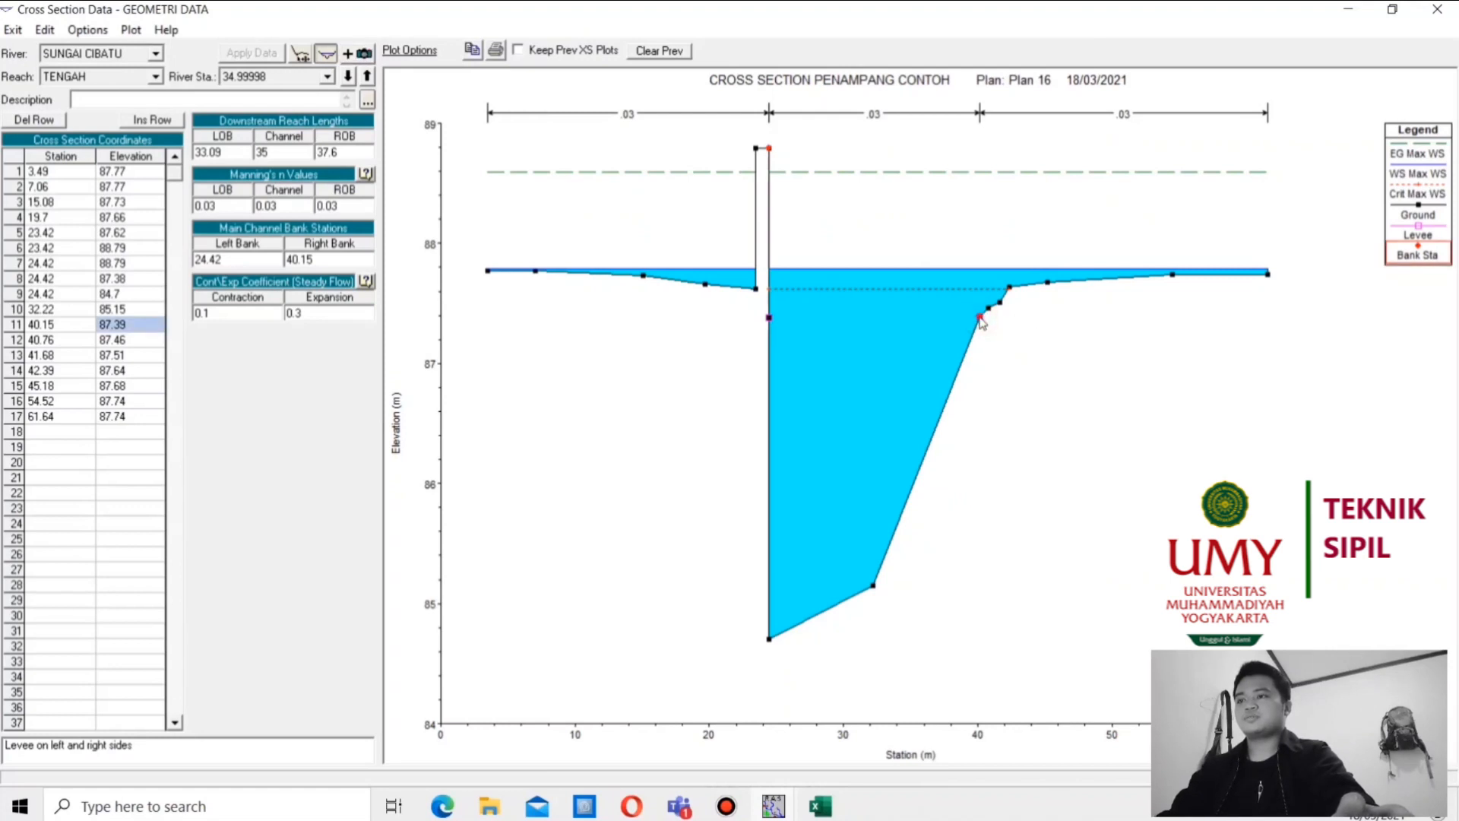
{"action": "left_click", "coordinate": [980, 317]}
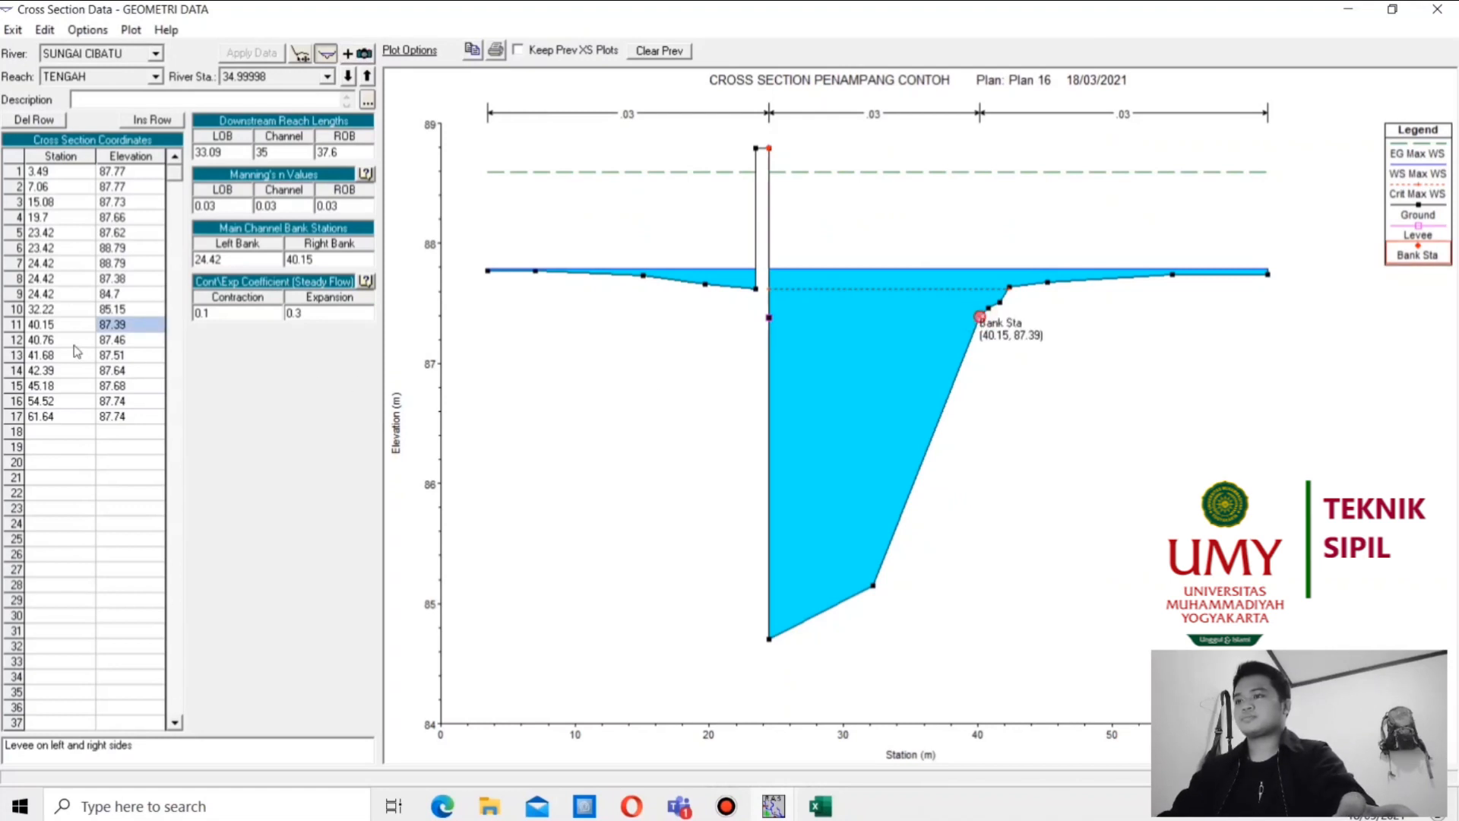
{"action": "left_click", "coordinate": [59, 325]}
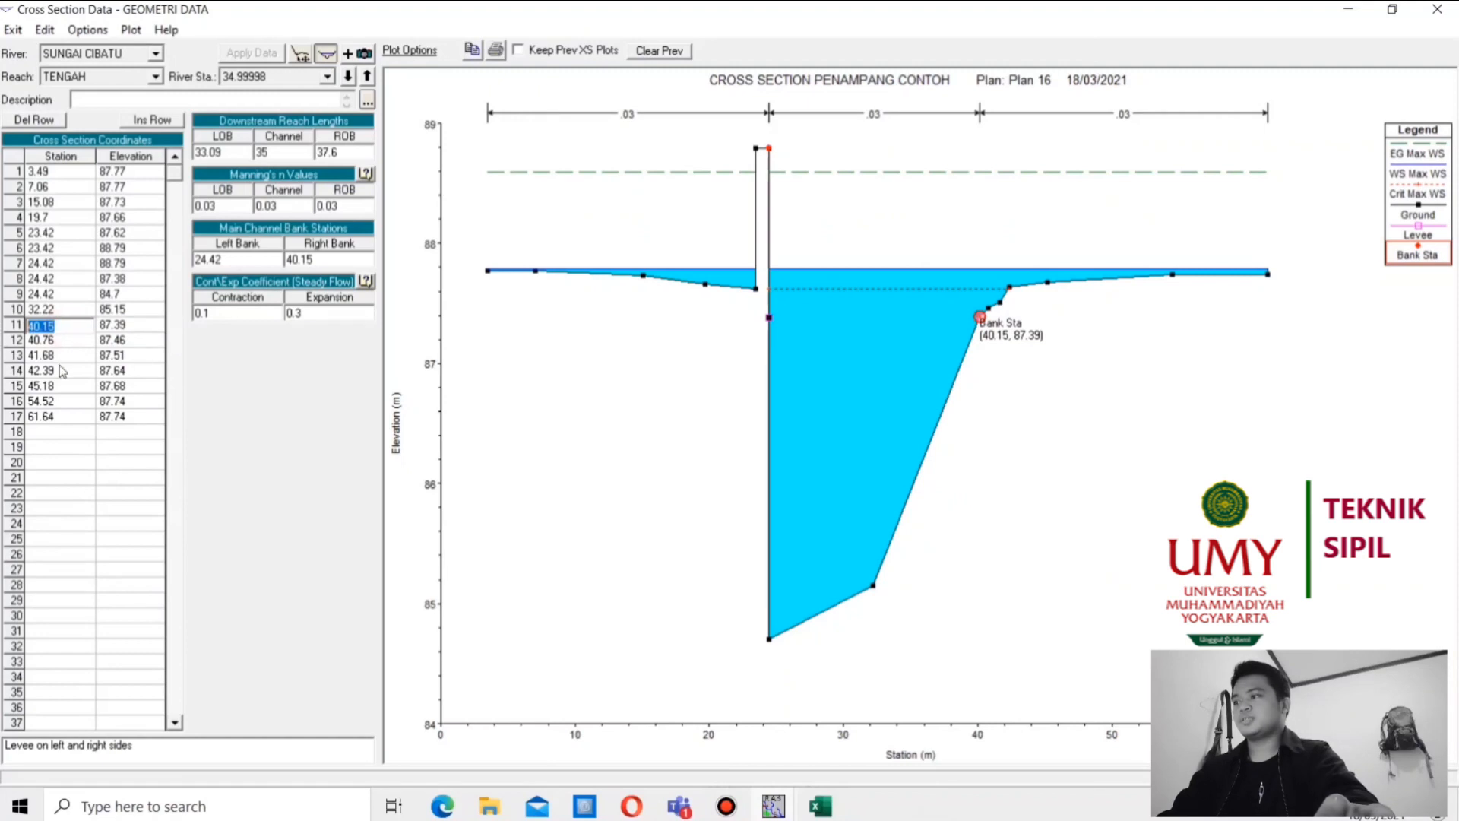
{"action": "left_click", "coordinate": [59, 342]}
{"action": "key", "text": "ctrl+v"}
Set the stations of rows 13 and 14 to 41.15, one metre outside the right bank station
{"action": "left_click", "coordinate": [62, 355]}
{"action": "left_click_drag", "start_coordinate": [62, 354], "coordinate": [8, 356]}
{"action": "key", "text": "ctrl+v"}
{"action": "left_click", "coordinate": [42, 363]}
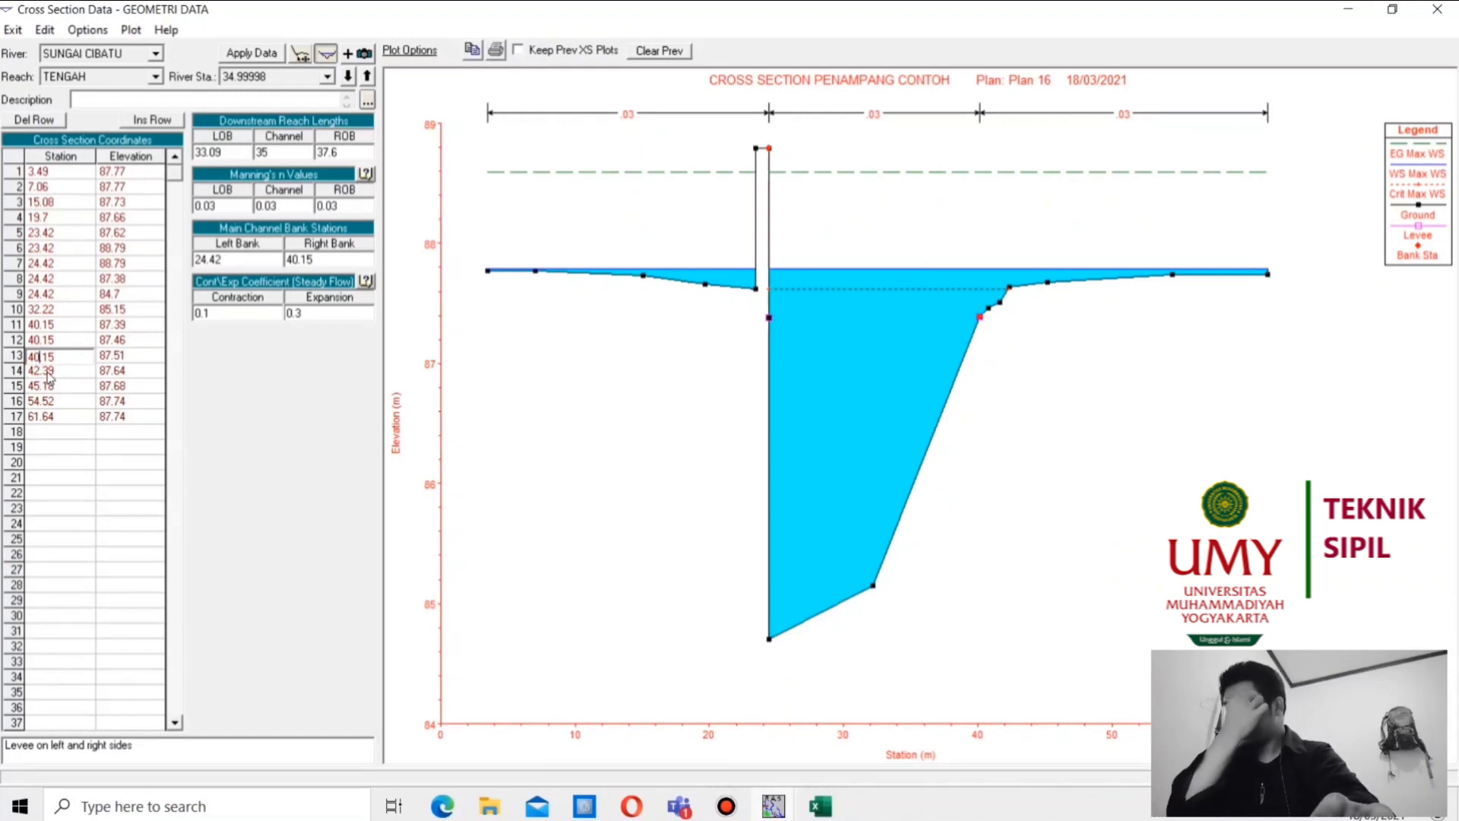
{"action": "key", "text": "BackSpace"}
{"action": "type", "text": "1"}
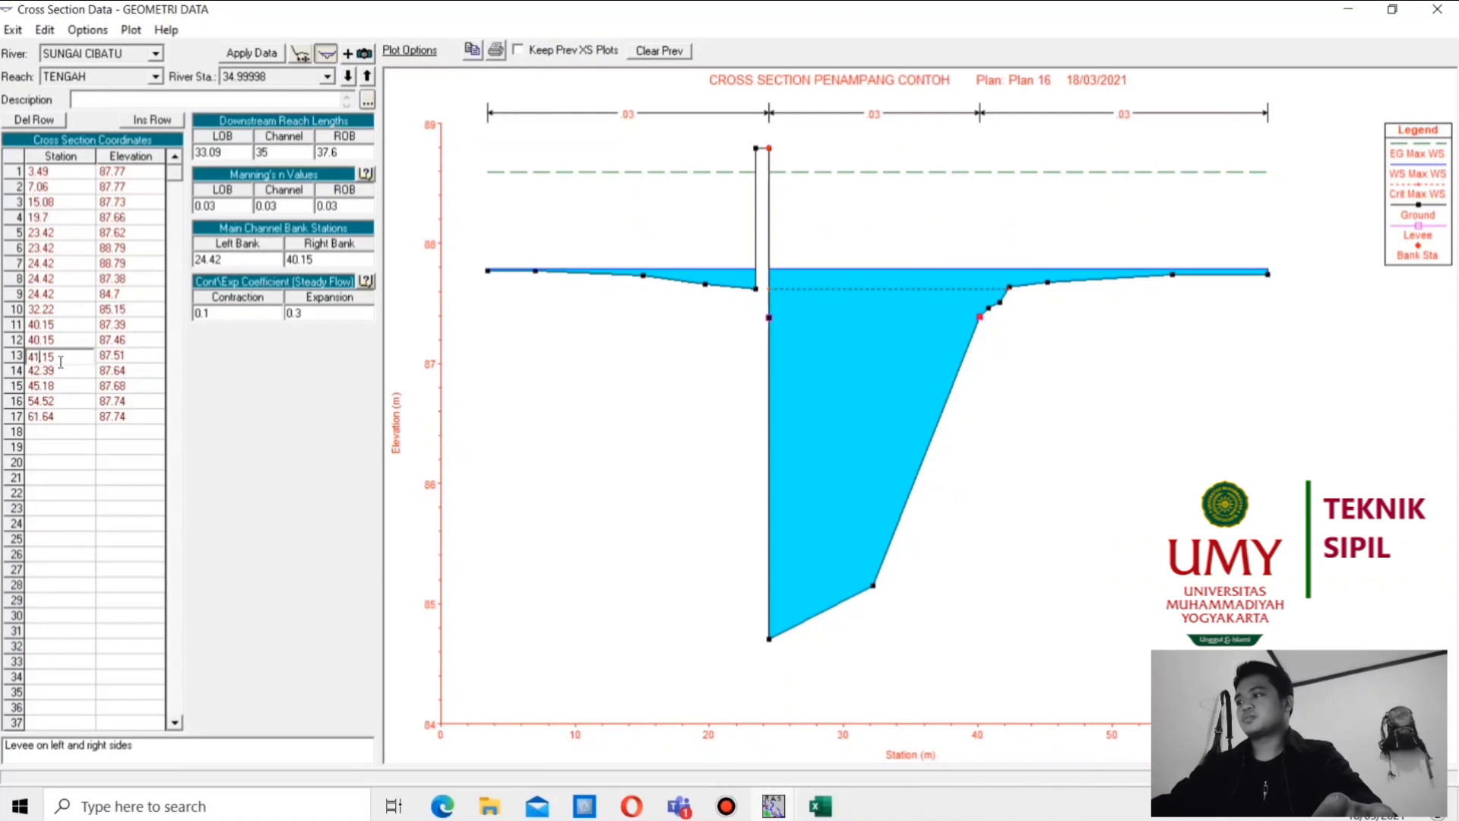
{"action": "double_click", "coordinate": [61, 362]}
{"action": "double_click", "coordinate": [61, 372]}
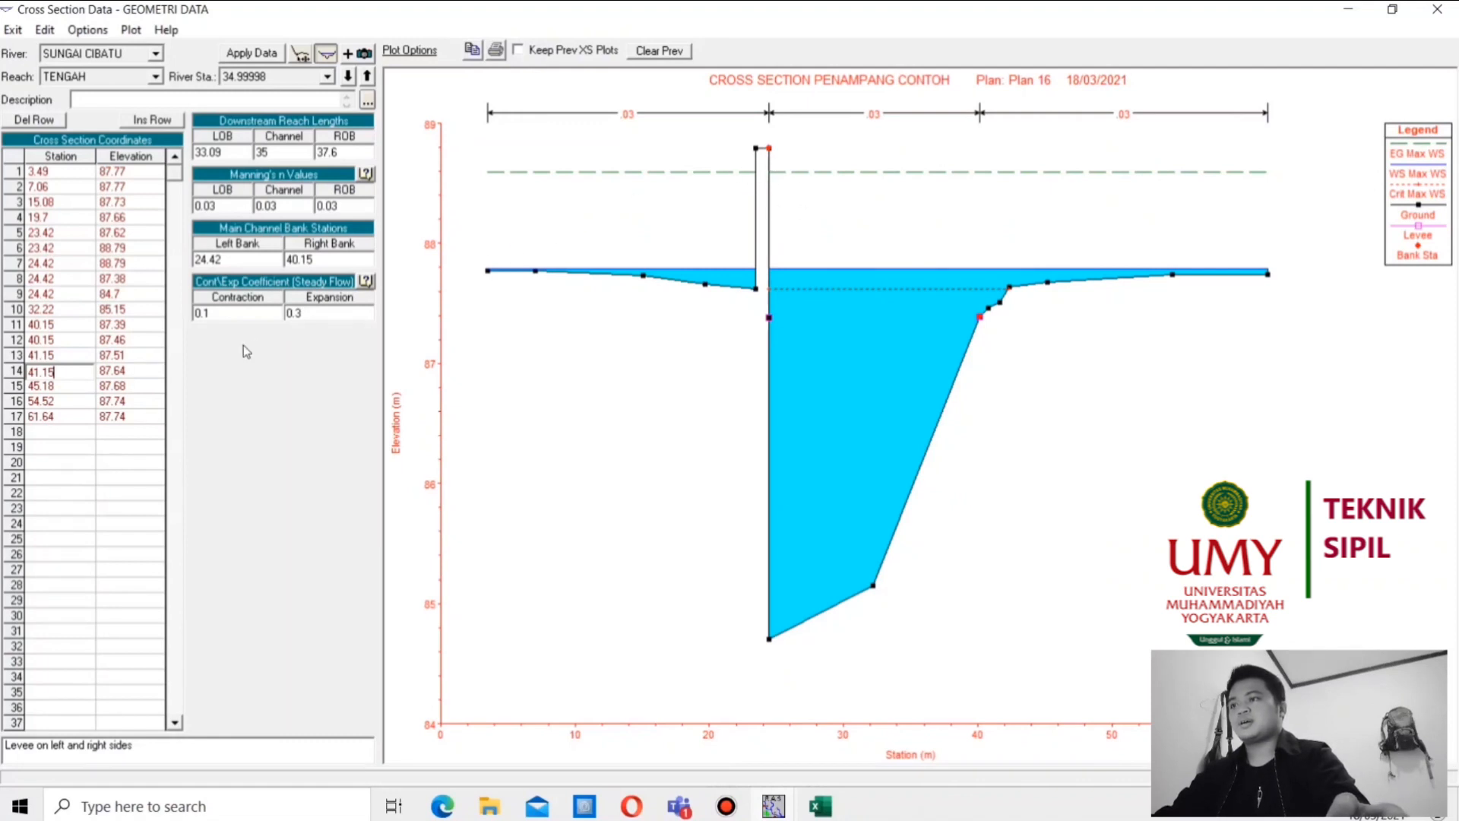
Set the elevations of rows 12 and 13 to the planned 88.79 from row 7 and apply the data to raise the right embankment
{"action": "double_click", "coordinate": [132, 263]}
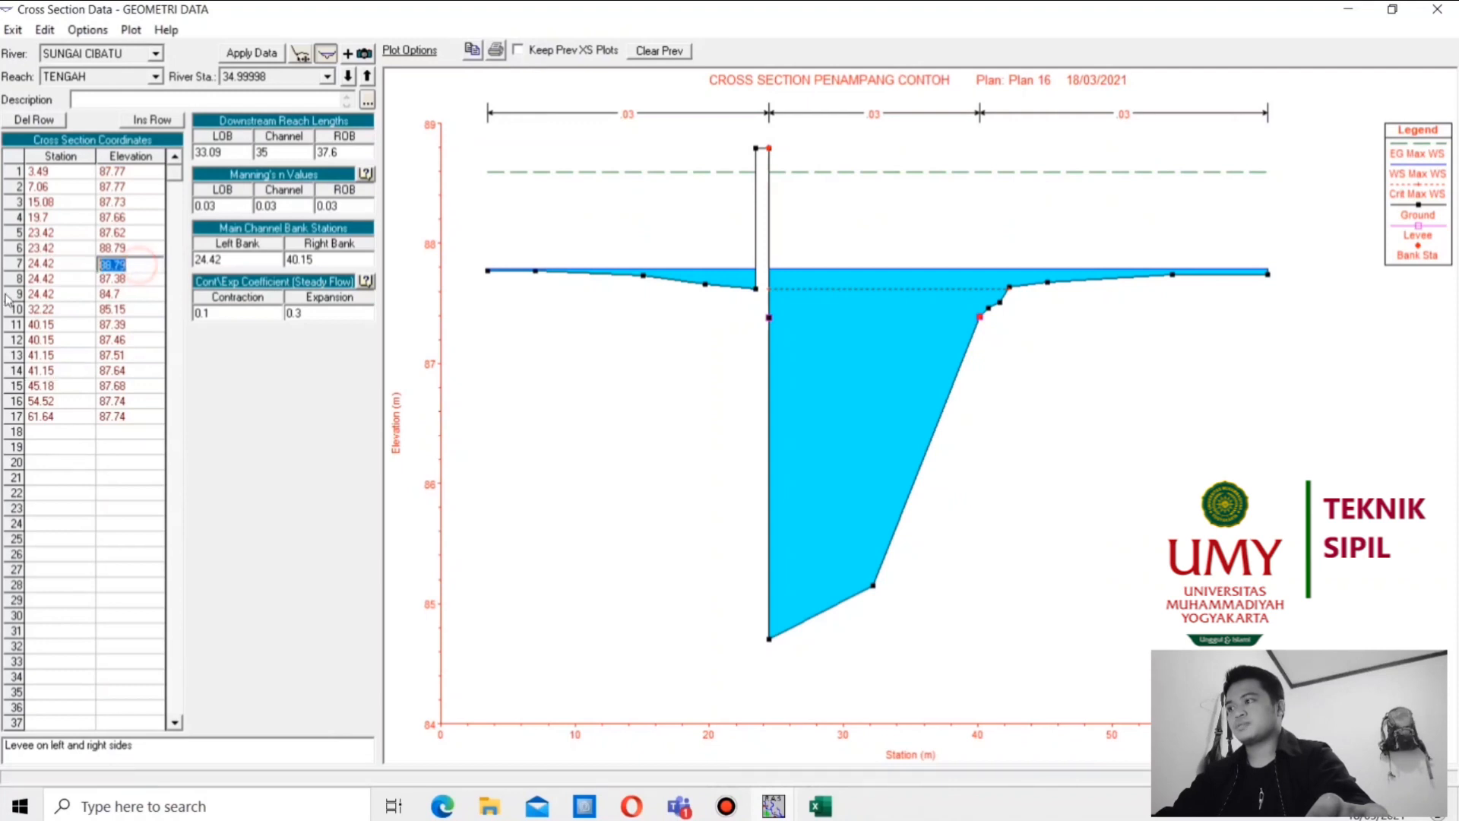
{"action": "left_click", "coordinate": [983, 323]}
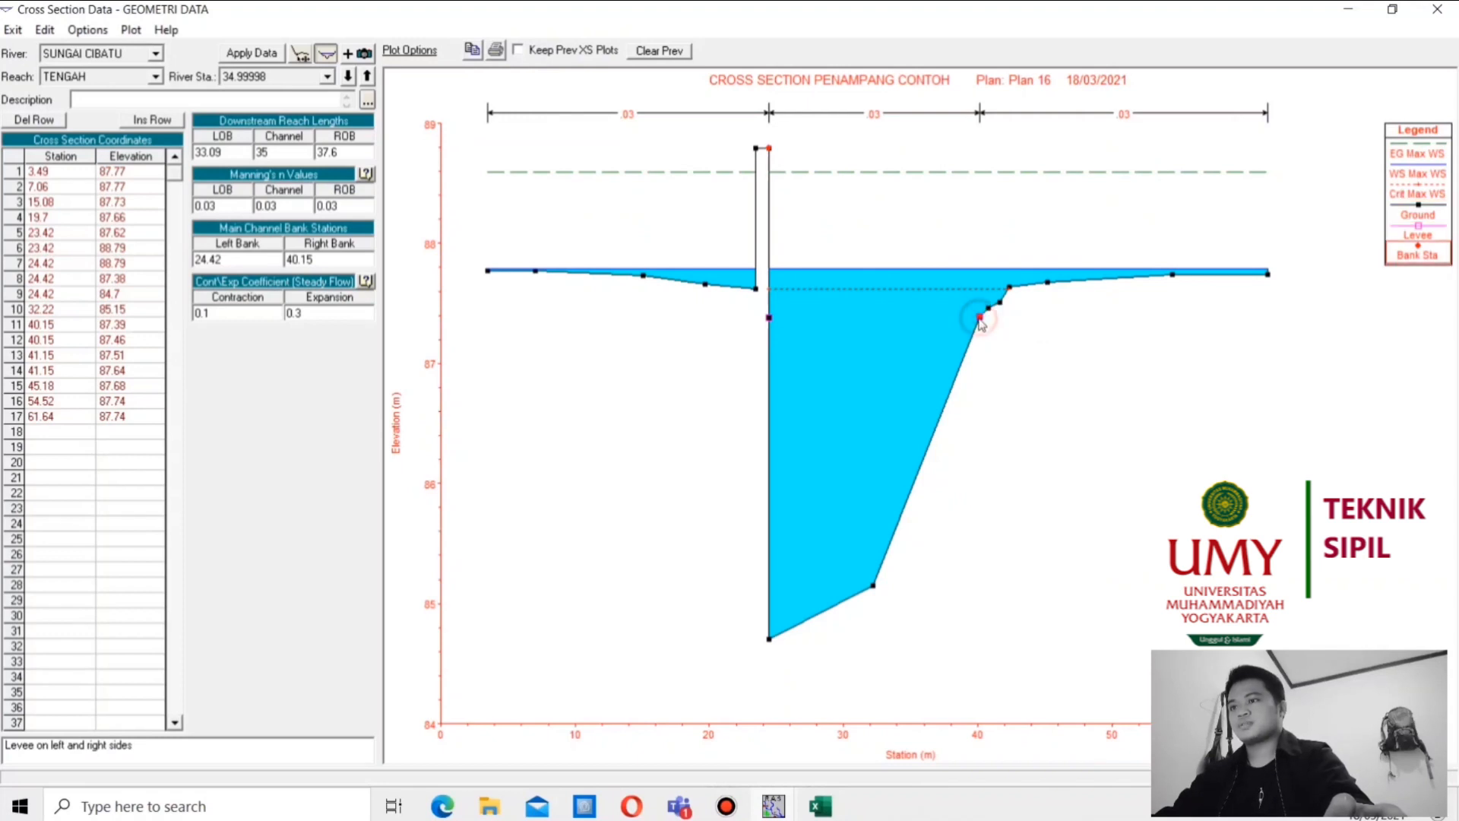
{"action": "left_click", "coordinate": [980, 320]}
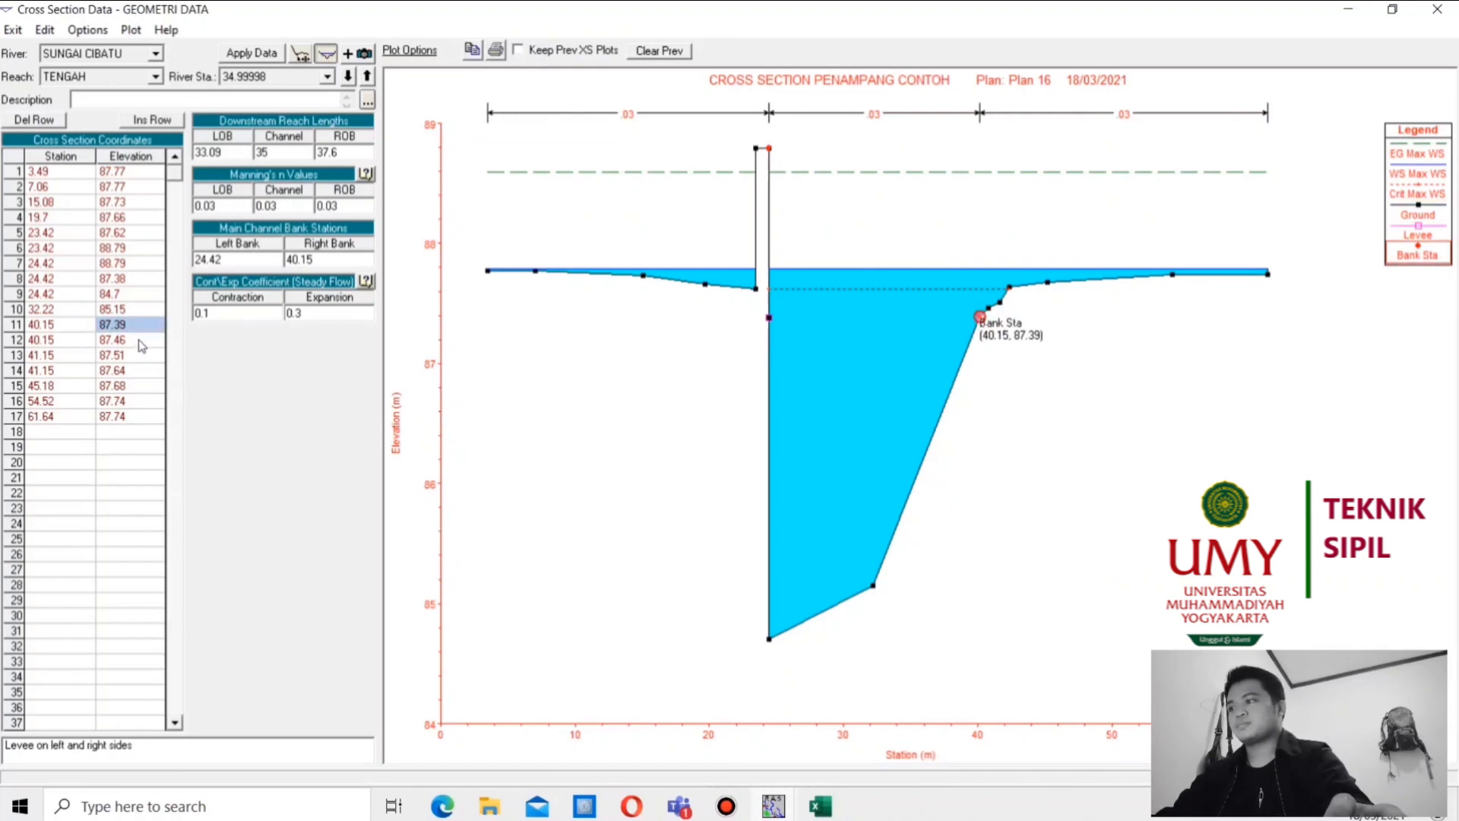
{"action": "left_click", "coordinate": [129, 342]}
{"action": "type", "text": "88.79"}
{"action": "left_click", "coordinate": [128, 357]}
{"action": "type", "text": "88.79"}
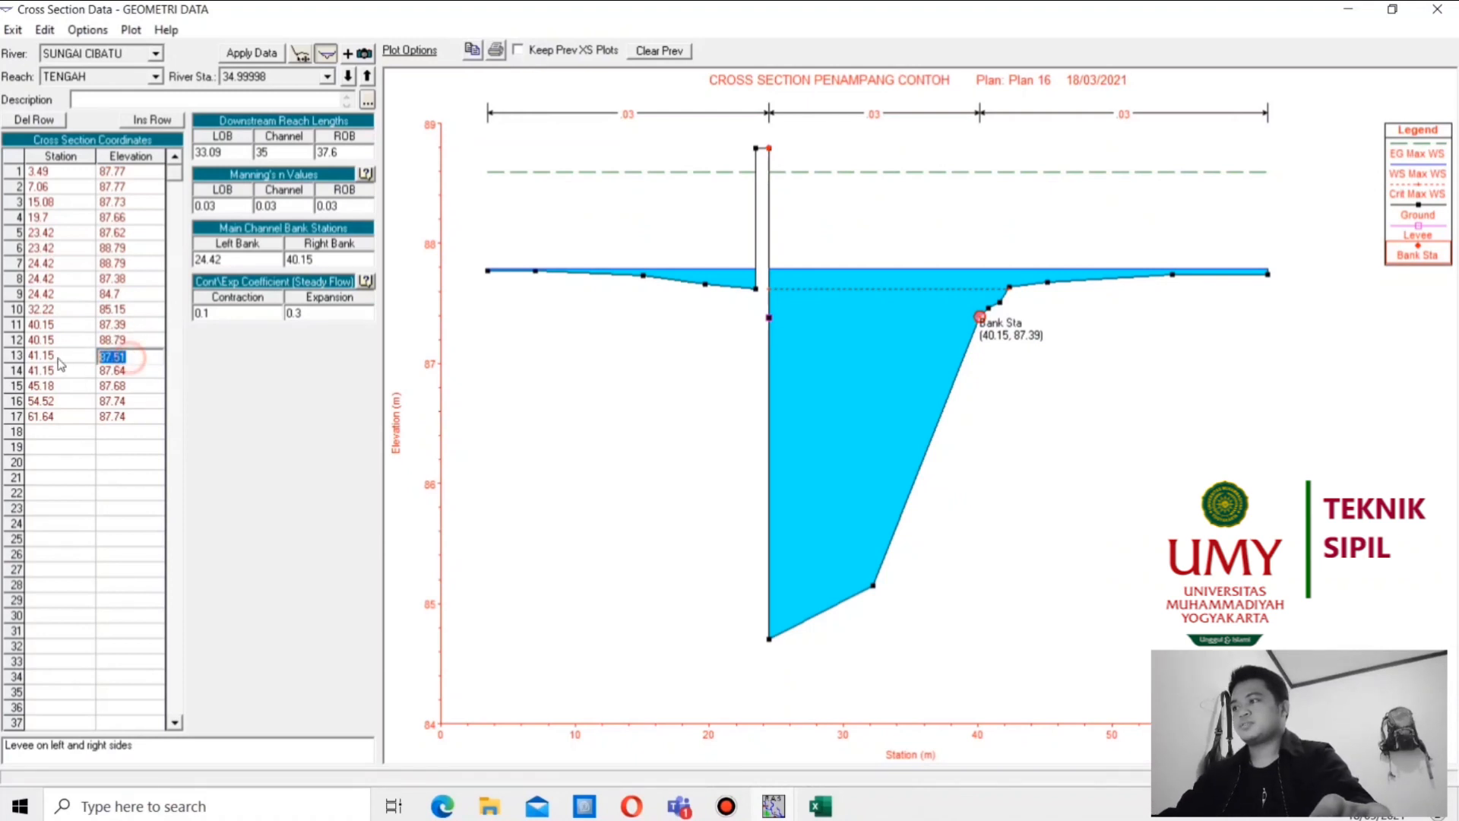
{"action": "left_click", "coordinate": [258, 52]}
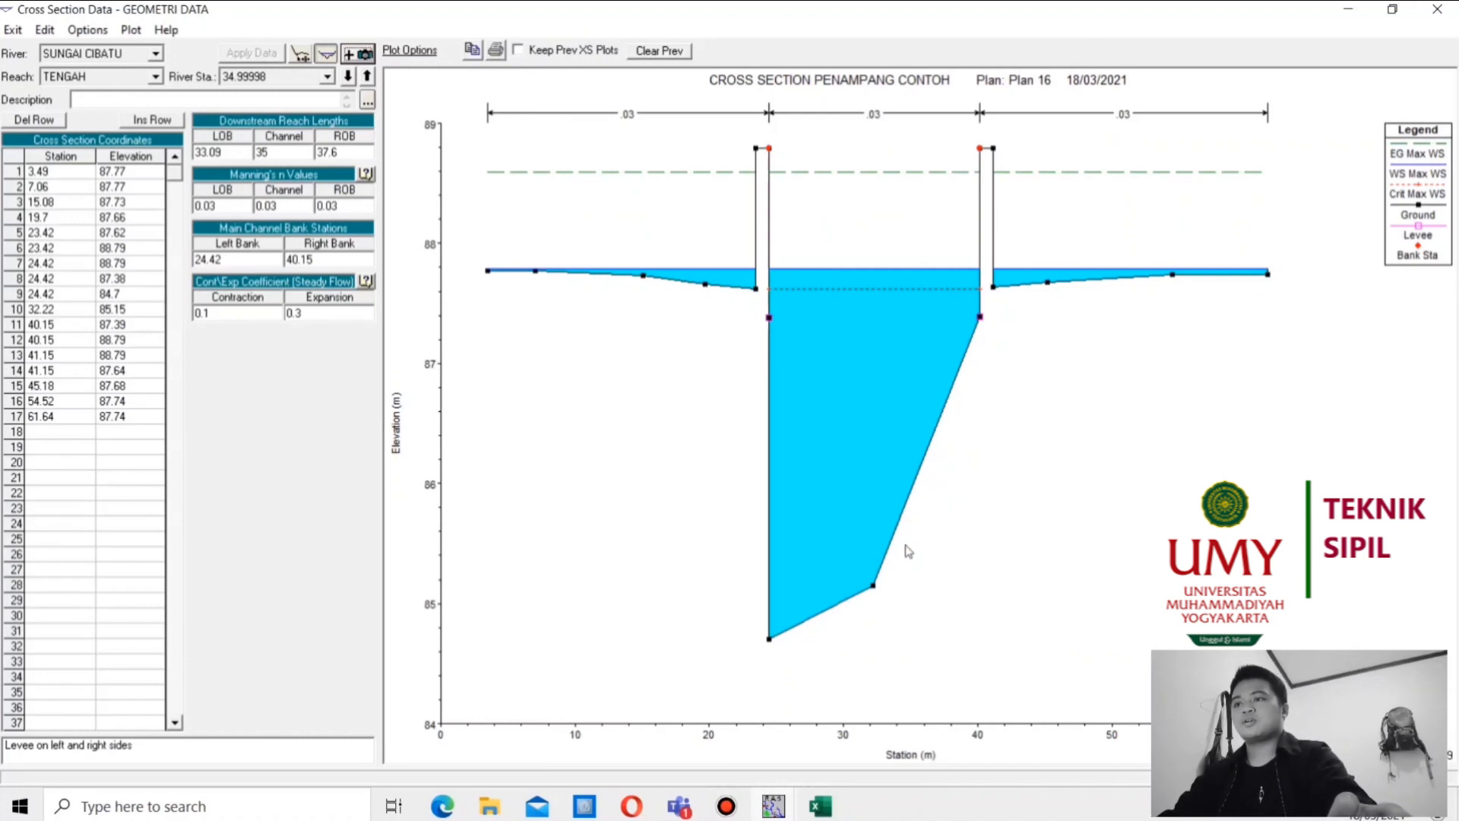
Identify the right bed point, set its elevation in row 10 to 84.7 to match row 9, and apply the data
{"action": "left_click", "coordinate": [875, 587]}
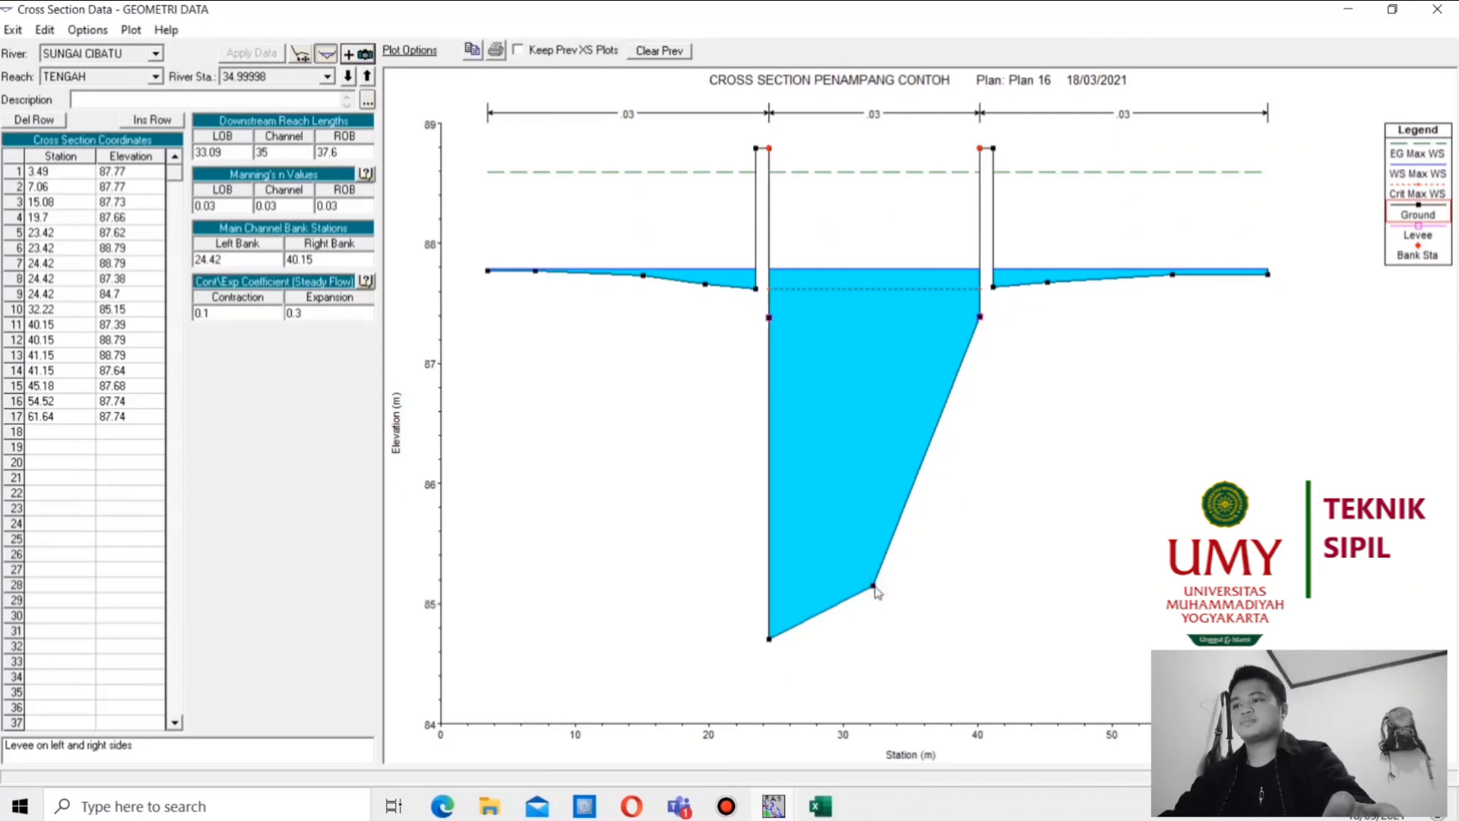
{"action": "left_click", "coordinate": [874, 587]}
{"action": "left_click", "coordinate": [131, 296]}
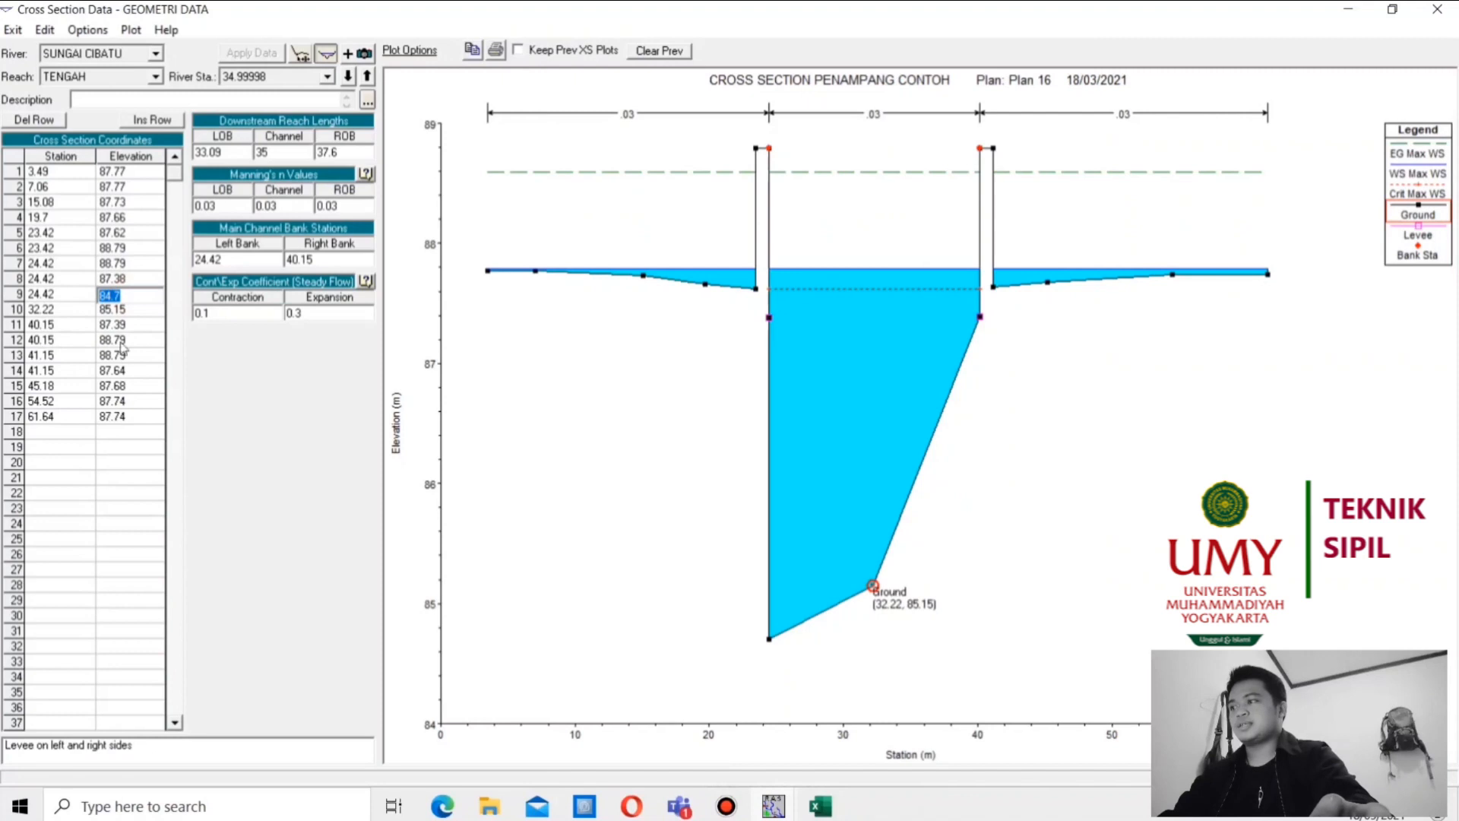
{"action": "left_click", "coordinate": [126, 311]}
{"action": "type", "text": "84.7"}
{"action": "left_click", "coordinate": [123, 294]}
{"action": "left_click", "coordinate": [241, 56]}
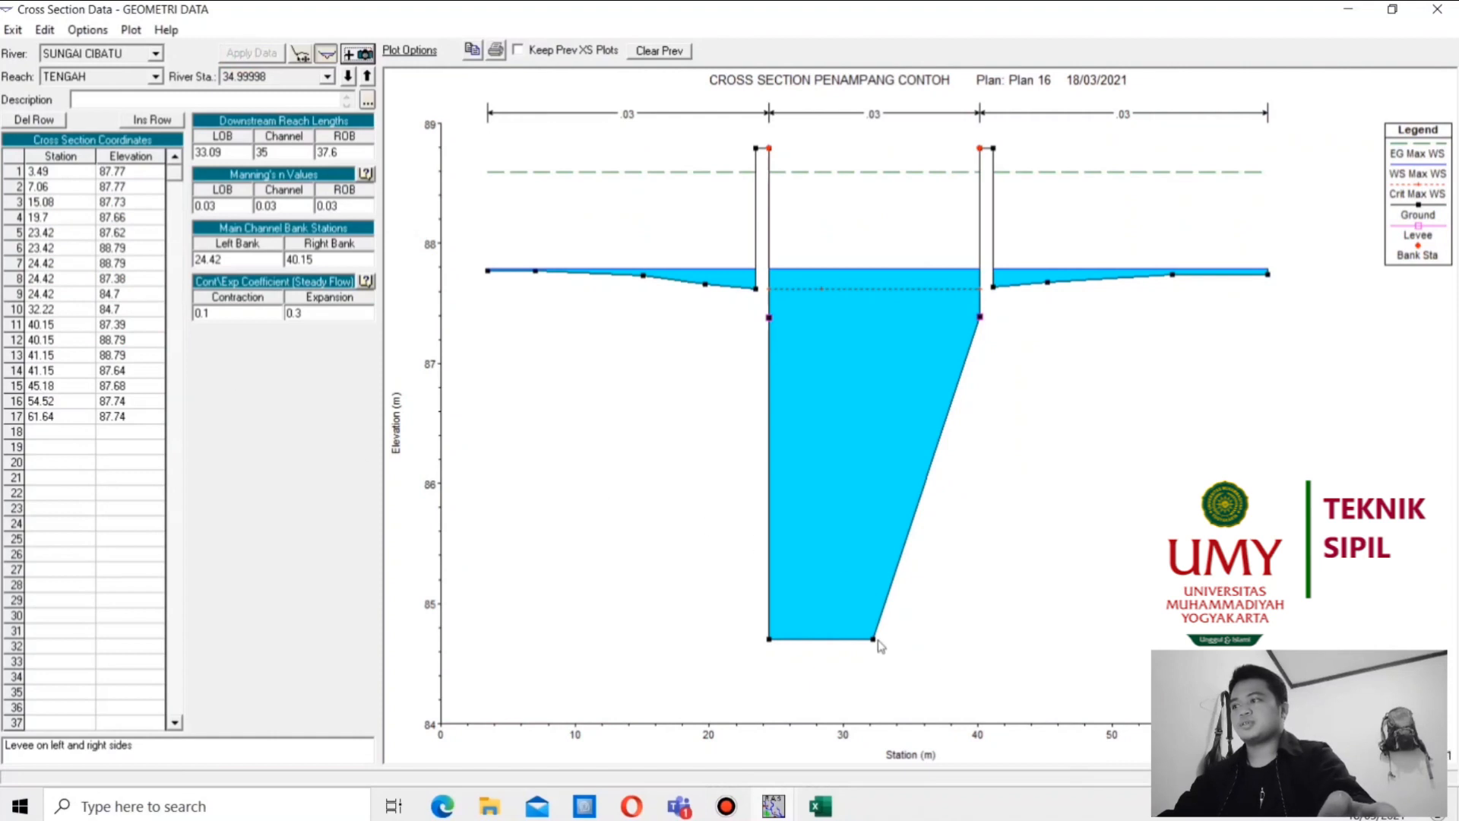
Set the station of the right bed point in row 10 to the right bank's 40.15 and apply the data
{"action": "left_click", "coordinate": [875, 642]}
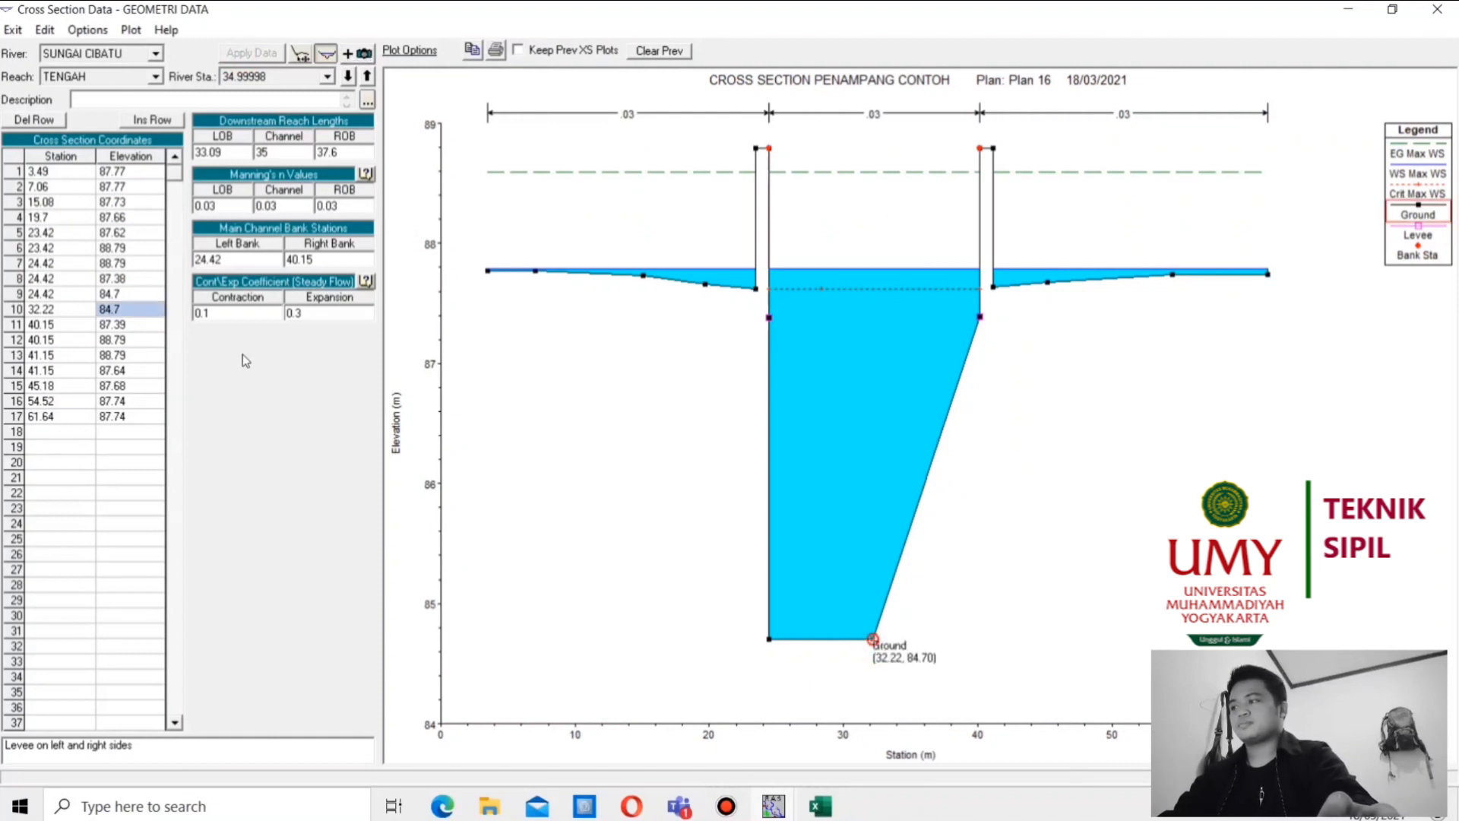
{"action": "left_click", "coordinate": [68, 326]}
{"action": "key", "text": "ctrl+c"}
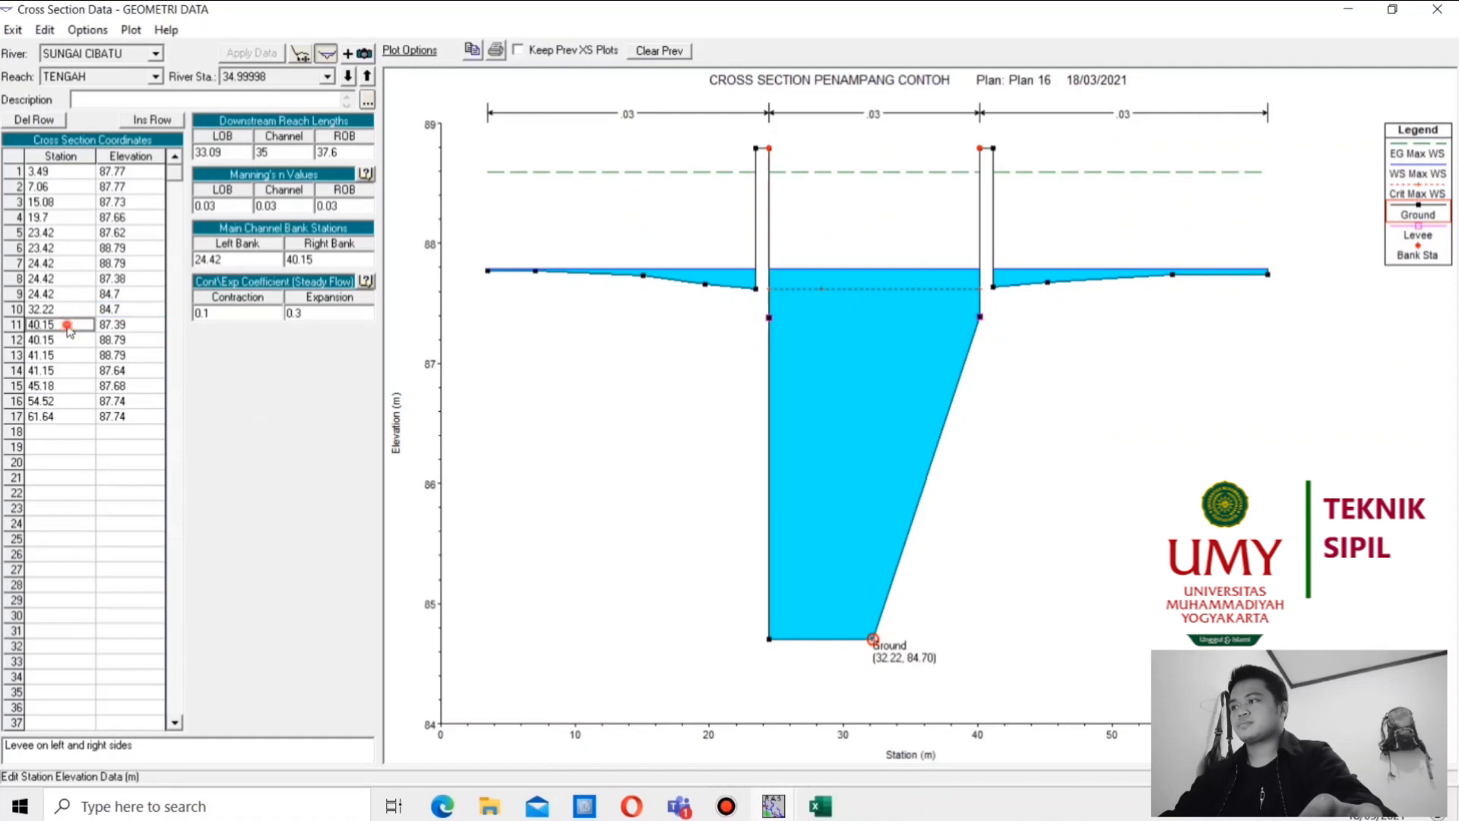
{"action": "left_click", "coordinate": [62, 310]}
{"action": "left_click_drag", "start_coordinate": [62, 311], "coordinate": [3, 322]}
{"action": "key", "text": "ctrl+v"}
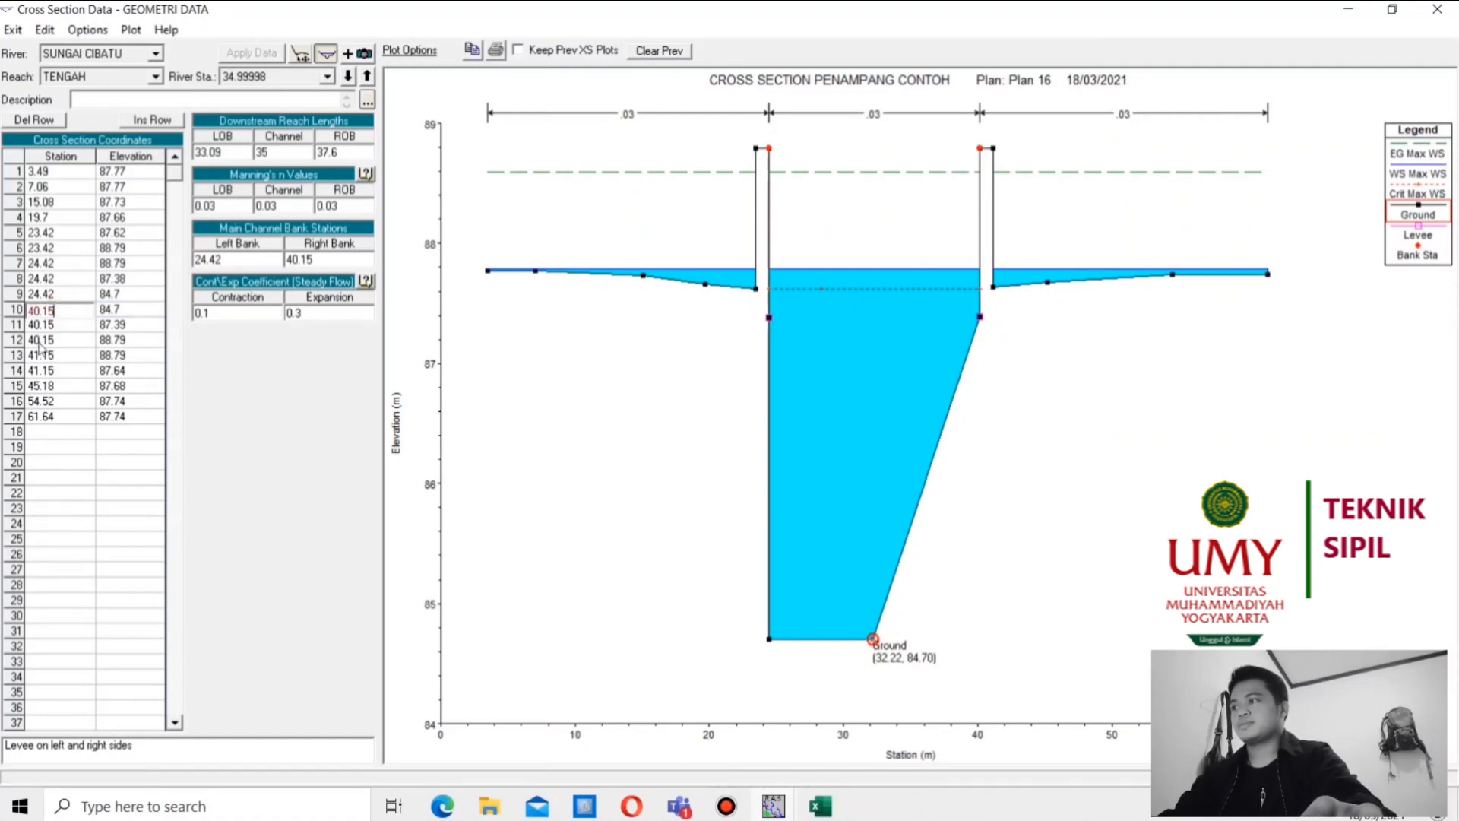
{"action": "left_click", "coordinate": [75, 249]}
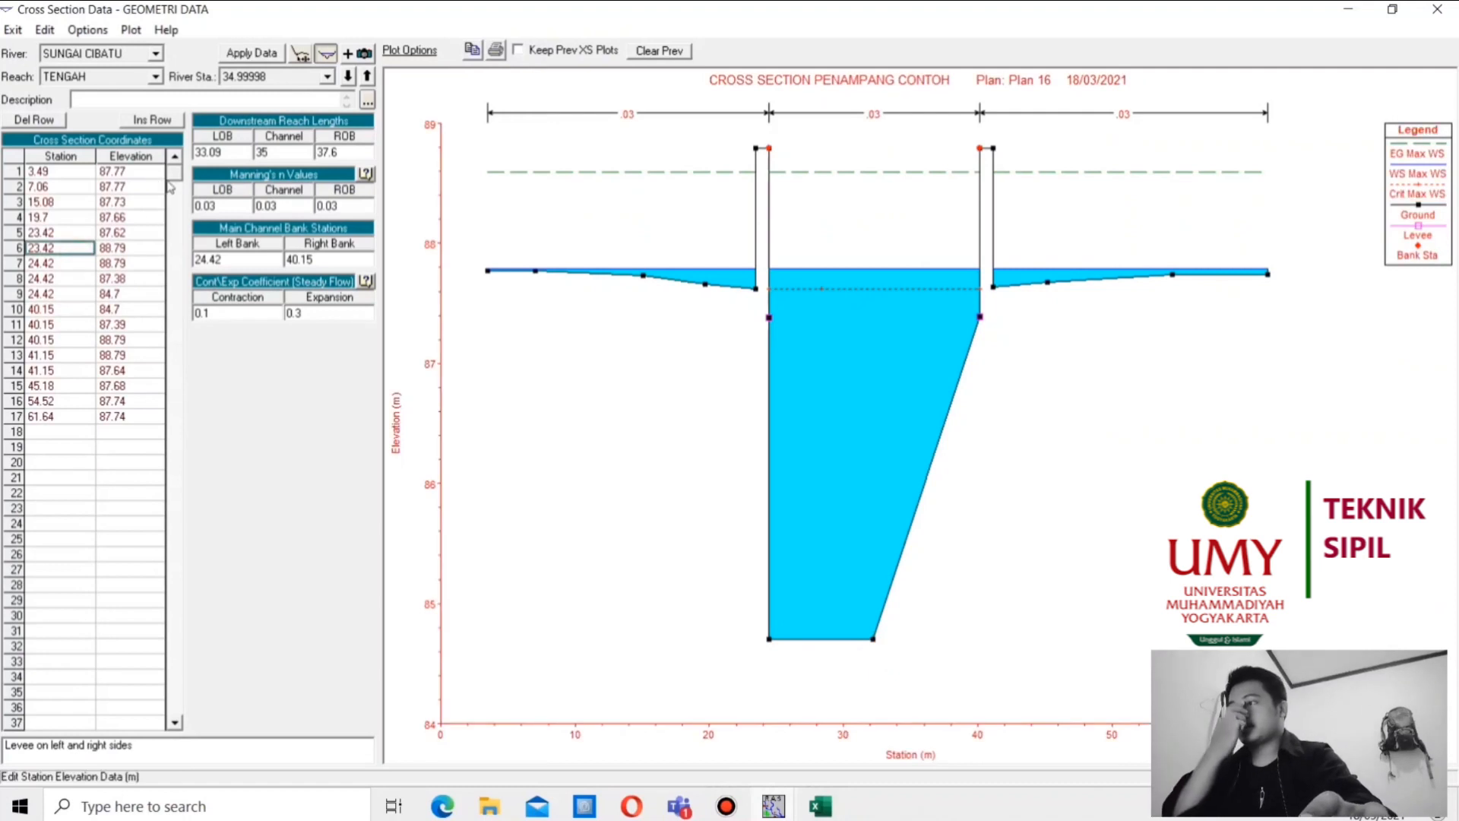
{"action": "left_click", "coordinate": [253, 53]}
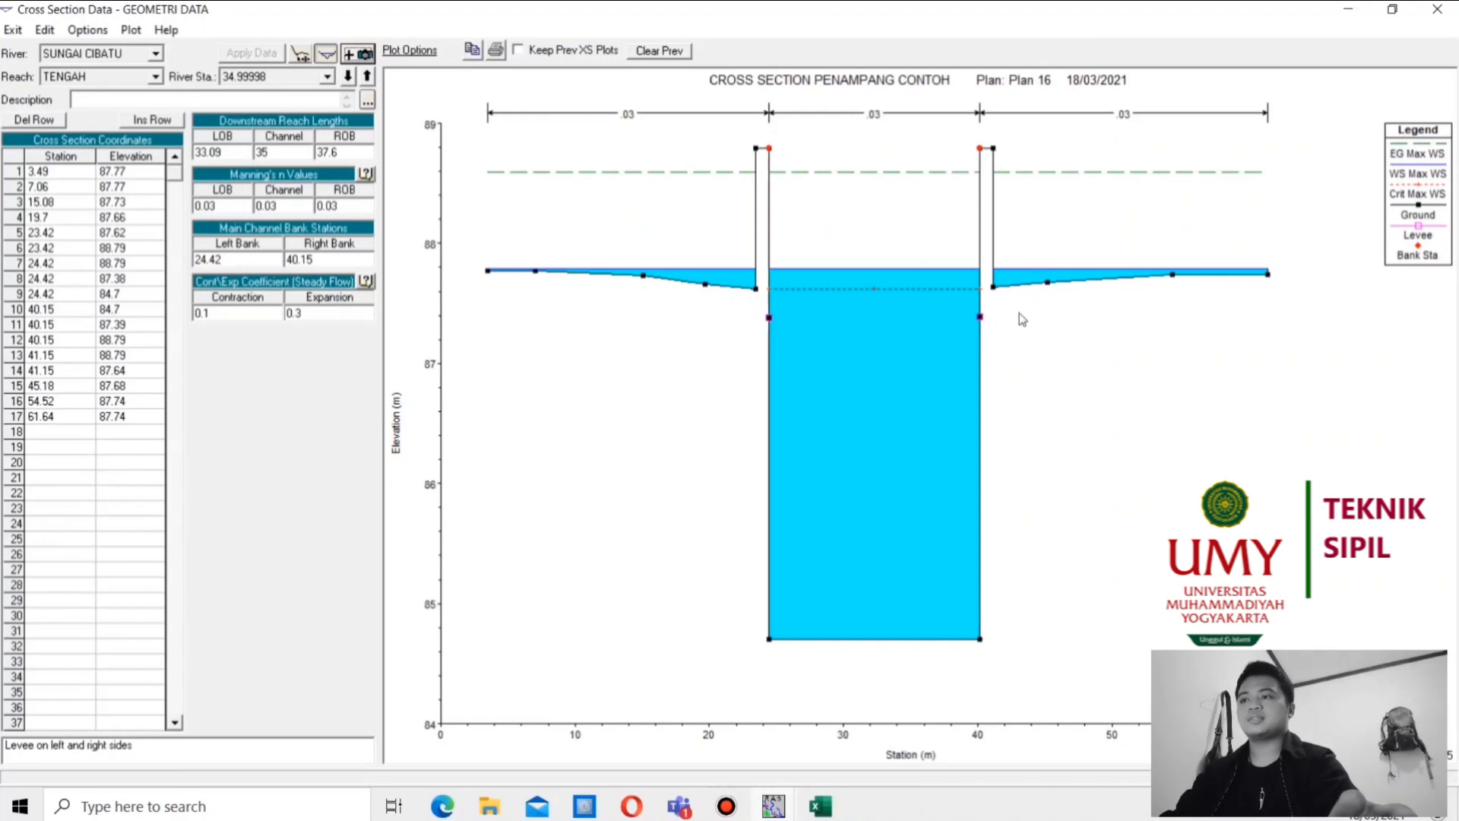
Reset the left and right levees to their default positions at elevation 88.79 and apply the data
{"action": "left_click", "coordinate": [89, 32]}
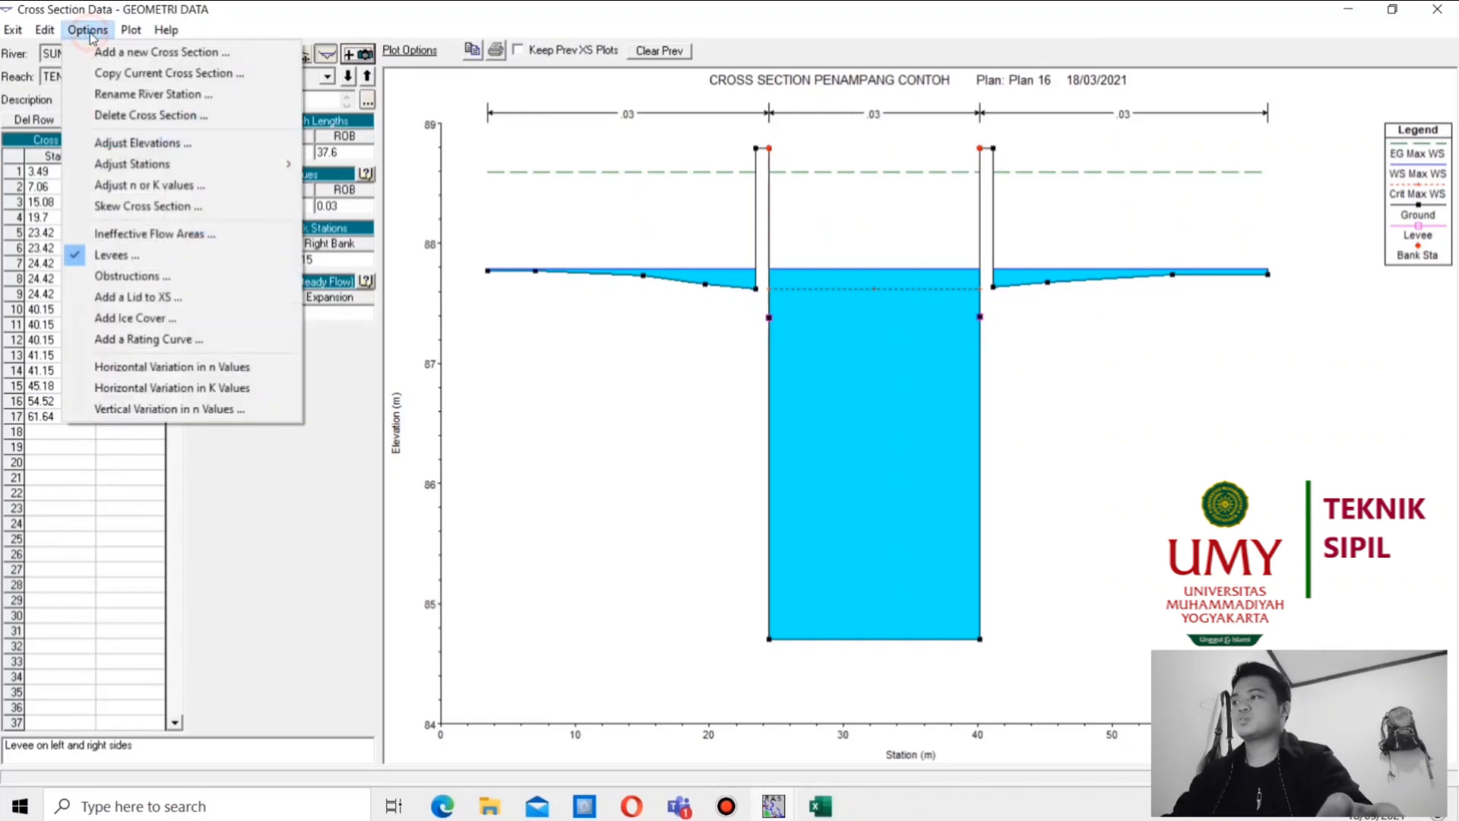
{"action": "left_click", "coordinate": [121, 255]}
{"action": "left_click_drag", "start_coordinate": [969, 129], "coordinate": [496, 208]}
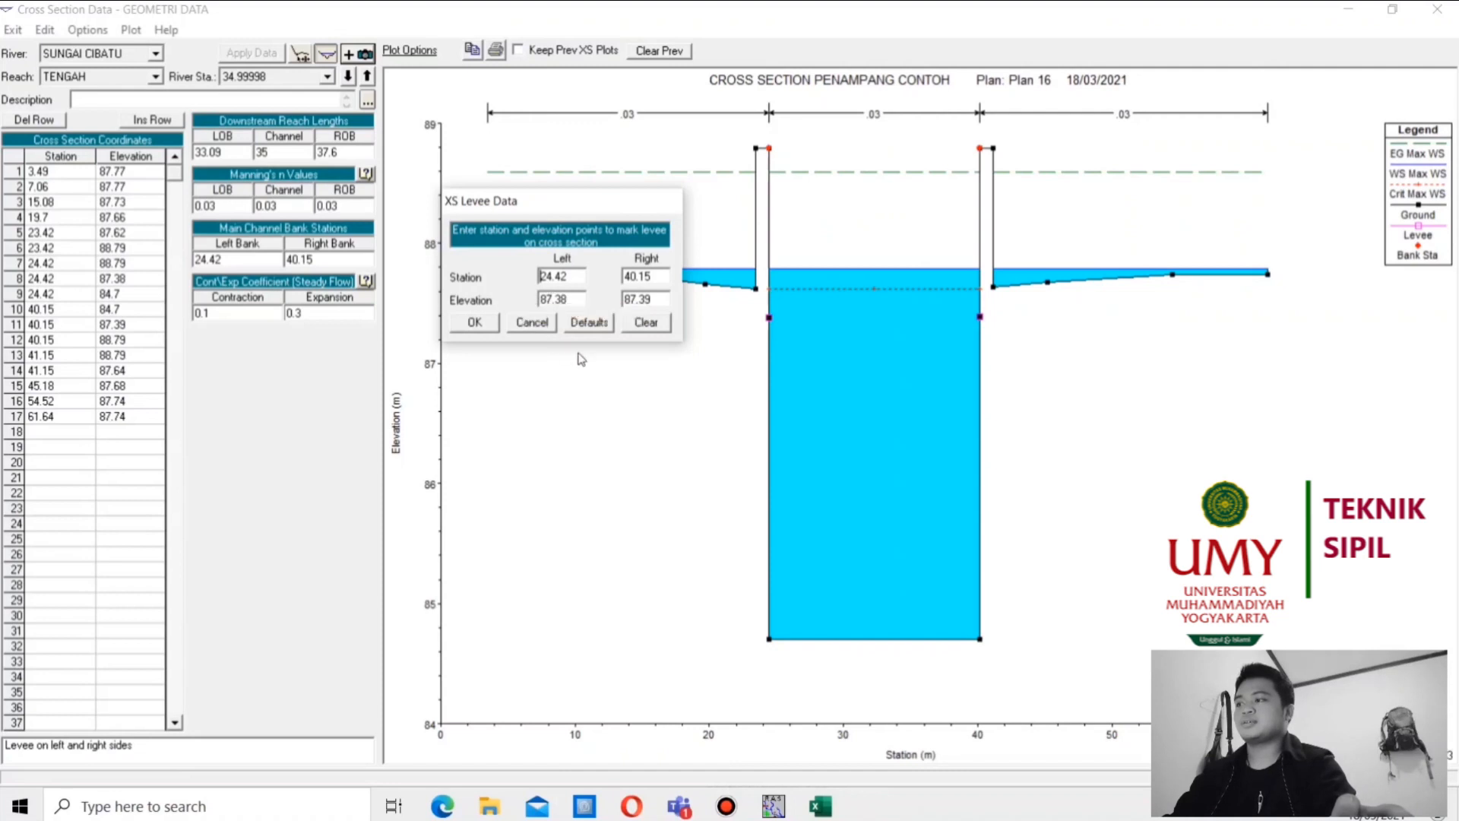
{"action": "left_click", "coordinate": [593, 324]}
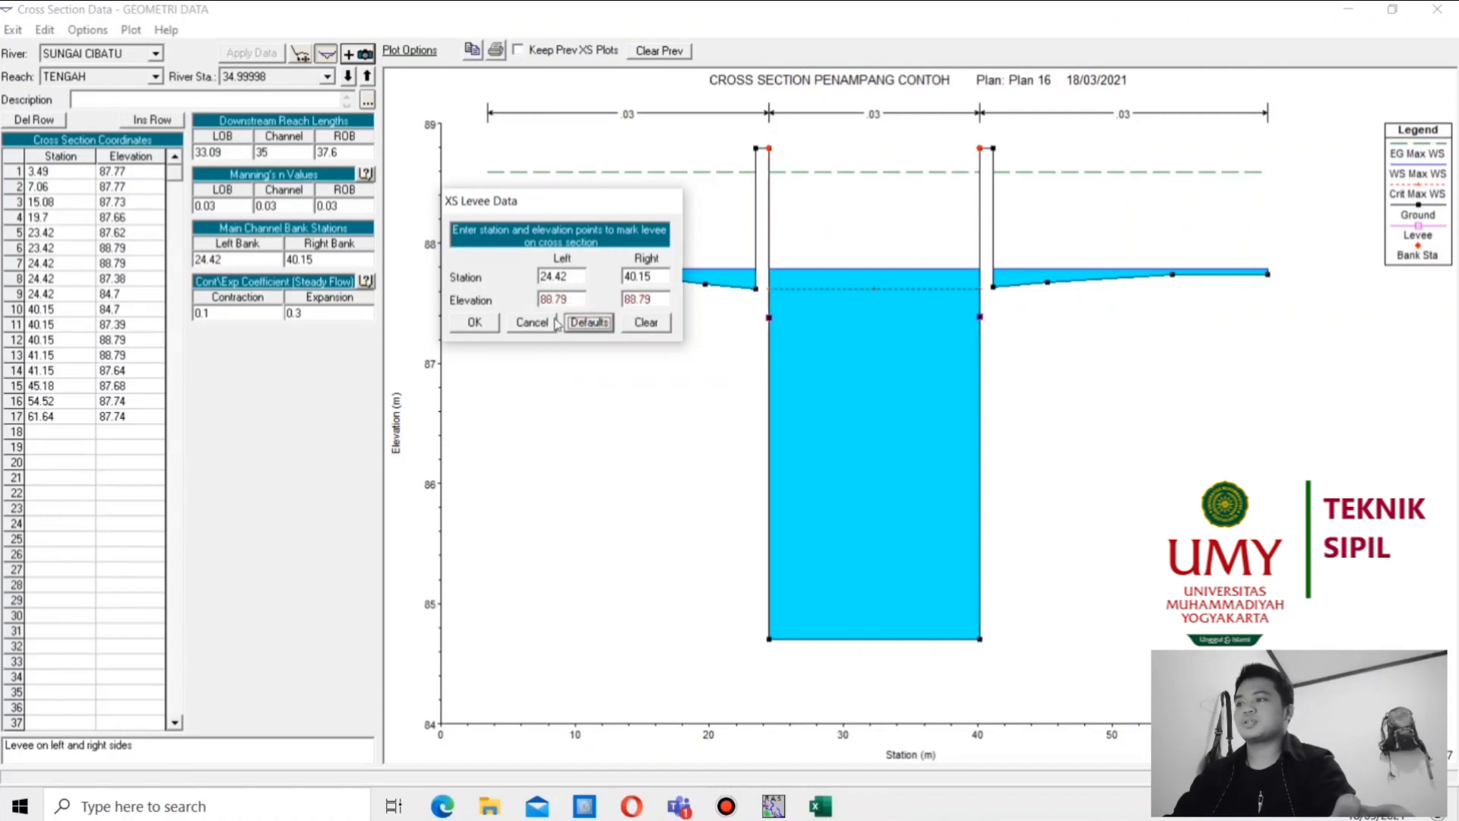
{"action": "left_click", "coordinate": [478, 323]}
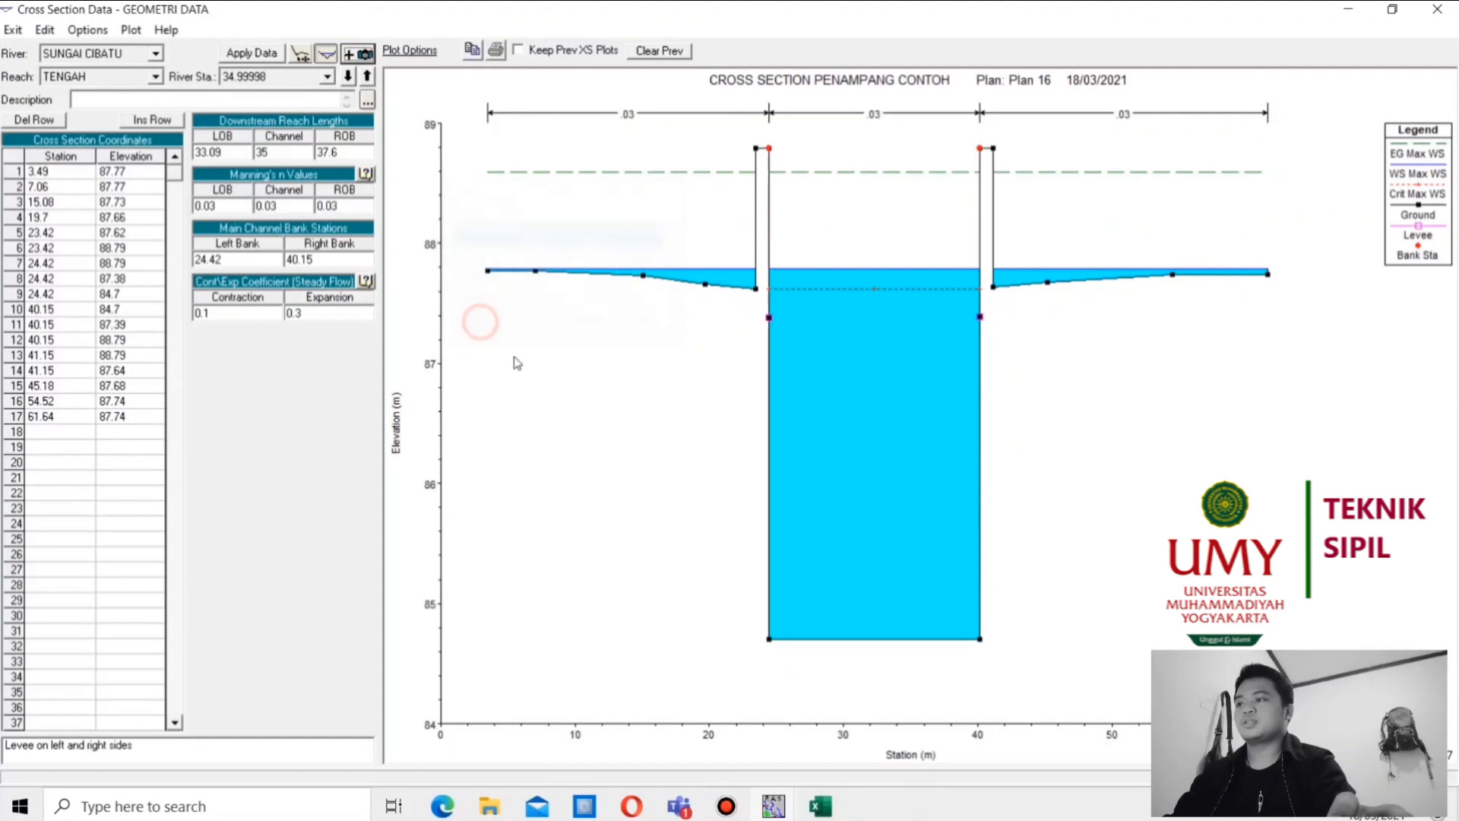
{"action": "left_click", "coordinate": [251, 54]}
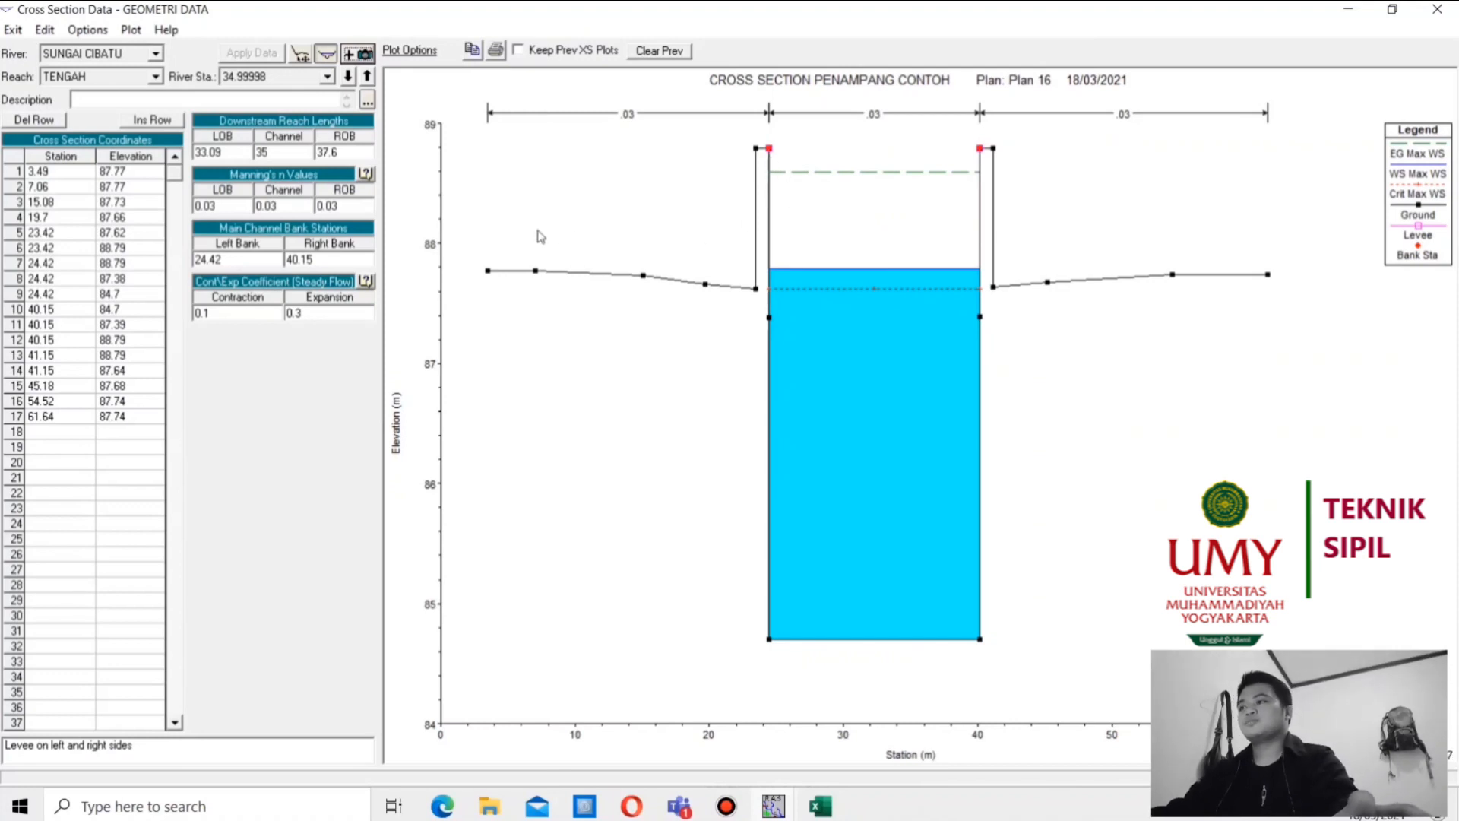
Go to the next upstream river station, 83.9999*, and rename it 83.9999
{"action": "left_click", "coordinate": [368, 77]}
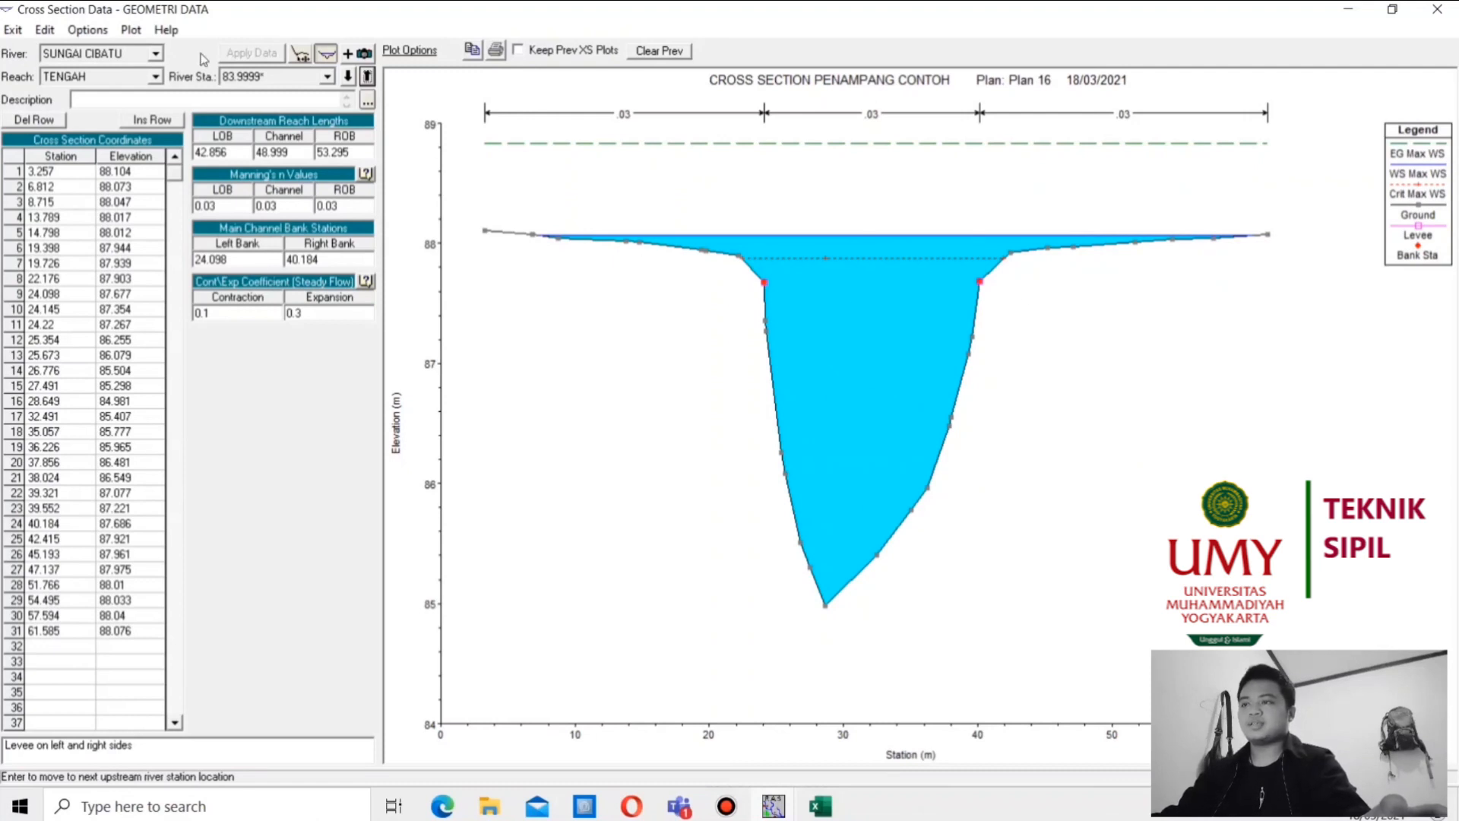
{"action": "left_click", "coordinate": [89, 32]}
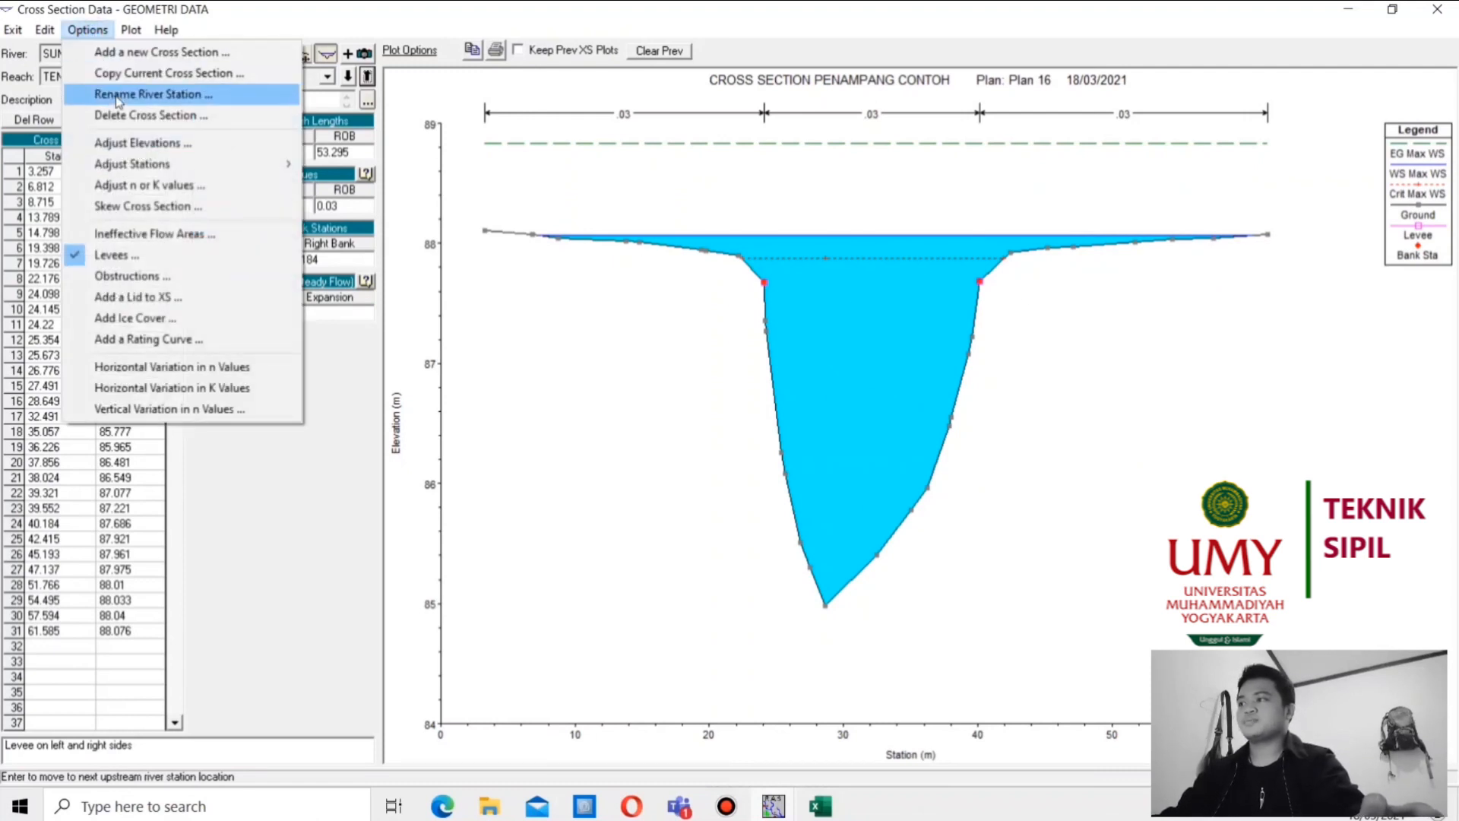
{"action": "left_click", "coordinate": [118, 94]}
{"action": "left_click", "coordinate": [759, 475]}
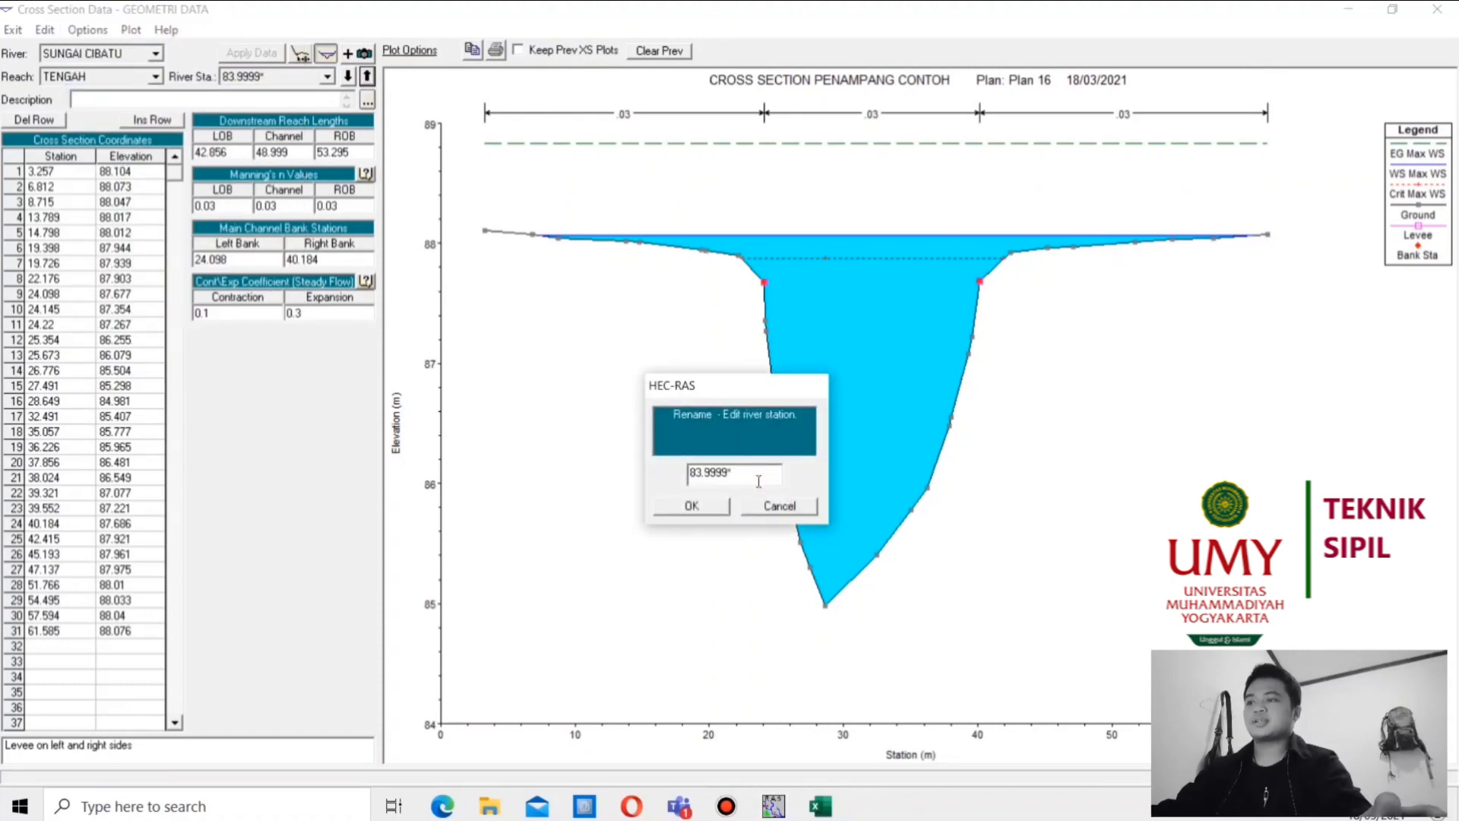
{"action": "left_click", "coordinate": [691, 506]}
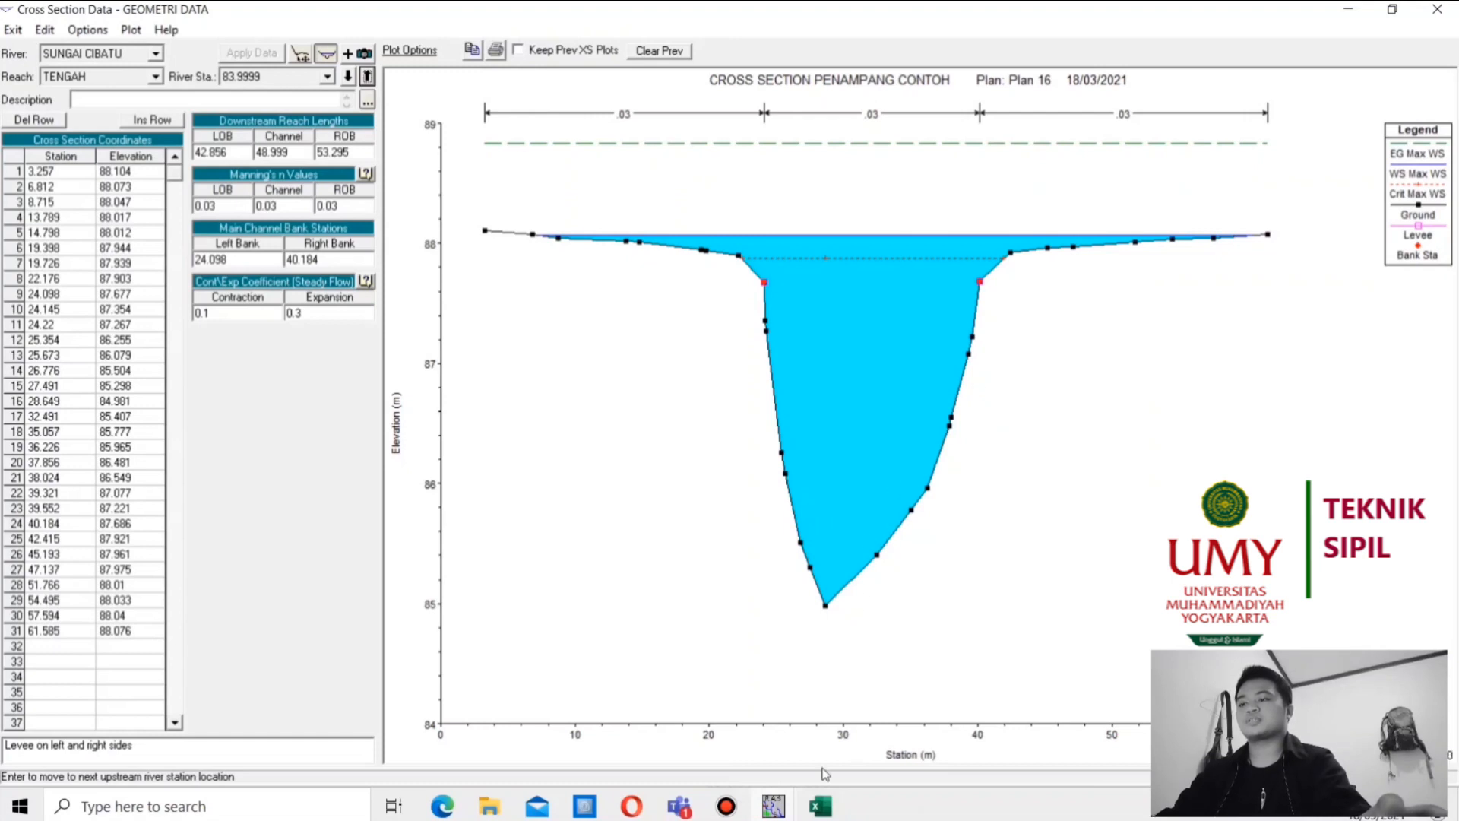
Check the freeboard formula in cell B4 of the Excel sheet and return to the Cross Section Data window
{"action": "left_click", "coordinate": [820, 806]}
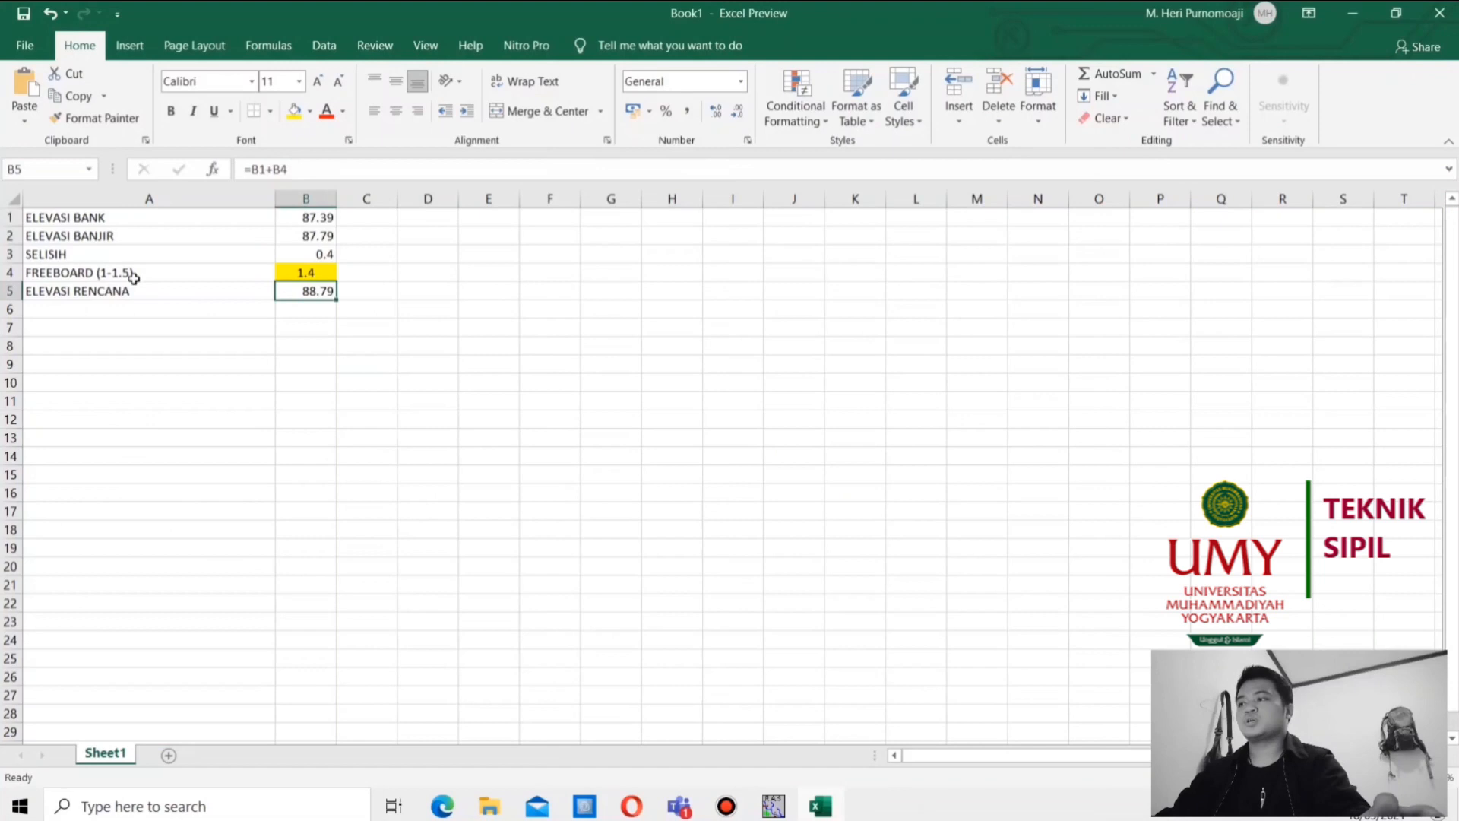
{"action": "left_click", "coordinate": [296, 276]}
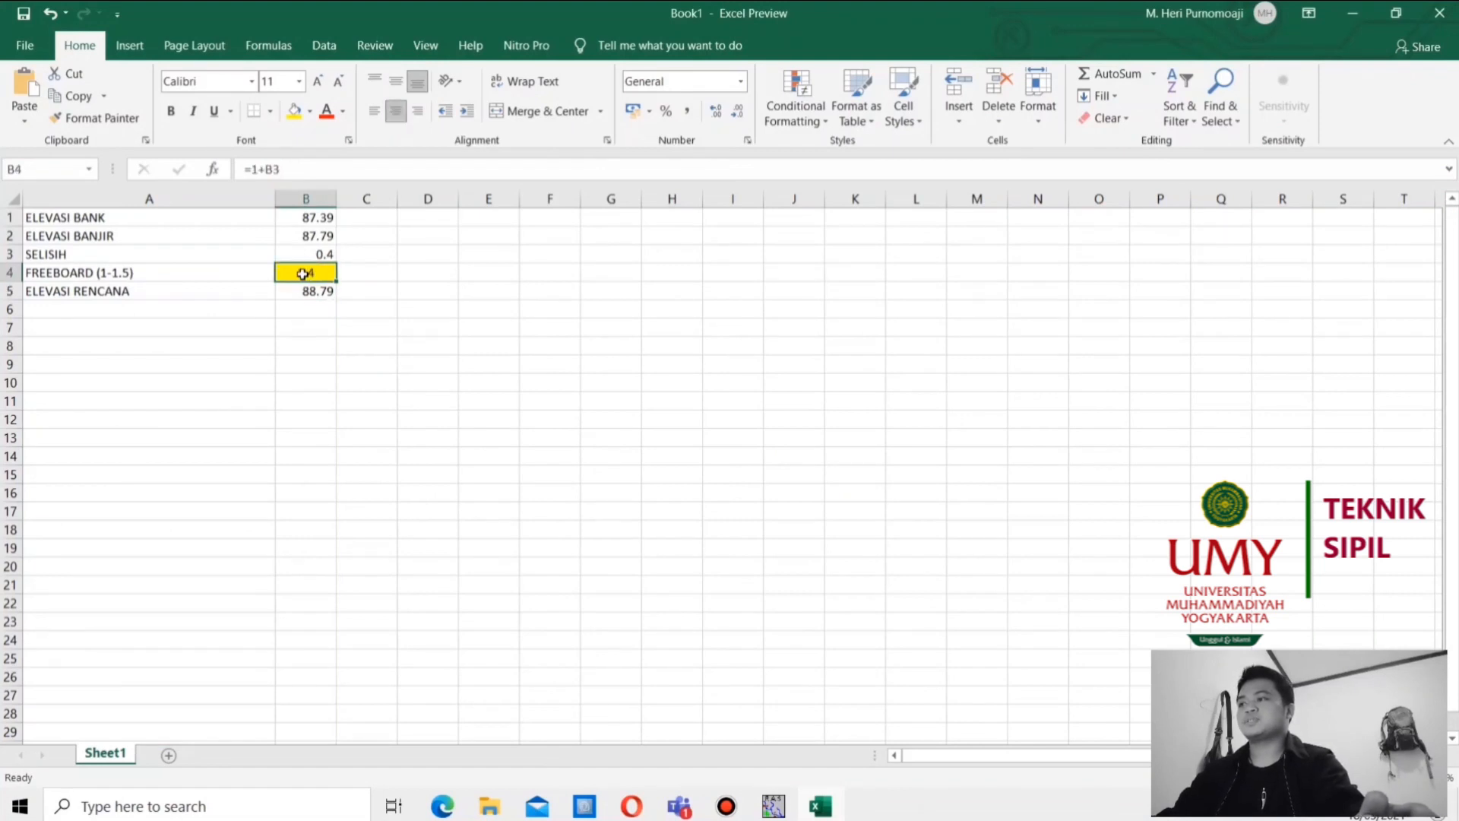
{"action": "left_click", "coordinate": [825, 807]}
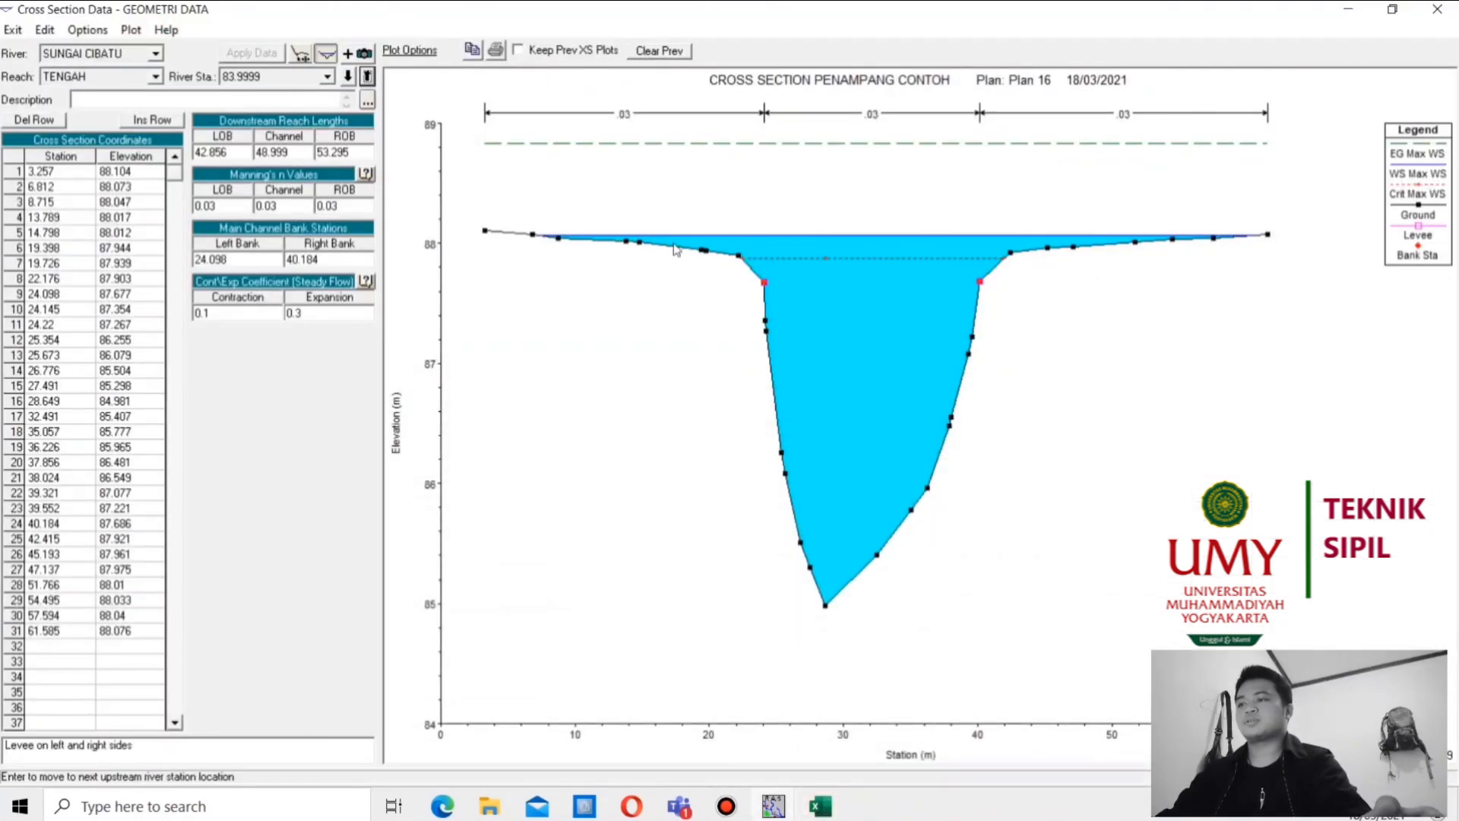
Open station 83.9999 in the Graphic XS Editor and delete the ground points on the right channel slope below the bank station
{"action": "left_click", "coordinate": [301, 55]}
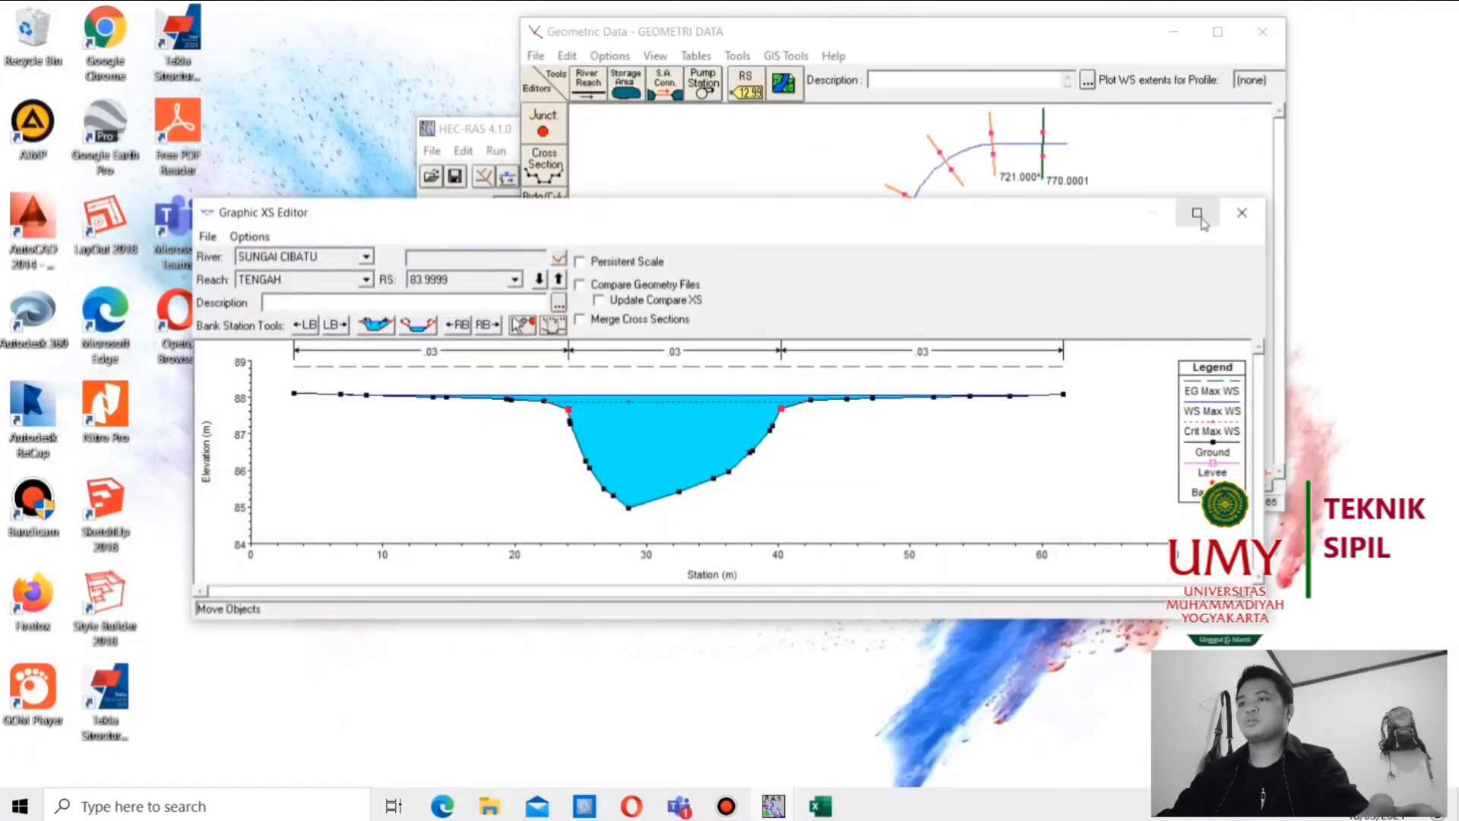
{"action": "left_click", "coordinate": [1198, 215]}
{"action": "right_click", "coordinate": [909, 328]}
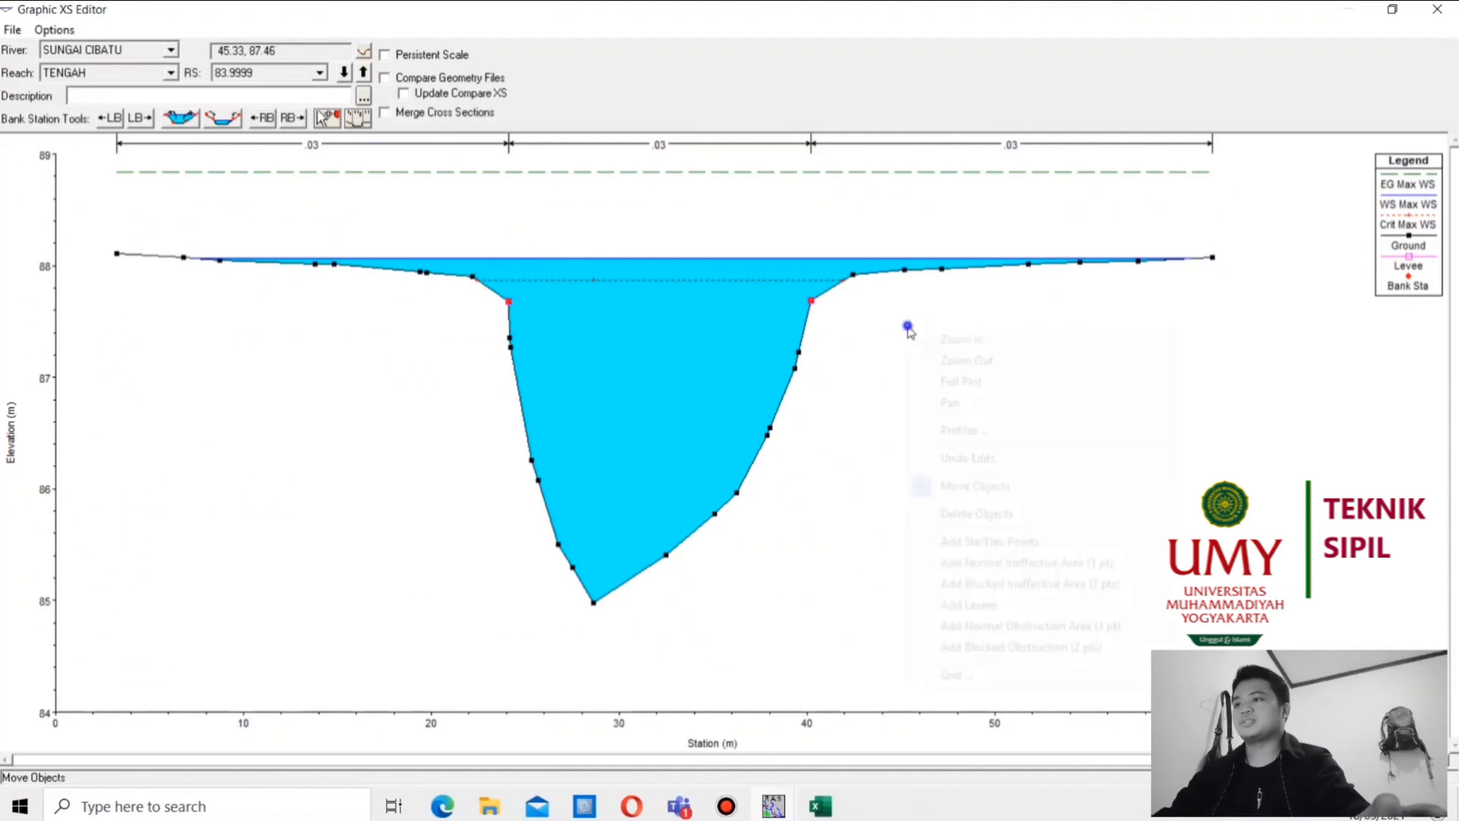
{"action": "left_click", "coordinate": [959, 515]}
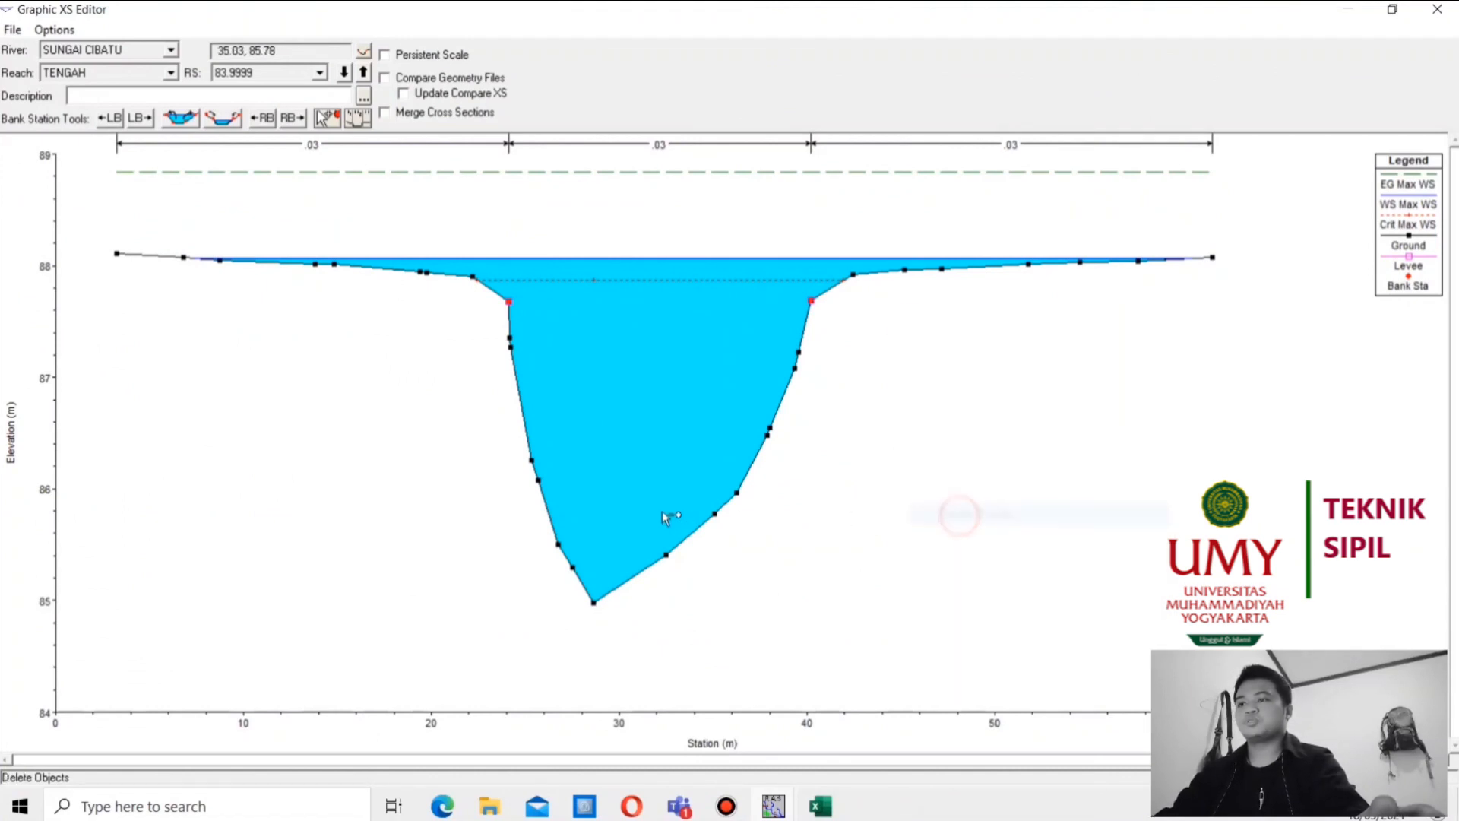
{"action": "left_click_drag", "start_coordinate": [653, 335], "coordinate": [874, 546]}
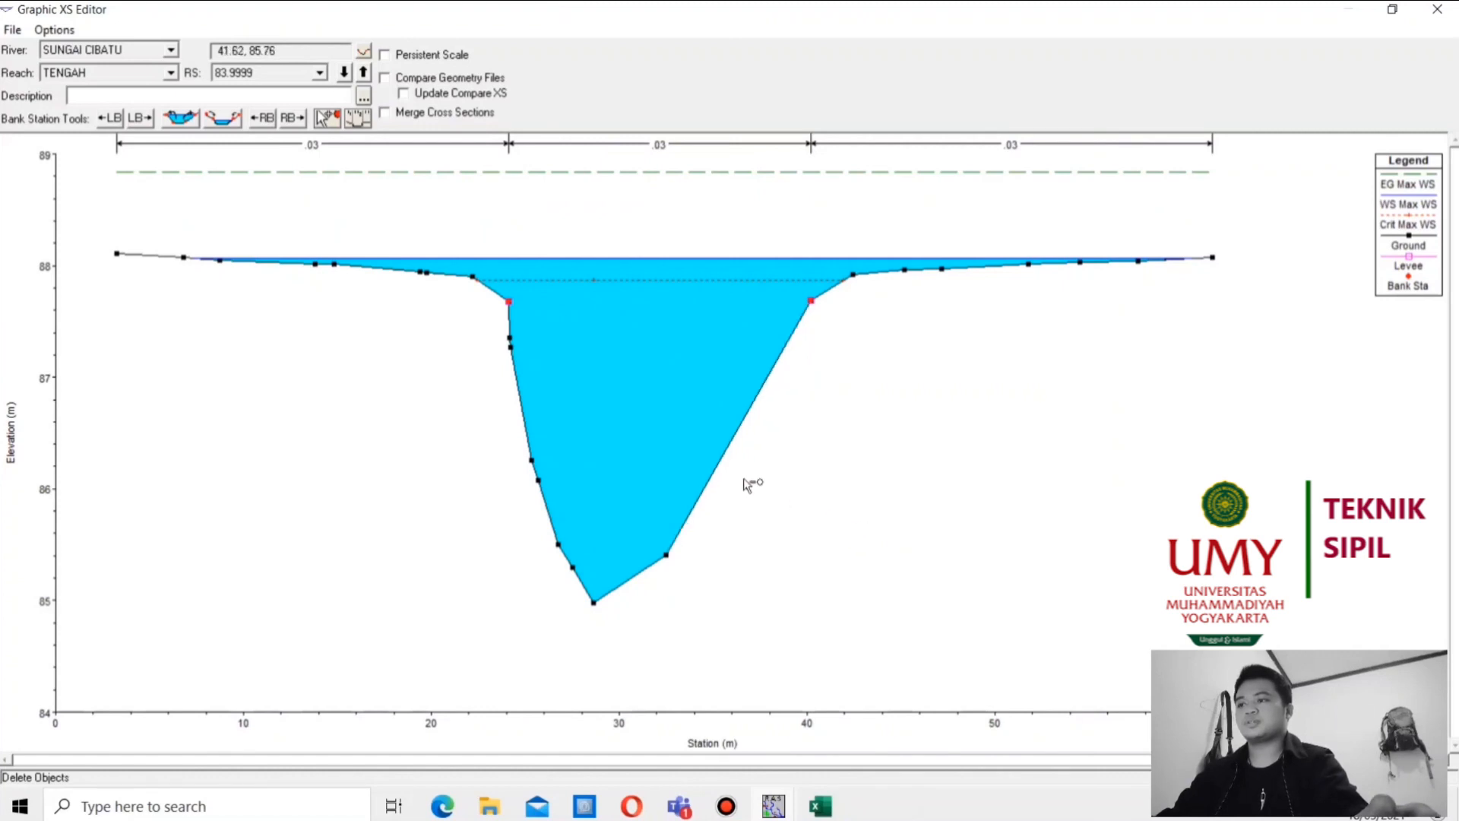
Delete the ground points on the left channel slope and add two ground points just outside each bank station
{"action": "left_click_drag", "start_coordinate": [490, 327], "coordinate": [591, 579]}
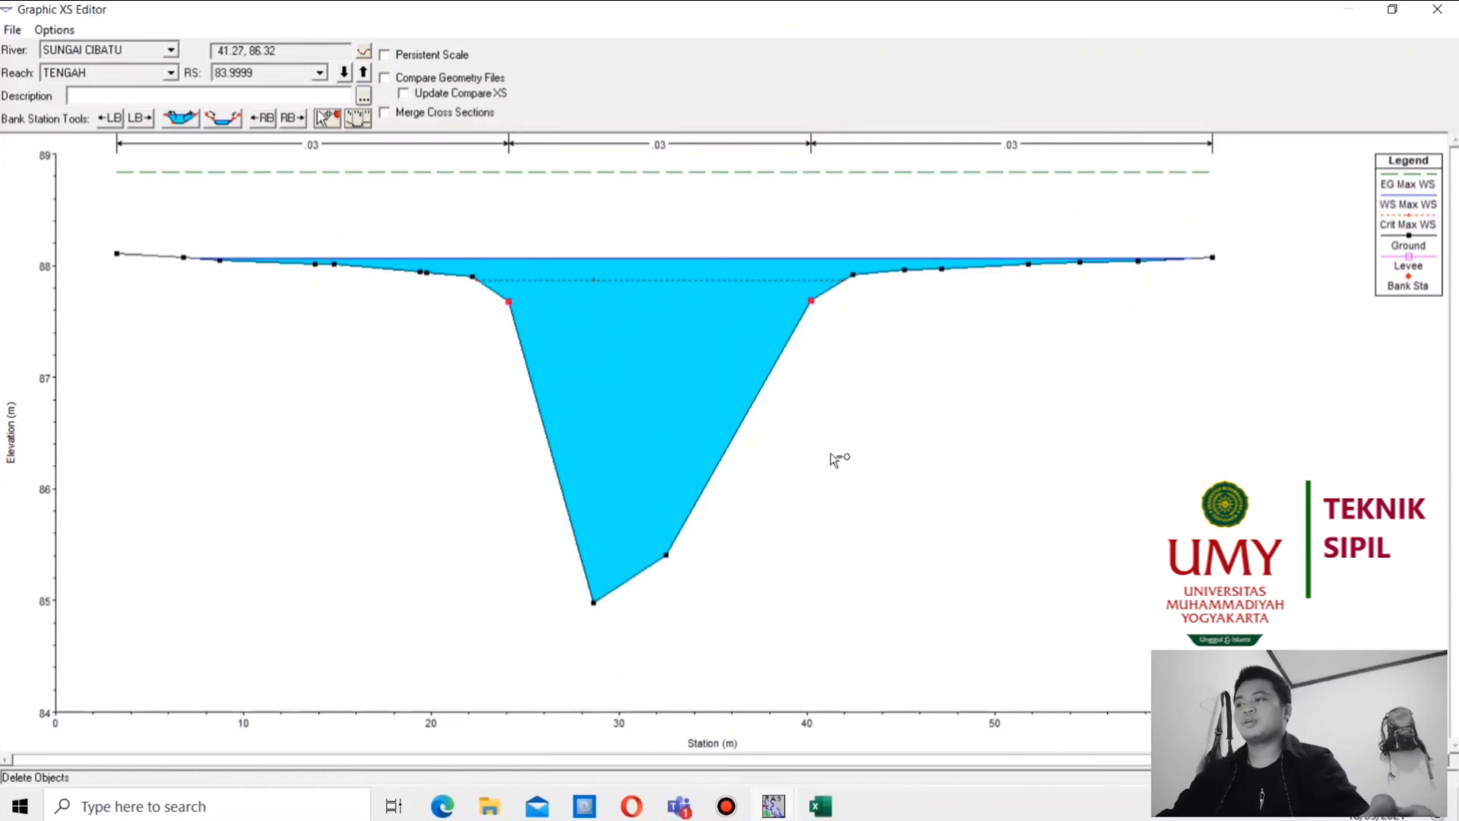
{"action": "right_click", "coordinate": [851, 403]}
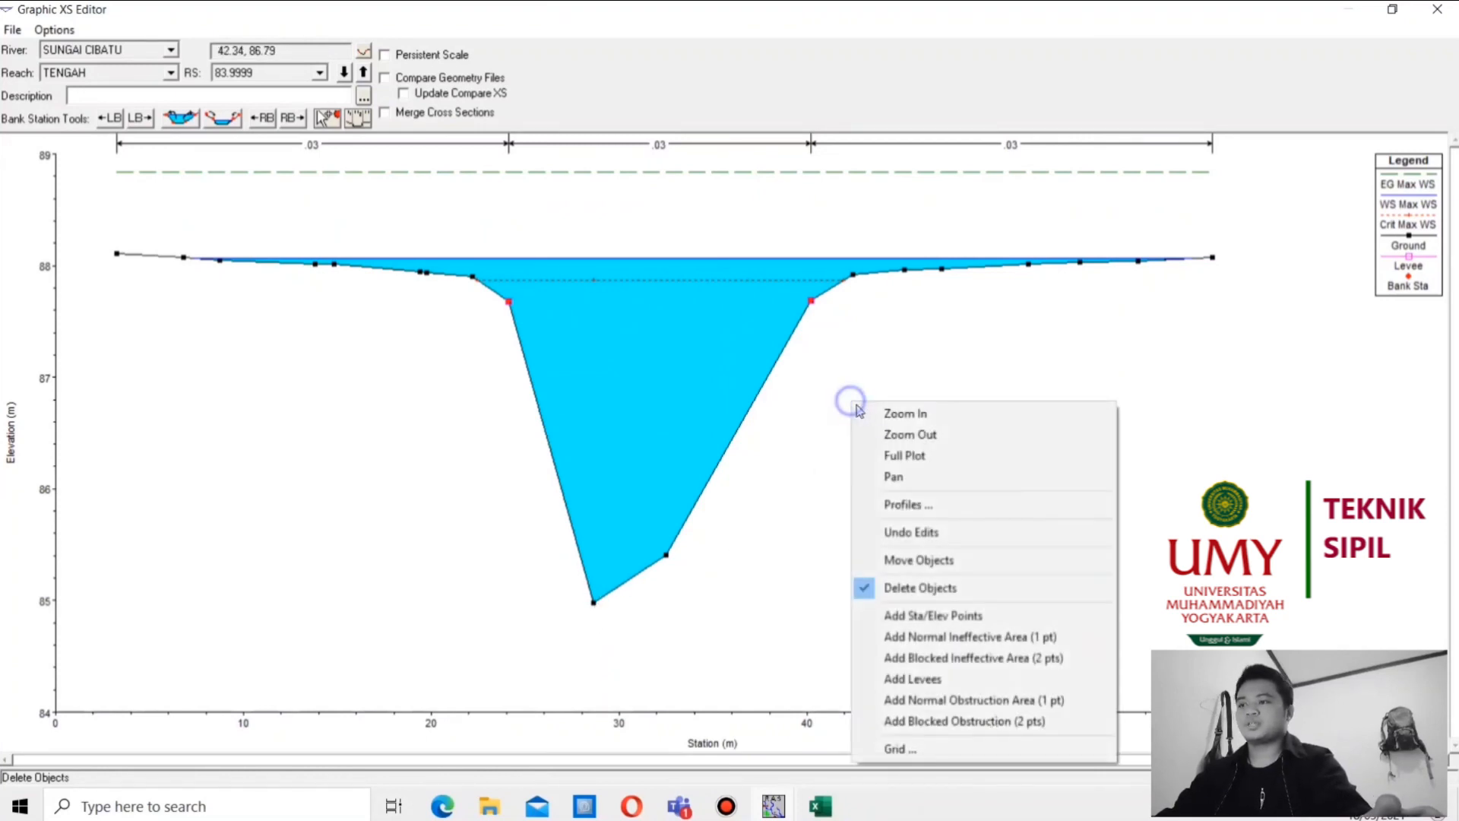
{"action": "left_click", "coordinate": [907, 615]}
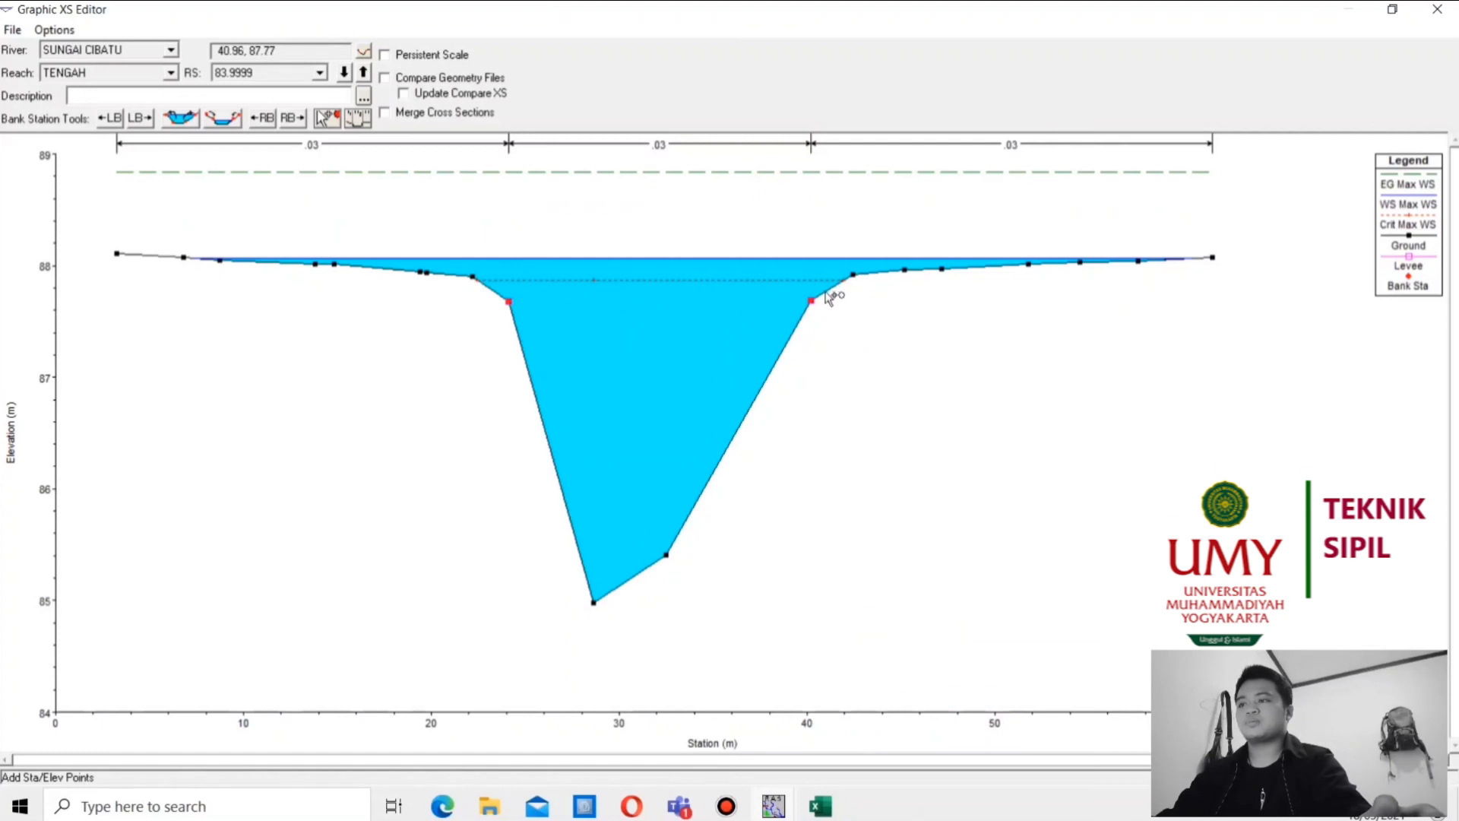
{"action": "left_click", "coordinate": [825, 291]}
{"action": "left_click", "coordinate": [836, 287]}
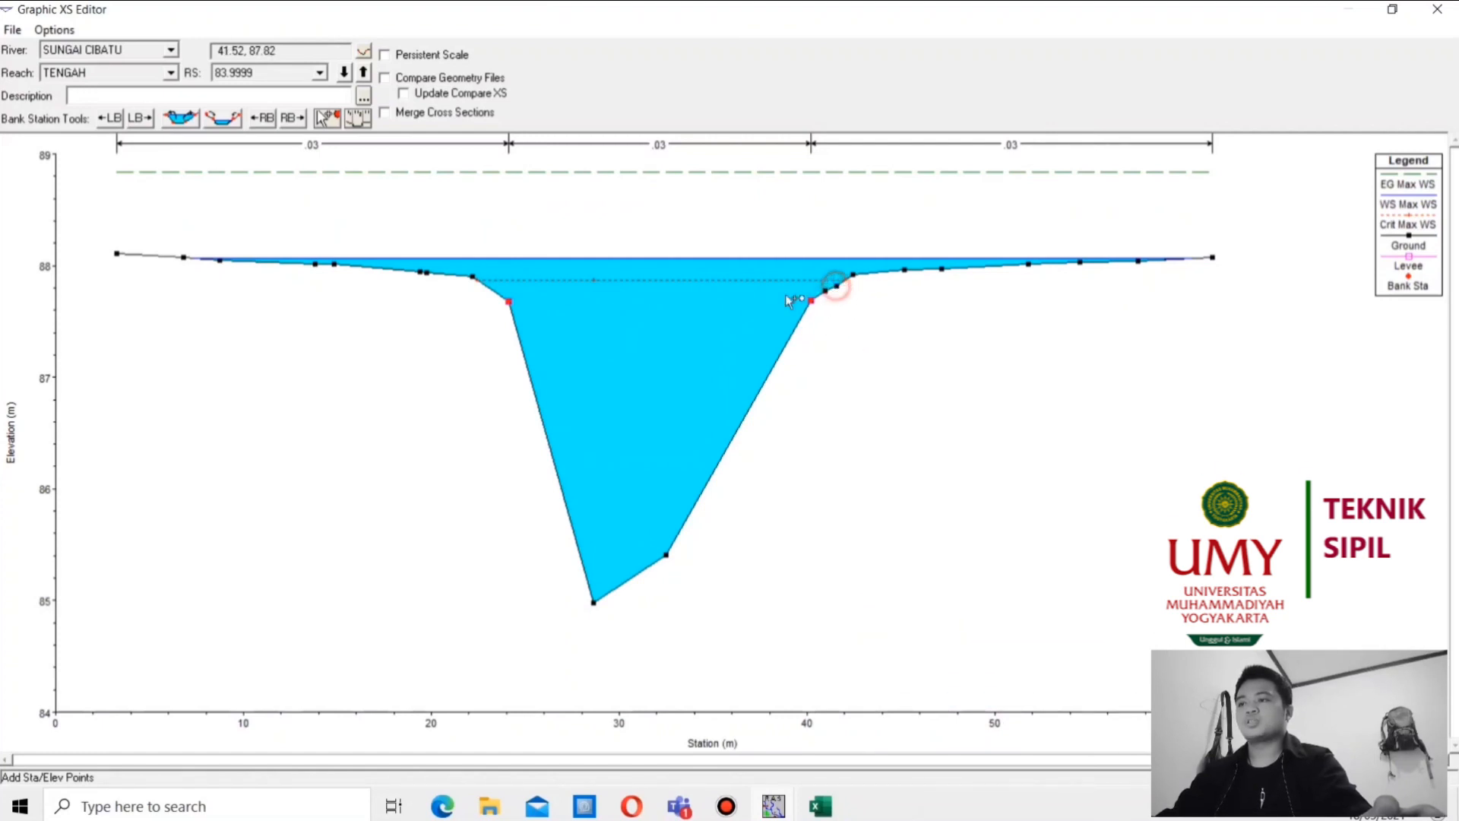
{"action": "left_click", "coordinate": [495, 294]}
{"action": "left_click", "coordinate": [481, 287]}
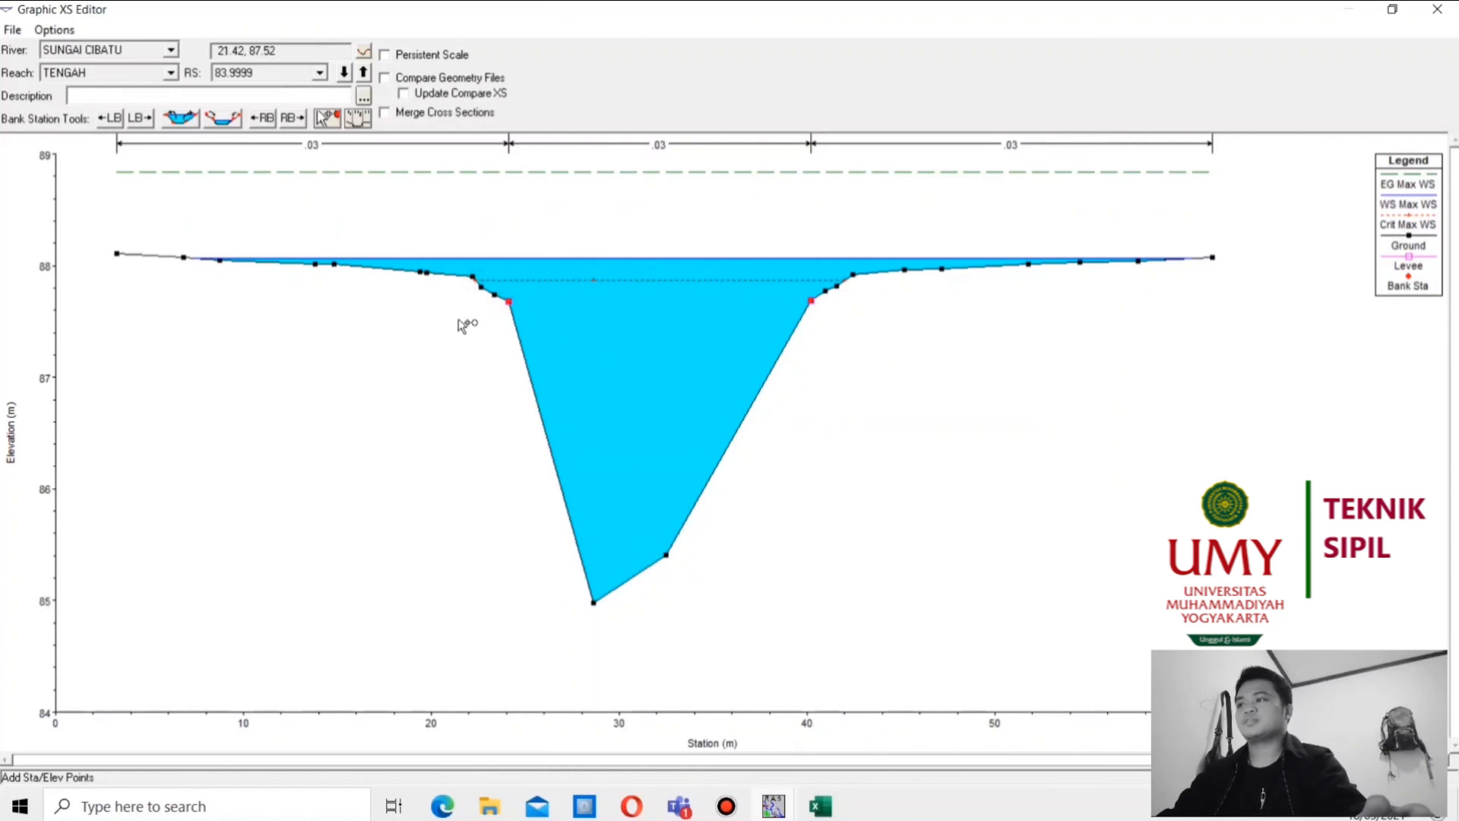
Close the Graphic XS Editor and open the Cross Section Data window for station 83.9999
{"action": "left_click", "coordinate": [1436, 10]}
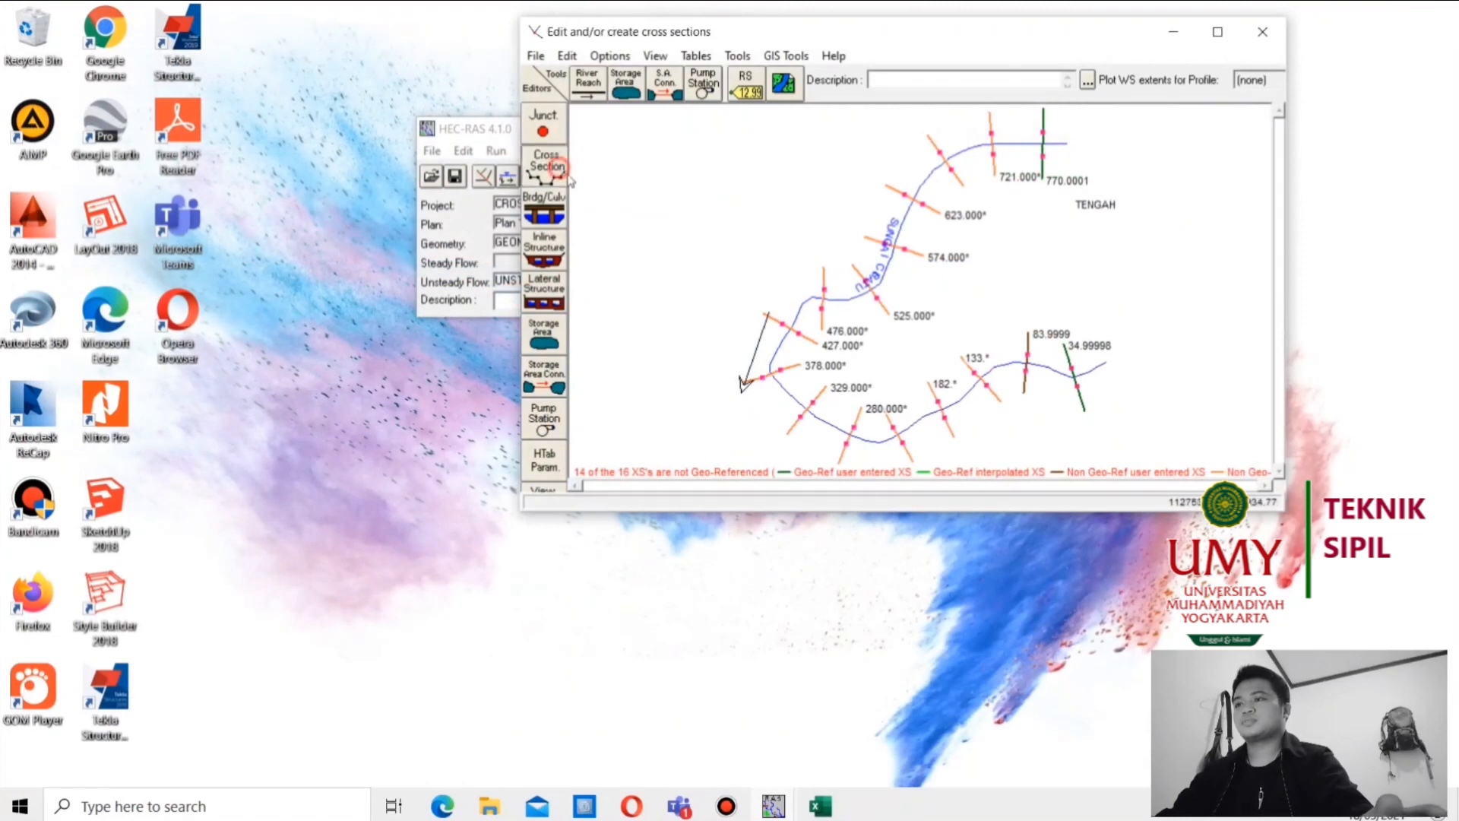
{"action": "left_click", "coordinate": [544, 166]}
{"action": "left_click", "coordinate": [1386, 12]}
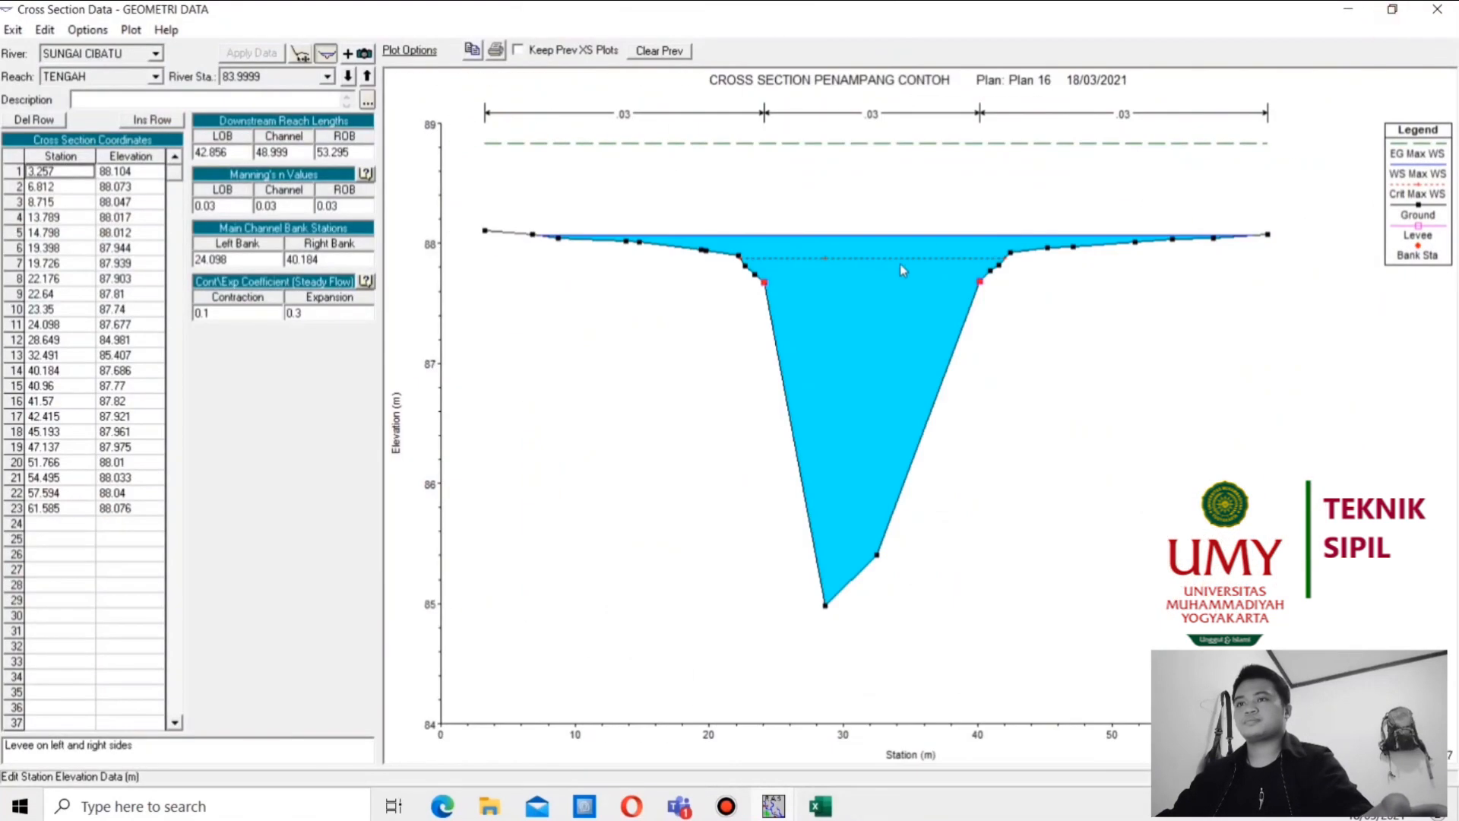
Copy the left bank's station value from row 11 into row 10, making it 24.098
{"action": "left_click", "coordinate": [765, 286]}
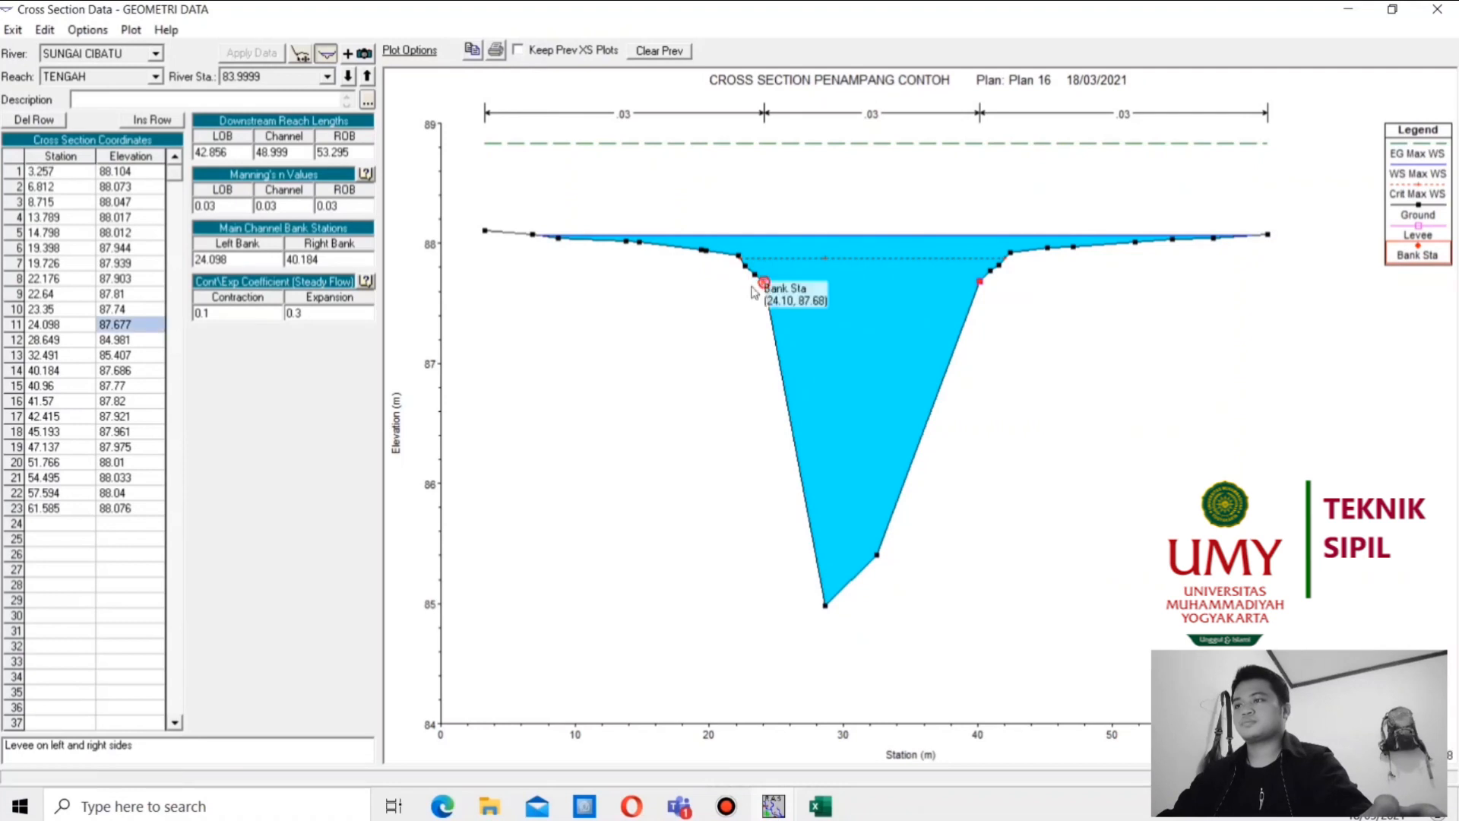
{"action": "left_click", "coordinate": [46, 325]}
{"action": "key", "text": "ctrl+c"}
{"action": "double_click", "coordinate": [59, 310]}
{"action": "left_click_drag", "start_coordinate": [62, 309], "coordinate": [2, 306]}
{"action": "key", "text": "ctrl+v"}
Set the station values in rows 9 and 8 to 23.098
{"action": "double_click", "coordinate": [59, 296]}
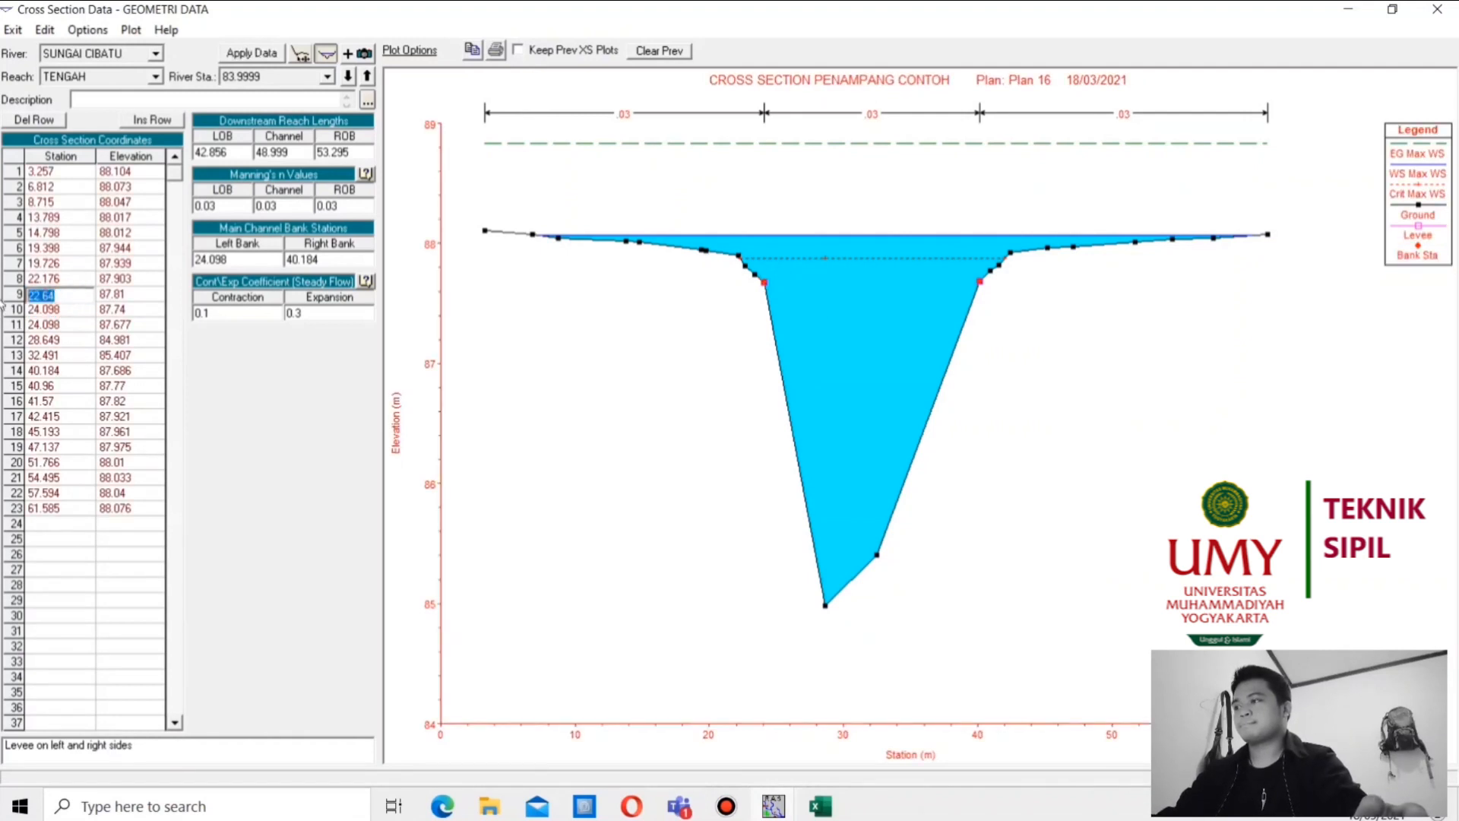
{"action": "key", "text": "ctrl+v"}
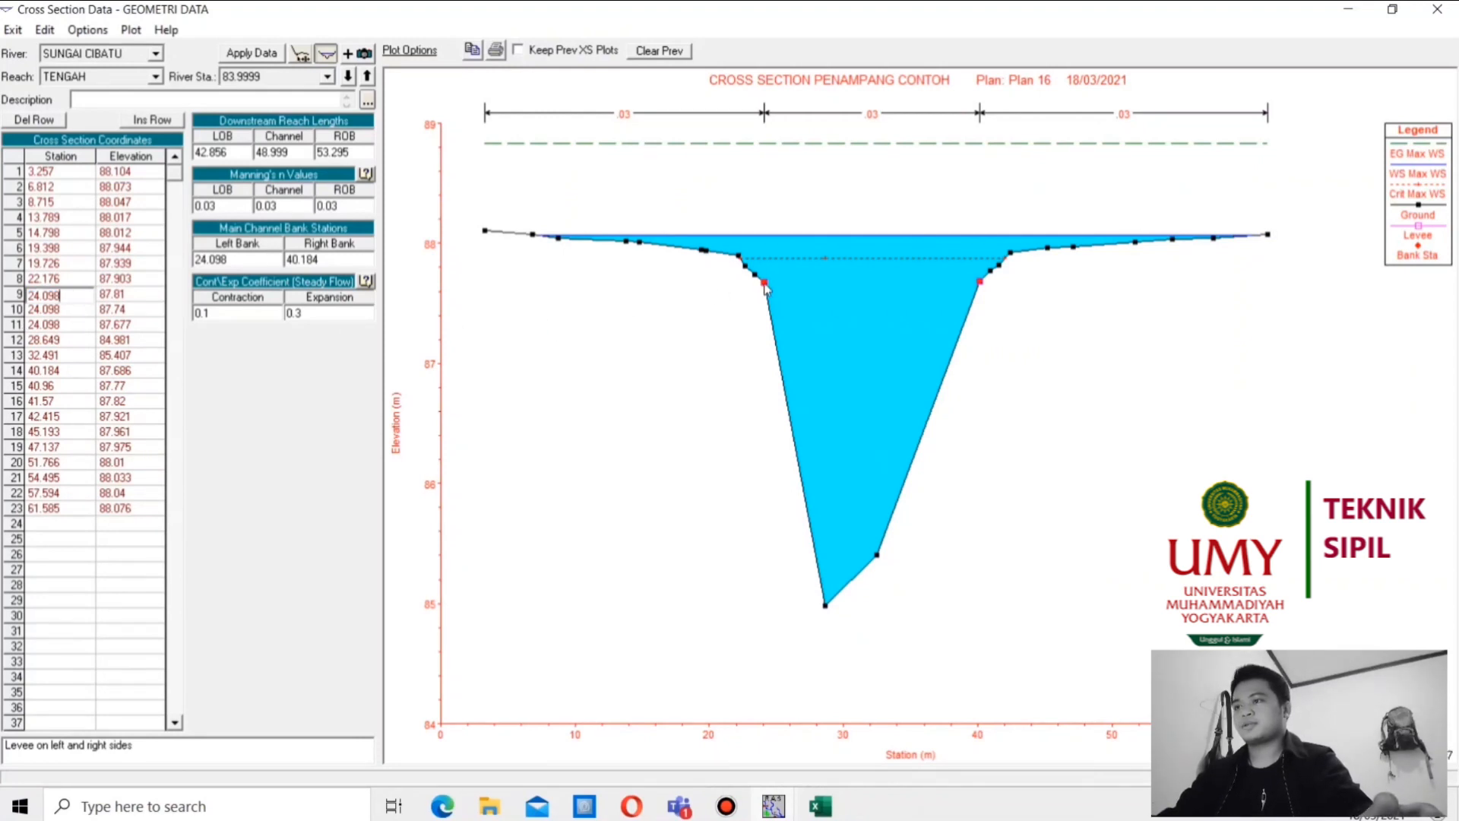
{"action": "mouse_move", "coordinate": [772, 290]}
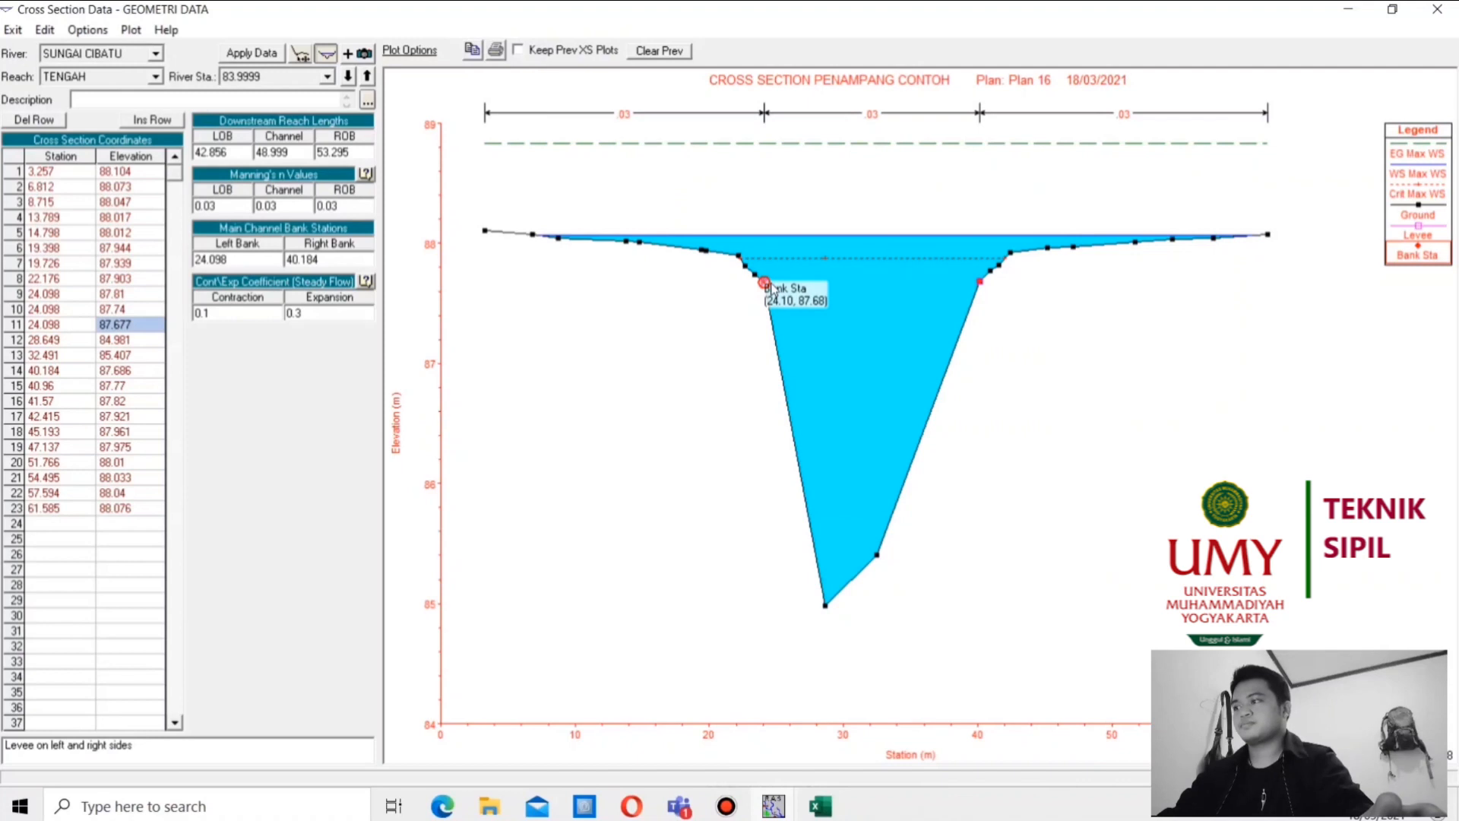
{"action": "left_click", "coordinate": [60, 295]}
{"action": "left_click", "coordinate": [42, 296]}
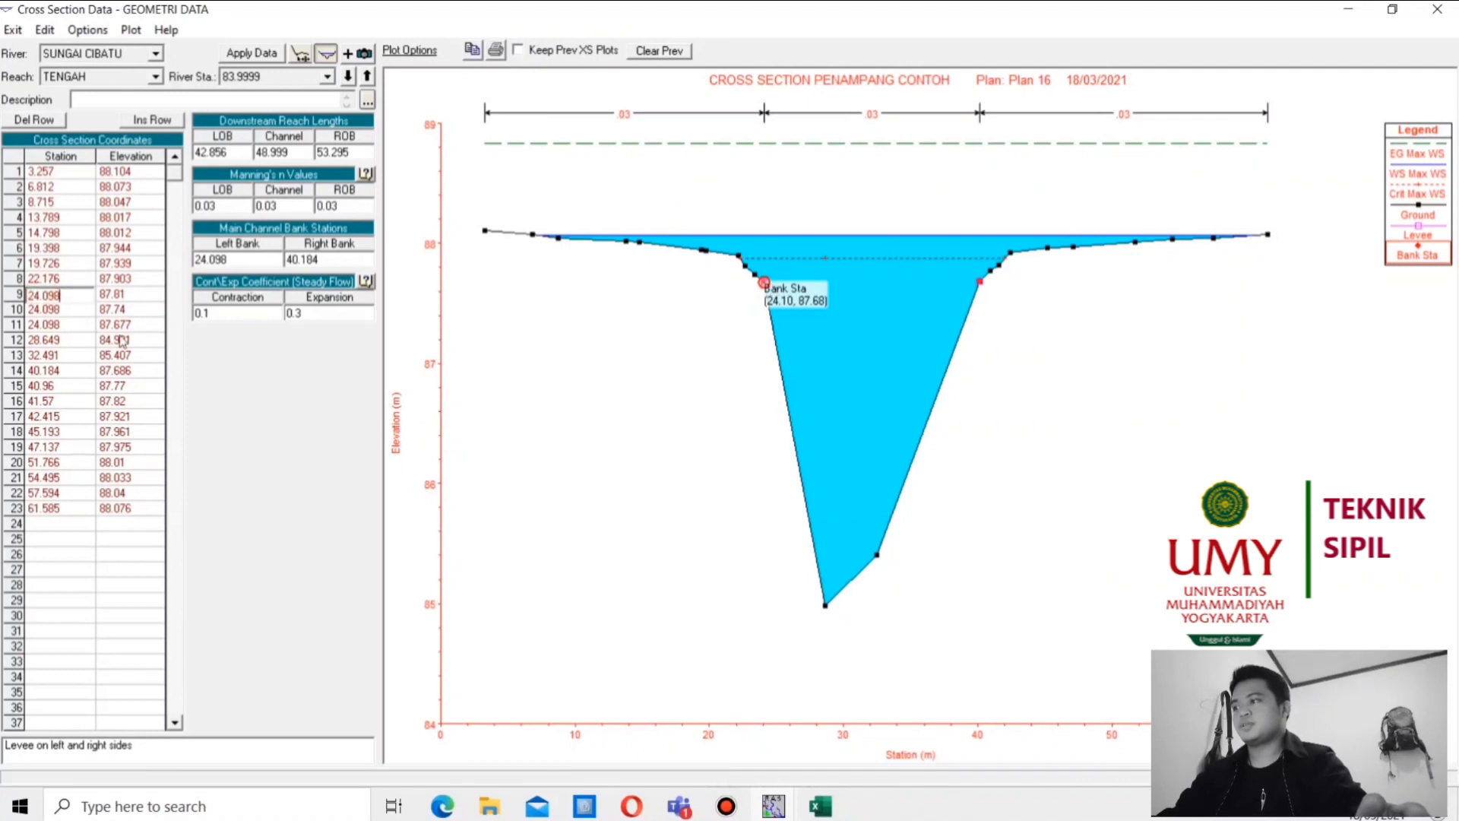
{"action": "left_click", "coordinate": [43, 296]}
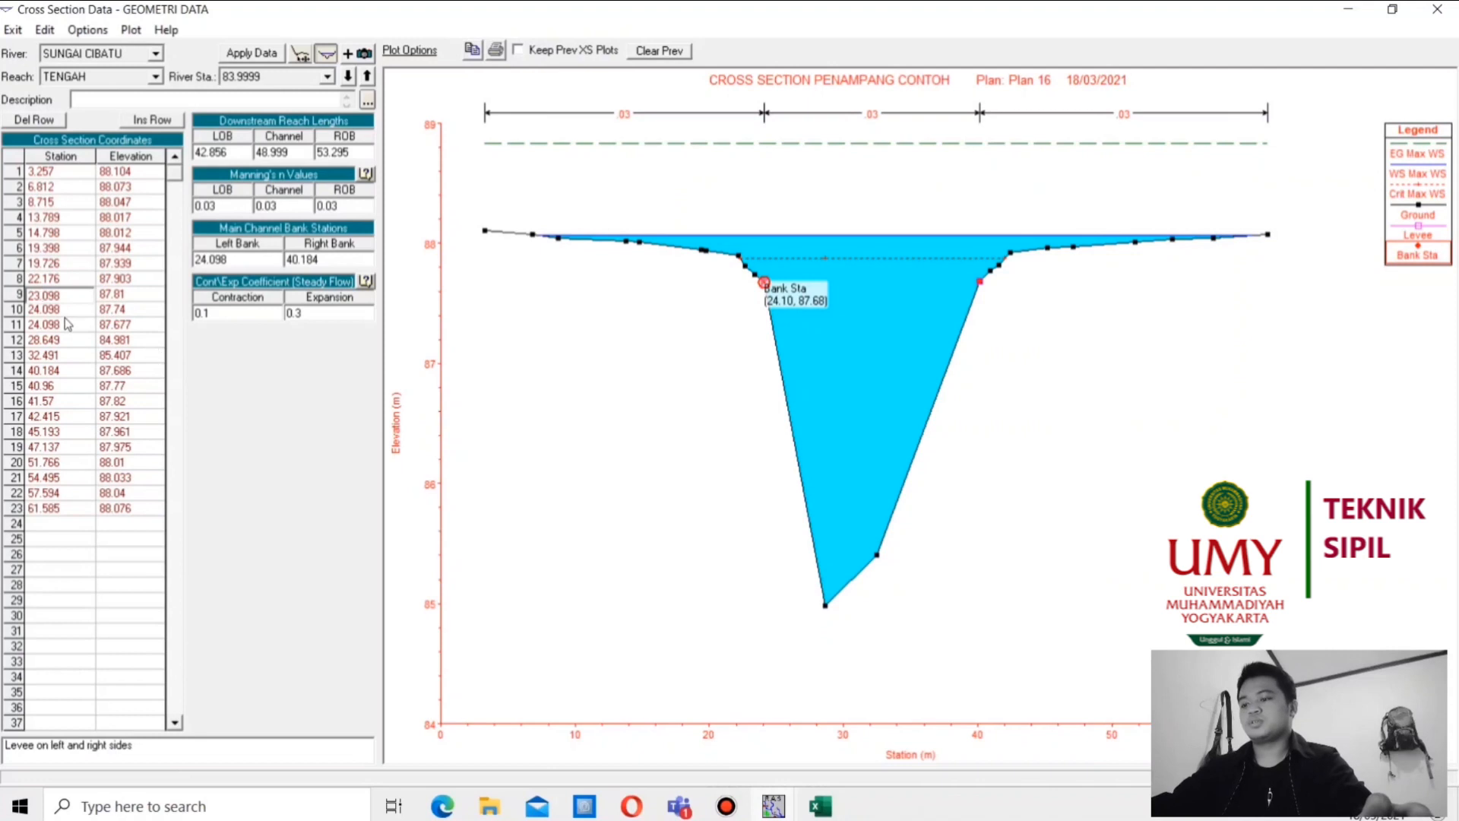
{"action": "left_click_drag", "start_coordinate": [69, 296], "coordinate": [3, 286]}
{"action": "double_click", "coordinate": [70, 280]}
{"action": "type", "text": "23.098"}
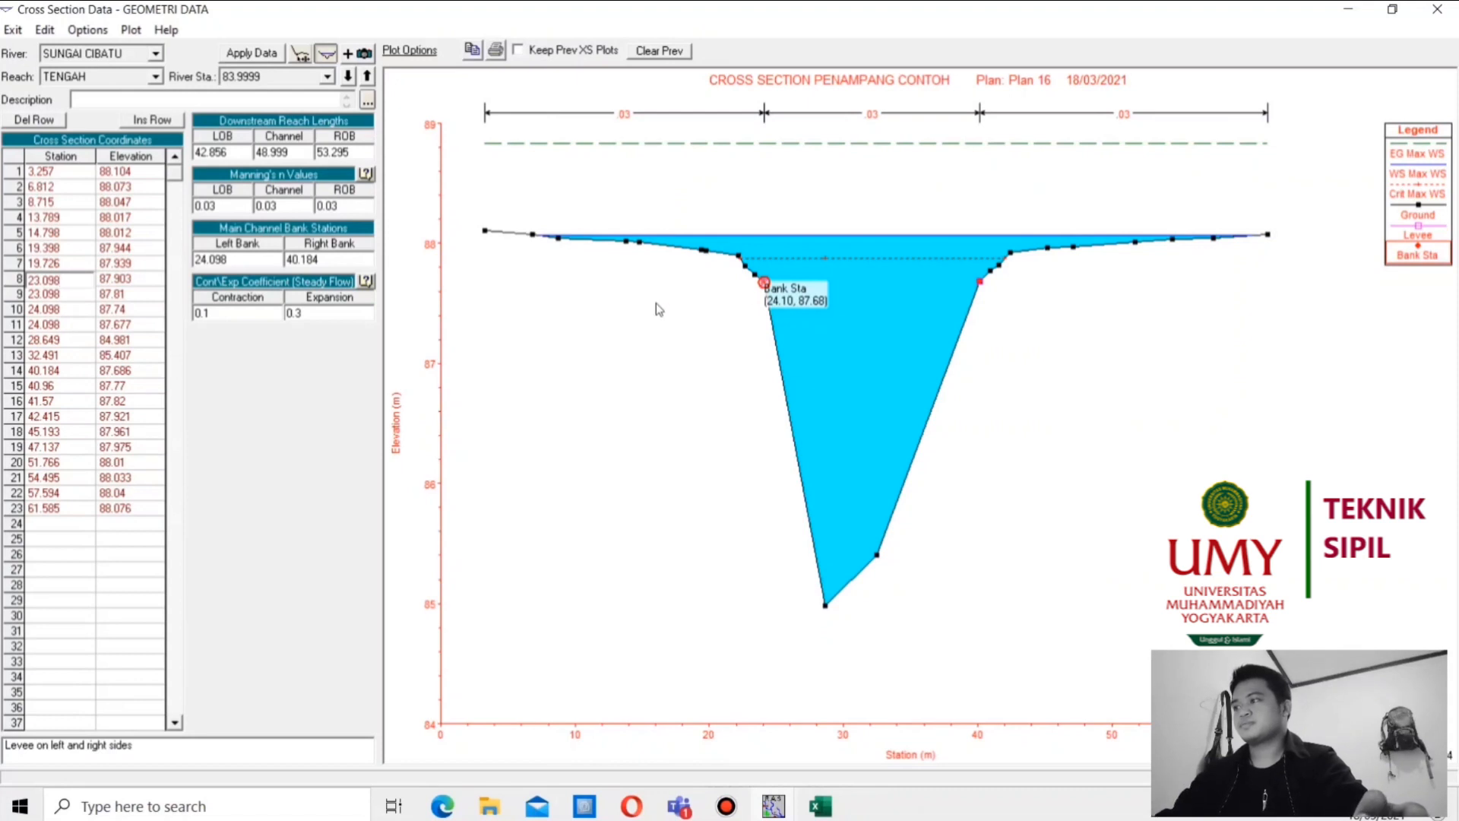
Copy the left bank elevation 87.677 from row 11 into cell B6 of the Excel sheet
{"action": "left_click", "coordinate": [765, 283]}
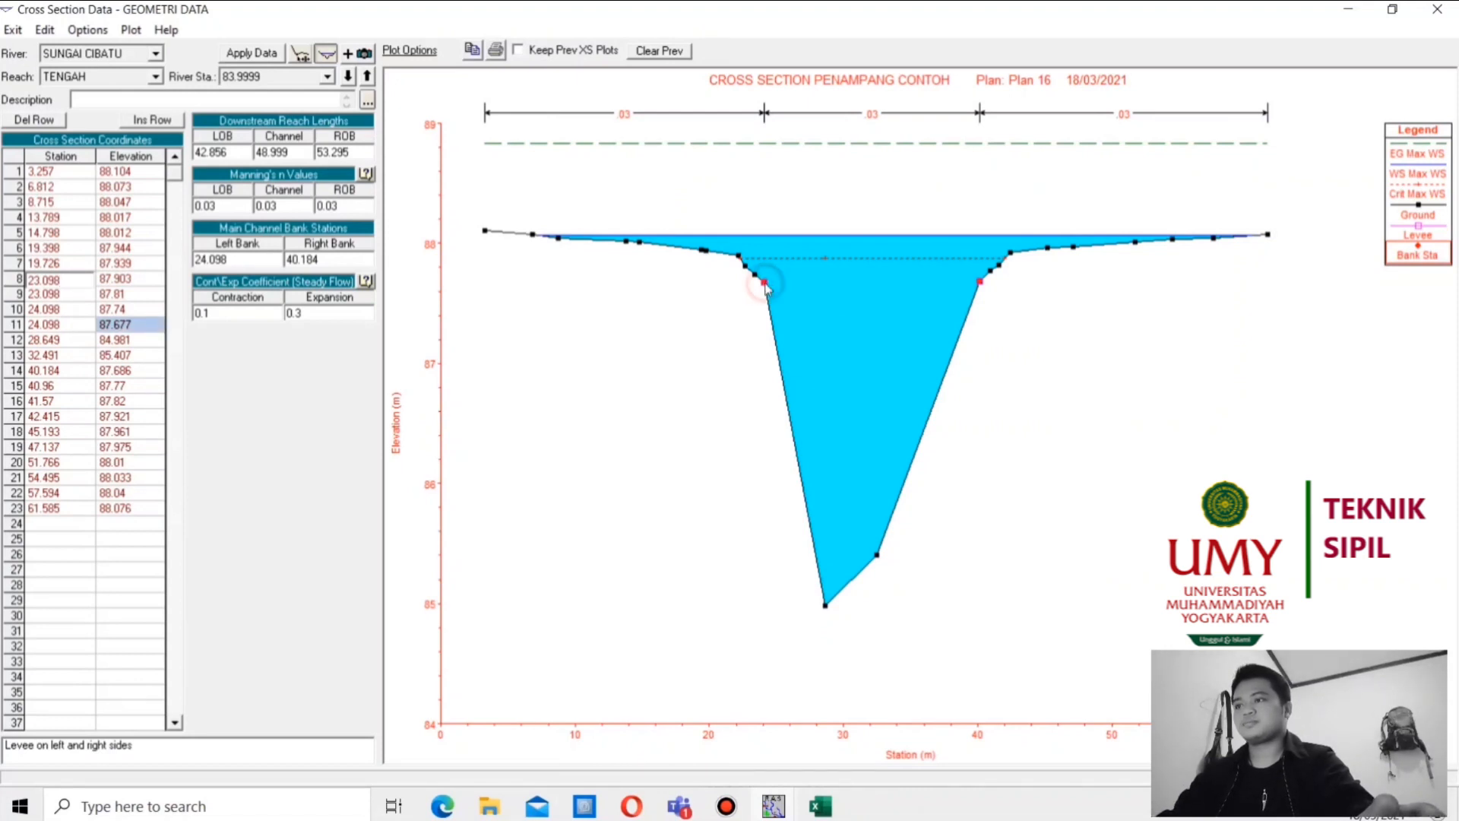
{"action": "left_click", "coordinate": [147, 324]}
{"action": "key", "text": "ctrl+c"}
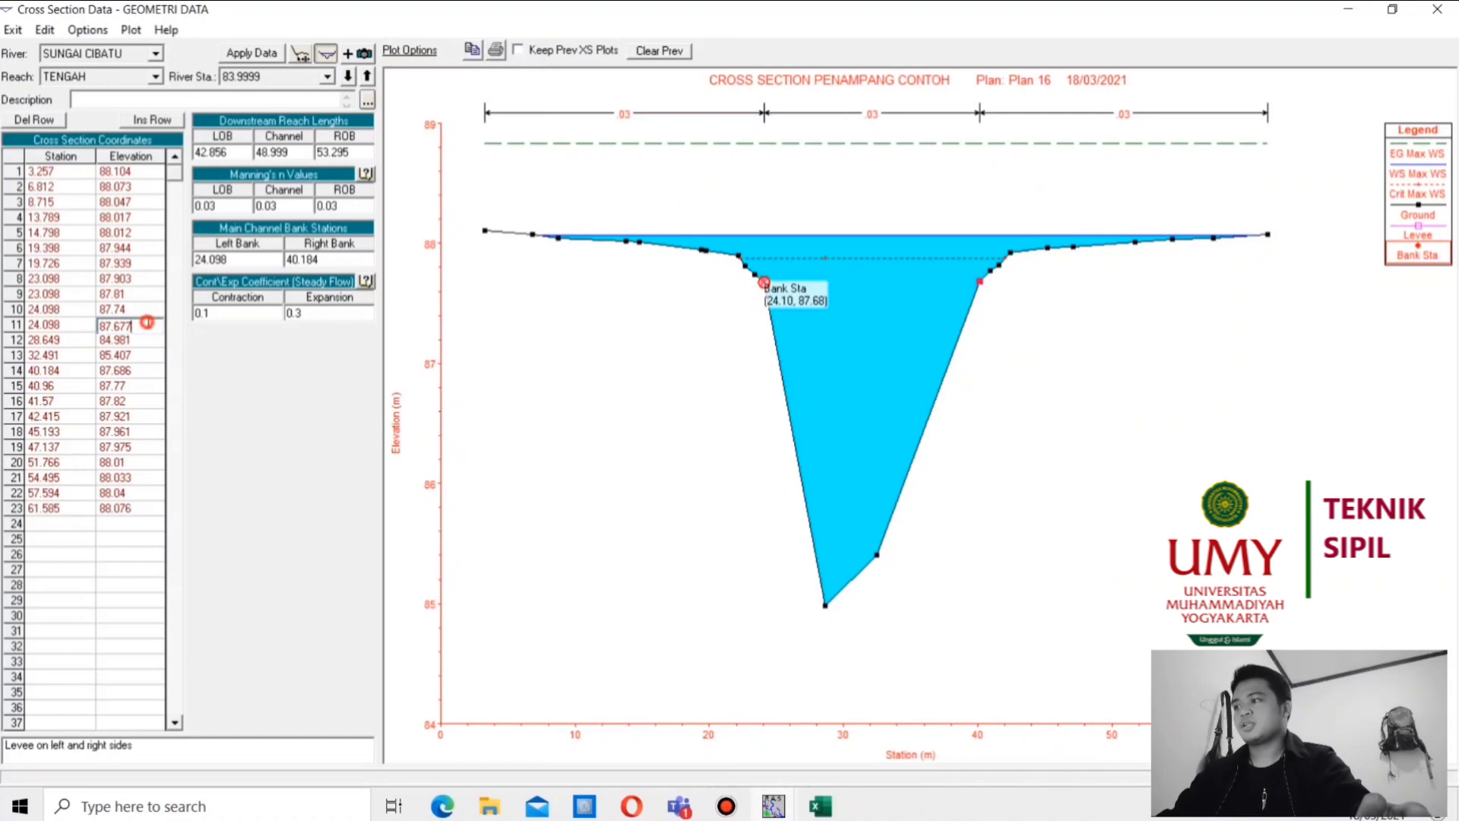
{"action": "left_click", "coordinate": [821, 806]}
{"action": "left_click", "coordinate": [306, 311]}
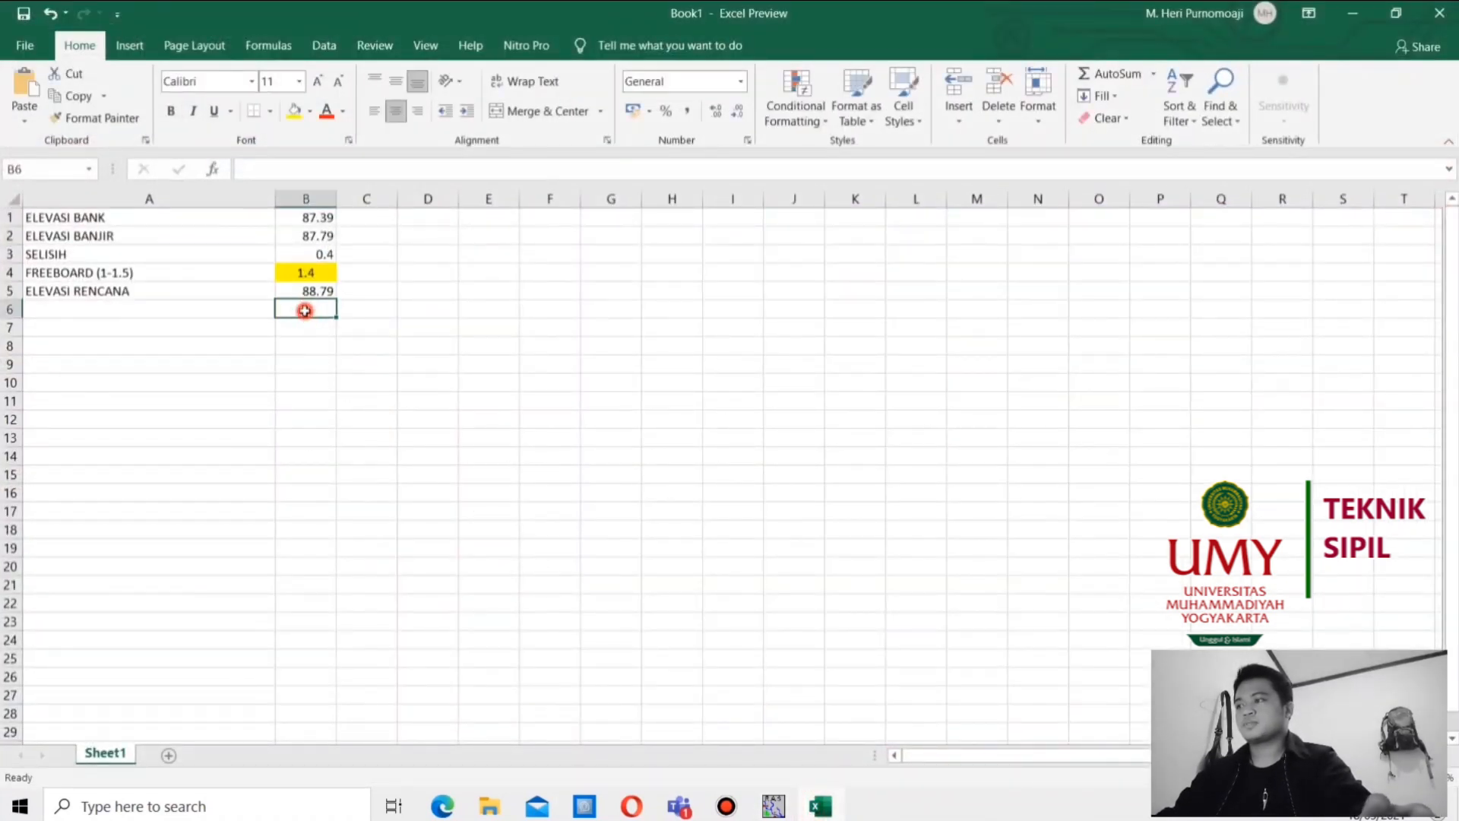
{"action": "key", "text": "ctrl+v"}
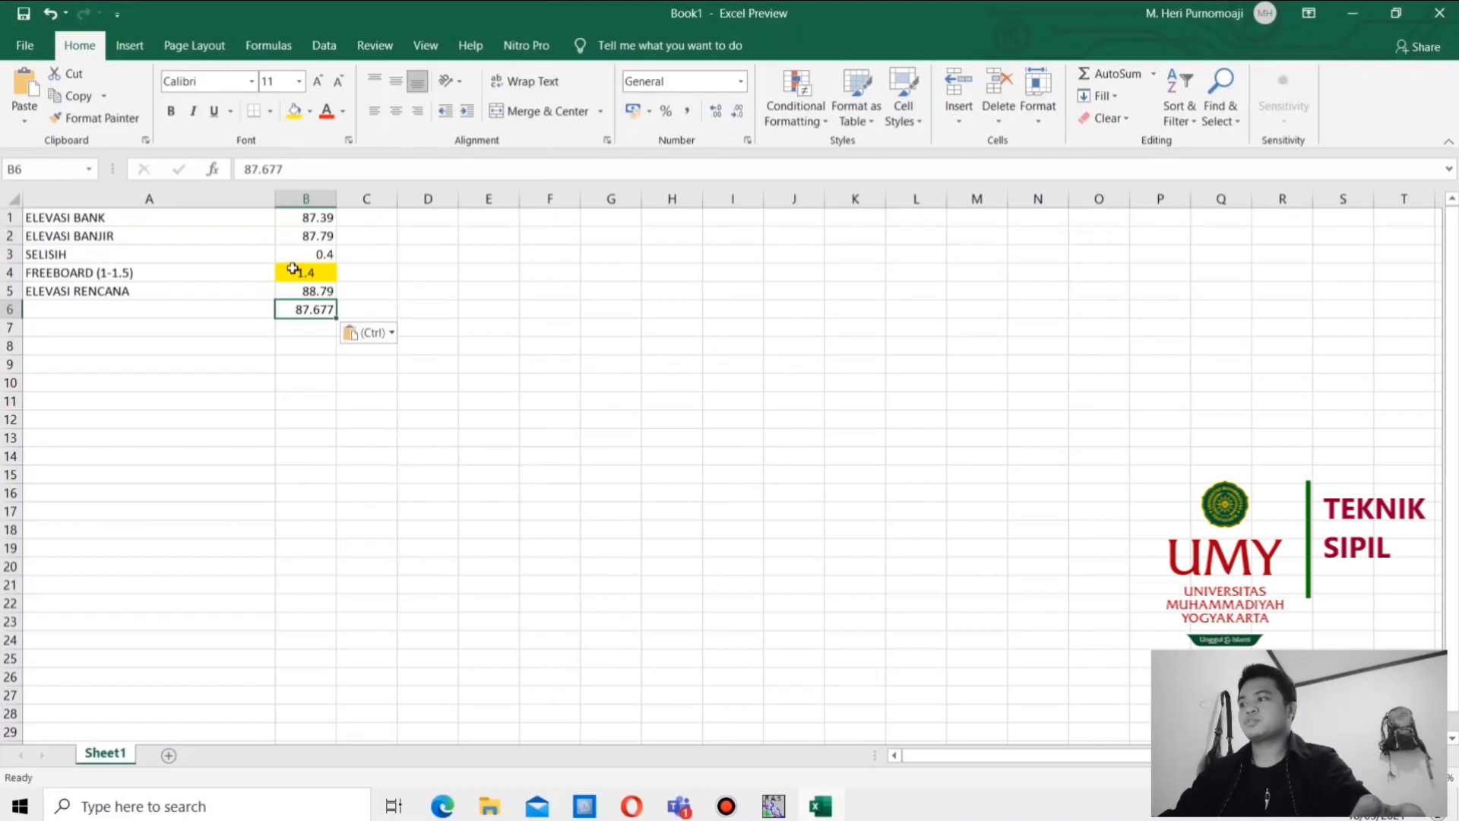
Change cell B6 to the formula =B4+87.677 to add the freeboard to the bank elevation
{"action": "left_click", "coordinate": [297, 311]}
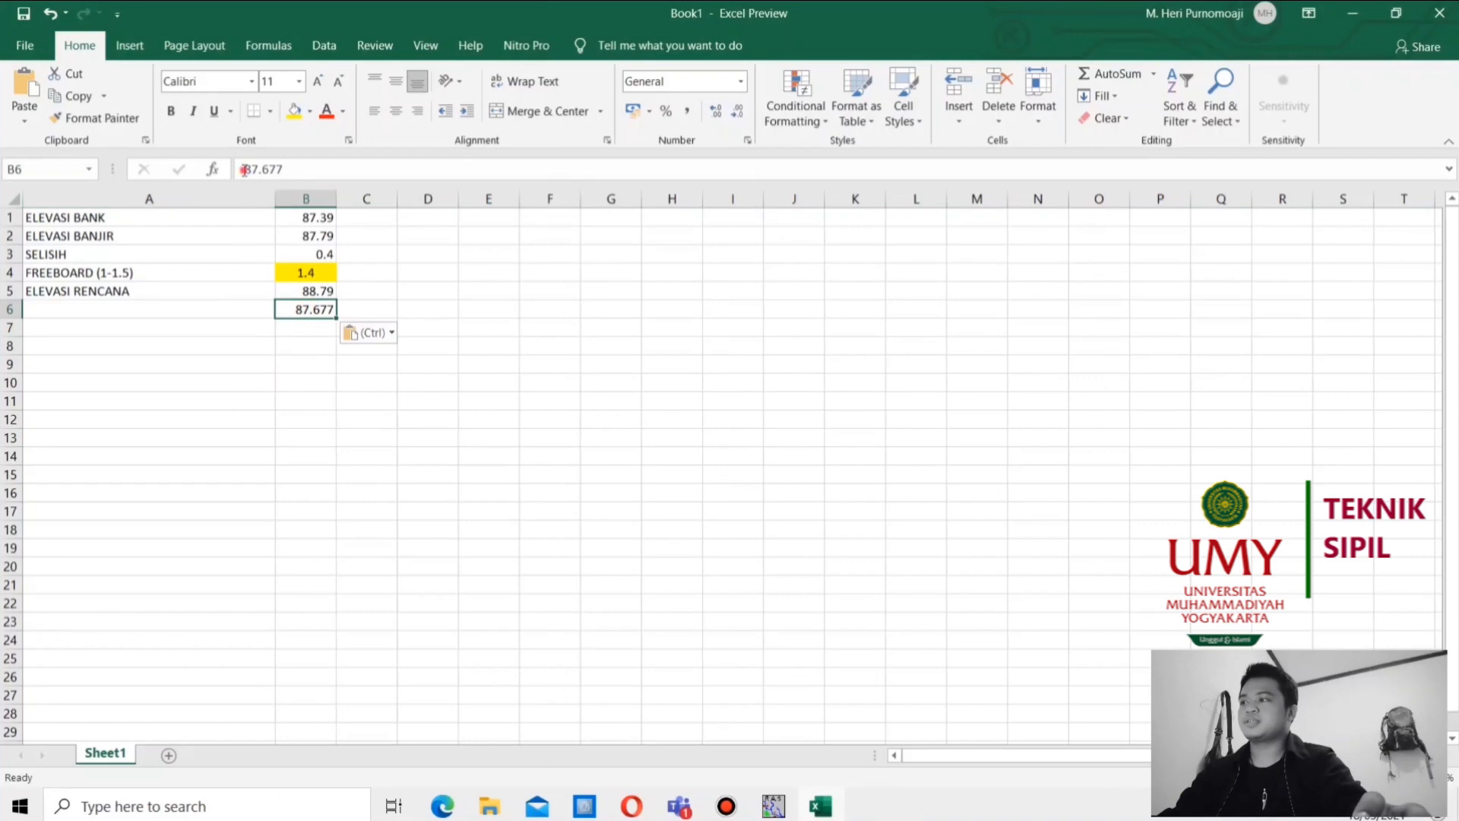
{"action": "left_click", "coordinate": [243, 169]}
{"action": "type", "text": "="}
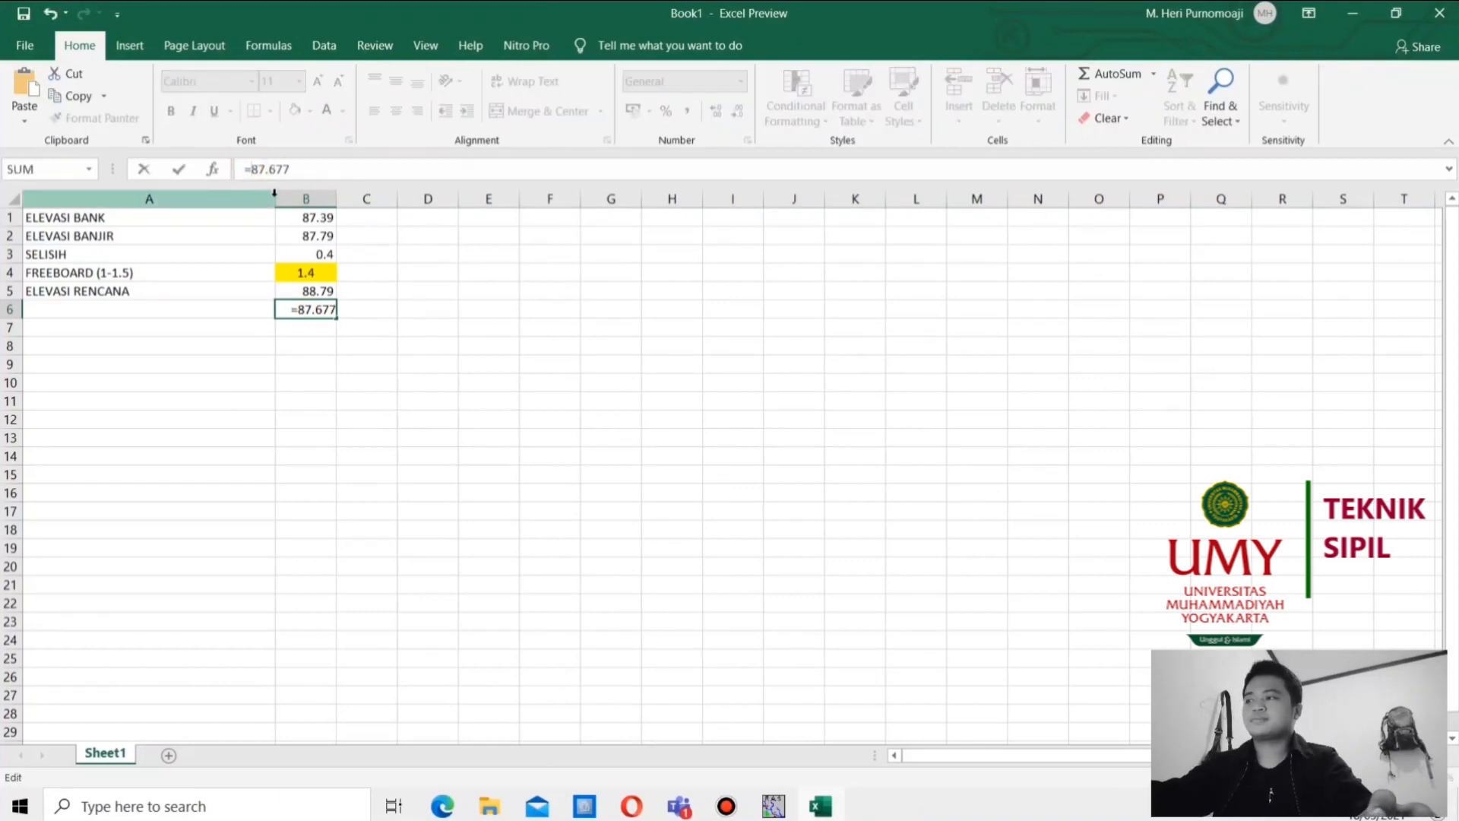
{"action": "left_click", "coordinate": [303, 272]}
{"action": "type", "text": "+"}
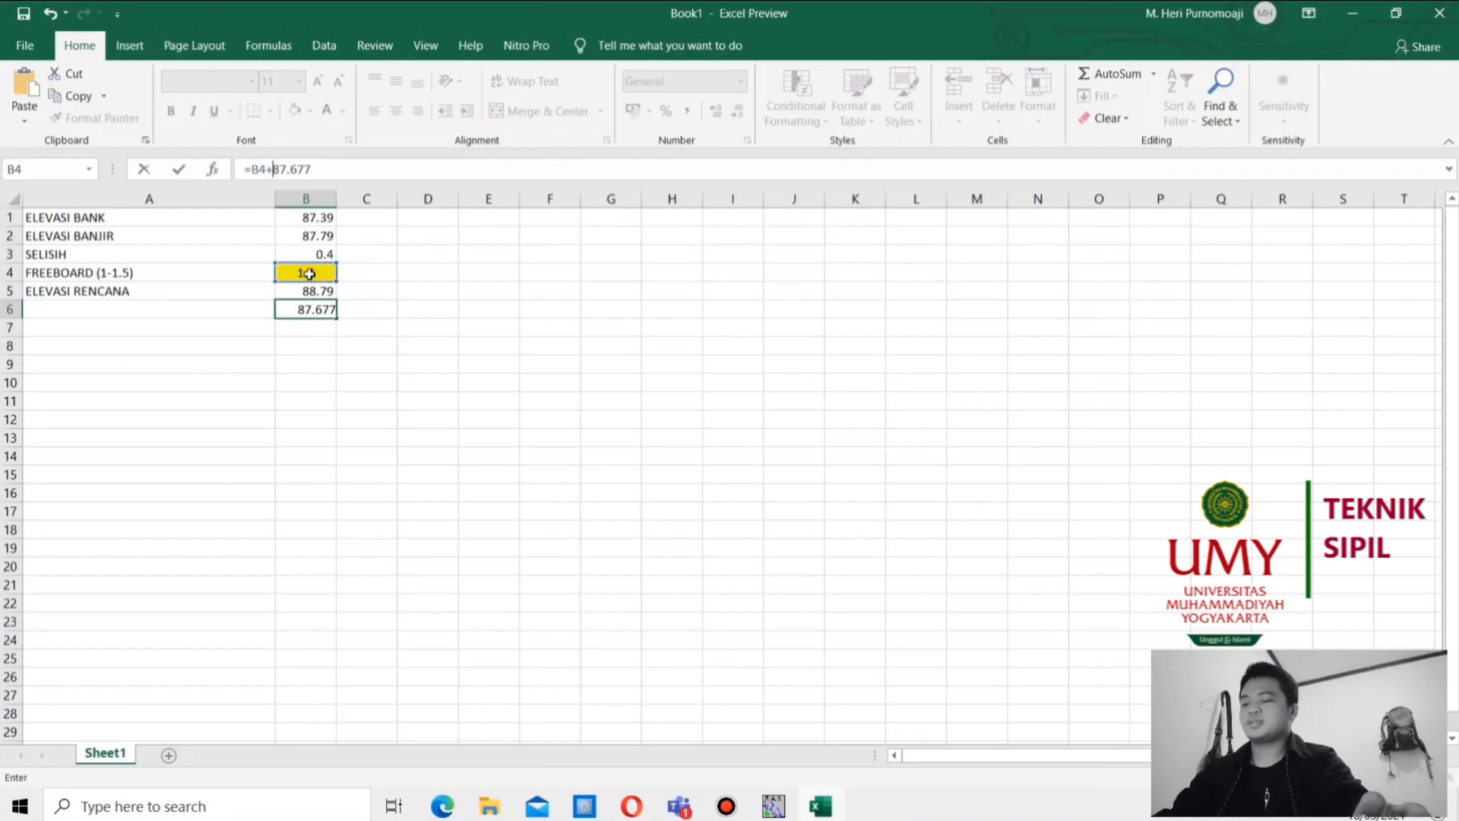
{"action": "key", "text": "Return"}
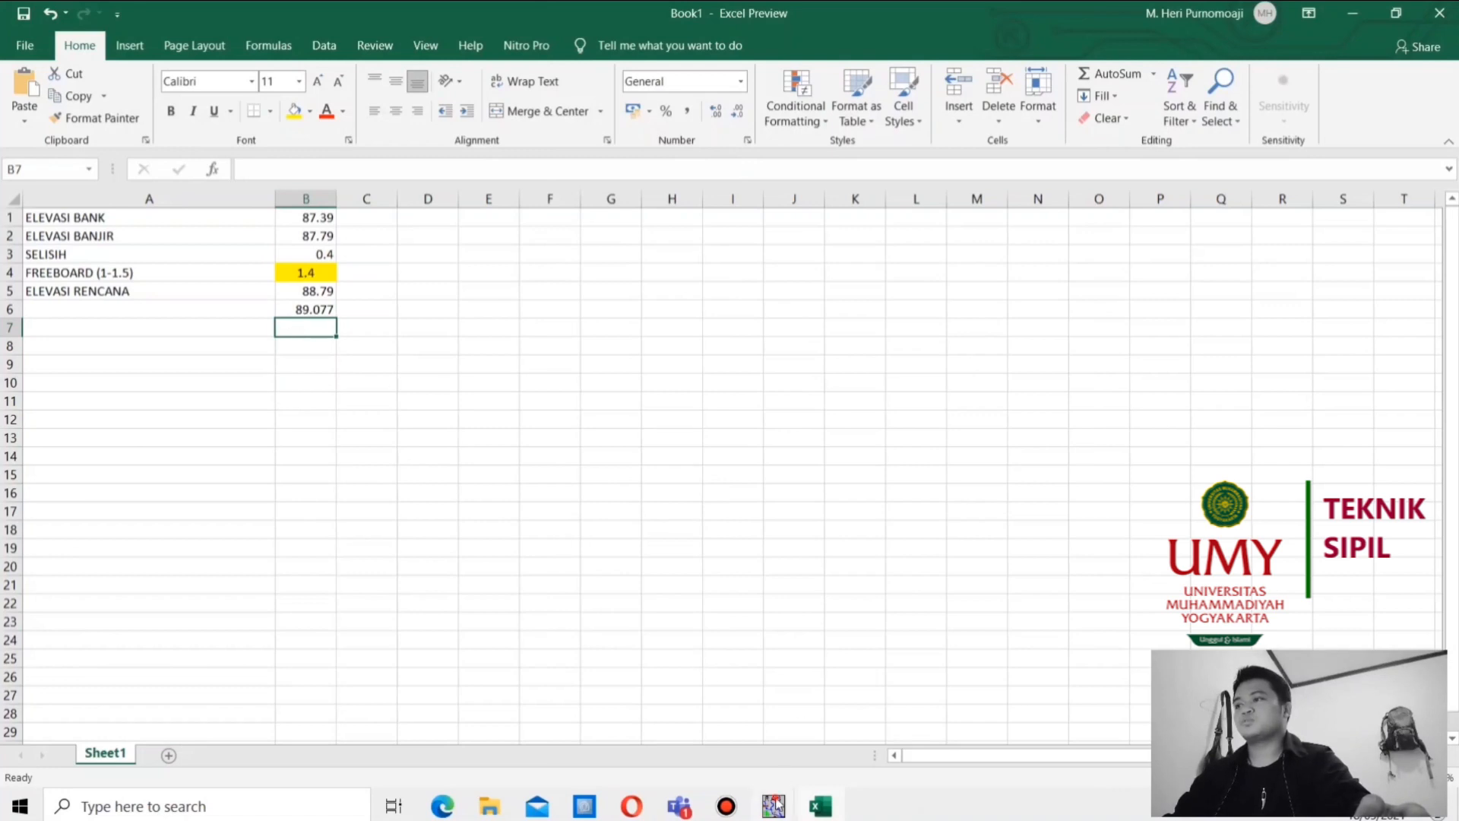
Return to the Cross Section Data window, set the elevations in rows 10 and 9 to 87.677, and apply the data
{"action": "mouse_move", "coordinate": [773, 802]}
{"action": "left_click", "coordinate": [926, 741]}
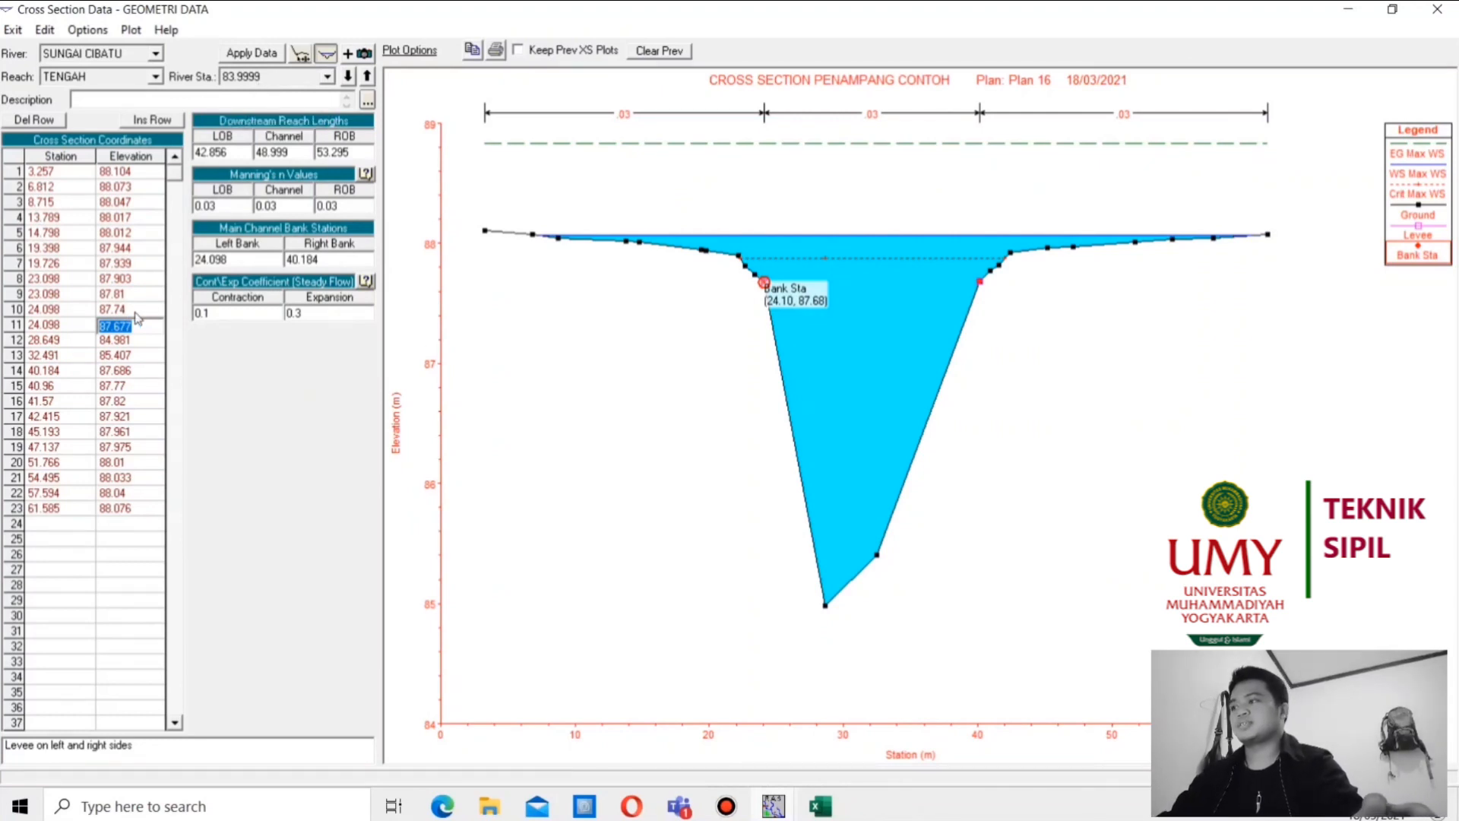
{"action": "left_click", "coordinate": [133, 311]}
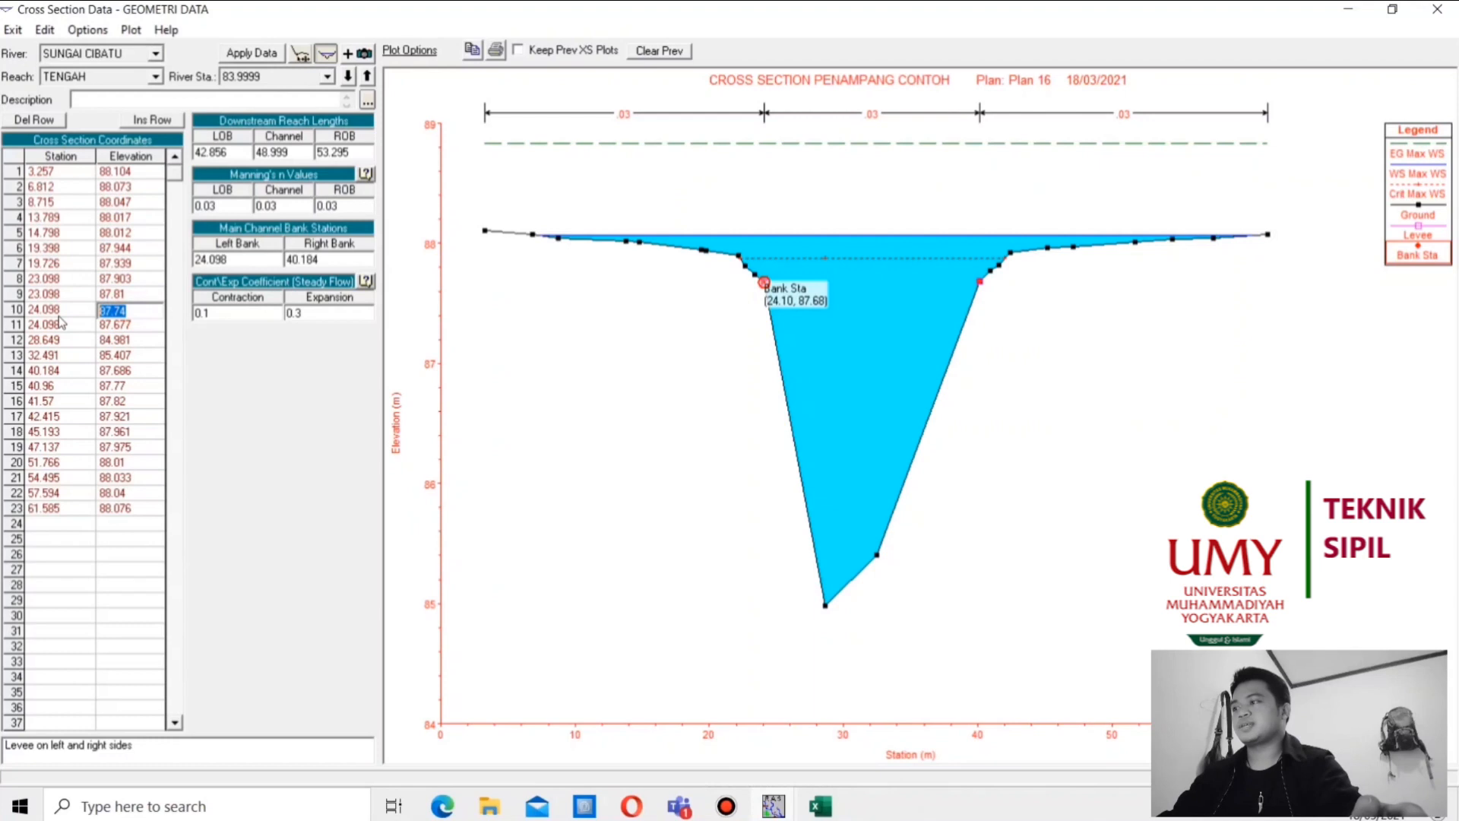
{"action": "key", "text": "ctrl+v"}
{"action": "double_click", "coordinate": [136, 295]}
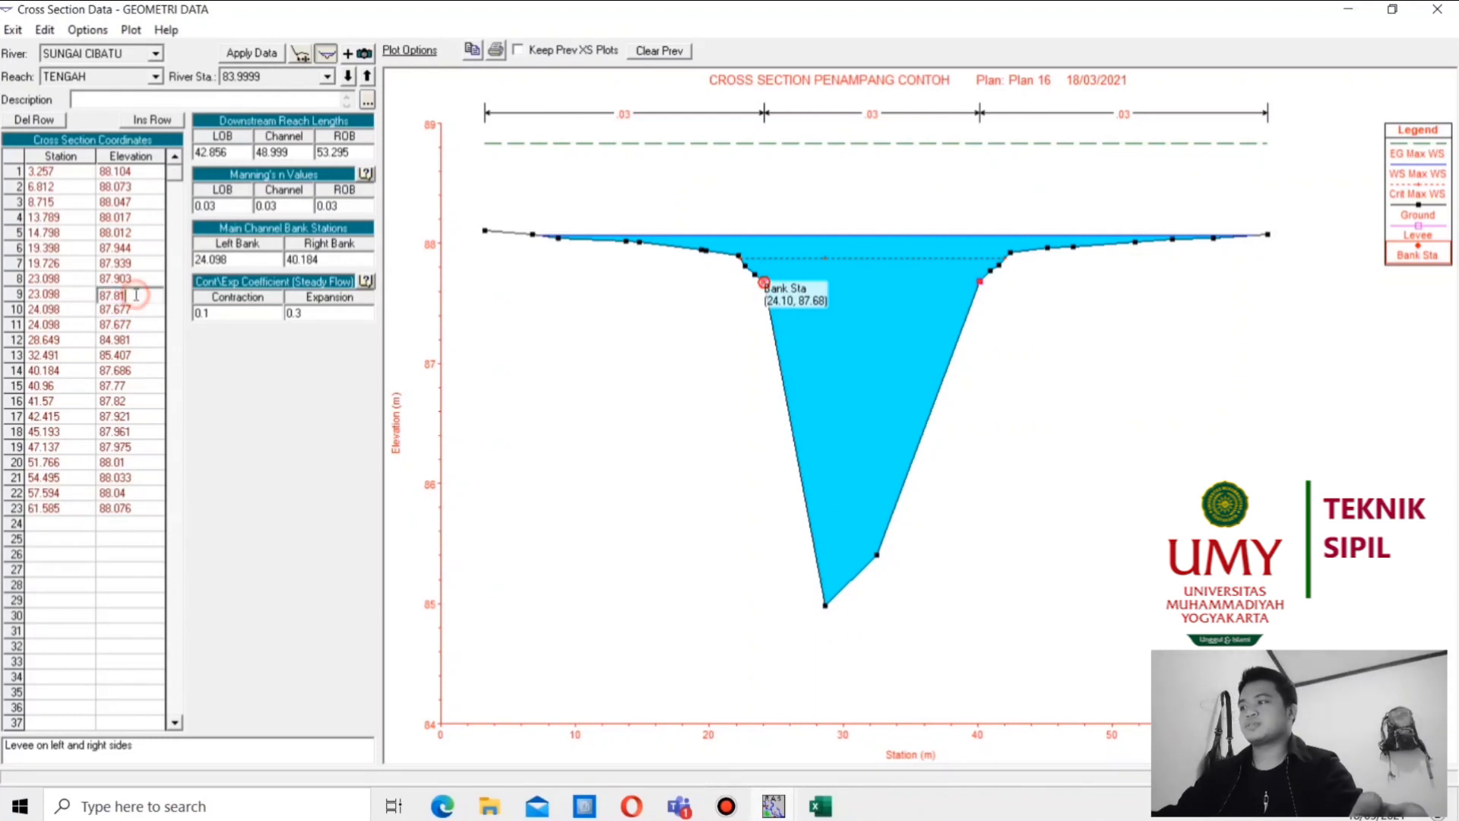
{"action": "left_click_drag", "start_coordinate": [136, 295], "coordinate": [62, 299]}
{"action": "key", "text": "ctrl+v"}
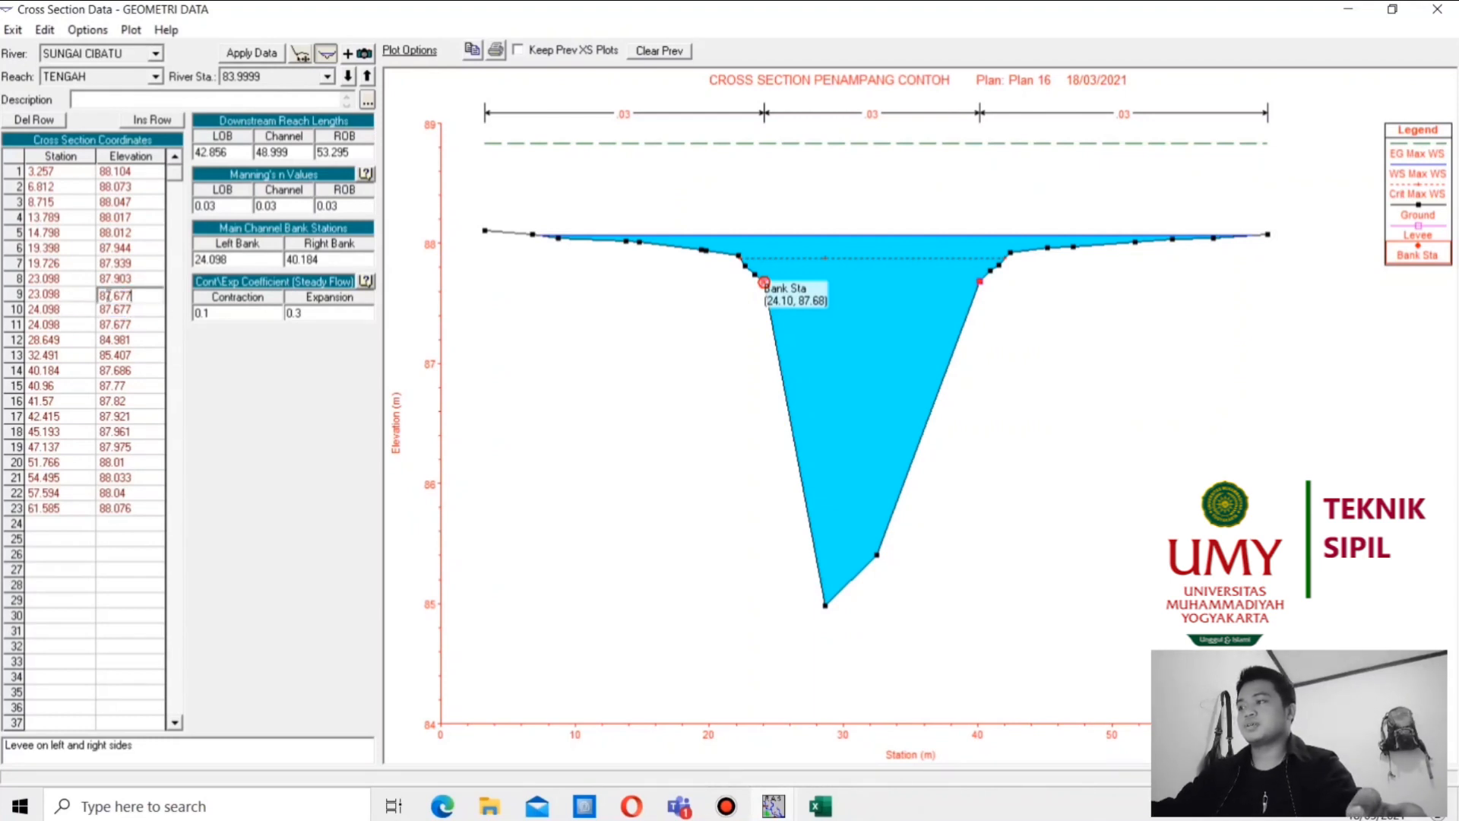
{"action": "left_click", "coordinate": [72, 263]}
{"action": "left_click", "coordinate": [251, 52]}
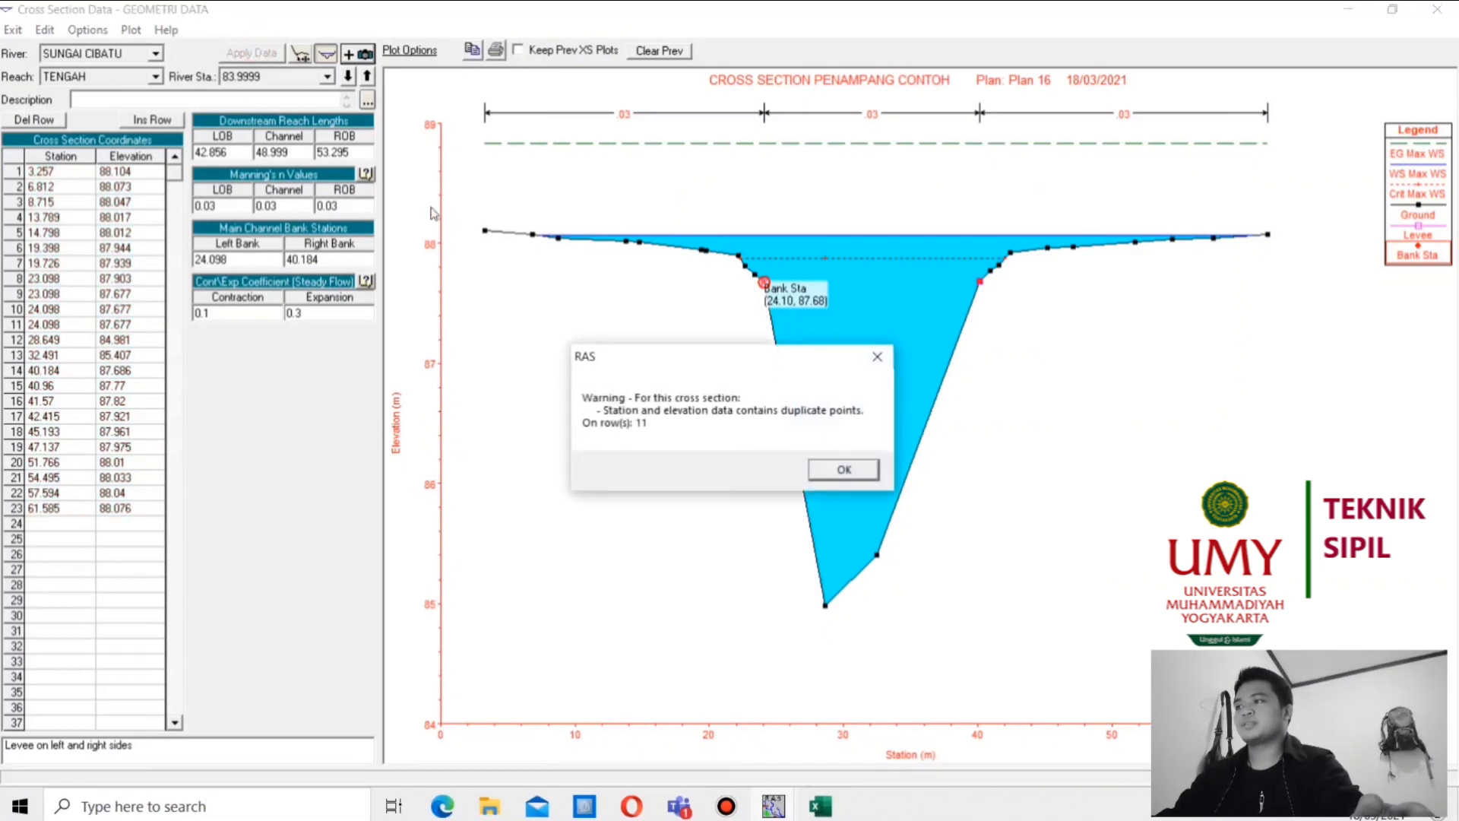
{"action": "left_click", "coordinate": [849, 470]}
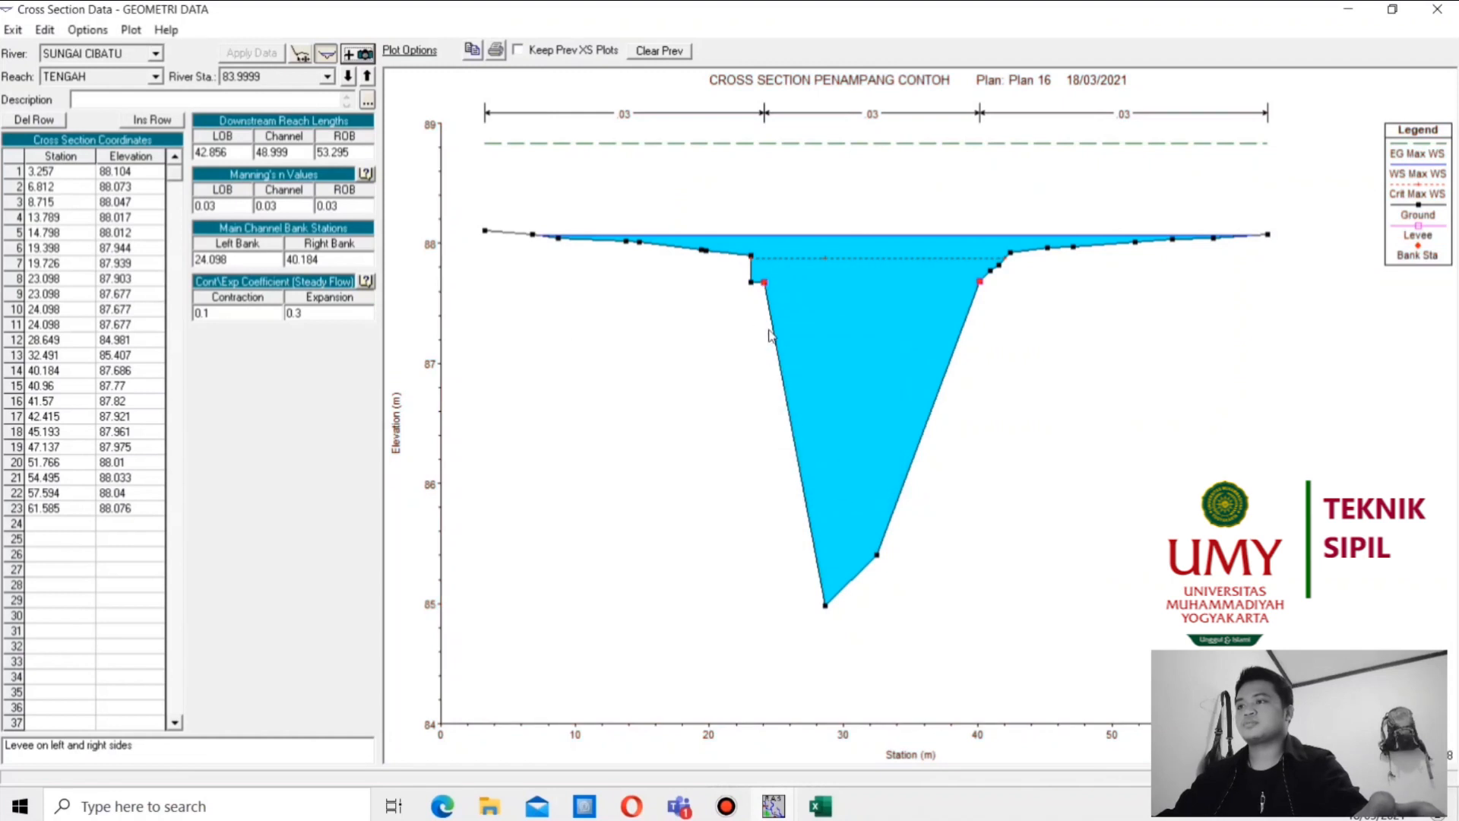
Copy the planned elevation from cell B6 of the Excel sheet and return to the Cross Section Data window
{"action": "left_click", "coordinate": [765, 282]}
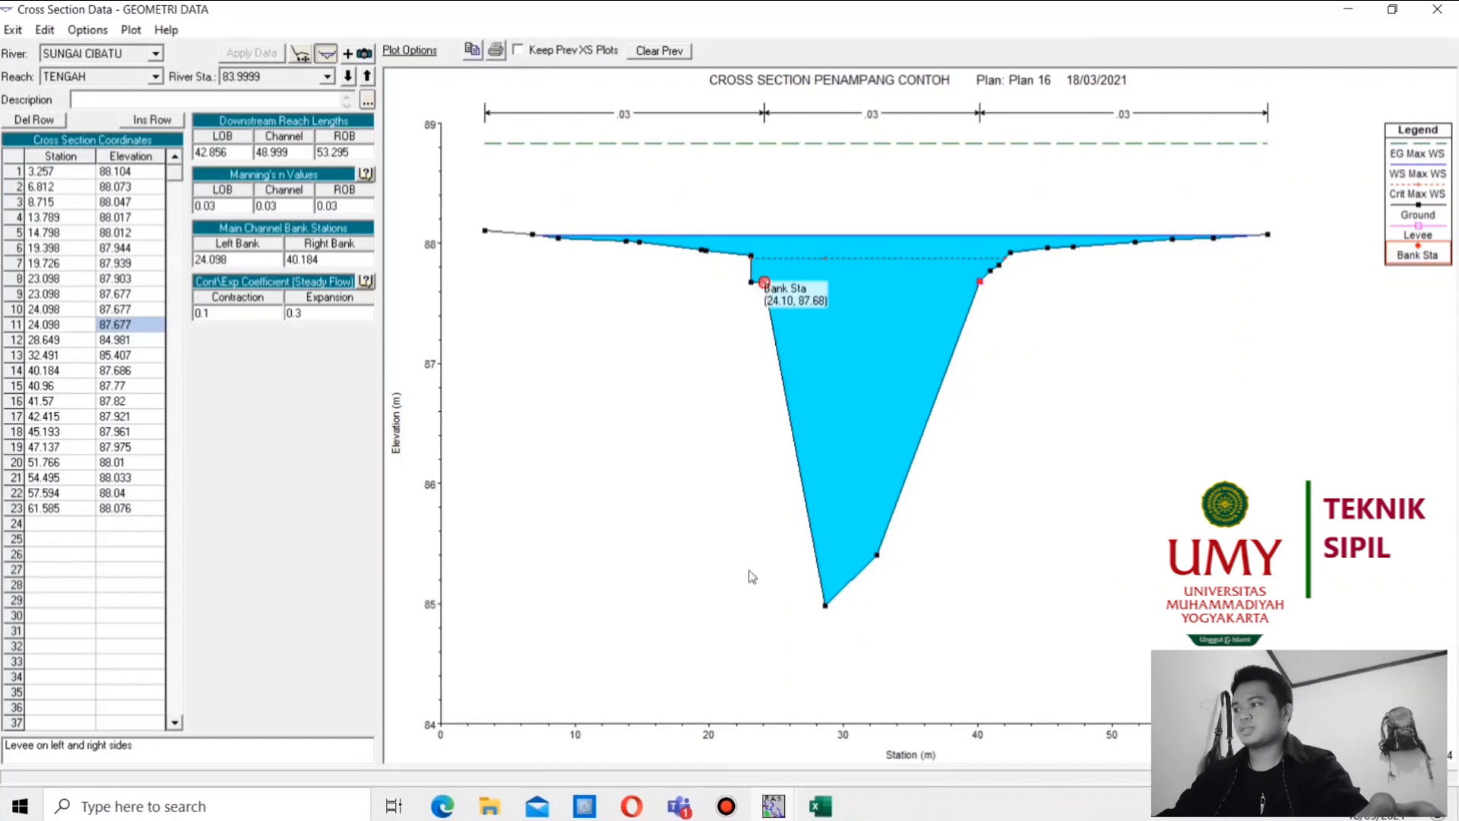
{"action": "left_click", "coordinate": [822, 810]}
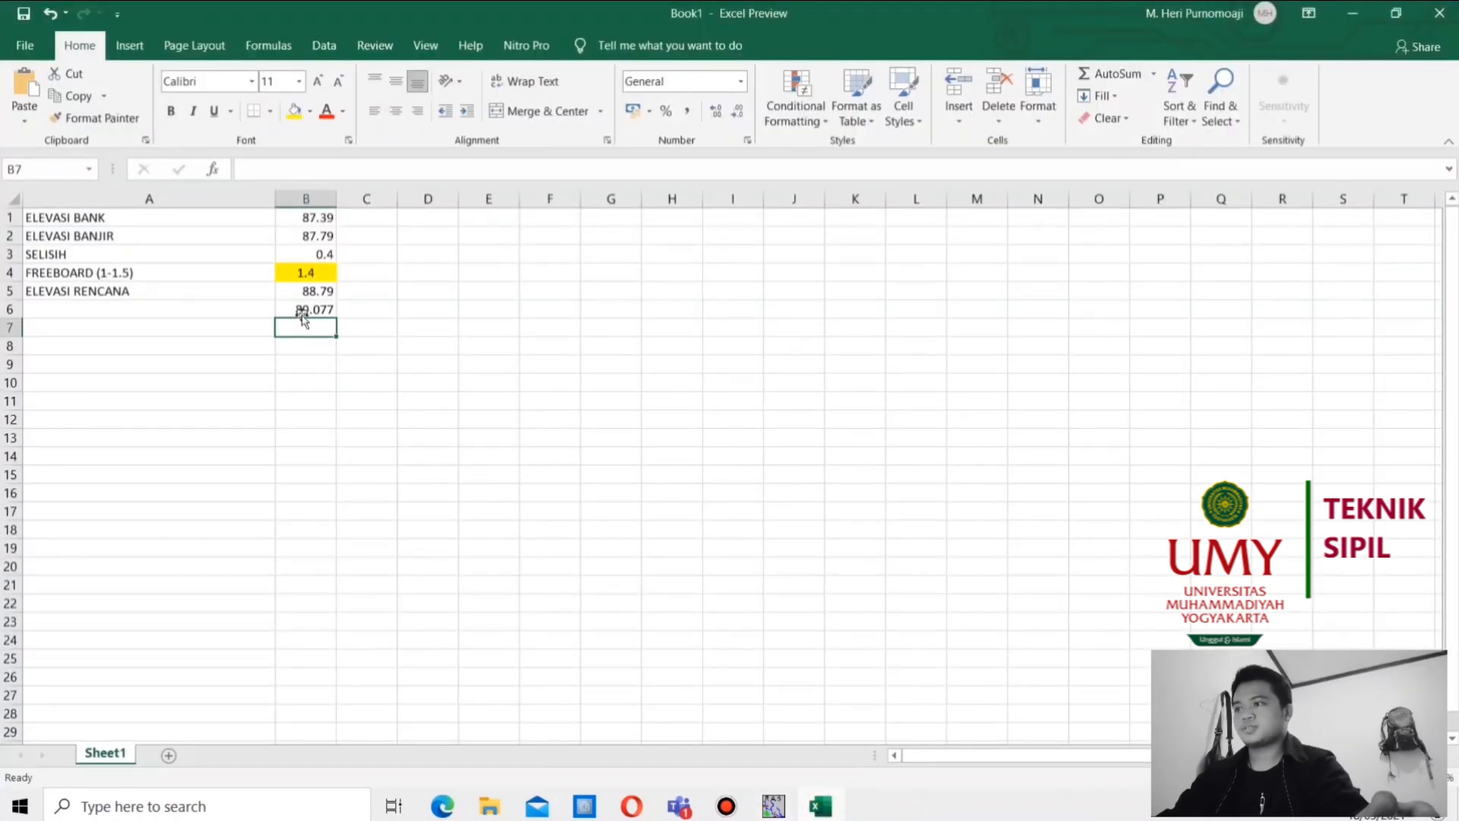
{"action": "left_click", "coordinate": [297, 310]}
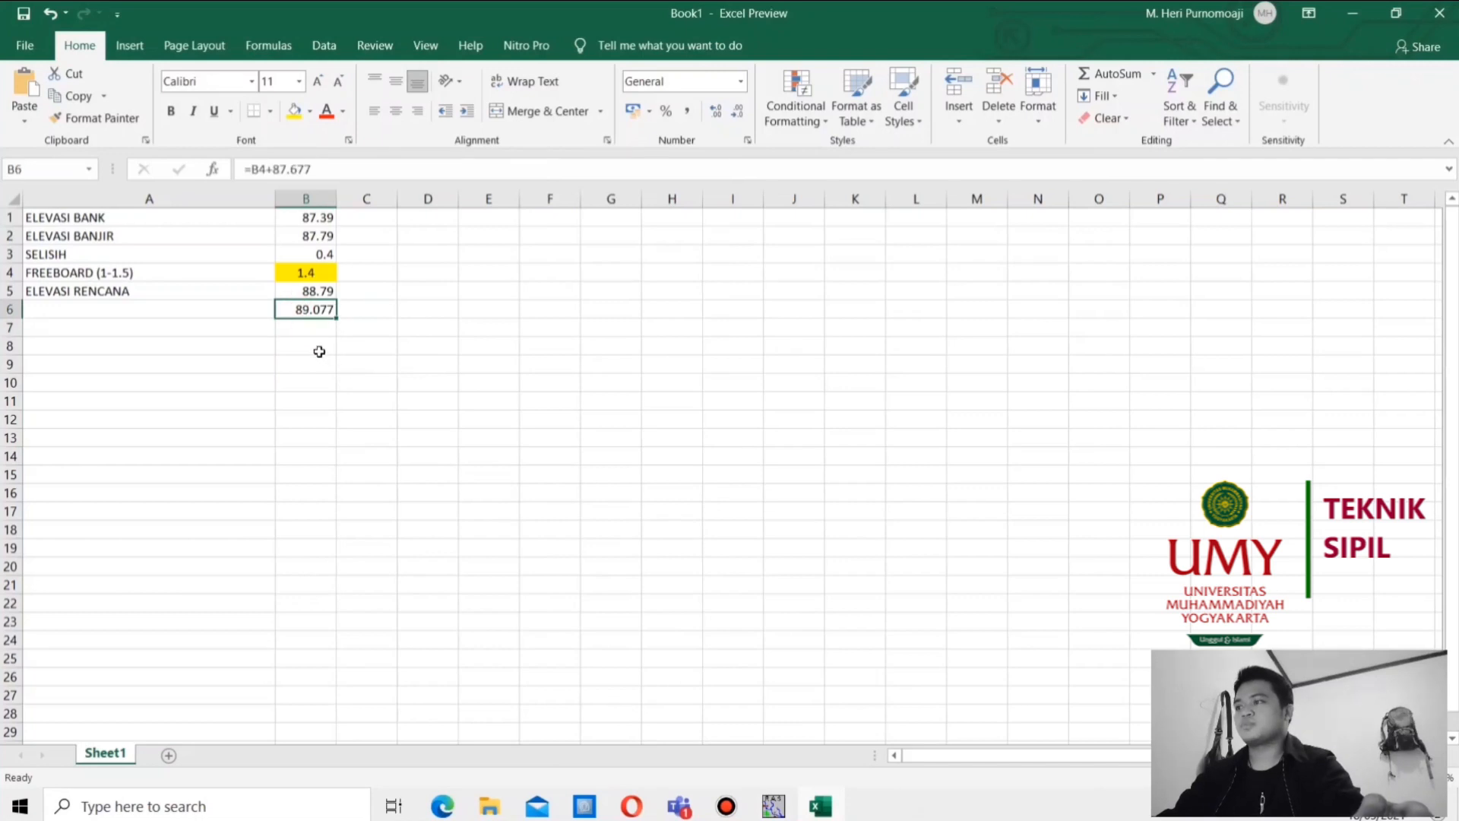
{"action": "key", "text": "ctrl+c"}
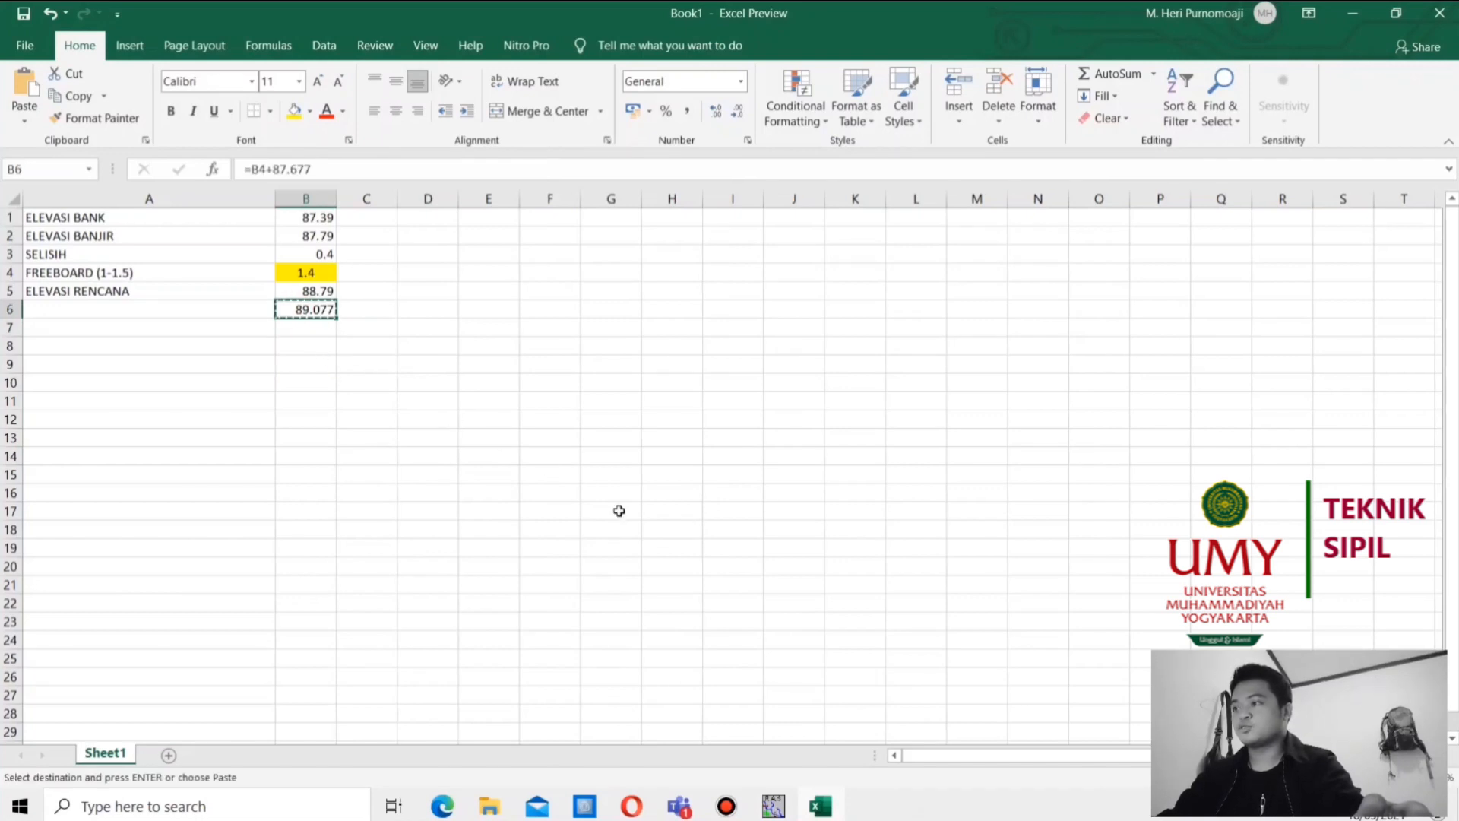
{"action": "left_click", "coordinate": [819, 807]}
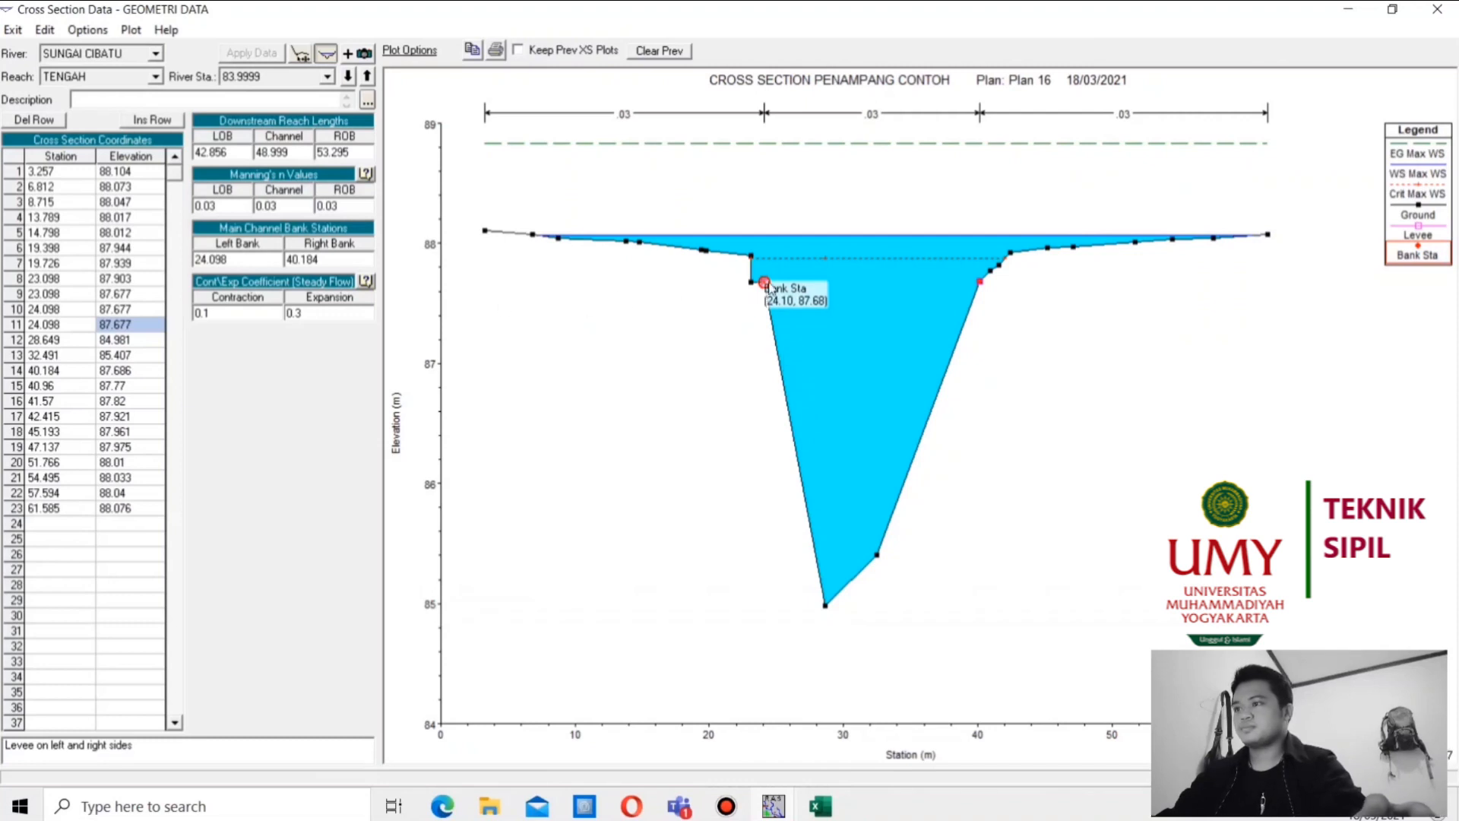
Set the elevations in rows 10 and 9 to 89.077 and apply the data to raise the left bank
{"action": "double_click", "coordinate": [143, 310]}
{"action": "left_click_drag", "start_coordinate": [143, 310], "coordinate": [98, 312]}
{"action": "type", "text": "89.074"}
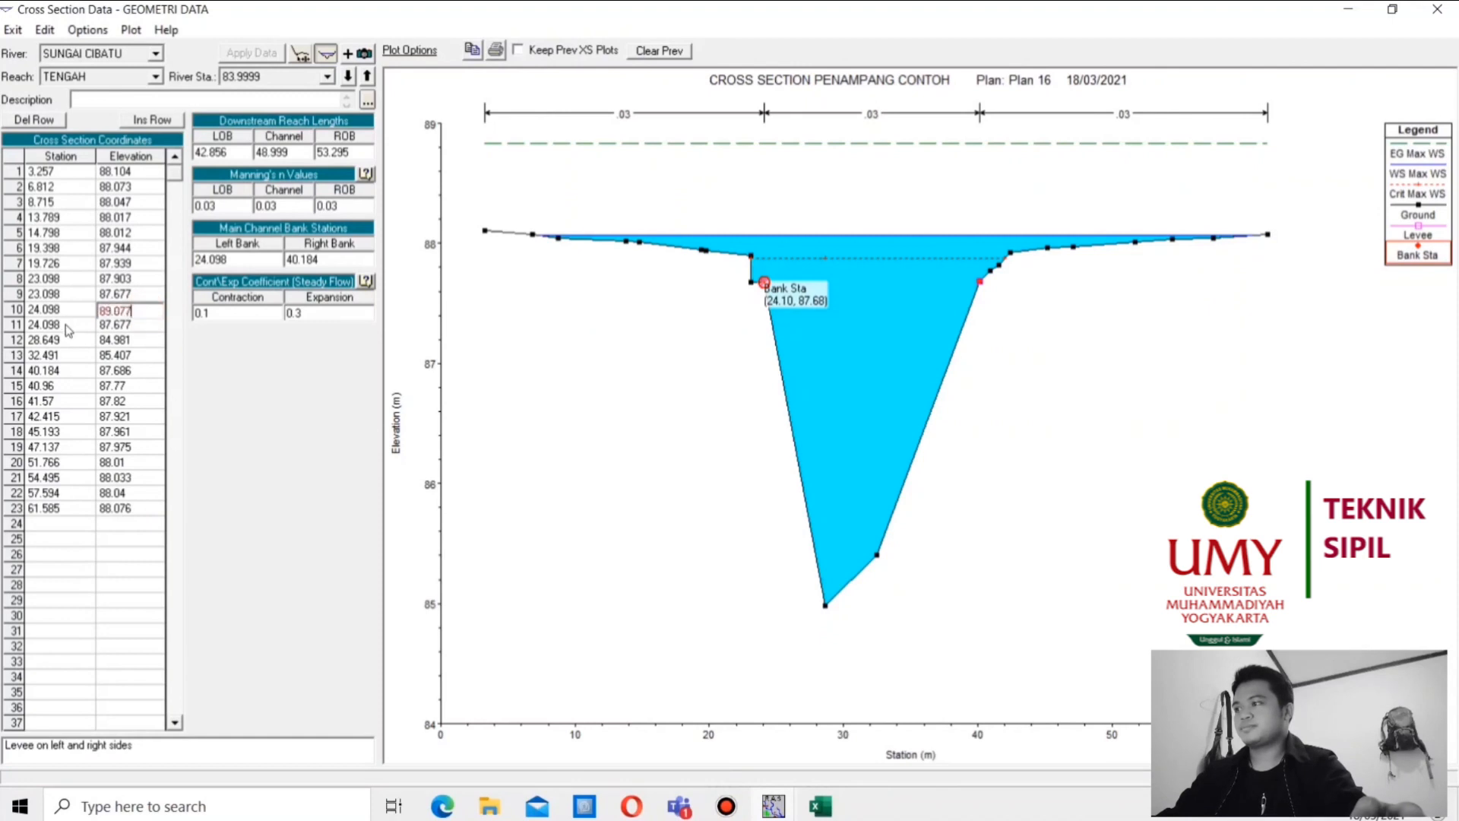
{"action": "left_click", "coordinate": [142, 295]}
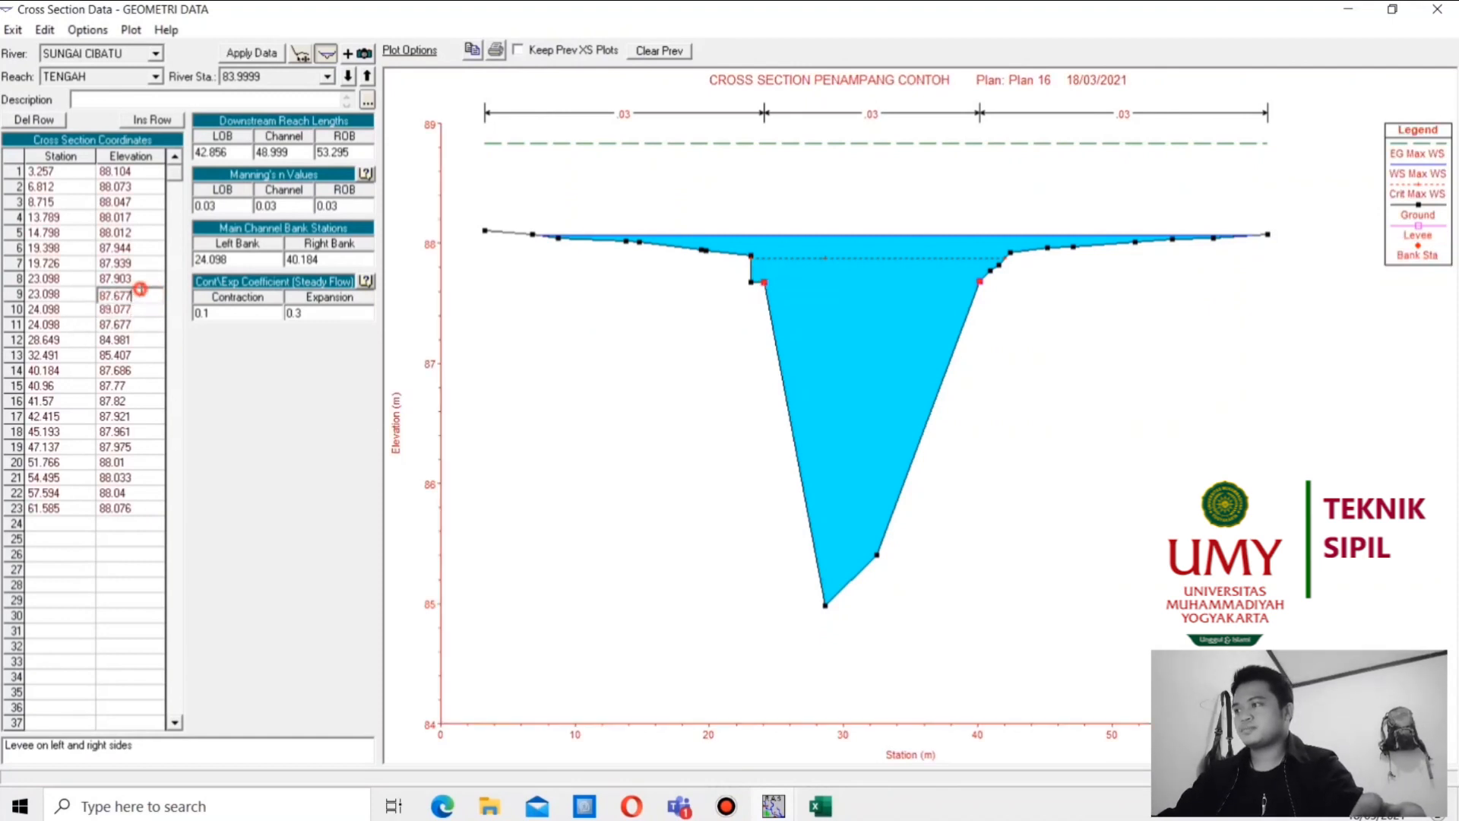
{"action": "type", "text": "89.077"}
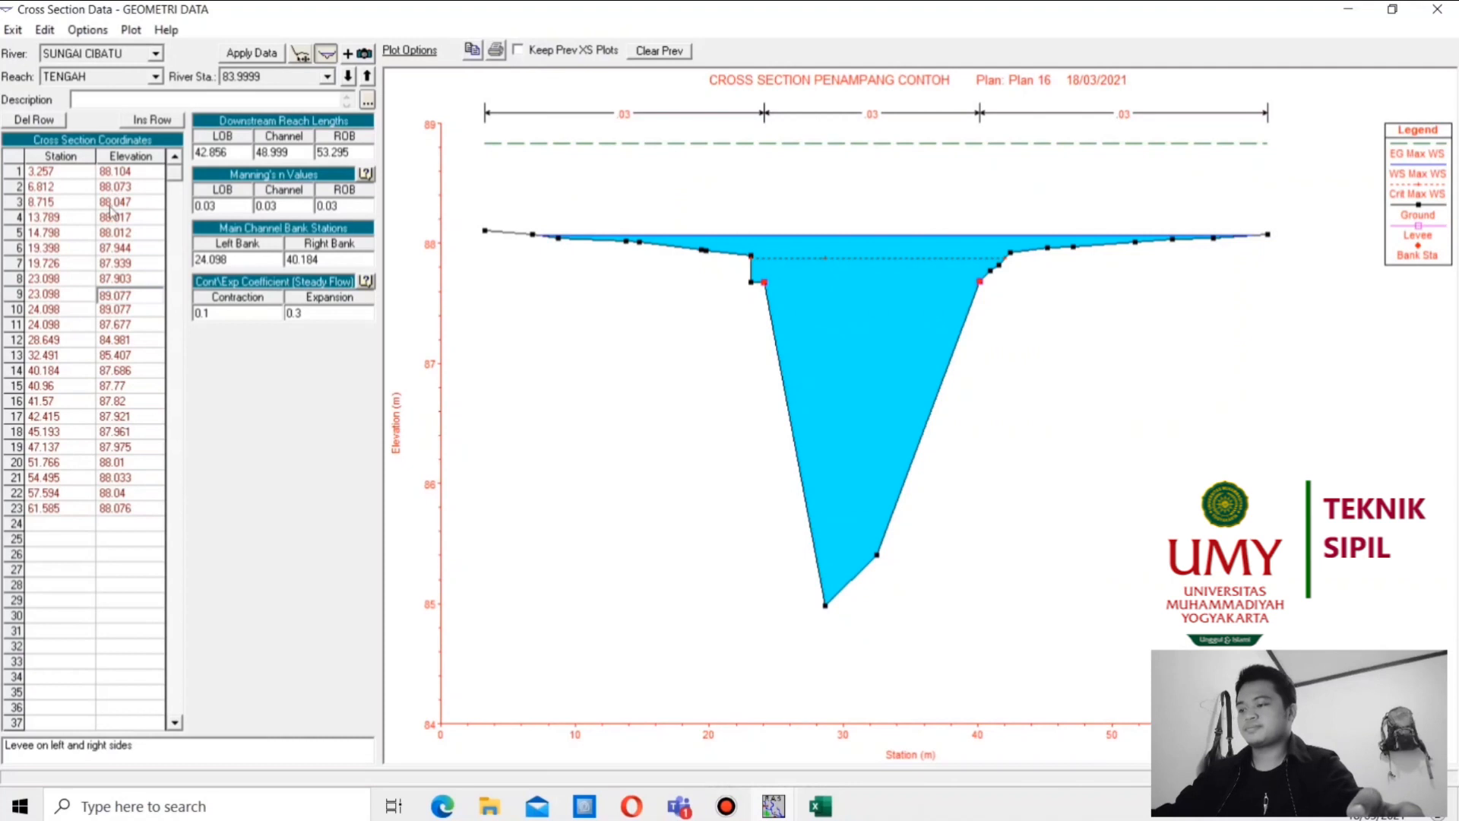
{"action": "left_click", "coordinate": [114, 233]}
{"action": "left_click", "coordinate": [242, 57]}
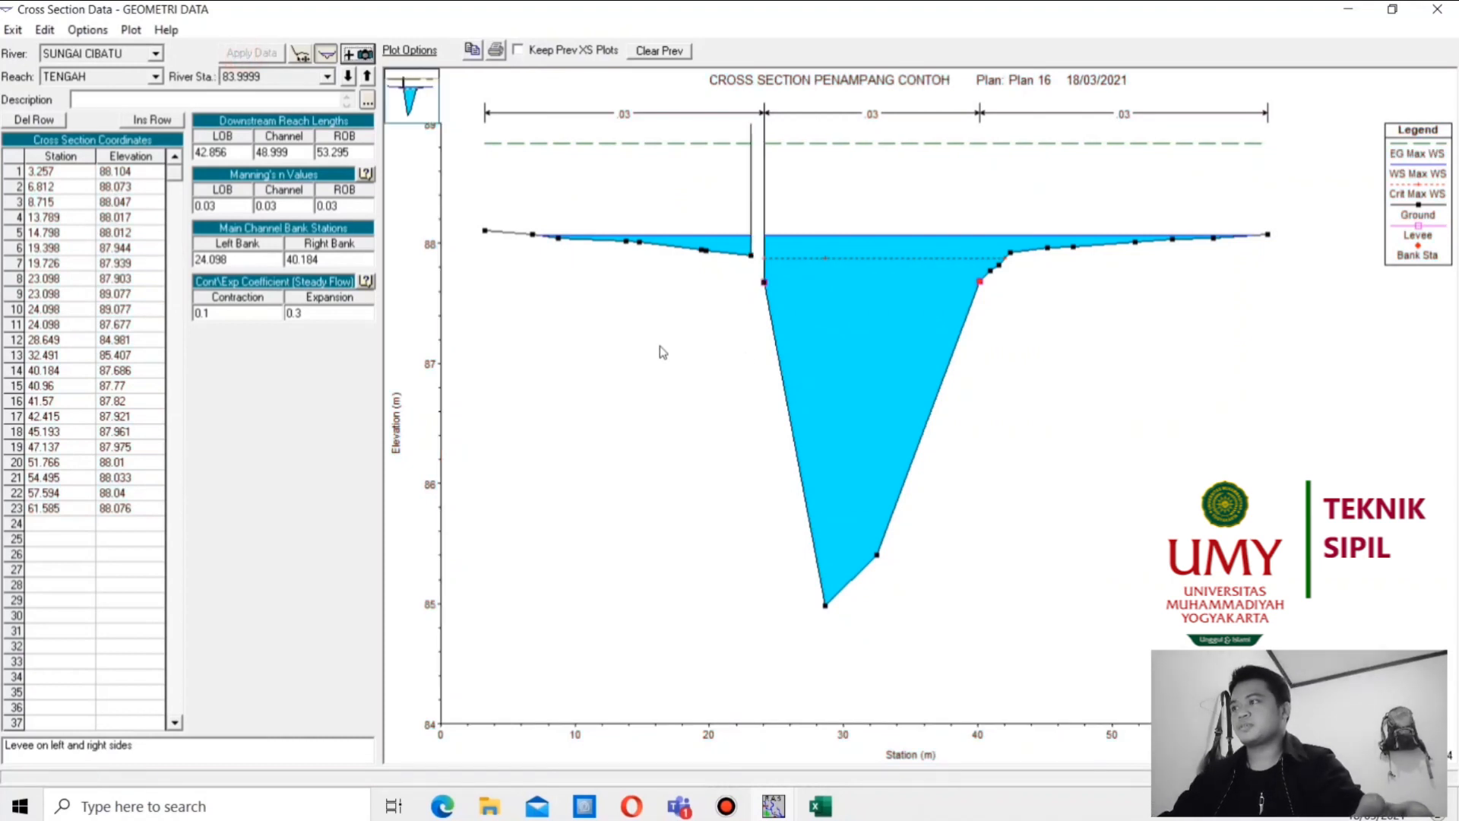
Make the left wall vertical and the bed level by setting row 12's station to 24.098 and row 13's elevation to 84.981, and apply the data
{"action": "right_click", "coordinate": [628, 320]}
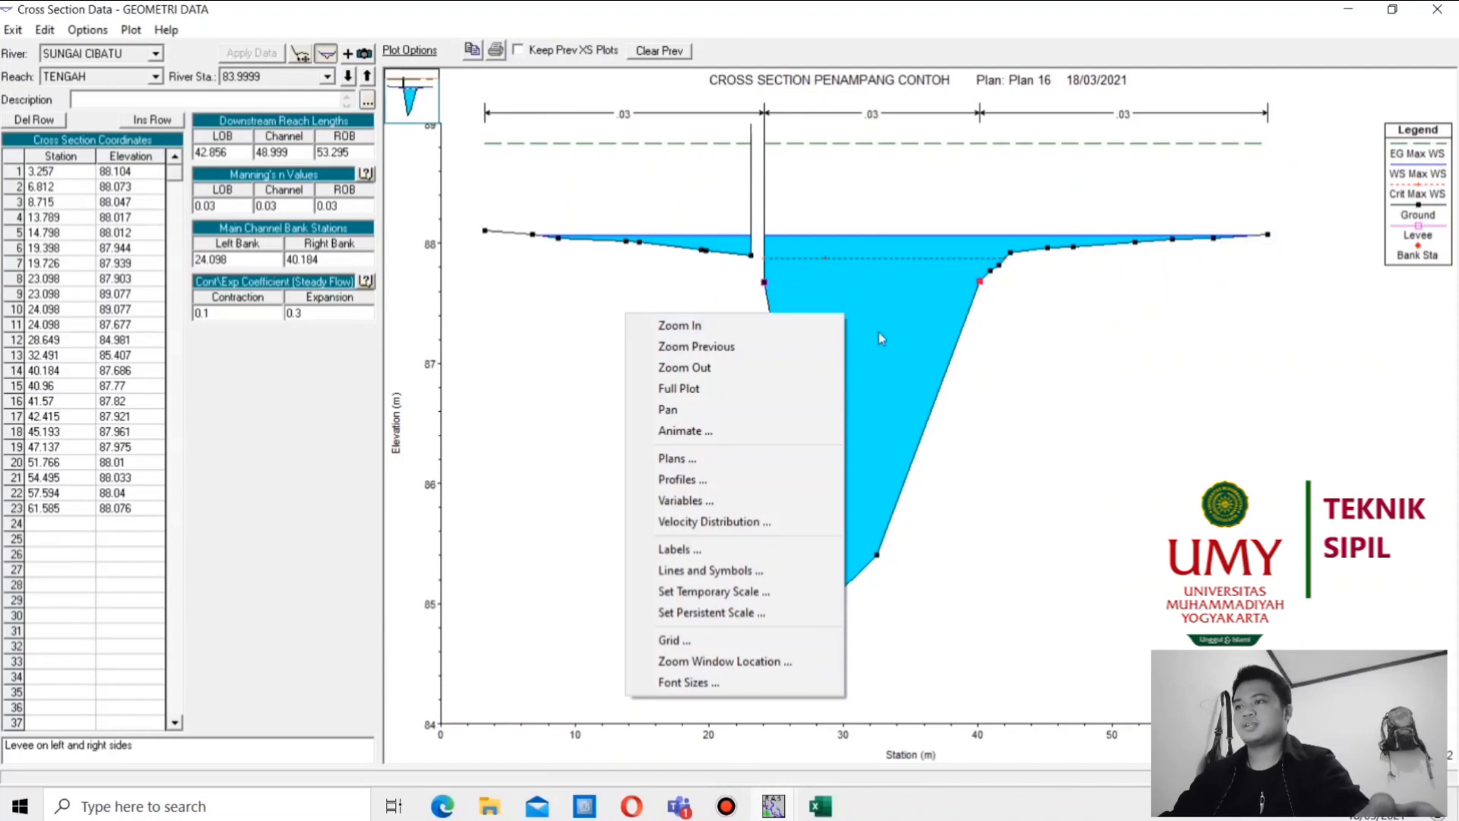
{"action": "left_click", "coordinate": [693, 388]}
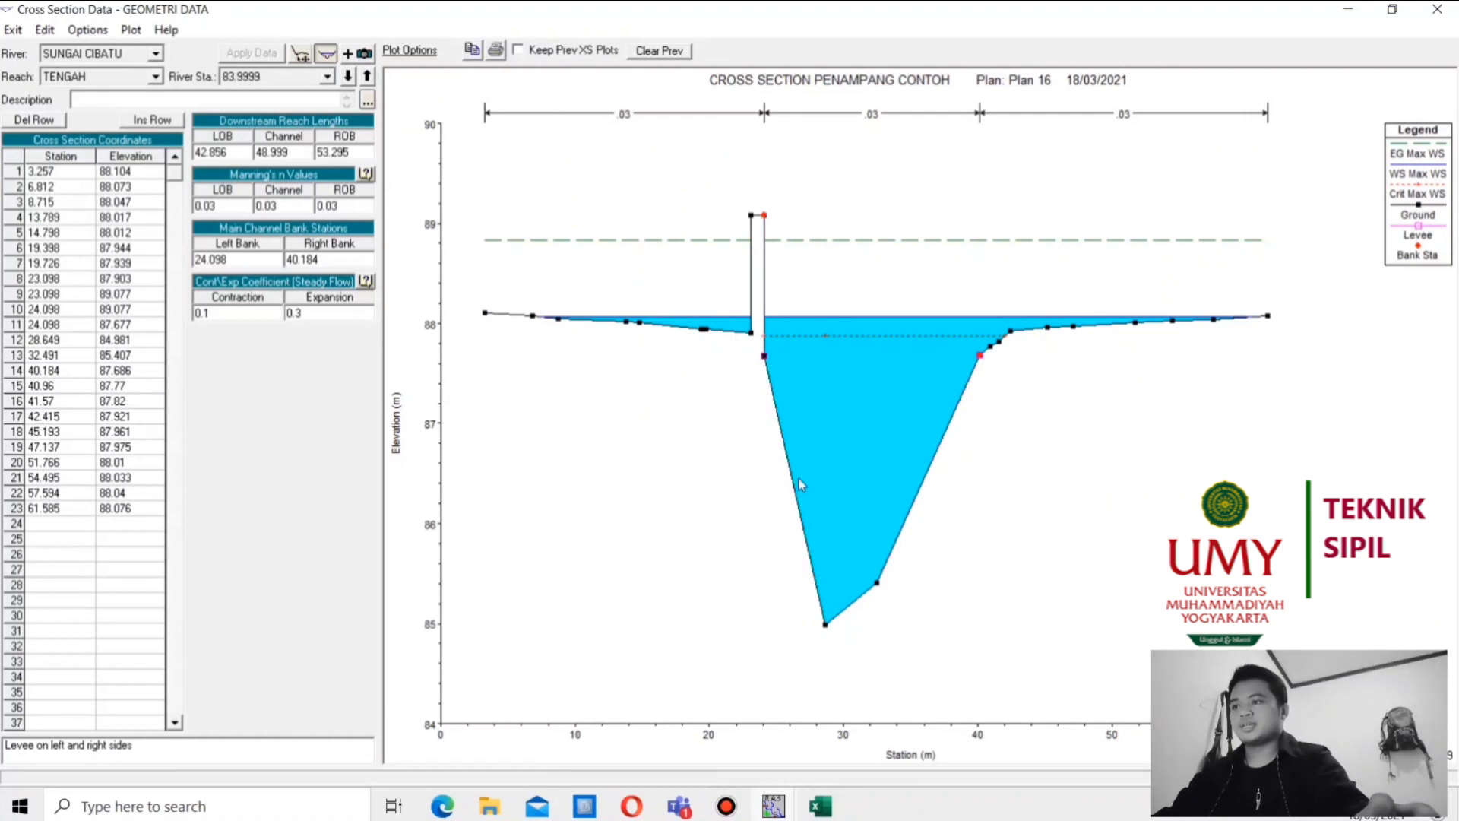
{"action": "left_click", "coordinate": [827, 626]}
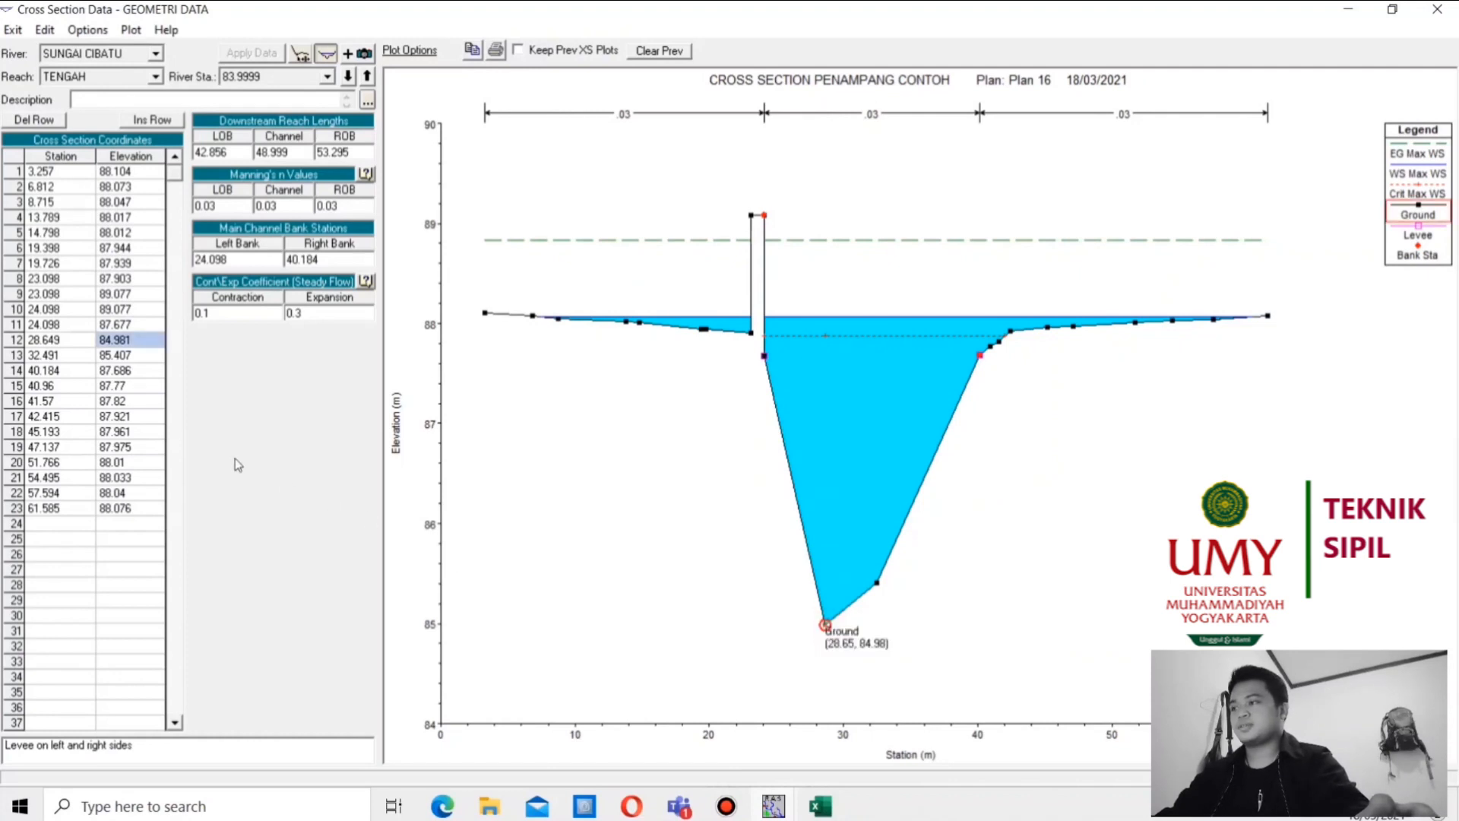
{"action": "left_click", "coordinate": [68, 325]}
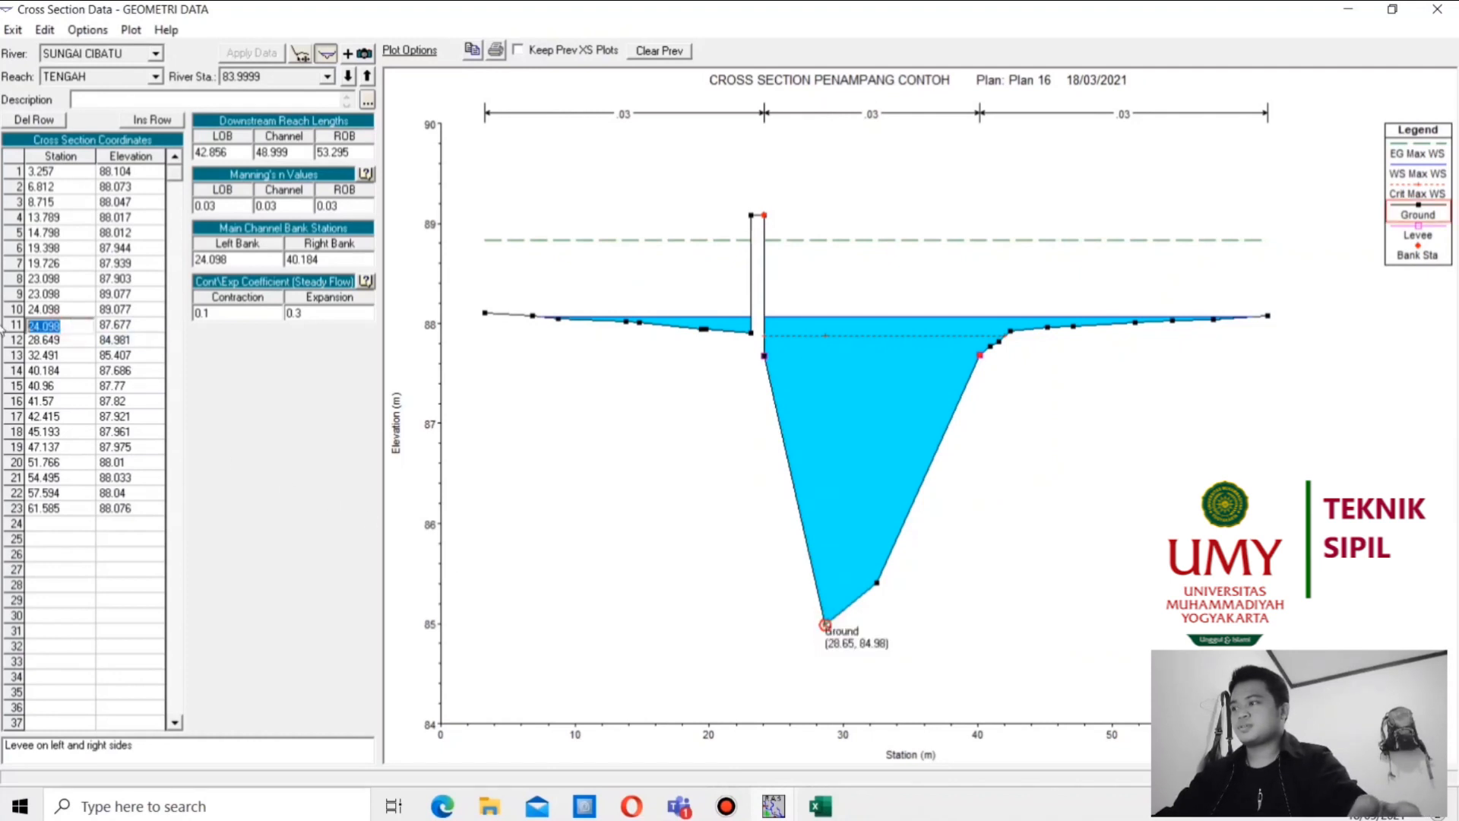
{"action": "key", "text": "Down"}
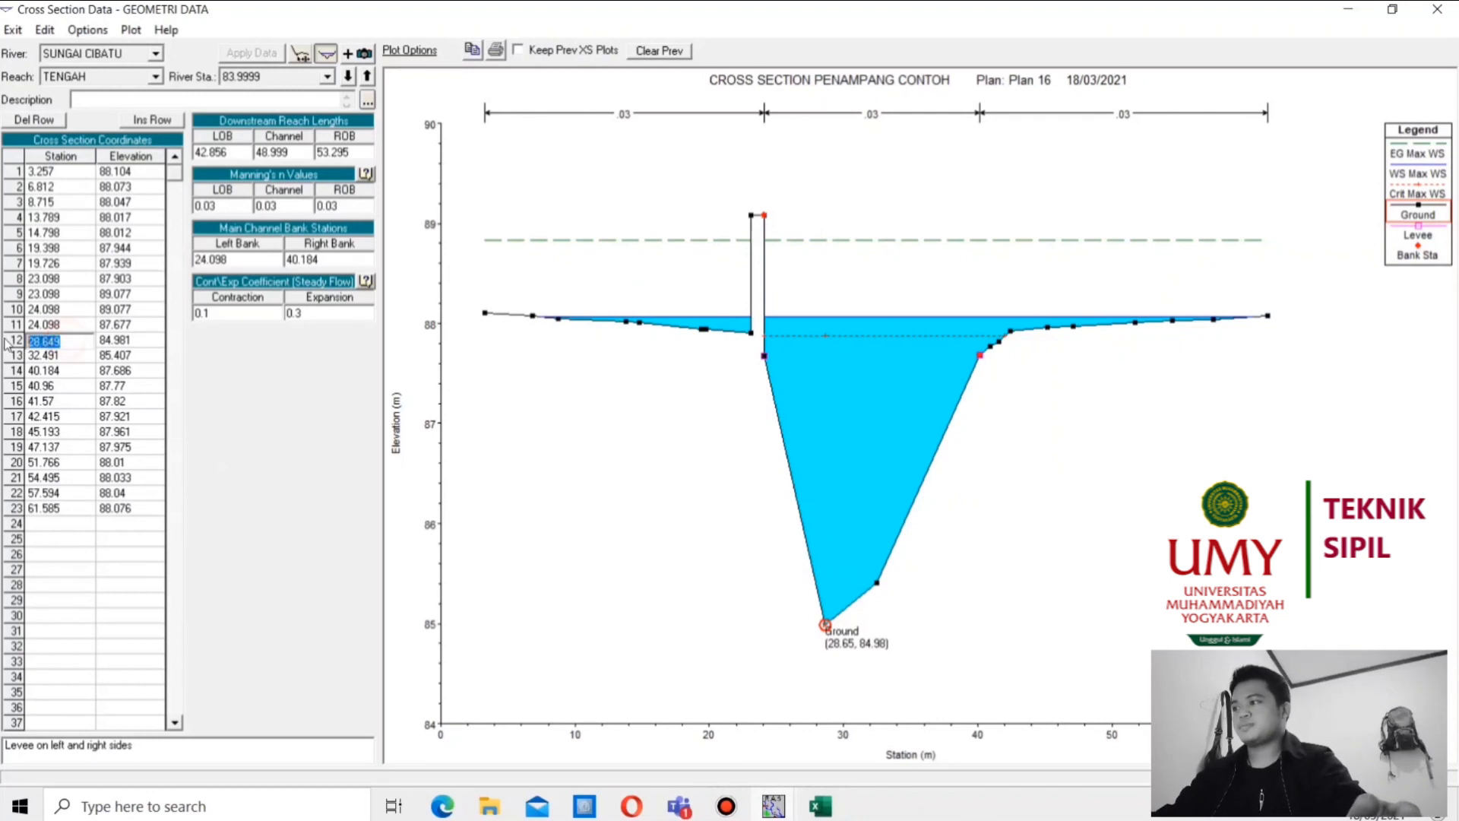
{"action": "key", "text": "ctrl+v"}
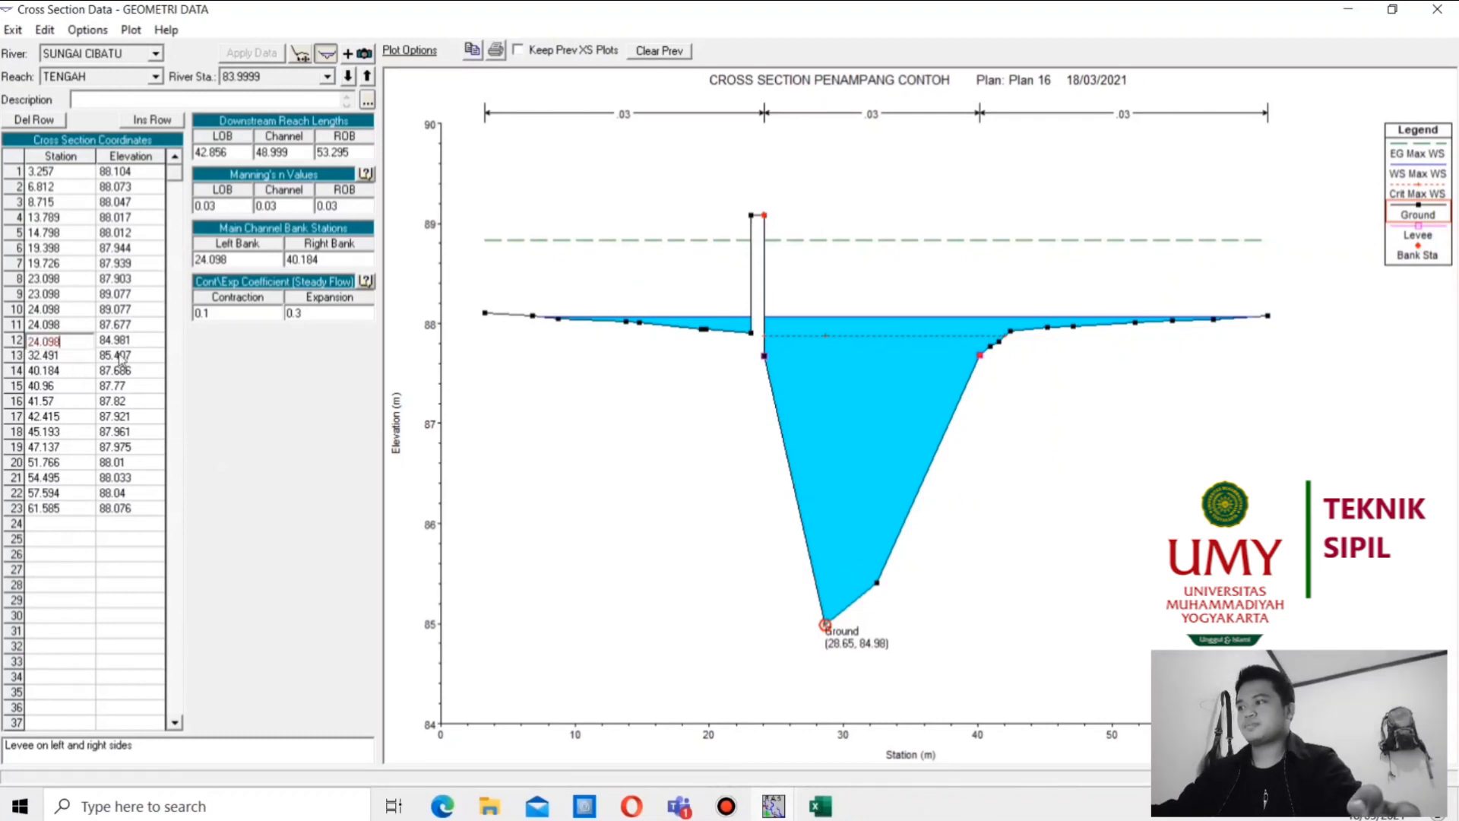
{"action": "key", "text": "Tab"}
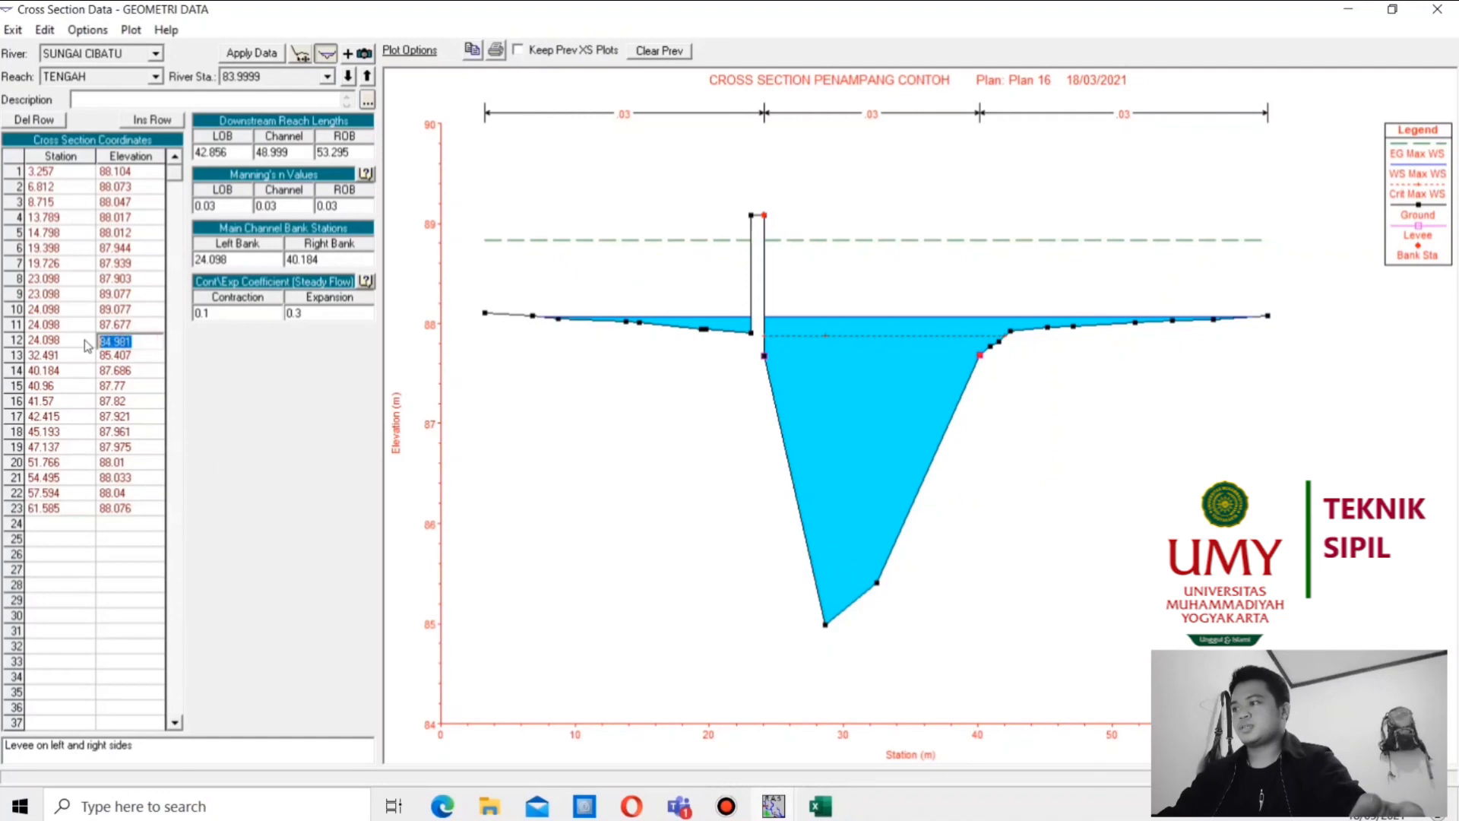
{"action": "left_click", "coordinate": [131, 357]}
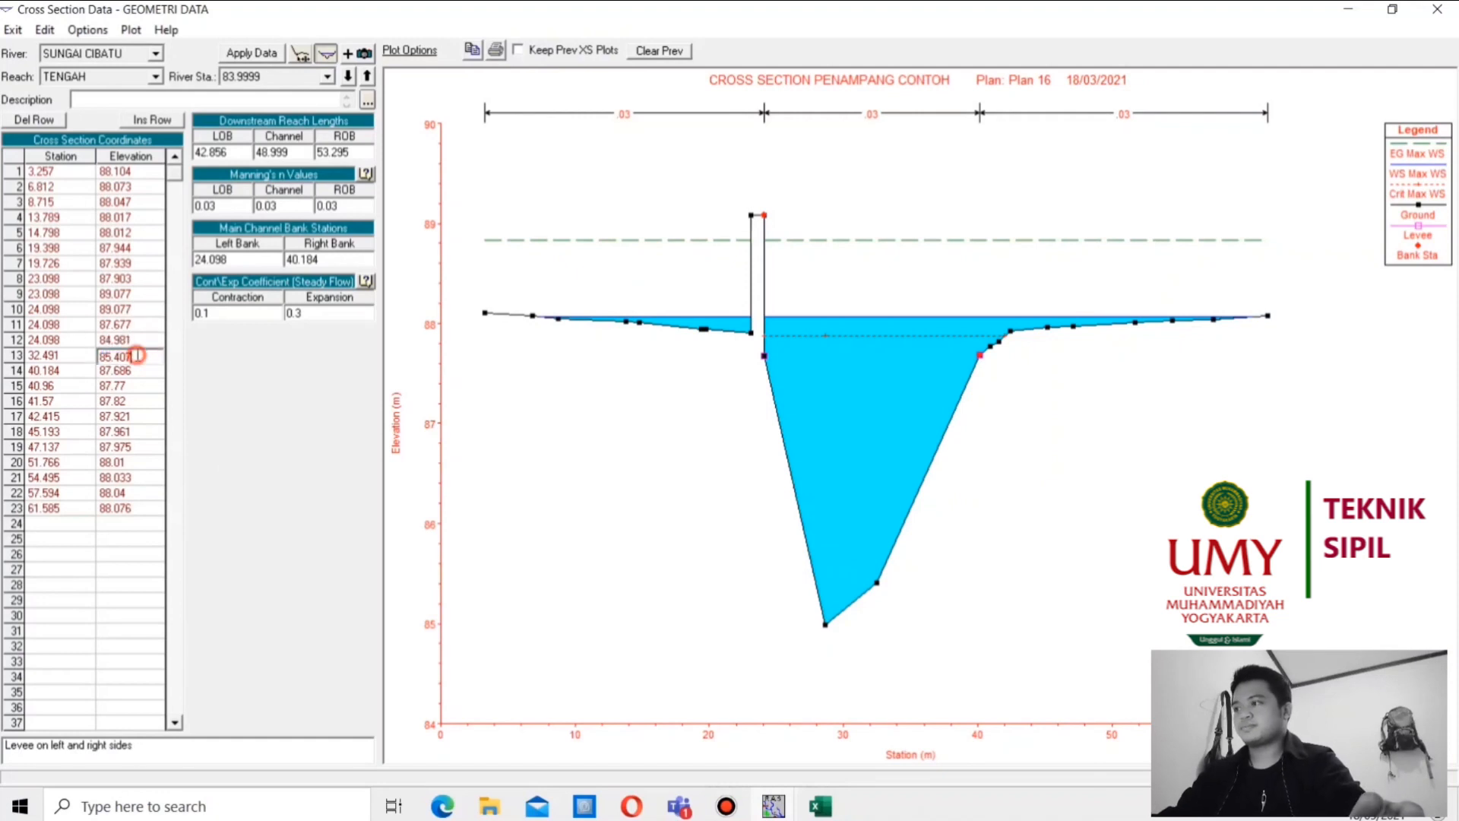
{"action": "key", "text": "ctrl+v"}
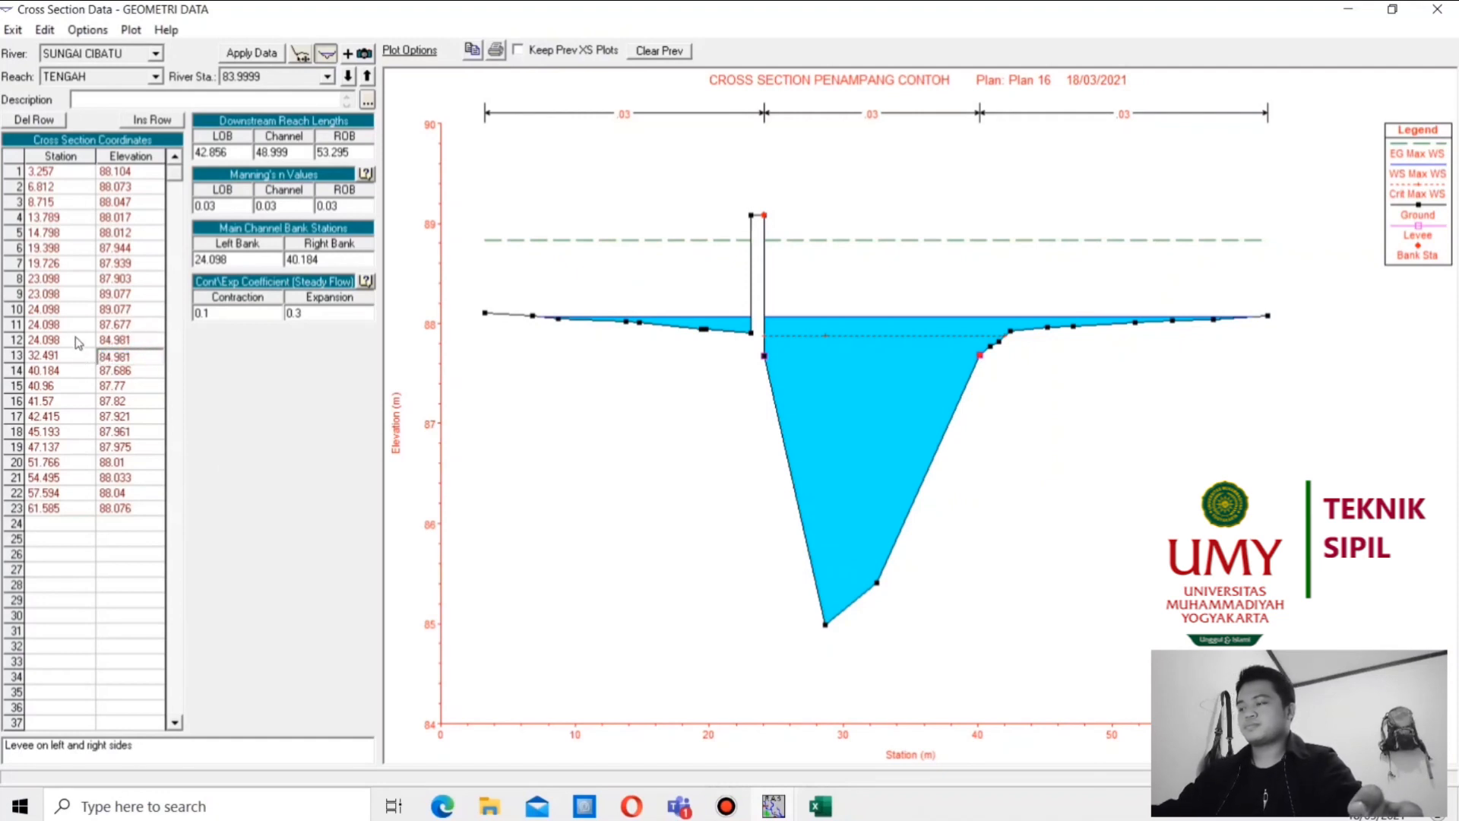
{"action": "left_click", "coordinate": [69, 329]}
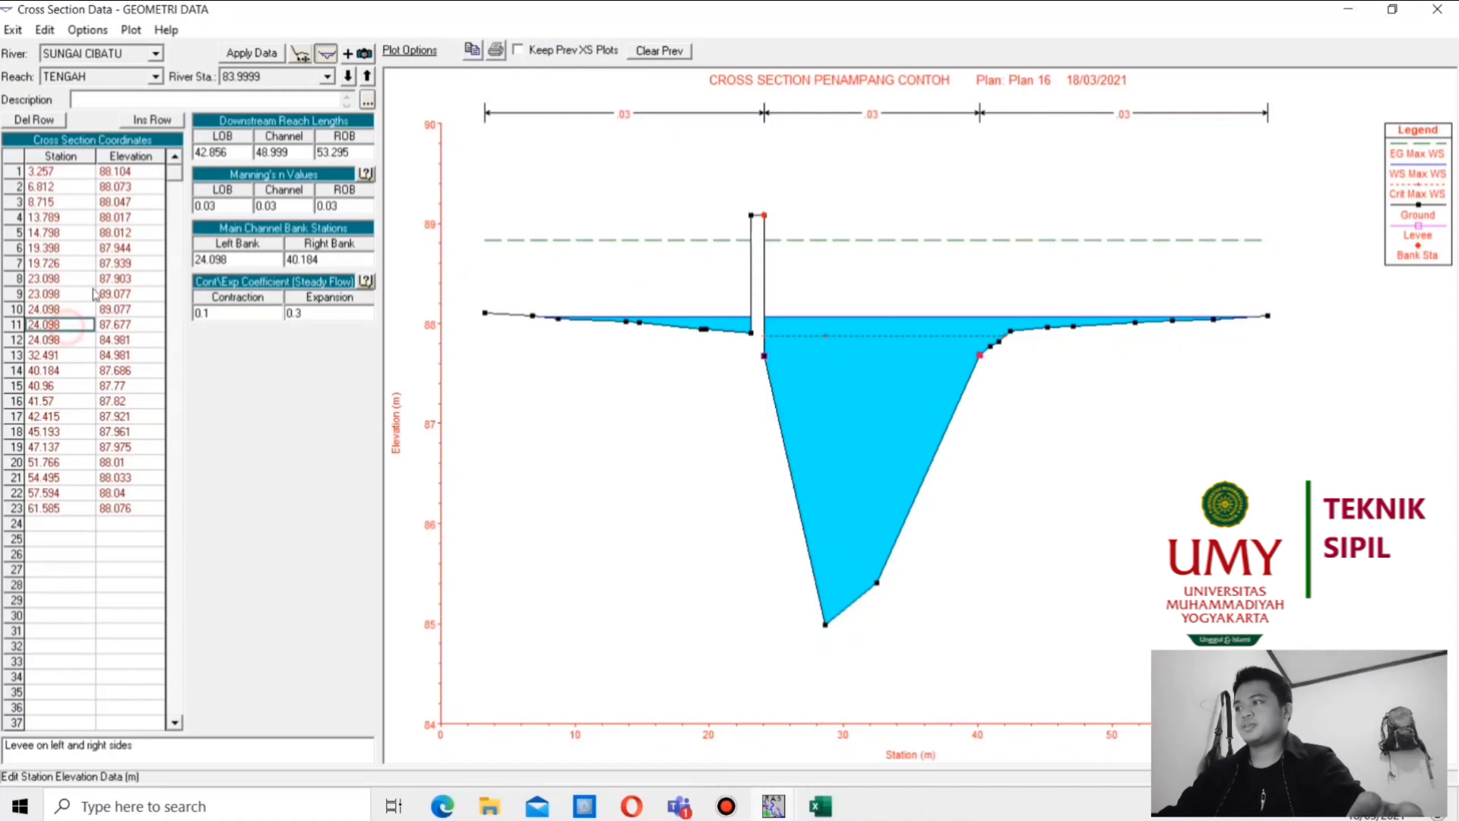
{"action": "left_click", "coordinate": [251, 54]}
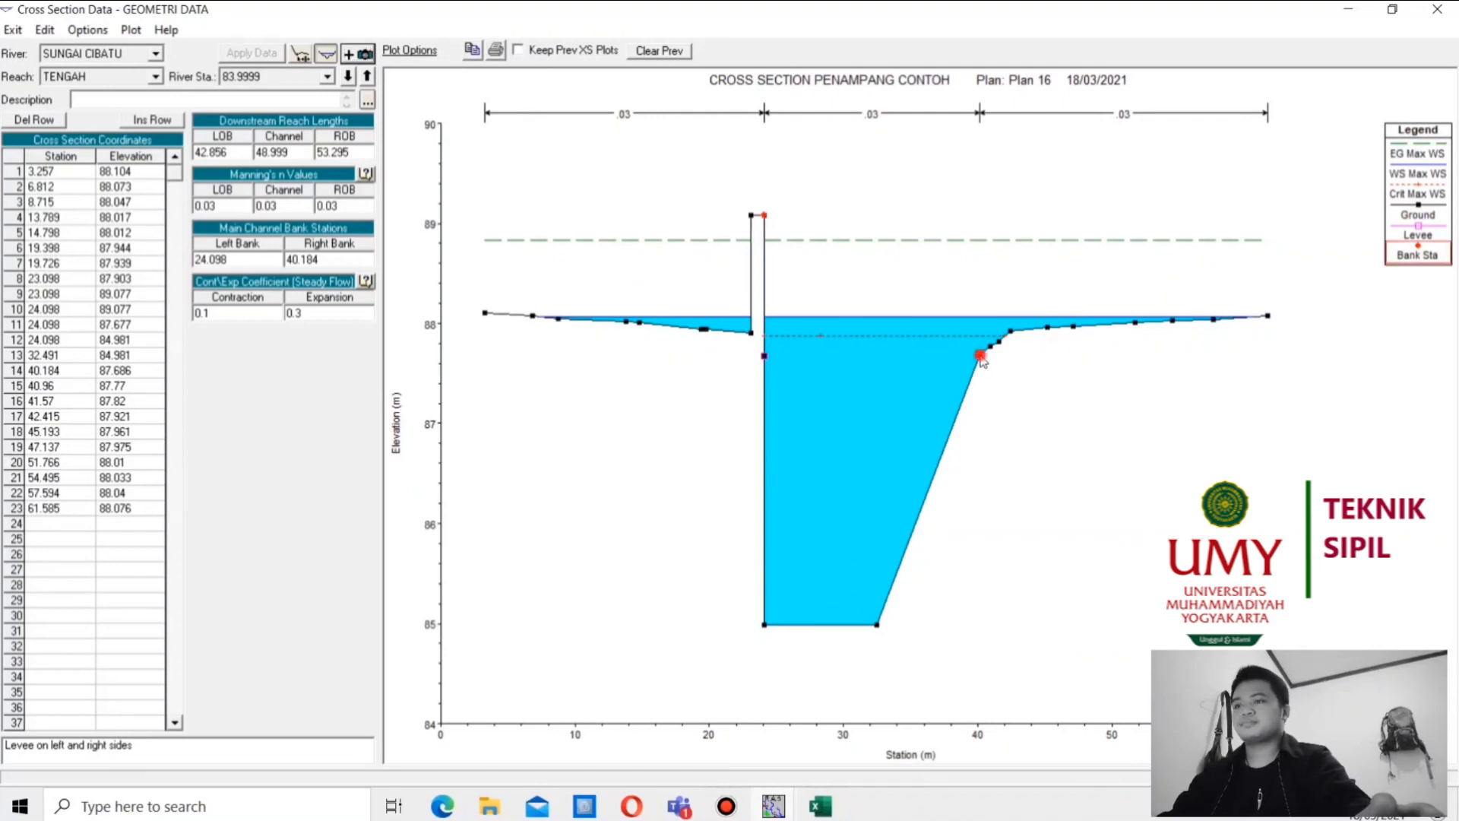
Copy the right bank station 40.184 from row 14 into the station of row 13
{"action": "mouse_move", "coordinate": [980, 359]}
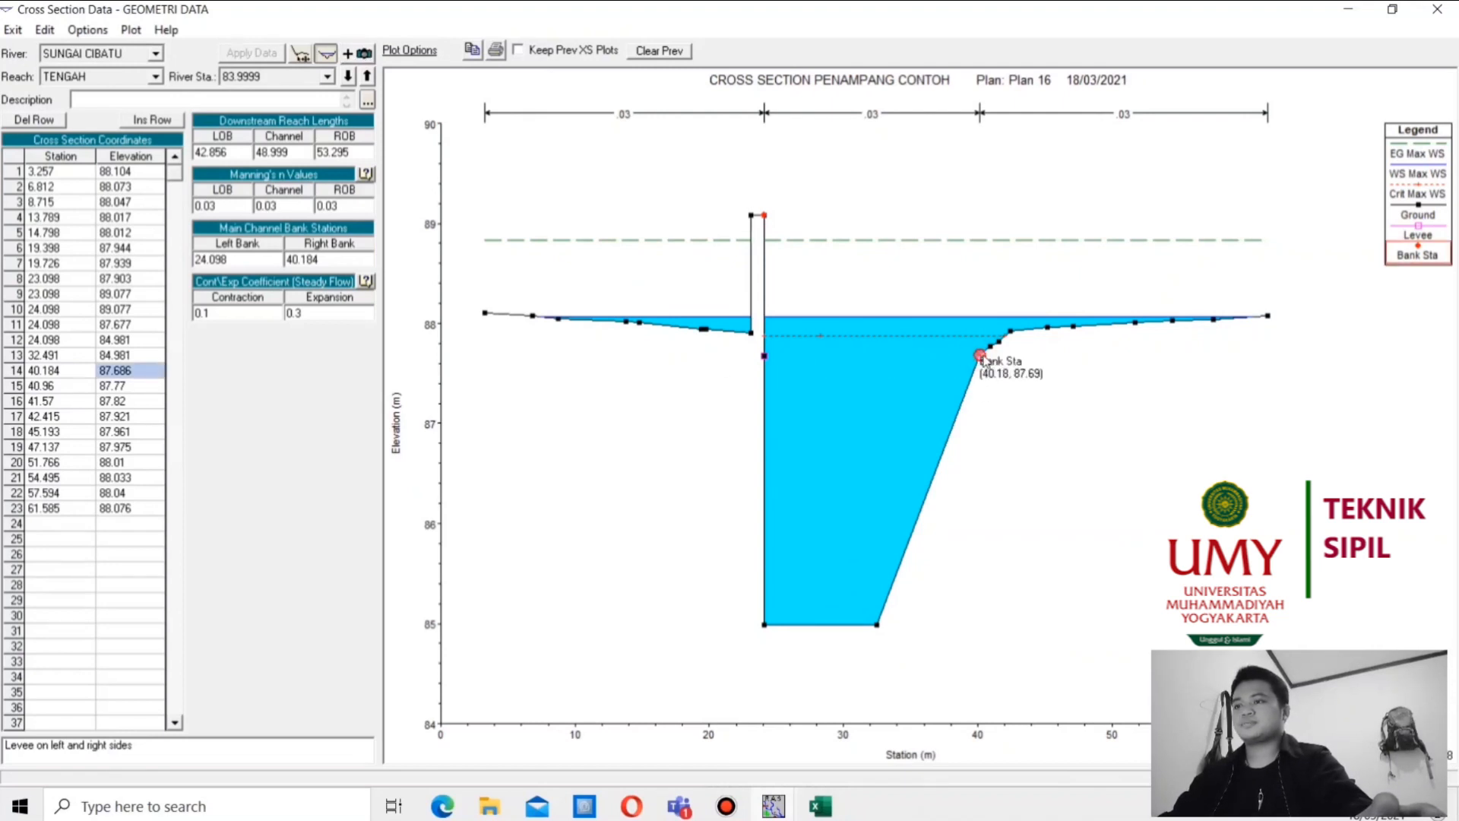
{"action": "left_click", "coordinate": [77, 370]}
{"action": "left_click_drag", "start_coordinate": [78, 370], "coordinate": [2, 377]}
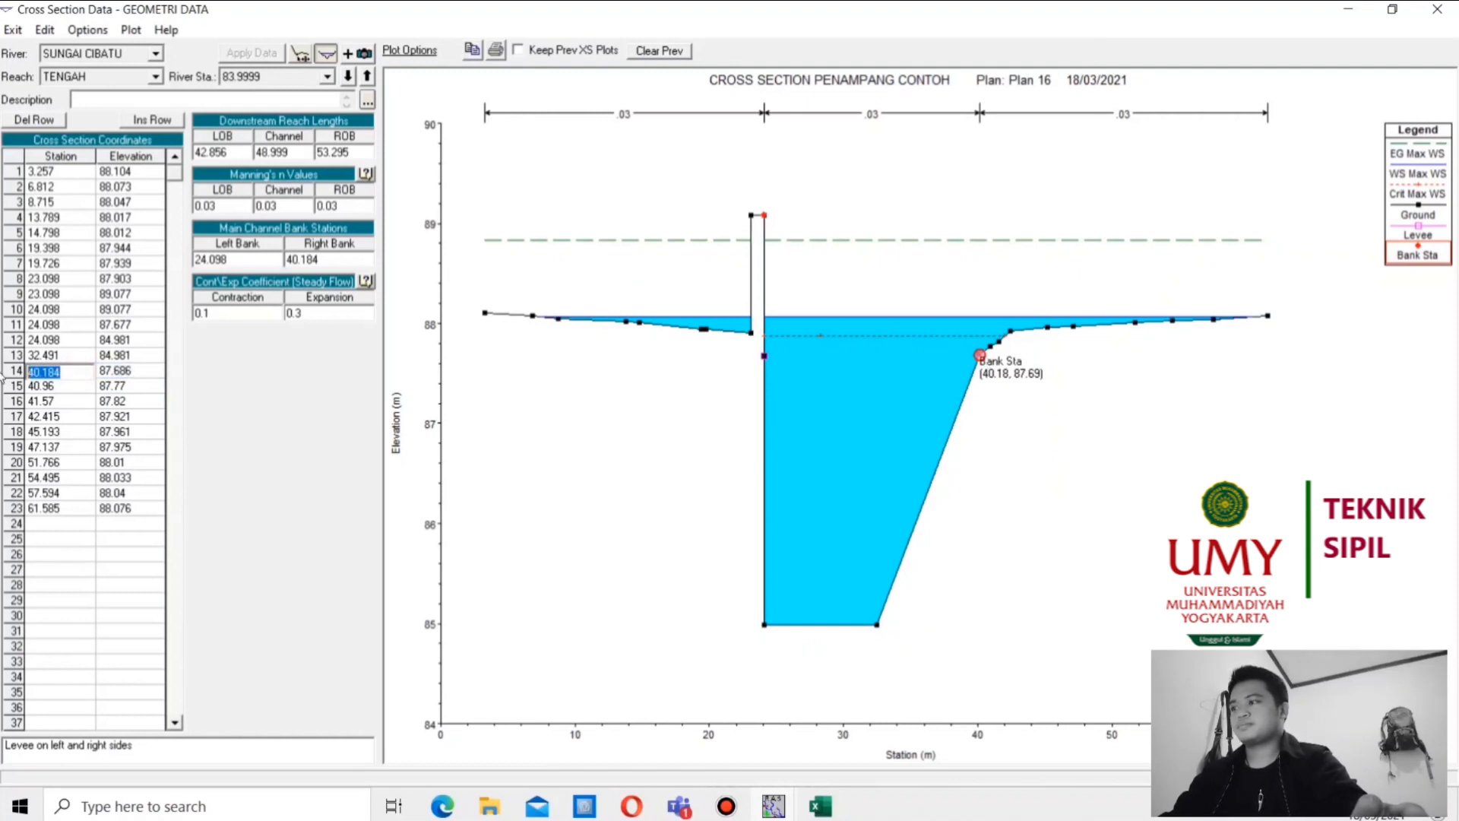
{"action": "key", "text": "ctrl+c"}
{"action": "left_click", "coordinate": [71, 356]}
{"action": "key", "text": "ctrl+v"}
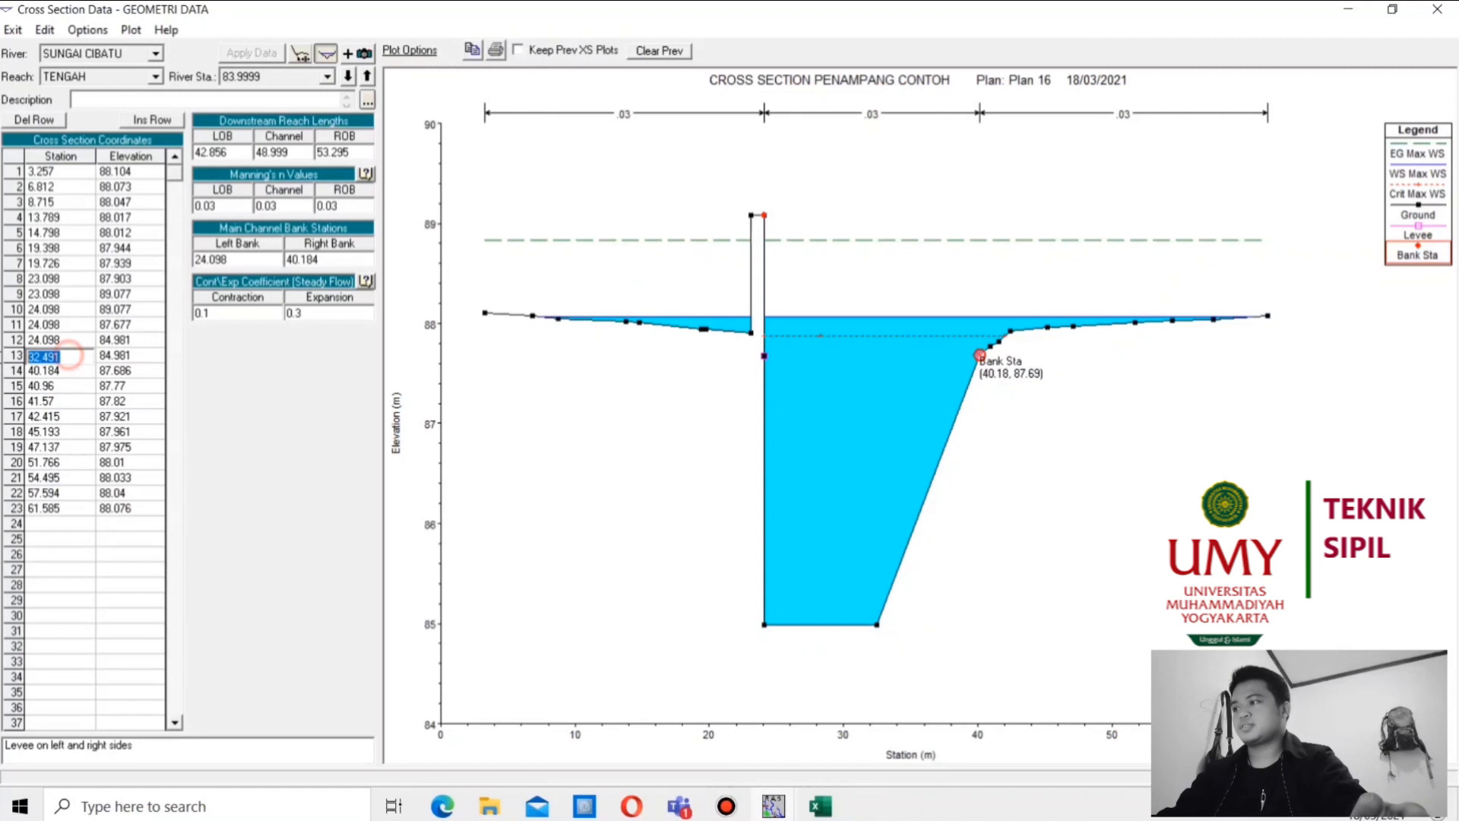
Set the station values in rows 16 and 17 to 41.96, one metre beyond the station in row 15
{"action": "left_click", "coordinate": [64, 391]}
{"action": "left_click_drag", "start_coordinate": [64, 392], "coordinate": [21, 403]}
{"action": "left_click", "coordinate": [50, 405]}
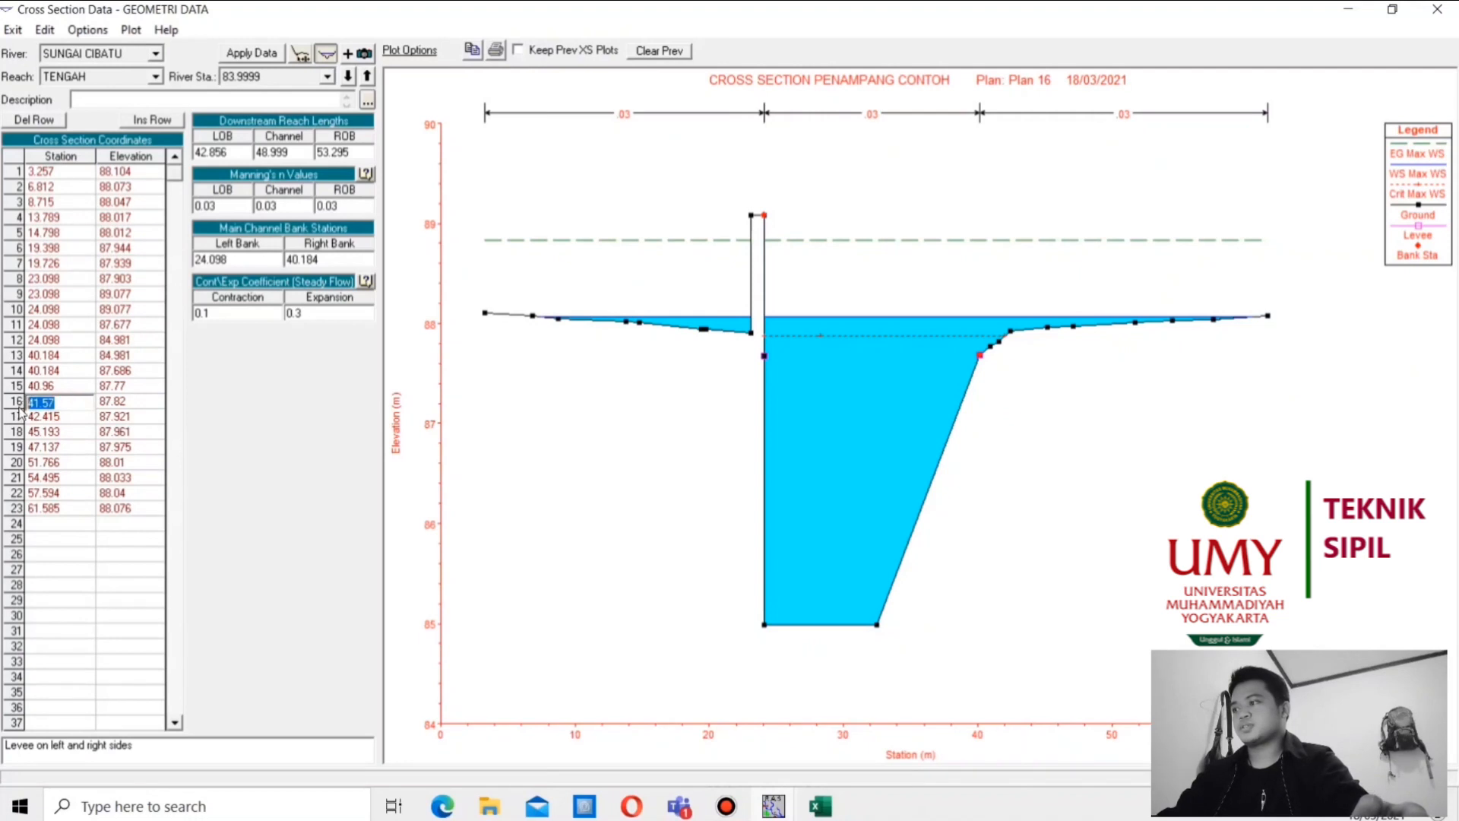
{"action": "key", "text": "ctrl+v"}
{"action": "left_click", "coordinate": [39, 401]}
{"action": "key", "text": "BackSpace"}
{"action": "type", "text": "1"}
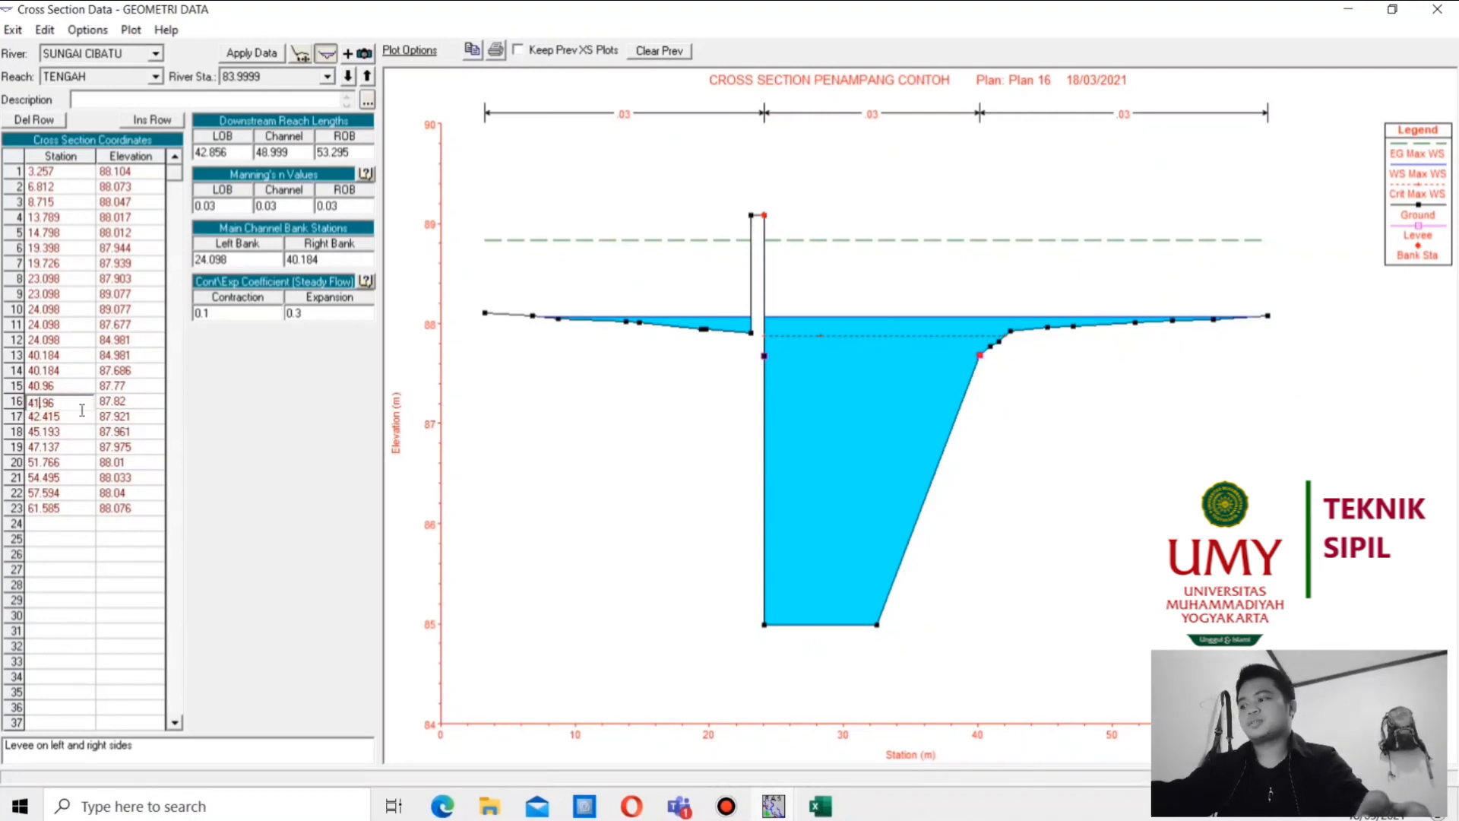
{"action": "left_click_drag", "start_coordinate": [55, 405], "coordinate": [3, 420]}
{"action": "left_click", "coordinate": [56, 418]}
{"action": "key", "text": "ctrl+v"}
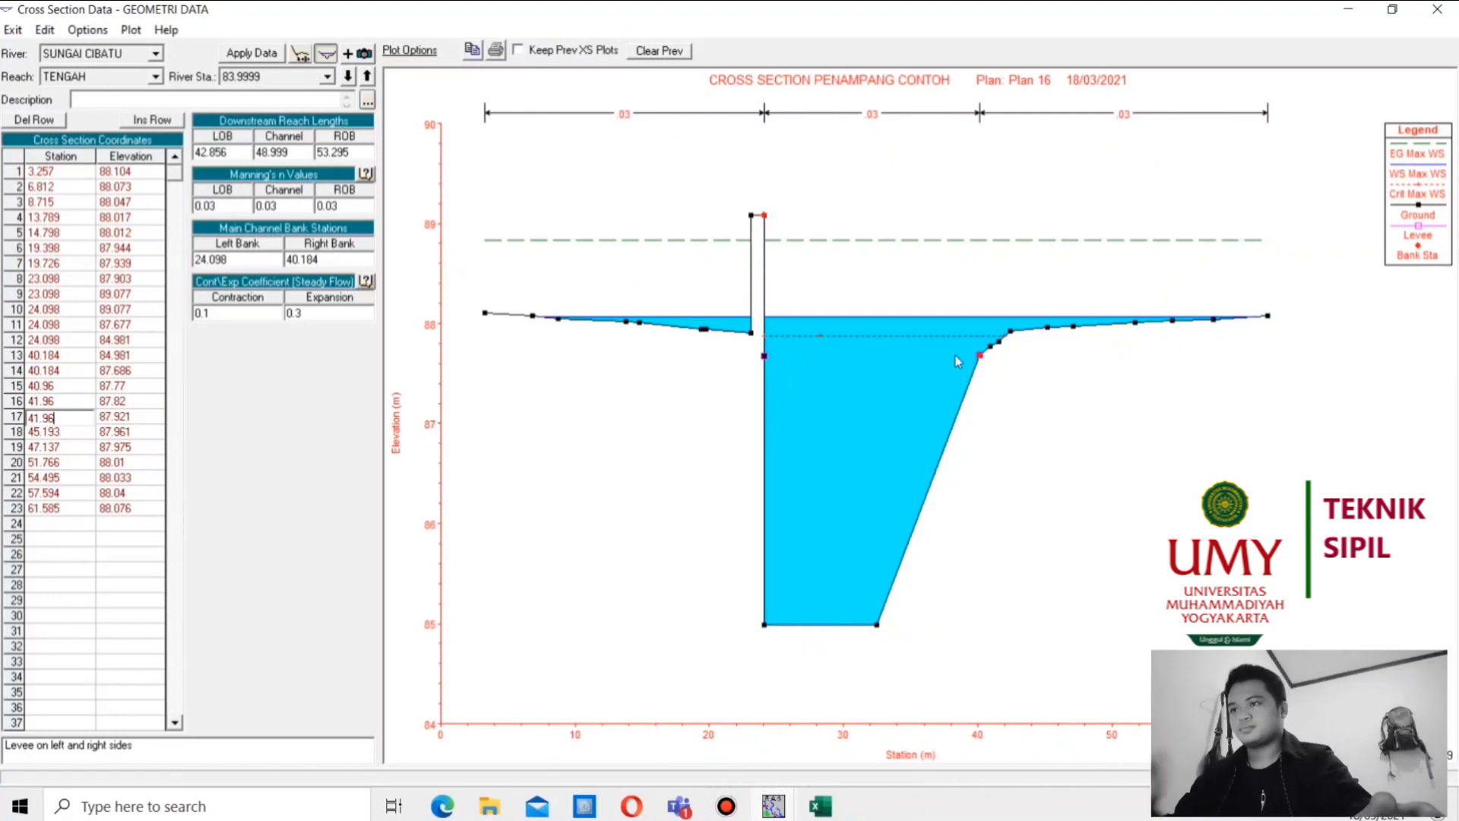
Set the elevations in rows 15 and 16 to 89.077, matching the left bank, and apply the data
{"action": "left_click", "coordinate": [981, 356]}
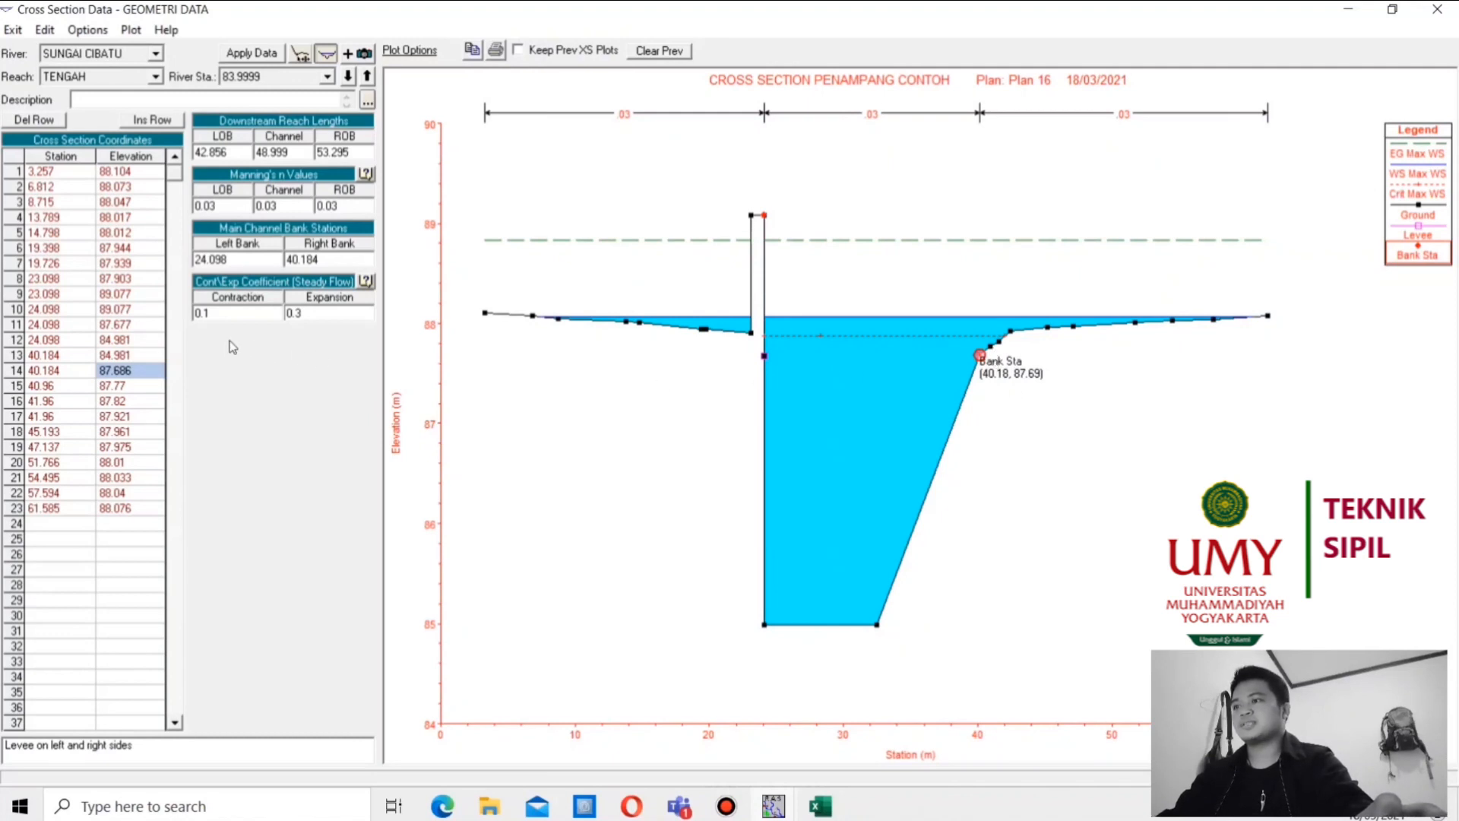
{"action": "double_click", "coordinate": [137, 312]}
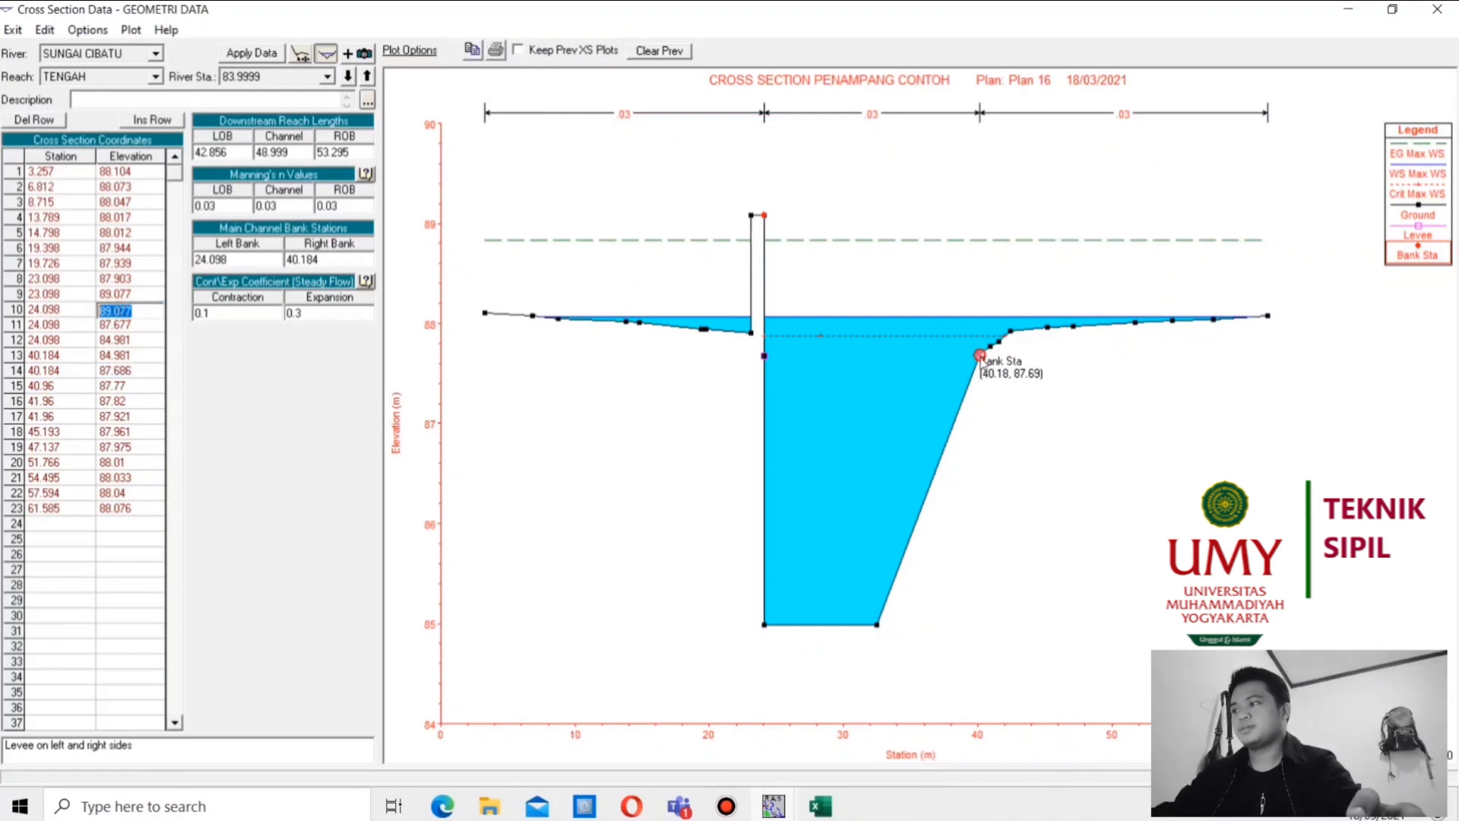
{"action": "left_click", "coordinate": [141, 386]}
{"action": "type", "text": "89.077"}
{"action": "left_click", "coordinate": [132, 403]}
{"action": "type", "text": "89.077"}
{"action": "left_click", "coordinate": [238, 55]}
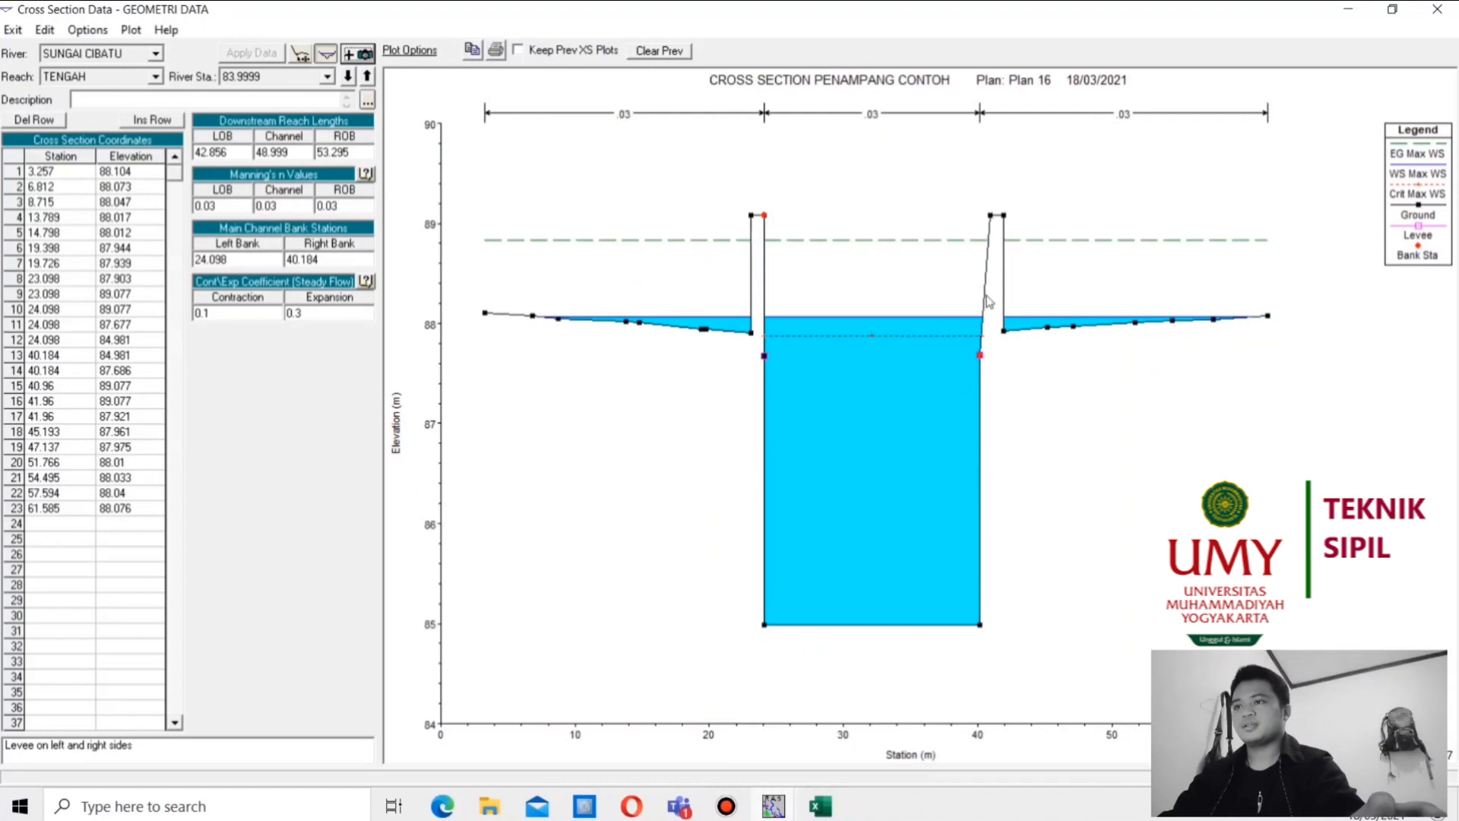
Set the station in row 15 to the right bank station 40.184 and apply the data
{"action": "left_click", "coordinate": [989, 216]}
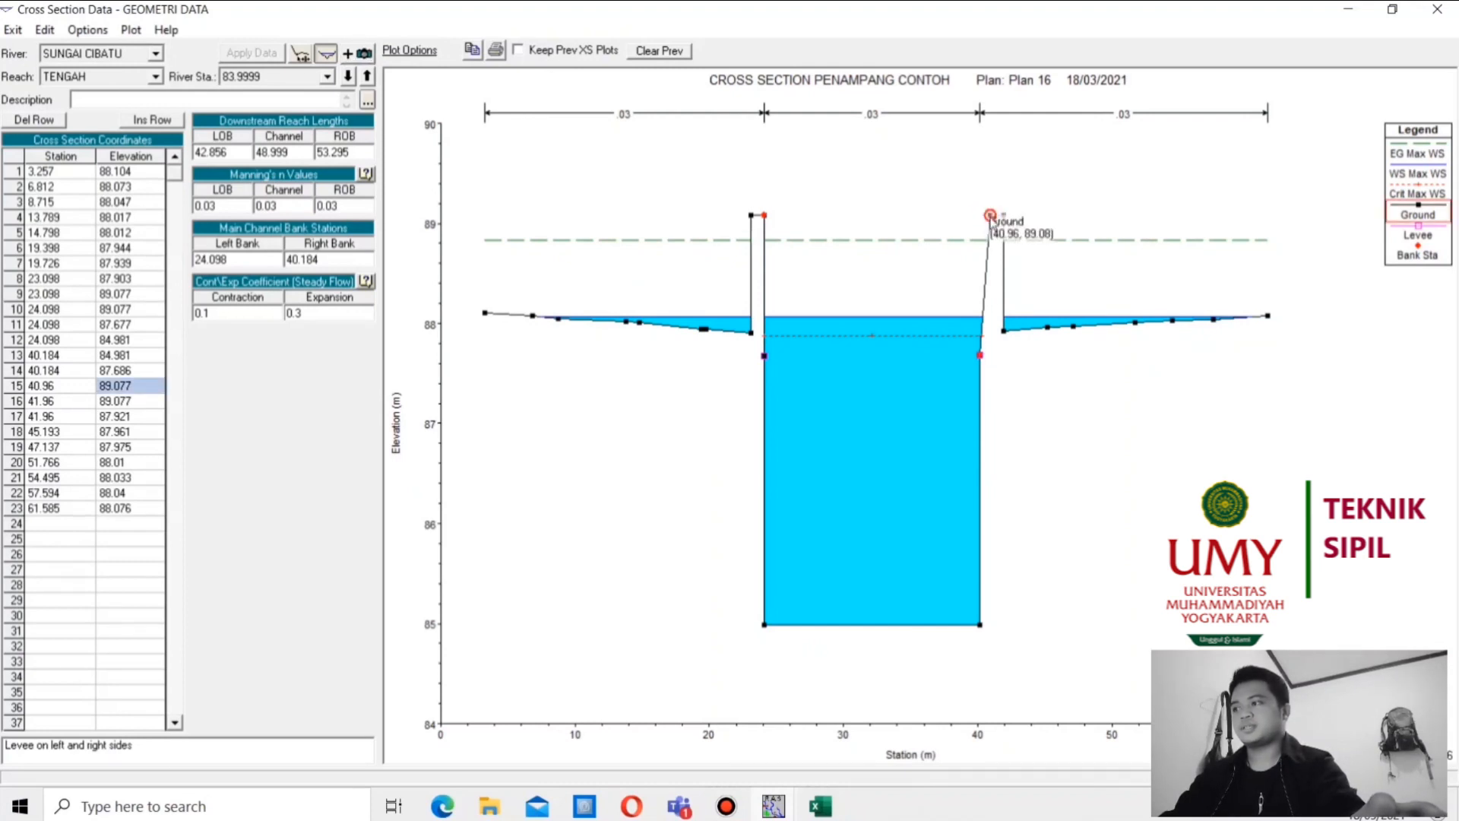
{"action": "left_click", "coordinate": [59, 388]}
{"action": "left_click", "coordinate": [59, 388]}
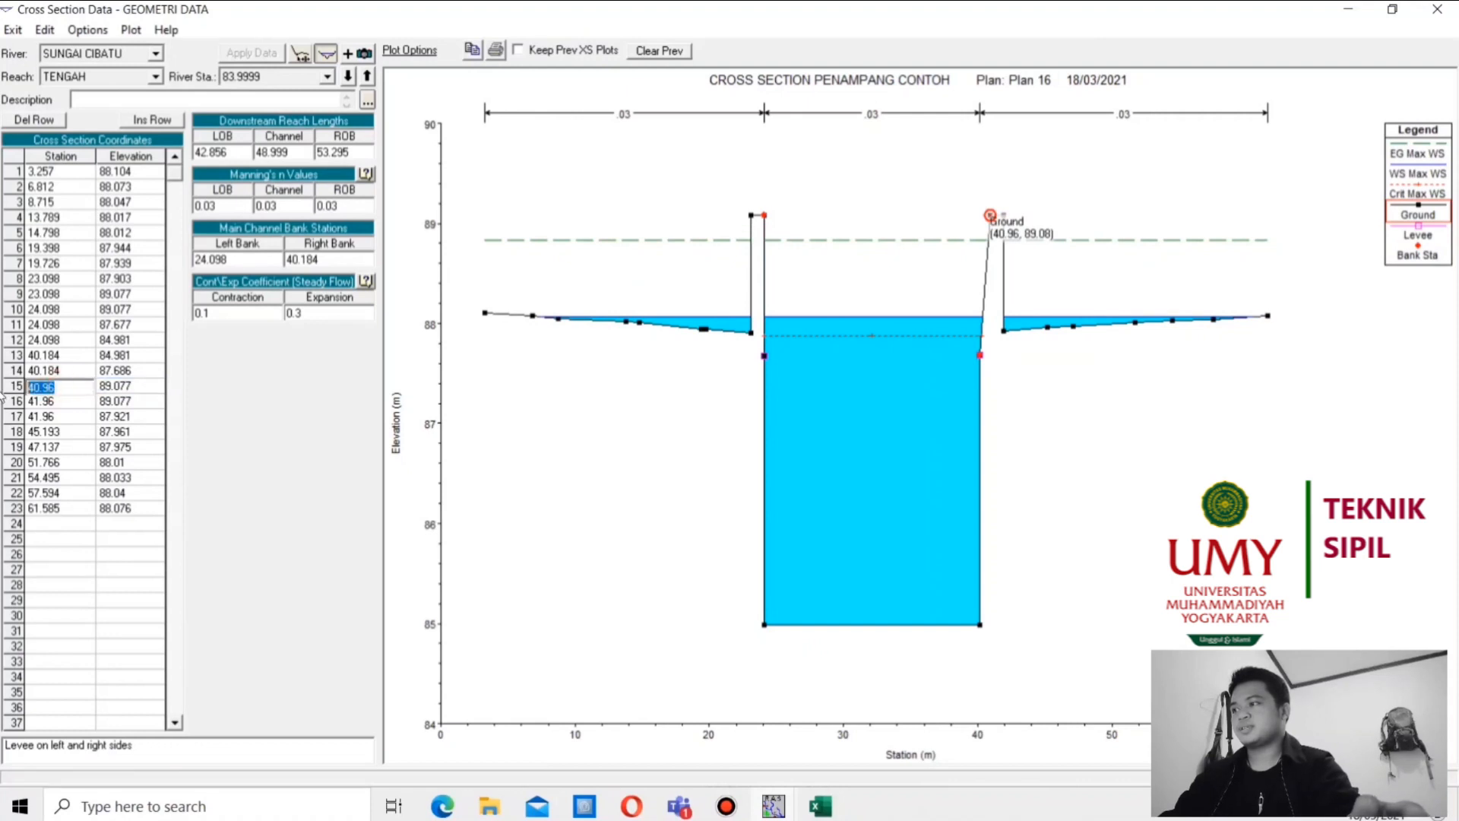
{"action": "left_click", "coordinate": [61, 372]}
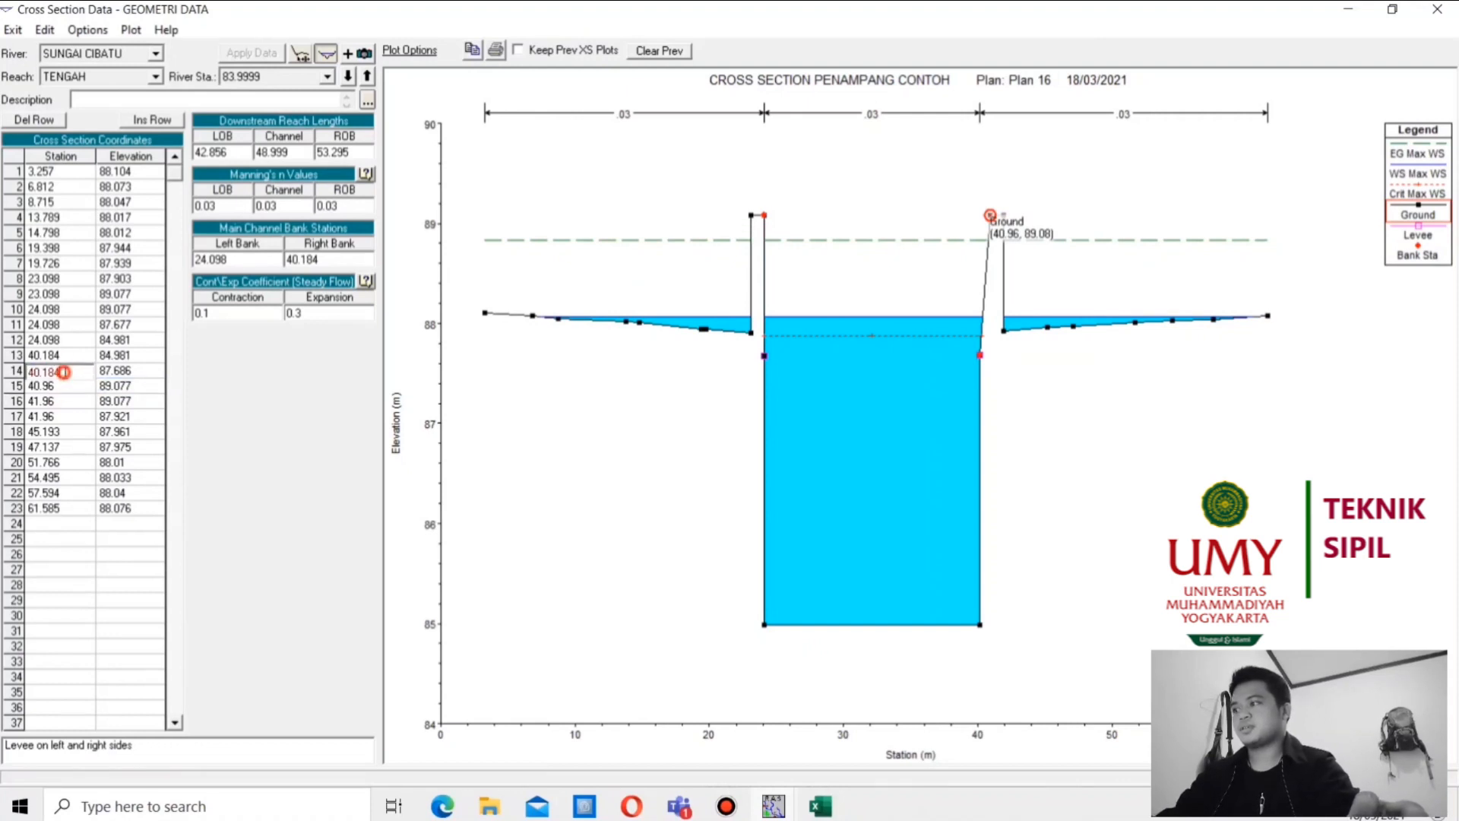
{"action": "left_click", "coordinate": [59, 387]}
{"action": "key", "text": "ctrl+v"}
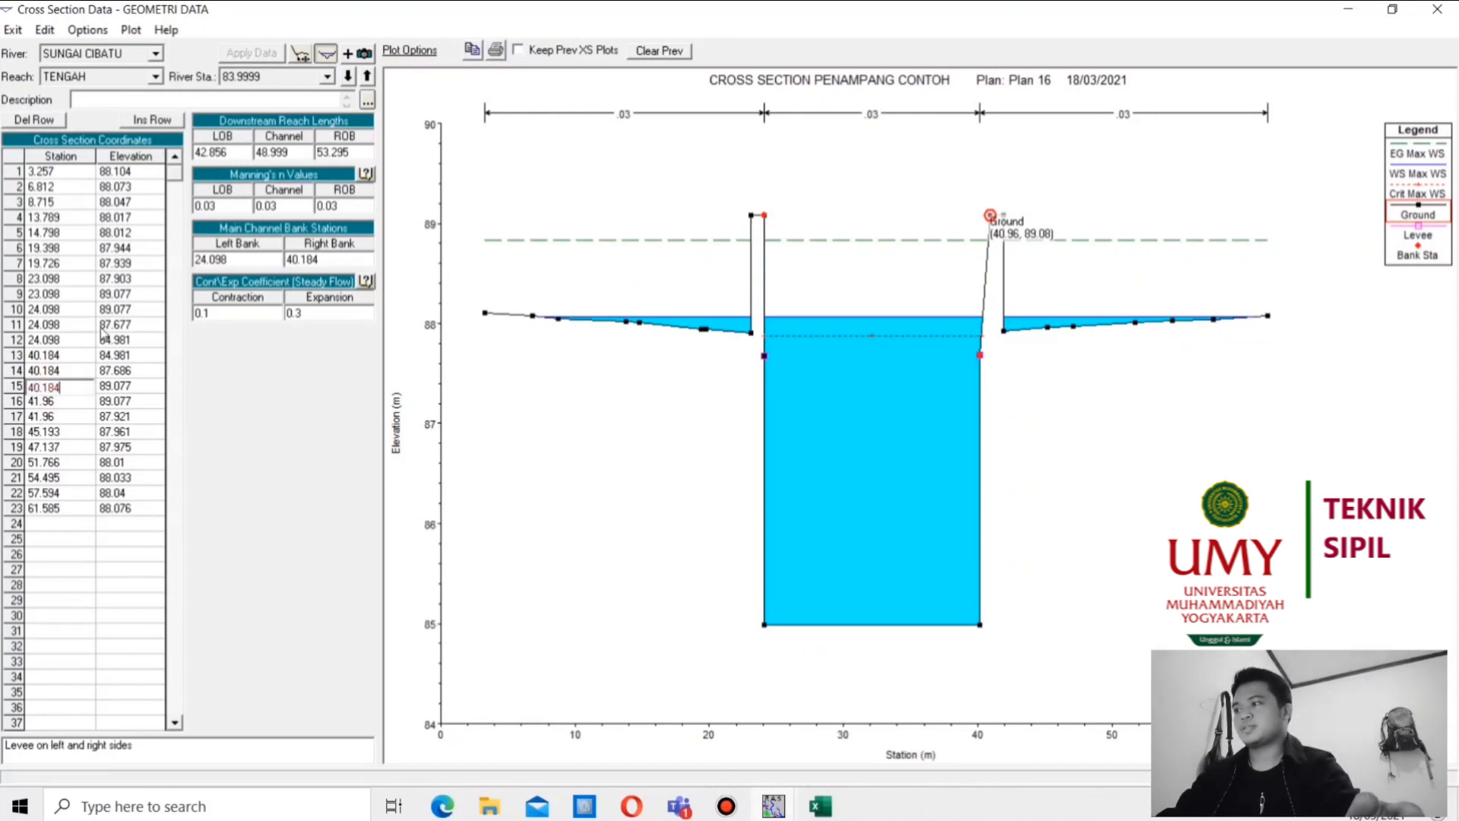
{"action": "left_click", "coordinate": [84, 309]}
{"action": "left_click", "coordinate": [250, 54]}
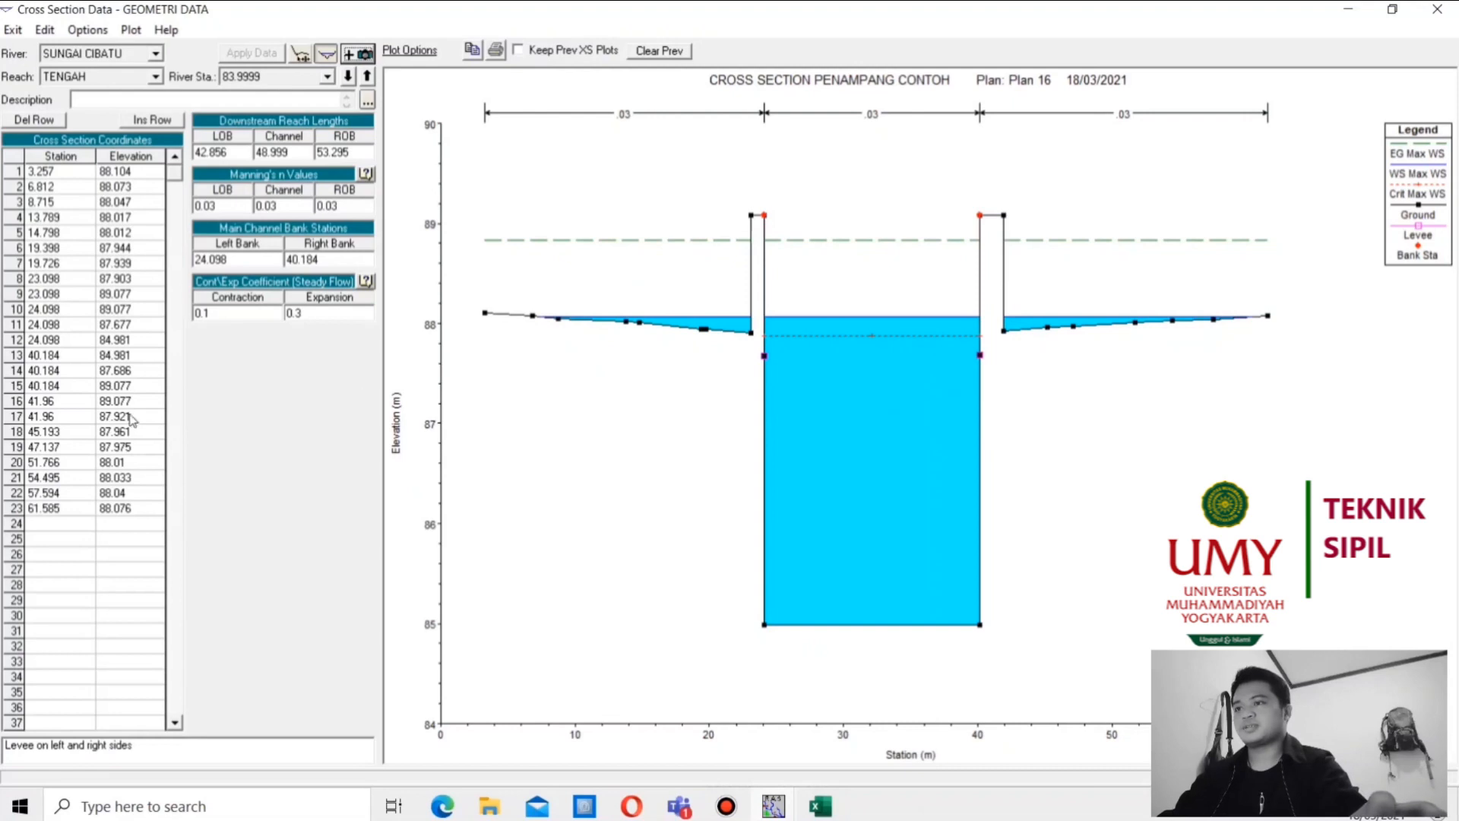
Set the station values in rows 16 and 17 to 41.184, one metre beyond row 15, and apply the data
{"action": "left_click", "coordinate": [66, 388]}
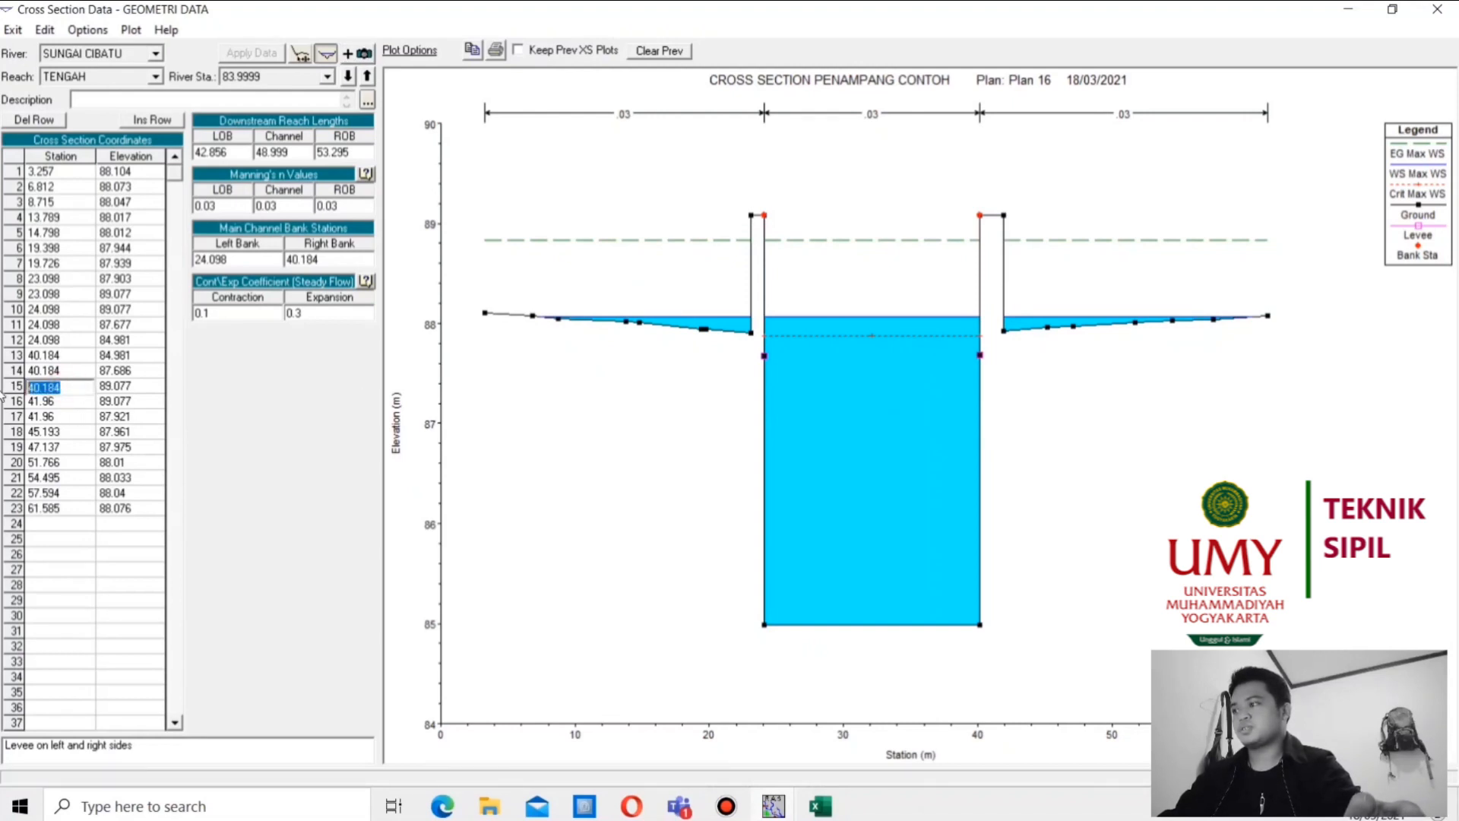
{"action": "key", "text": "Down"}
{"action": "type", "text": "40.184"}
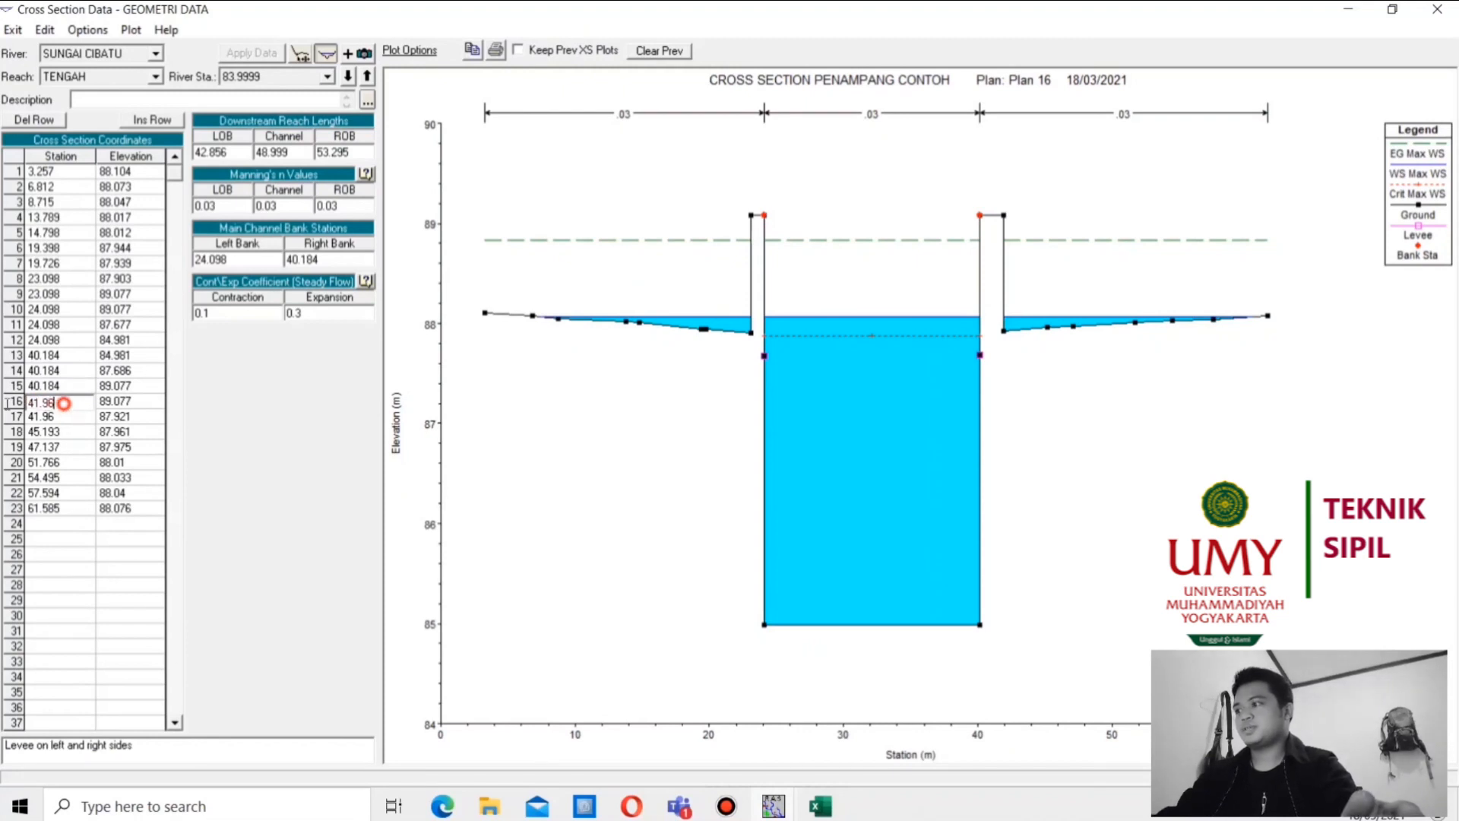
{"action": "left_click", "coordinate": [39, 403]}
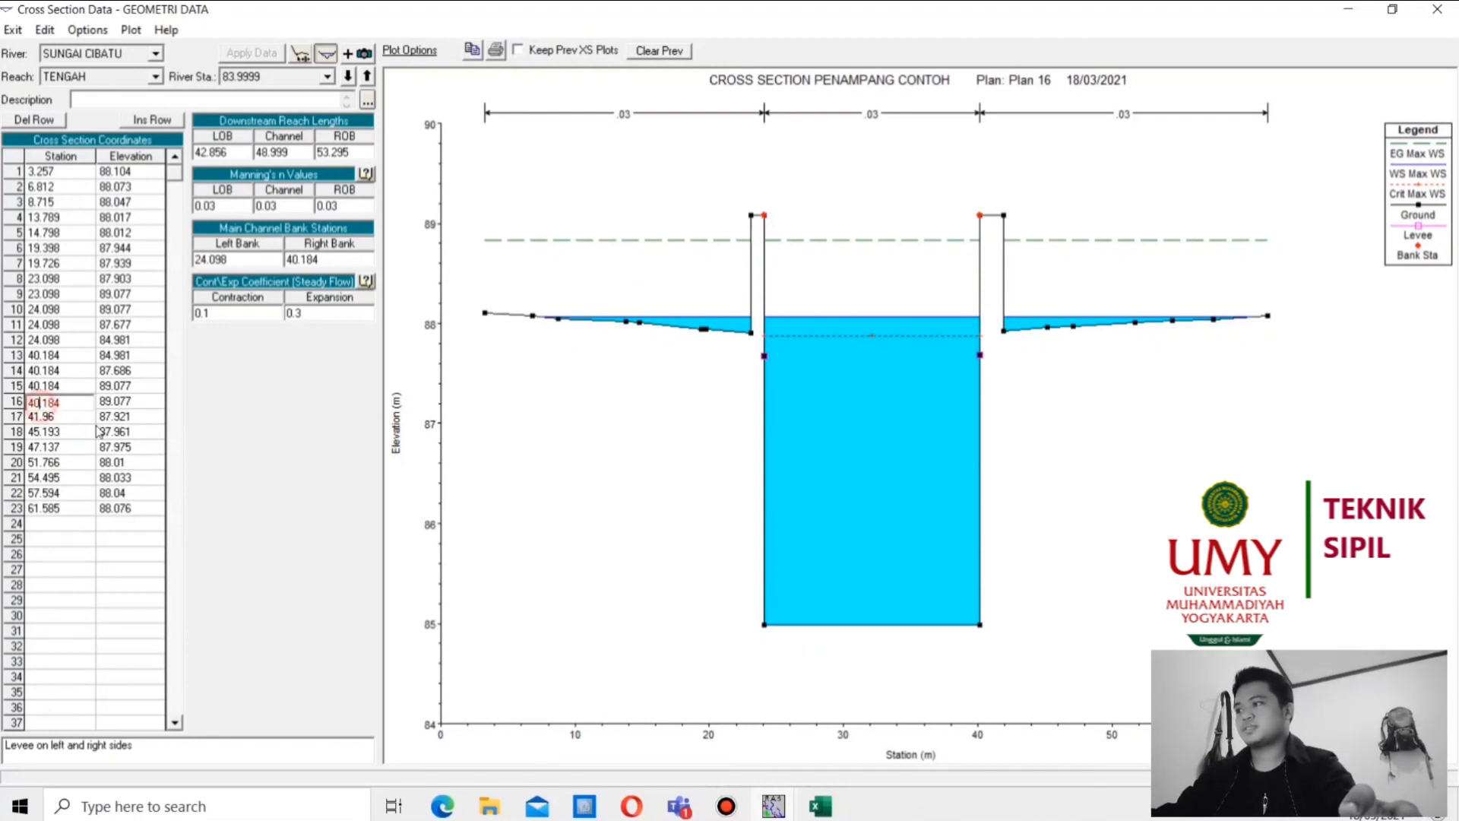
{"action": "key", "text": "BackSpace"}
{"action": "type", "text": "1"}
{"action": "double_click", "coordinate": [83, 404]}
{"action": "left_click", "coordinate": [59, 418]}
{"action": "left_click_drag", "start_coordinate": [59, 418], "coordinate": [2, 421]}
{"action": "key", "text": "ctrl+v"}
{"action": "left_click", "coordinate": [36, 430]}
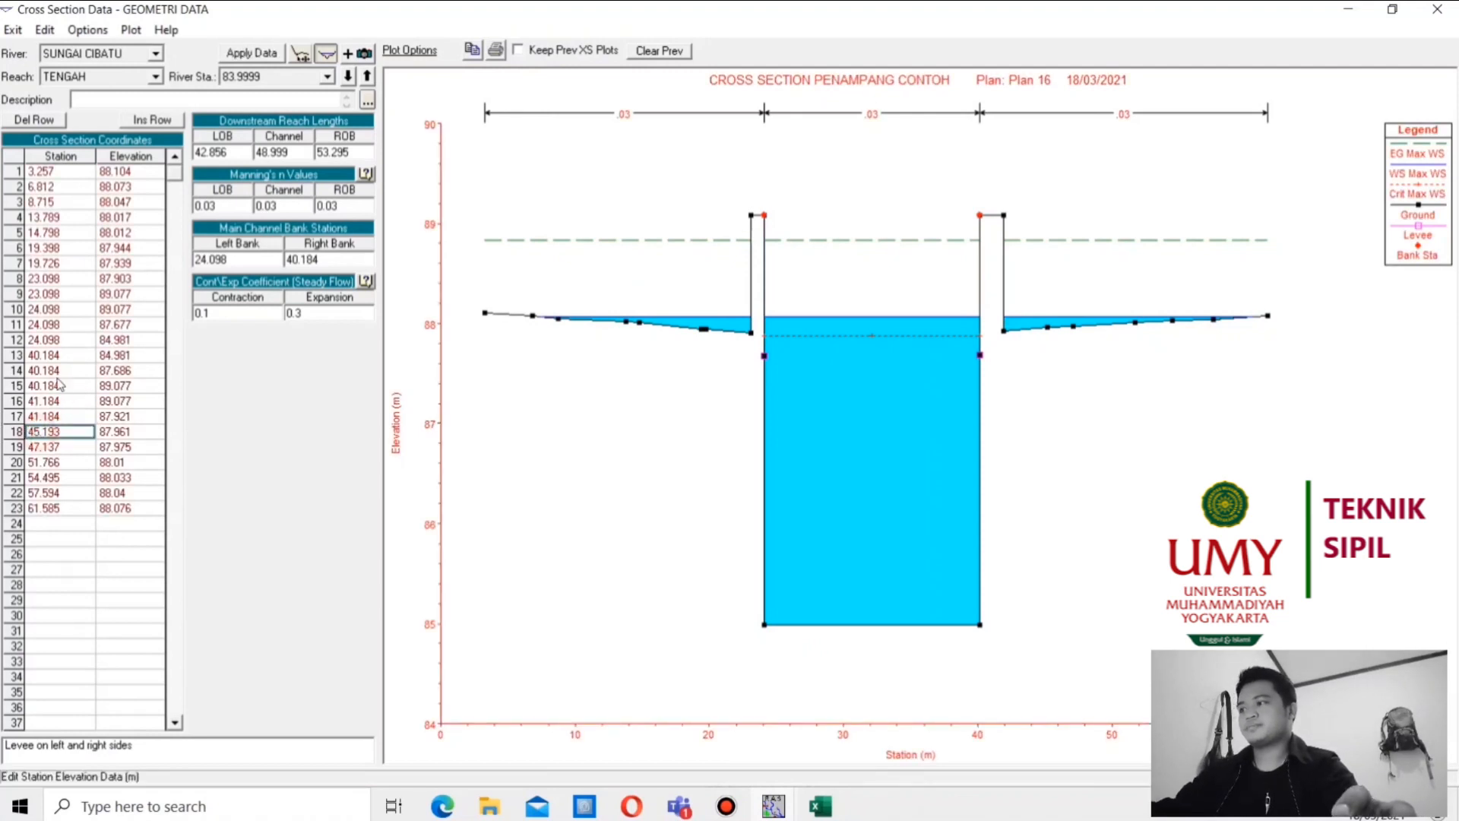
{"action": "left_click", "coordinate": [250, 58]}
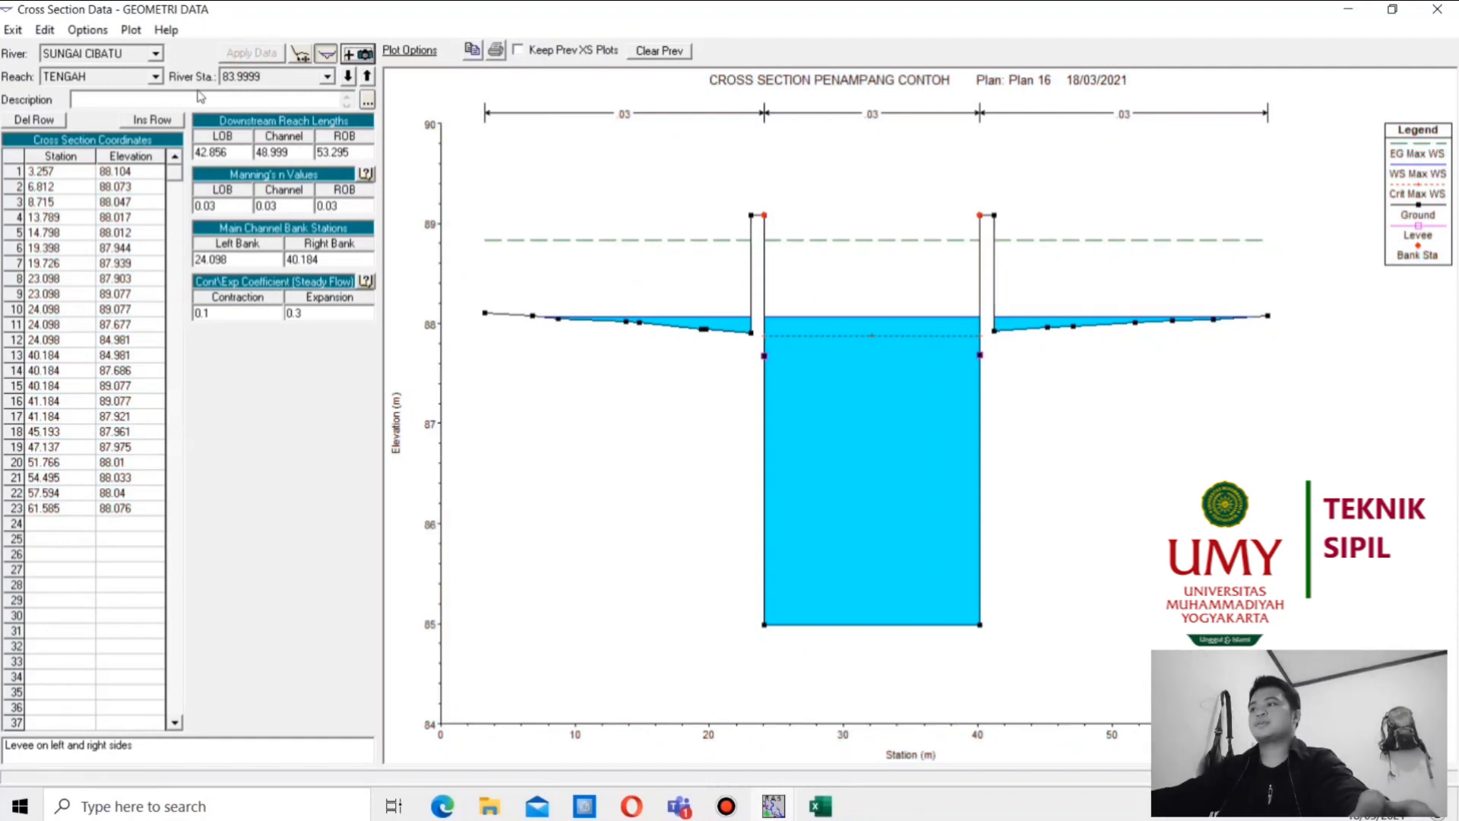
Set the levees of river station 83.9999 to the default bank positions, stations 24.098 and 40.184 at elevation 89.077
{"action": "left_click", "coordinate": [87, 29]}
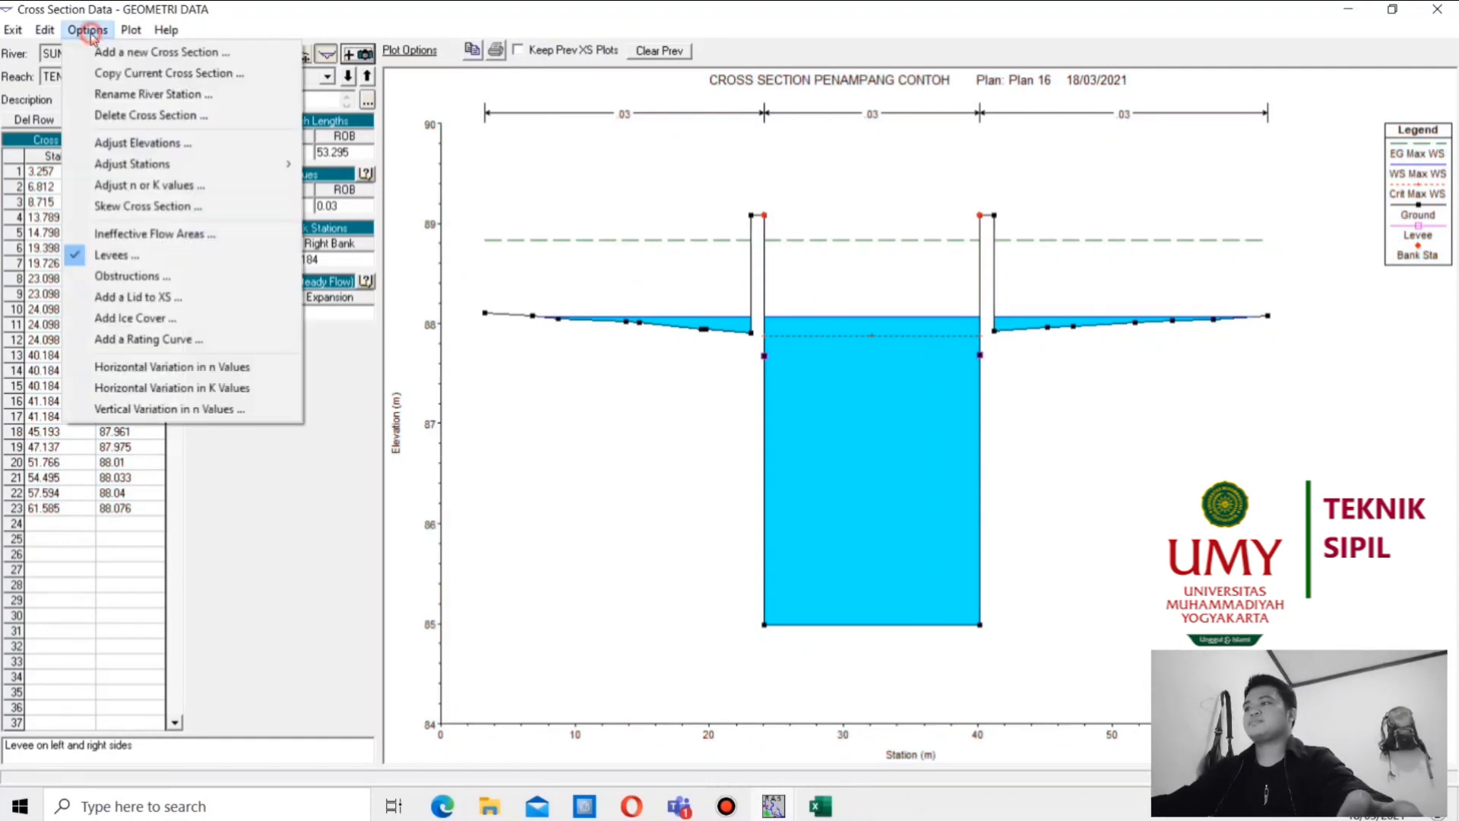
{"action": "left_click", "coordinate": [140, 260]}
{"action": "left_click", "coordinate": [608, 324]}
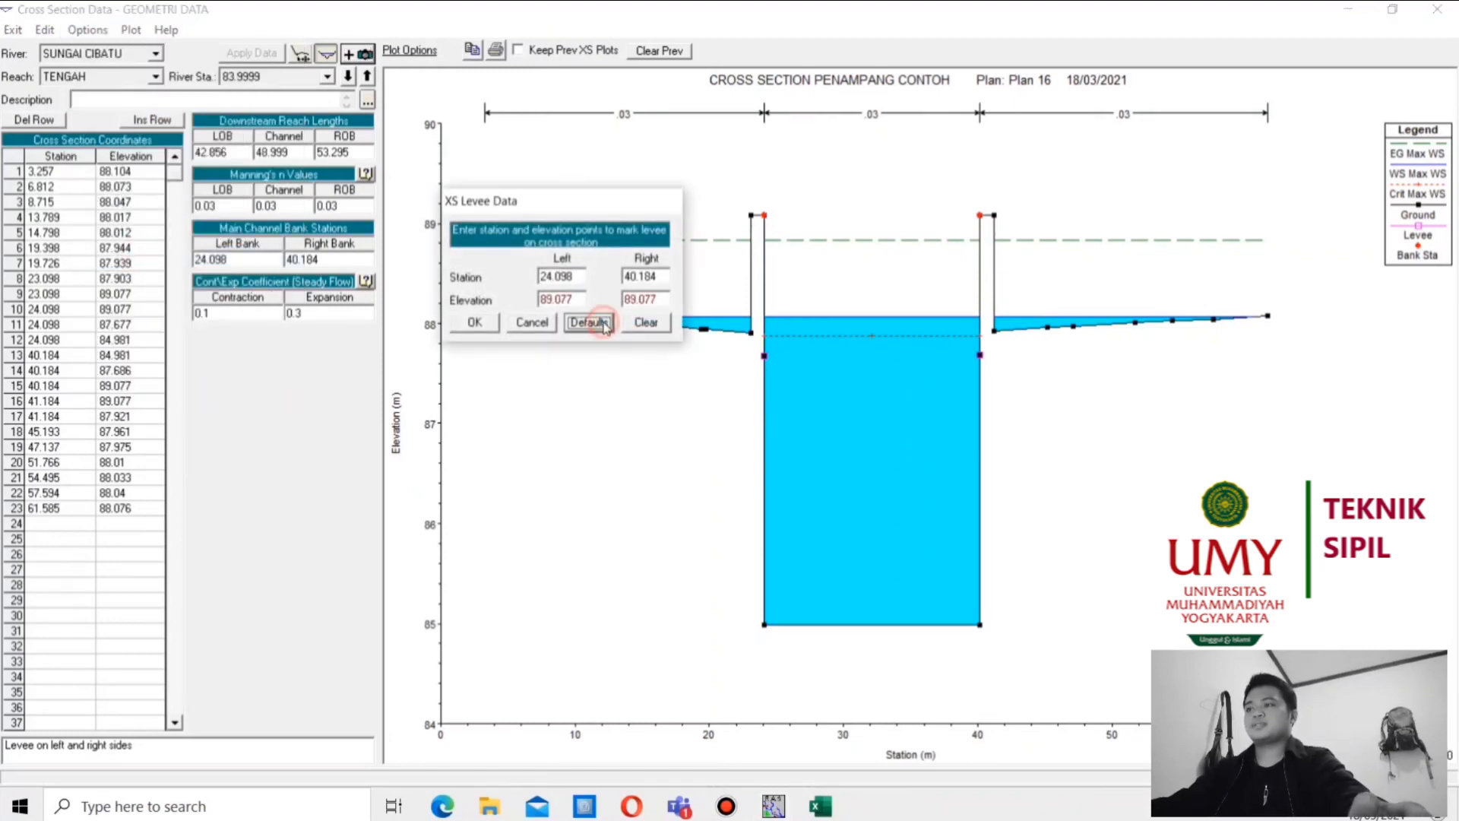
{"action": "left_click", "coordinate": [475, 323]}
{"action": "left_click", "coordinate": [232, 52]}
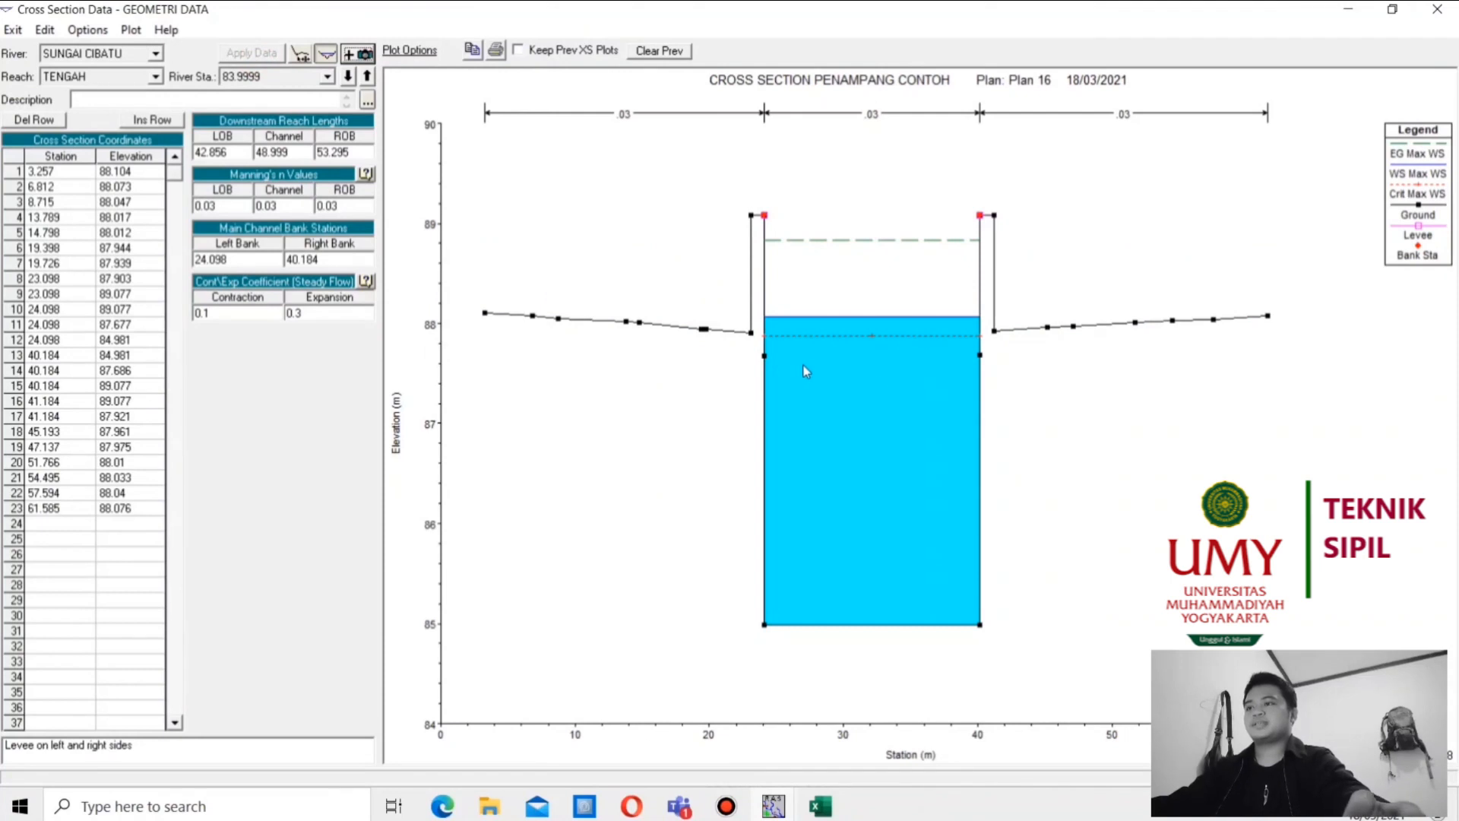
Go to the next upstream river station and rename it "133." without the asterisk
{"action": "left_click", "coordinate": [368, 77]}
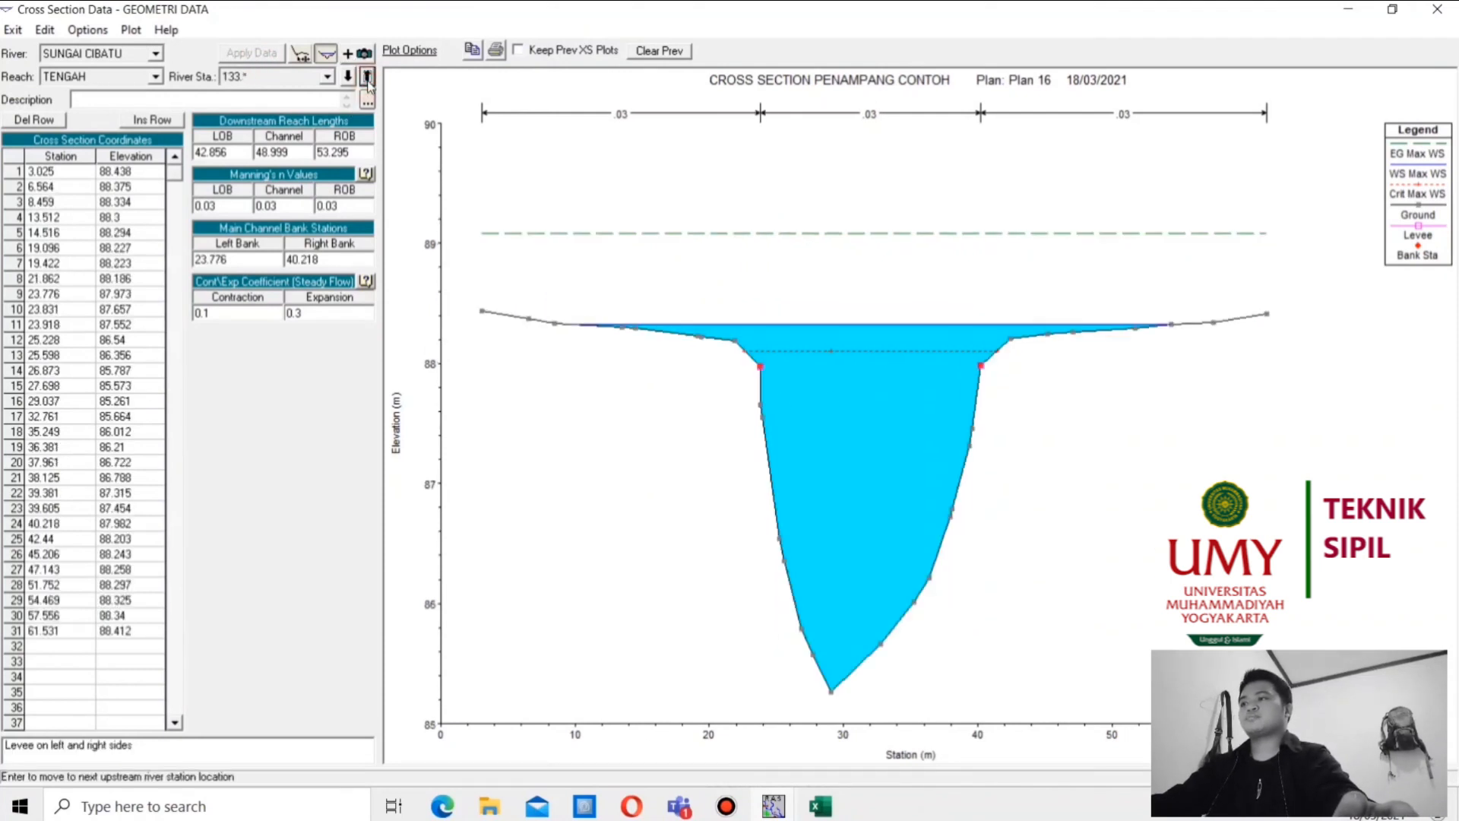
{"action": "left_click", "coordinate": [87, 30]}
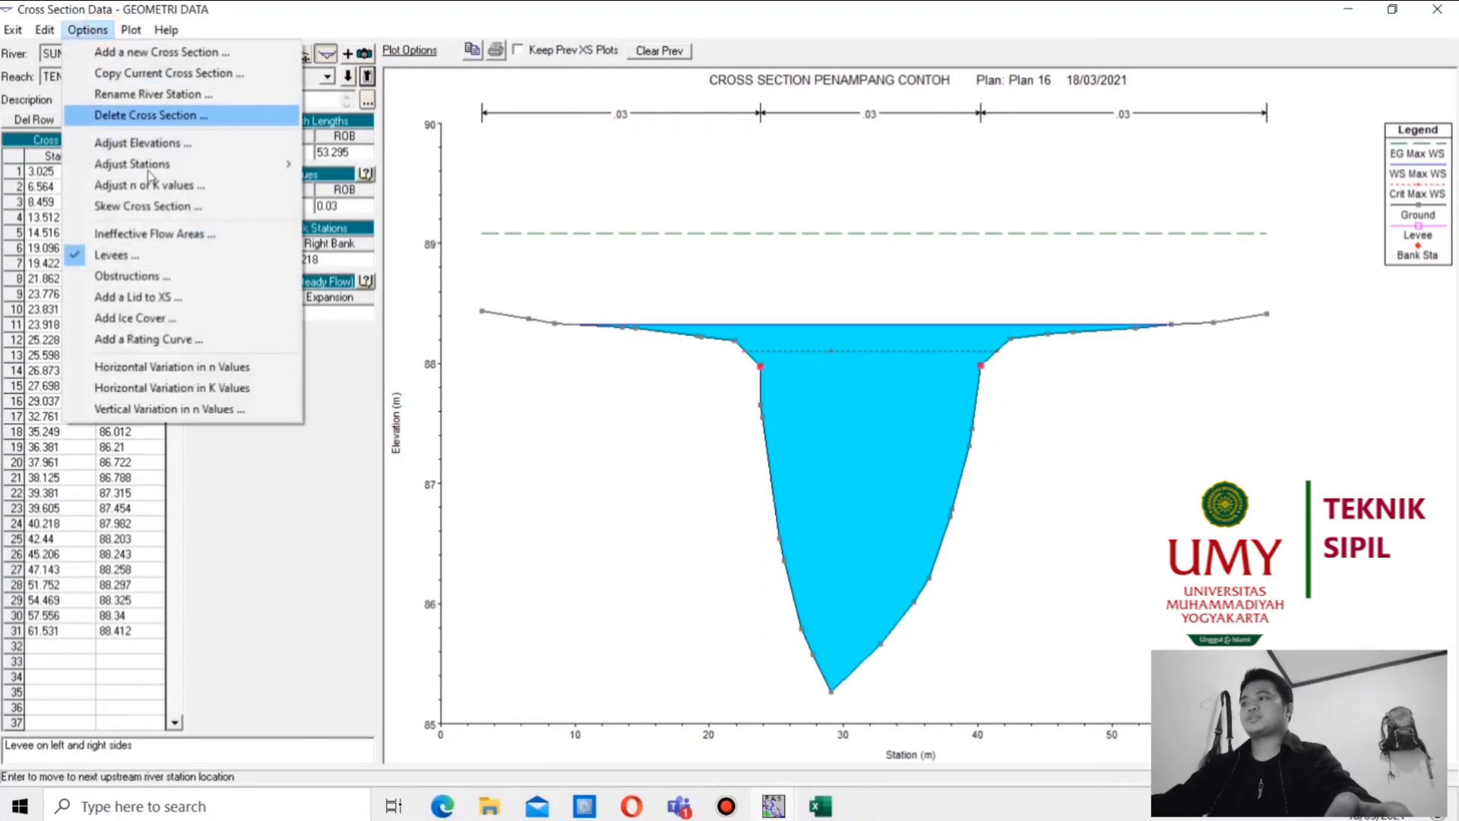
{"action": "left_click", "coordinate": [152, 94]}
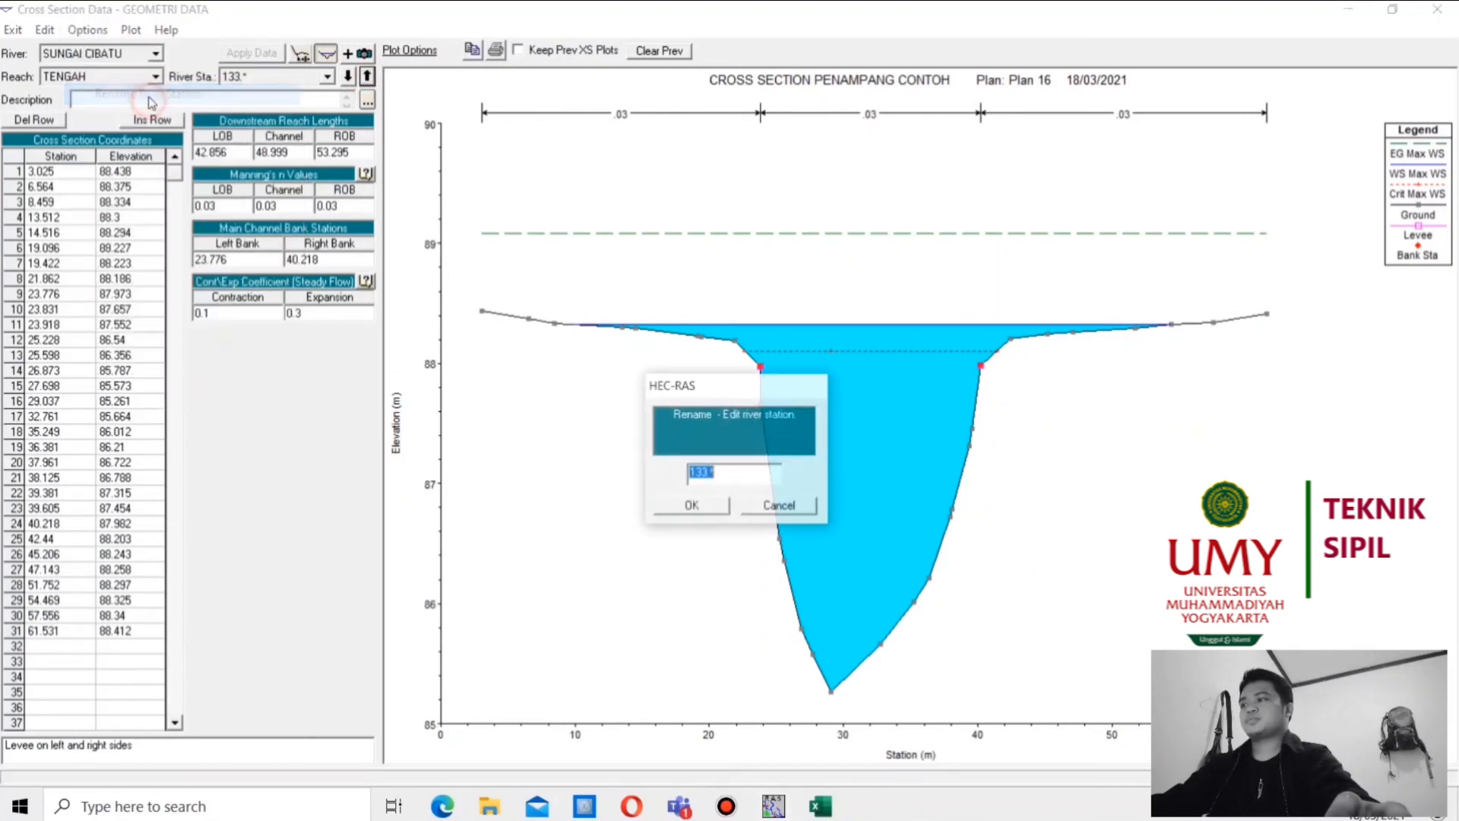
{"action": "left_click", "coordinate": [726, 472]}
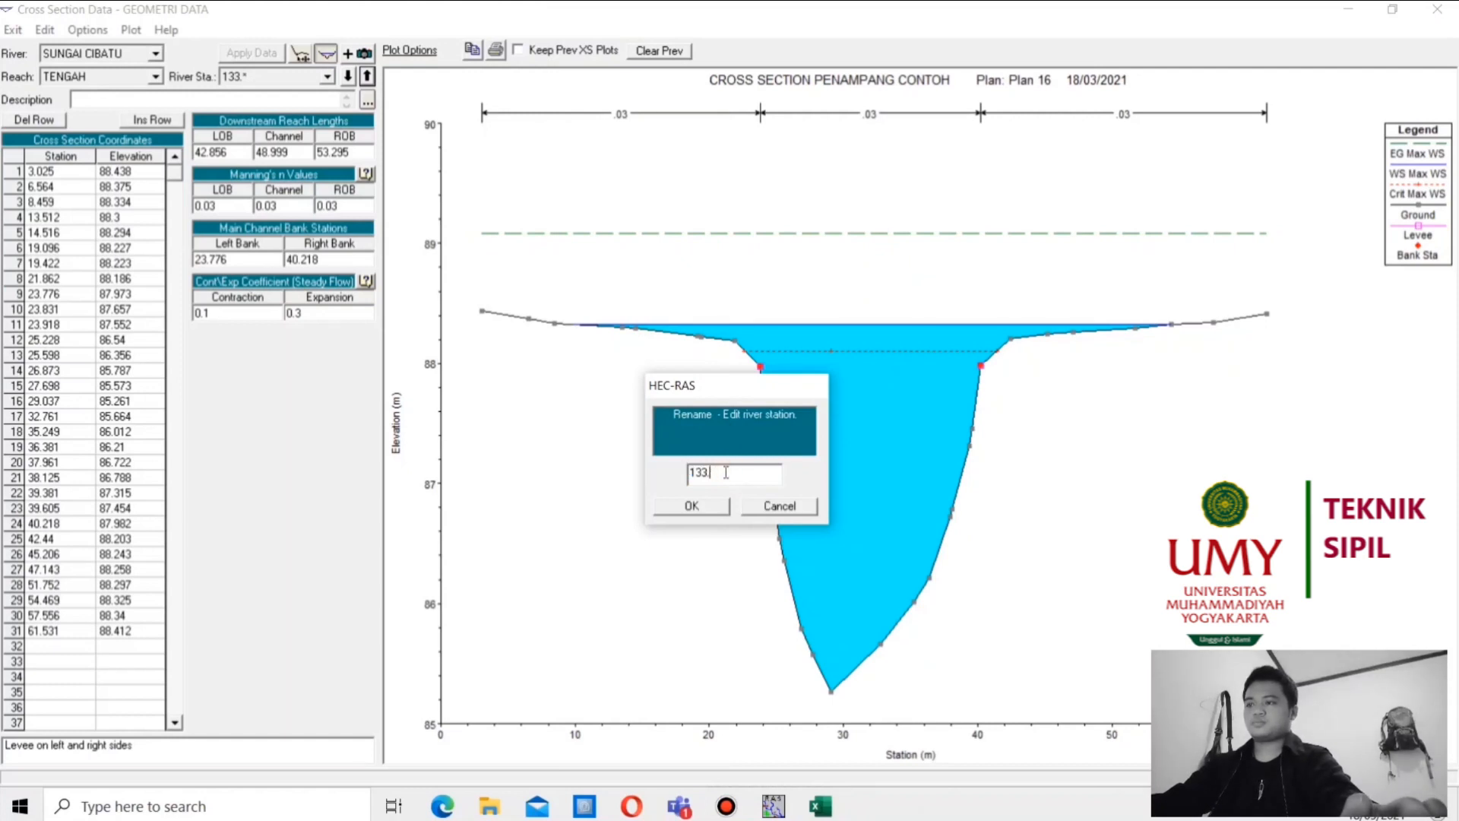
{"action": "left_click", "coordinate": [704, 506]}
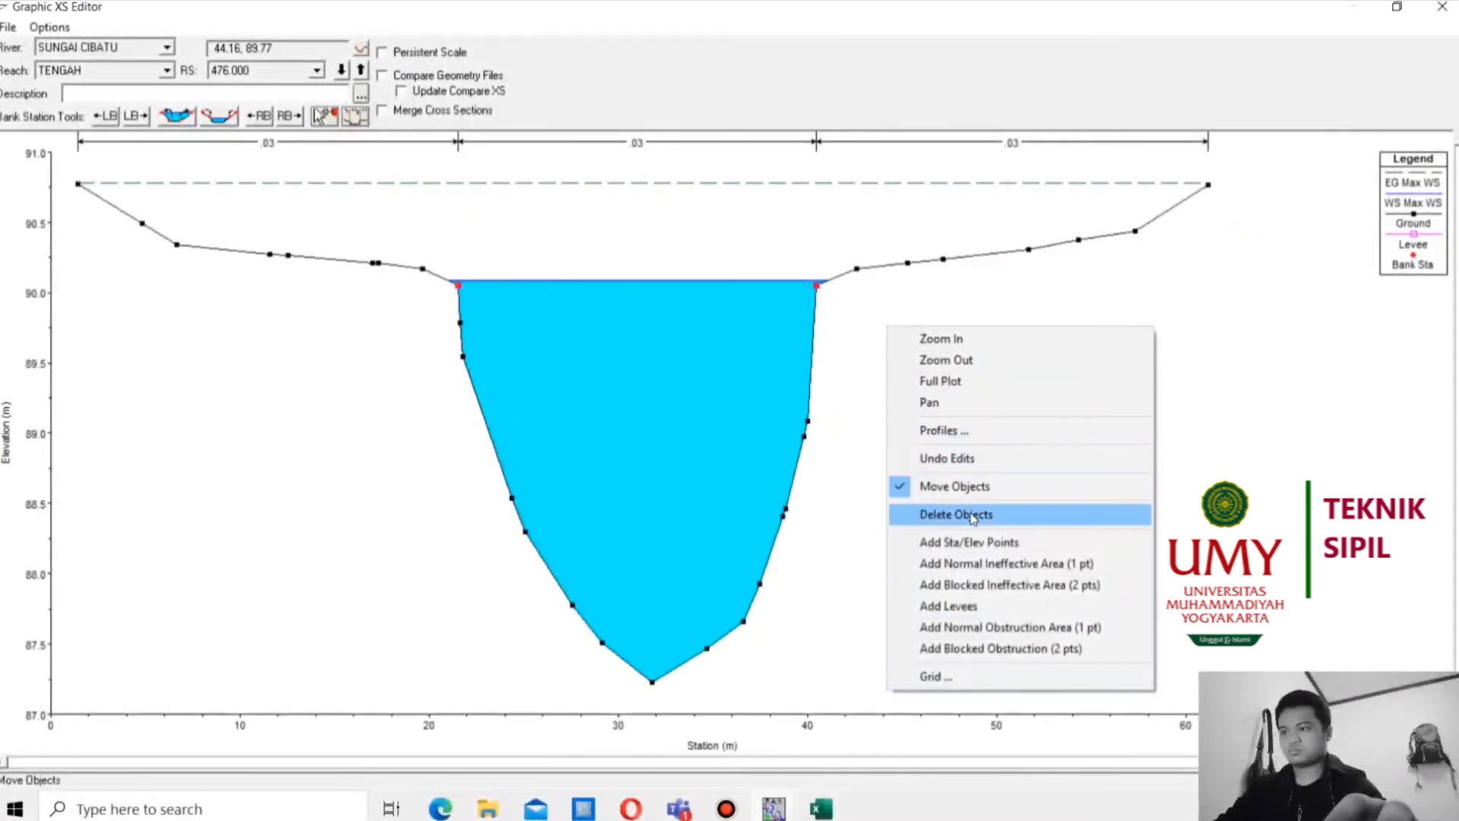
Delete the ground points along both channel side slopes of river station 476.000, keeping the bank points and the two bed points
{"action": "left_click", "coordinate": [967, 513]}
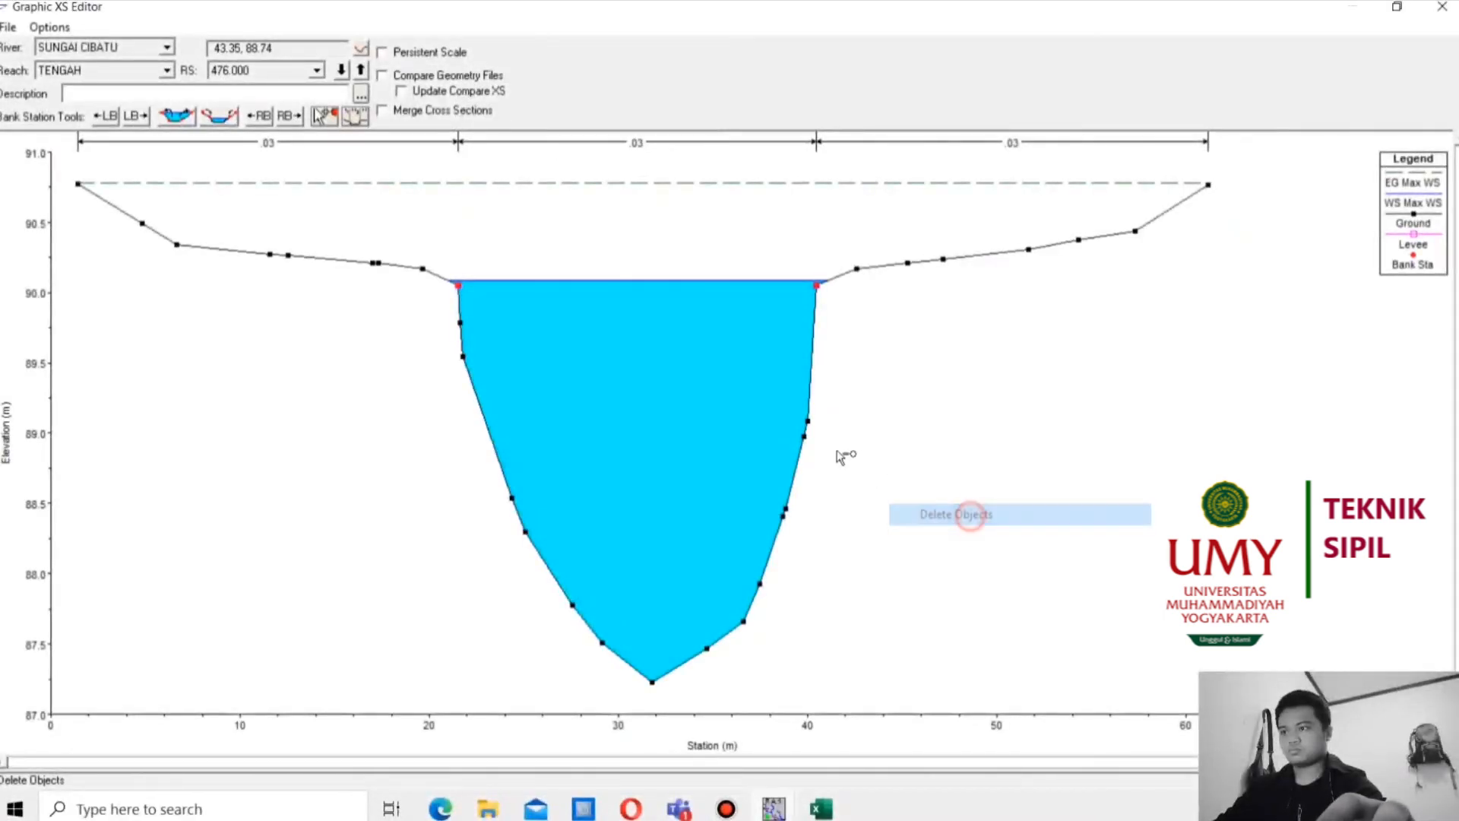
{"action": "left_click_drag", "start_coordinate": [730, 402], "coordinate": [826, 639]}
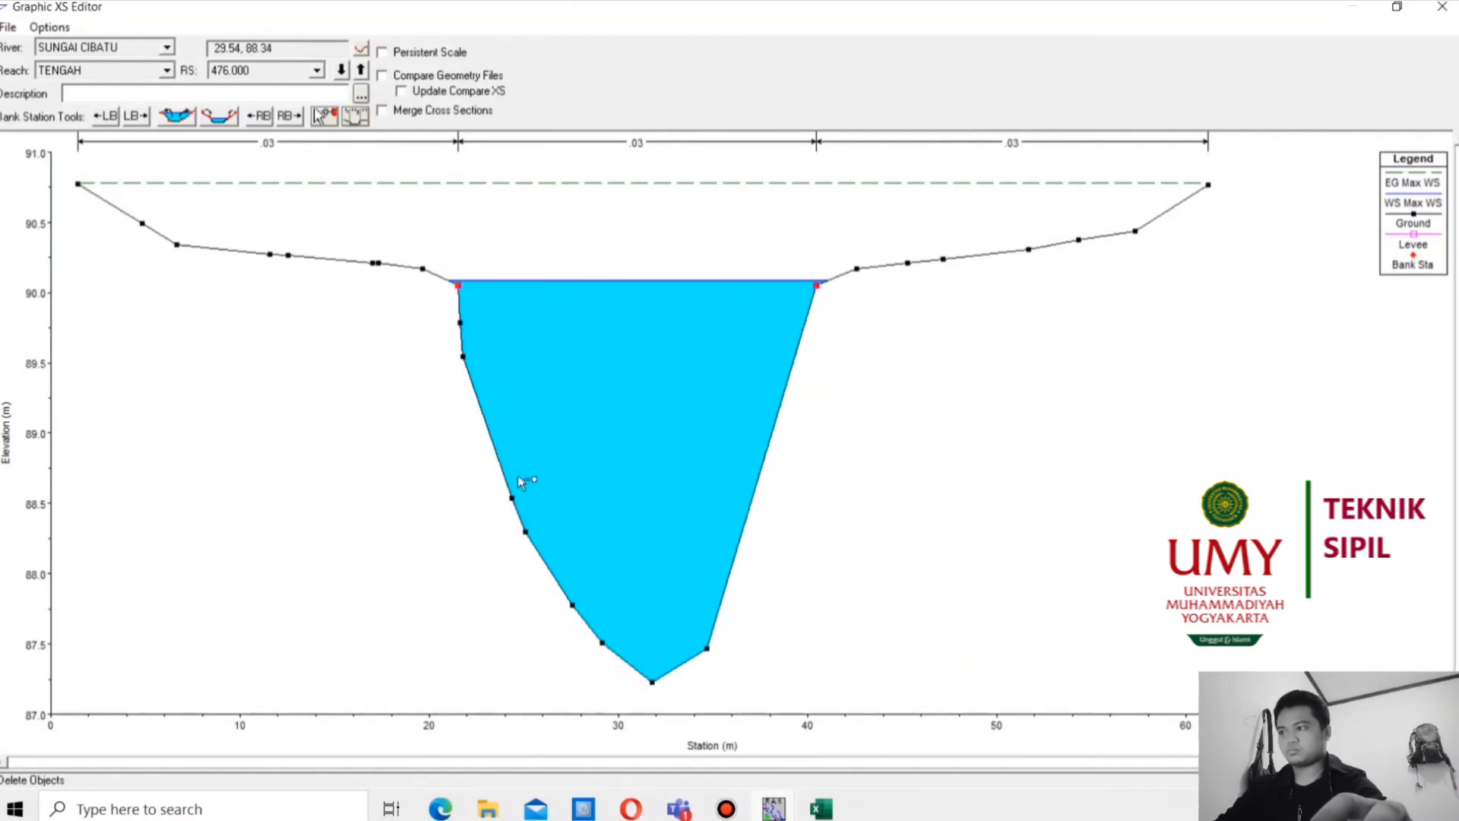
{"action": "left_click_drag", "start_coordinate": [445, 310], "coordinate": [618, 658]}
Add two station/elevation points just outside each bank of river station 476.000 and close the graphical editor
{"action": "right_click", "coordinate": [919, 445]}
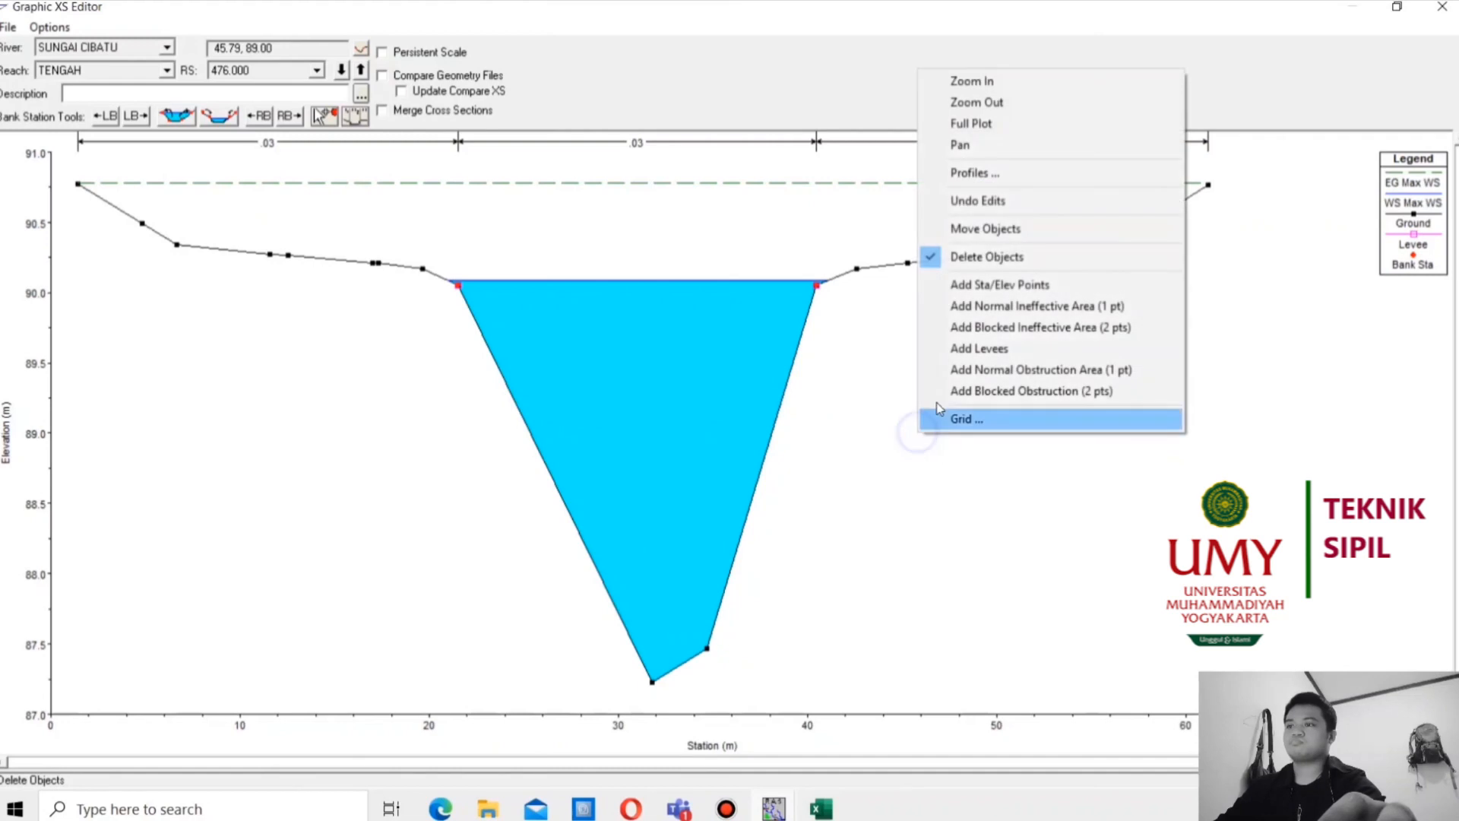
{"action": "left_click", "coordinate": [969, 286]}
{"action": "left_click", "coordinate": [843, 273]}
{"action": "left_click", "coordinate": [447, 278]}
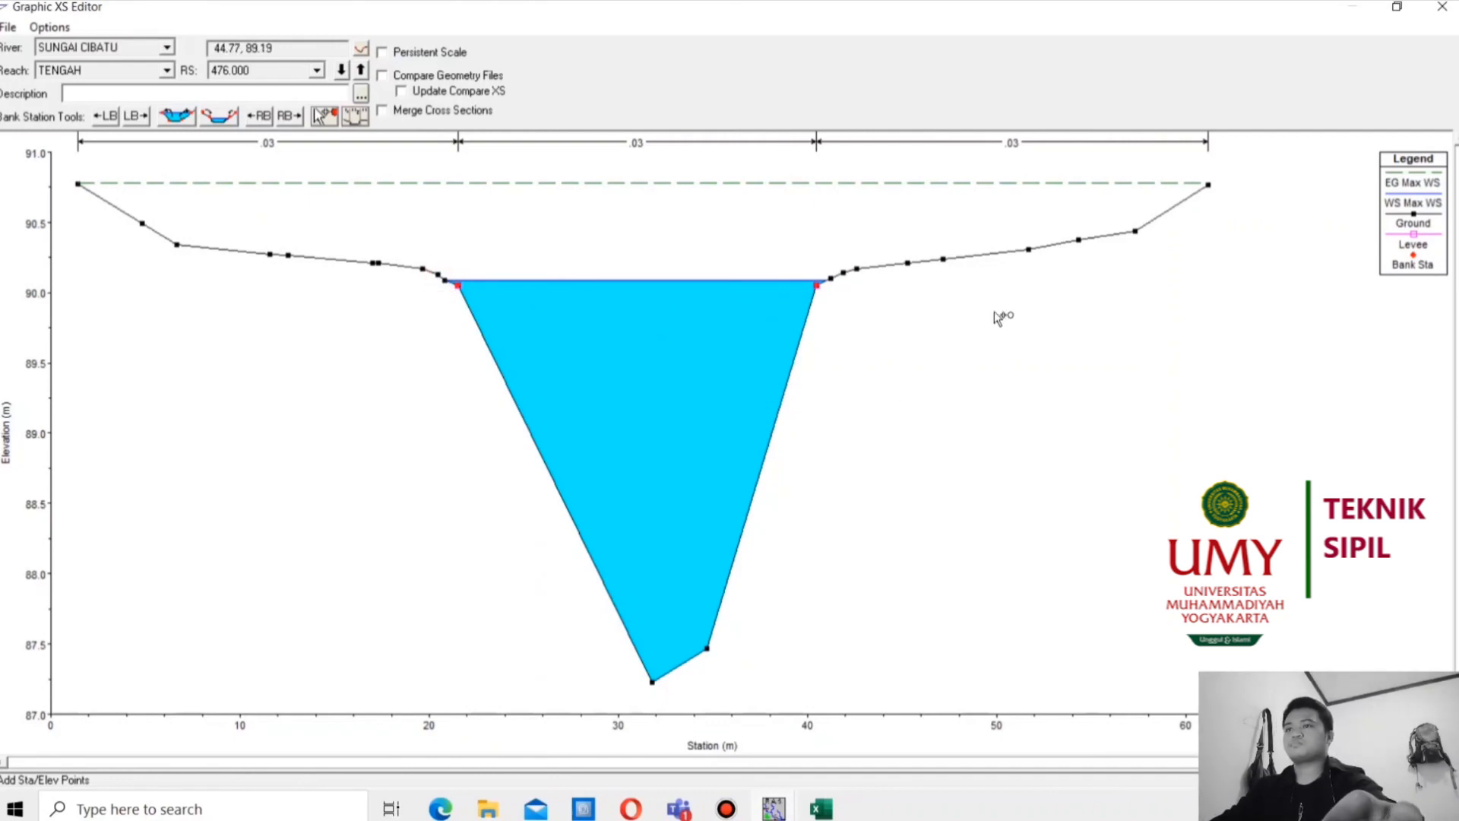
{"action": "left_click", "coordinate": [1442, 6]}
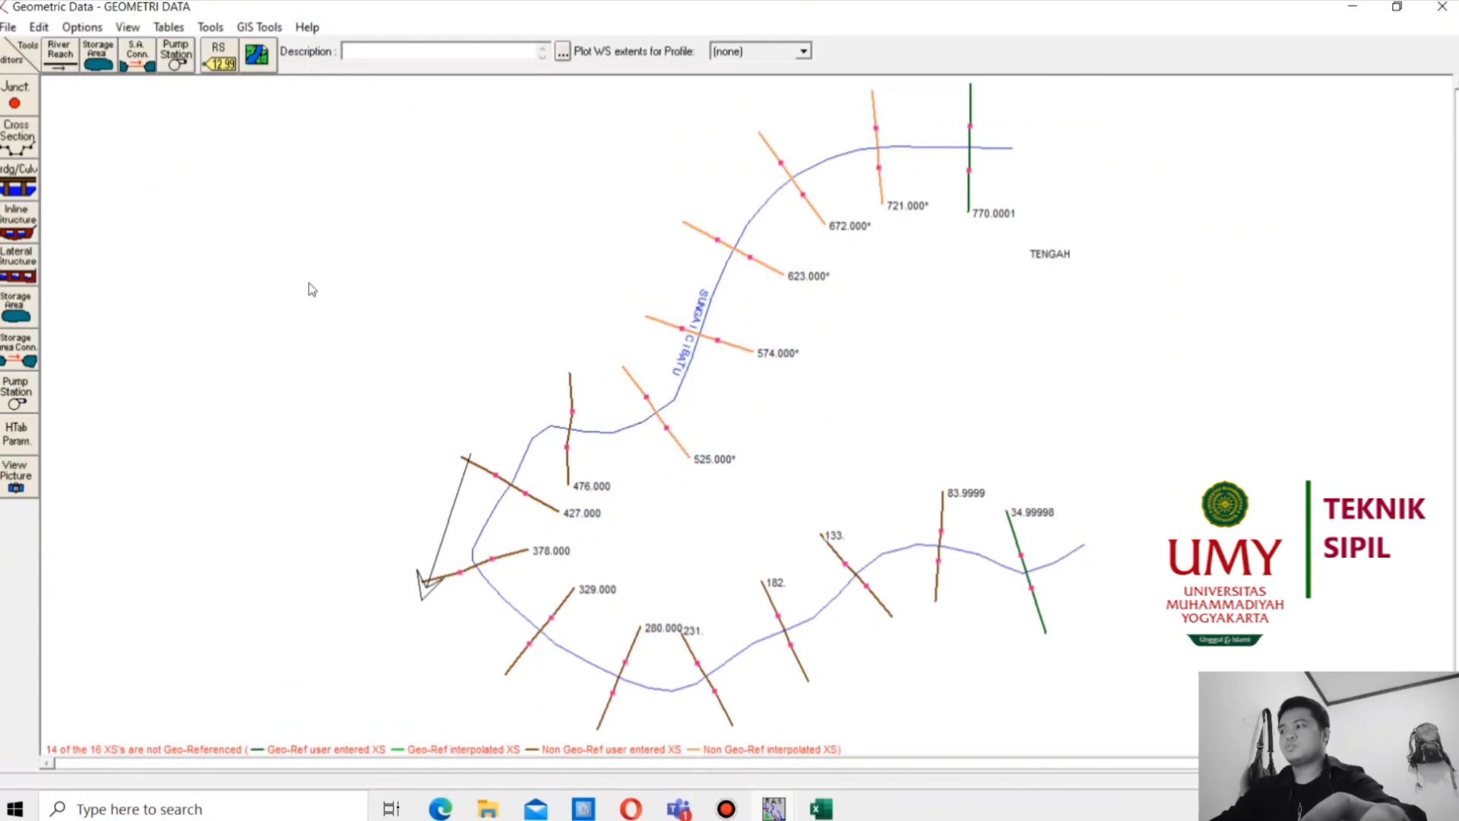
Open the cross section data of 476.000 and copy the left bank station 21.522 into the station of row 12
{"action": "left_click", "coordinate": [18, 137]}
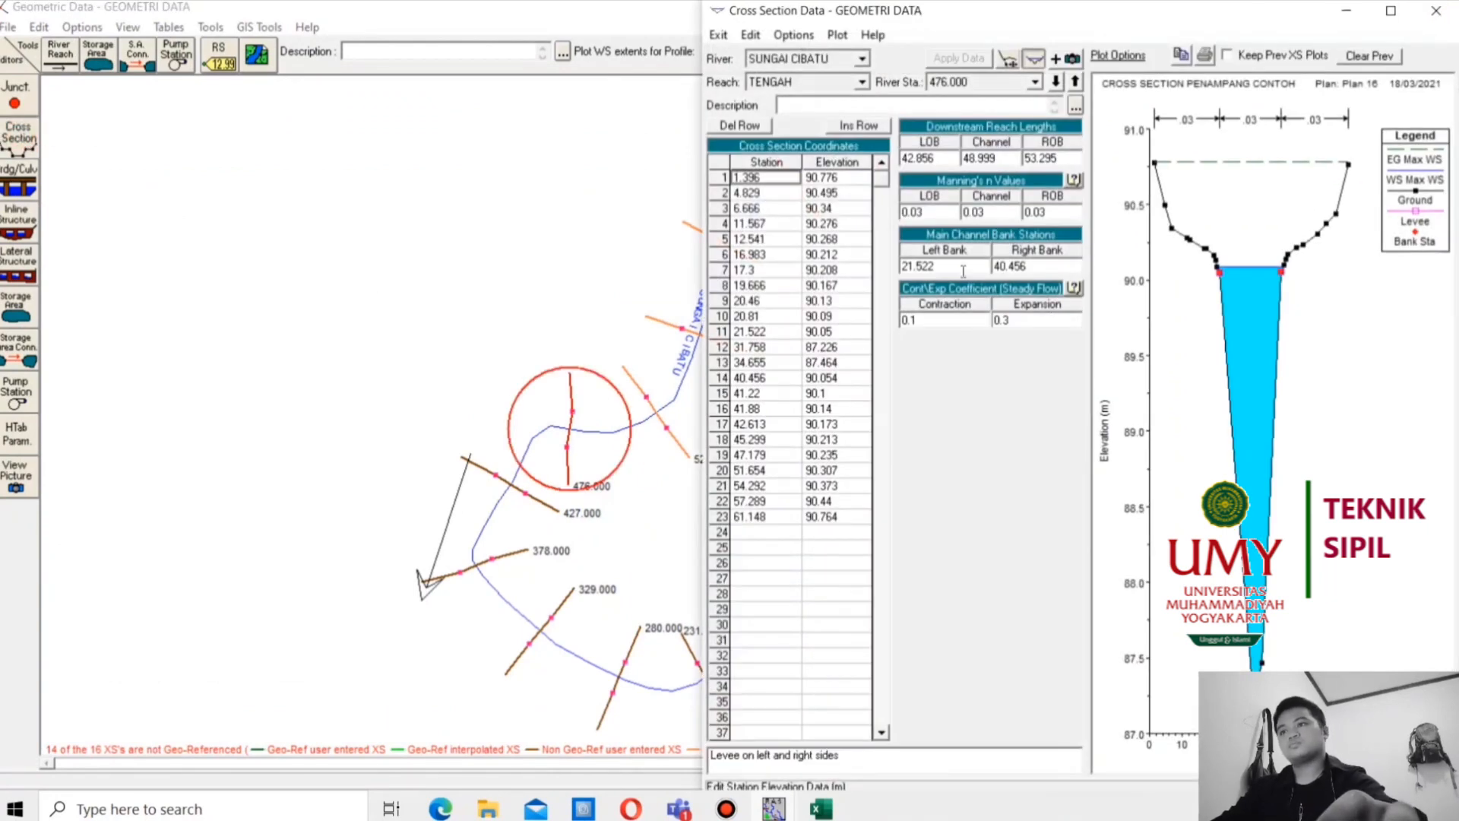
{"action": "left_click", "coordinate": [1391, 10]}
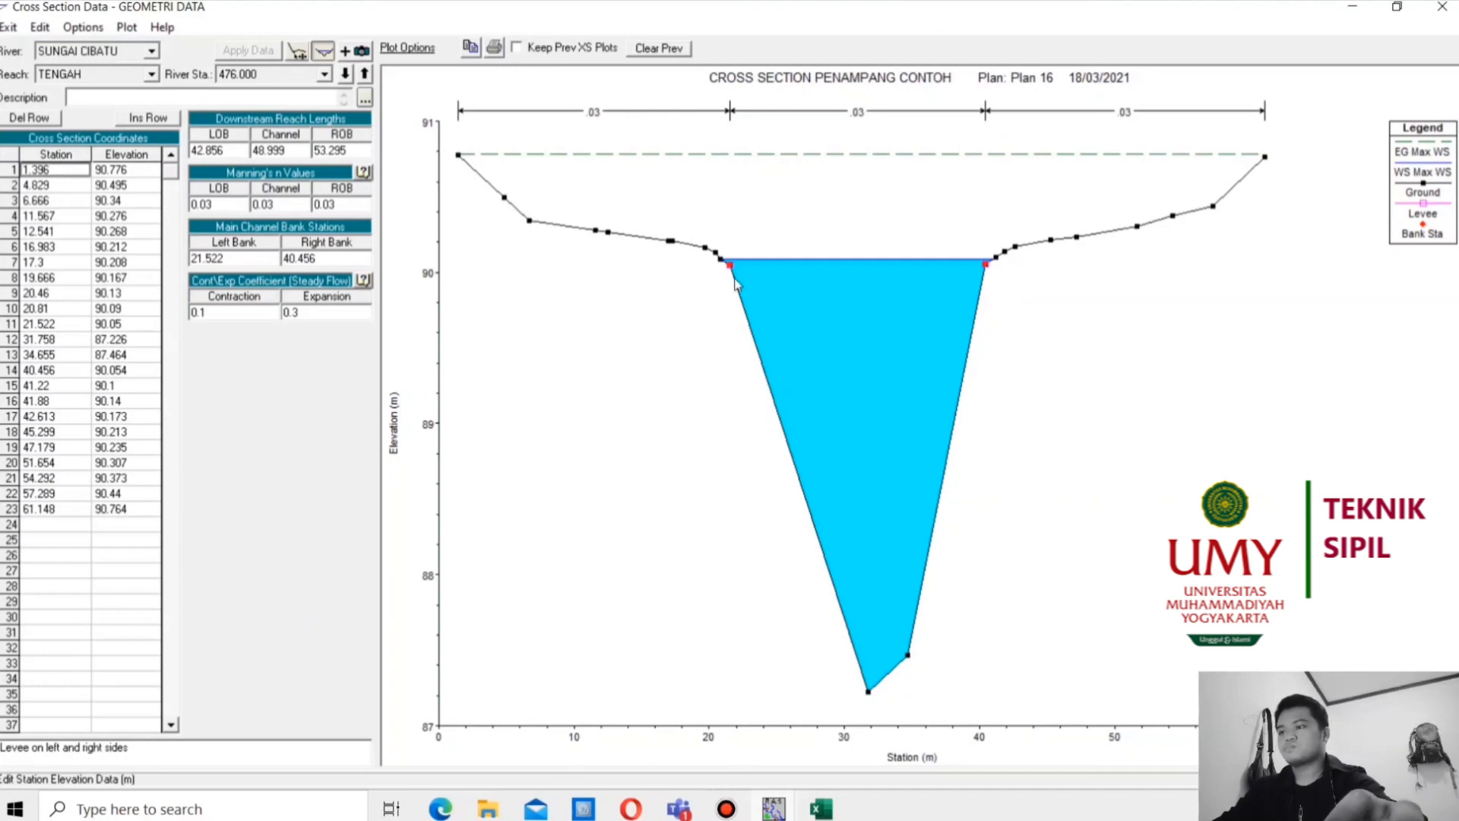
{"action": "left_click", "coordinate": [867, 693]}
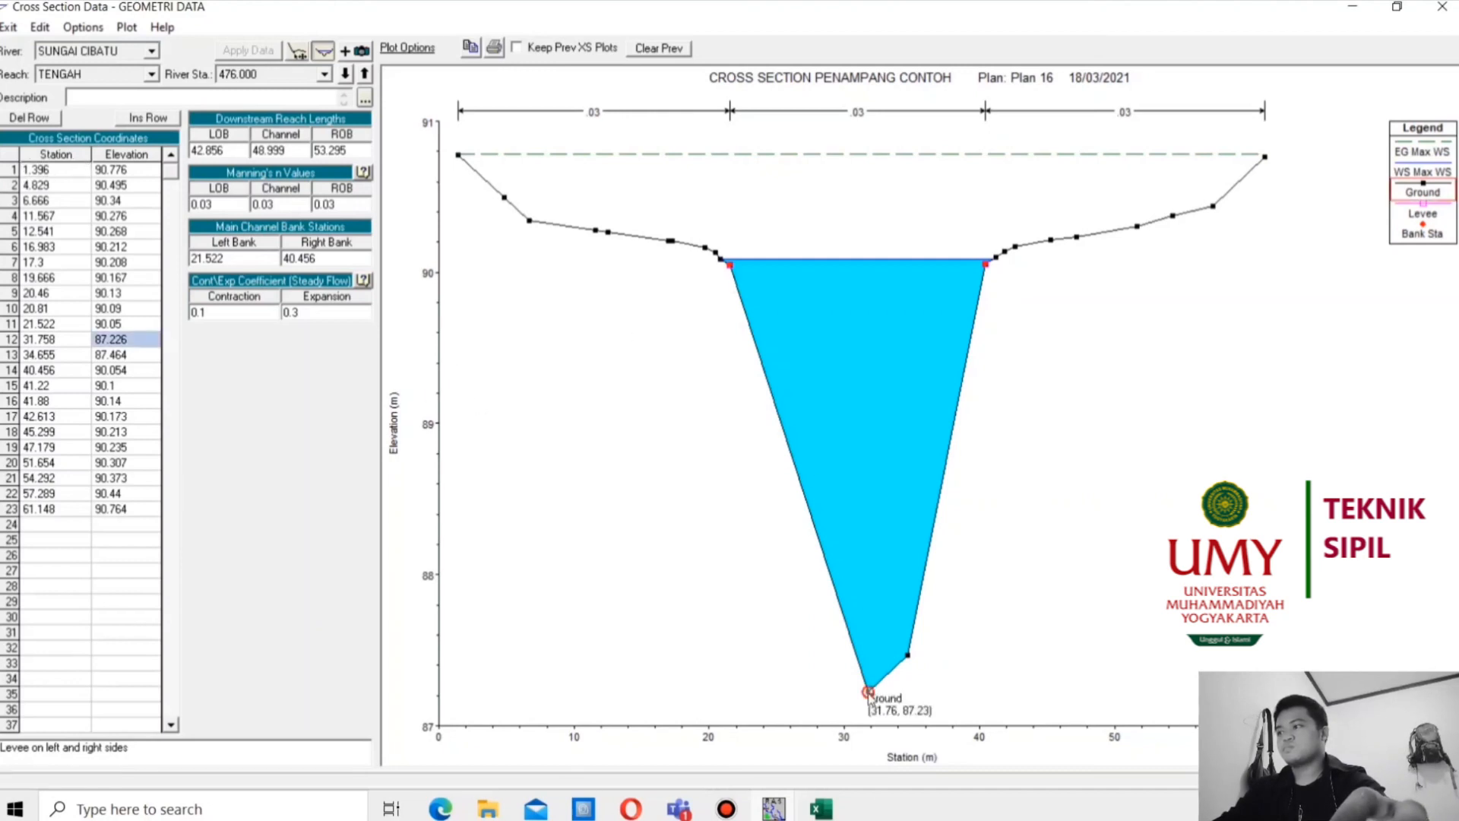
{"action": "left_click", "coordinate": [76, 324]}
{"action": "key", "text": "ctrl+c"}
{"action": "left_click", "coordinate": [65, 339]}
{"action": "key", "text": "ctrl+v"}
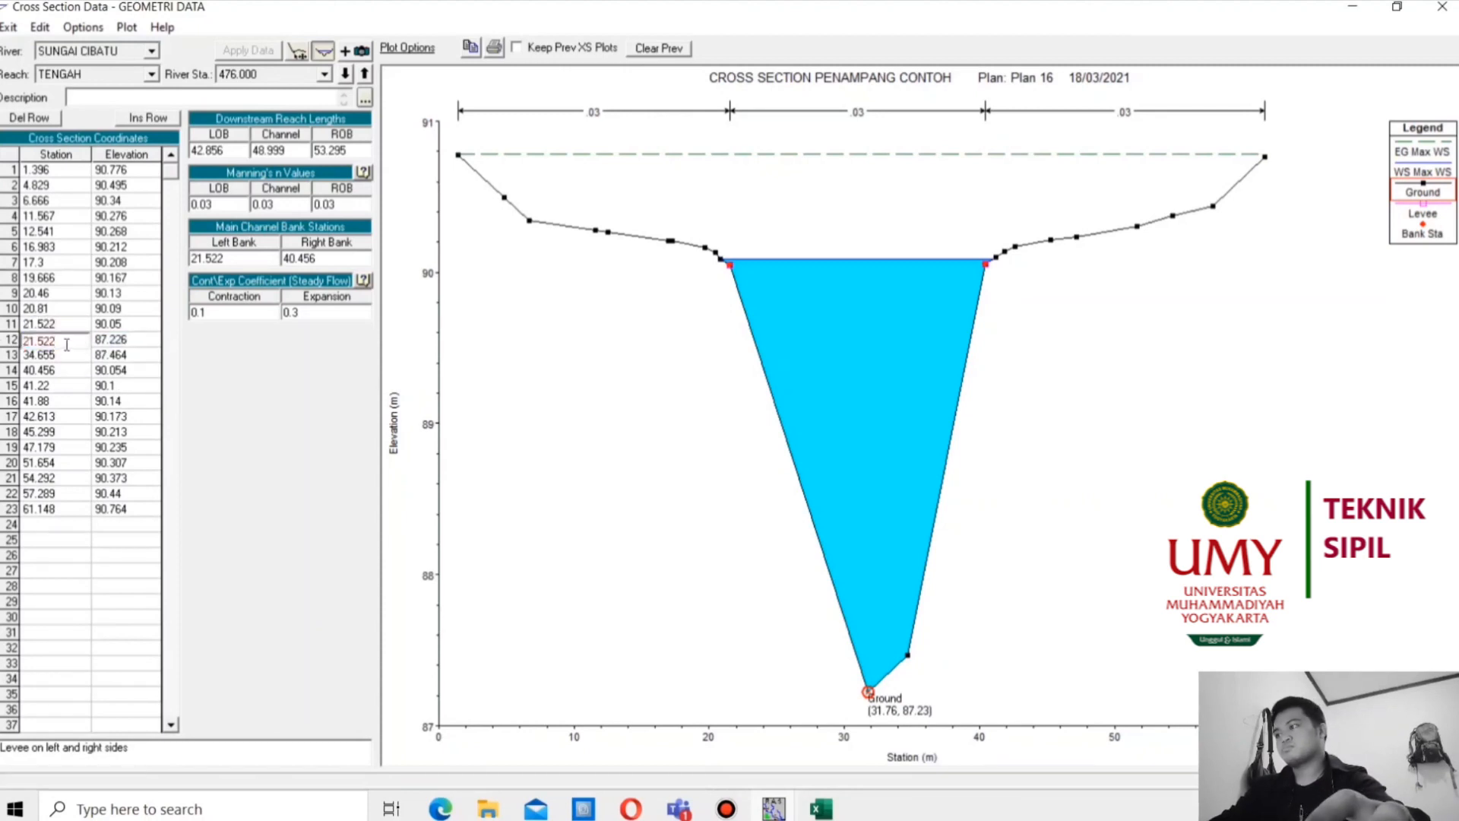
Set the station in row 10 to the left bank station 21.522
{"action": "left_click", "coordinate": [67, 310]}
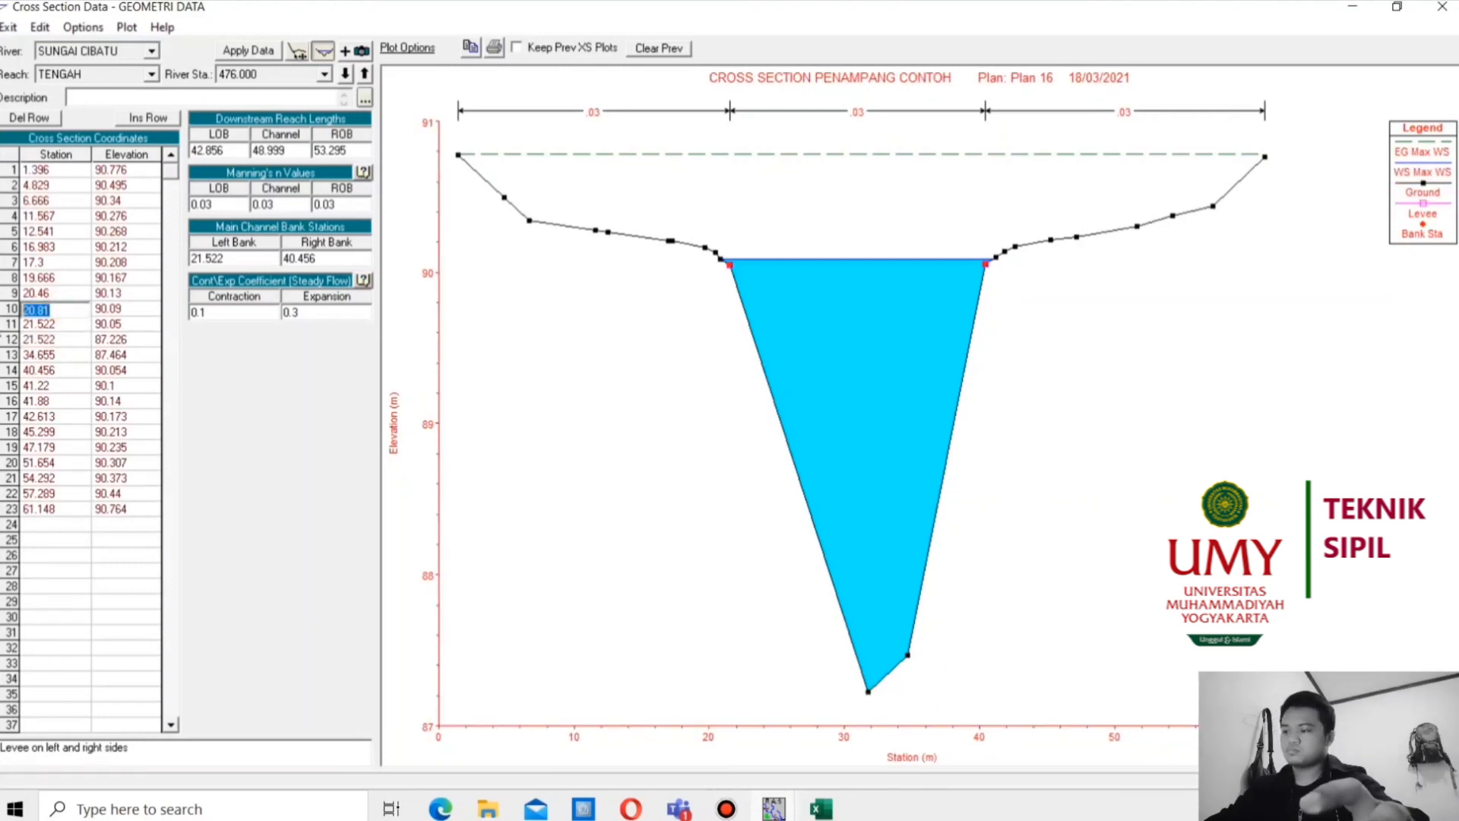
{"action": "left_click", "coordinate": [63, 340]}
{"action": "key", "text": "Up"}
{"action": "key", "text": "Up"}
{"action": "key", "text": "ctrl+v"}
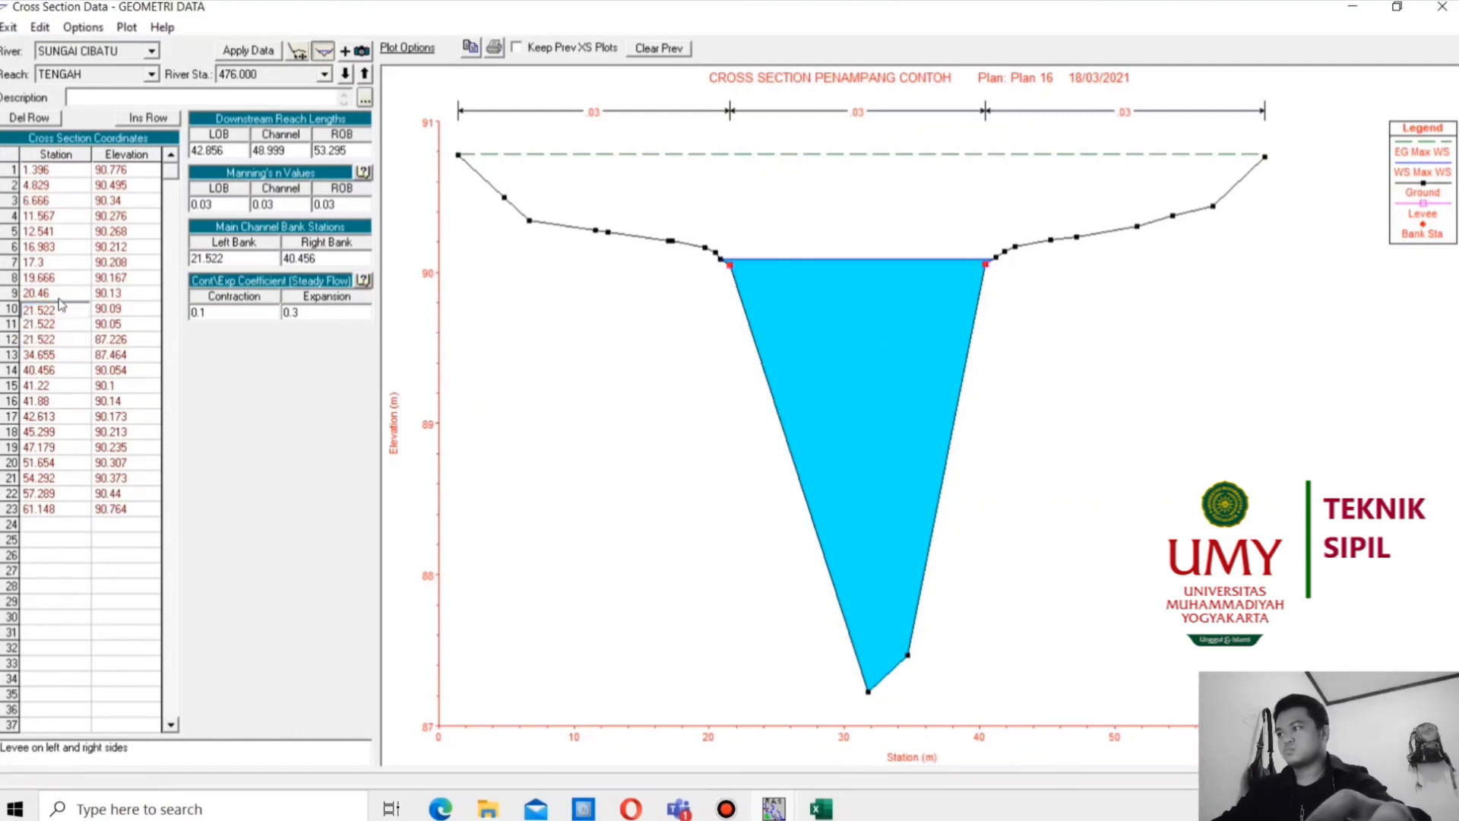
Set the stations in rows 9 and 8 to 20.522, one metre outside the left bank
{"action": "key", "text": "Up"}
{"action": "key", "text": "ctrl+v"}
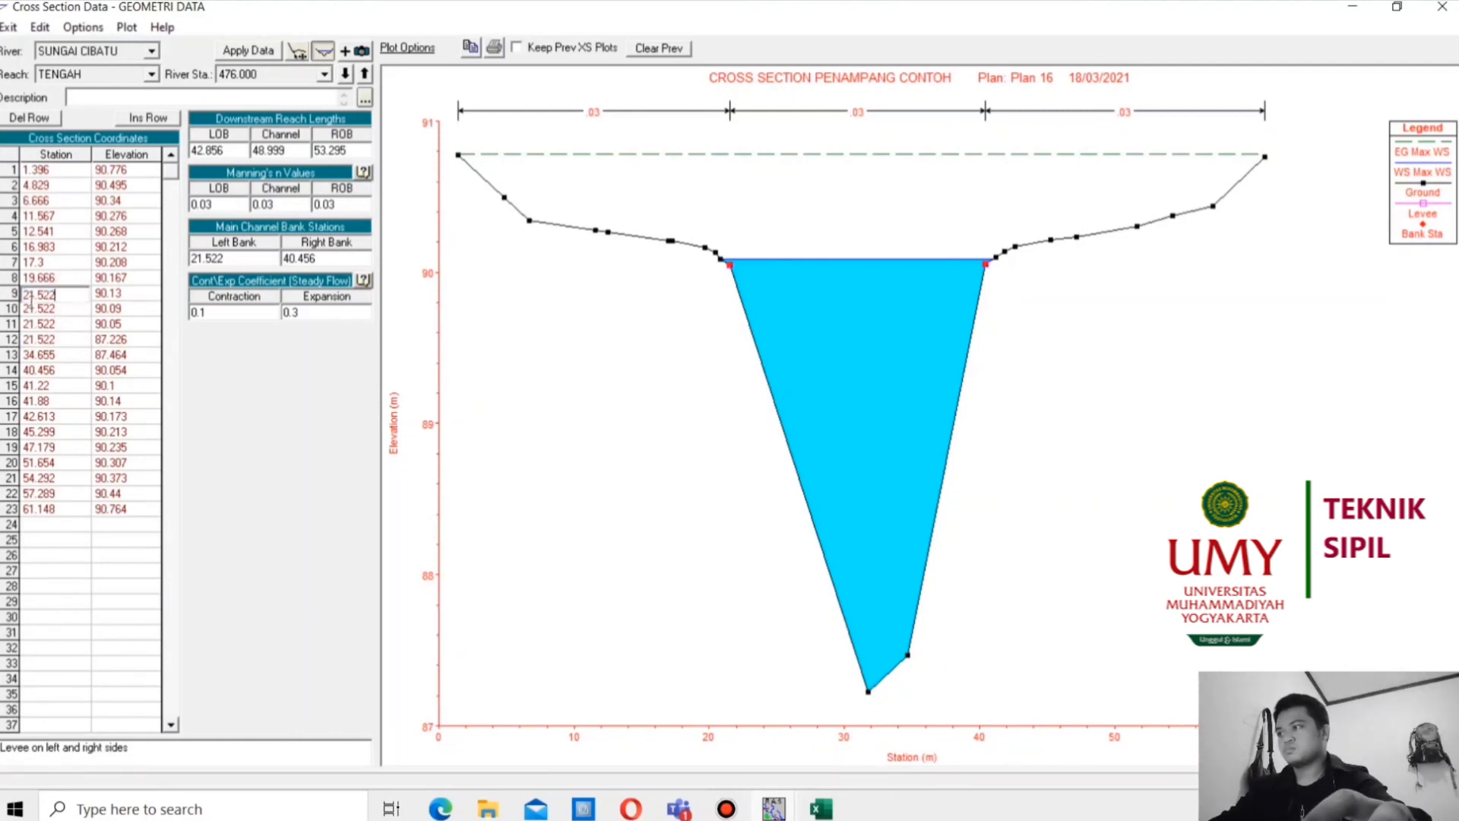
{"action": "left_click", "coordinate": [35, 295]}
{"action": "key", "text": "BackSpace"}
{"action": "type", "text": "0"}
{"action": "double_click", "coordinate": [67, 295]}
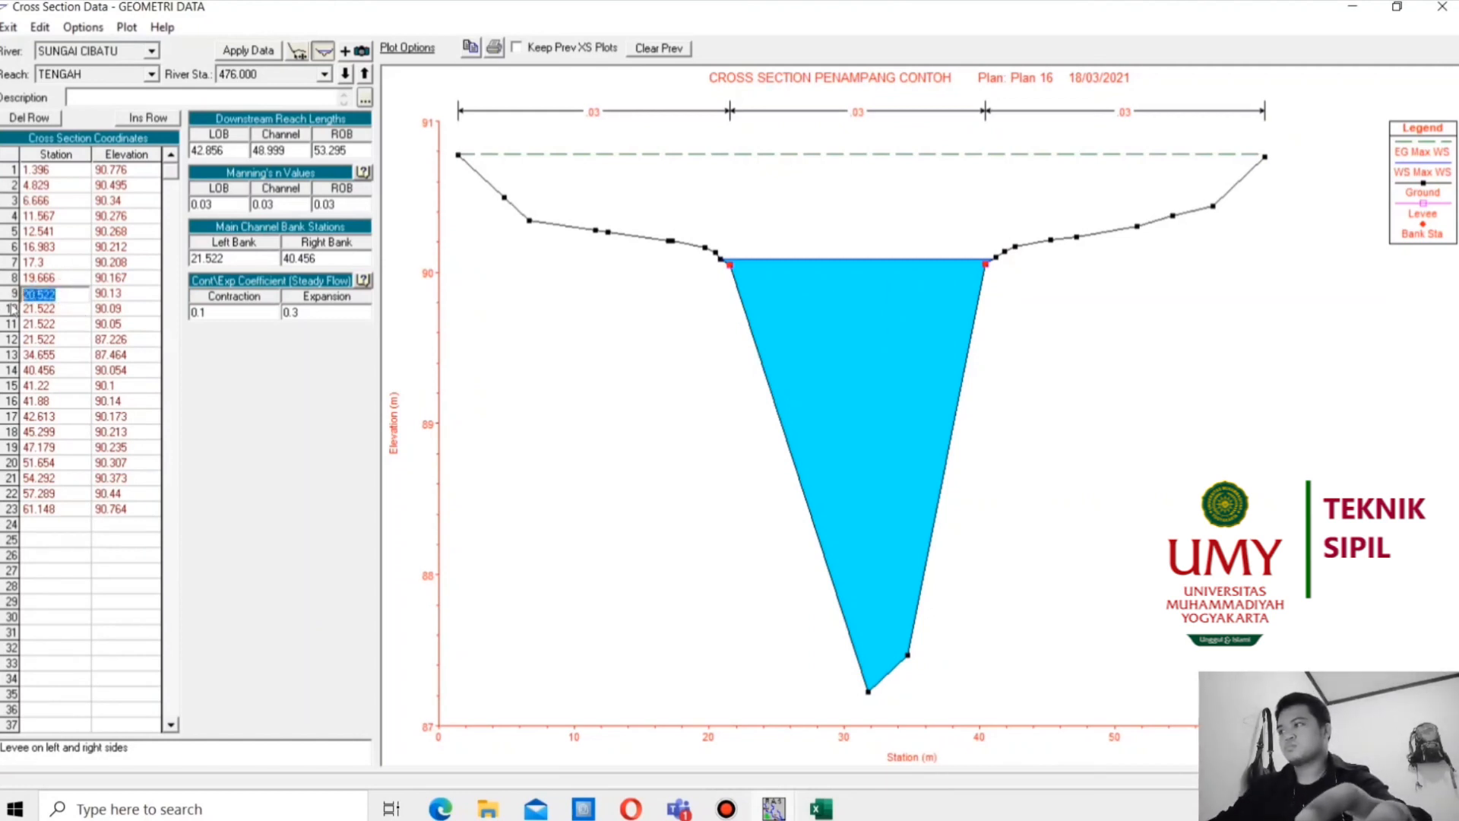
{"action": "double_click", "coordinate": [69, 281]}
{"action": "key", "text": "ctrl+v"}
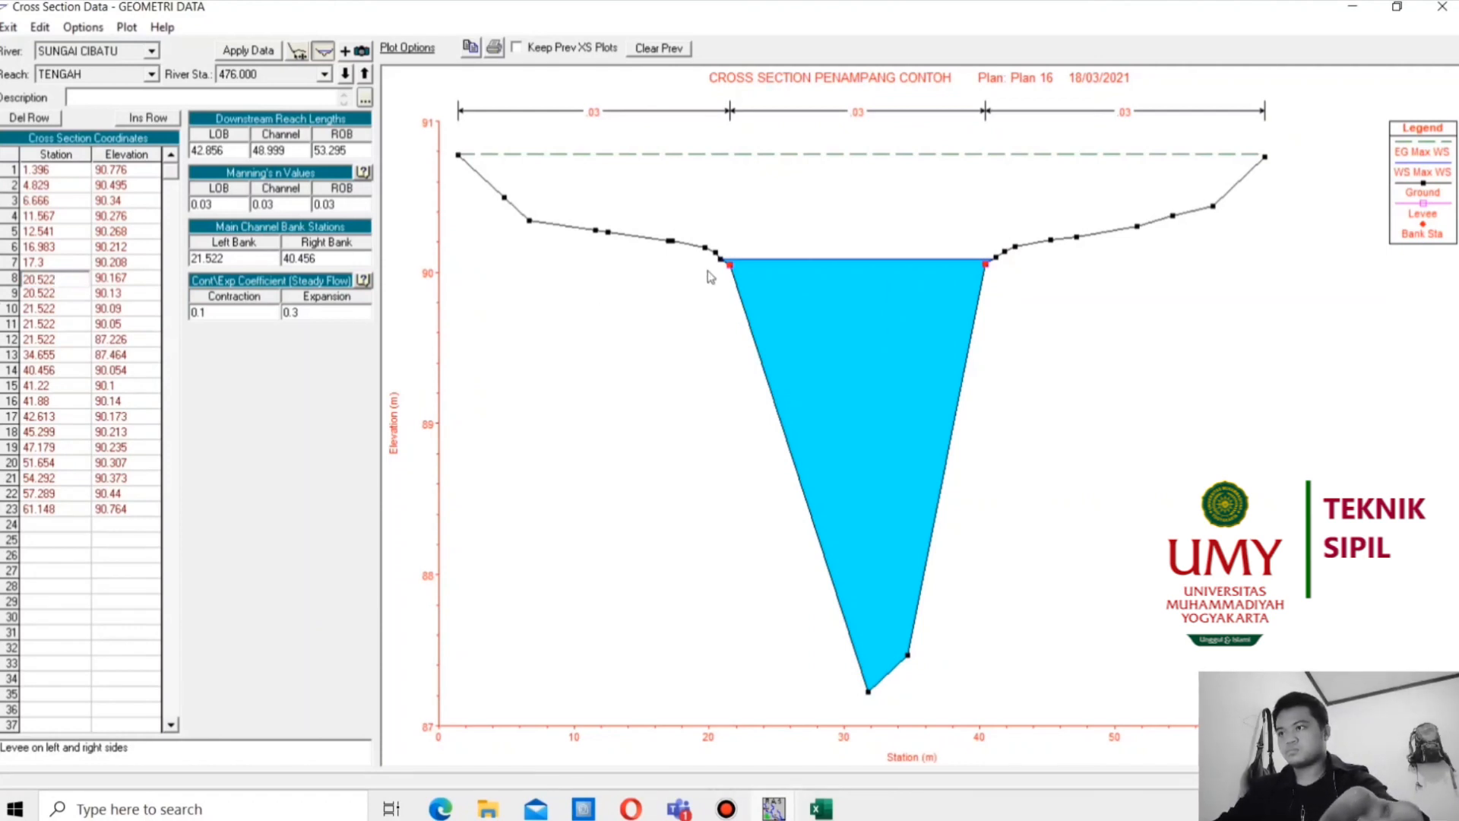
Copy the left bank elevation 90.05 from row 11 into cell B14 of the Excel sheet
{"action": "left_click", "coordinate": [730, 267]}
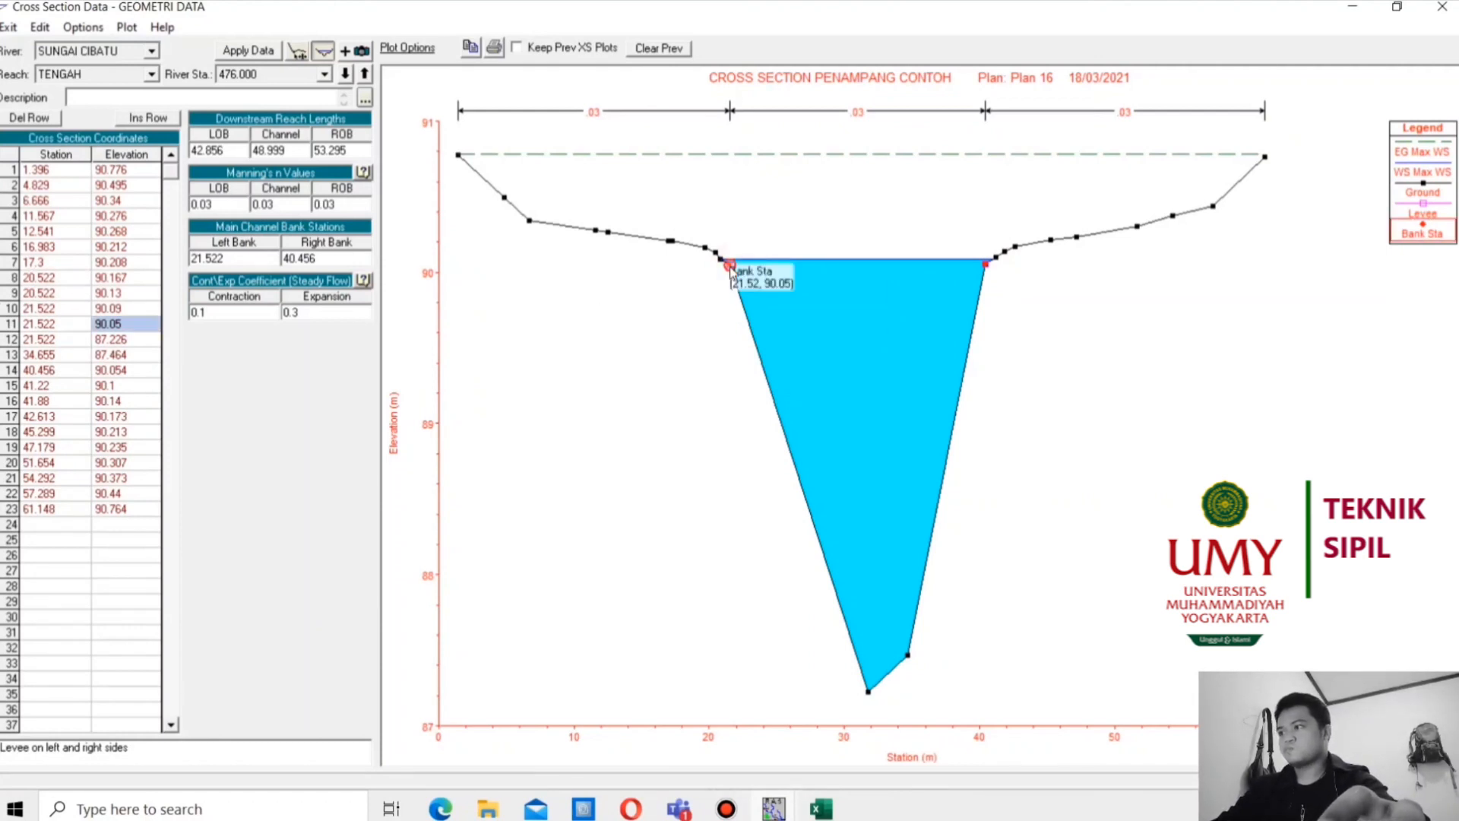
{"action": "double_click", "coordinate": [140, 329]}
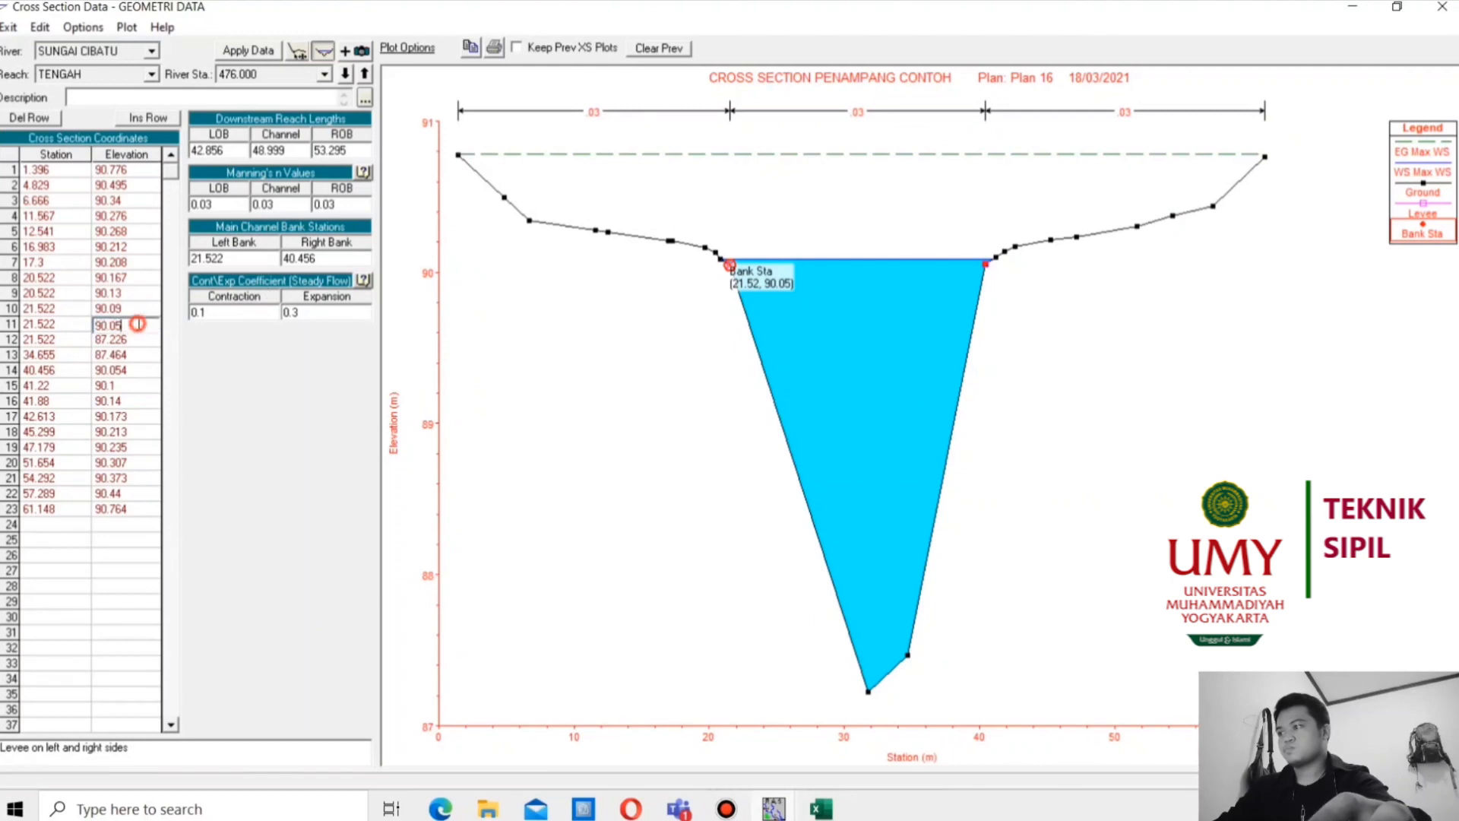
{"action": "left_click", "coordinate": [821, 808]}
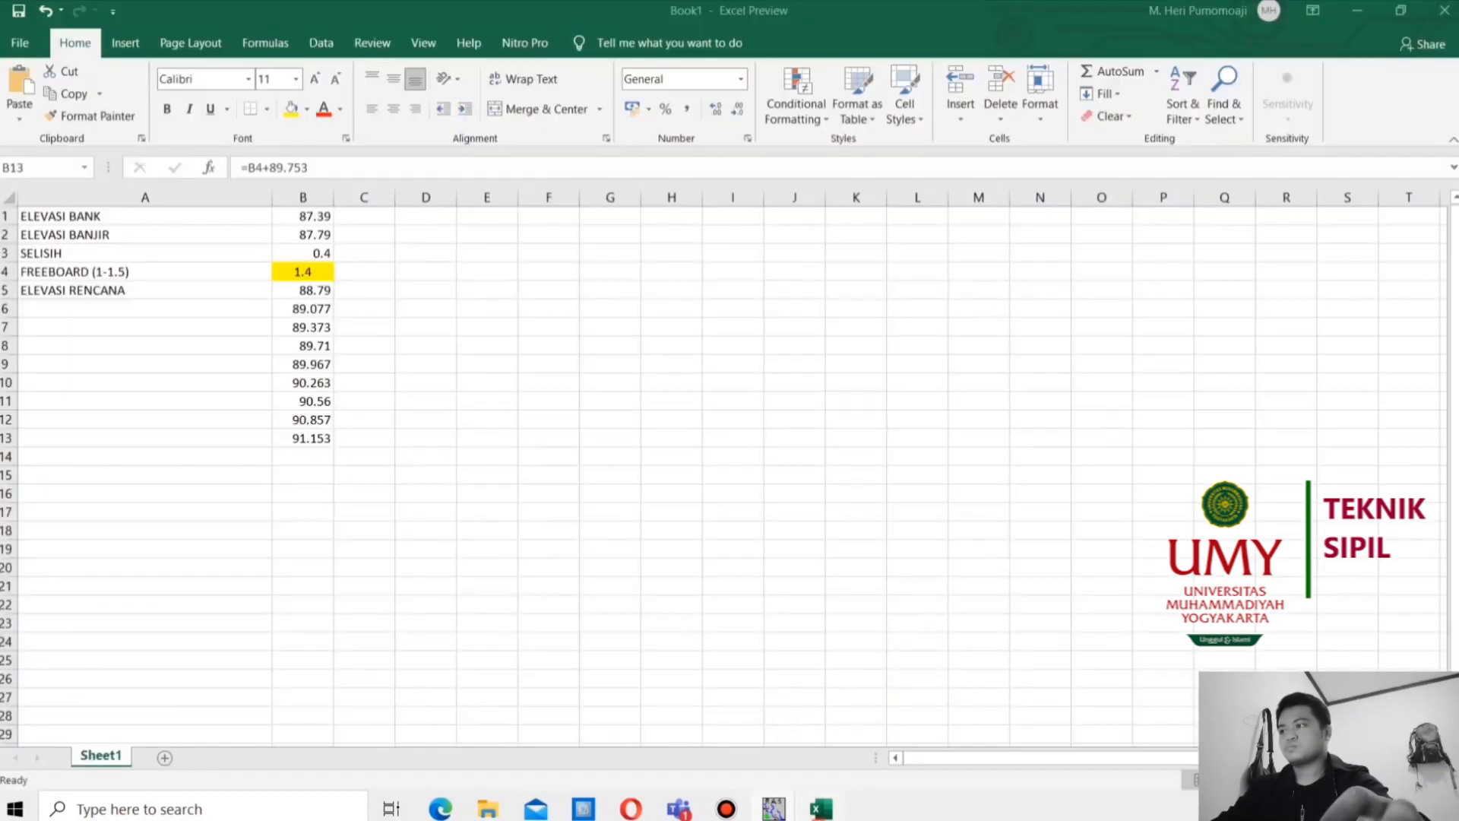
{"action": "left_click", "coordinate": [300, 458]}
{"action": "key", "text": "ctrl+v"}
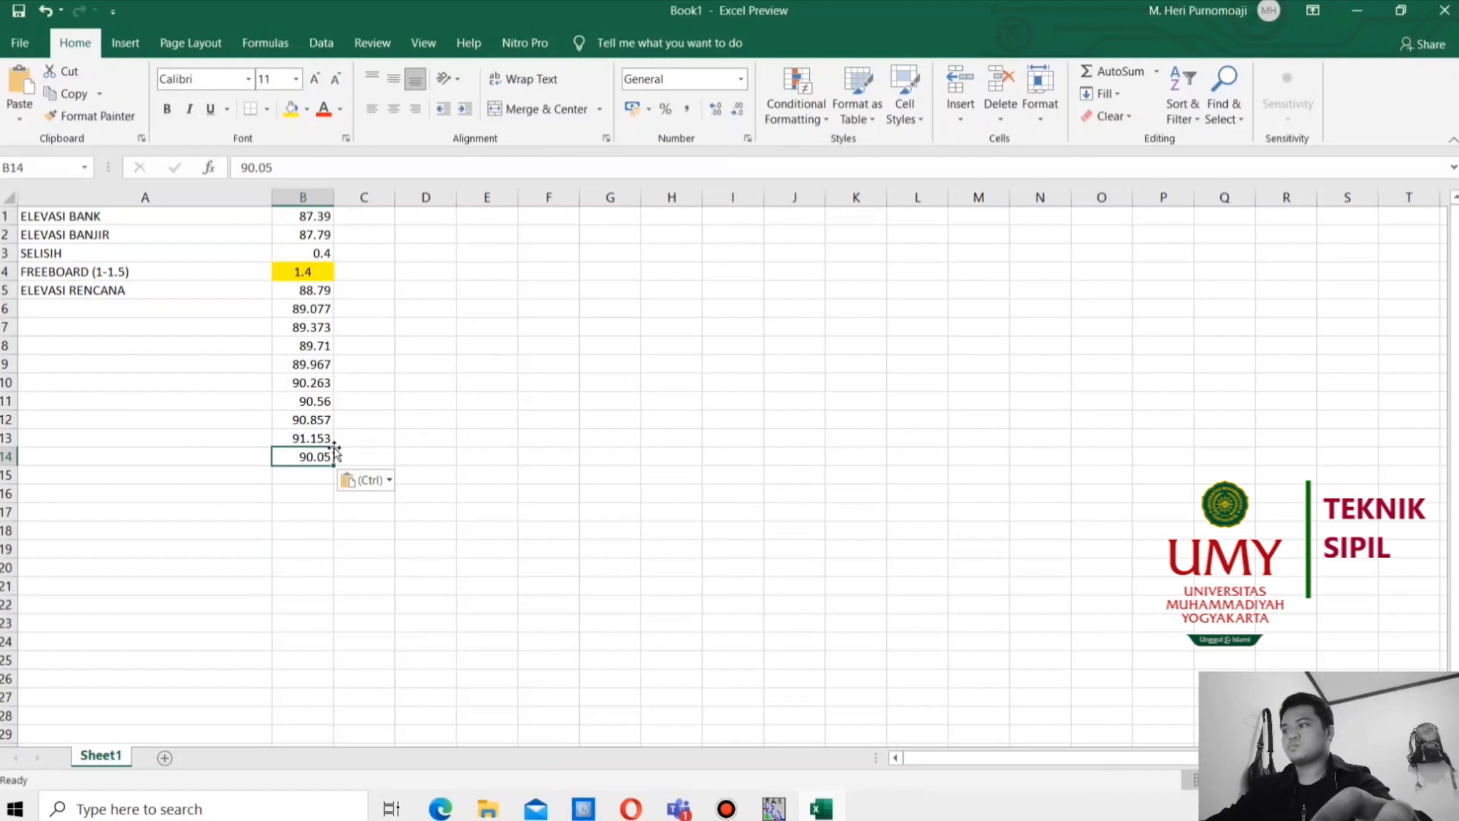
Turn cell B14 into the formula =B4+90.05 to add the freeboard to the bank elevation
{"action": "left_click", "coordinate": [242, 167]}
{"action": "type", "text": "="}
{"action": "left_click", "coordinate": [307, 271]}
{"action": "type", "text": "+"}
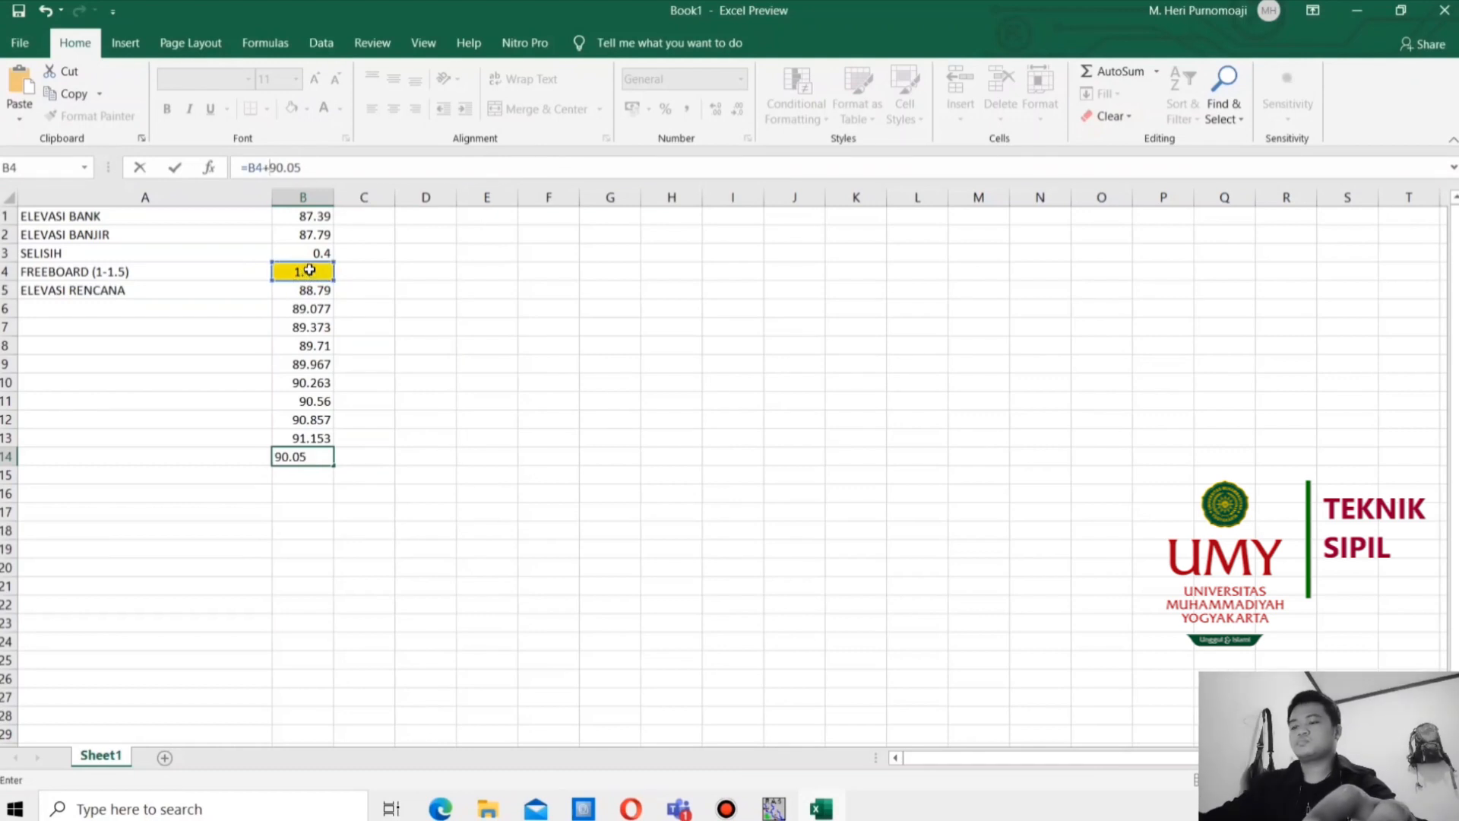
{"action": "key", "text": "Return"}
Copy the planned elevation from cell B14 and switch back to the HEC-RAS cross section data
{"action": "left_click", "coordinate": [312, 458]}
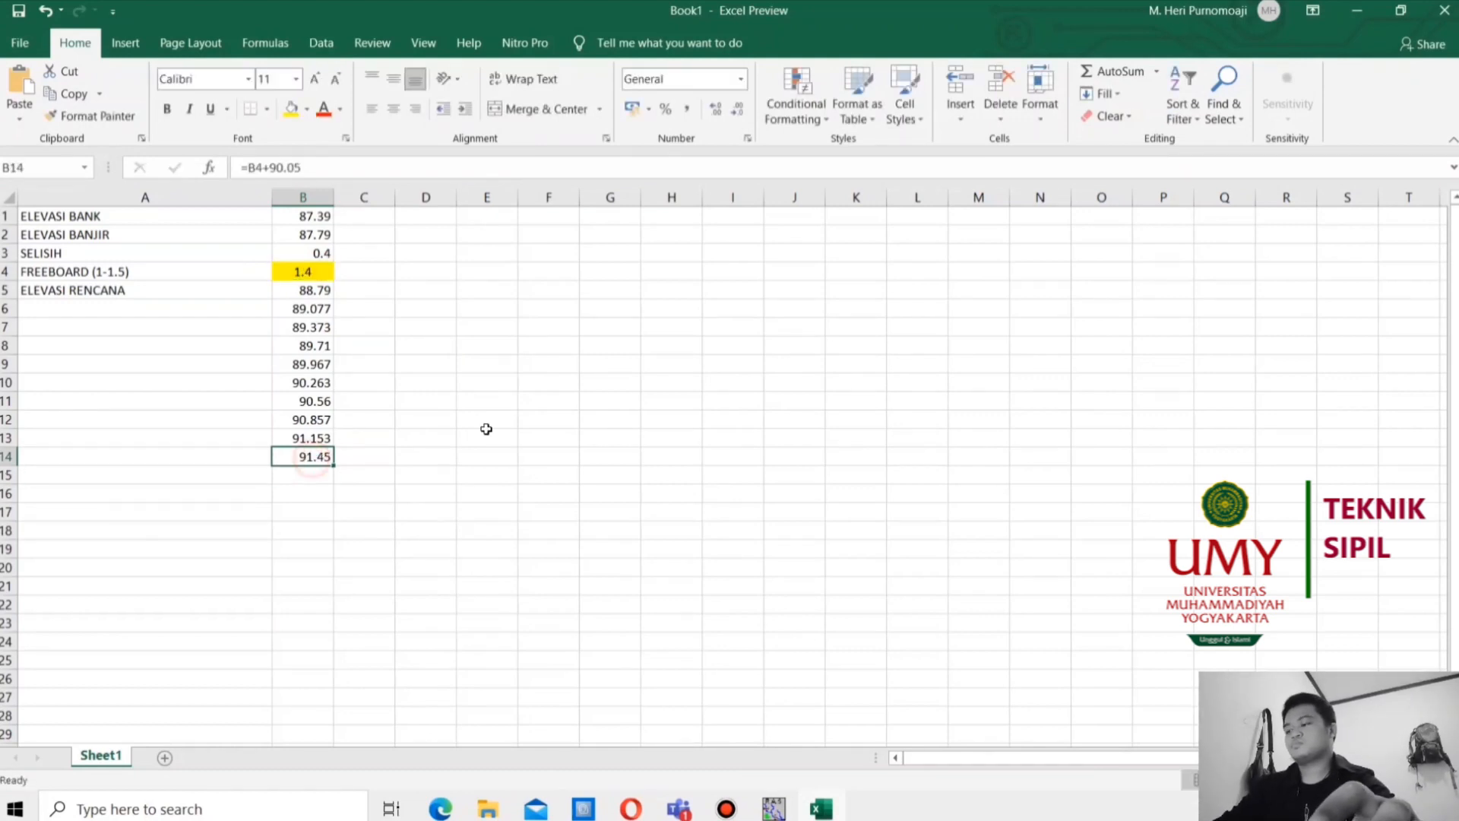
{"action": "key", "text": "ctrl+c"}
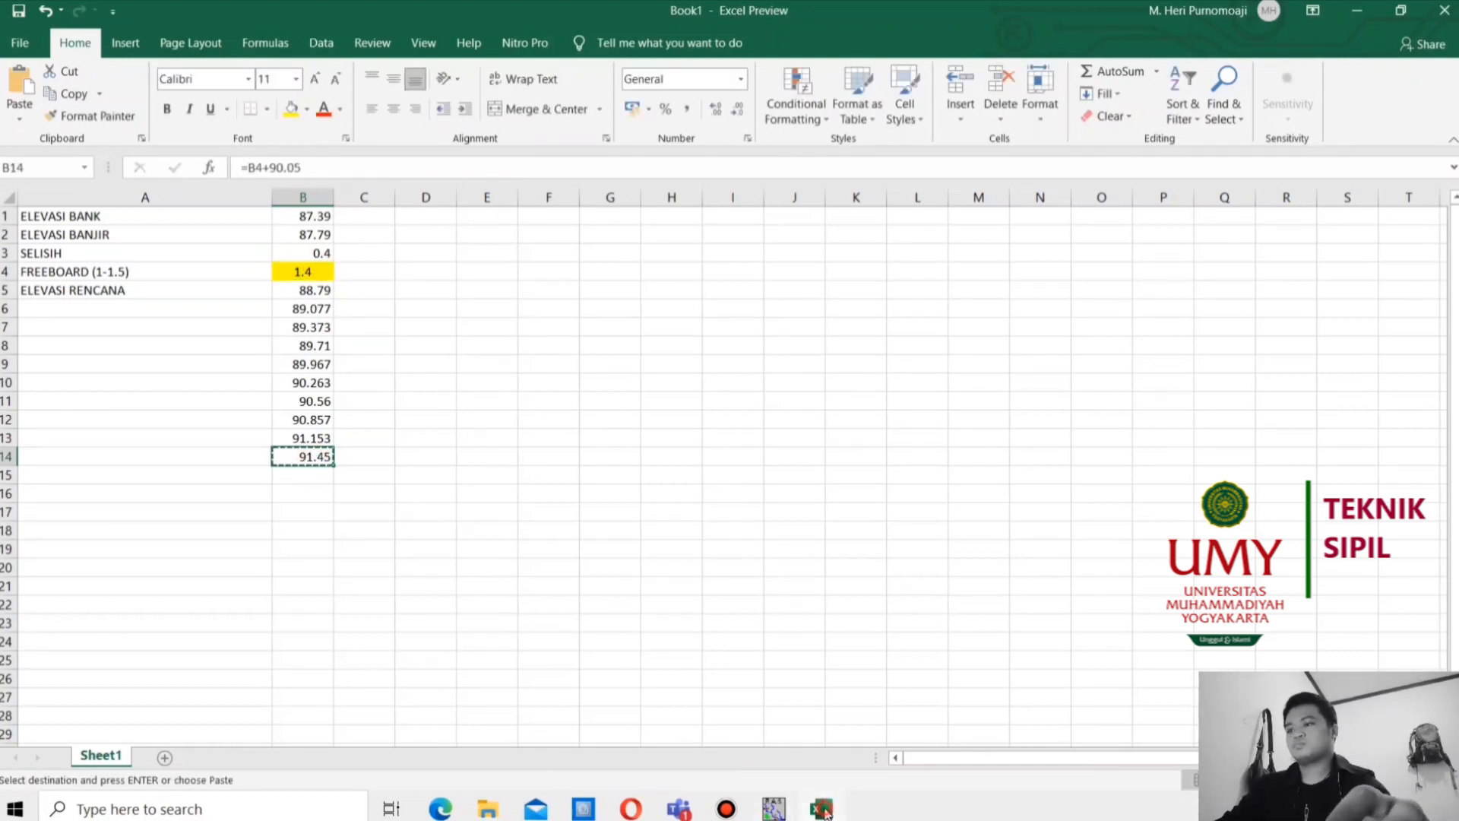
{"action": "left_click", "coordinate": [774, 807]}
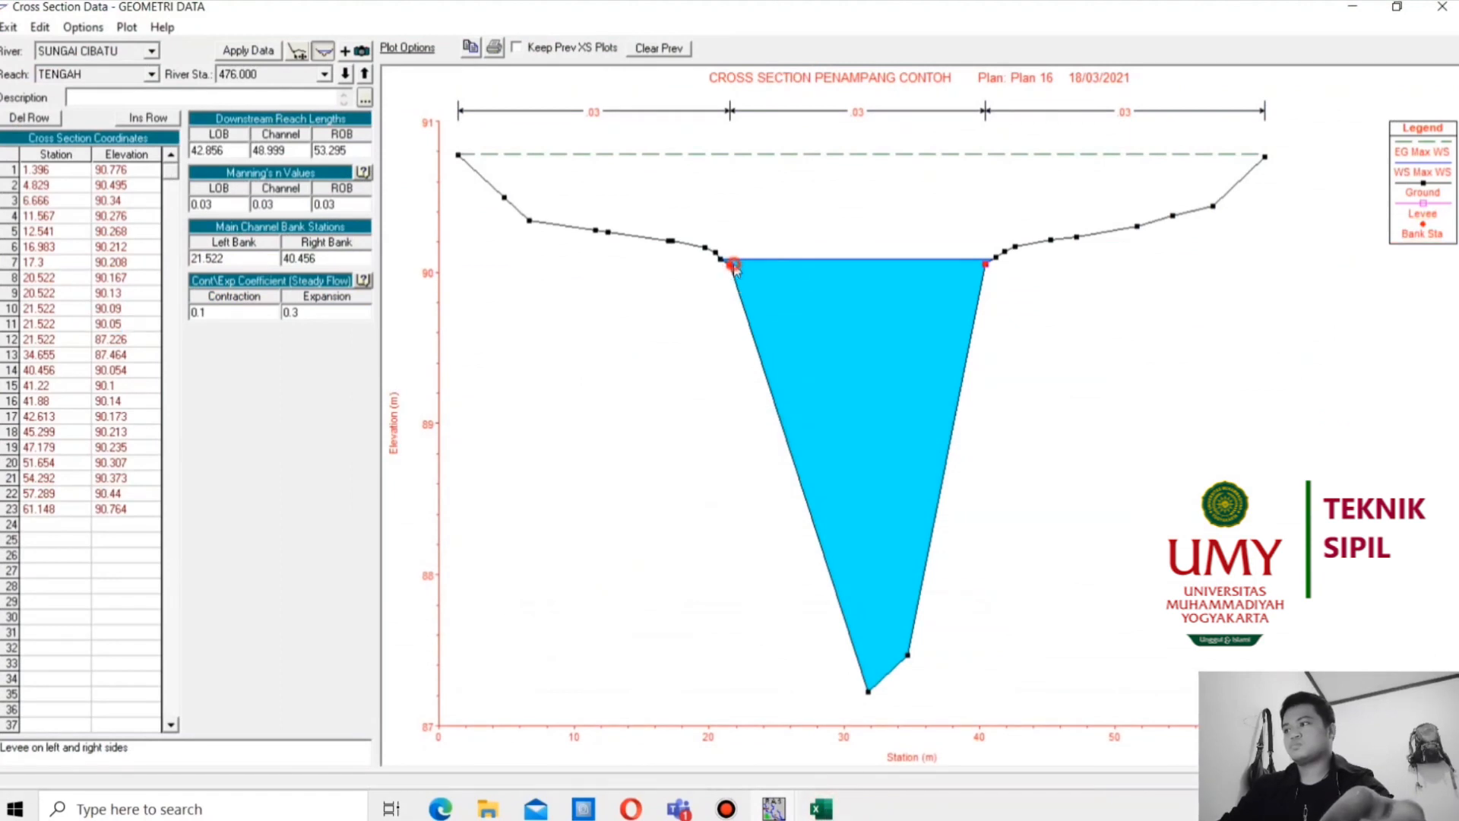
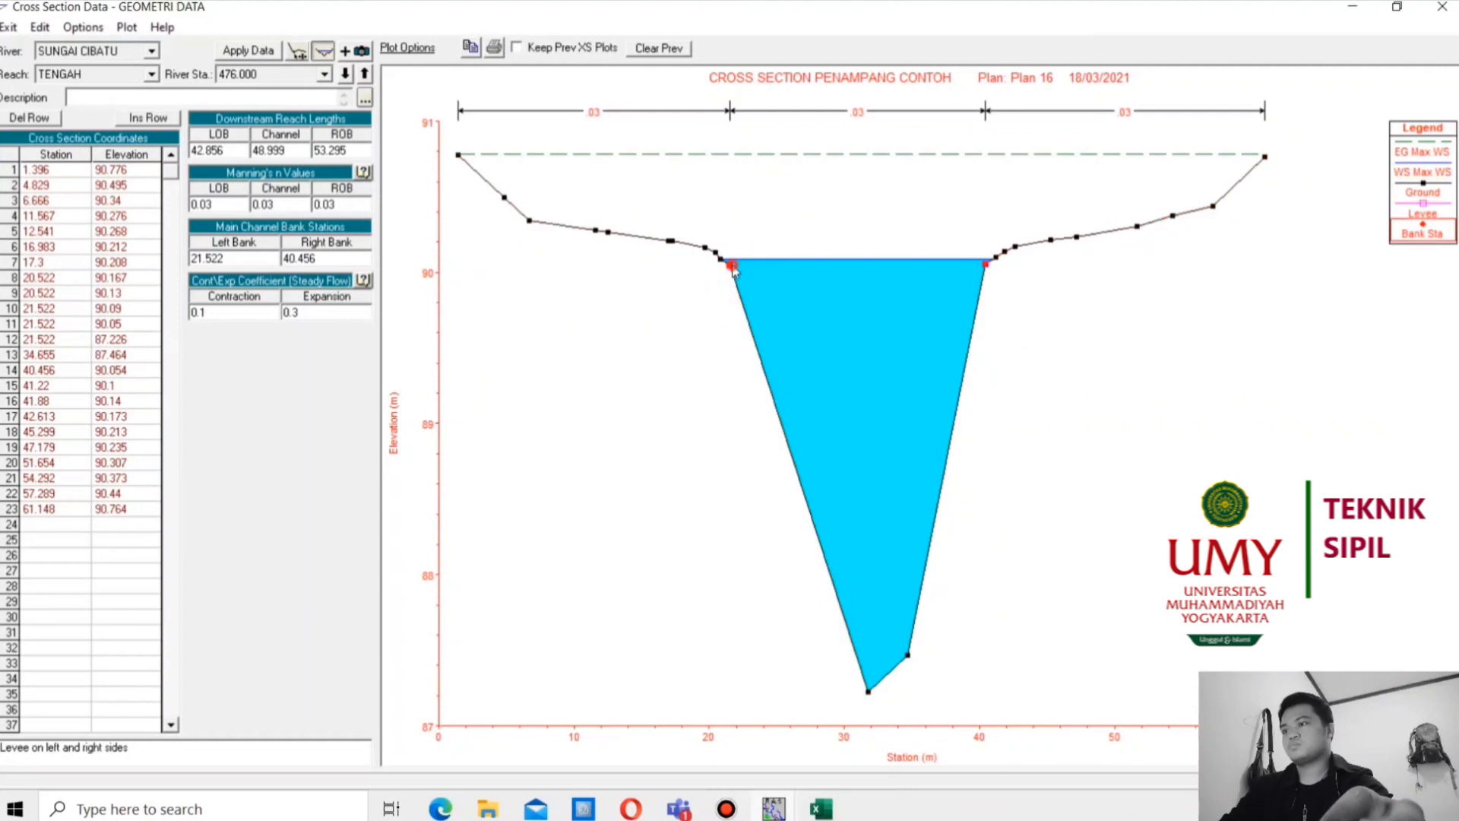
Set the elevations in rows 10 and 9 to 91.45, apply the data and show the full cross section plot
{"action": "mouse_move", "coordinate": [734, 271]}
{"action": "left_click", "coordinate": [114, 309]}
{"action": "type", "text": "91.45"}
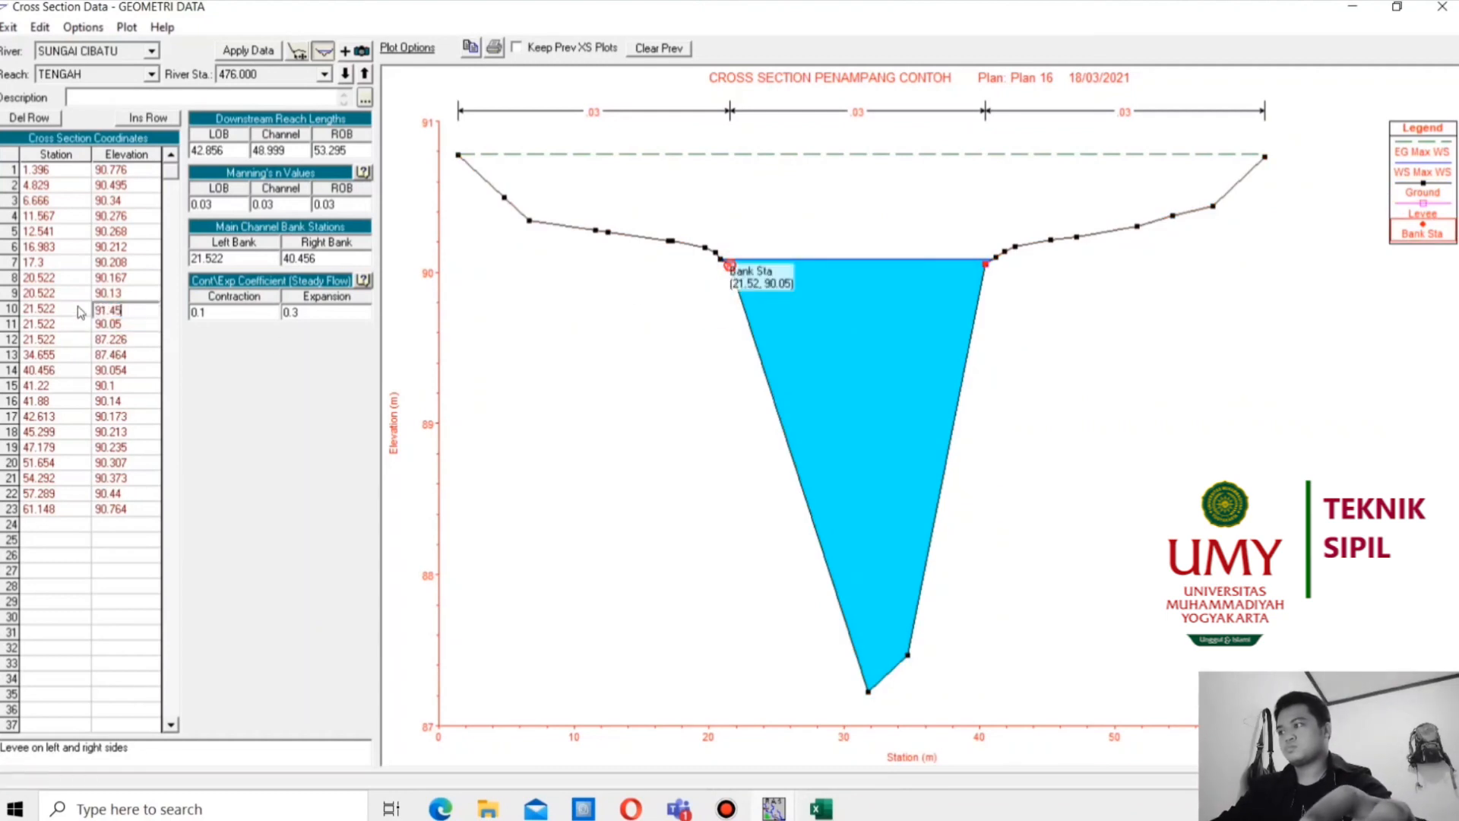
{"action": "left_click", "coordinate": [129, 294]}
{"action": "type", "text": "91.45"}
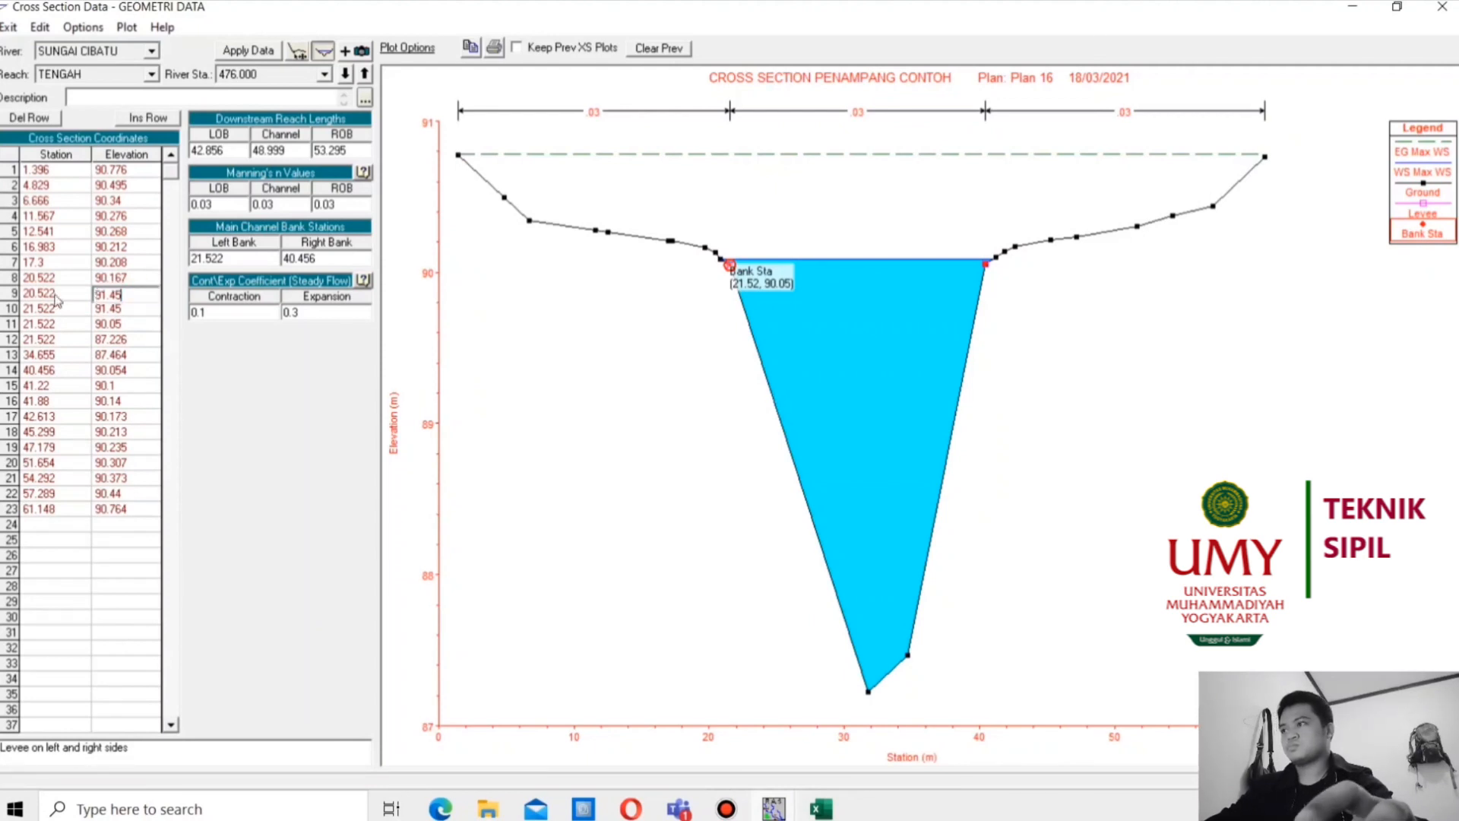
{"action": "left_click", "coordinate": [236, 50]}
{"action": "right_click", "coordinate": [564, 359]}
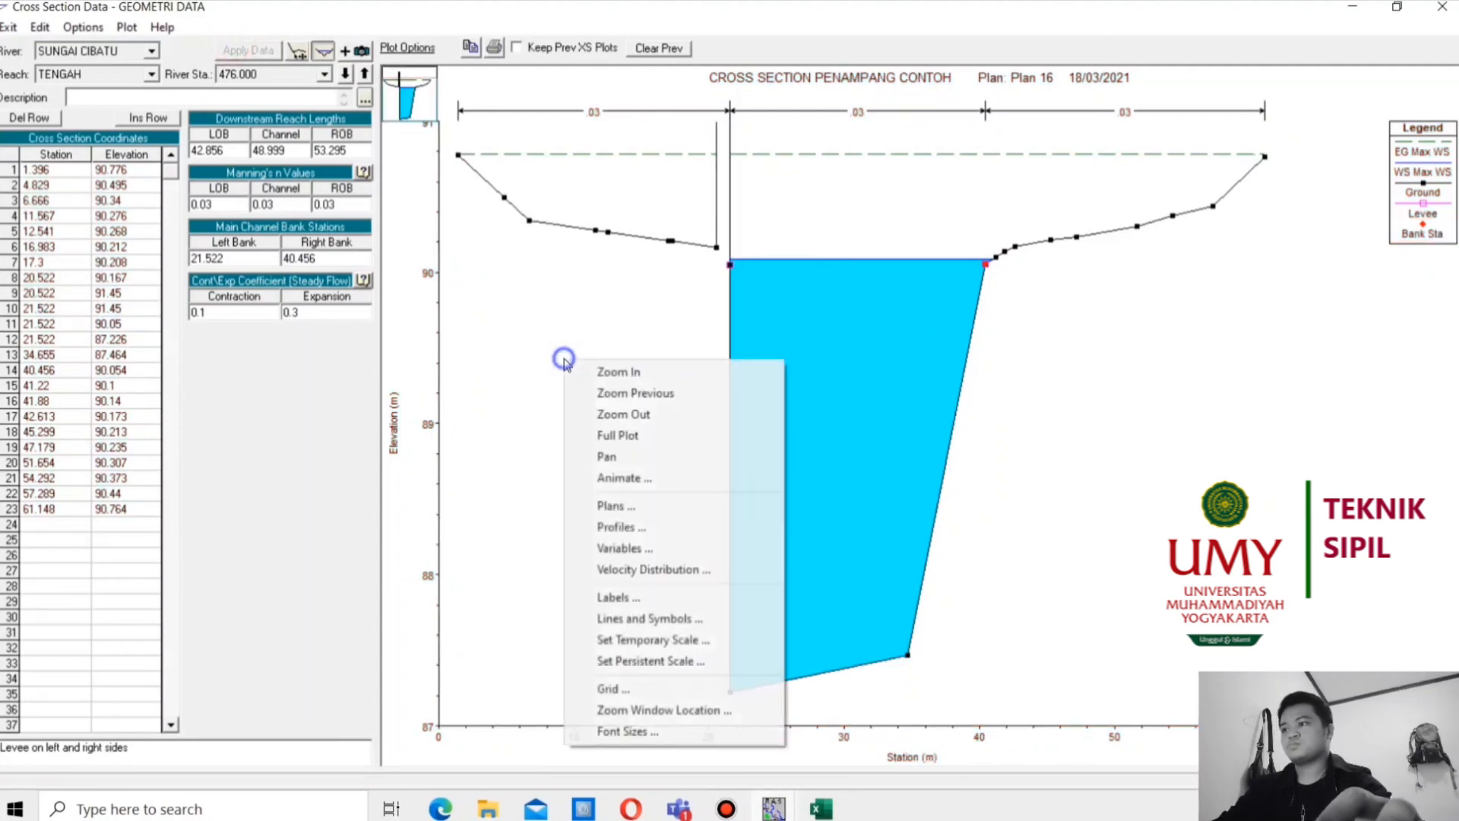
{"action": "left_click", "coordinate": [608, 456]}
{"action": "right_click", "coordinate": [596, 383]}
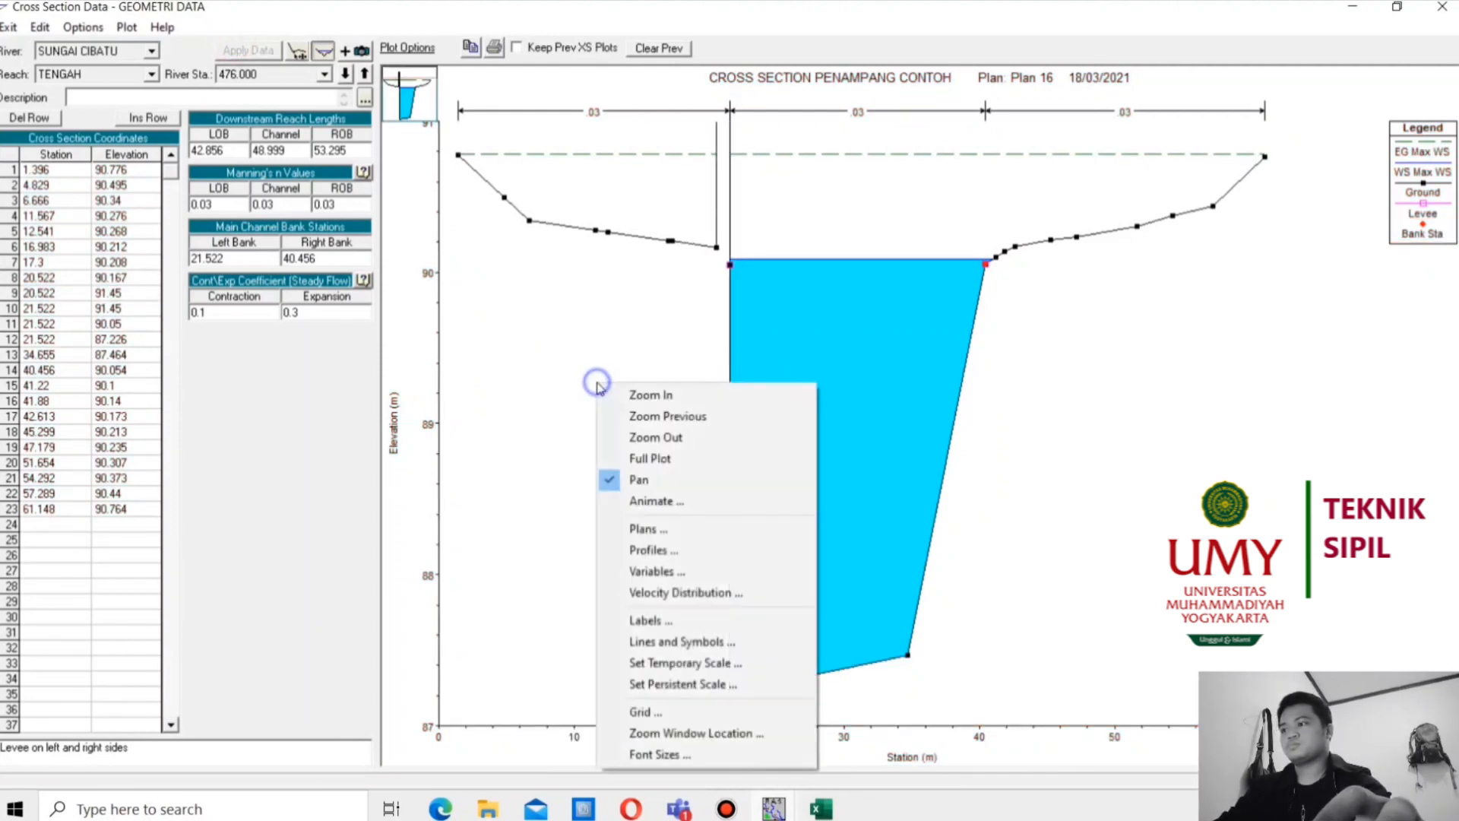
{"action": "left_click", "coordinate": [640, 457]}
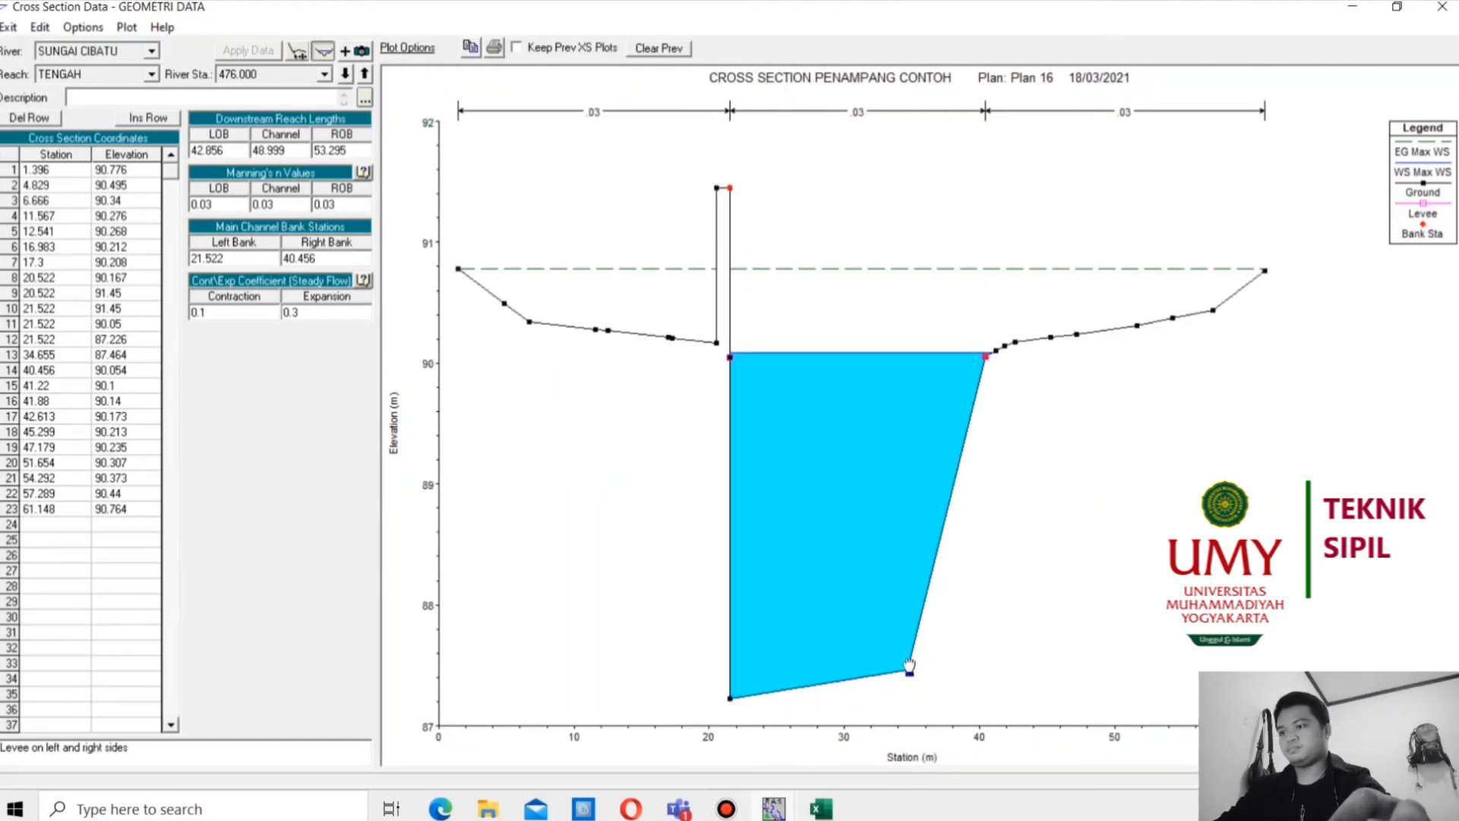
{"action": "right_click", "coordinate": [1123, 484]}
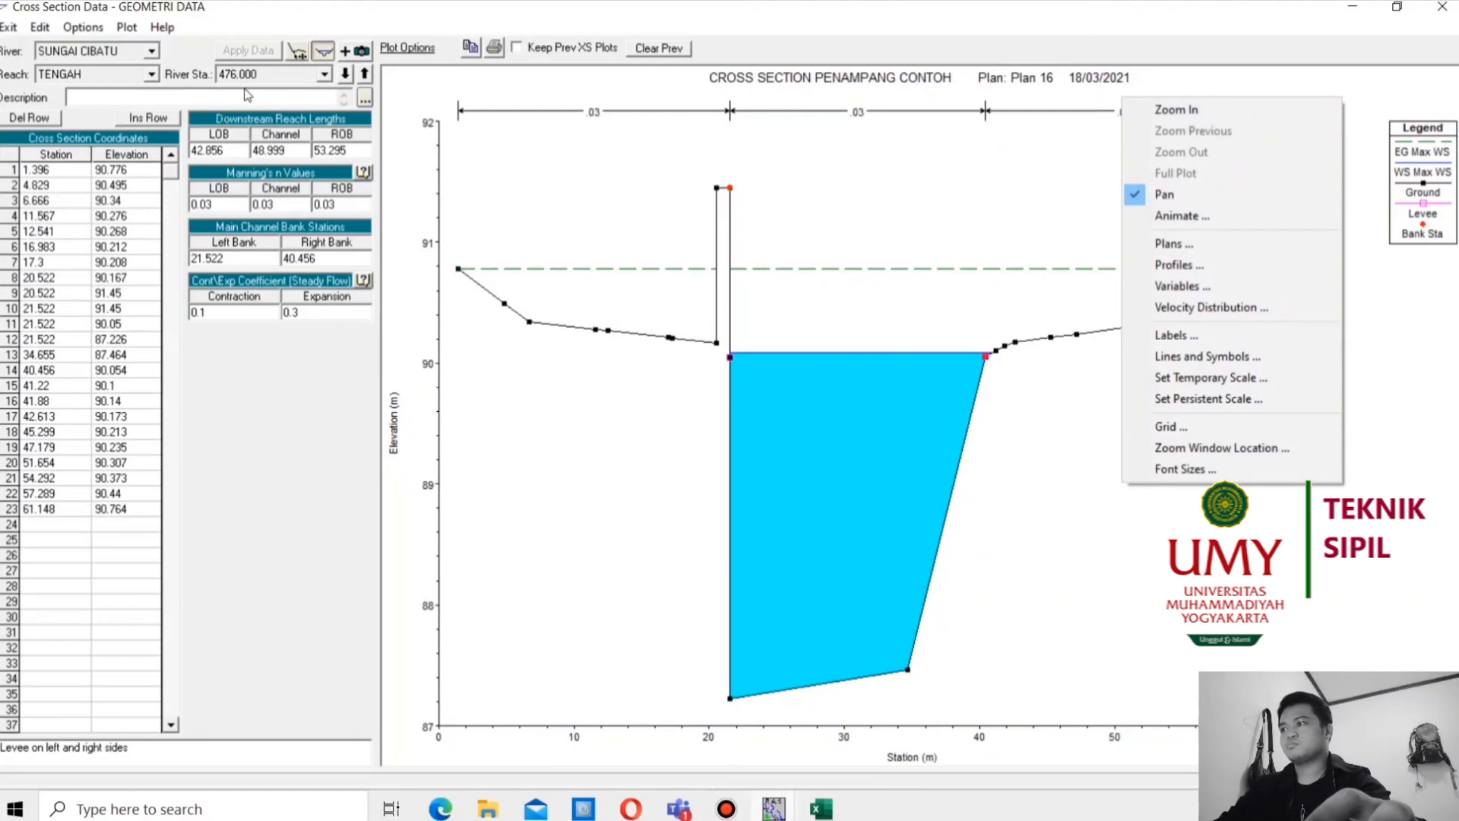
{"action": "left_click", "coordinate": [288, 72]}
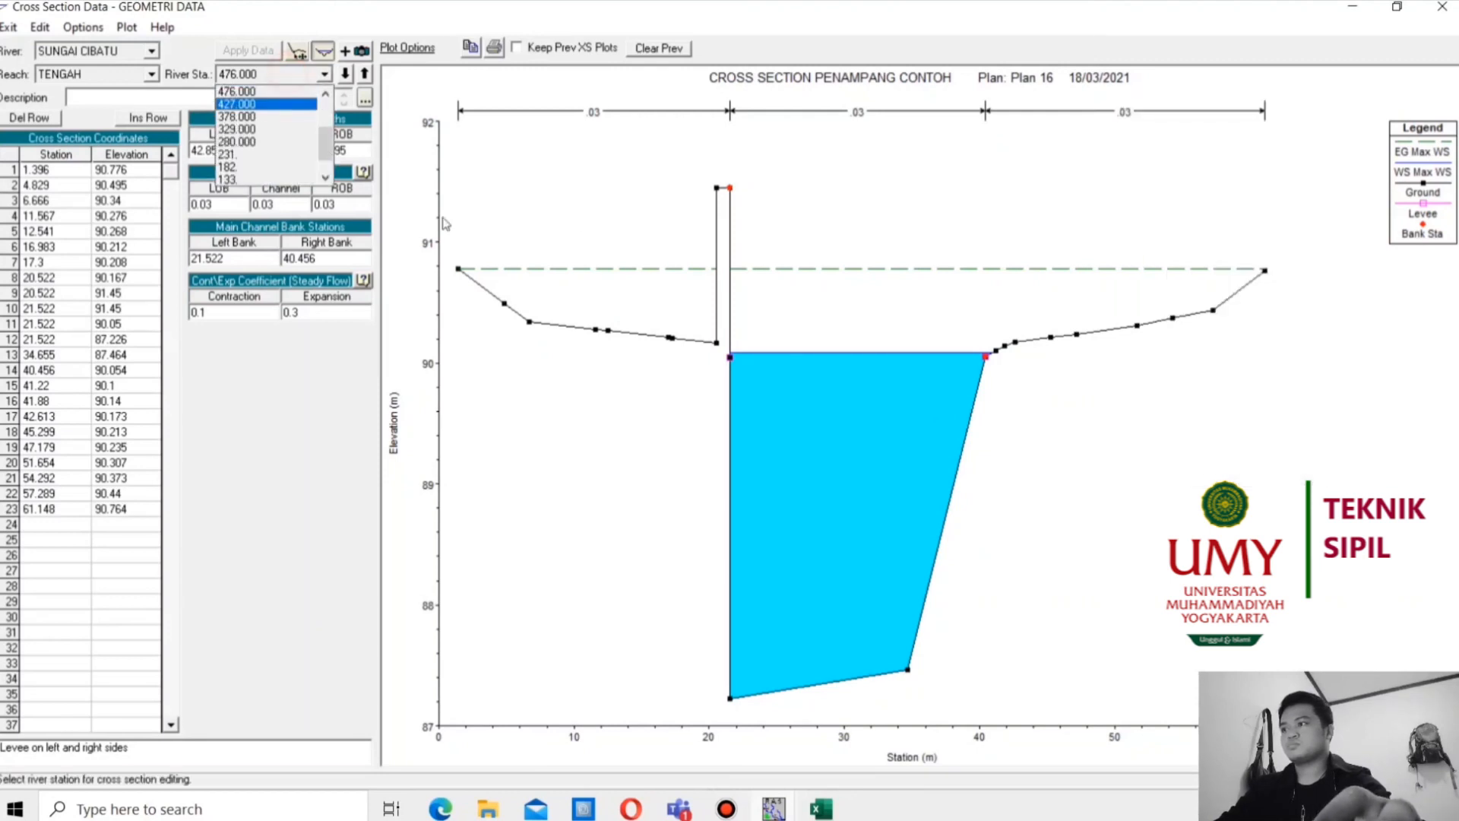
{"action": "left_click", "coordinate": [465, 258]}
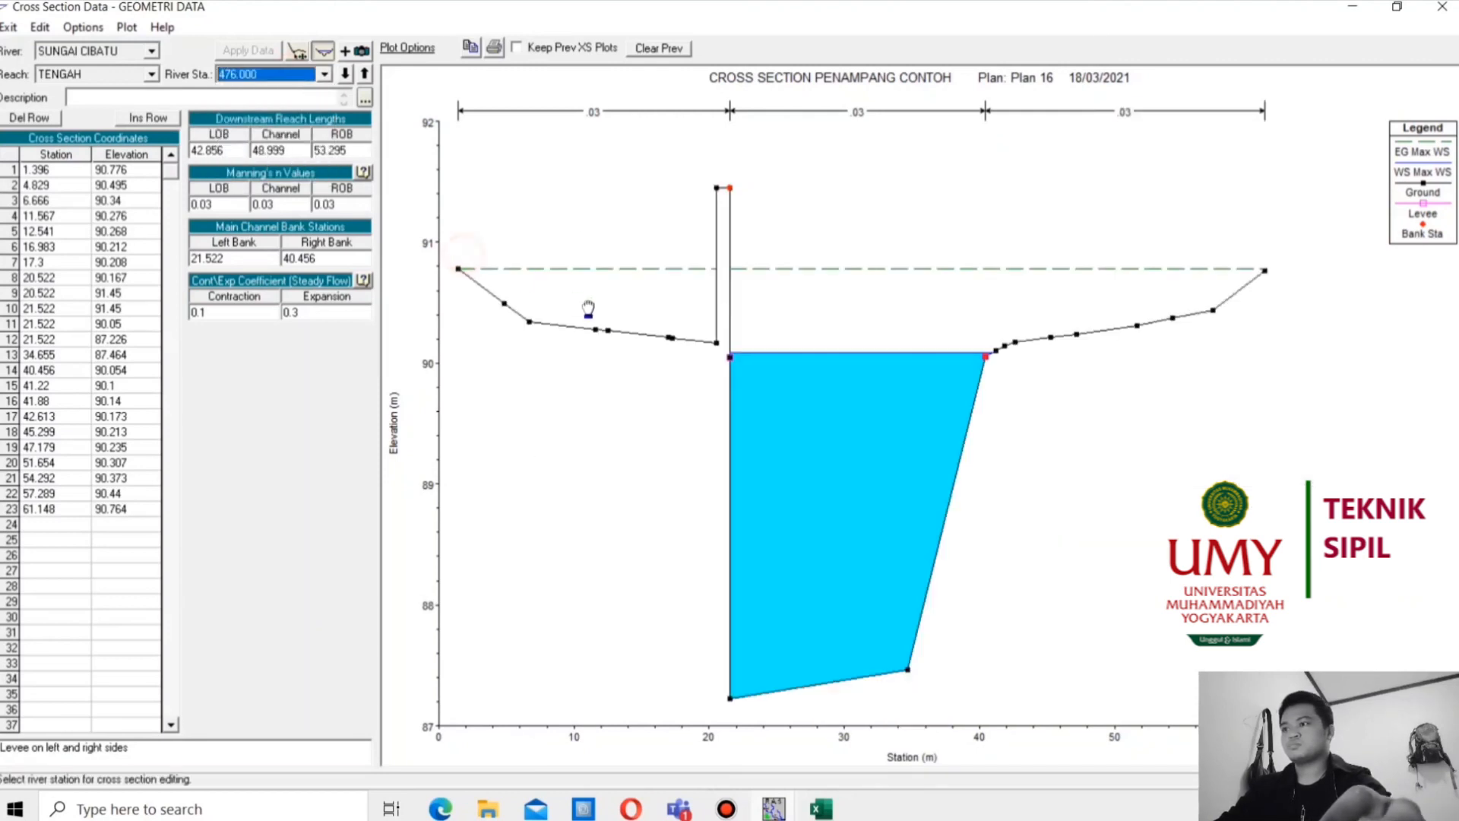
Copy the channel bed elevation 87.226 from row 12 into row 13 to level the bed
{"action": "right_click", "coordinate": [668, 411]}
{"action": "left_click", "coordinate": [691, 124]}
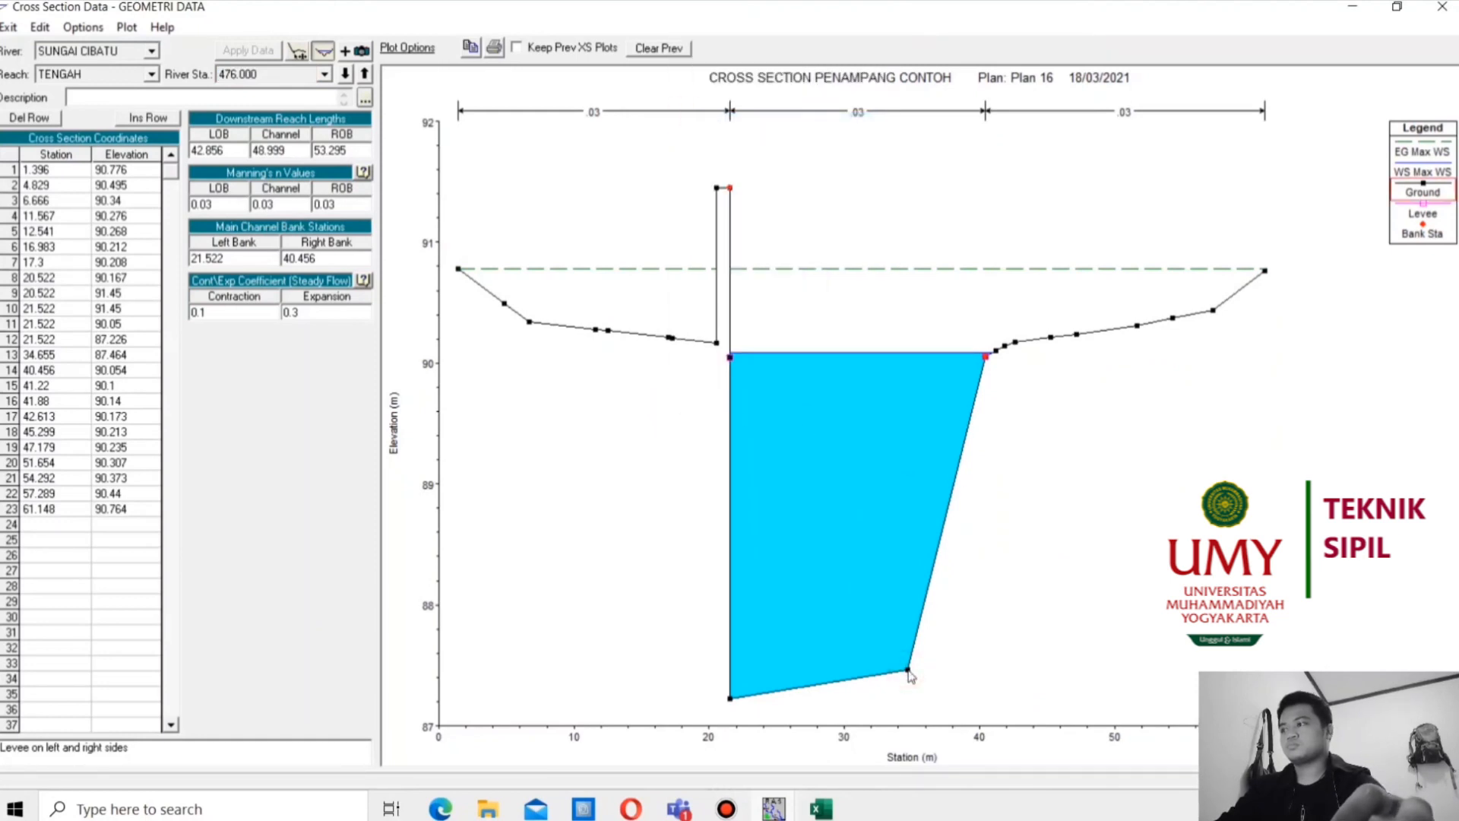
{"action": "left_click", "coordinate": [908, 669]}
{"action": "left_click", "coordinate": [126, 340]}
{"action": "key", "text": "ctrl+c"}
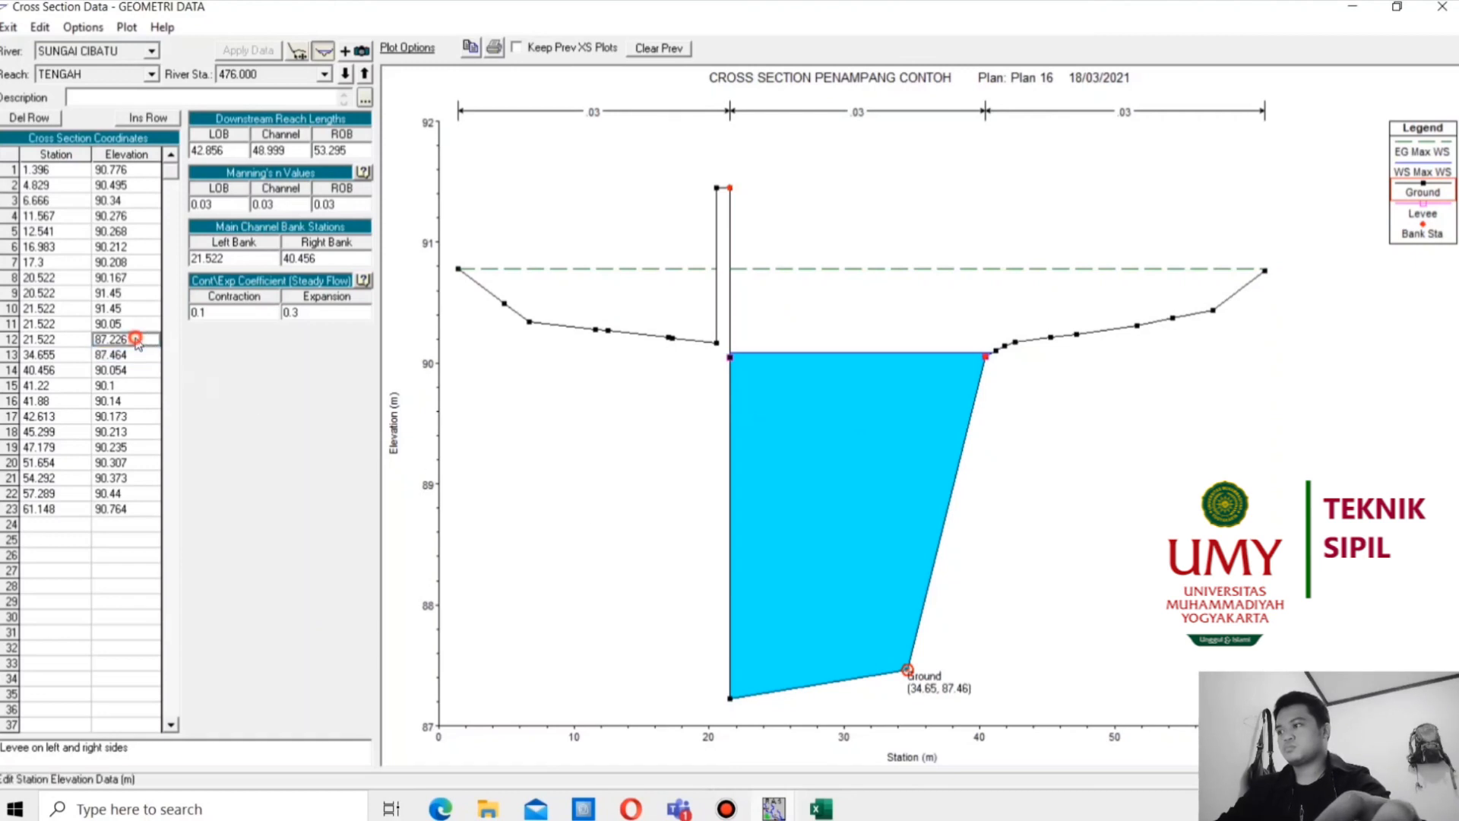
{"action": "left_click", "coordinate": [138, 354]}
{"action": "left_click_drag", "start_coordinate": [133, 355], "coordinate": [3, 372]}
{"action": "key", "text": "ctrl+v"}
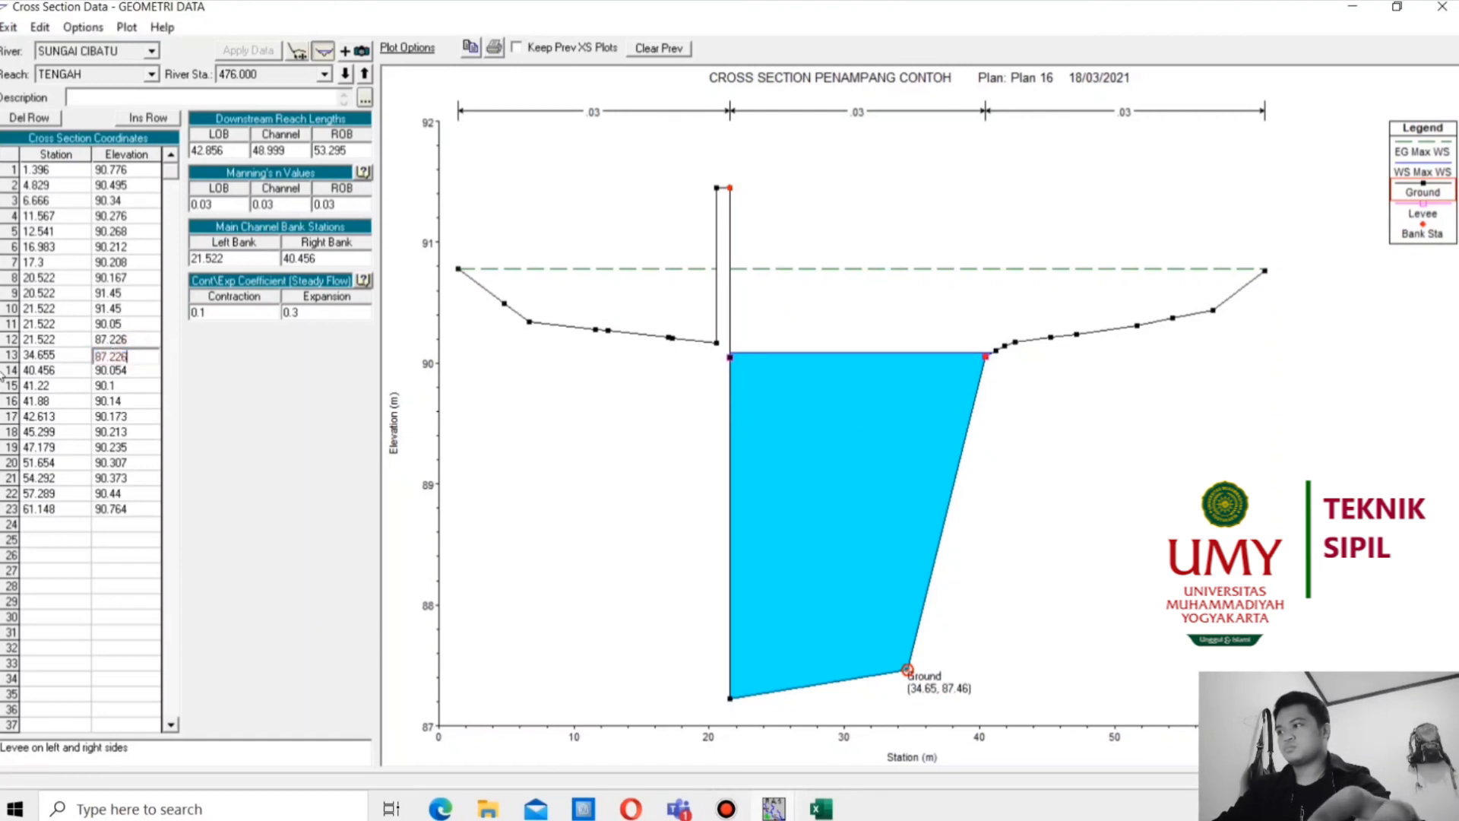
Copy the right bank station 40.456 from row 14 into the stations of rows 13 and 15
{"action": "left_click", "coordinate": [70, 376]}
{"action": "key", "text": "ctrl+c"}
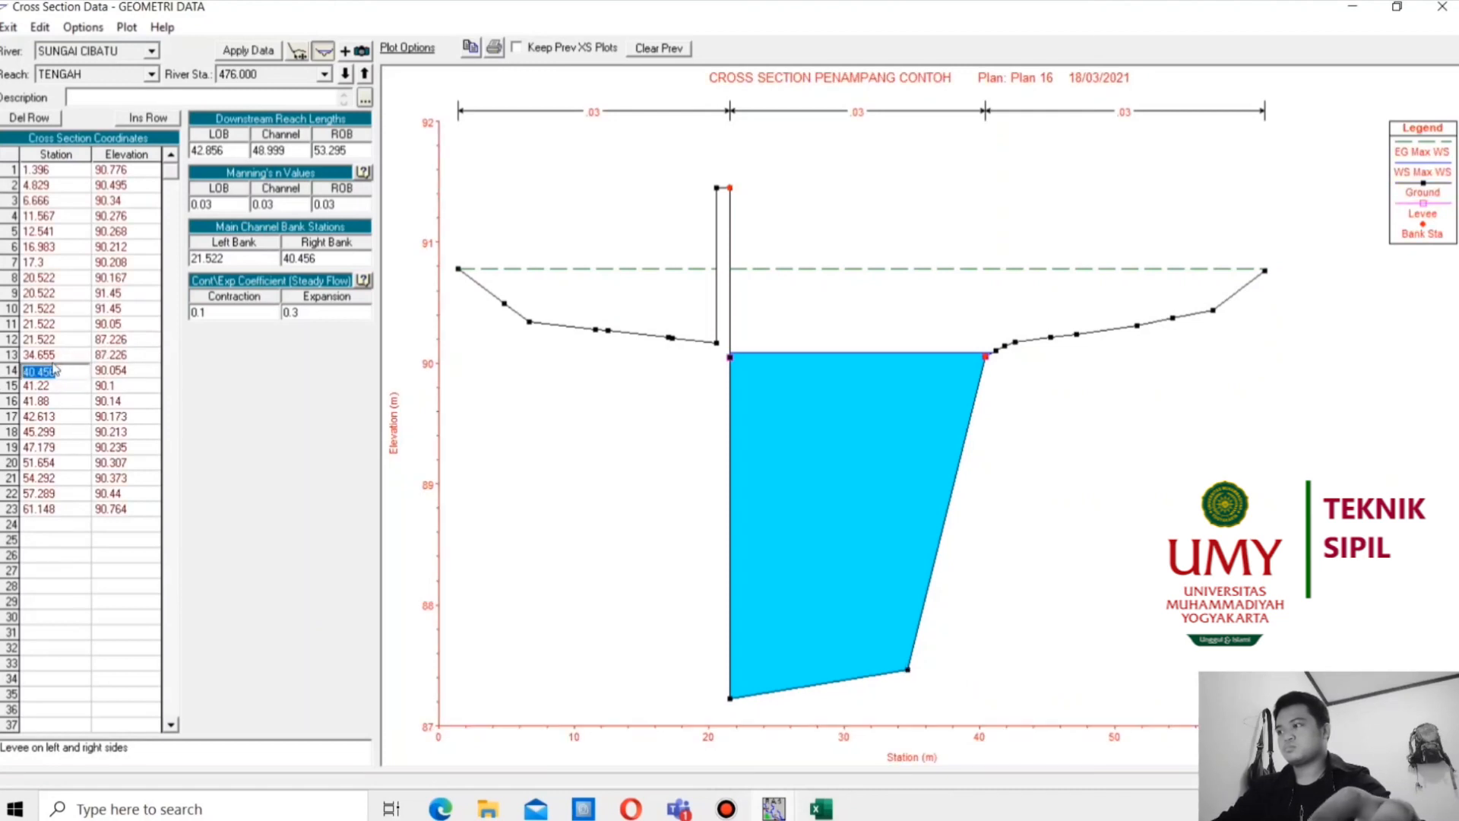
{"action": "left_click", "coordinate": [66, 355]}
{"action": "key", "text": "ctrl+v"}
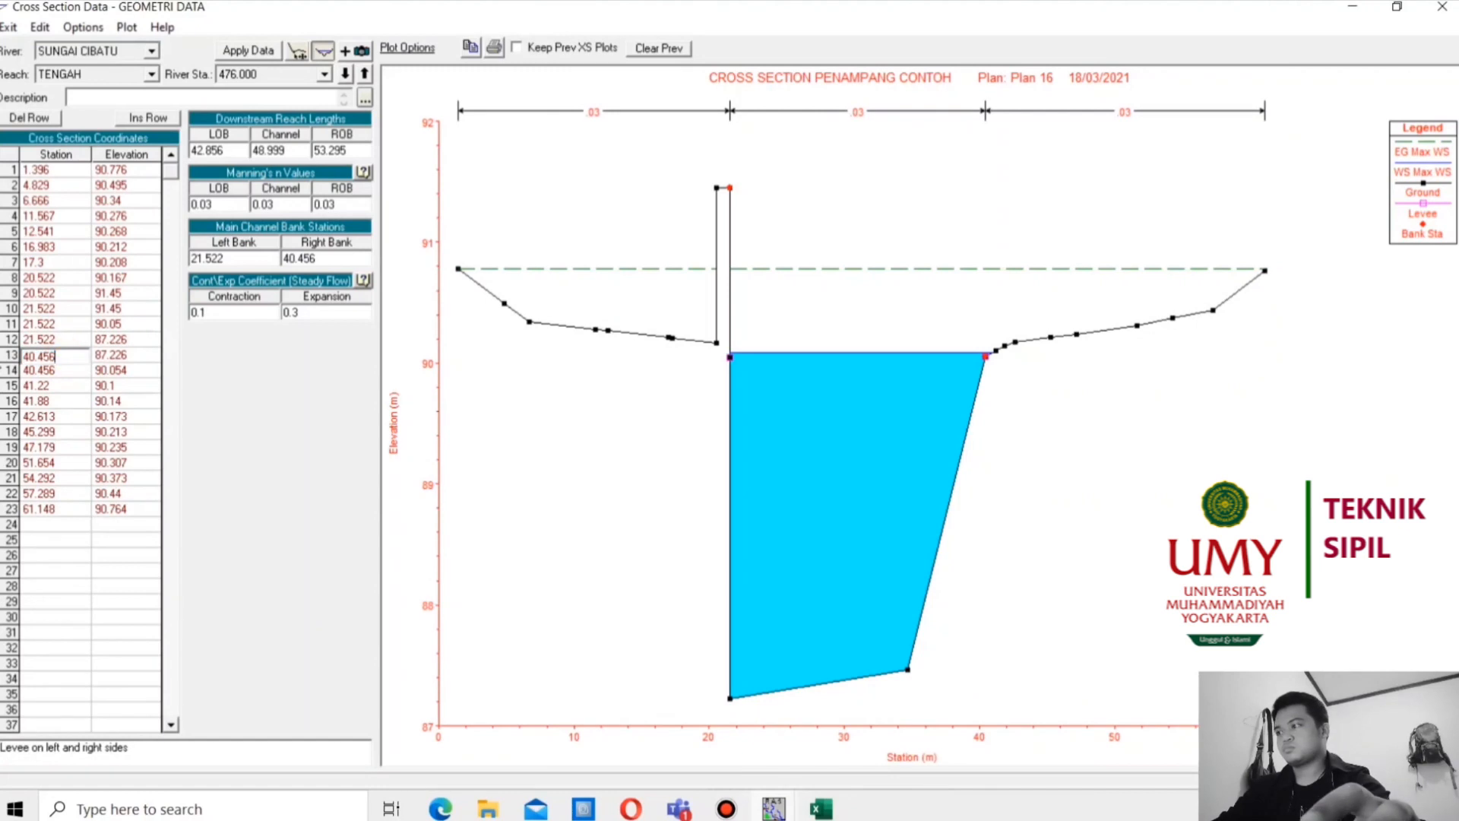
{"action": "left_click", "coordinate": [61, 386]}
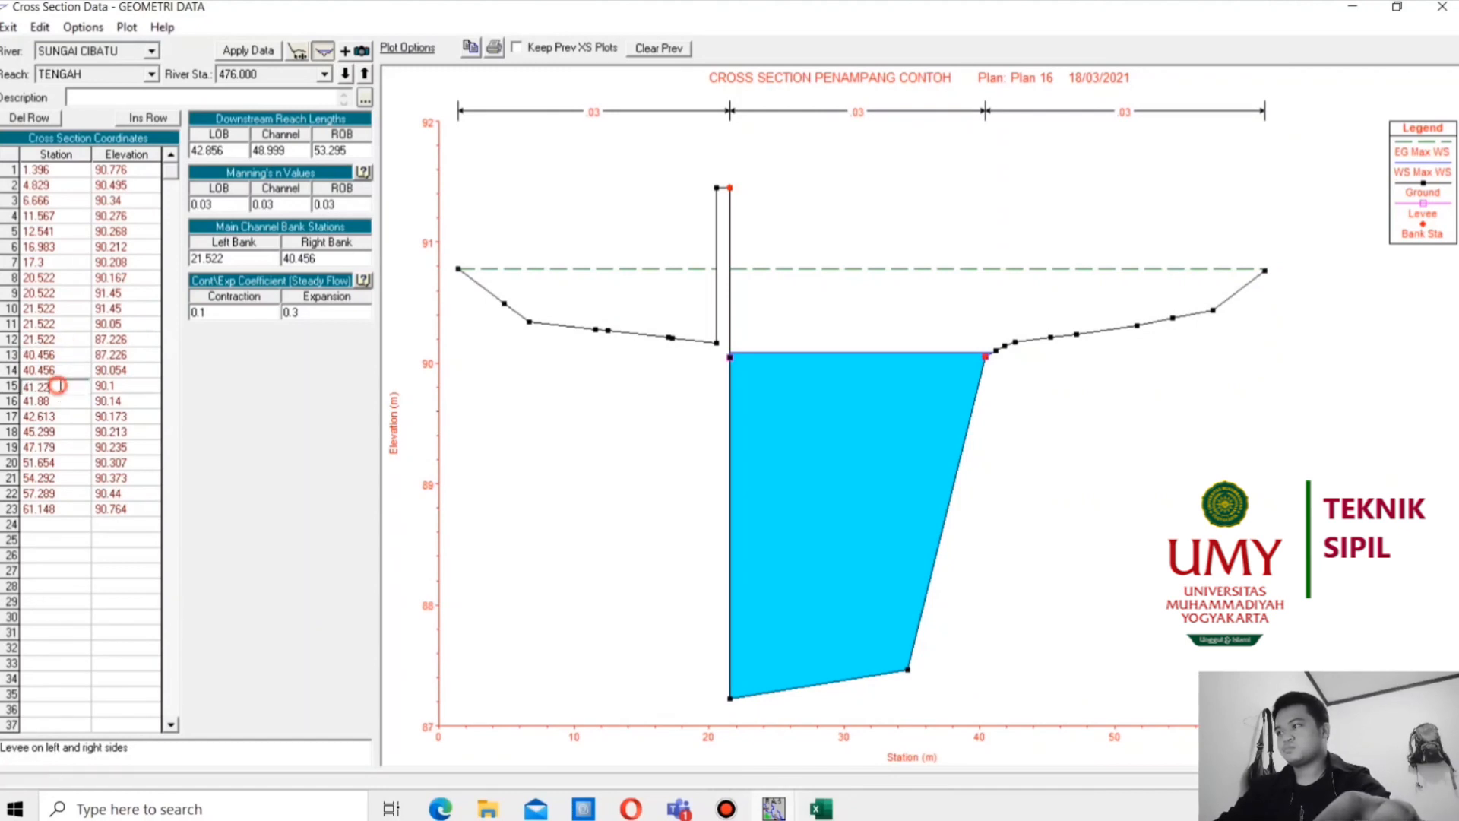
{"action": "key", "text": "ctrl+v"}
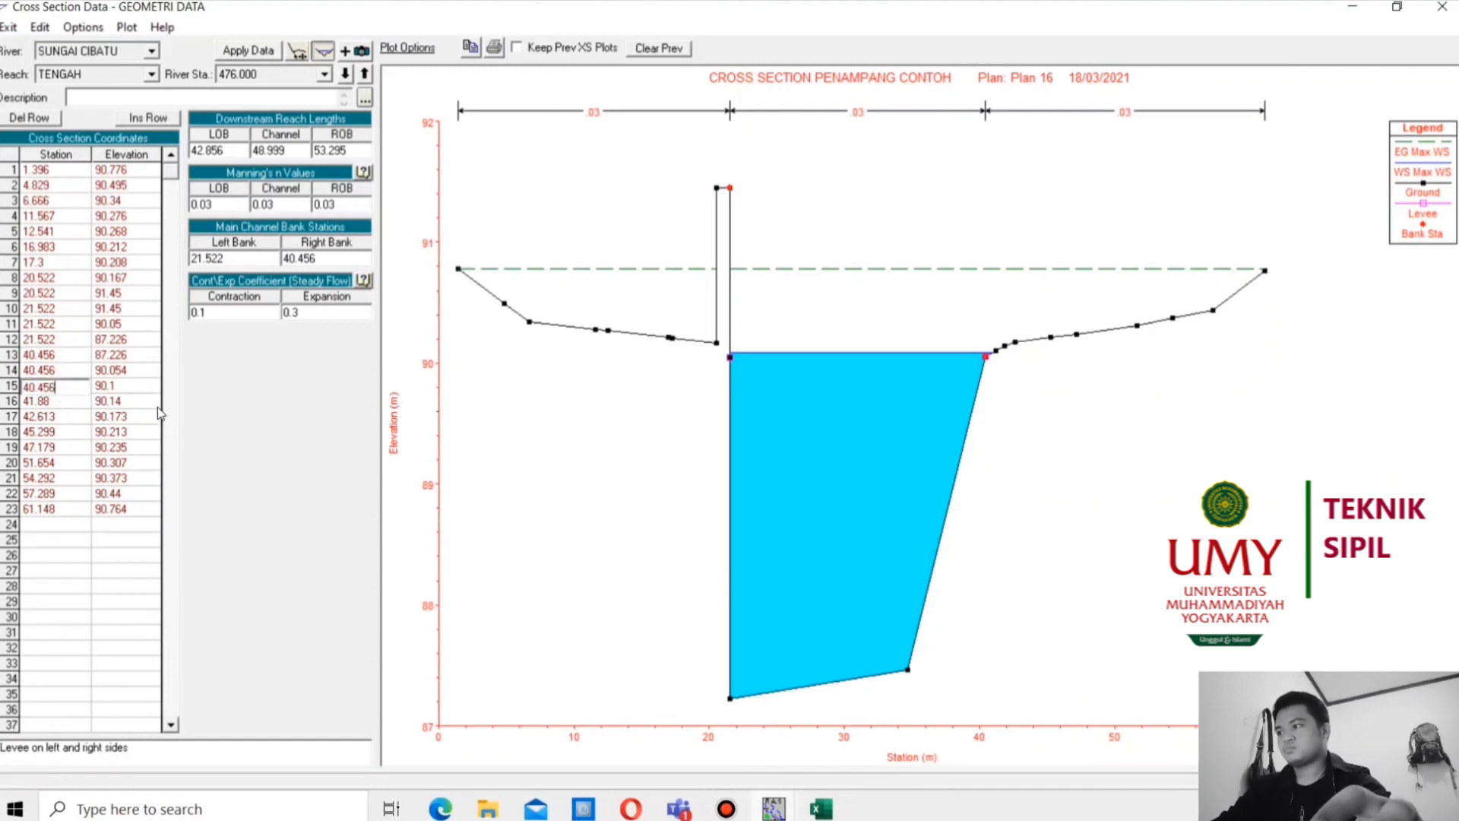
Copy the planned bank elevation 91.45 from row 10 into row 15
{"action": "left_click", "coordinate": [128, 309]}
{"action": "key", "text": "ctrl+c"}
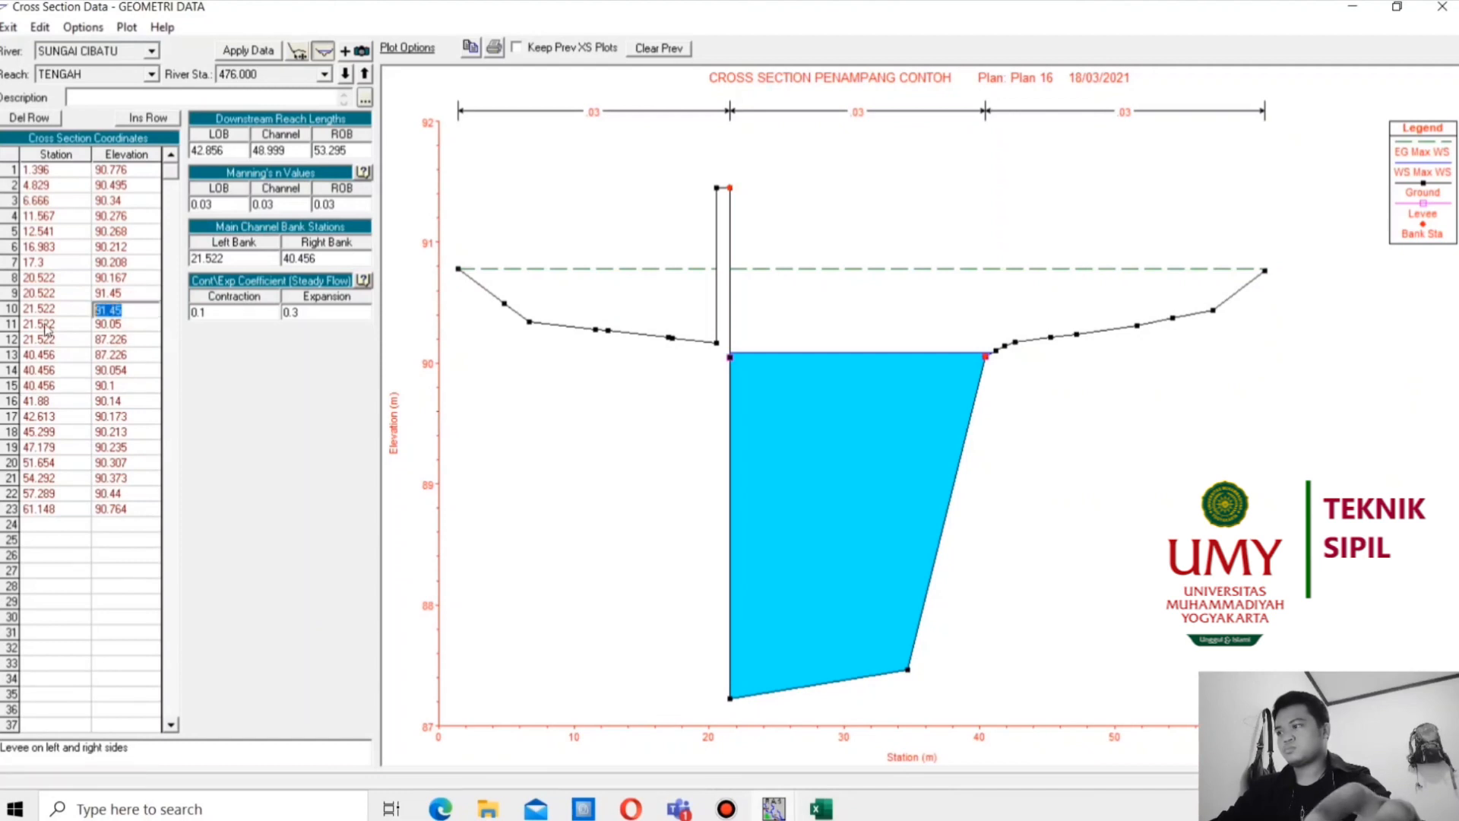
{"action": "left_click", "coordinate": [127, 388]}
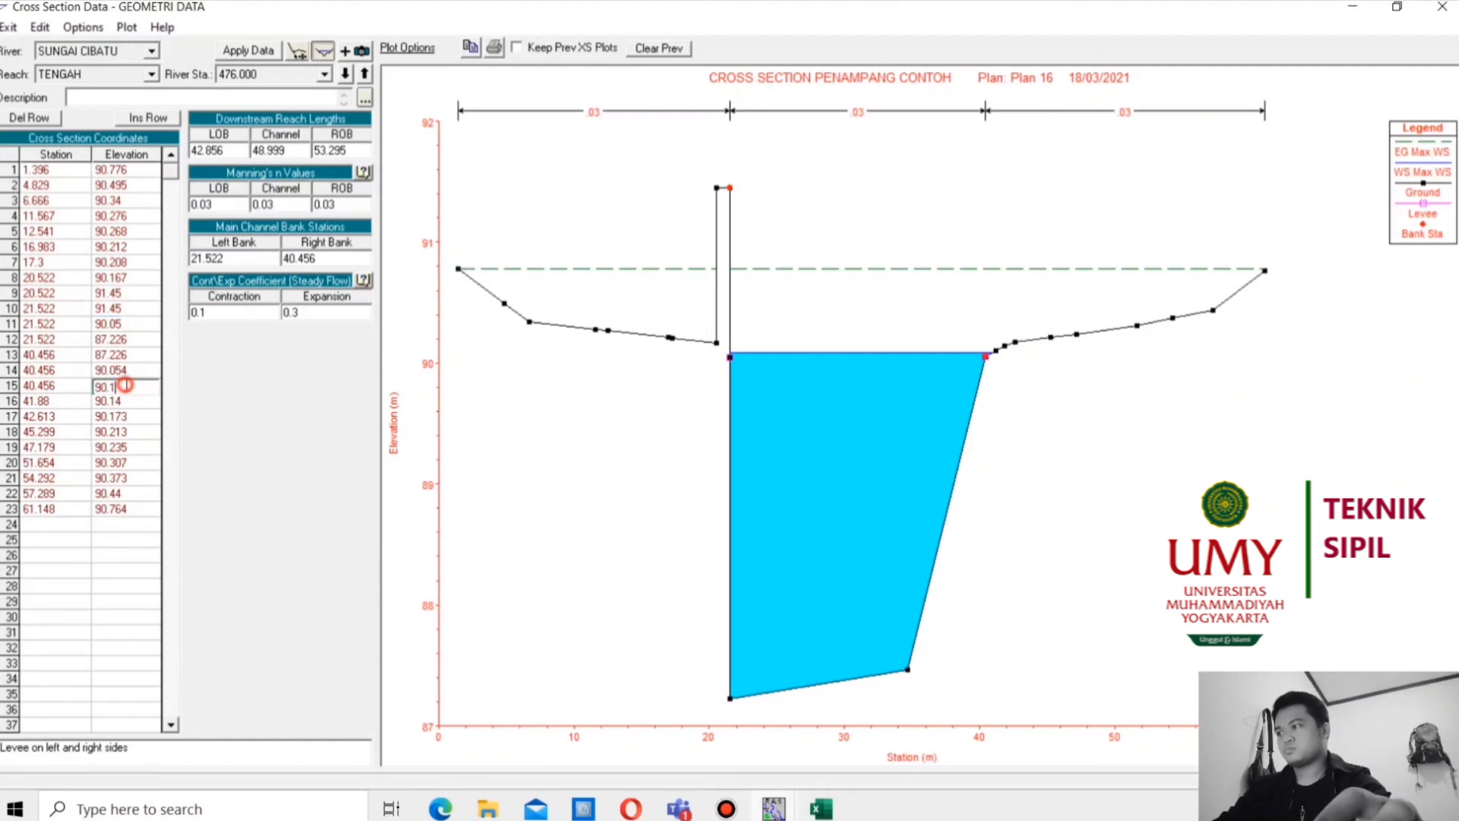
{"action": "key", "text": "ctrl+v"}
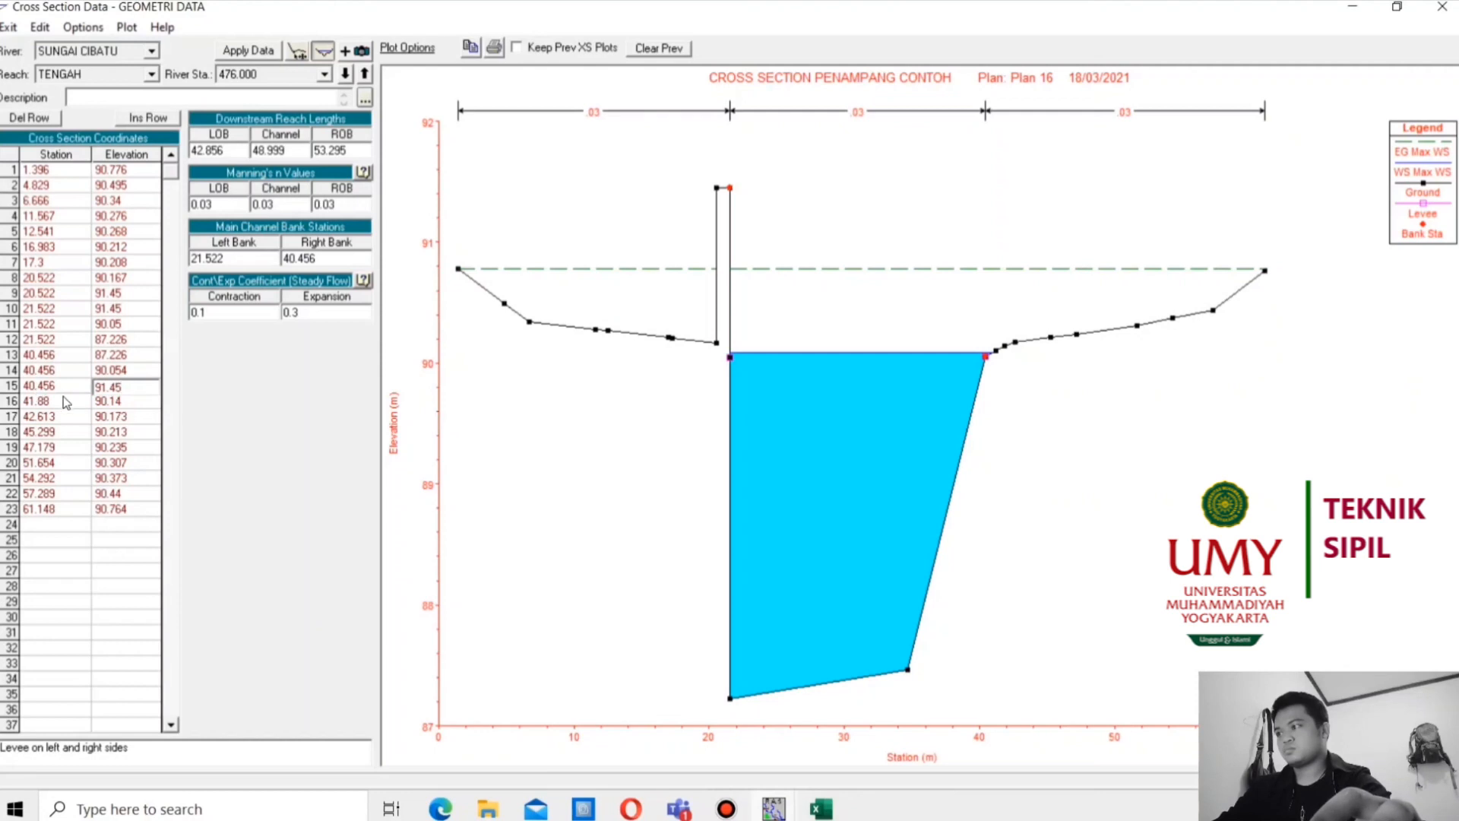
Set the stations in rows 16 and 17 to 41.456, one metre outside the right bank
{"action": "left_click", "coordinate": [45, 386]}
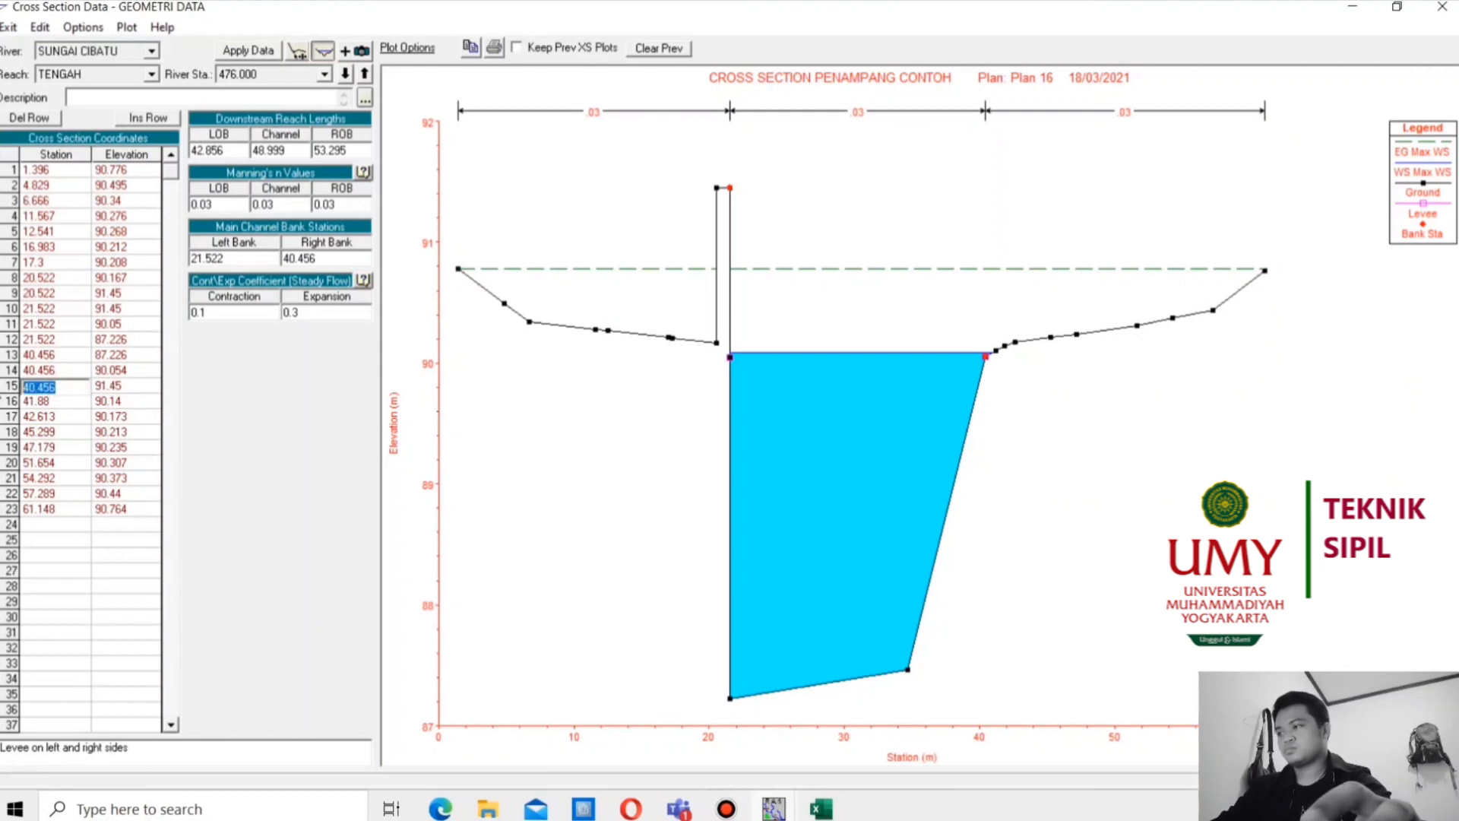
{"action": "key", "text": "ctrl+c"}
{"action": "left_click", "coordinate": [62, 402]}
{"action": "key", "text": "ctrl+v"}
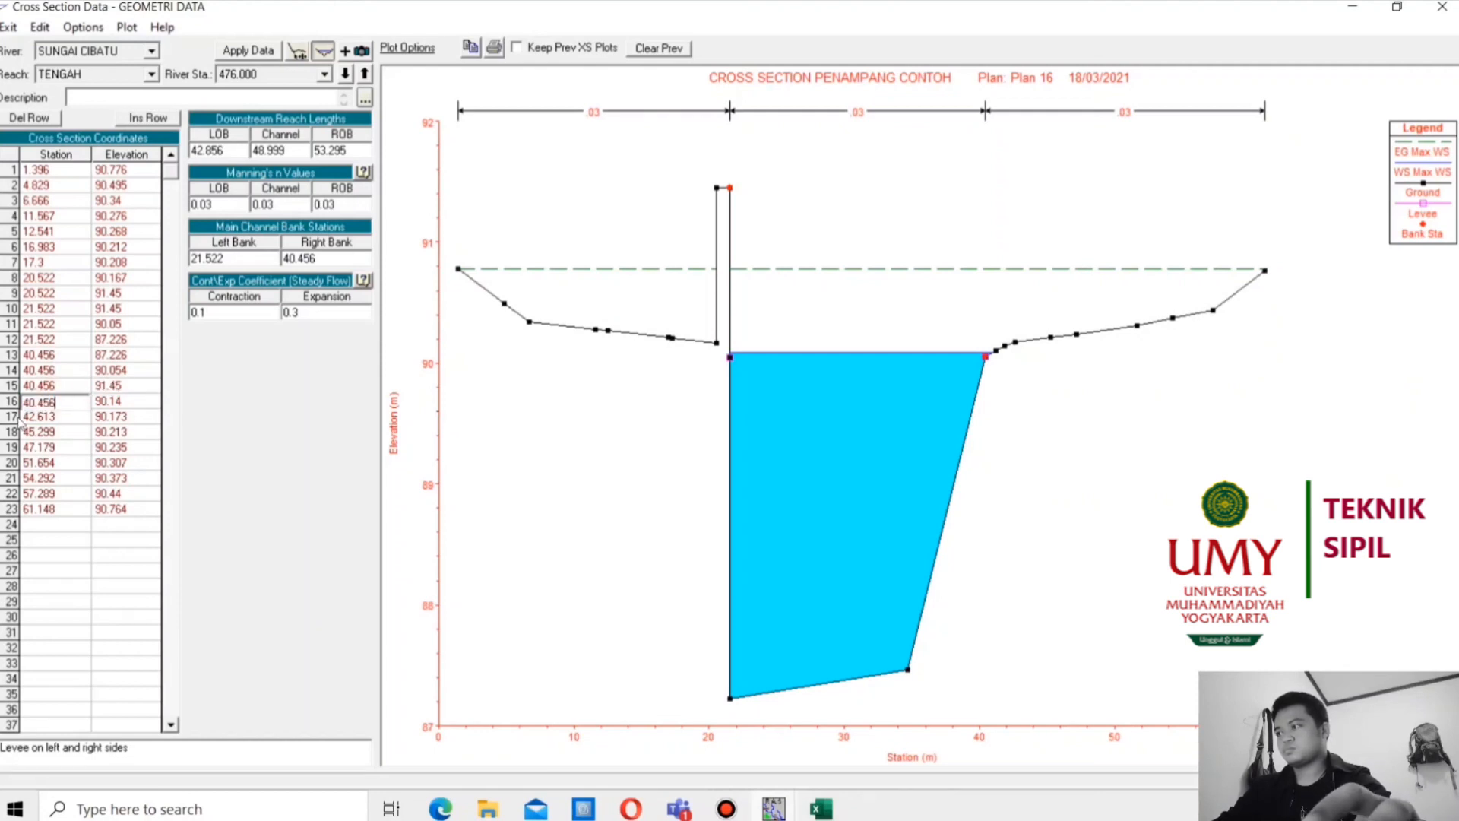
{"action": "left_click", "coordinate": [34, 402]}
{"action": "key", "text": "BackSpace"}
{"action": "type", "text": "1"}
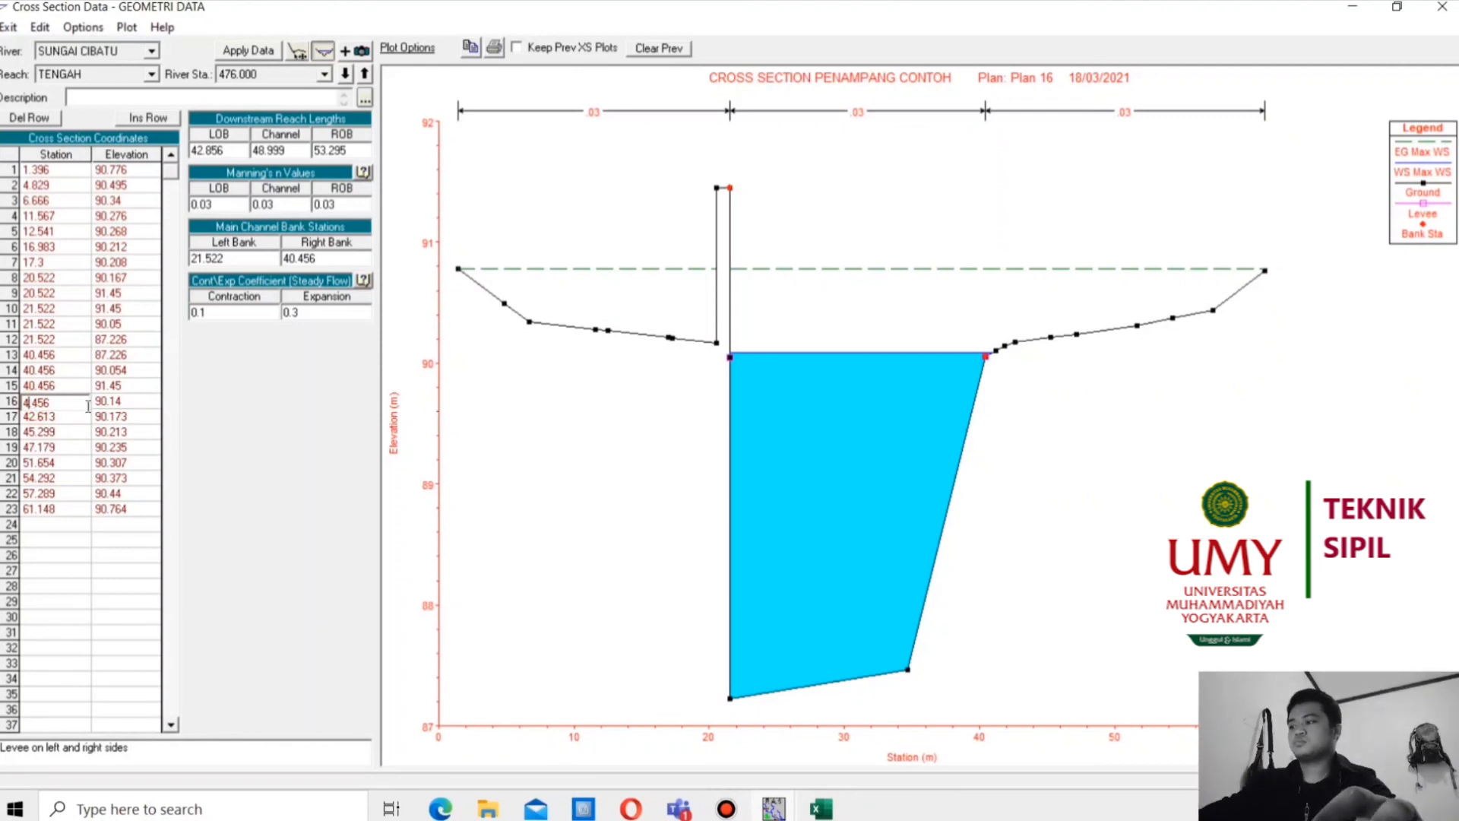
{"action": "left_click", "coordinate": [67, 417]}
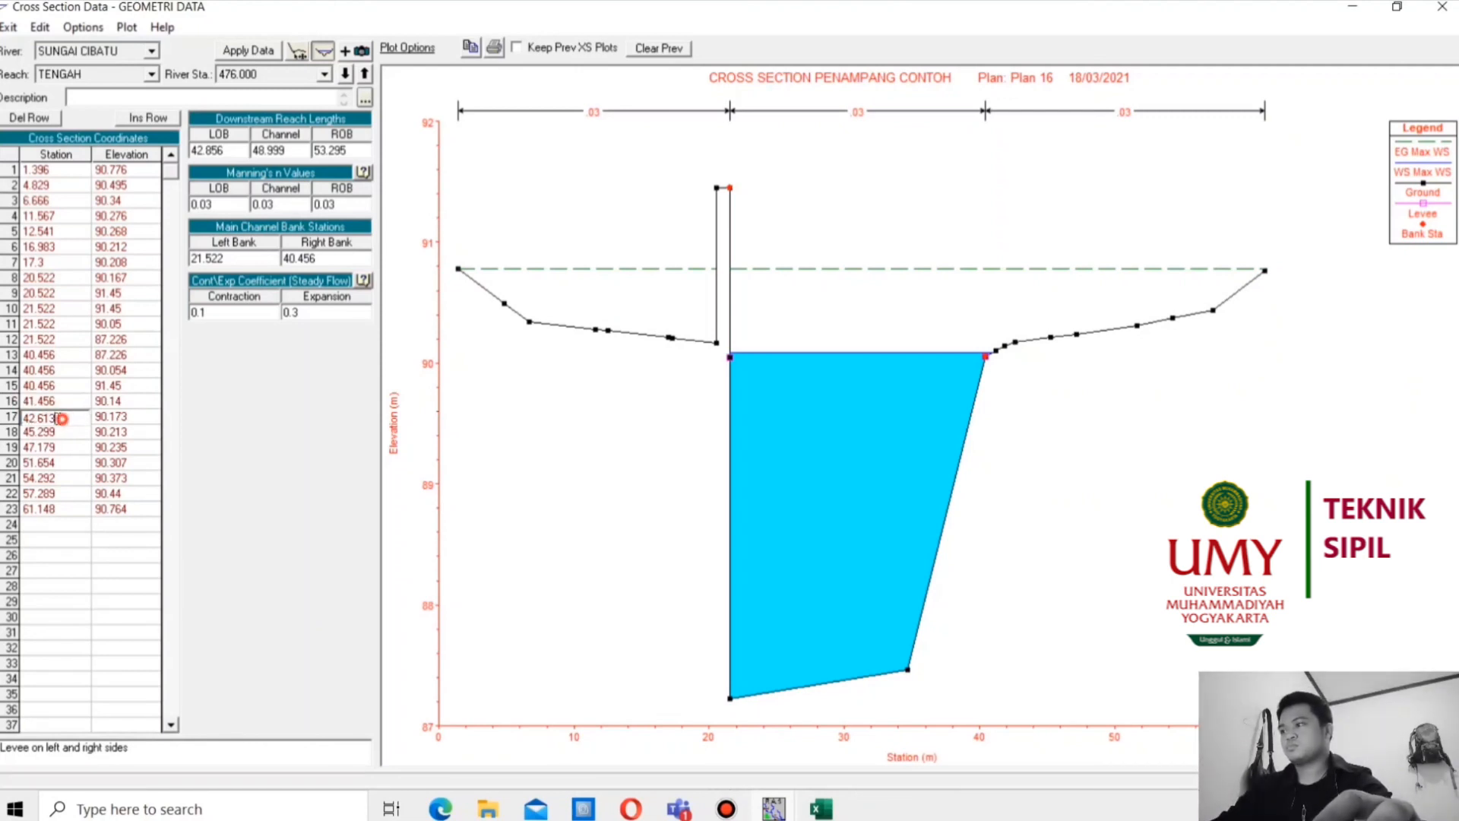
{"action": "key", "text": "ctrl+v"}
{"action": "left_click", "coordinate": [35, 418]}
{"action": "key", "text": "BackSpace"}
{"action": "type", "text": "1"}
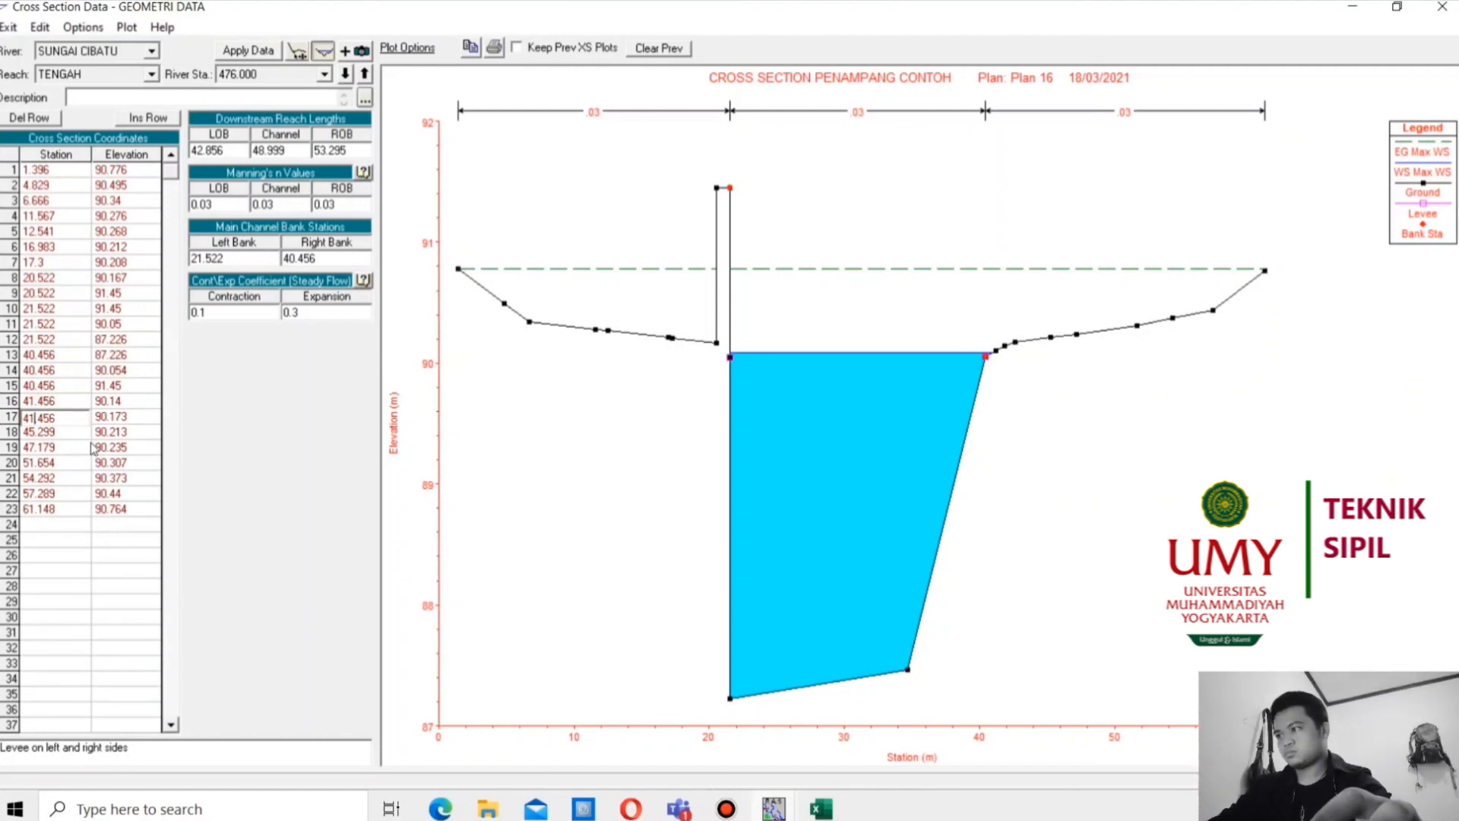
Set the elevation in row 16 to 91.45 and apply the cross section data
{"action": "left_click", "coordinate": [126, 387]}
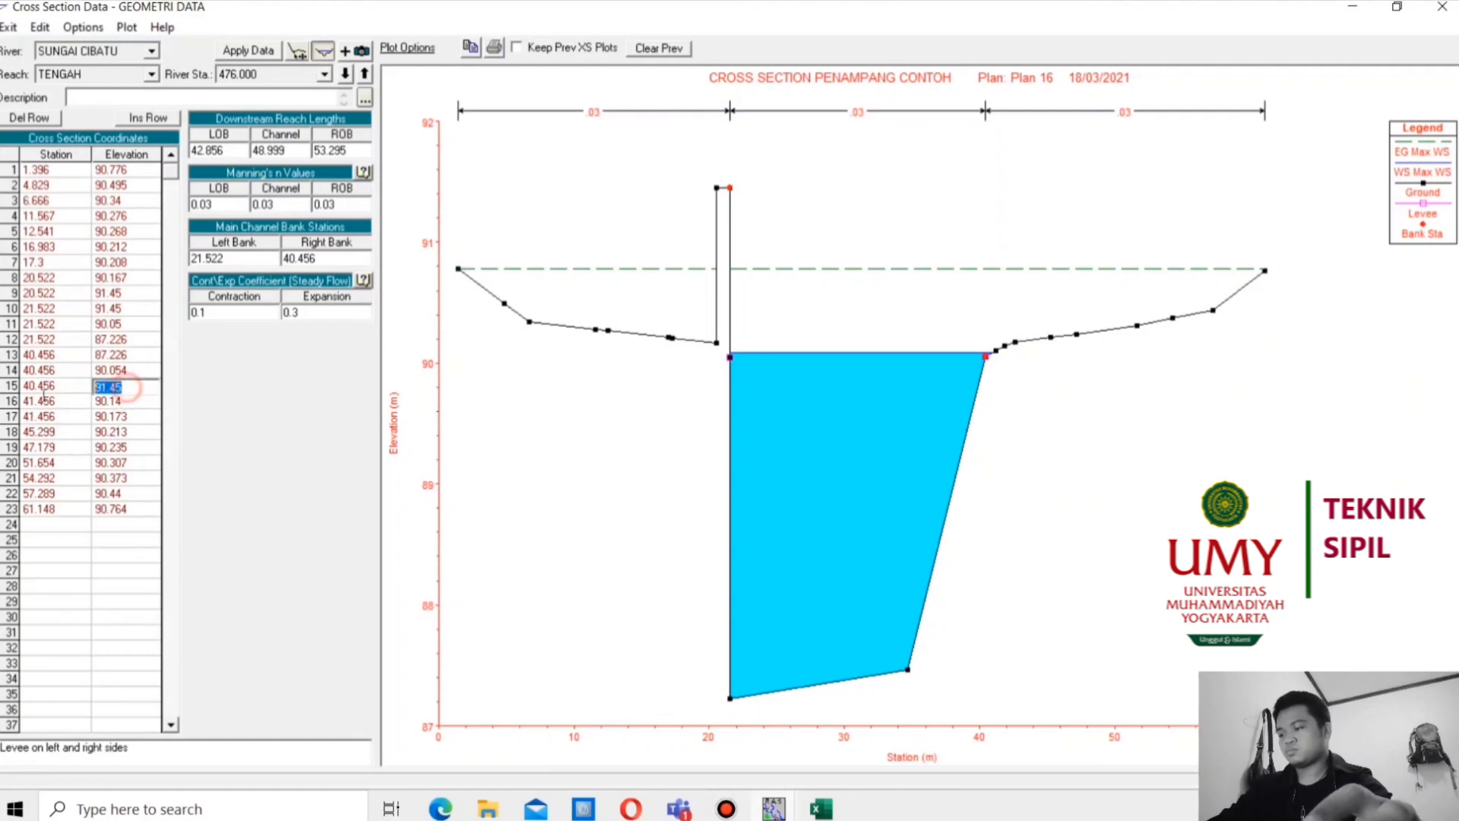
{"action": "left_click", "coordinate": [112, 402]}
{"action": "type", "text": "91.45"}
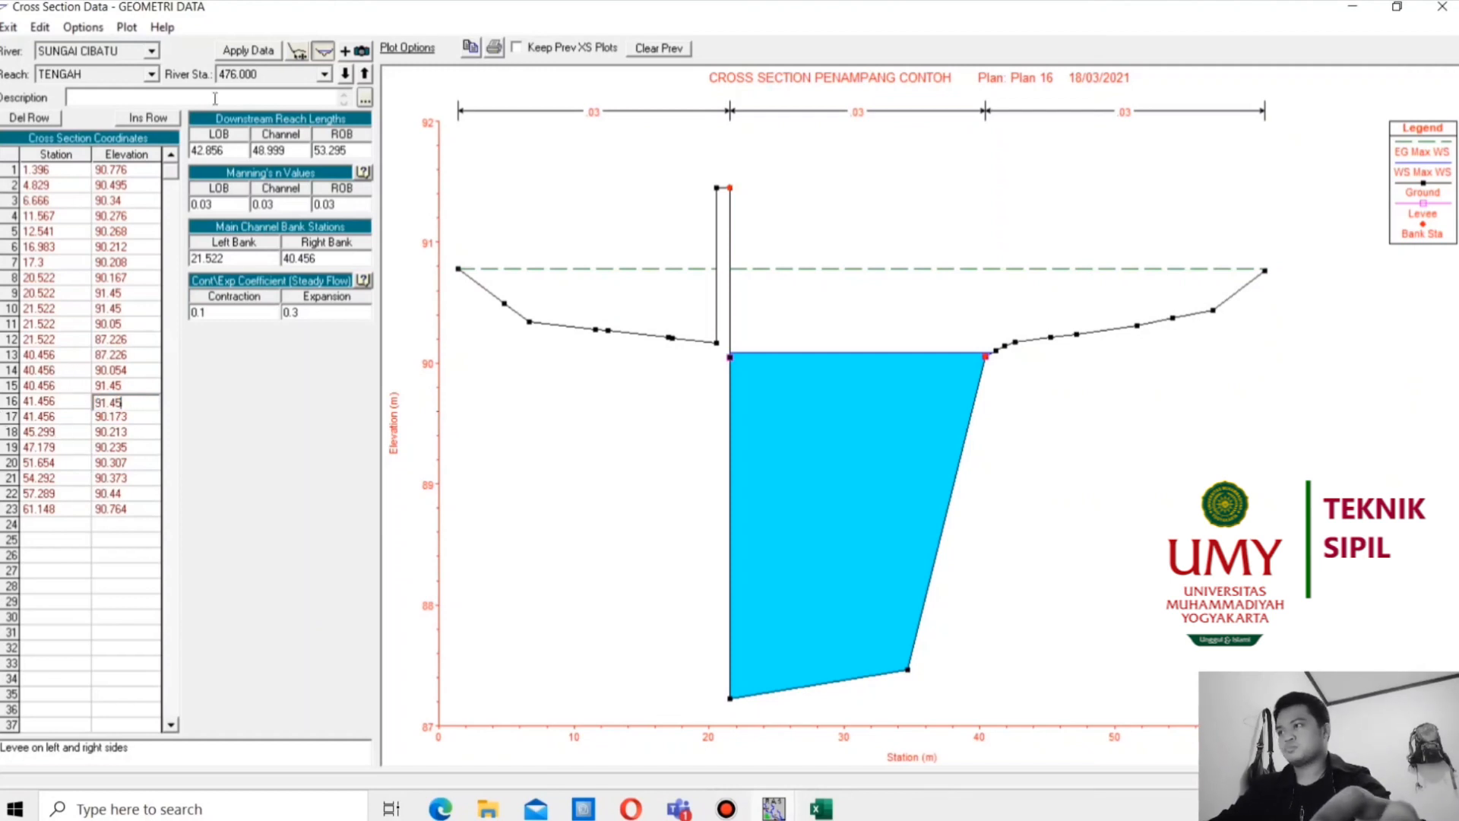
{"action": "left_click", "coordinate": [258, 52]}
Reset the levees to their defaults, stations 21.522 and 40.456 at elevation 91.45
{"action": "left_click", "coordinate": [88, 29]}
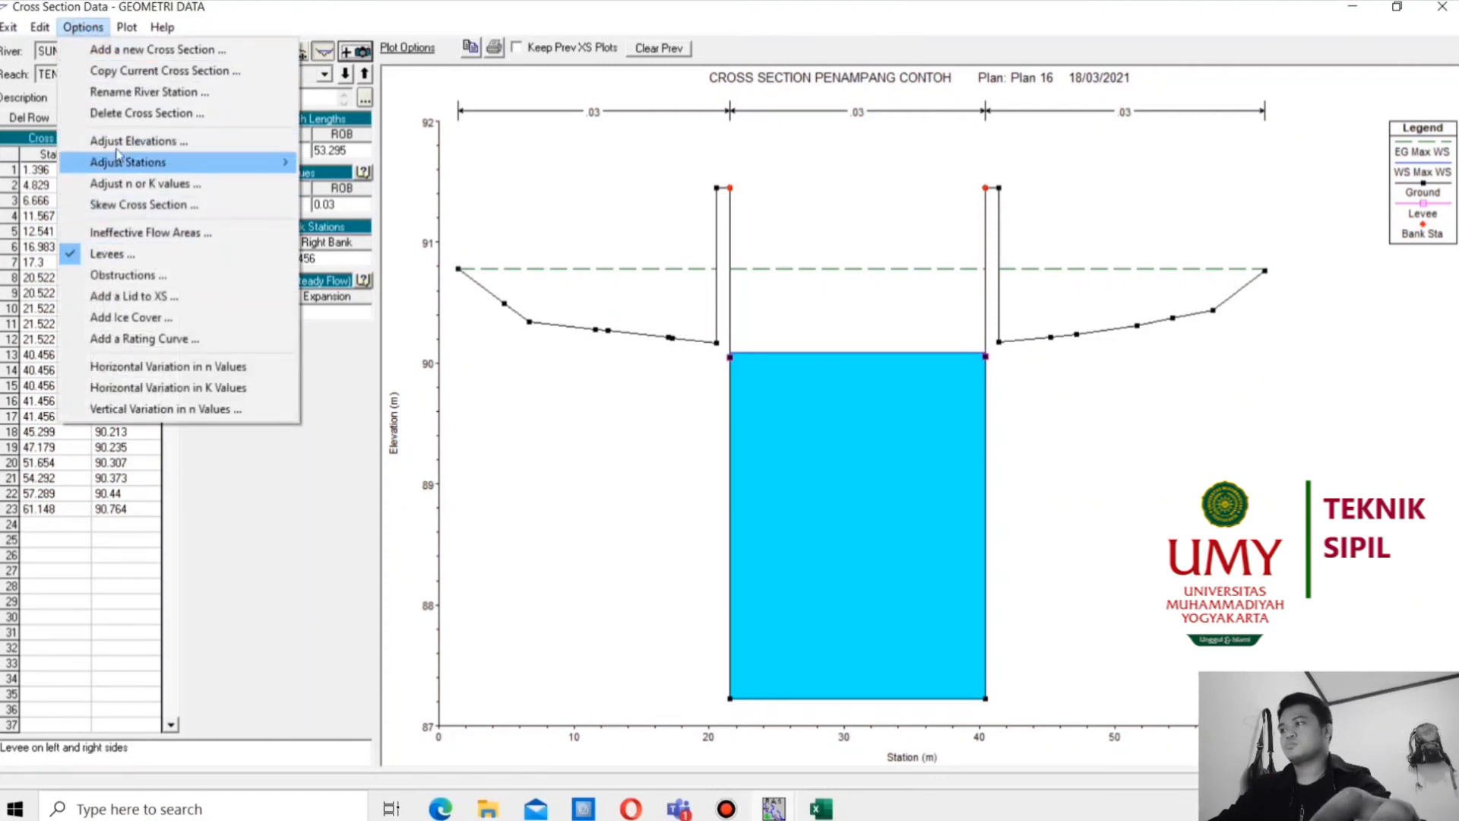
{"action": "left_click", "coordinate": [112, 254]}
{"action": "left_click", "coordinate": [585, 322]}
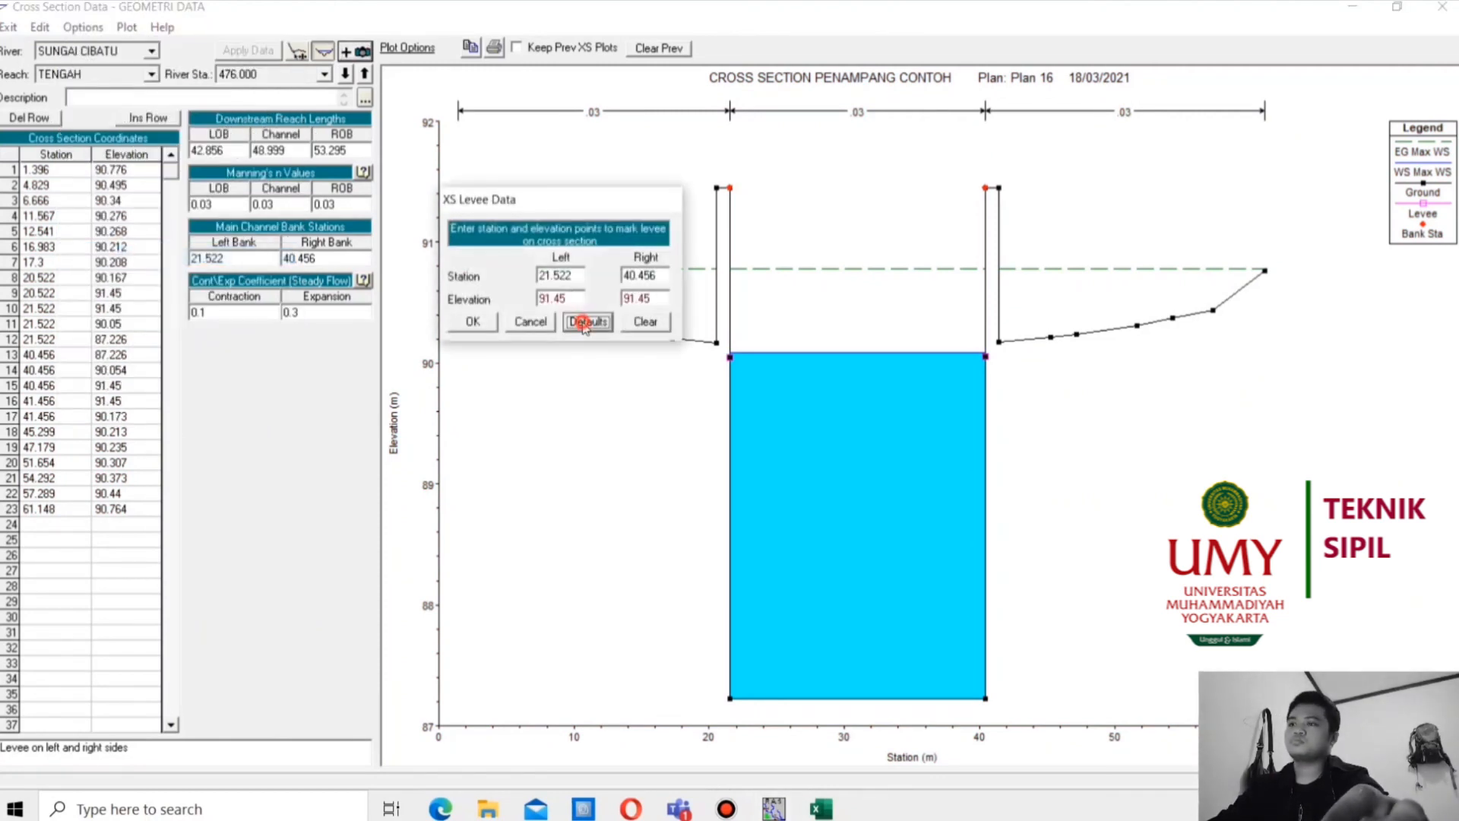
{"action": "left_click", "coordinate": [491, 327]}
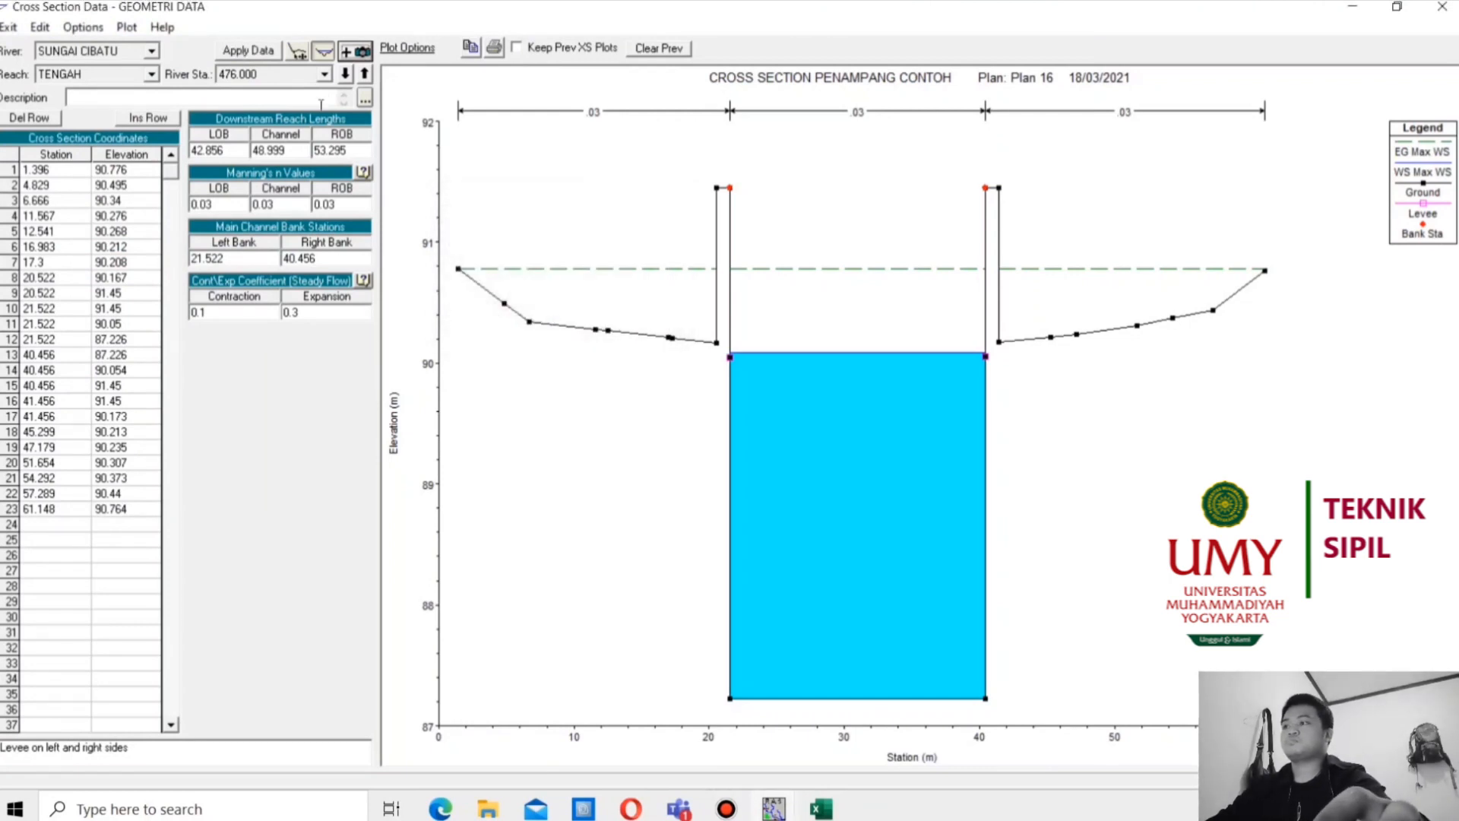
Go to the next upstream river station, 525.000*, and rename it 525.000
{"action": "left_click", "coordinate": [365, 73]}
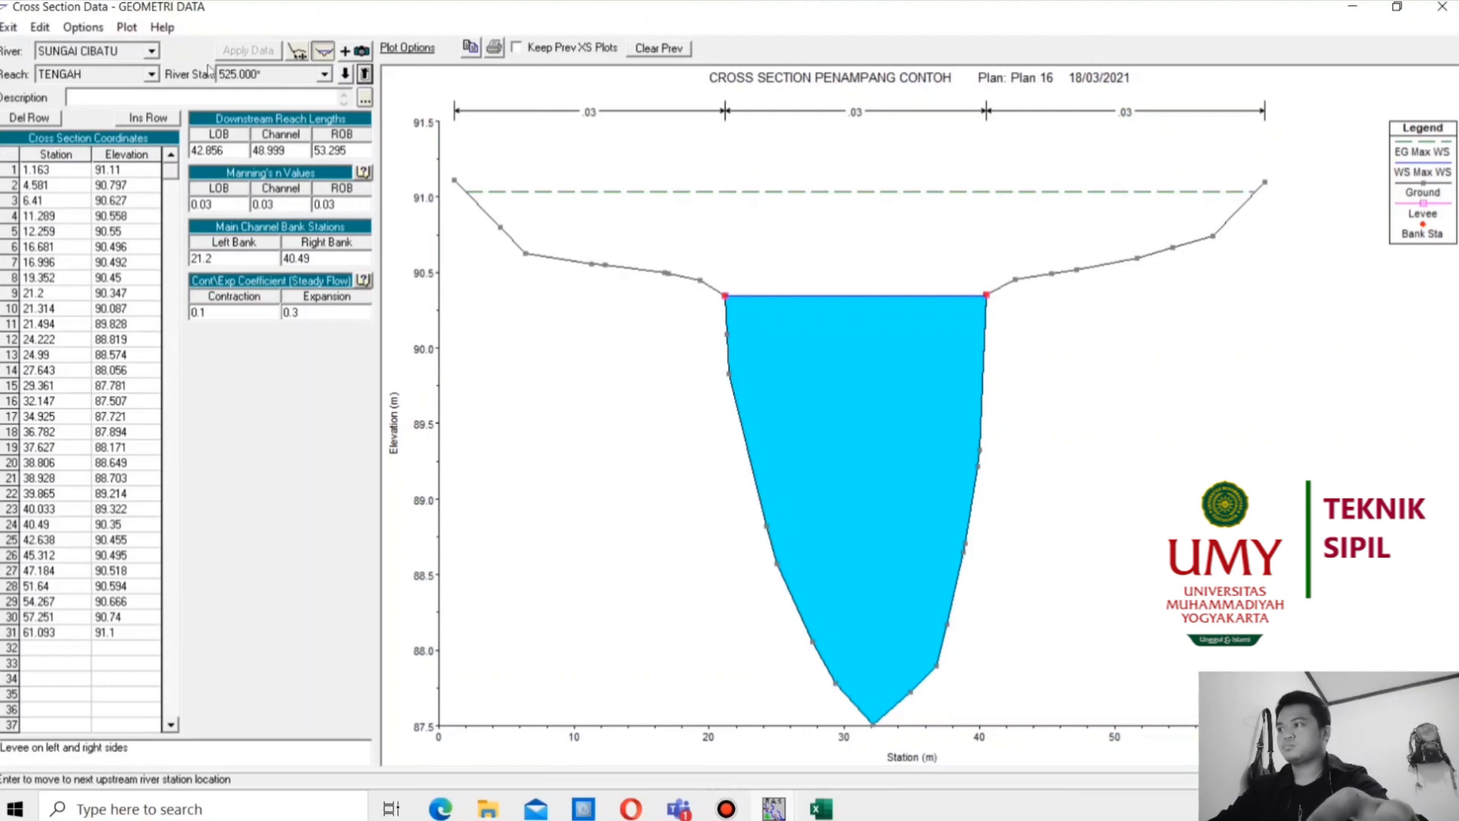
{"action": "left_click", "coordinate": [83, 28]}
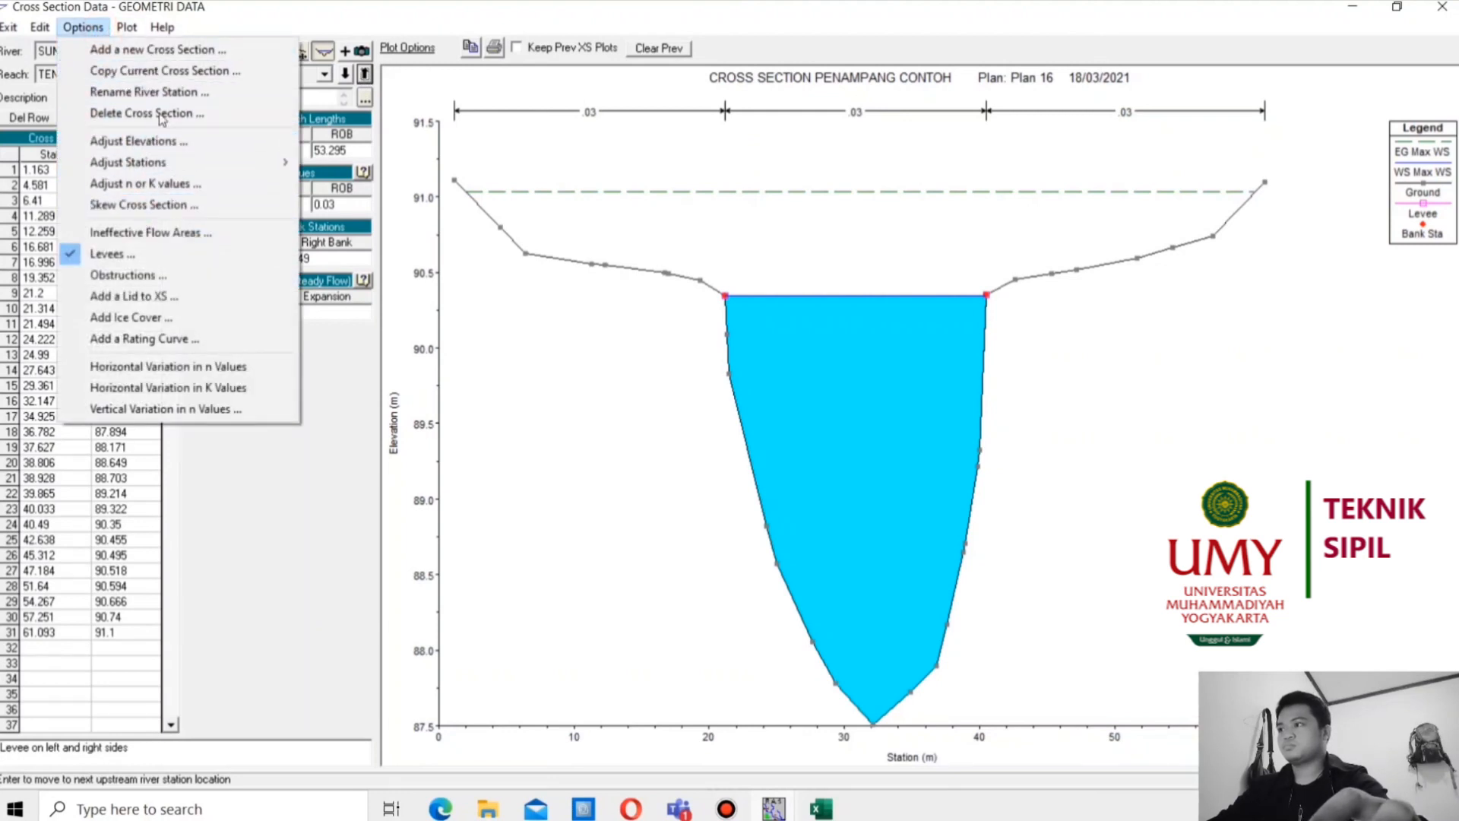
{"action": "left_click", "coordinate": [149, 92]}
{"action": "left_click", "coordinate": [751, 472]}
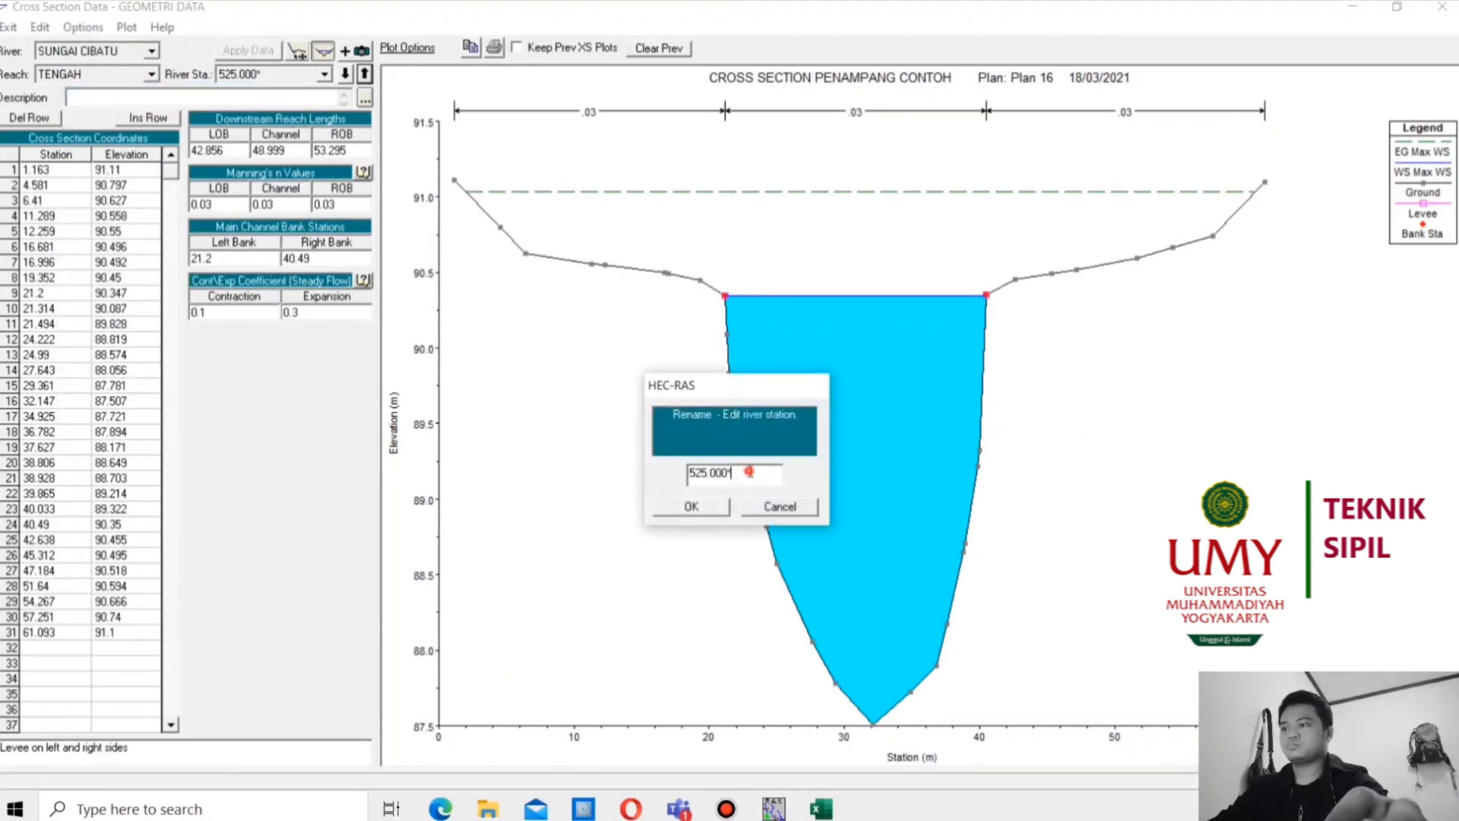
{"action": "key", "text": "BackSpace"}
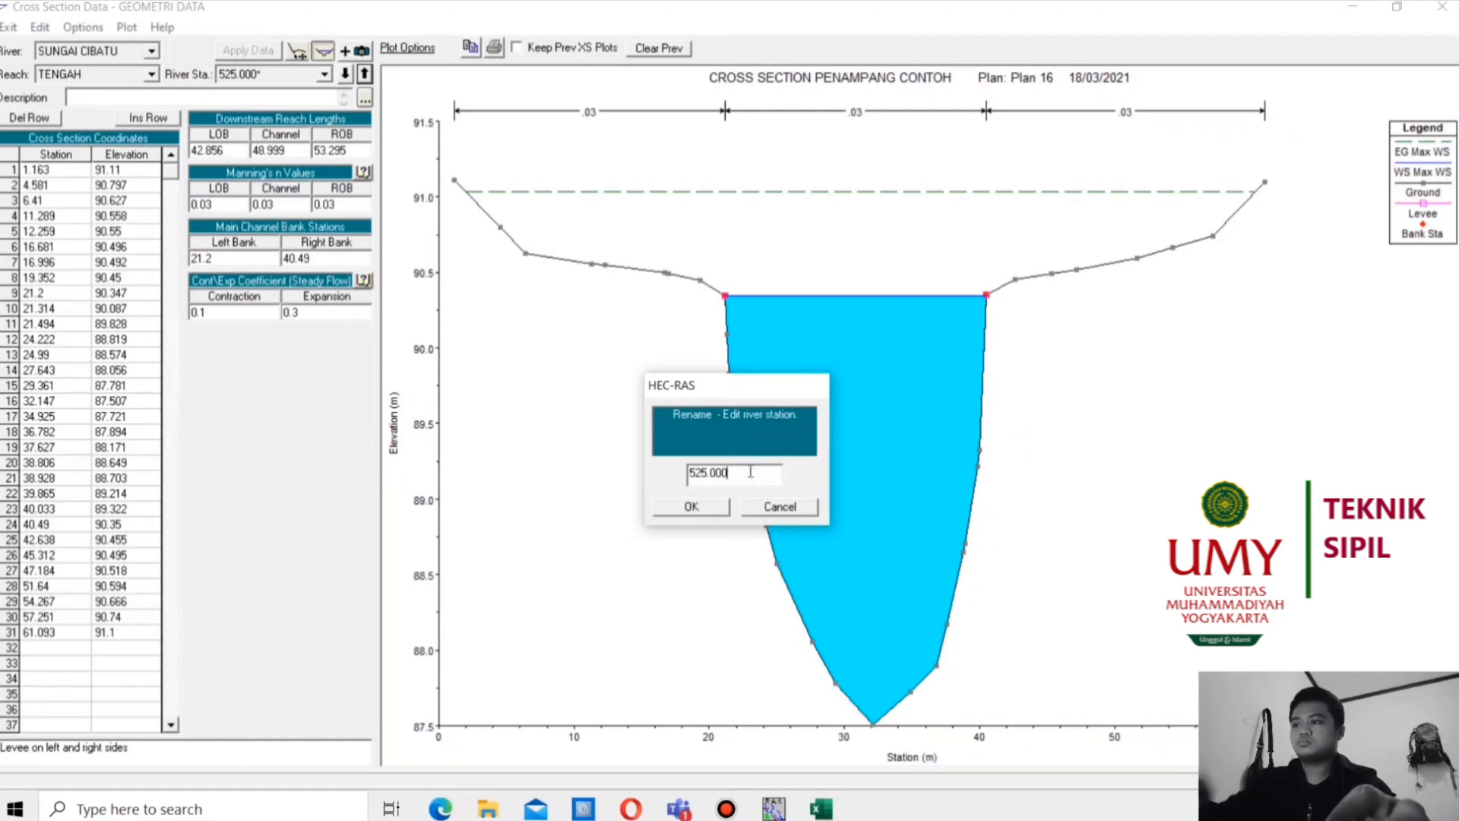
{"action": "left_click", "coordinate": [684, 507]}
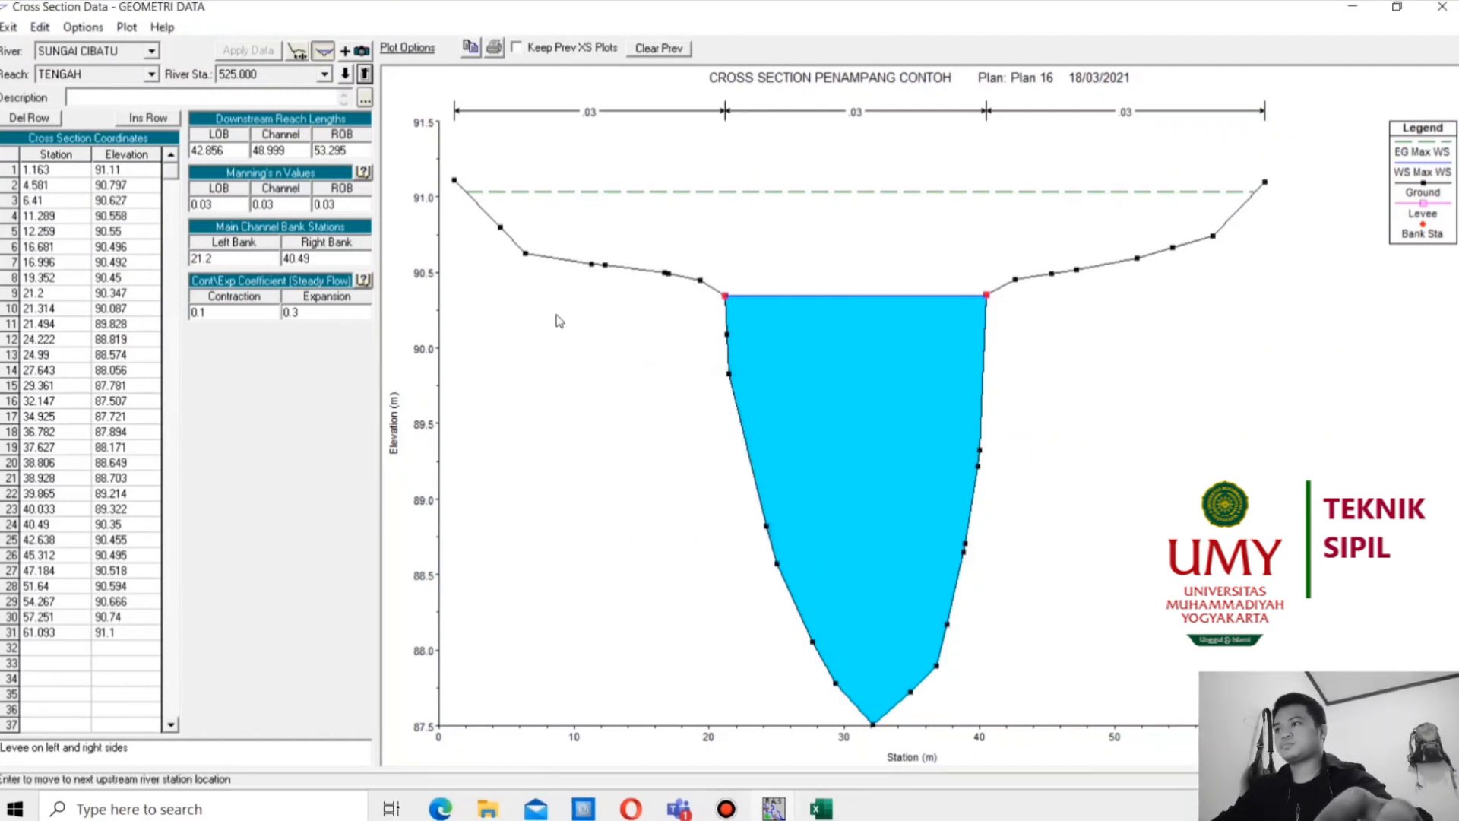
Delete the side-wall ground points between the two banks of station 525.000 in the Graphic XS Editor, keeping the two lowest bed points
{"action": "left_click", "coordinate": [315, 57]}
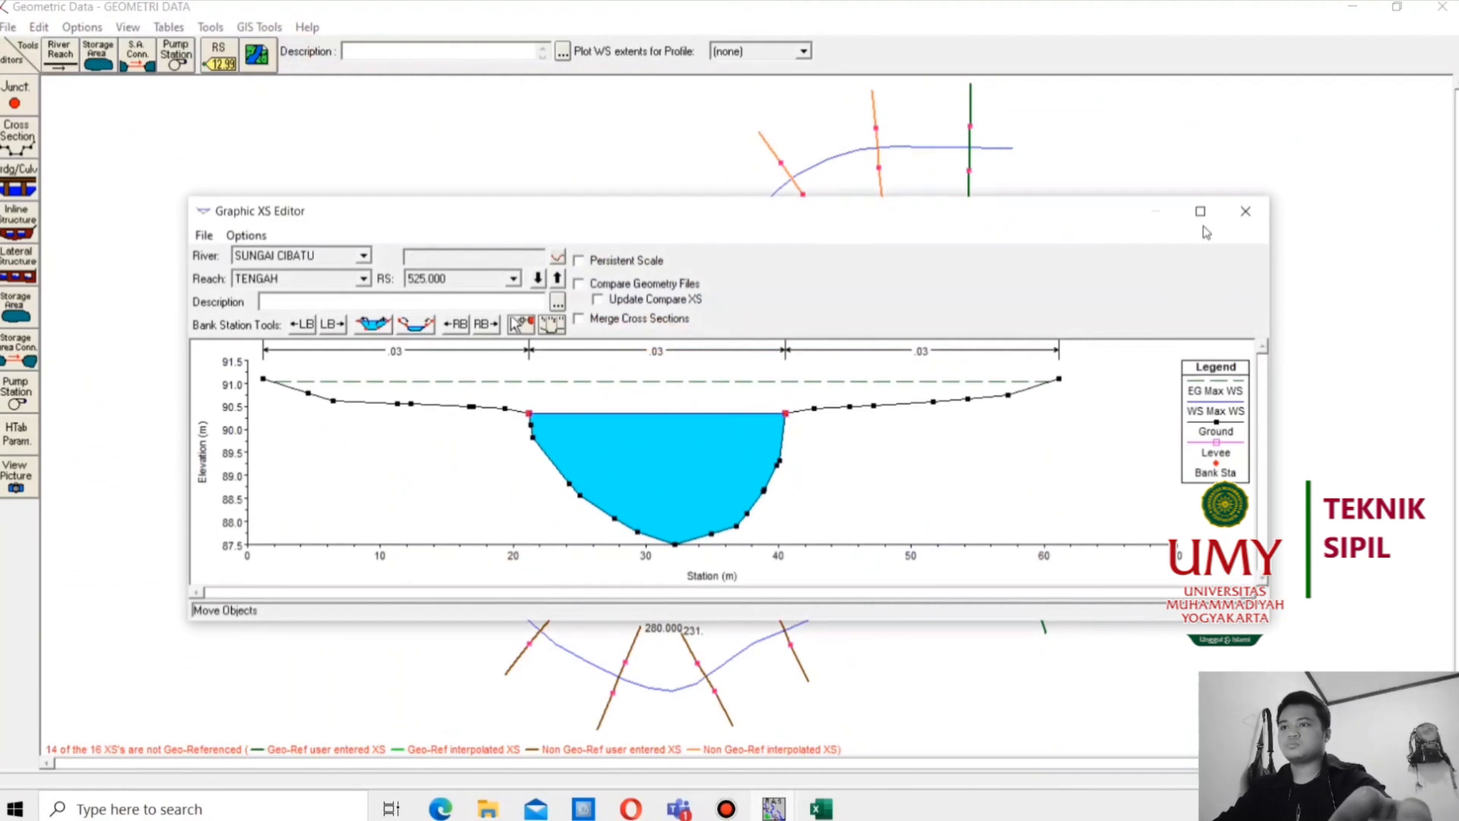
{"action": "left_click", "coordinate": [1204, 212]}
{"action": "right_click", "coordinate": [965, 366]}
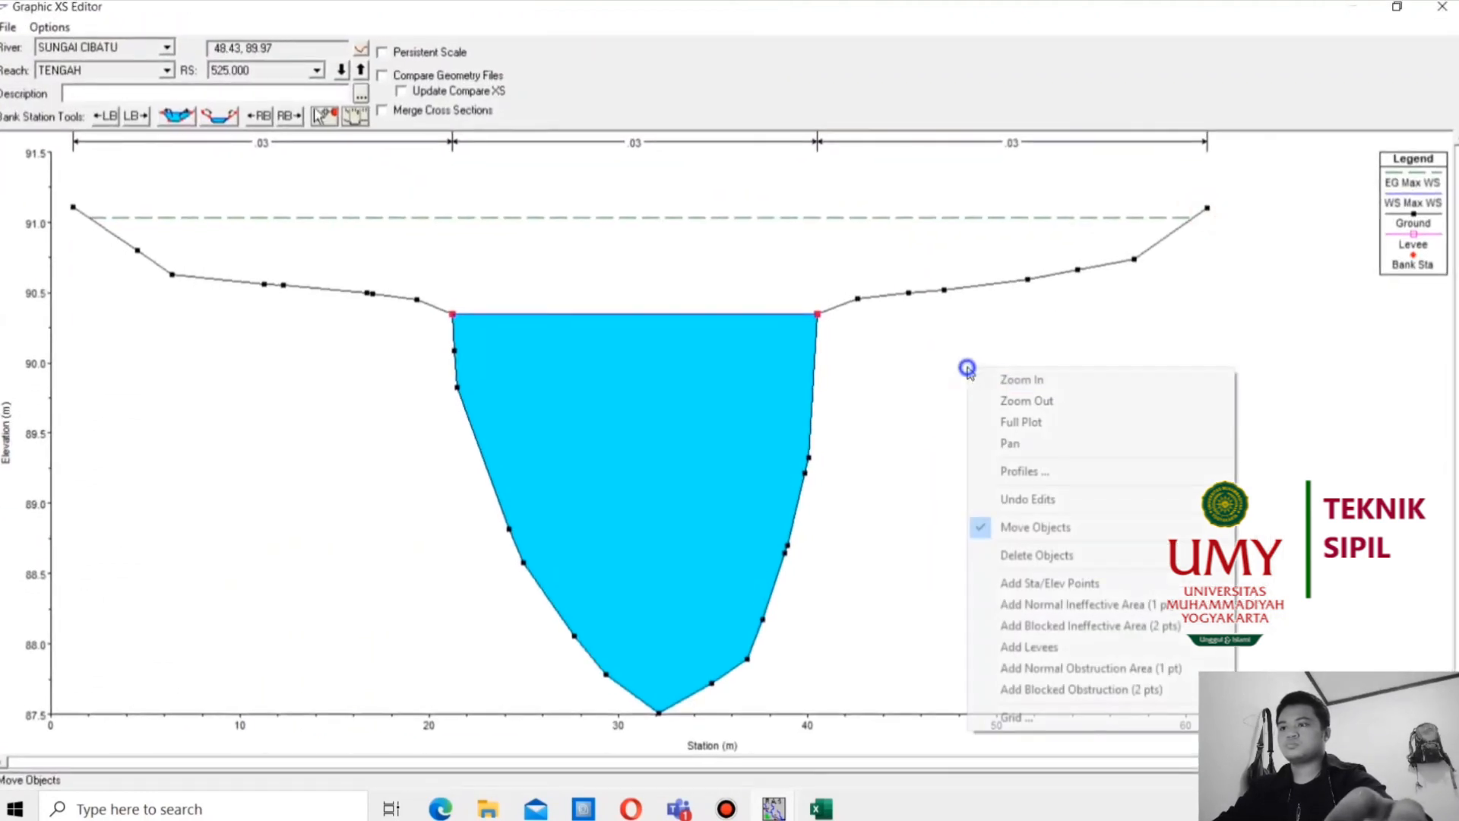
{"action": "left_click", "coordinate": [1048, 556]}
{"action": "left_click_drag", "start_coordinate": [728, 426], "coordinate": [853, 688]}
{"action": "left_click_drag", "start_coordinate": [440, 350], "coordinate": [624, 679]}
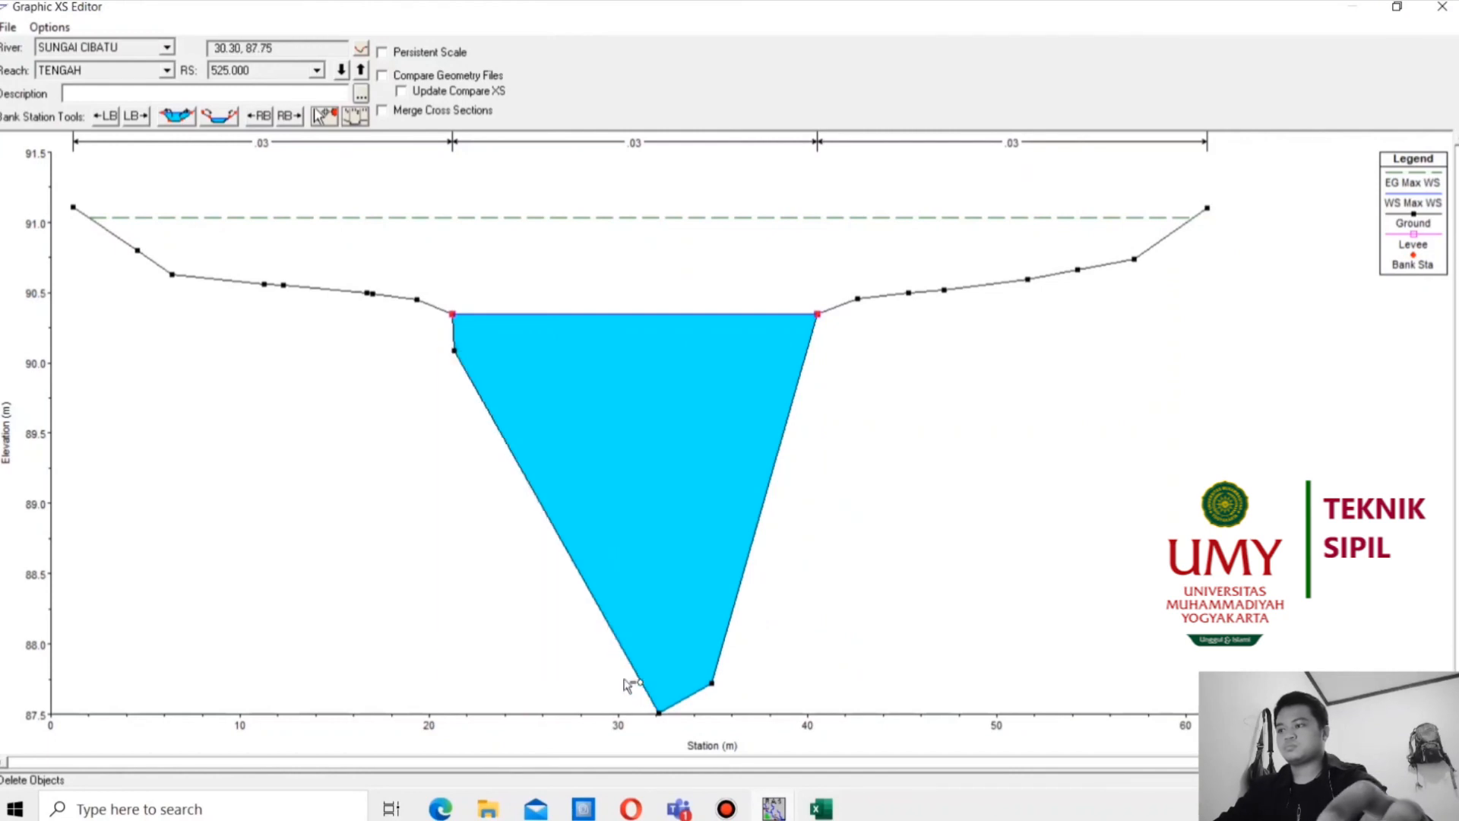
{"action": "left_click_drag", "start_coordinate": [427, 338], "coordinate": [477, 383]}
Add ground points just outside the banks at about stations 20.1, 20.66, 41.27 and 41.83, and return to the cross section data
{"action": "right_click", "coordinate": [937, 498]}
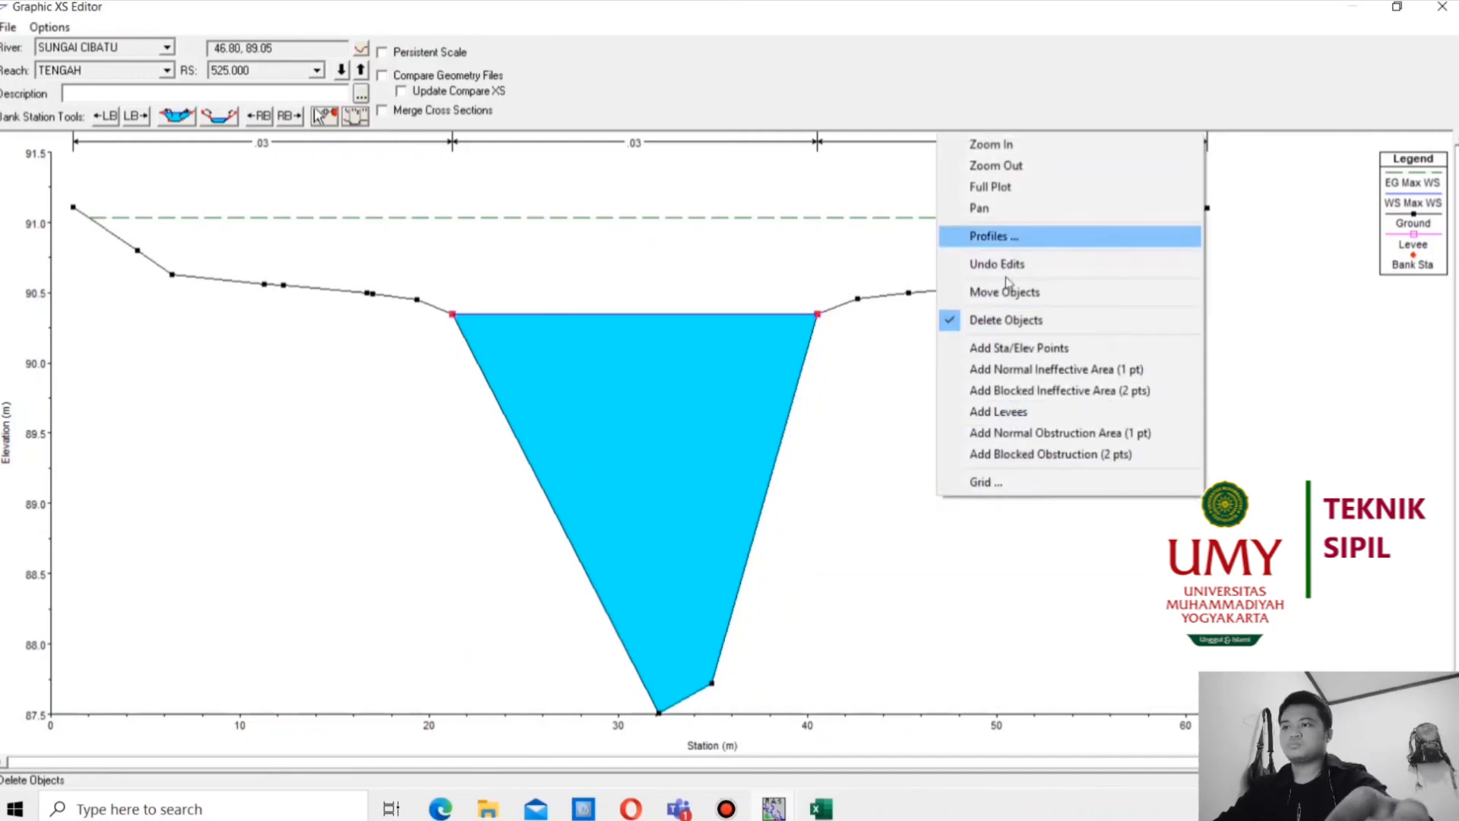
{"action": "left_click", "coordinate": [1015, 351]}
{"action": "left_click", "coordinate": [833, 309]}
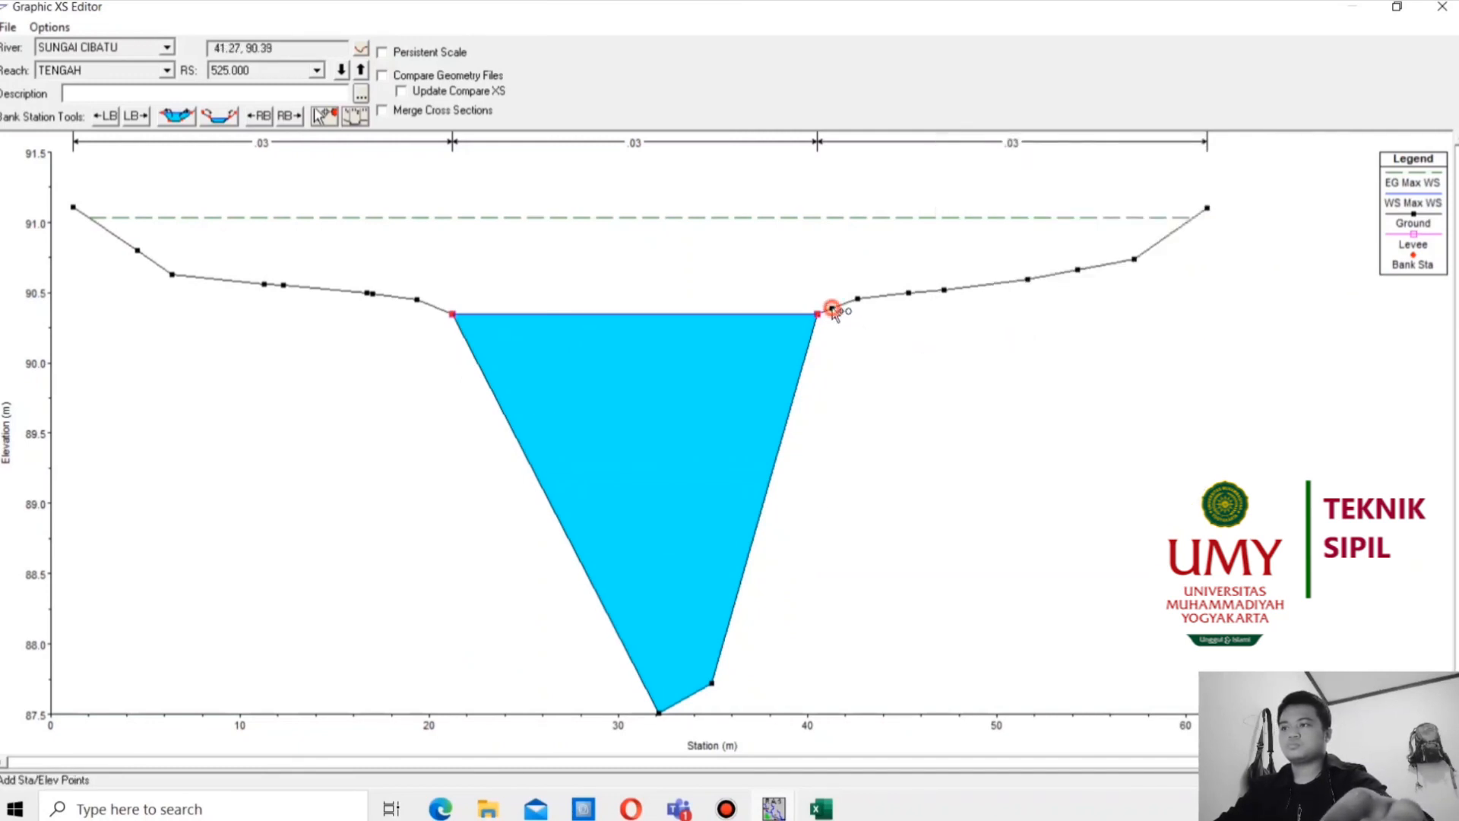
{"action": "left_click", "coordinate": [431, 307]}
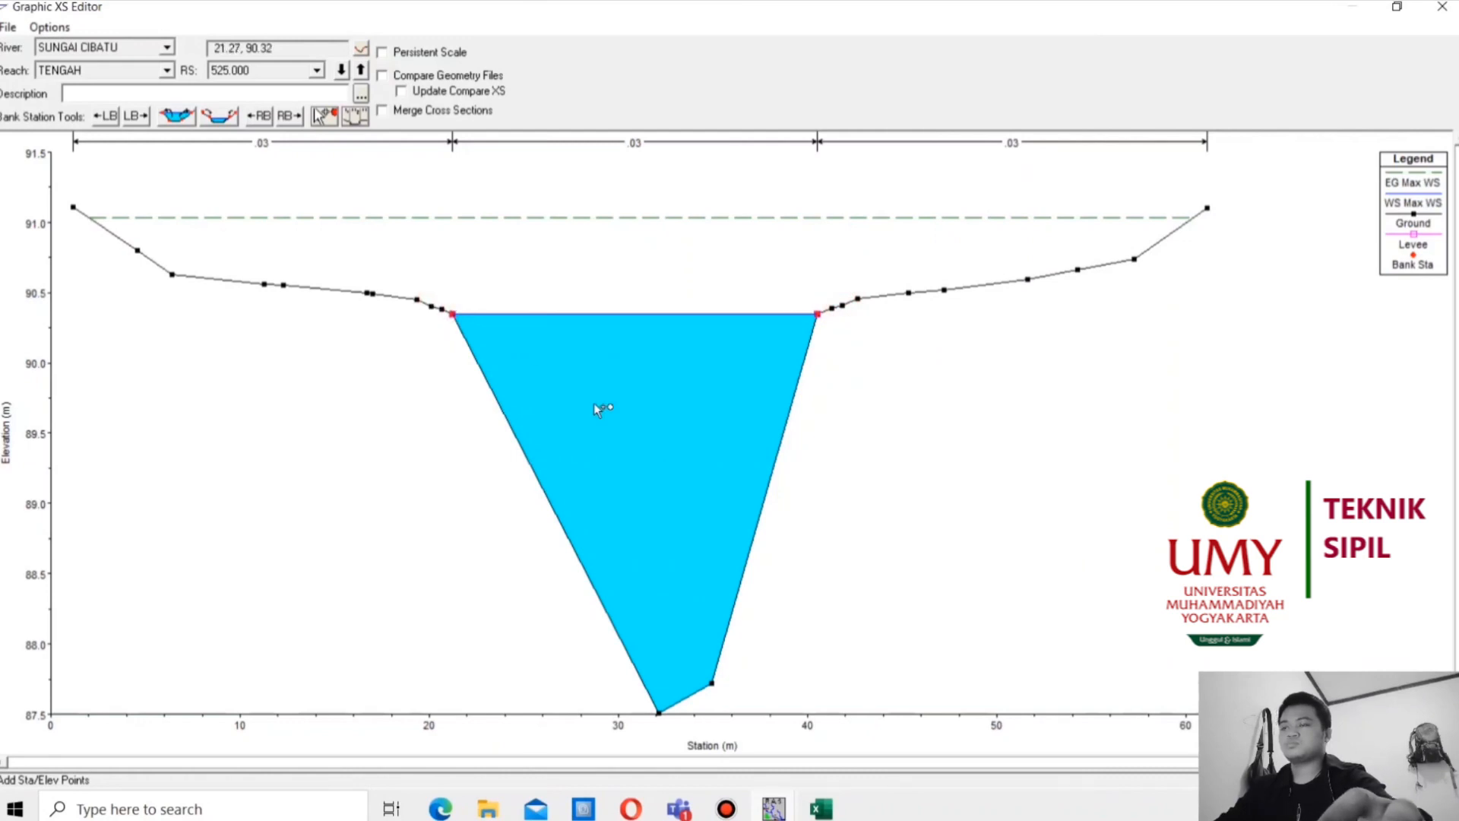
{"action": "left_click", "coordinate": [1440, 16]}
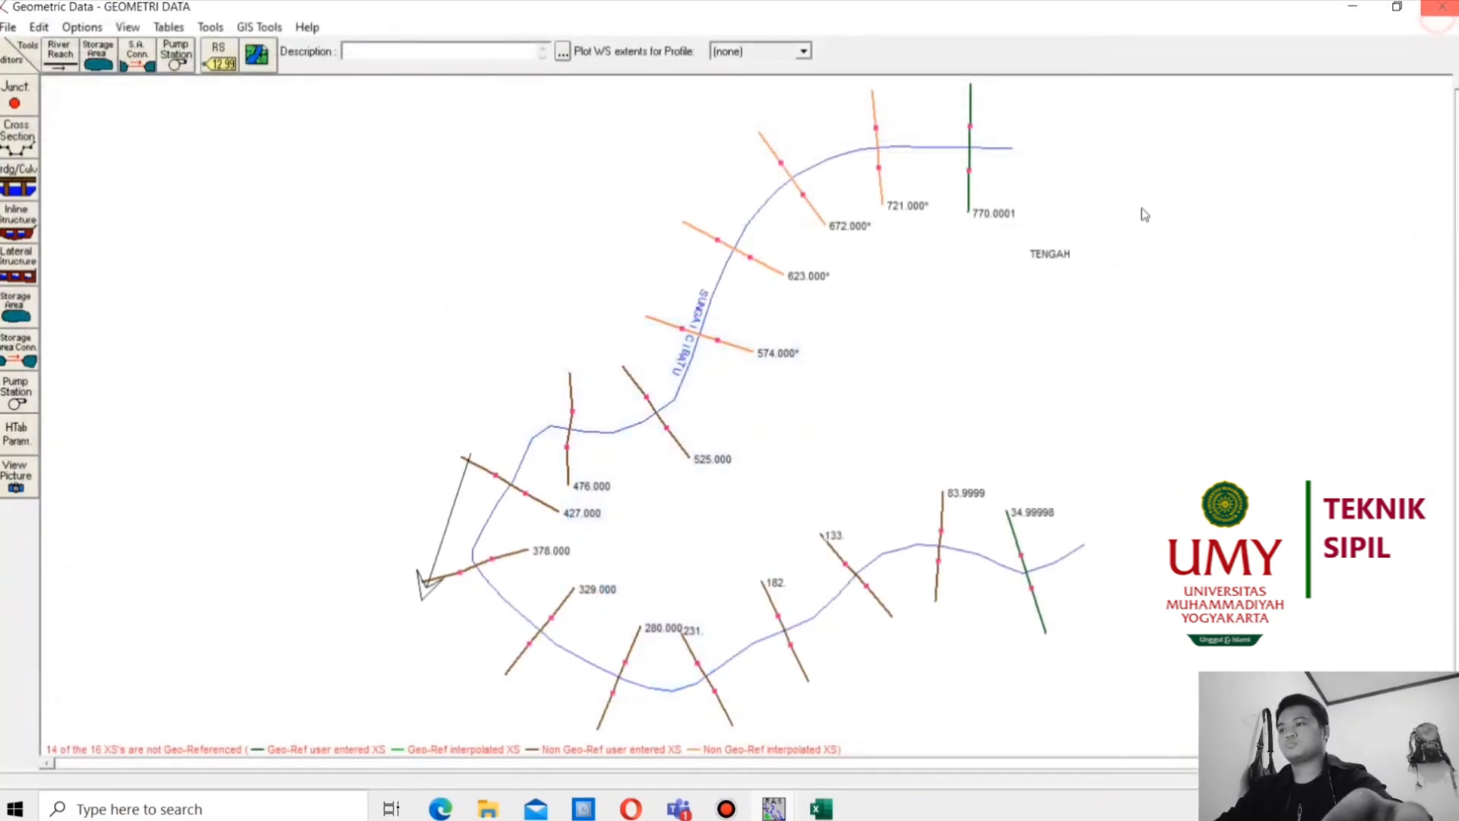
{"action": "left_click", "coordinate": [23, 150]}
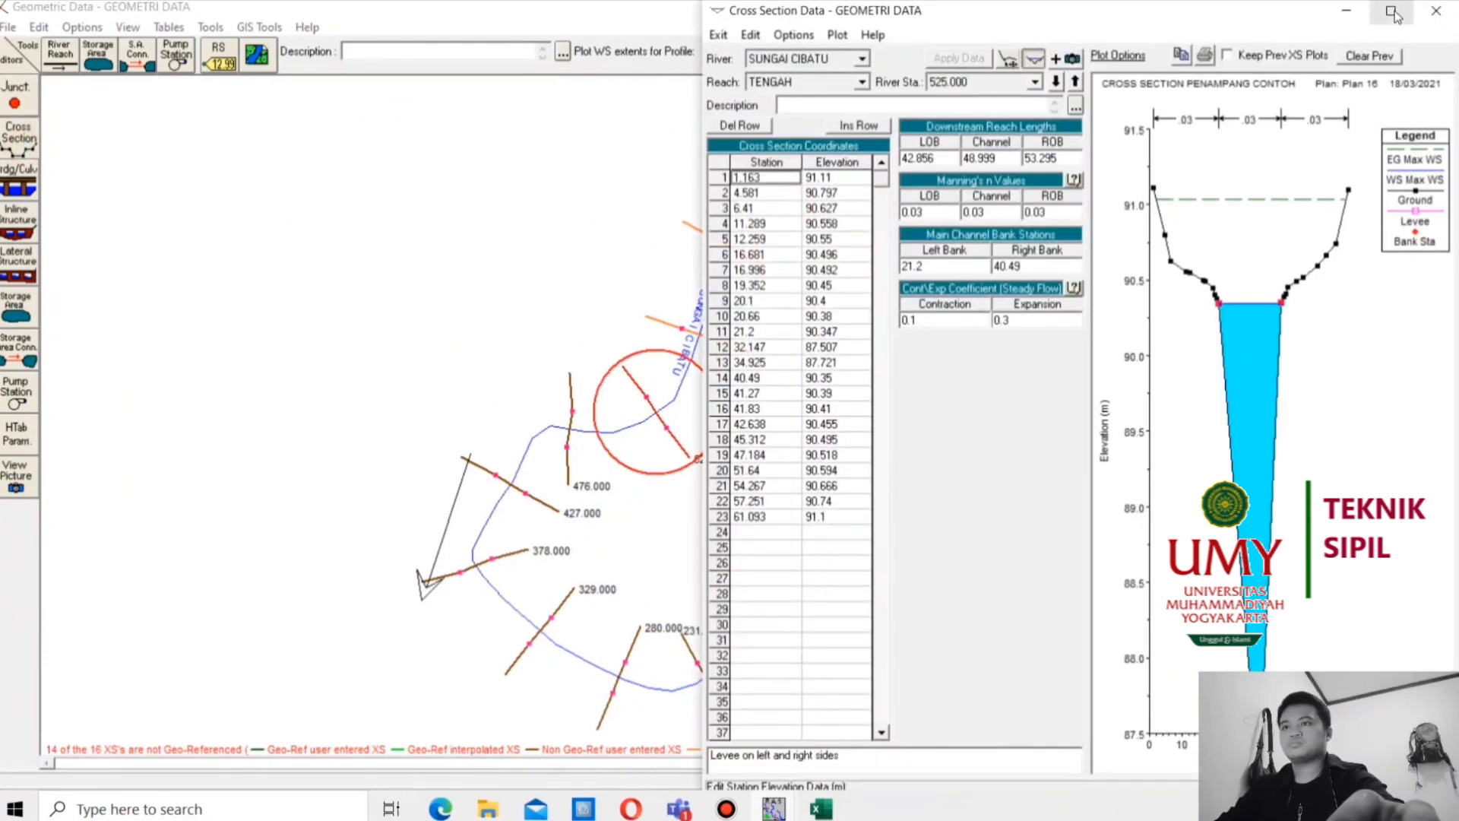
{"action": "left_click", "coordinate": [1396, 9]}
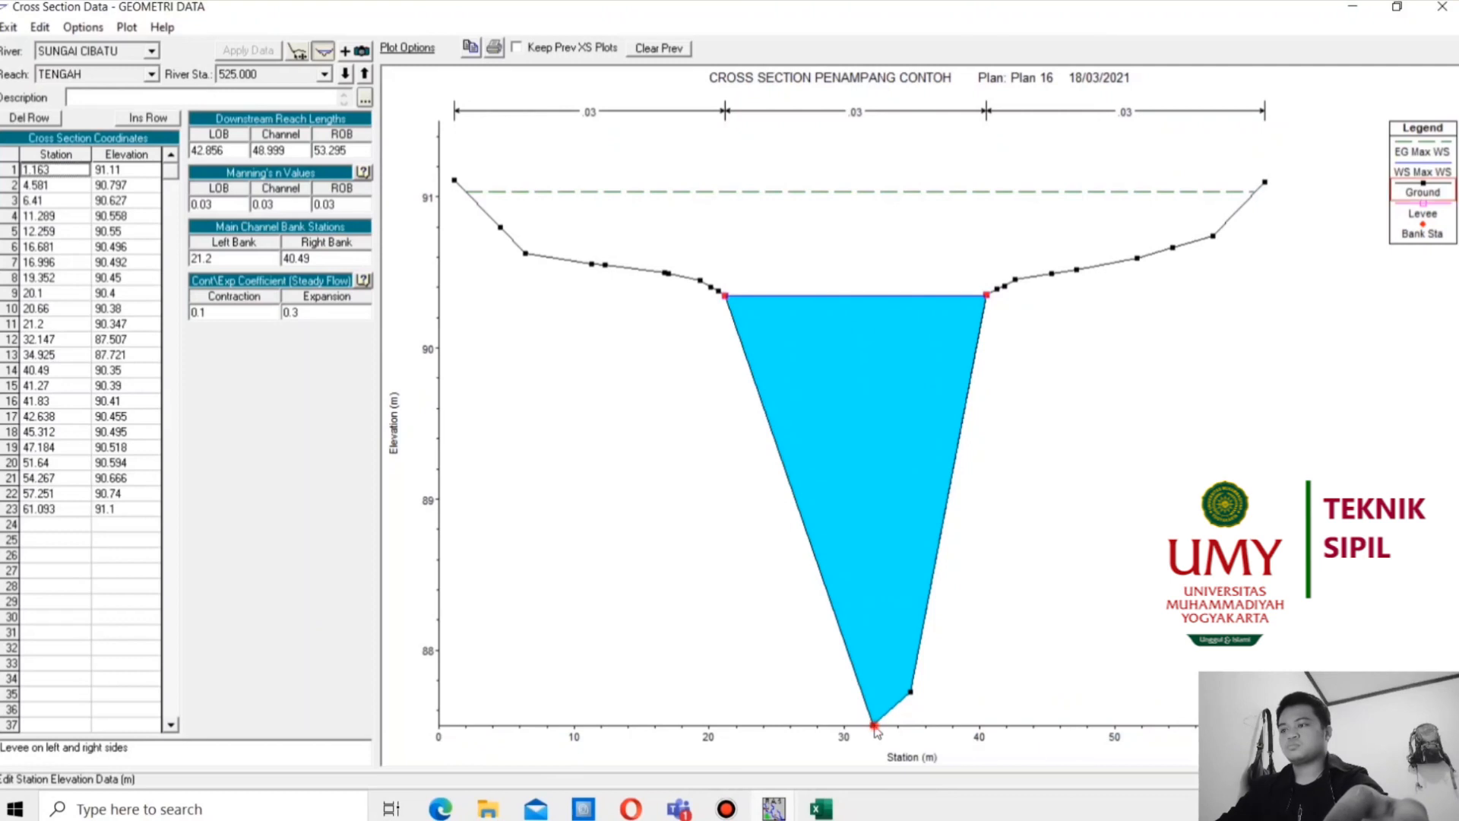
Set the station of the lowest bed point in row 12 to the left bank station, 21.2
{"action": "mouse_move", "coordinate": [875, 728]}
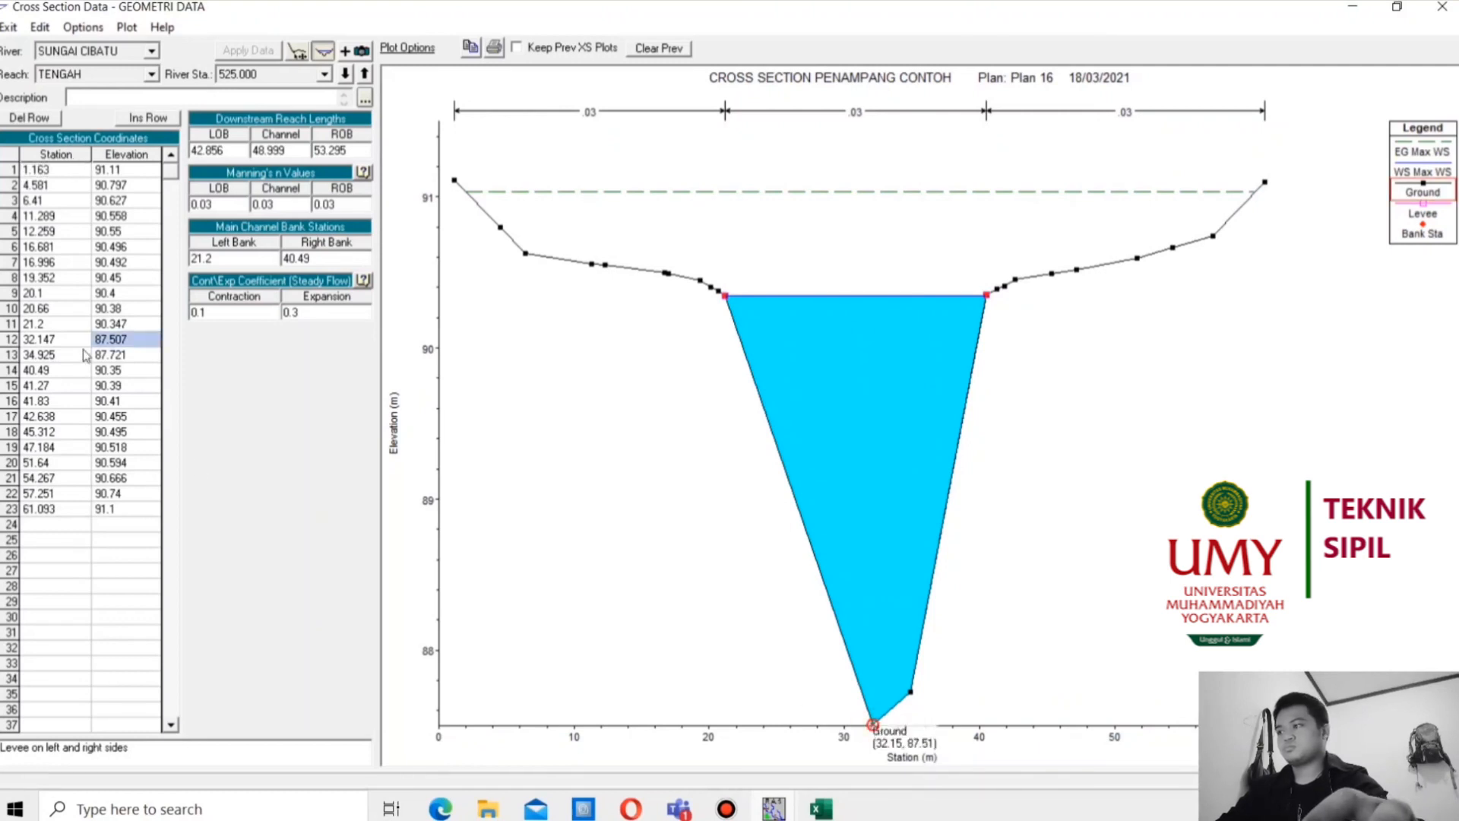
{"action": "left_click", "coordinate": [64, 327]}
{"action": "double_click", "coordinate": [60, 326]}
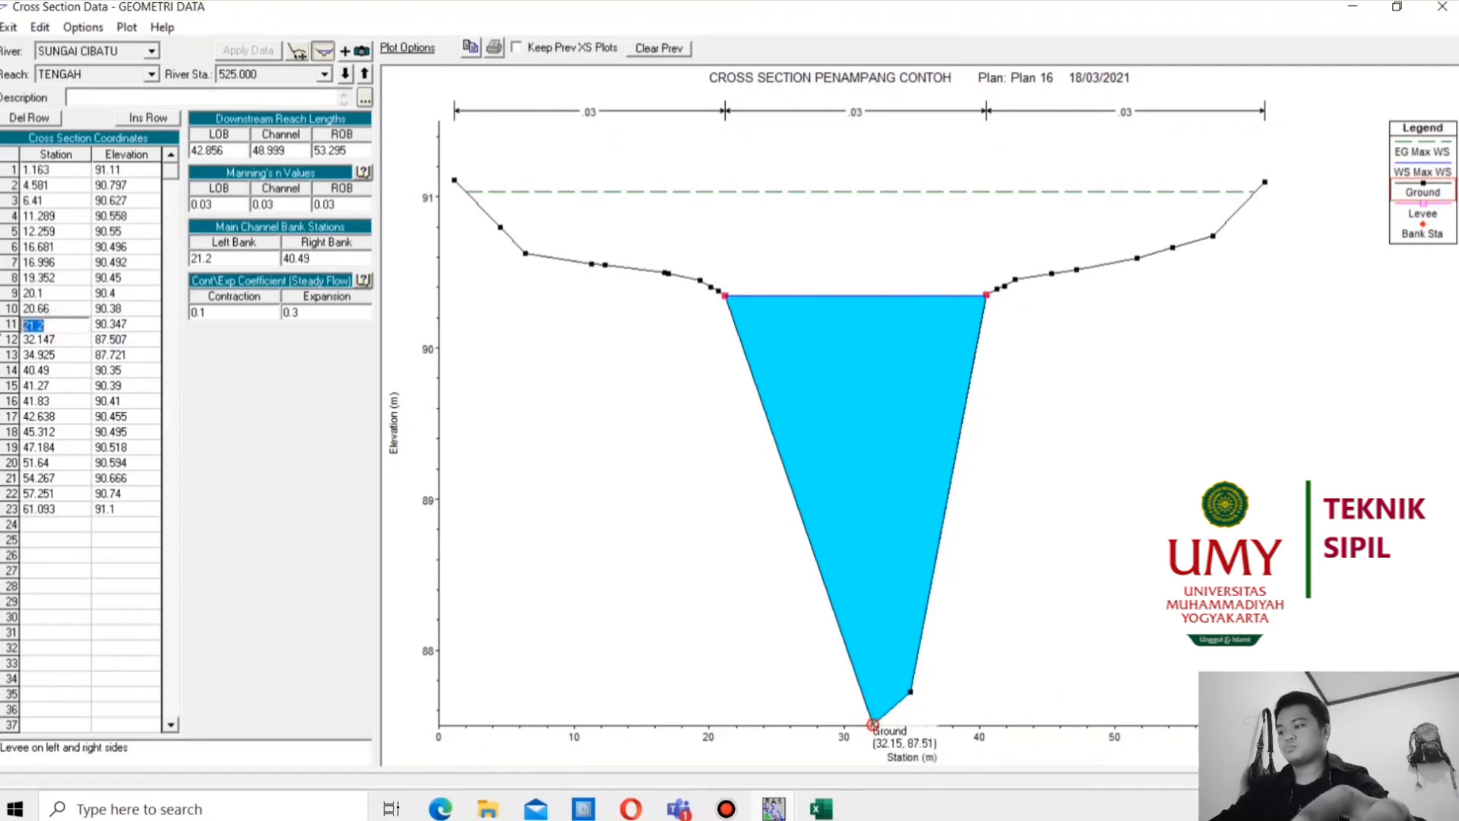
{"action": "key", "text": "ctrl+c"}
{"action": "left_click", "coordinate": [57, 339]}
{"action": "key", "text": "ctrl+v"}
Set the elevation in row 13 to 87.507, copied from the bed elevation in row 12
{"action": "left_click", "coordinate": [142, 341]}
{"action": "double_click", "coordinate": [142, 341]}
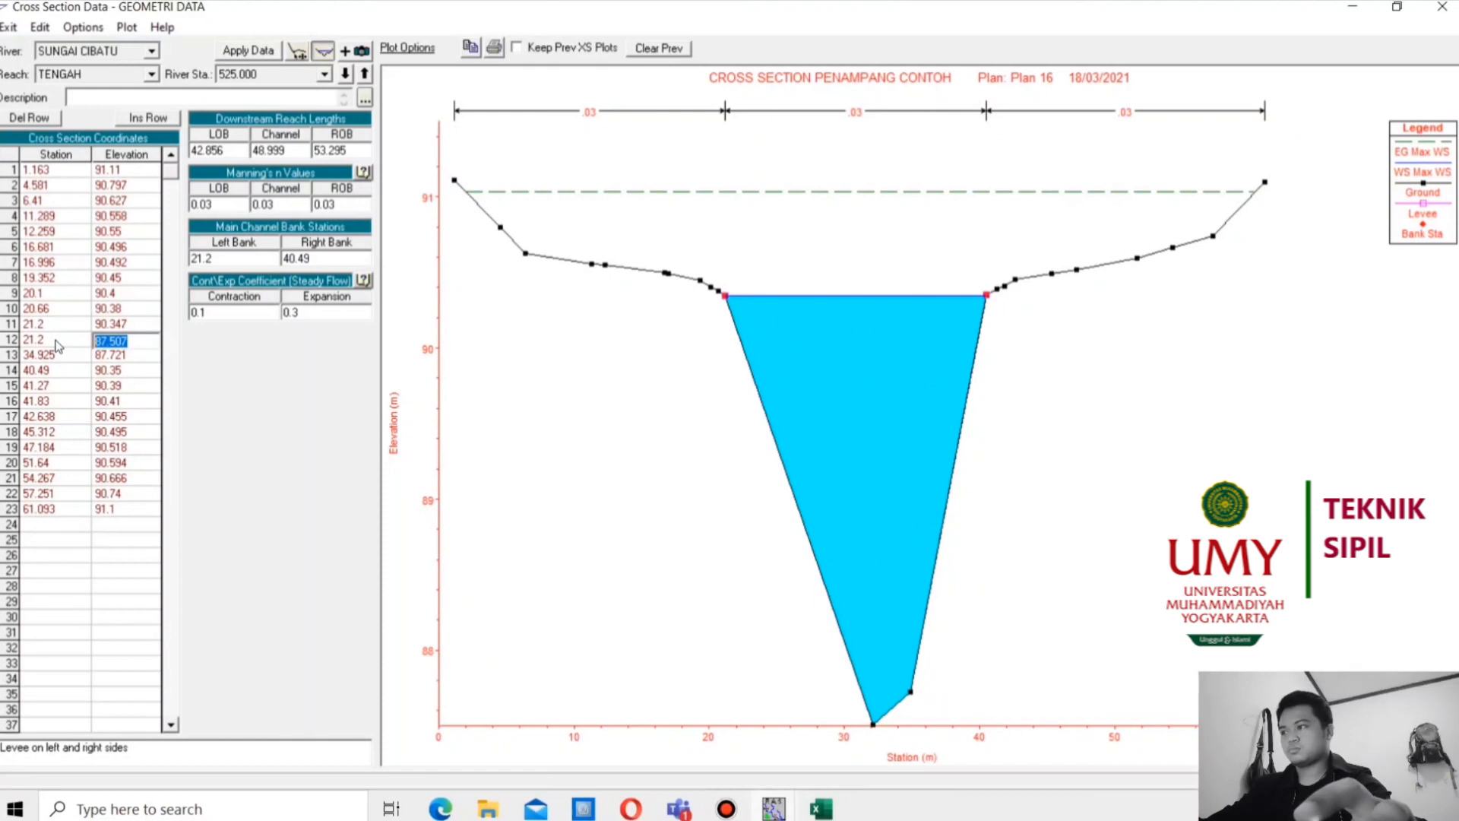
{"action": "left_click", "coordinate": [132, 356]}
{"action": "left_click", "coordinate": [132, 355]}
{"action": "left_click_drag", "start_coordinate": [134, 355], "coordinate": [48, 356]}
{"action": "key", "text": "ctrl+v"}
Set the station in row 13 to the right bank station, 40.49, and apply the cross section data
{"action": "left_click", "coordinate": [61, 370]}
{"action": "left_click", "coordinate": [61, 370]}
{"action": "left_click_drag", "start_coordinate": [61, 370], "coordinate": [15, 357]}
{"action": "key", "text": "ctrl+c"}
{"action": "left_click", "coordinate": [67, 355]}
{"action": "left_click", "coordinate": [67, 355]}
{"action": "key", "text": "ctrl+v"}
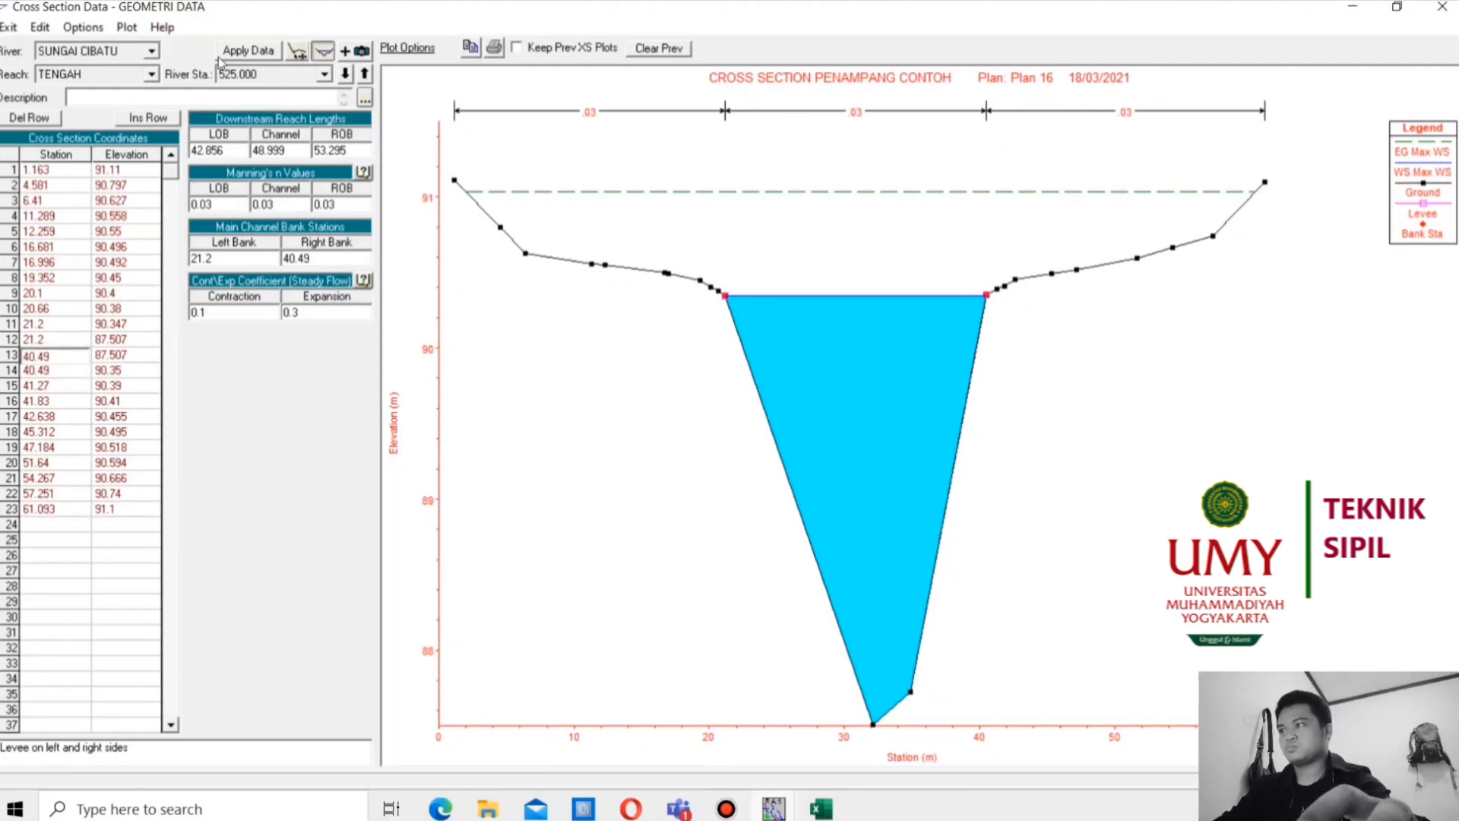
{"action": "left_click", "coordinate": [245, 52]}
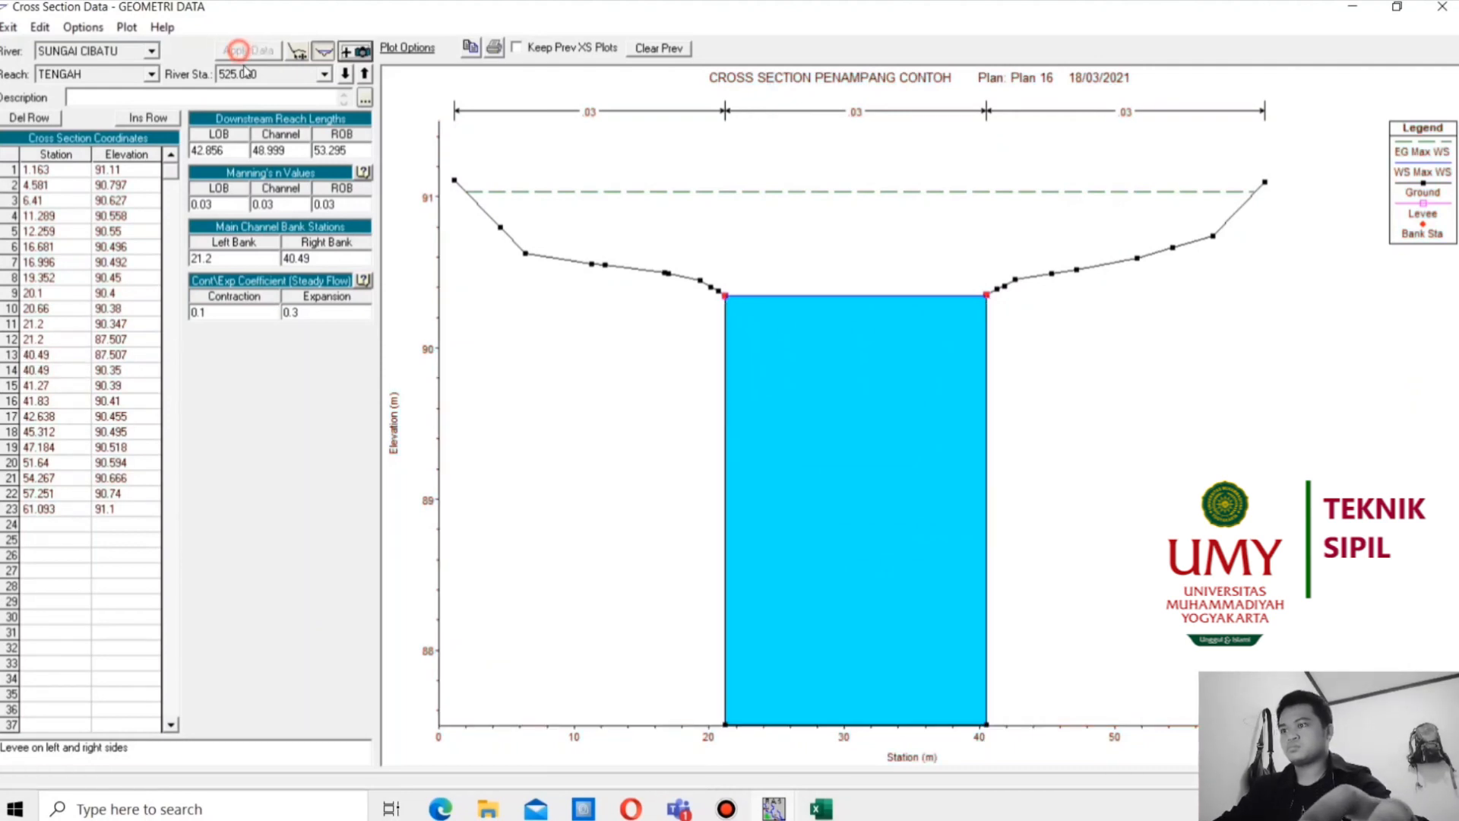
Set the station in row 10 to 21.2, directly above the left bank point
{"action": "right_click", "coordinate": [577, 355]}
{"action": "left_click", "coordinate": [550, 389]}
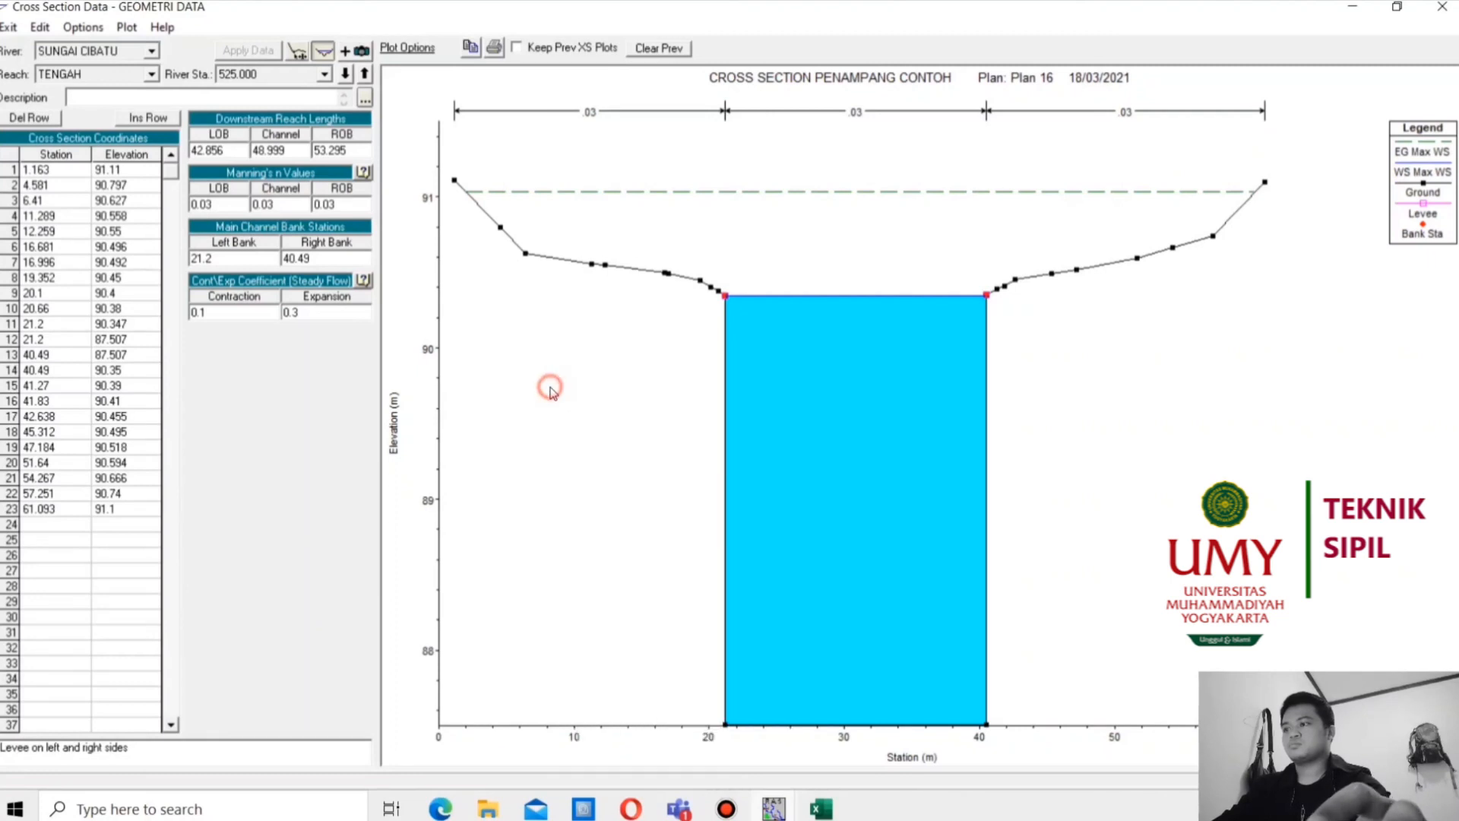
{"action": "left_click", "coordinate": [726, 298]}
{"action": "left_click", "coordinate": [726, 296]}
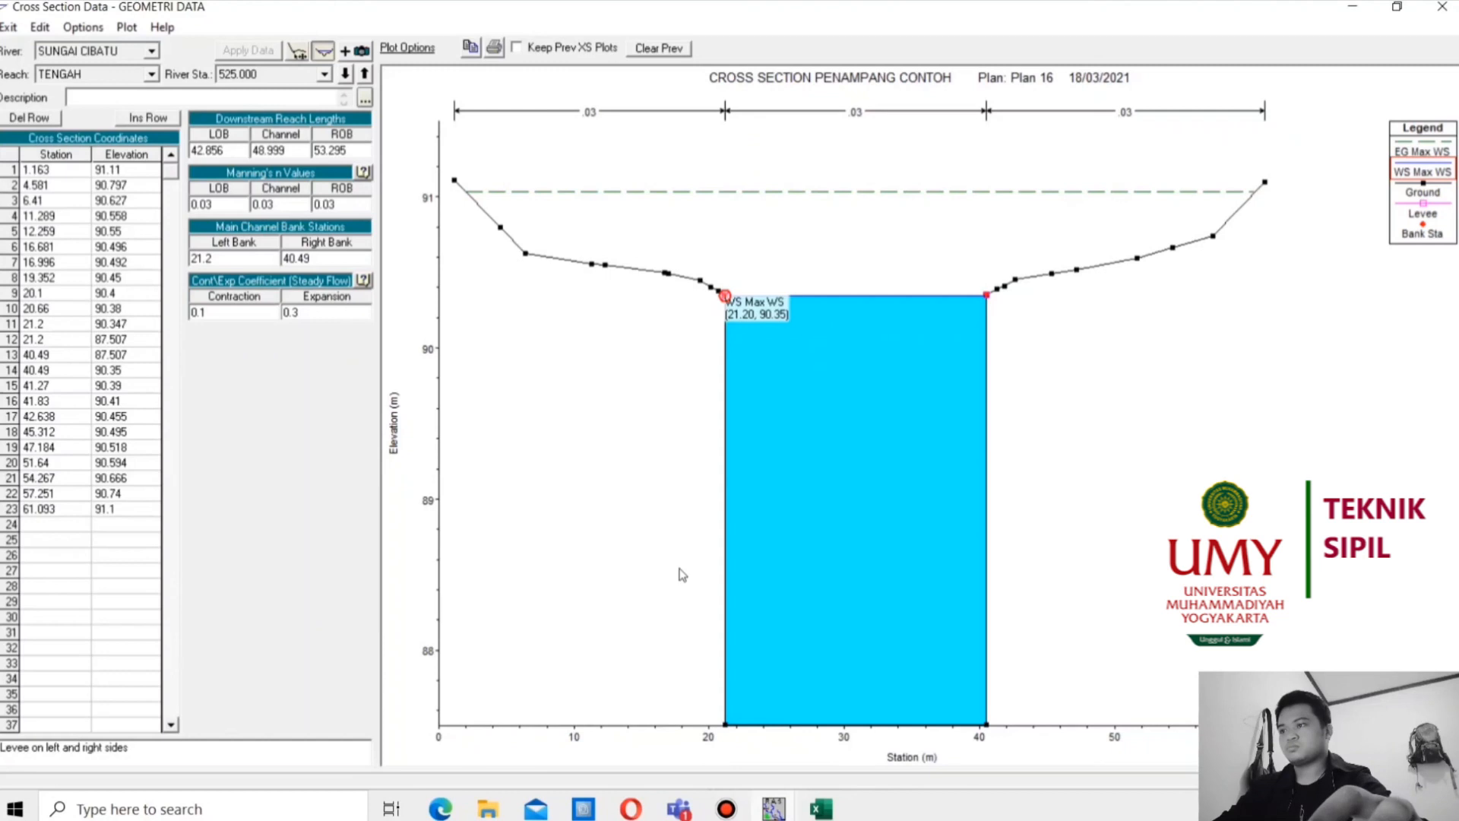
{"action": "left_click", "coordinate": [727, 727]}
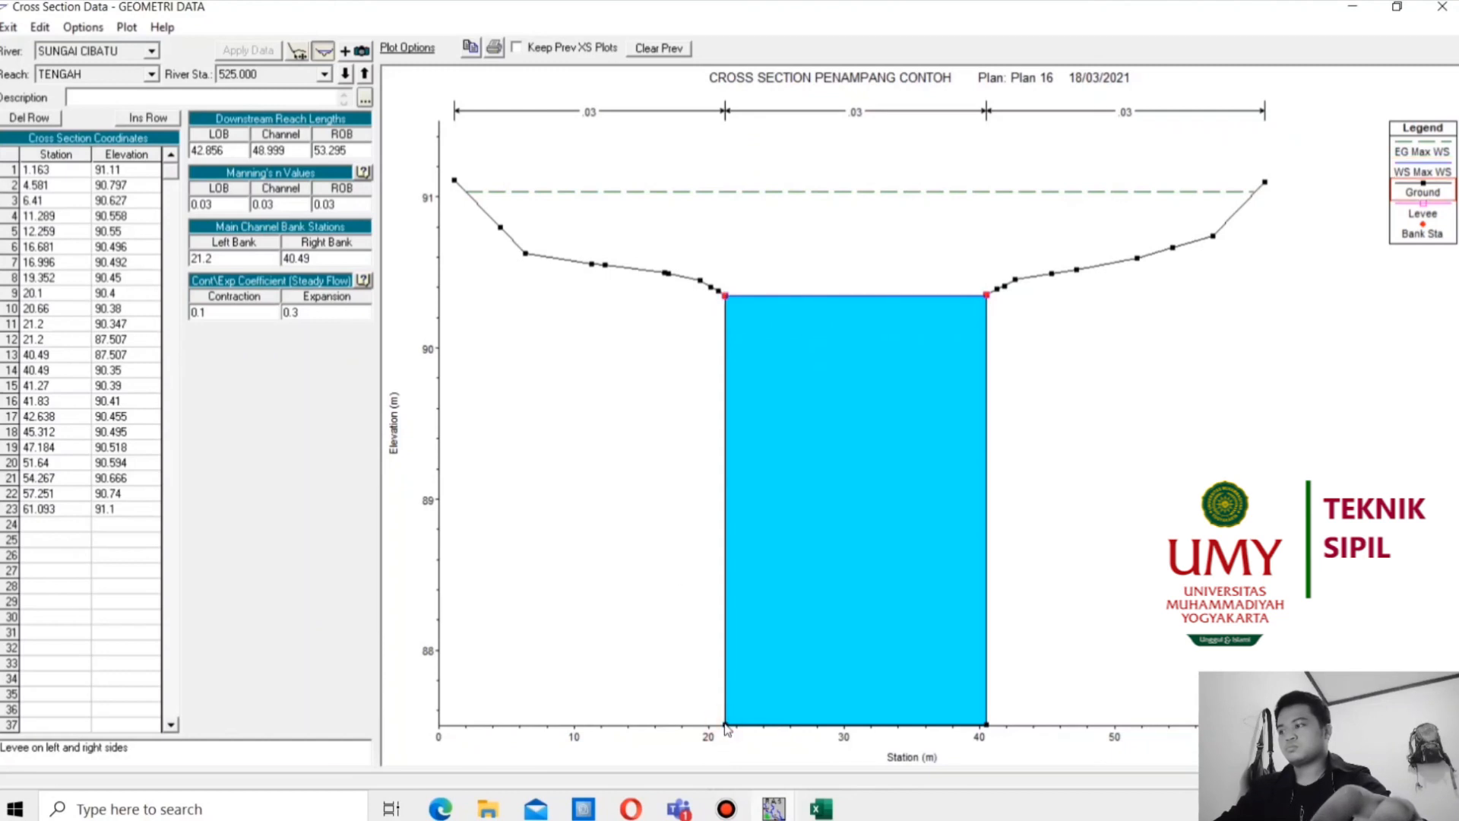
{"action": "left_click", "coordinate": [63, 327]}
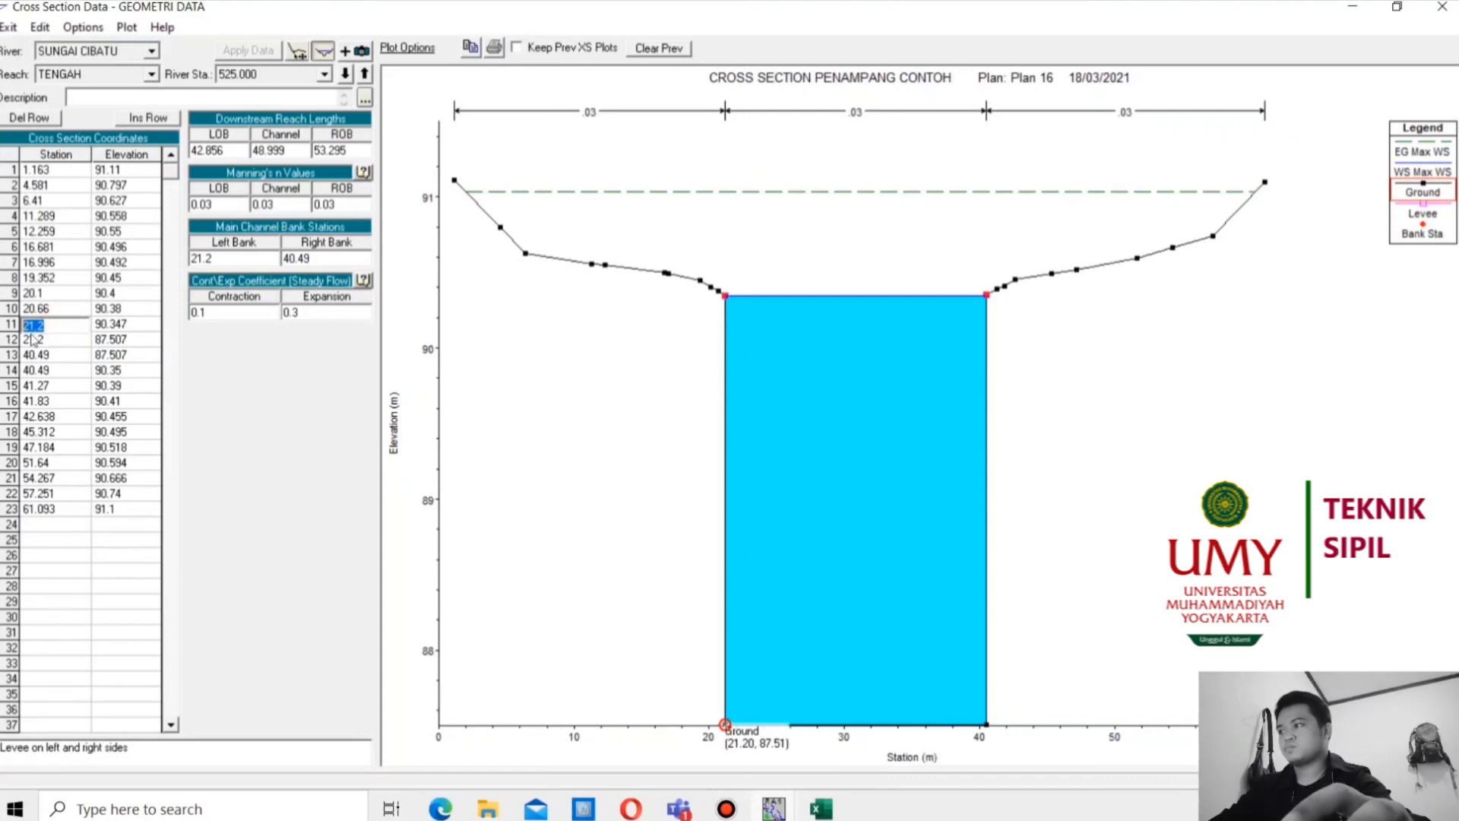
{"action": "left_click", "coordinate": [57, 307]}
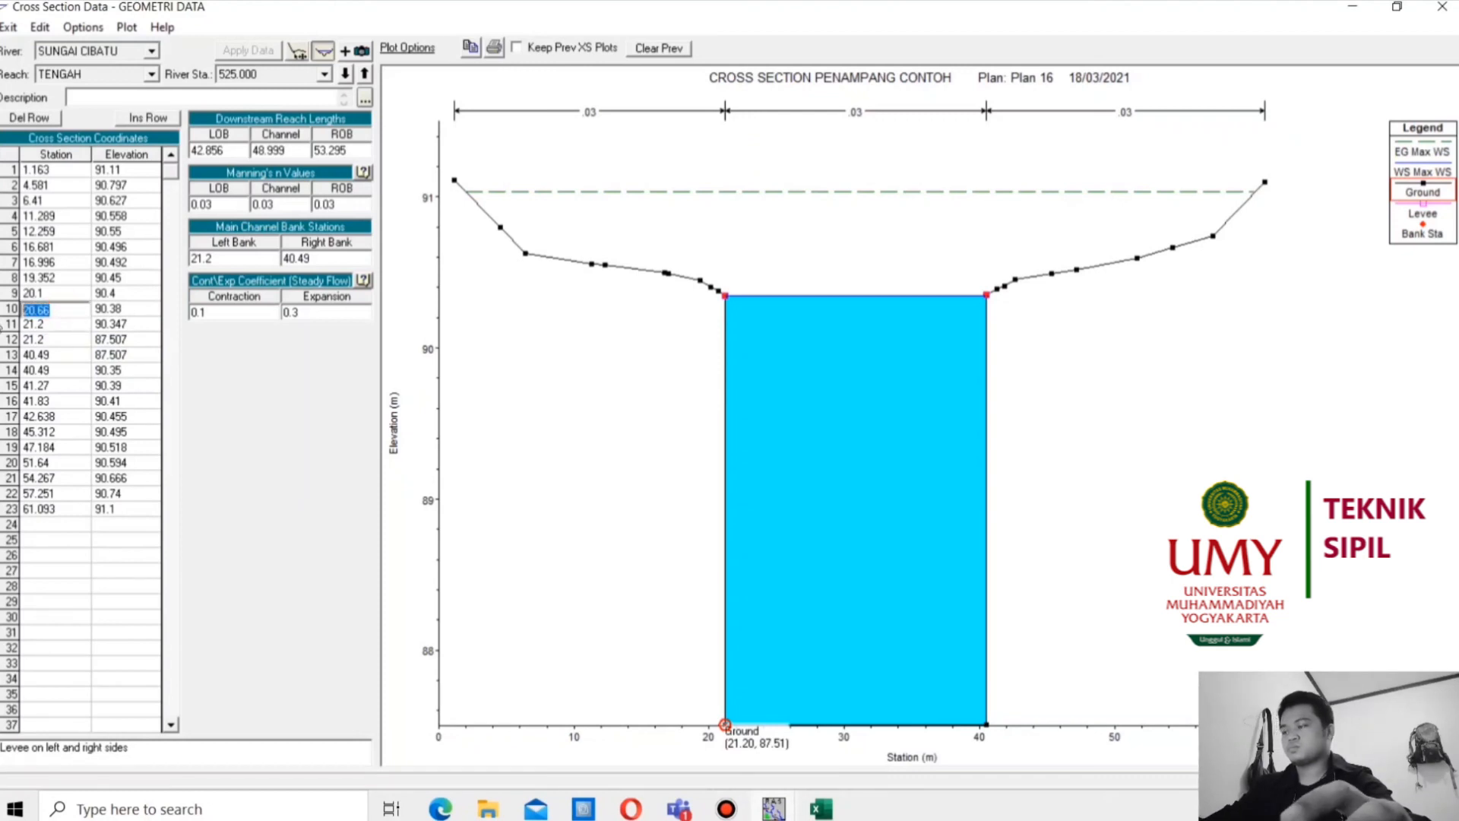
{"action": "key", "text": "ctrl+v"}
Set the stations in rows 9 and 8 to 20.2, one metre outside the left bank
{"action": "left_click", "coordinate": [54, 294]}
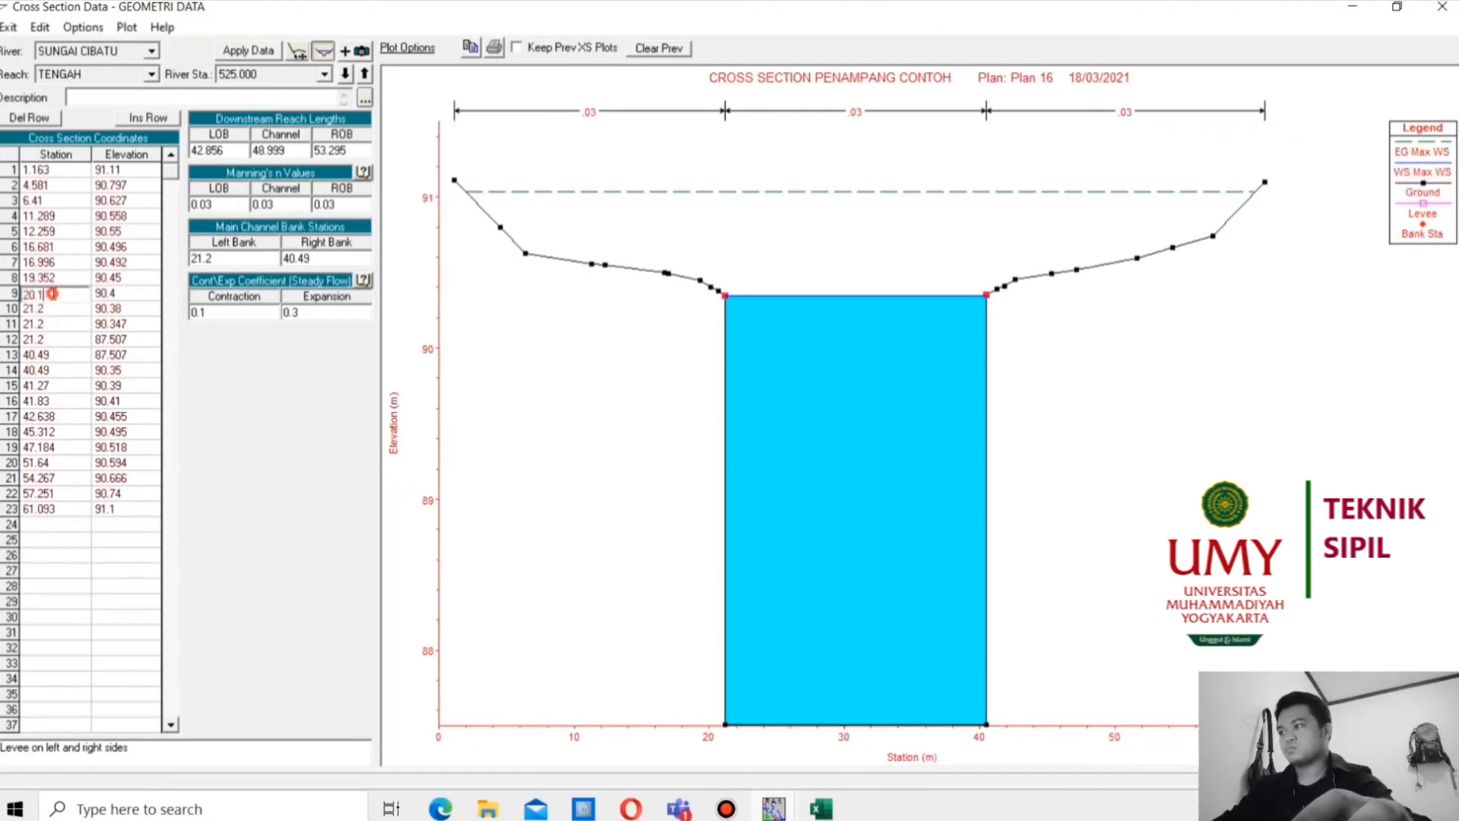
{"action": "key", "text": "ctrl+v"}
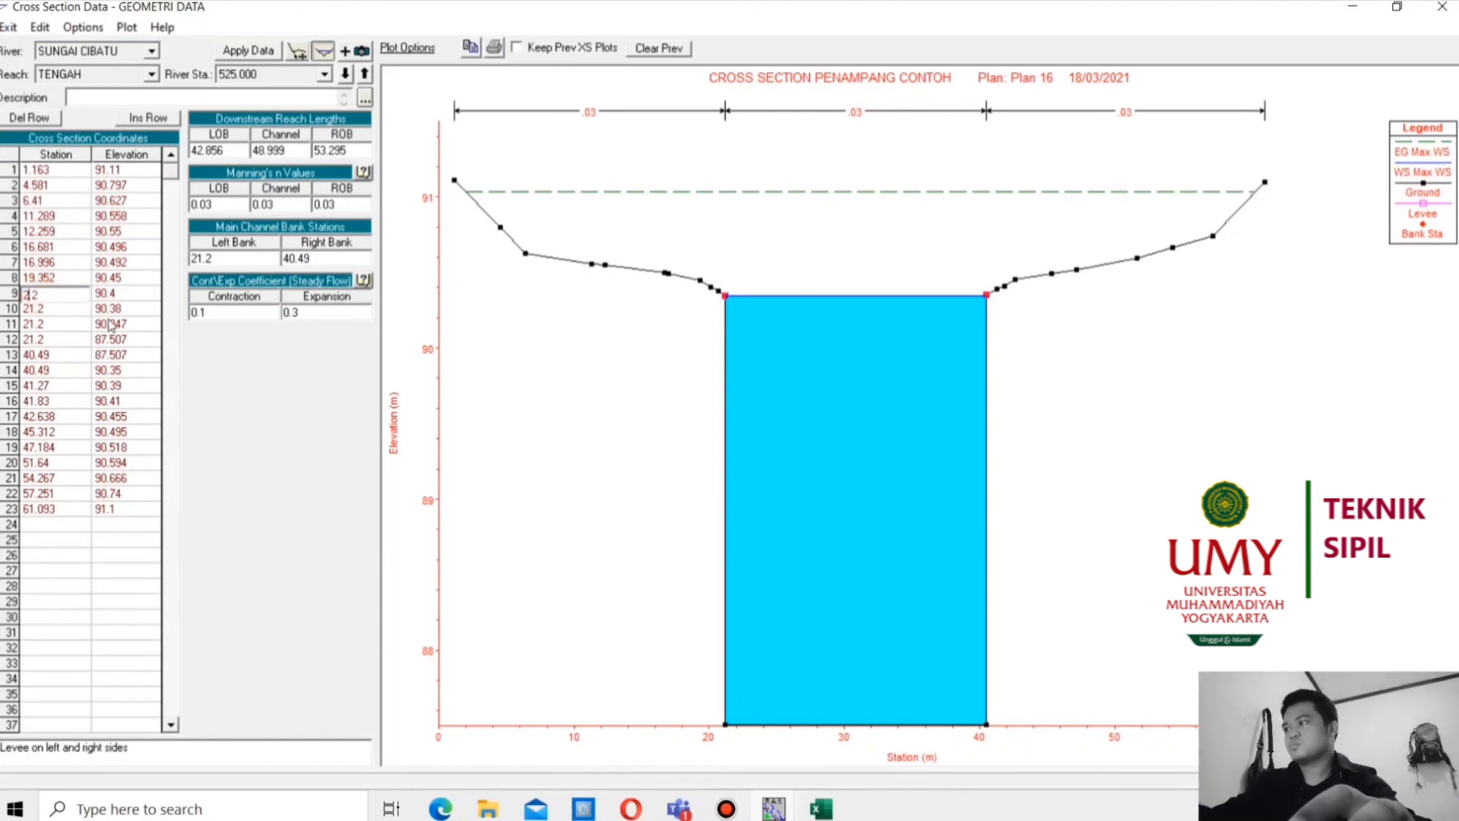
{"action": "type", "text": "0"}
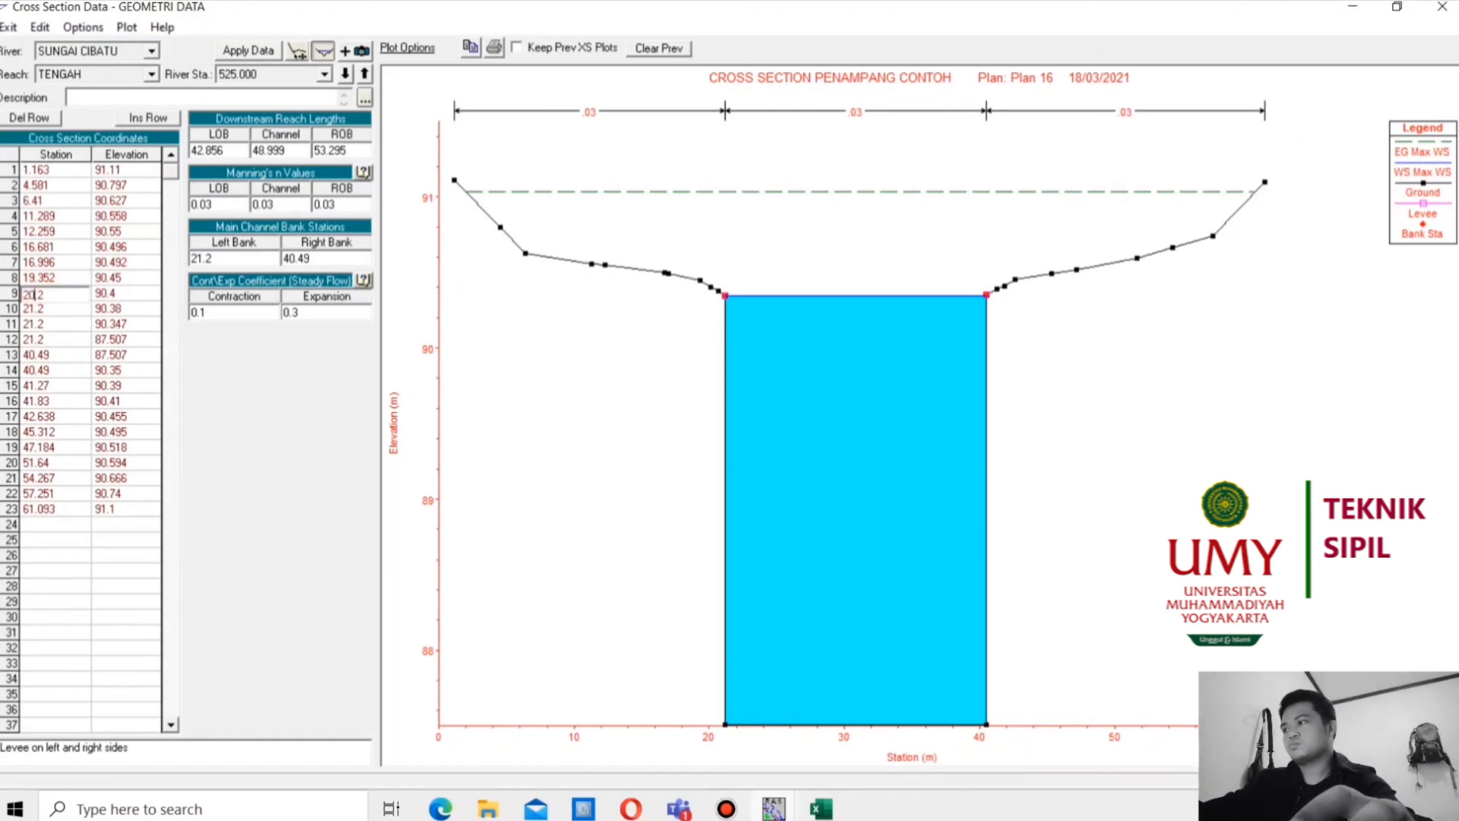
{"action": "double_click", "coordinate": [58, 292]}
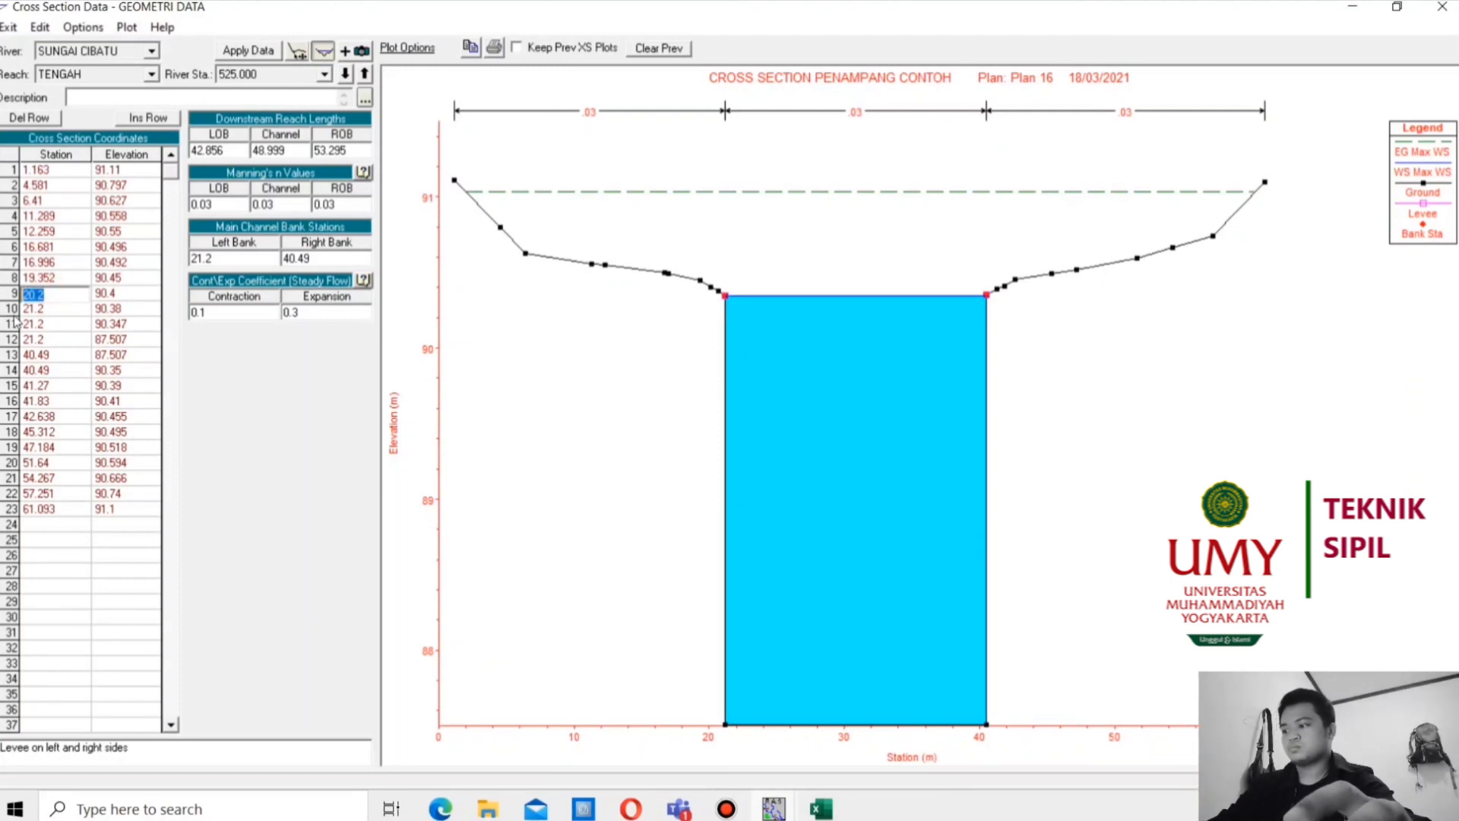
{"action": "left_click", "coordinate": [62, 277]}
{"action": "double_click", "coordinate": [58, 278]}
{"action": "key", "text": "ctrl+v"}
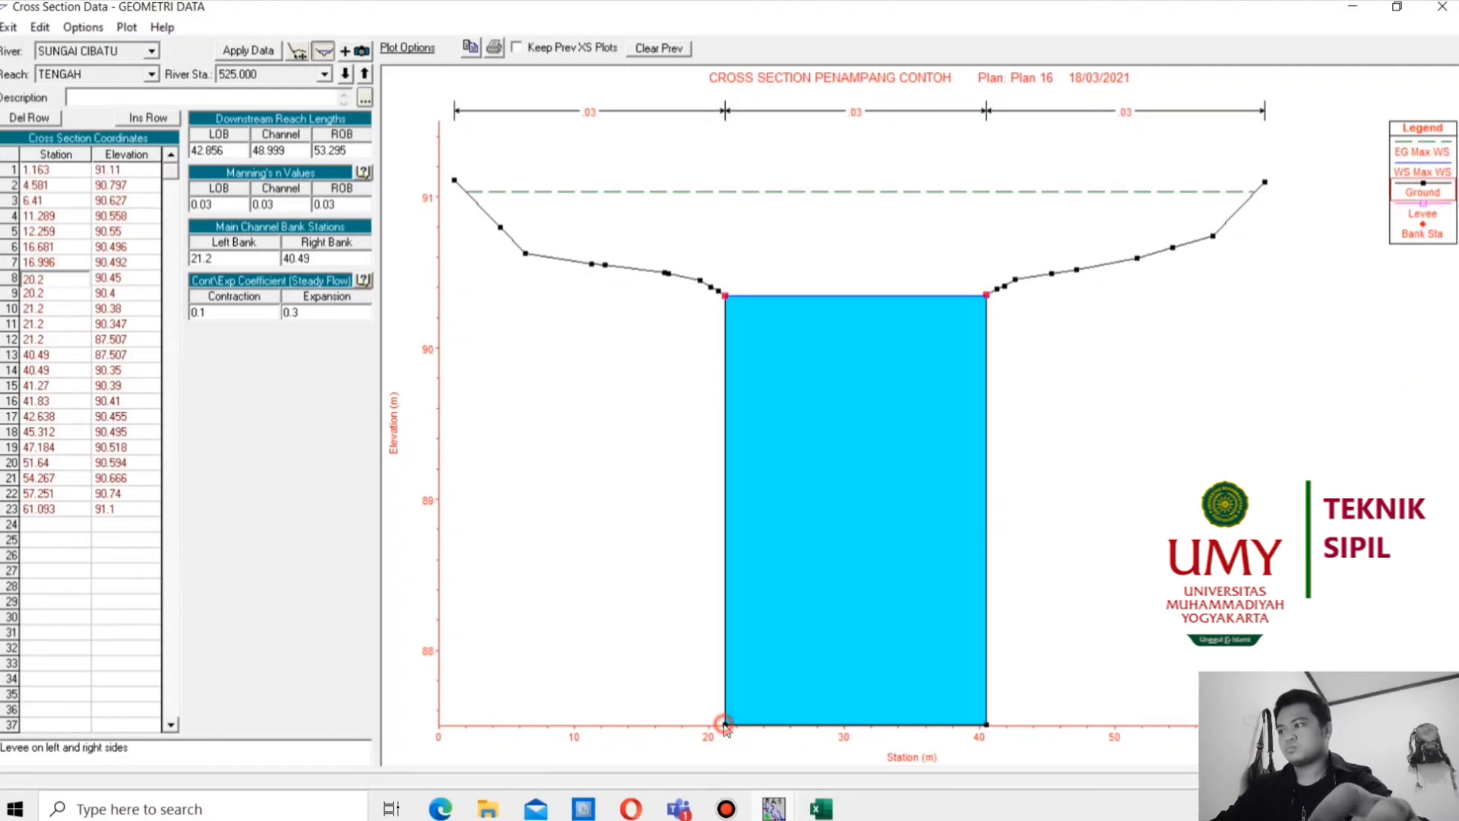
Copy the left bank elevation from row 11, switch to Excel and calculate the planned elevation in B15 as =B4+90.347
{"action": "double_click", "coordinate": [127, 324]}
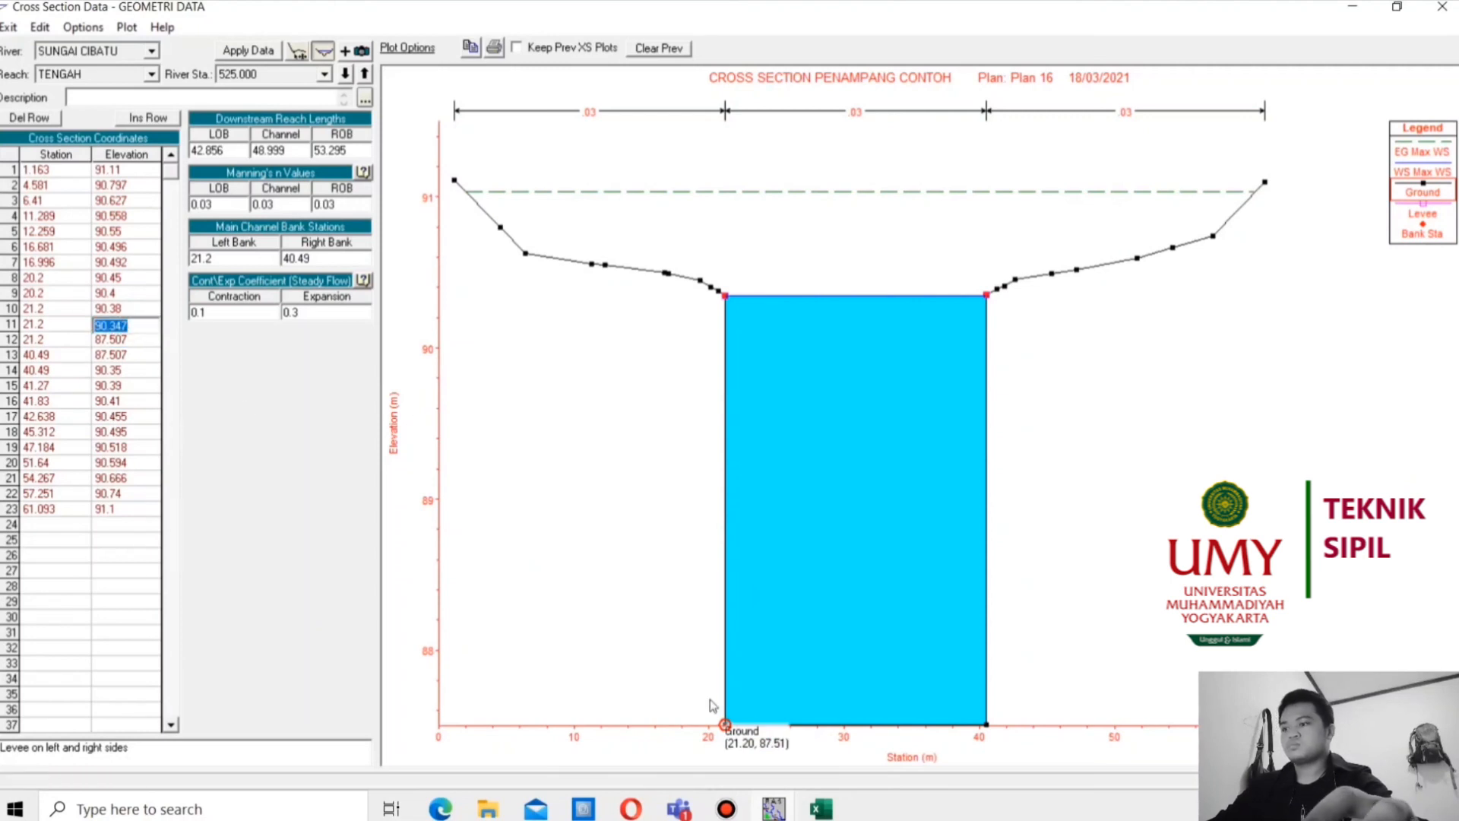
{"action": "key", "text": "alt+Tab"}
{"action": "left_click", "coordinate": [307, 472]}
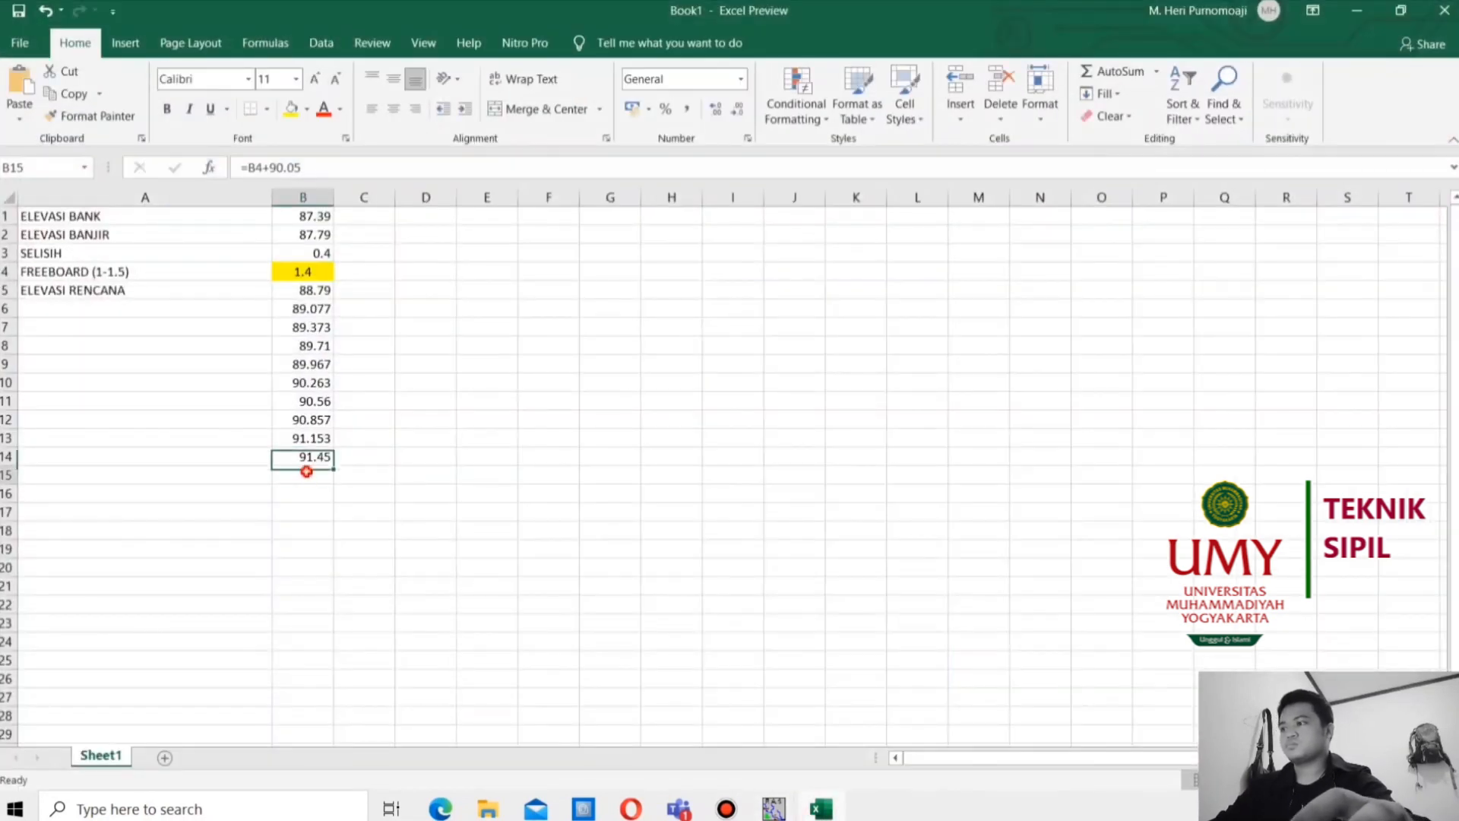
{"action": "key", "text": "ctrl+v"}
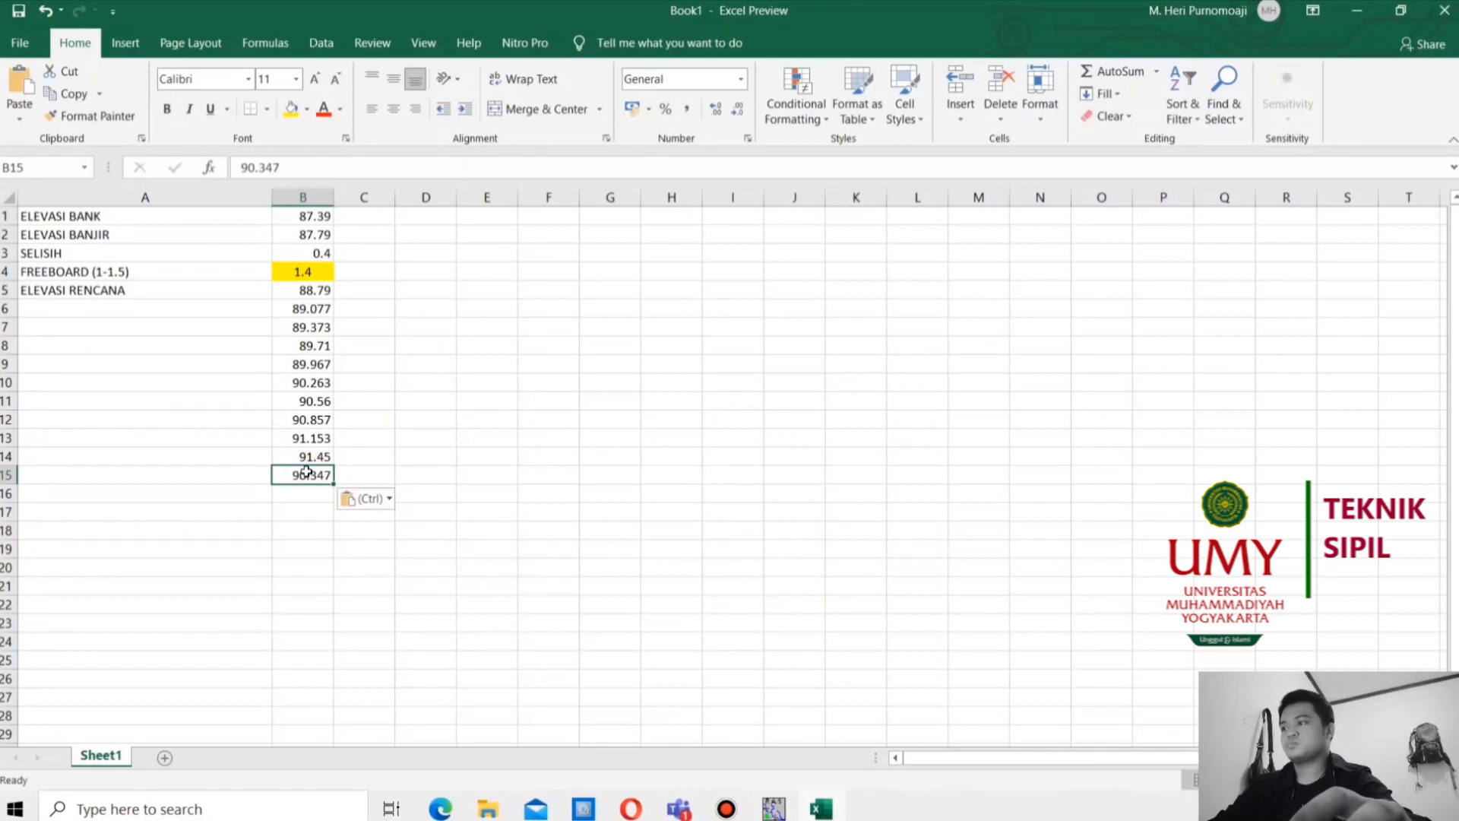
{"action": "left_click", "coordinate": [239, 171]}
{"action": "type", "text": "="}
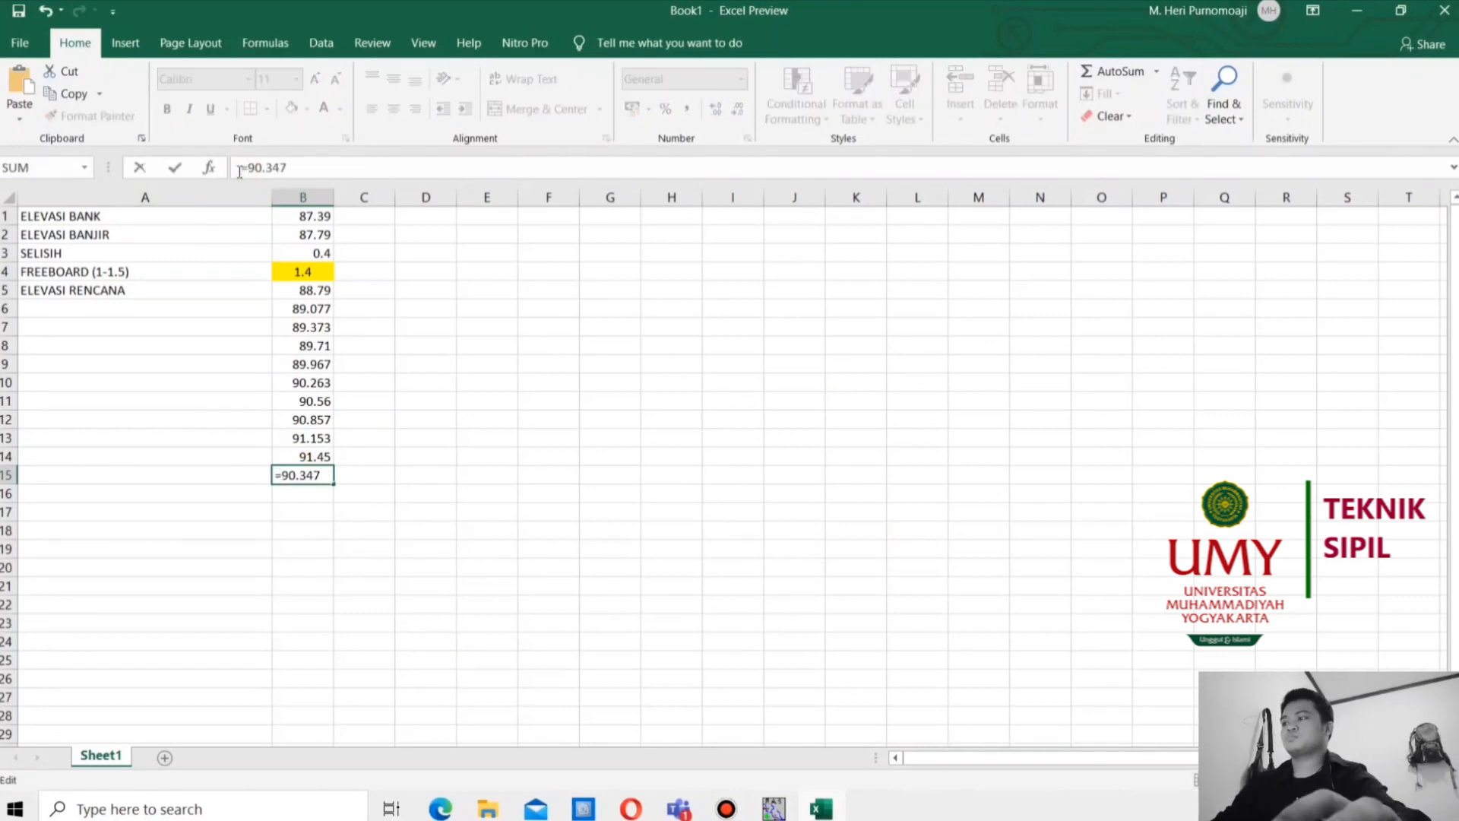
{"action": "left_click", "coordinate": [304, 273]}
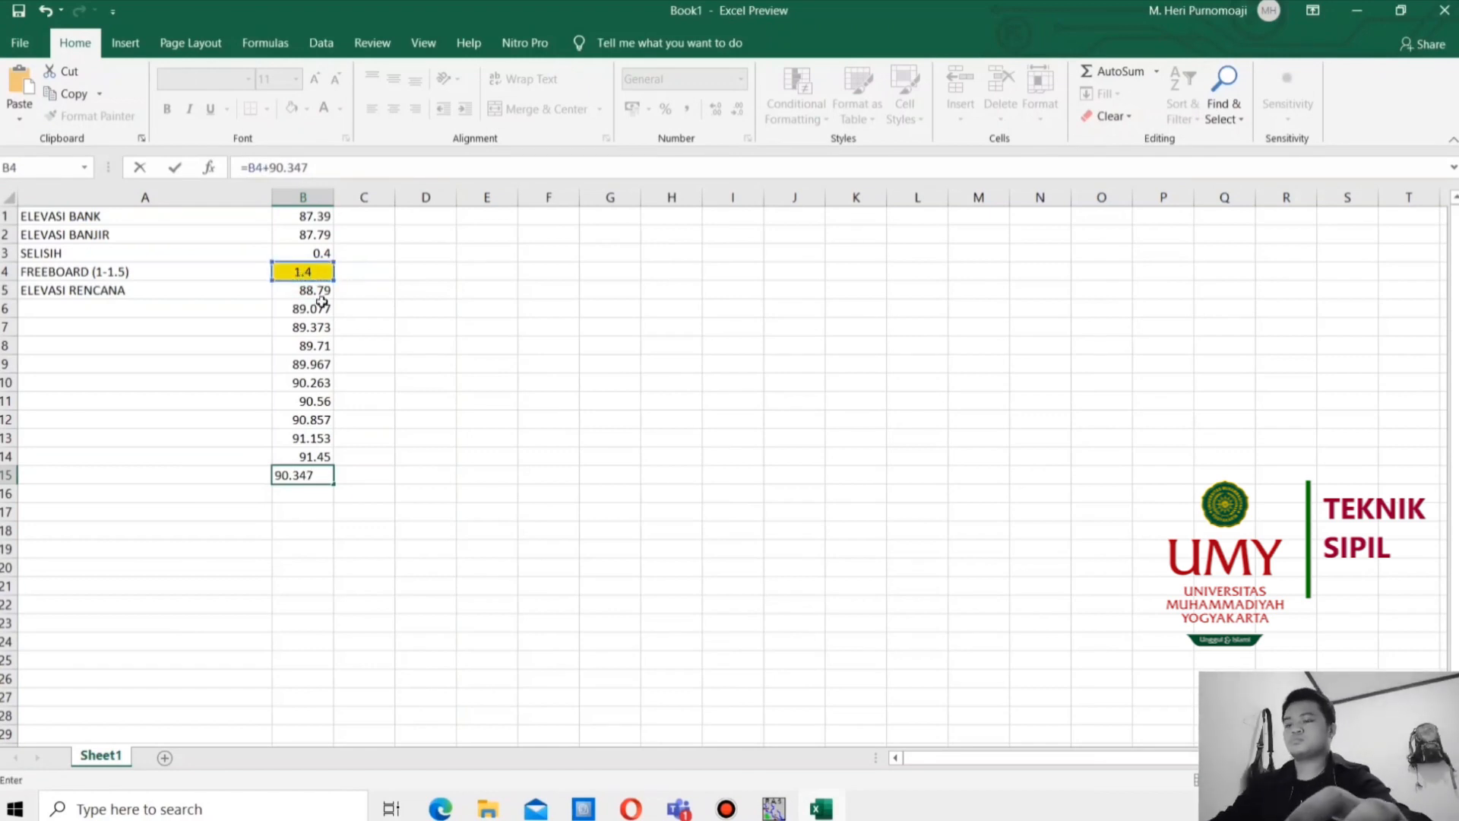
{"action": "type", "text": "+"}
{"action": "key", "text": "Return"}
Copy the planned elevation from cell B15 and switch back to the HEC-RAS cross section editor
{"action": "left_click", "coordinate": [307, 474]}
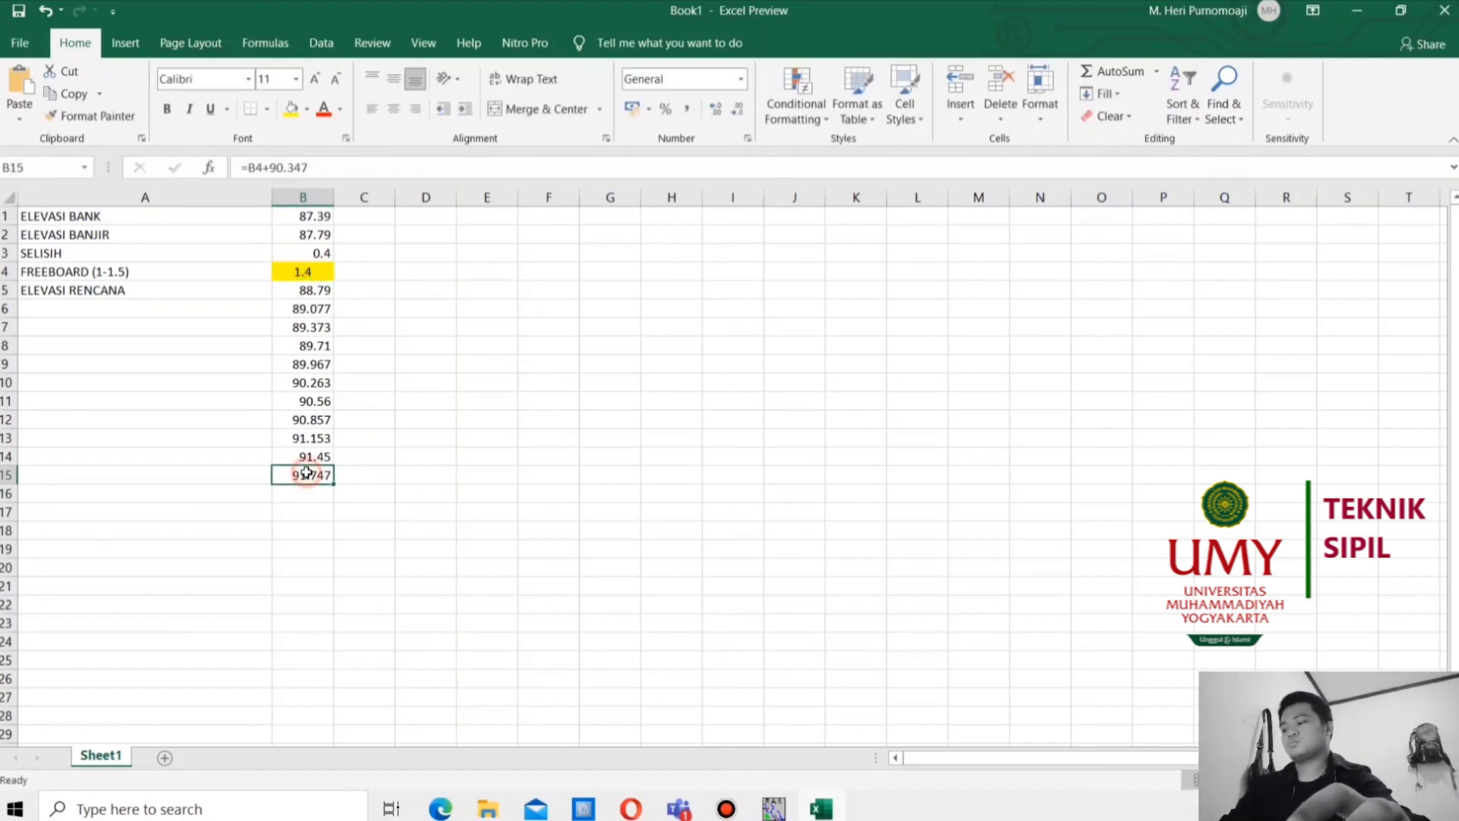
{"action": "key", "text": "ctrl+c"}
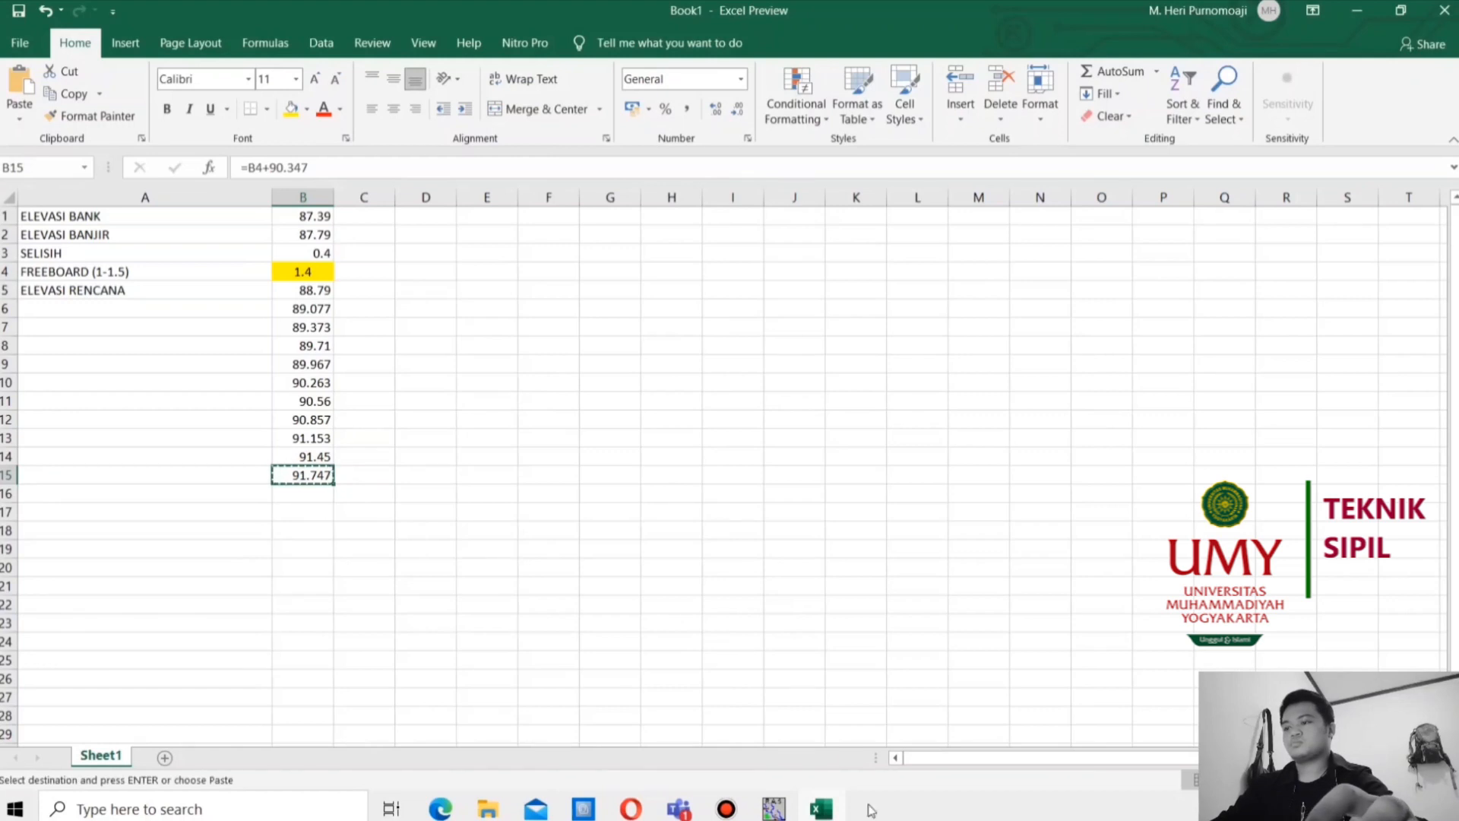
{"action": "left_click", "coordinate": [816, 807]}
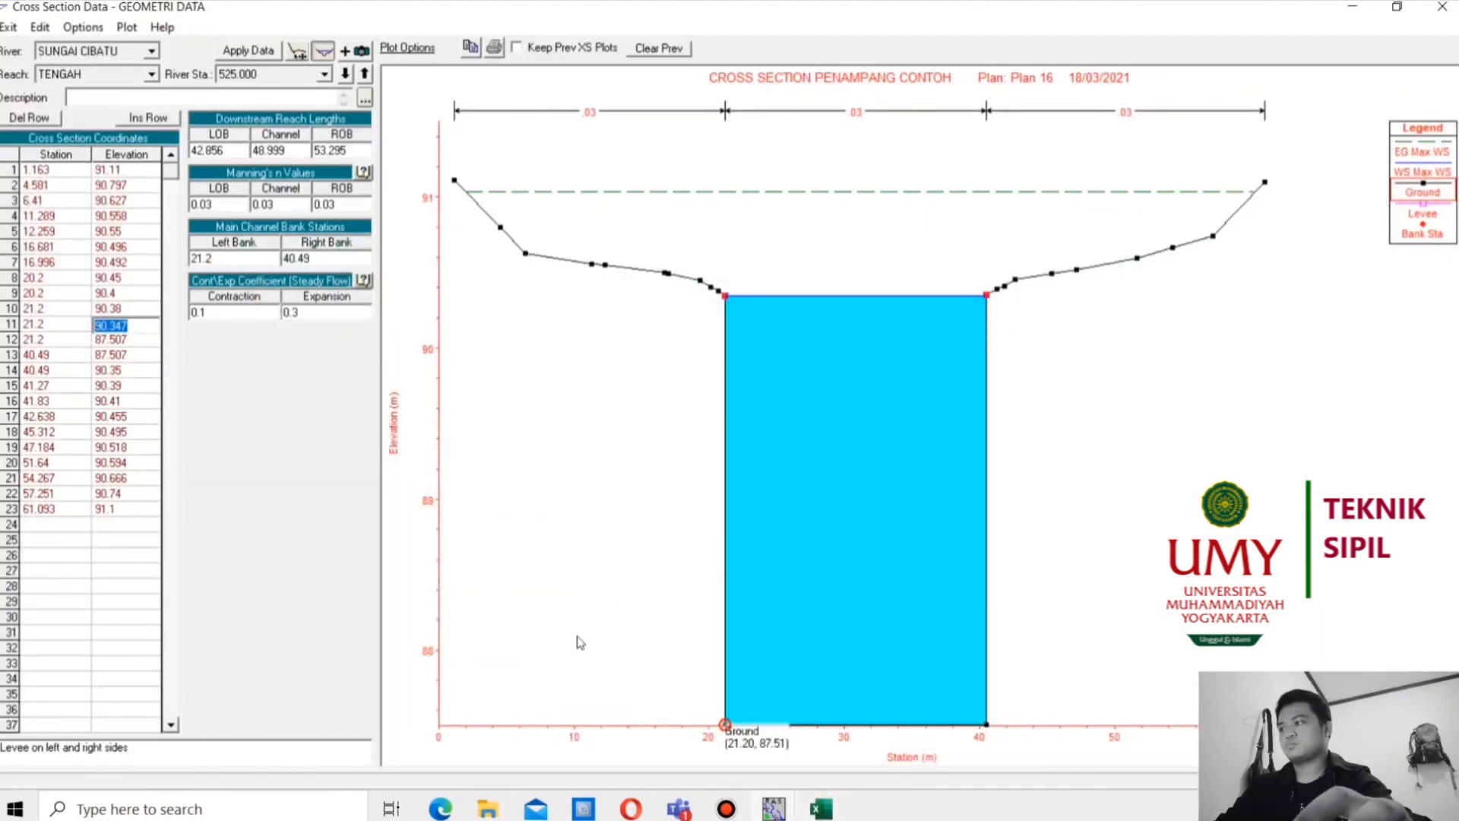
Set the elevations in rows 9 and 10 to 91.747, apply the cross section data and show the full plot
{"action": "left_click", "coordinate": [125, 295]}
{"action": "key", "text": "ctrl+v"}
{"action": "left_click", "coordinate": [122, 280]}
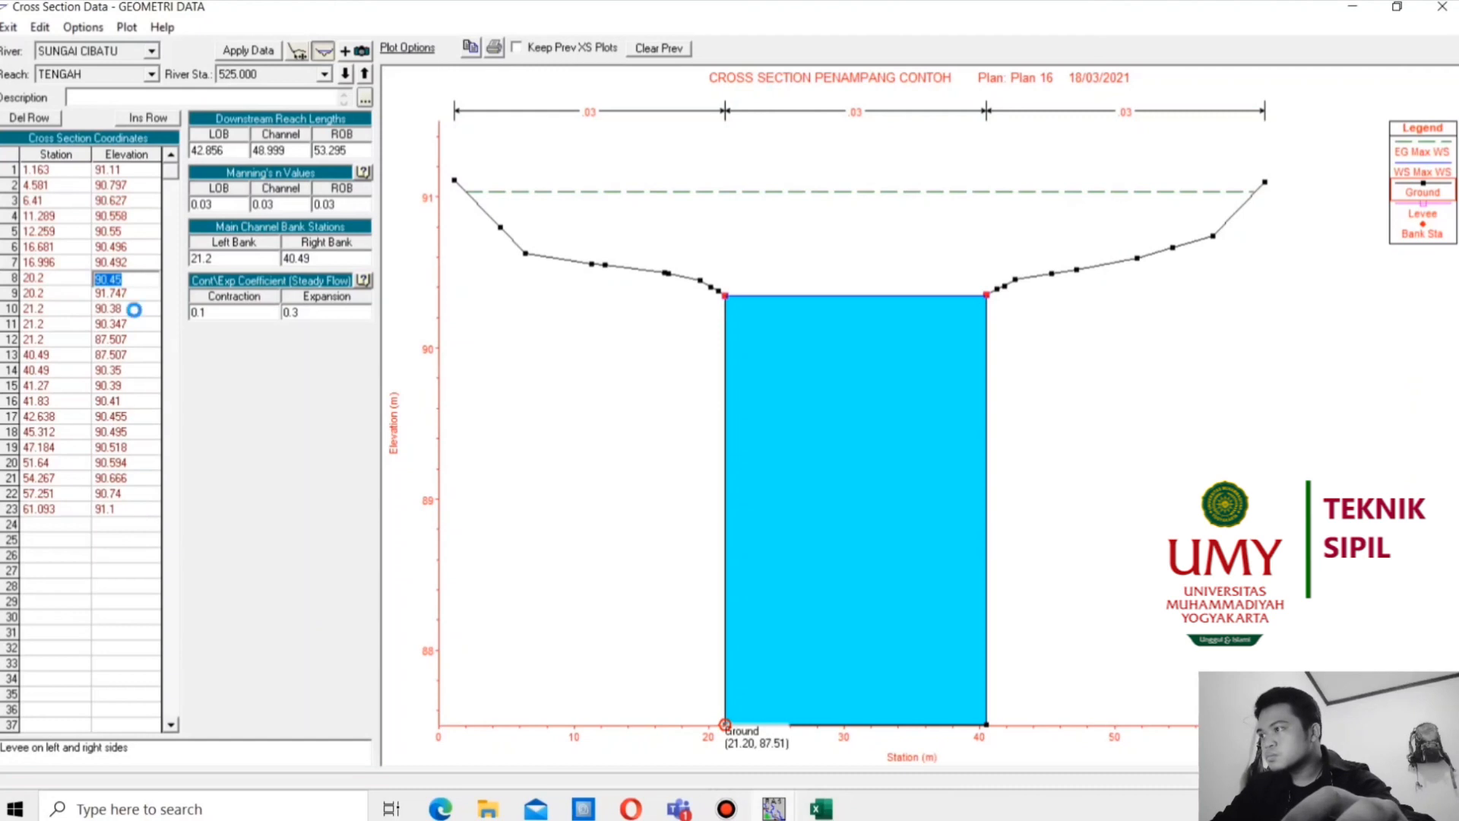
{"action": "left_click", "coordinate": [132, 311]}
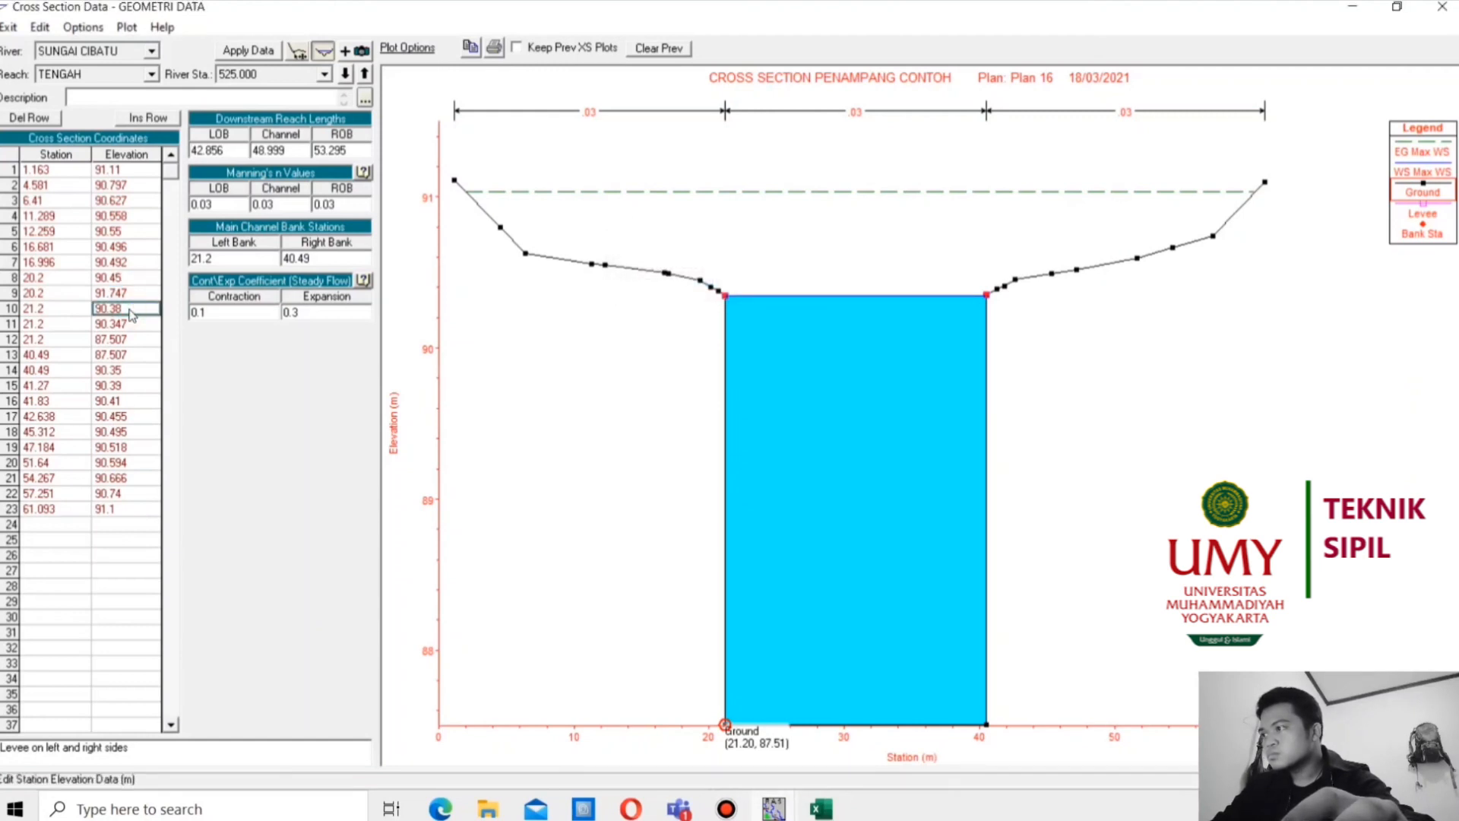
{"action": "type", "text": "91.747"}
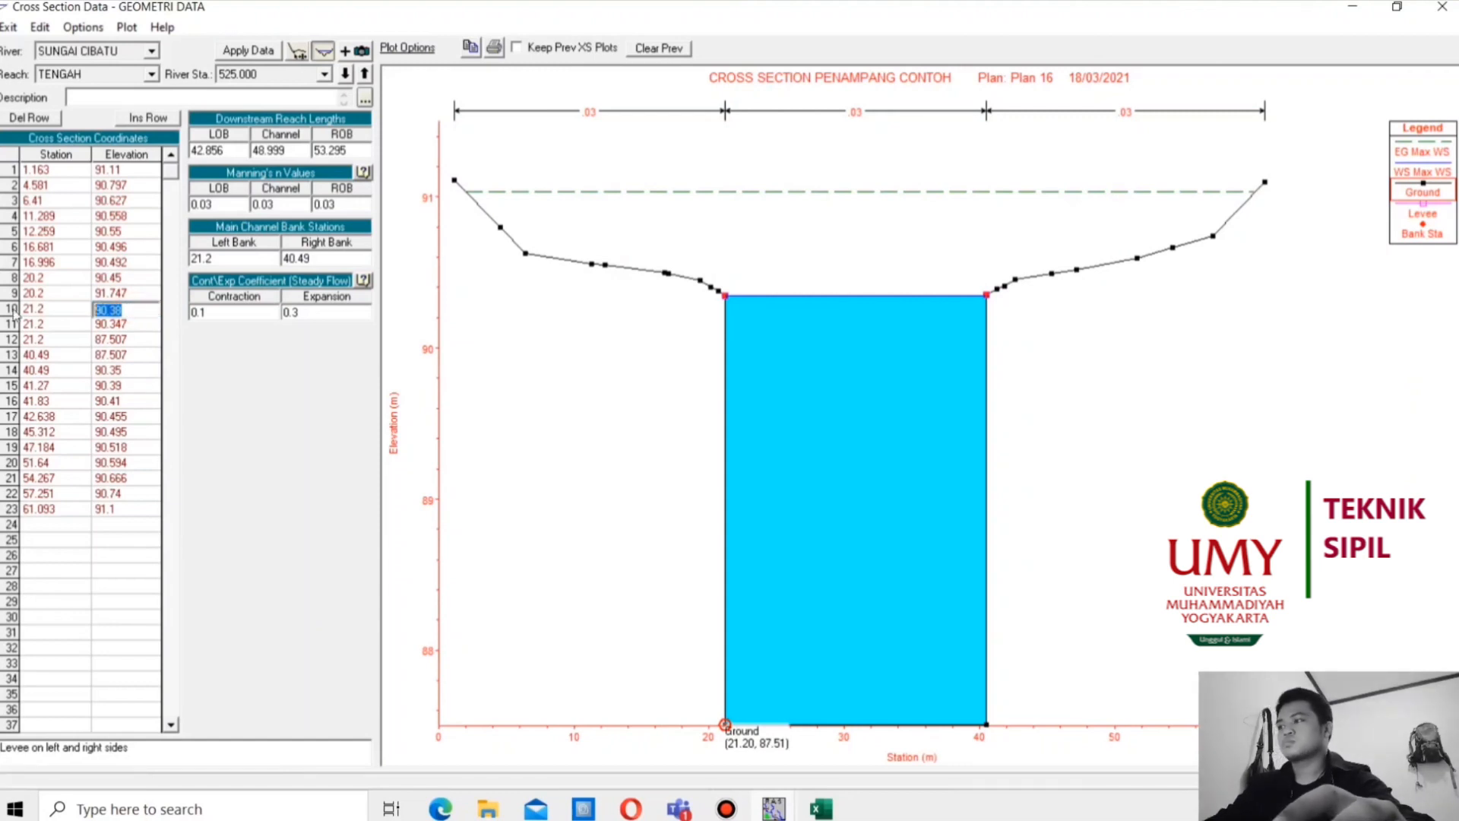
{"action": "left_click", "coordinate": [230, 55]}
{"action": "right_click", "coordinate": [570, 302]}
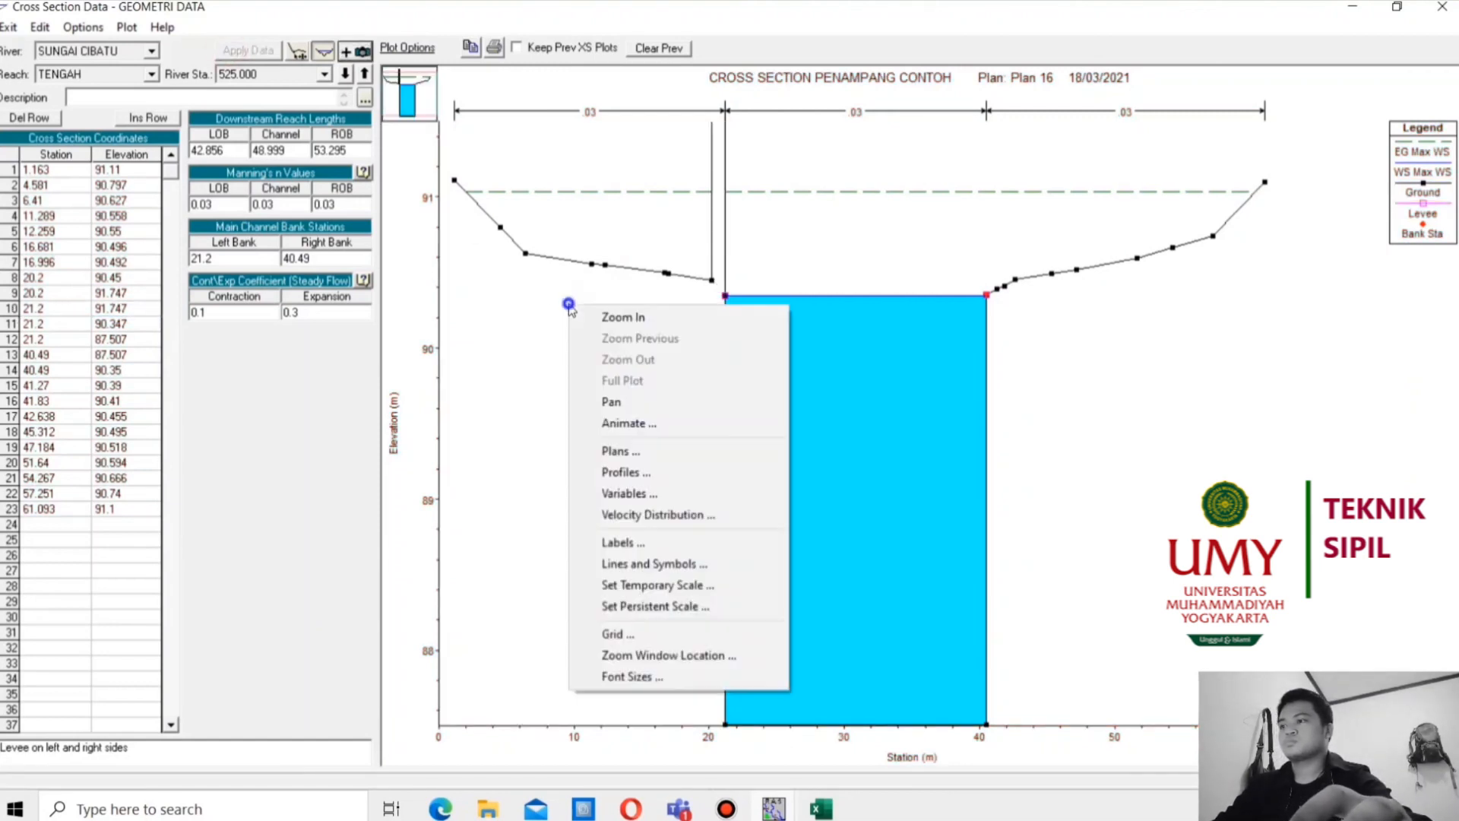
{"action": "left_click", "coordinate": [609, 381]}
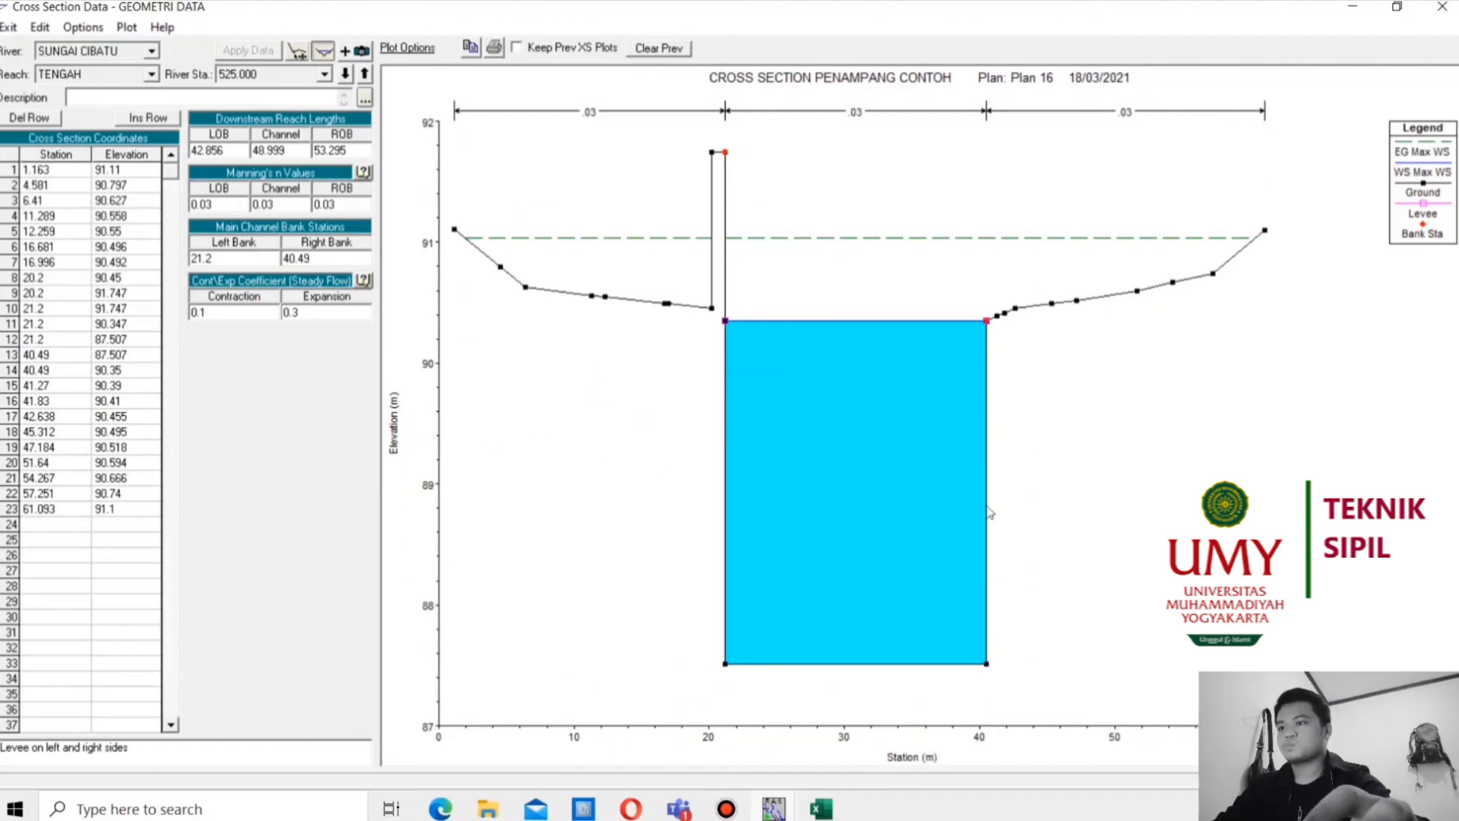
Set the station in row 15 to 40.49, directly above the right bank point
{"action": "left_click", "coordinate": [987, 665]}
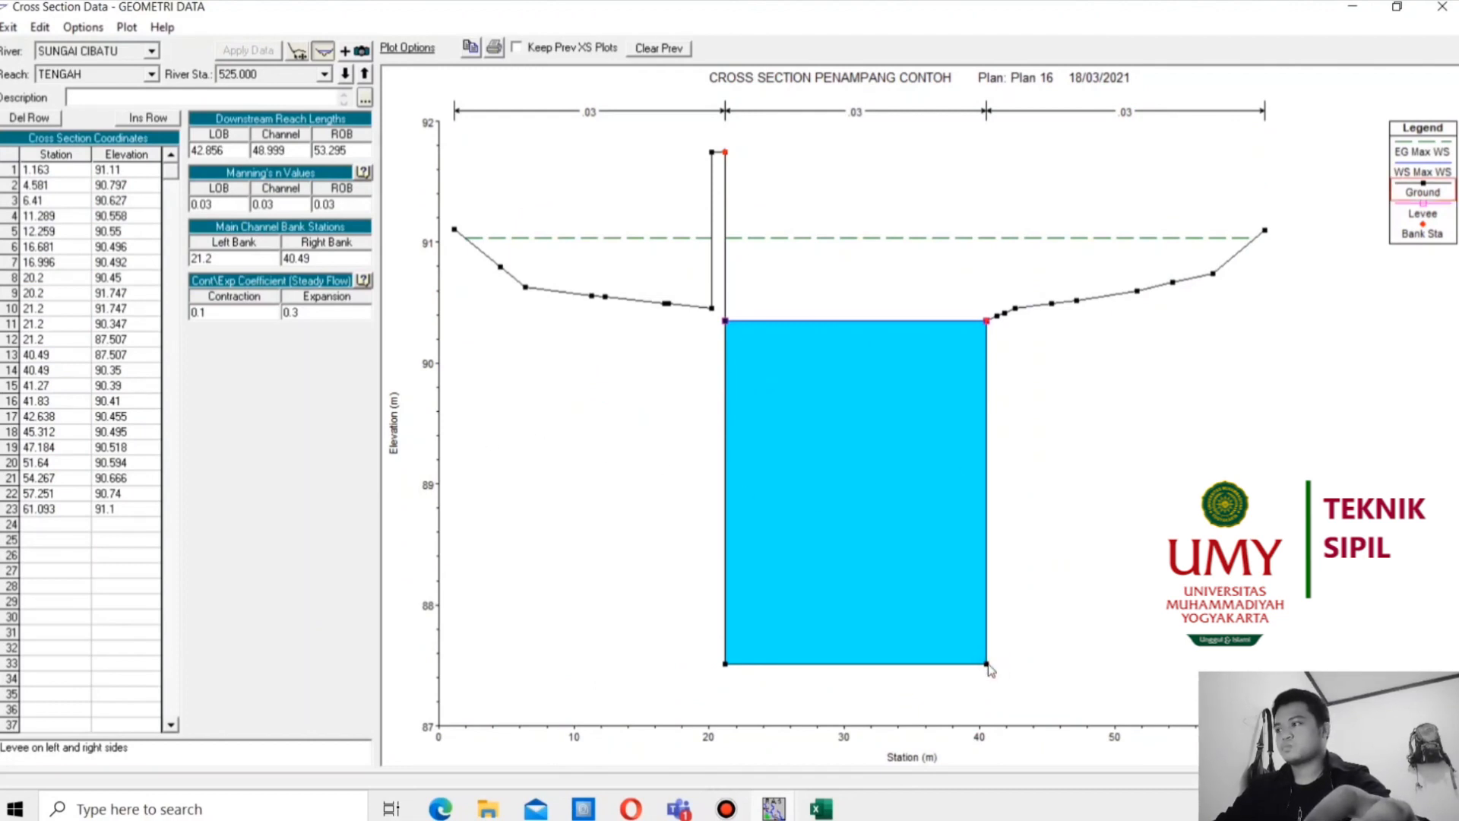
{"action": "left_click", "coordinate": [68, 372]}
{"action": "left_click", "coordinate": [69, 371]}
{"action": "left_click", "coordinate": [50, 386]}
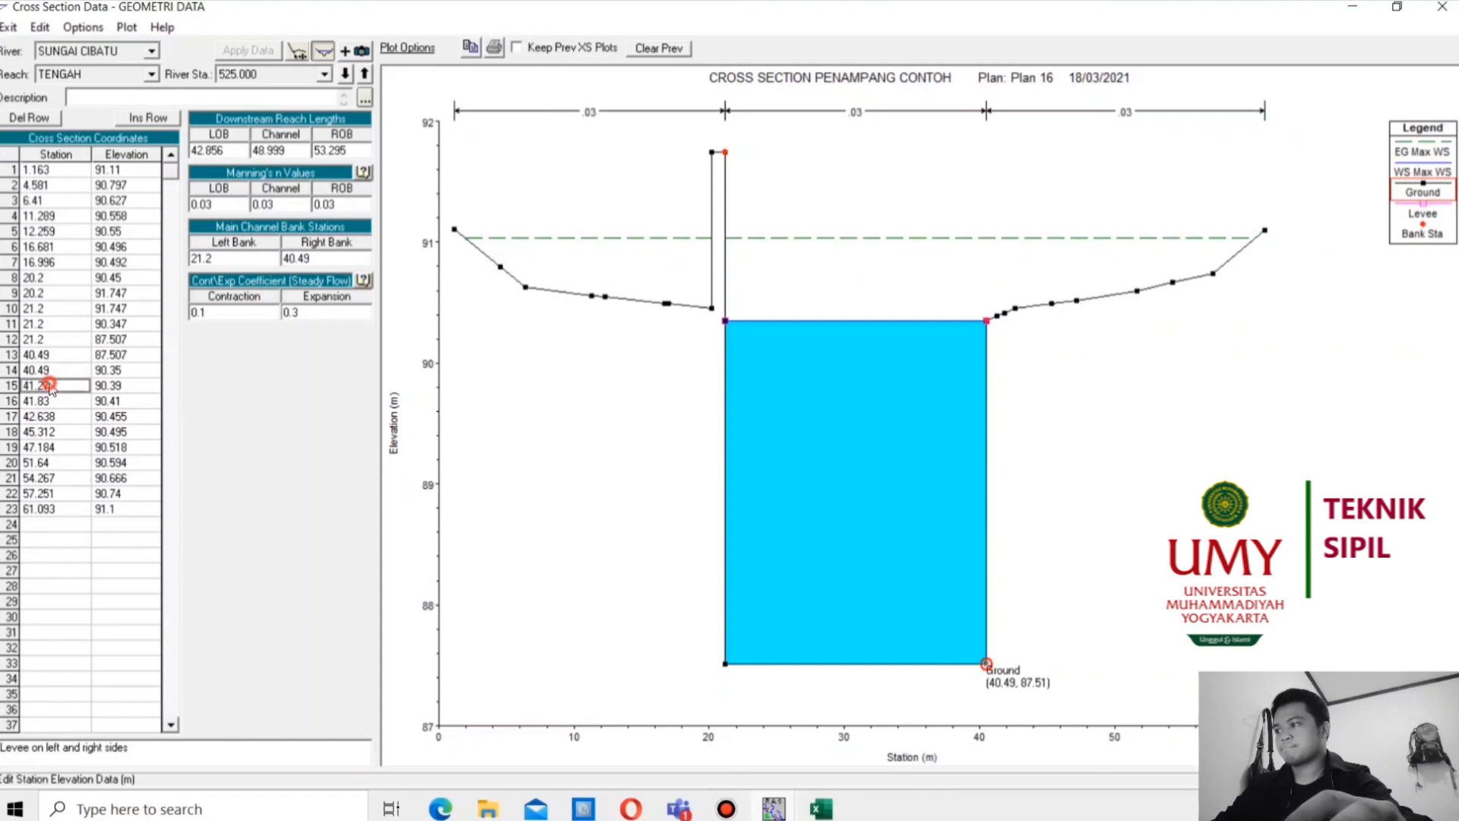
{"action": "double_click", "coordinate": [54, 384]}
{"action": "key", "text": "ctrl+v"}
Set the station in row 16 to 41.49, one metre outside the right bank
{"action": "left_click", "coordinate": [45, 402]}
{"action": "double_click", "coordinate": [42, 403]}
{"action": "key", "text": "ctrl+v"}
{"action": "double_click", "coordinate": [40, 402]}
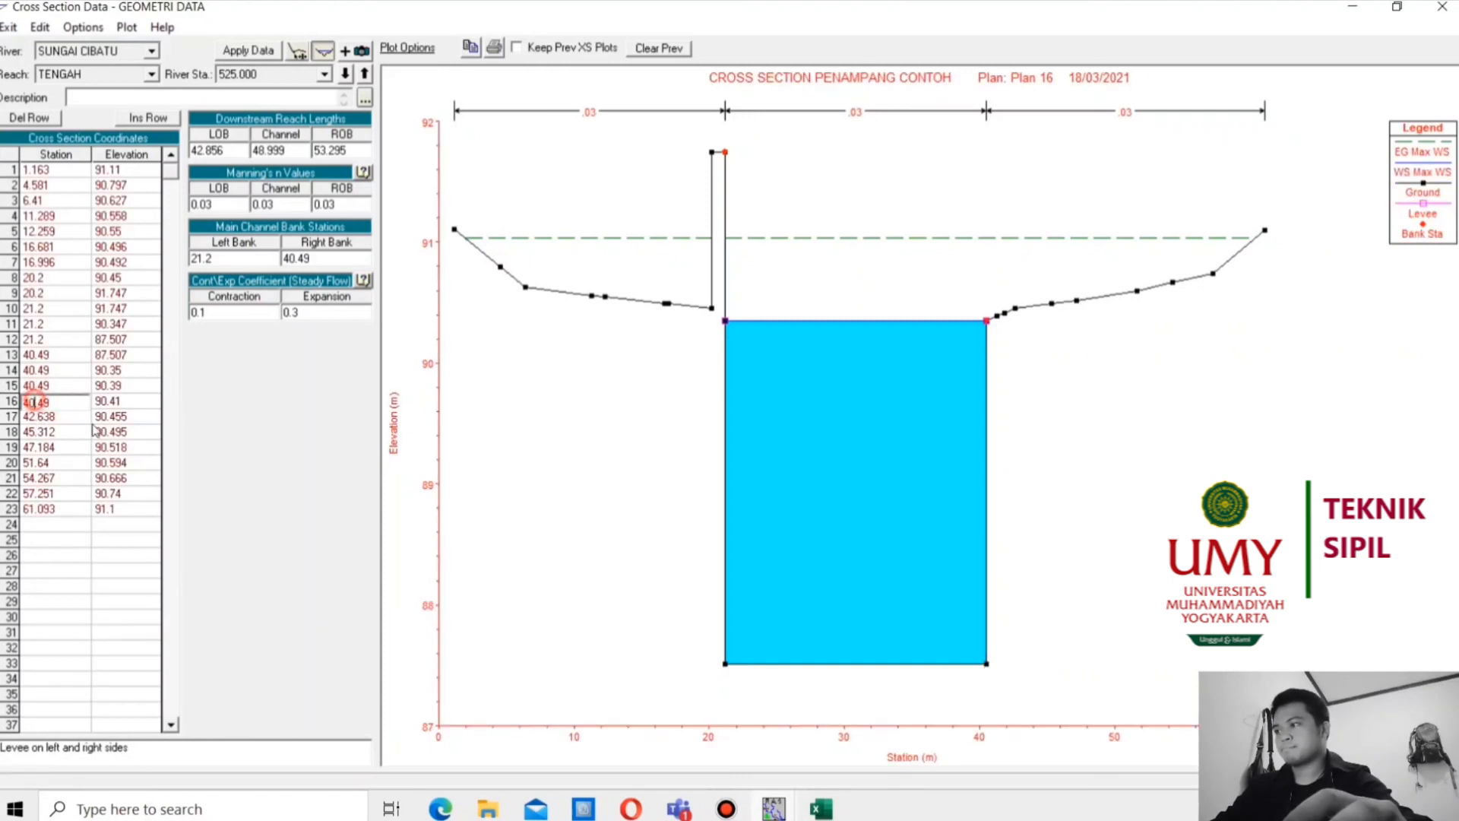
{"action": "key", "text": "Left"}
{"action": "key", "text": "Right"}
{"action": "key", "text": "Right"}
{"action": "key", "text": "BackSpace"}
{"action": "type", "text": "1"}
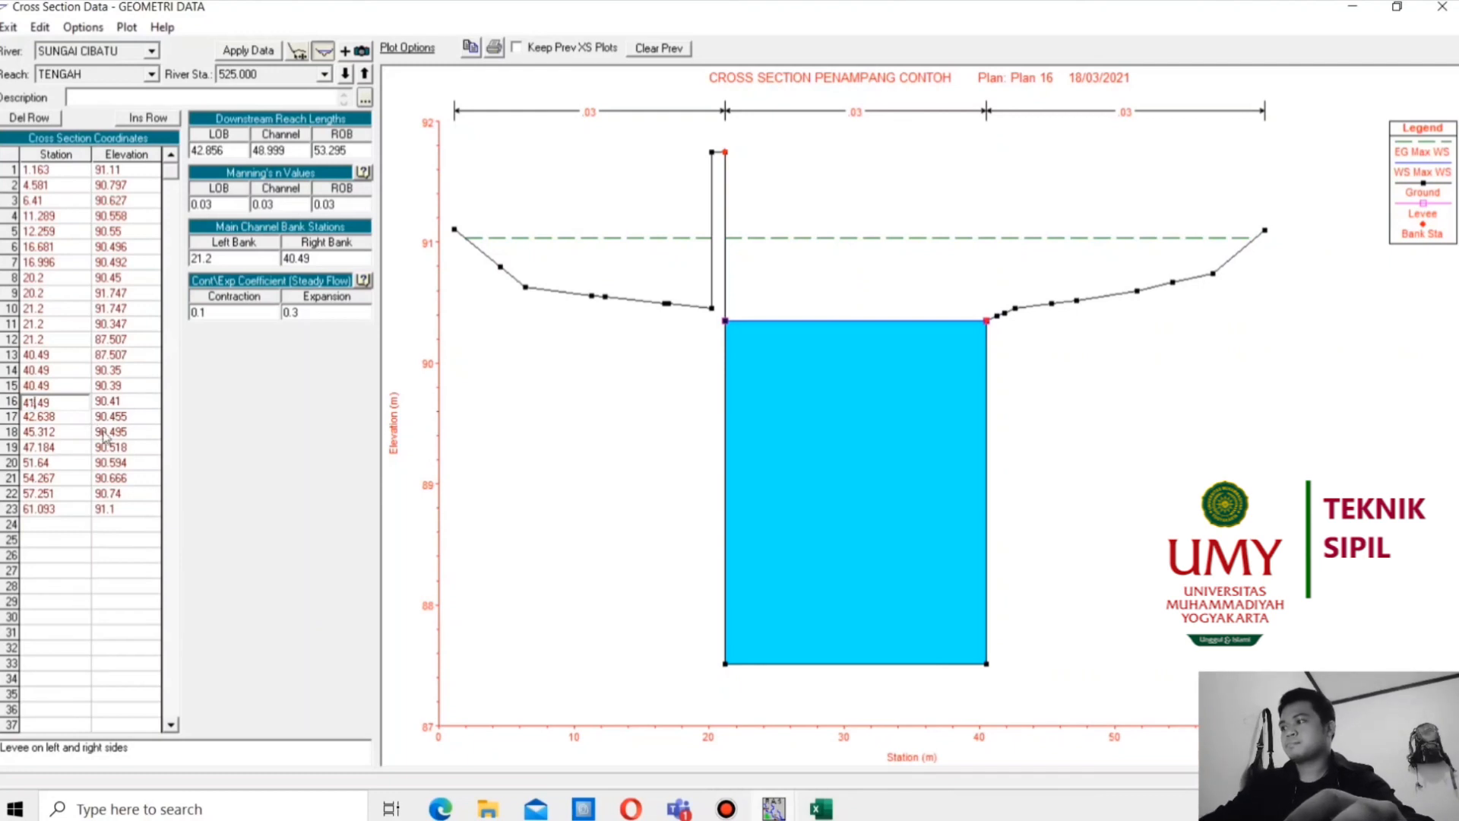
Copy the row 16 station into row 17 so that it is also 41.49
{"action": "double_click", "coordinate": [63, 403]}
{"action": "key", "text": "ctrl+c"}
{"action": "left_click", "coordinate": [67, 418]}
{"action": "double_click", "coordinate": [57, 418]}
{"action": "key", "text": "ctrl+v"}
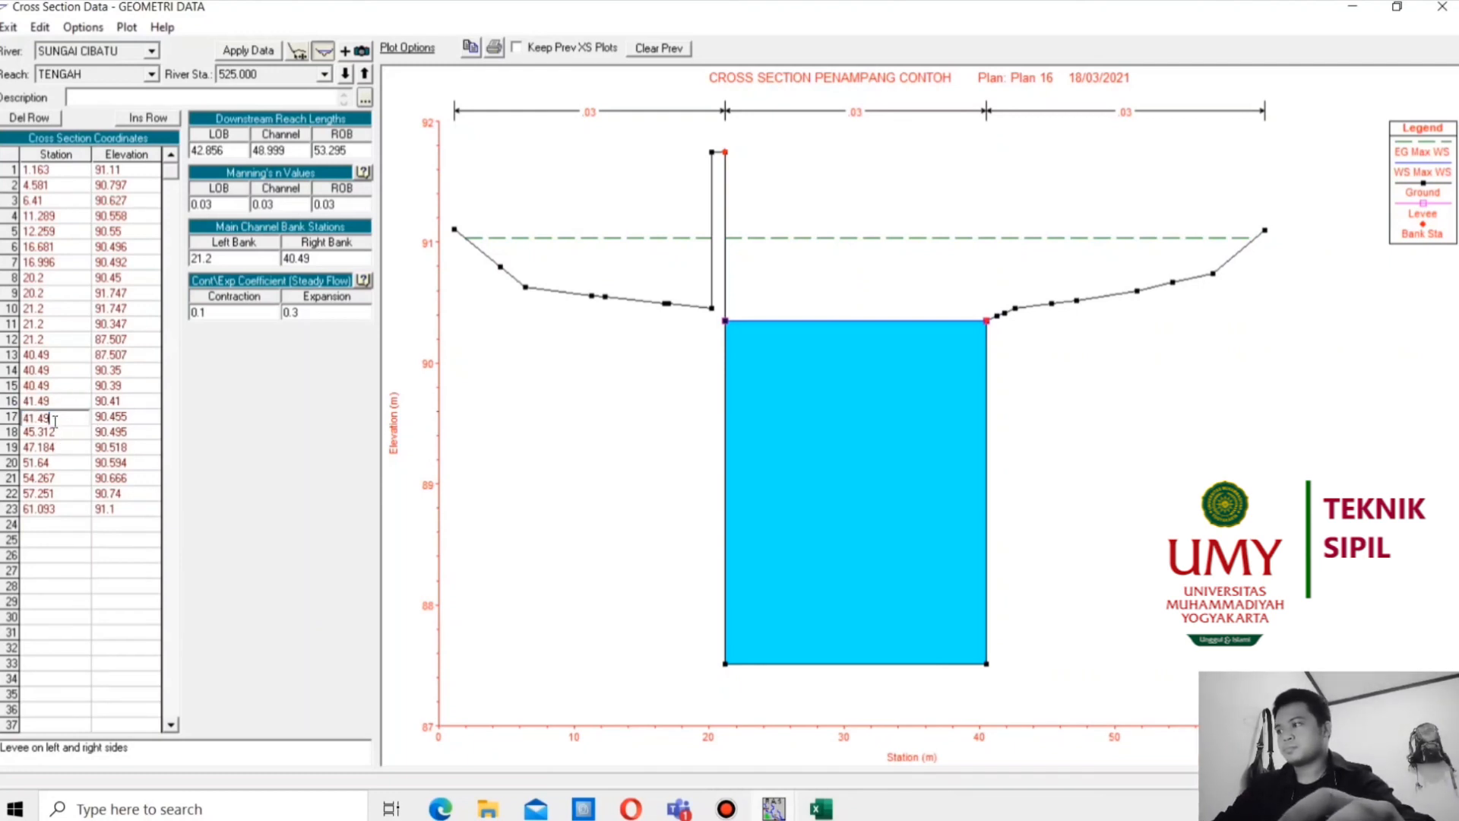
Copy the row 9 elevation, 91.747, into rows 15 and 16 for the right bank and apply the cross section data
{"action": "left_click", "coordinate": [989, 327]}
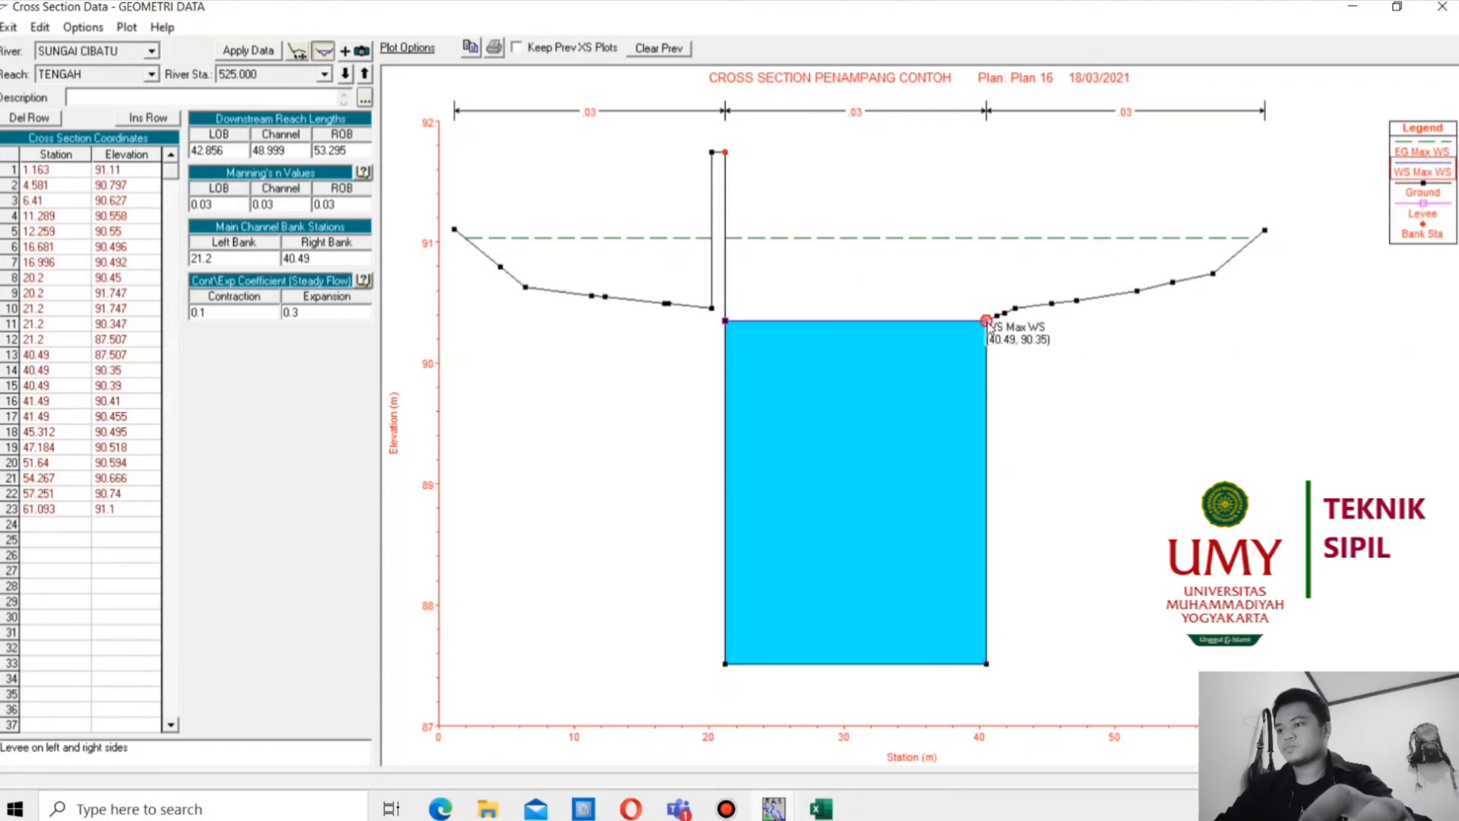
{"action": "left_click", "coordinate": [987, 665]}
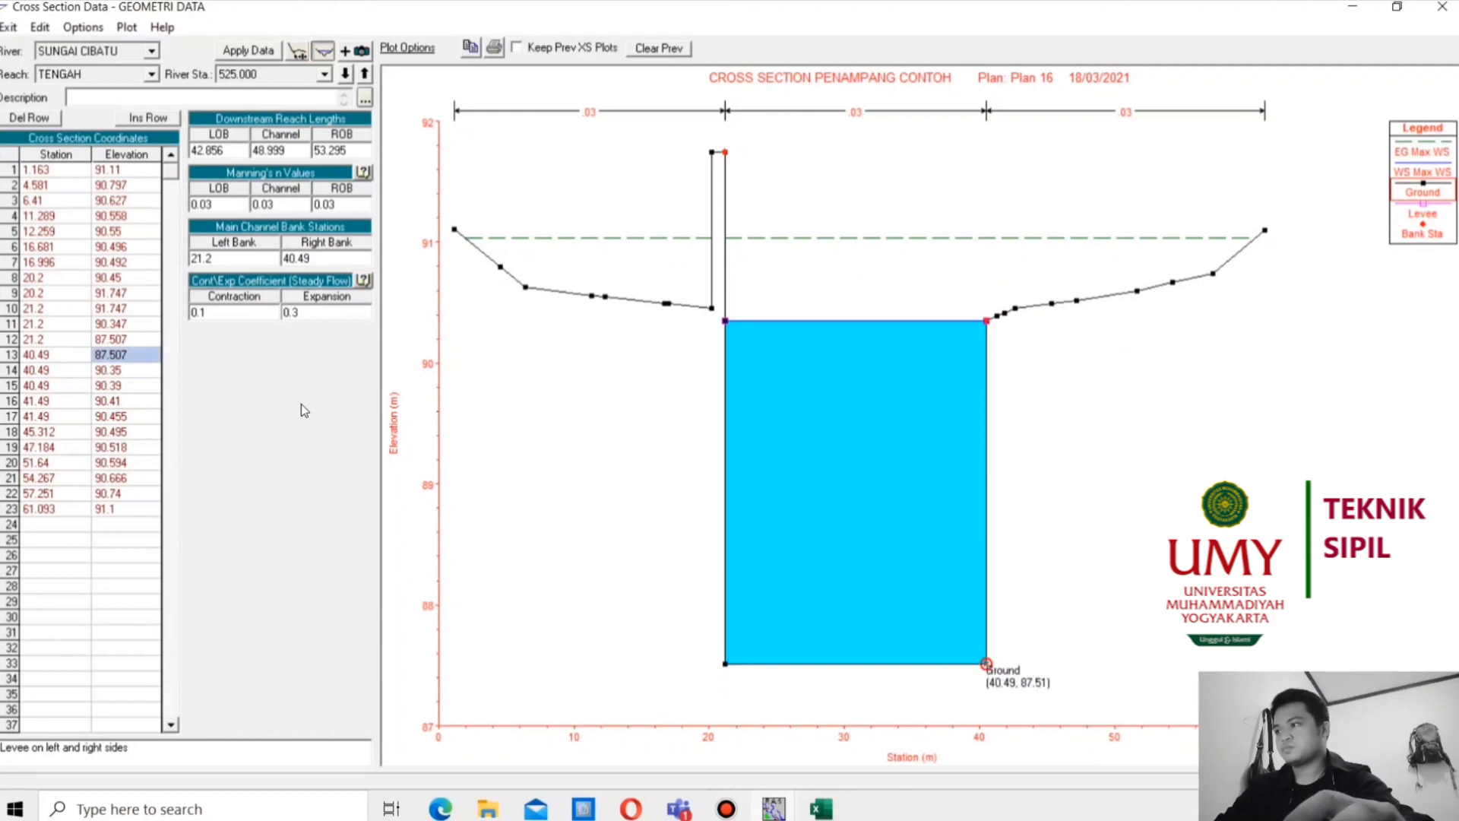
{"action": "left_click", "coordinate": [114, 293]}
{"action": "left_click", "coordinate": [114, 293]}
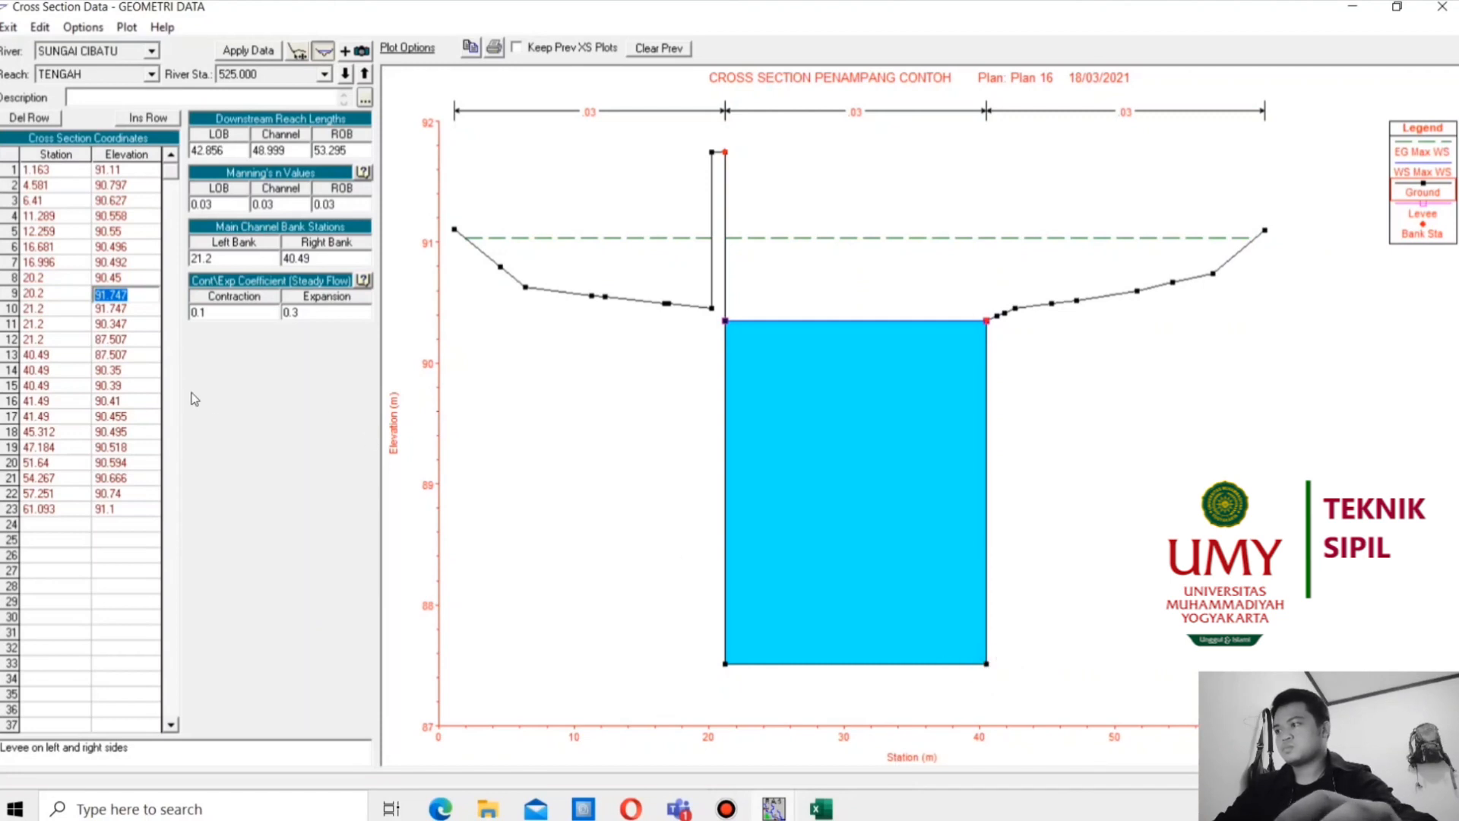
{"action": "left_click", "coordinate": [134, 386]}
{"action": "left_click", "coordinate": [134, 386]}
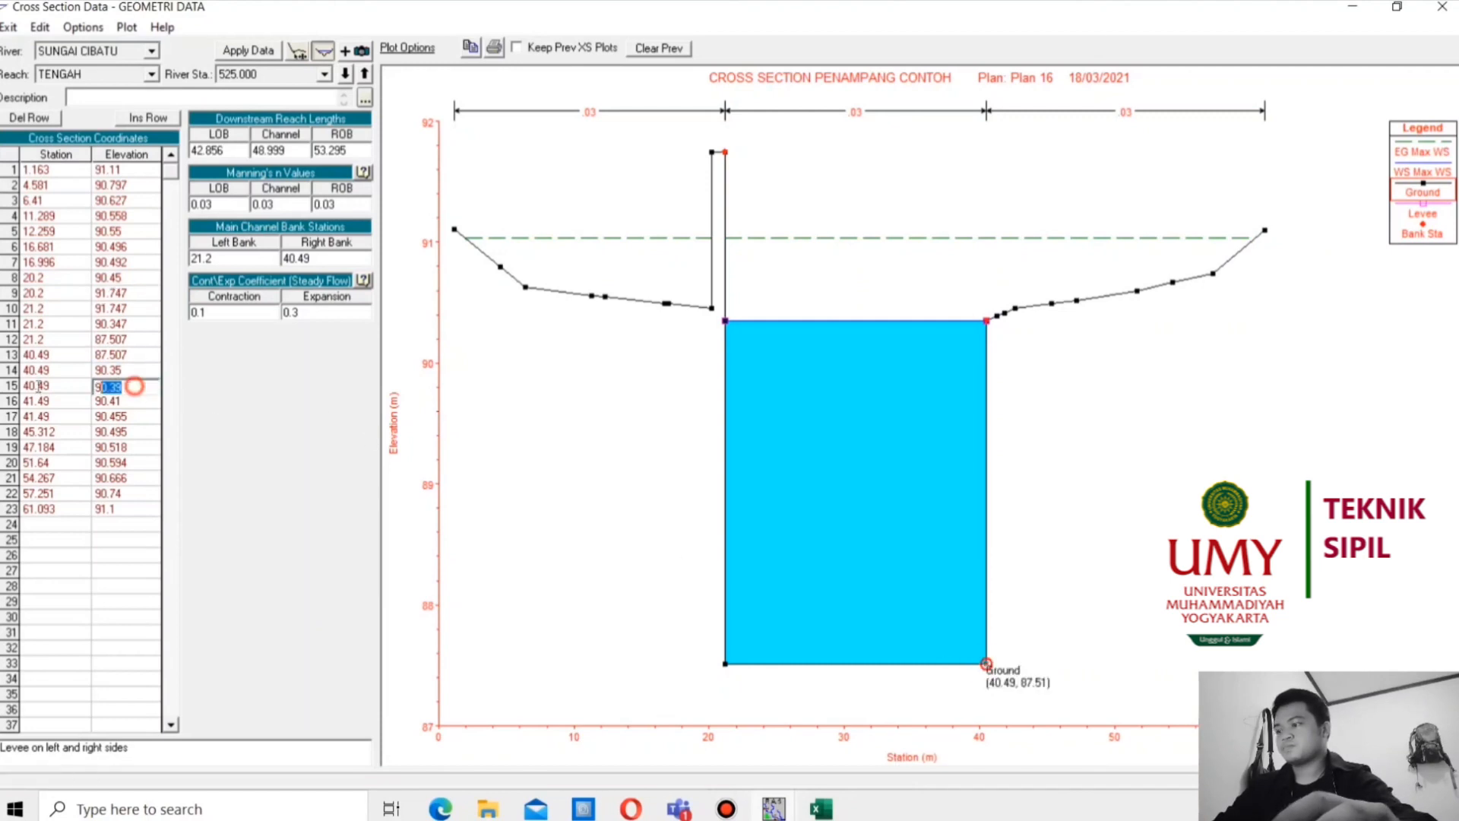
{"action": "key", "text": "ctrl+v"}
{"action": "left_click", "coordinate": [127, 402]}
{"action": "left_click", "coordinate": [127, 402]}
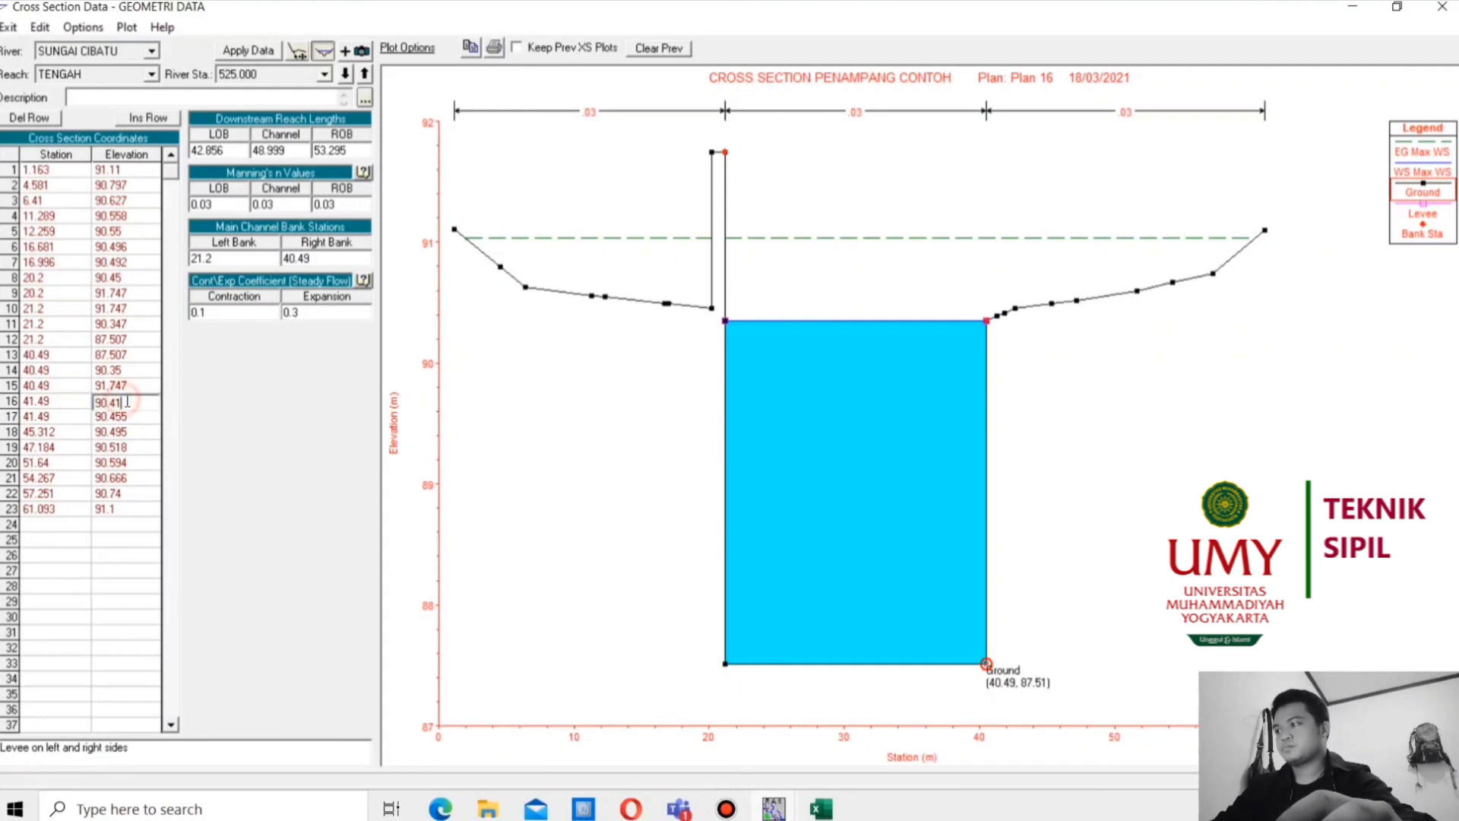
{"action": "double_click", "coordinate": [127, 402]}
{"action": "key", "text": "ctrl+v"}
{"action": "left_click", "coordinate": [258, 52]}
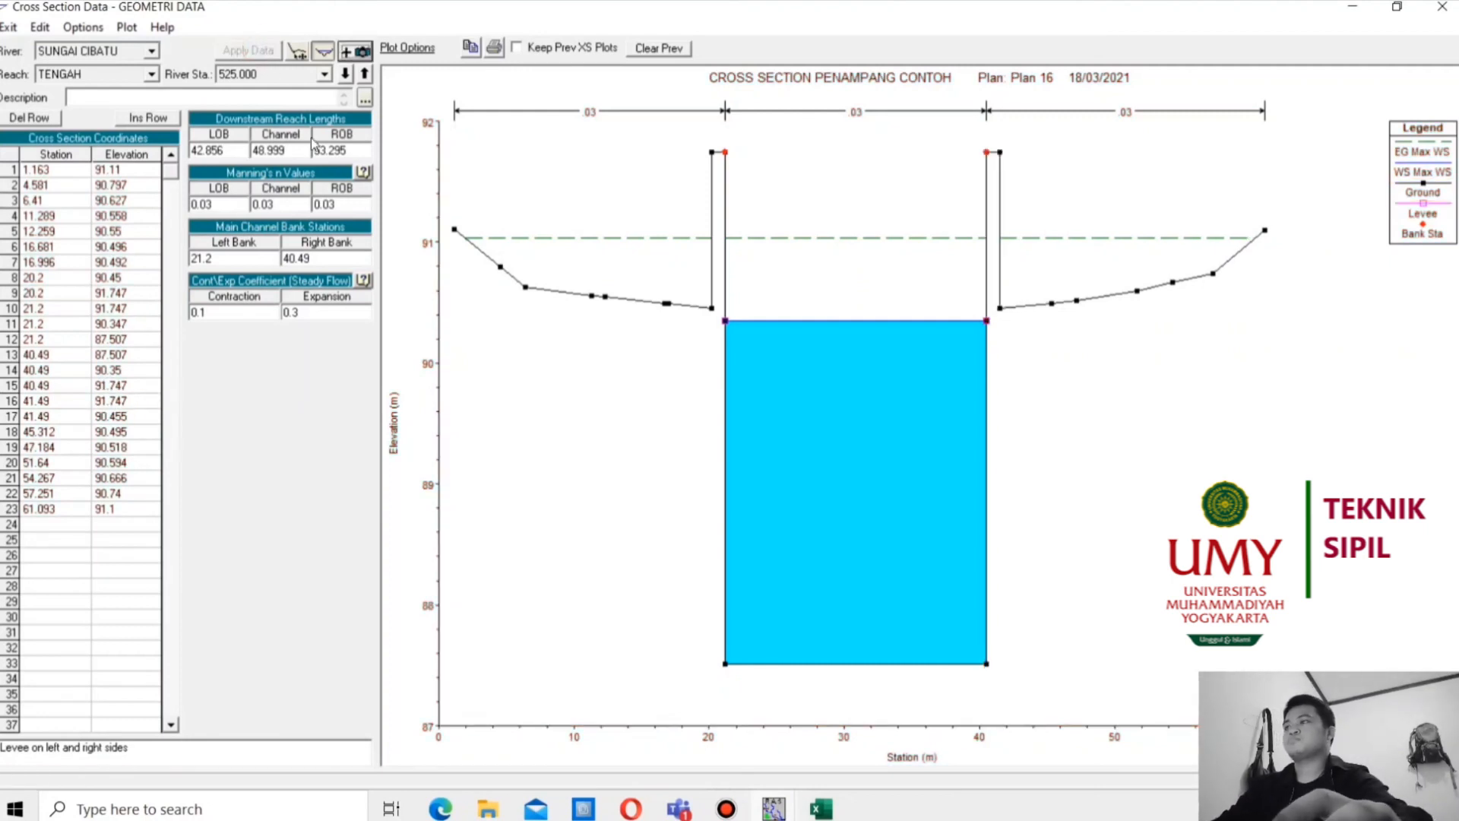
Reset the left and right levees of station 525.000 to their default station and elevation points
{"action": "left_click", "coordinate": [83, 28]}
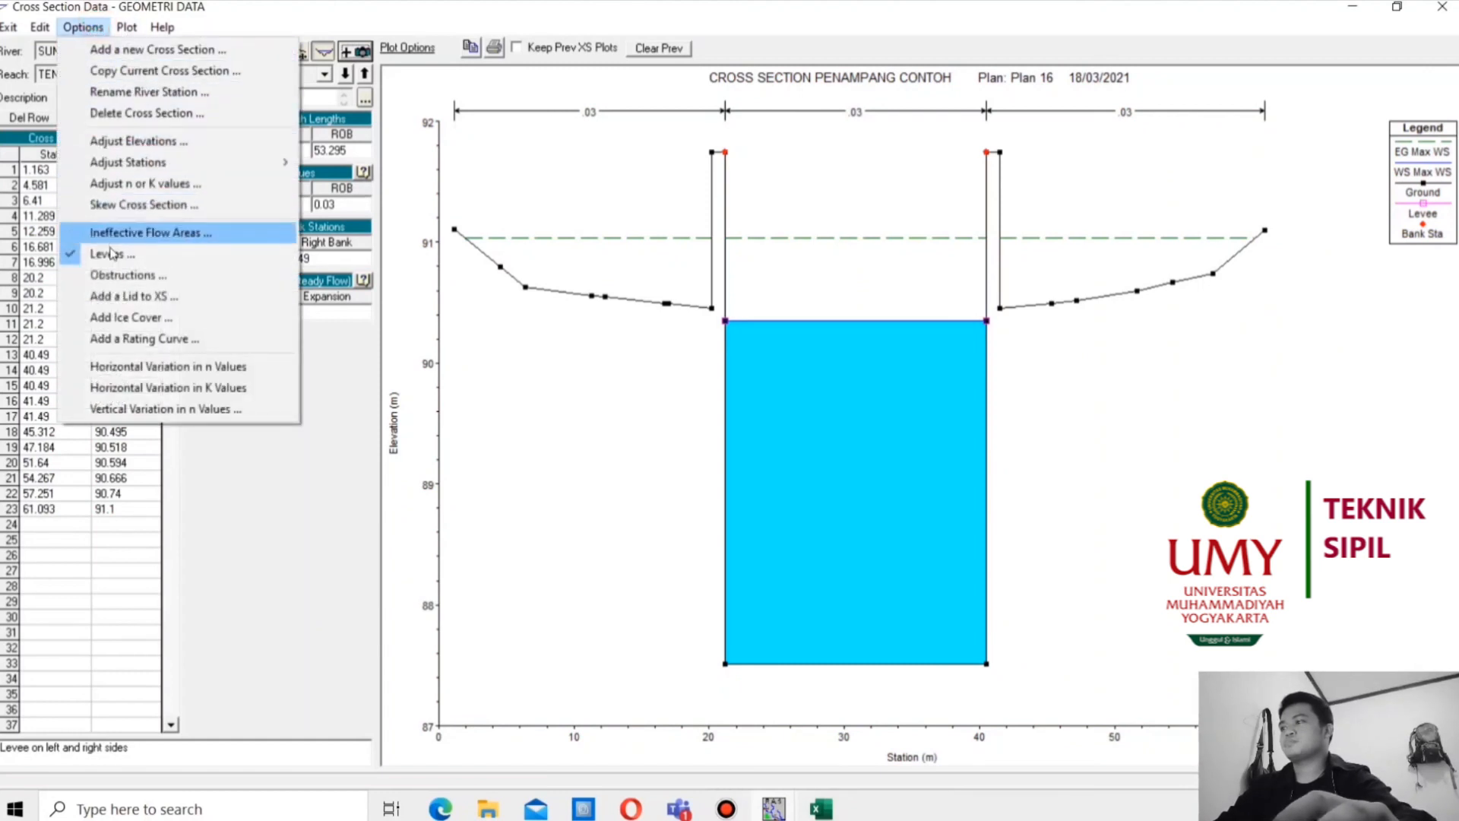
{"action": "left_click", "coordinate": [106, 254]}
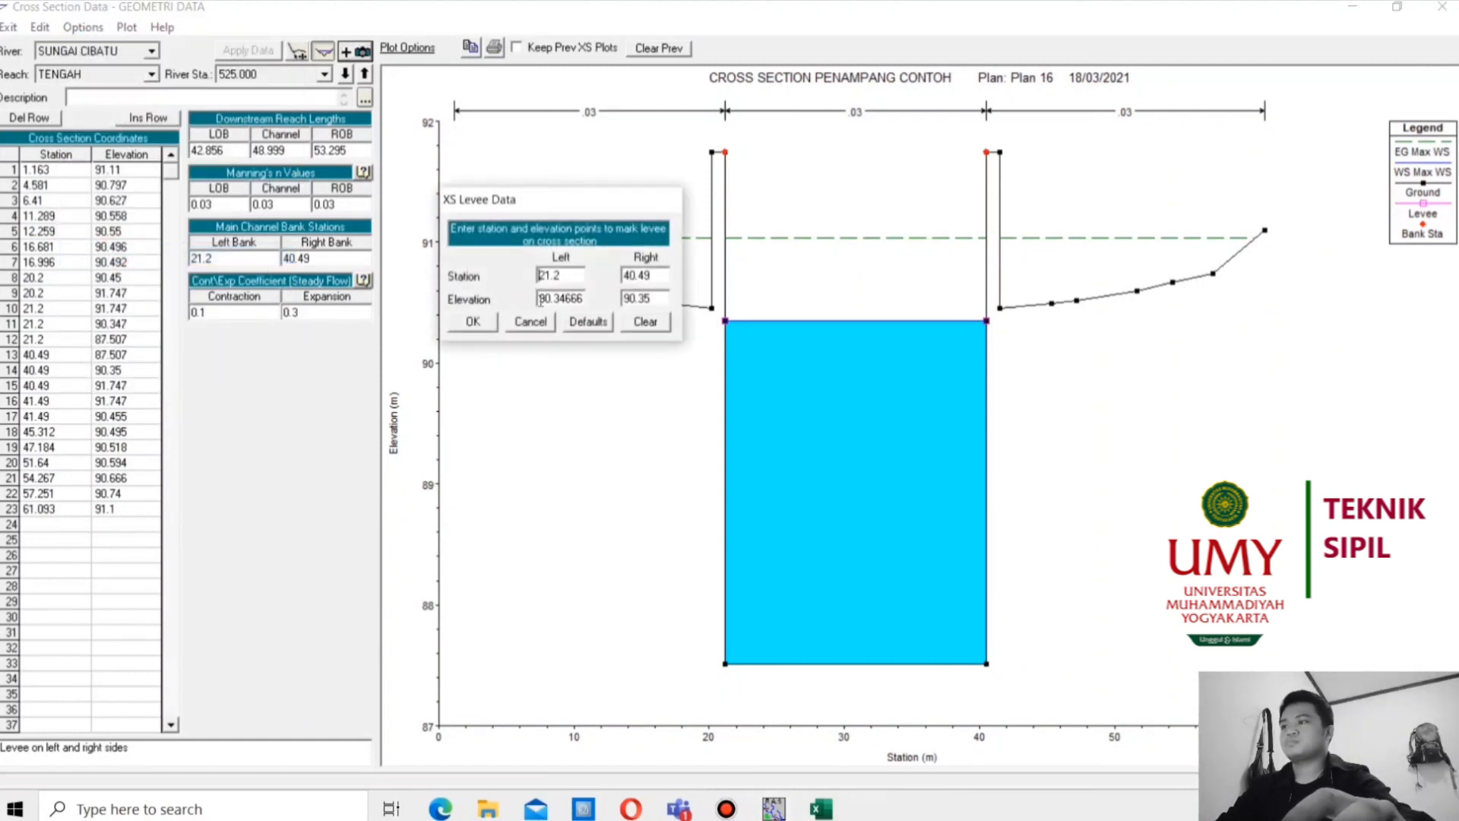
{"action": "left_click", "coordinate": [588, 322]}
{"action": "left_click", "coordinate": [473, 322]}
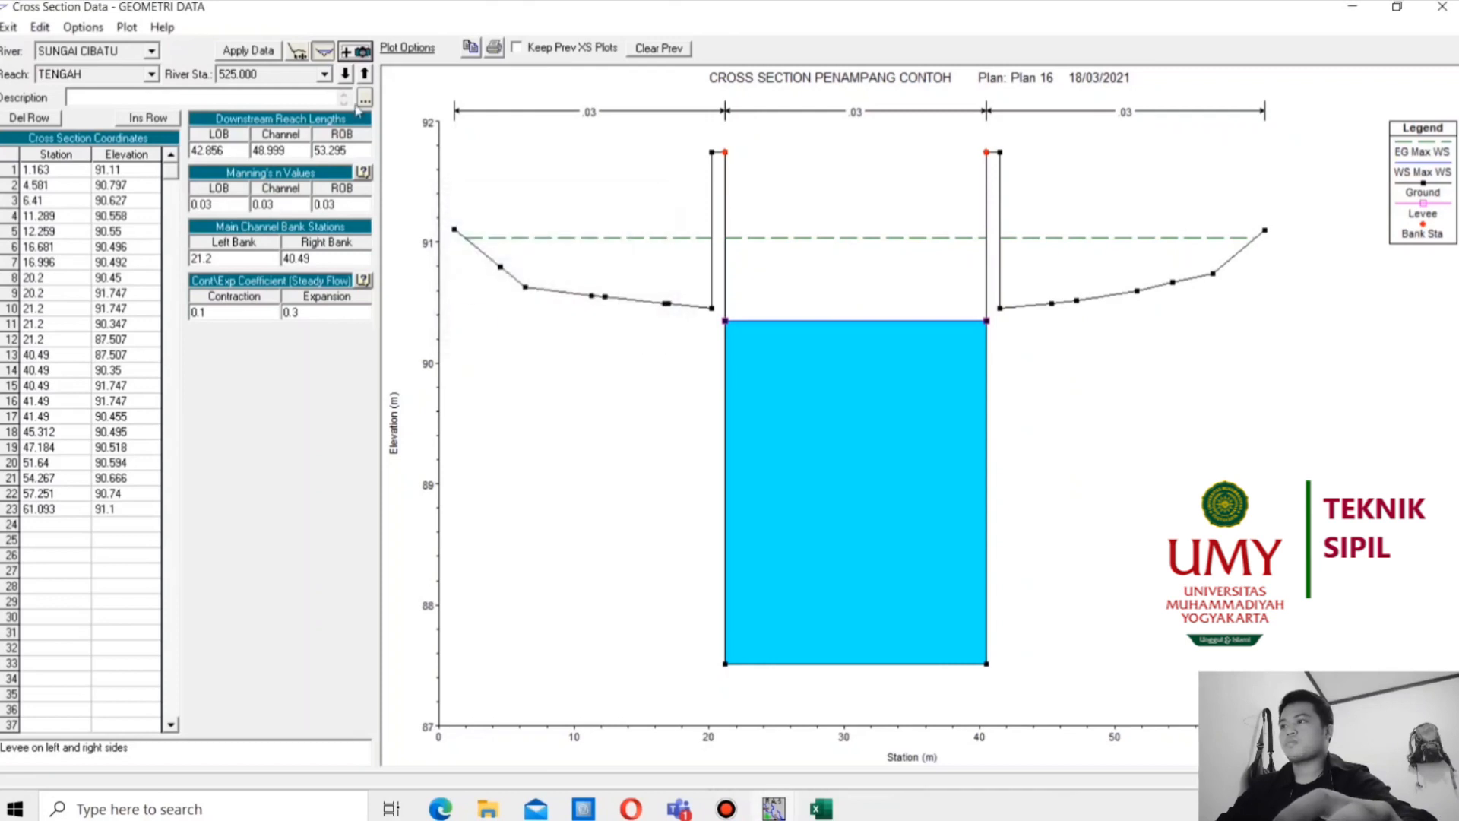
Review the cross section at station 525.000 and step through the other river stations to compare their shapes
{"action": "left_click", "coordinate": [366, 73]}
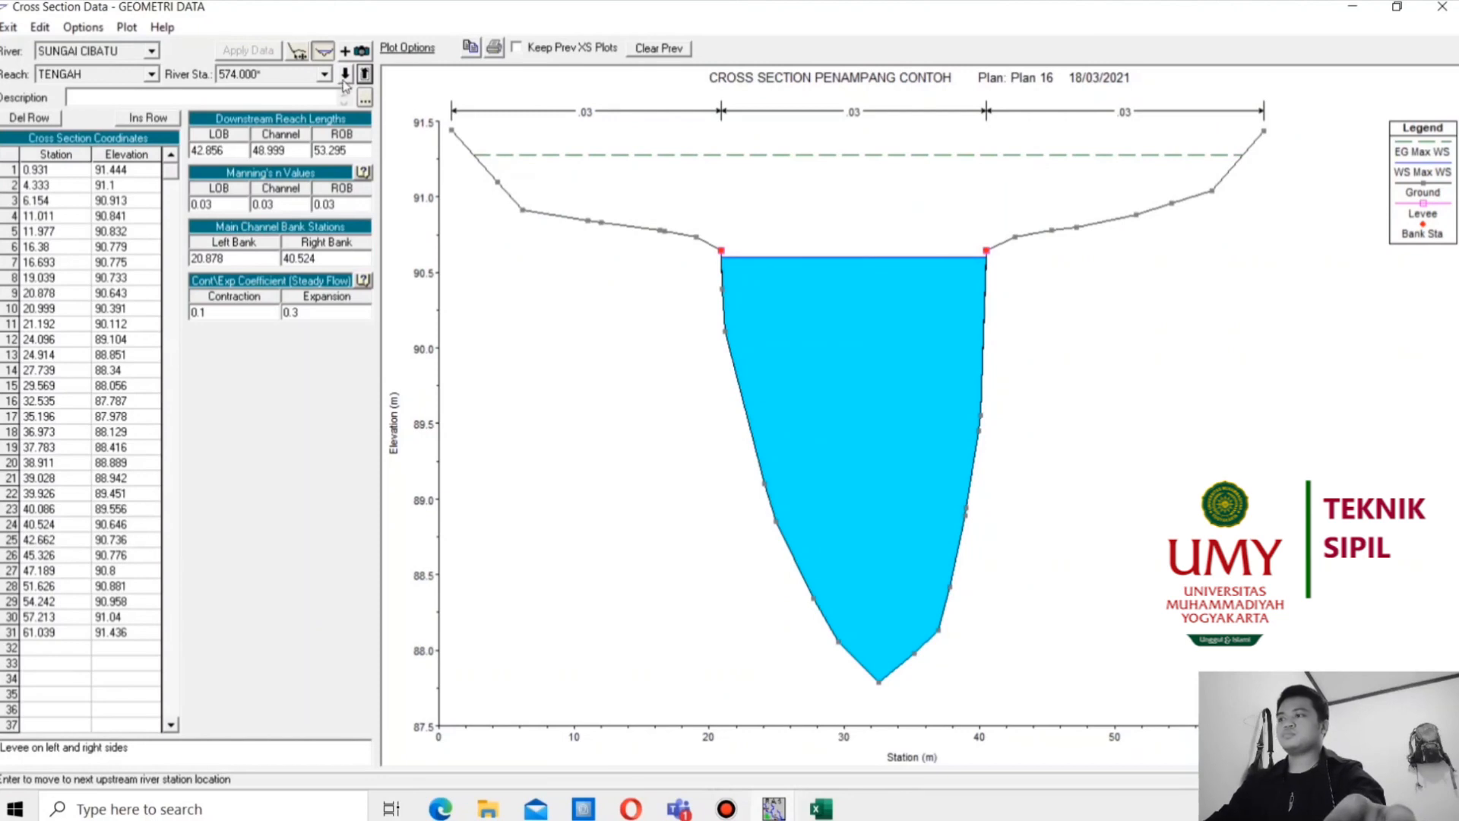
{"action": "left_click", "coordinate": [345, 76]}
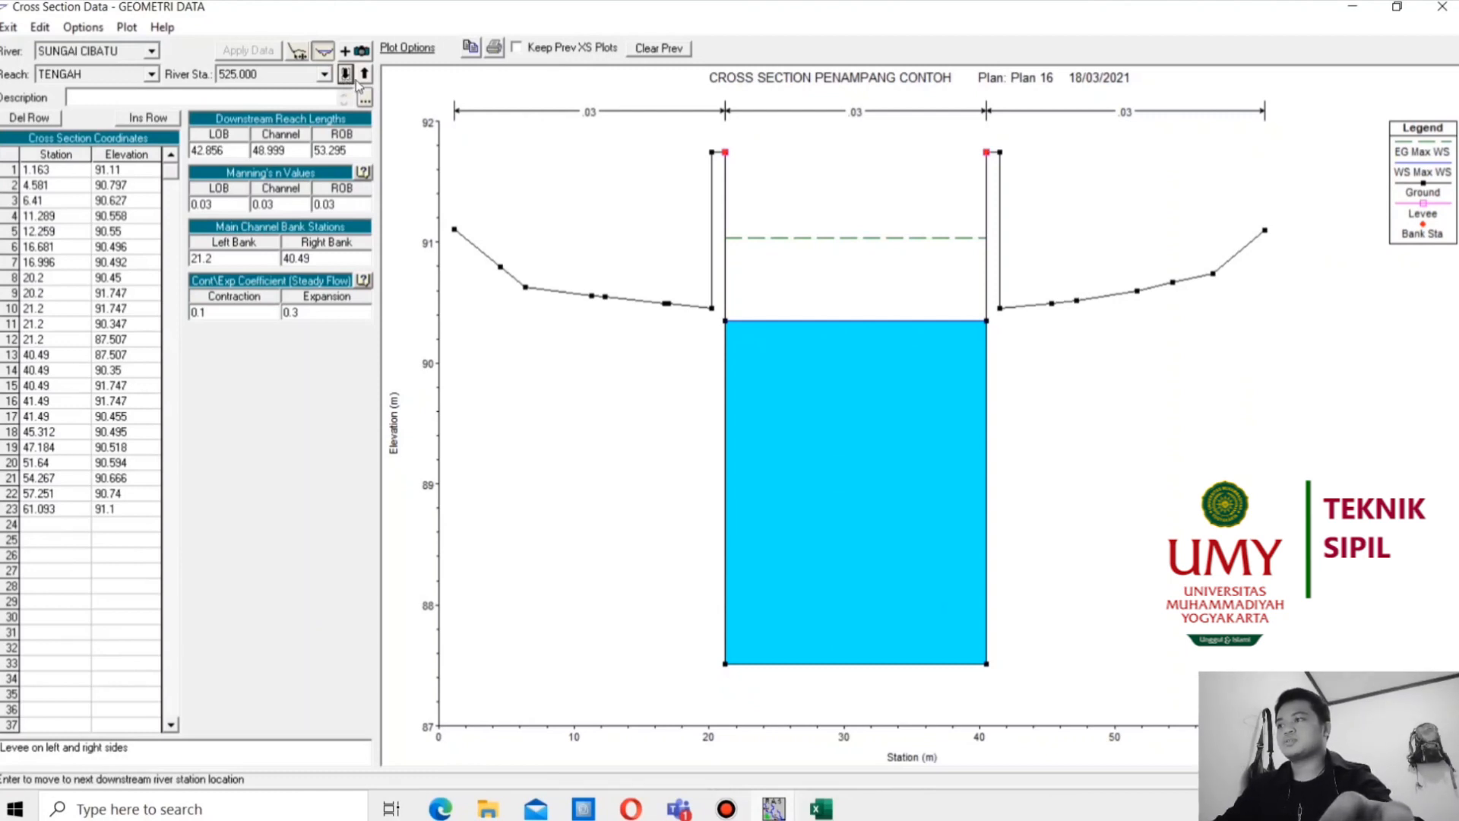
{"action": "left_click", "coordinate": [365, 73]}
{"action": "left_click", "coordinate": [365, 73]}
{"action": "left_click", "coordinate": [365, 74]}
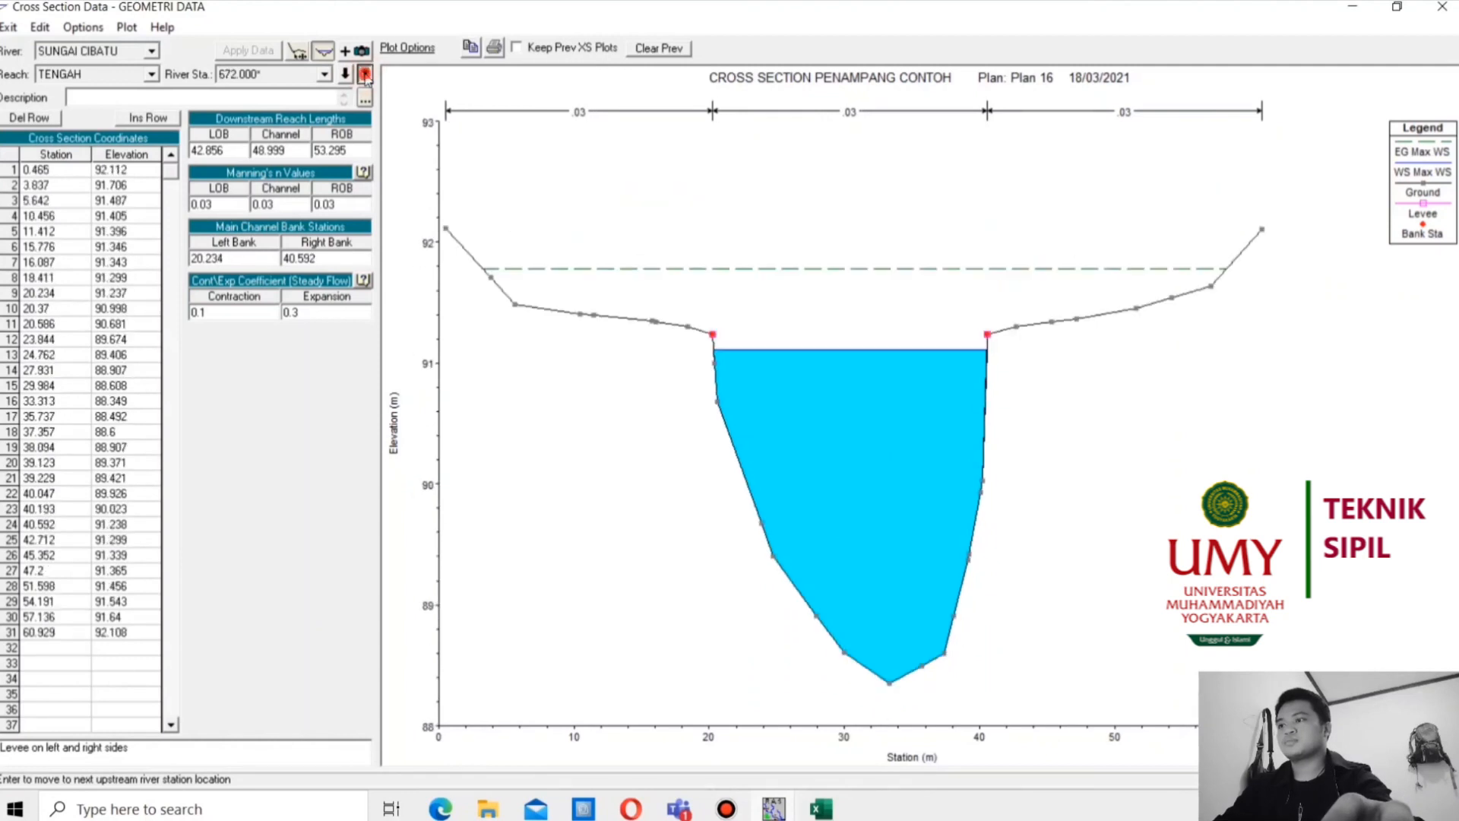
{"action": "left_click", "coordinate": [364, 74]}
{"action": "left_click", "coordinate": [365, 74]}
{"action": "left_click", "coordinate": [365, 74]}
{"action": "left_click", "coordinate": [365, 73]}
{"action": "left_click", "coordinate": [365, 74]}
{"action": "left_click", "coordinate": [365, 74]}
{"action": "left_click", "coordinate": [365, 74]}
{"action": "left_click", "coordinate": [365, 74]}
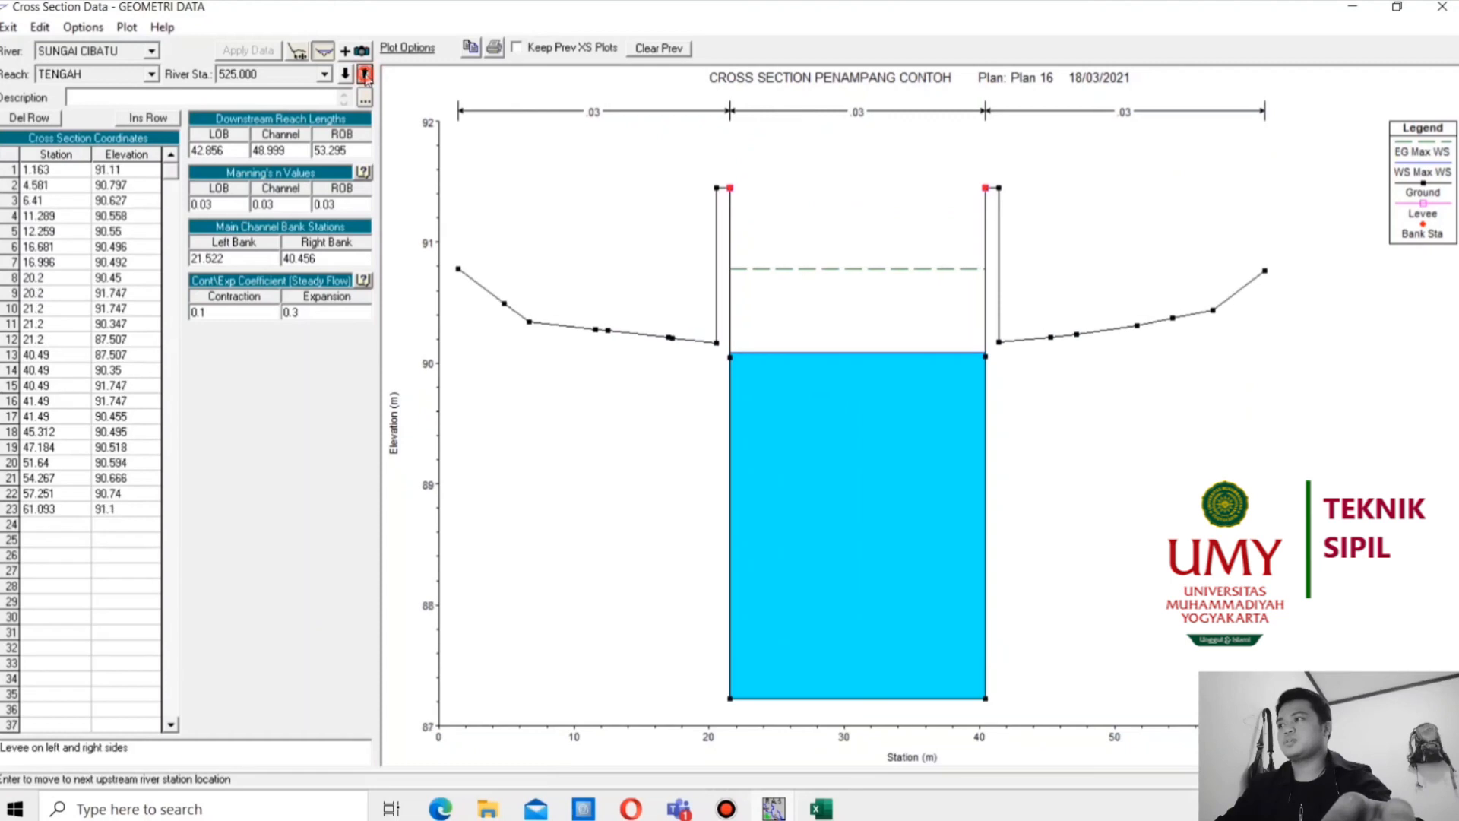
{"action": "left_click", "coordinate": [365, 74]}
{"action": "left_click", "coordinate": [364, 74]}
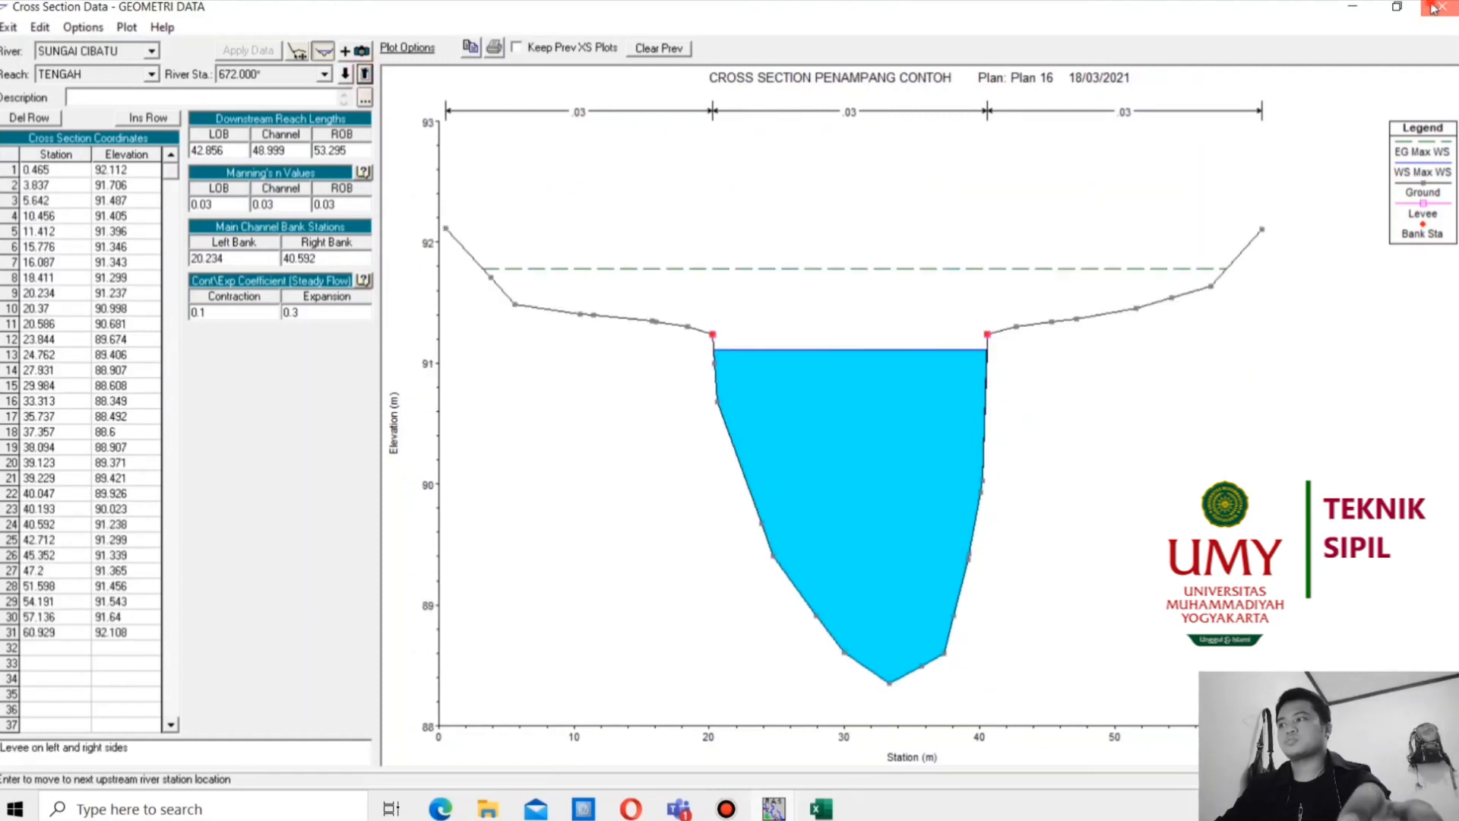
Close the cross section editor, save the geometry data and close the geometric data editor
{"action": "left_click", "coordinate": [1442, 7]}
{"action": "left_click", "coordinate": [9, 26]}
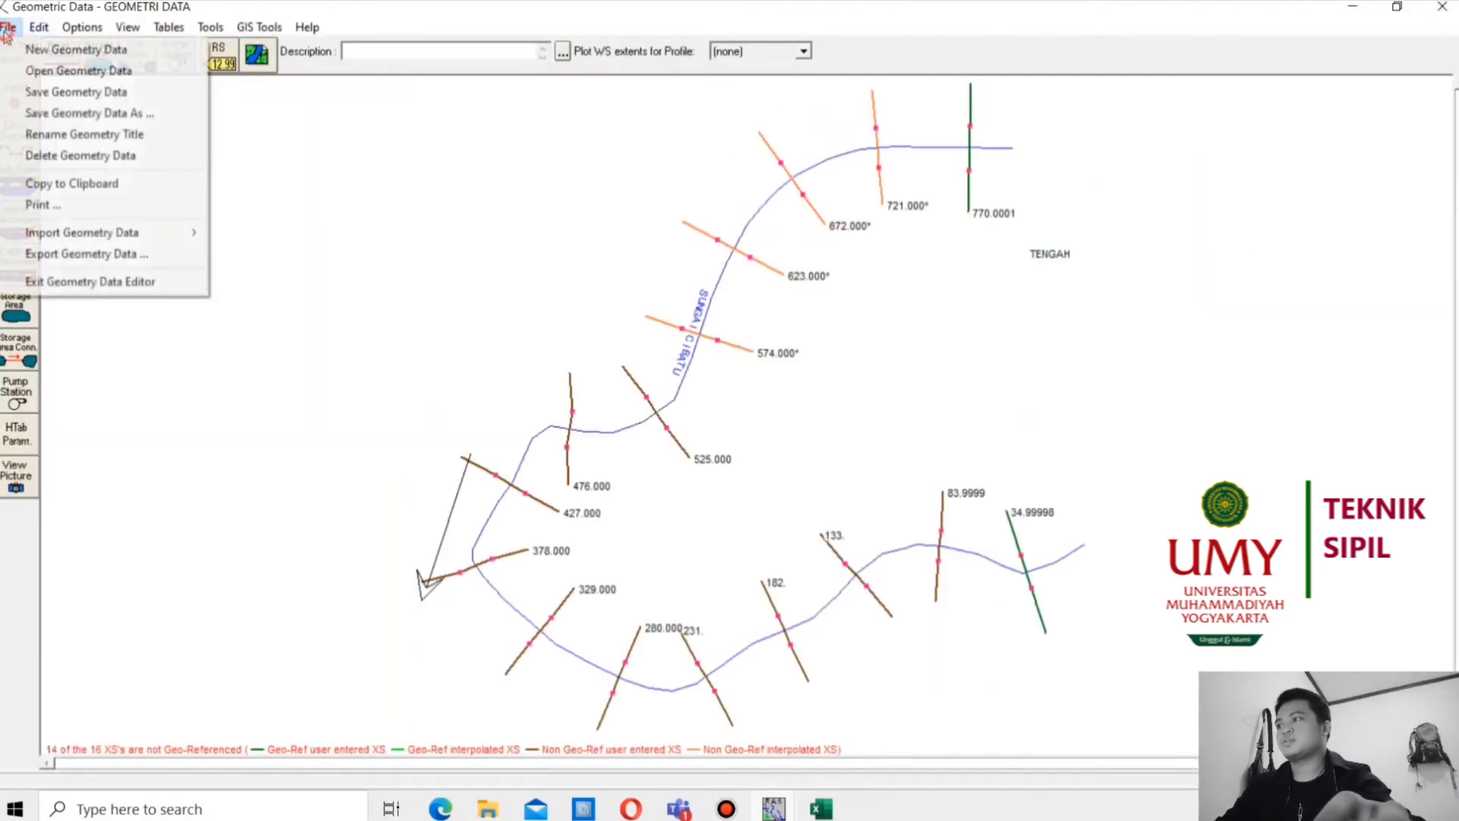
{"action": "left_click", "coordinate": [57, 89]}
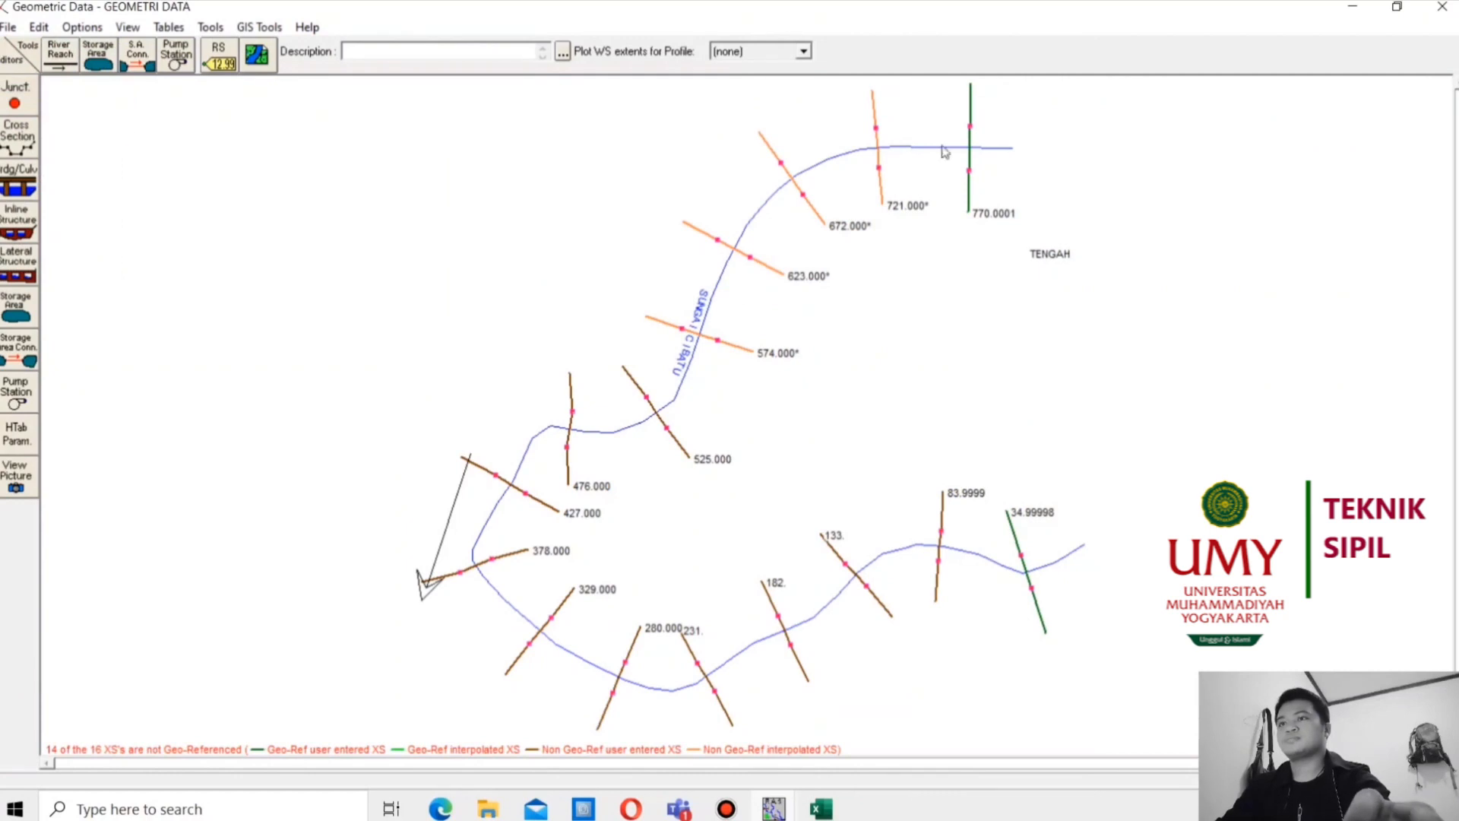
{"action": "left_click", "coordinate": [1442, 7]}
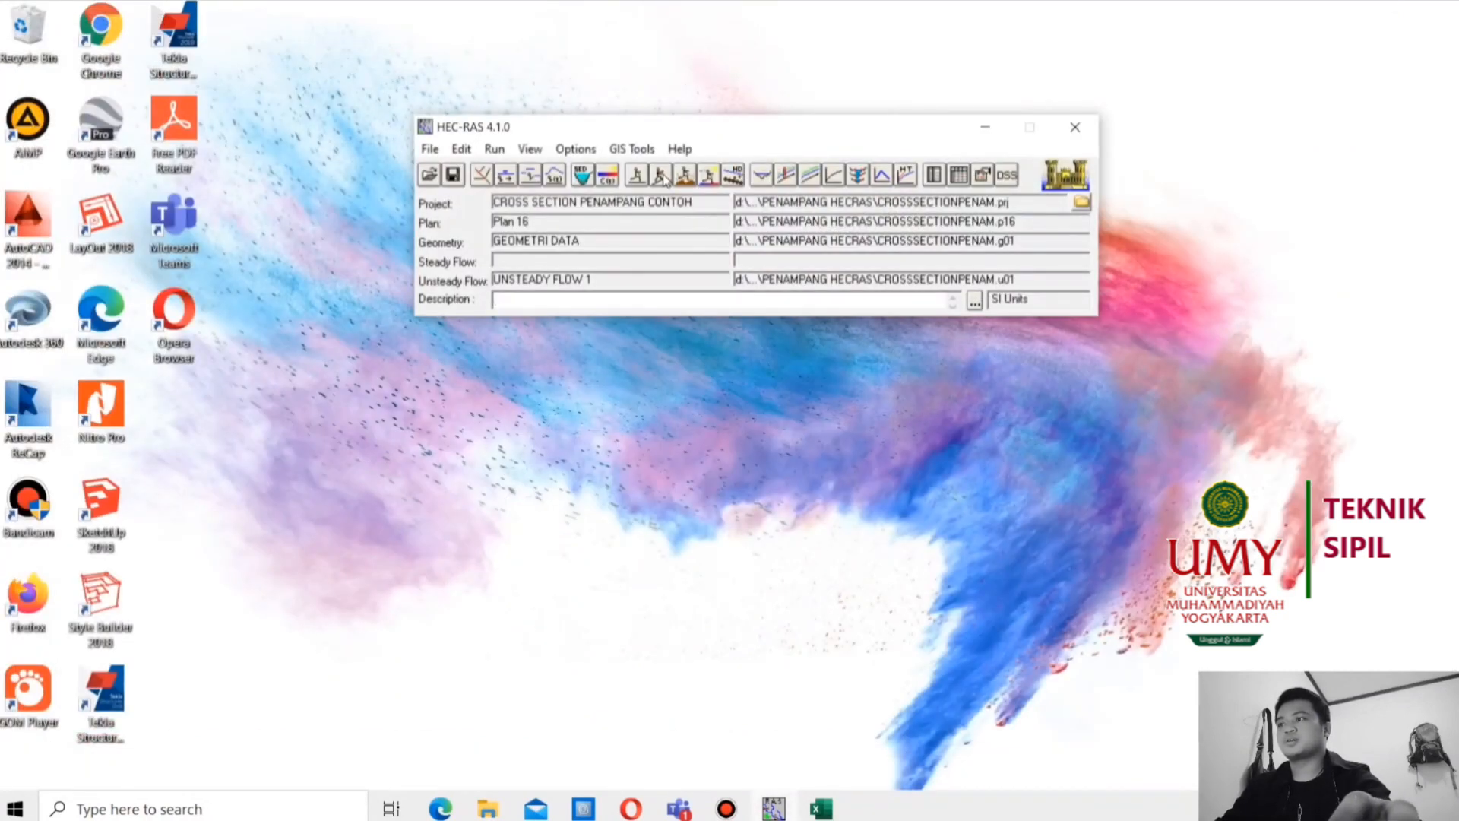
Run the unsteady flow computation for Plan 16 and close the analysis windows
{"action": "left_click", "coordinate": [661, 175]}
{"action": "left_click", "coordinate": [724, 614]}
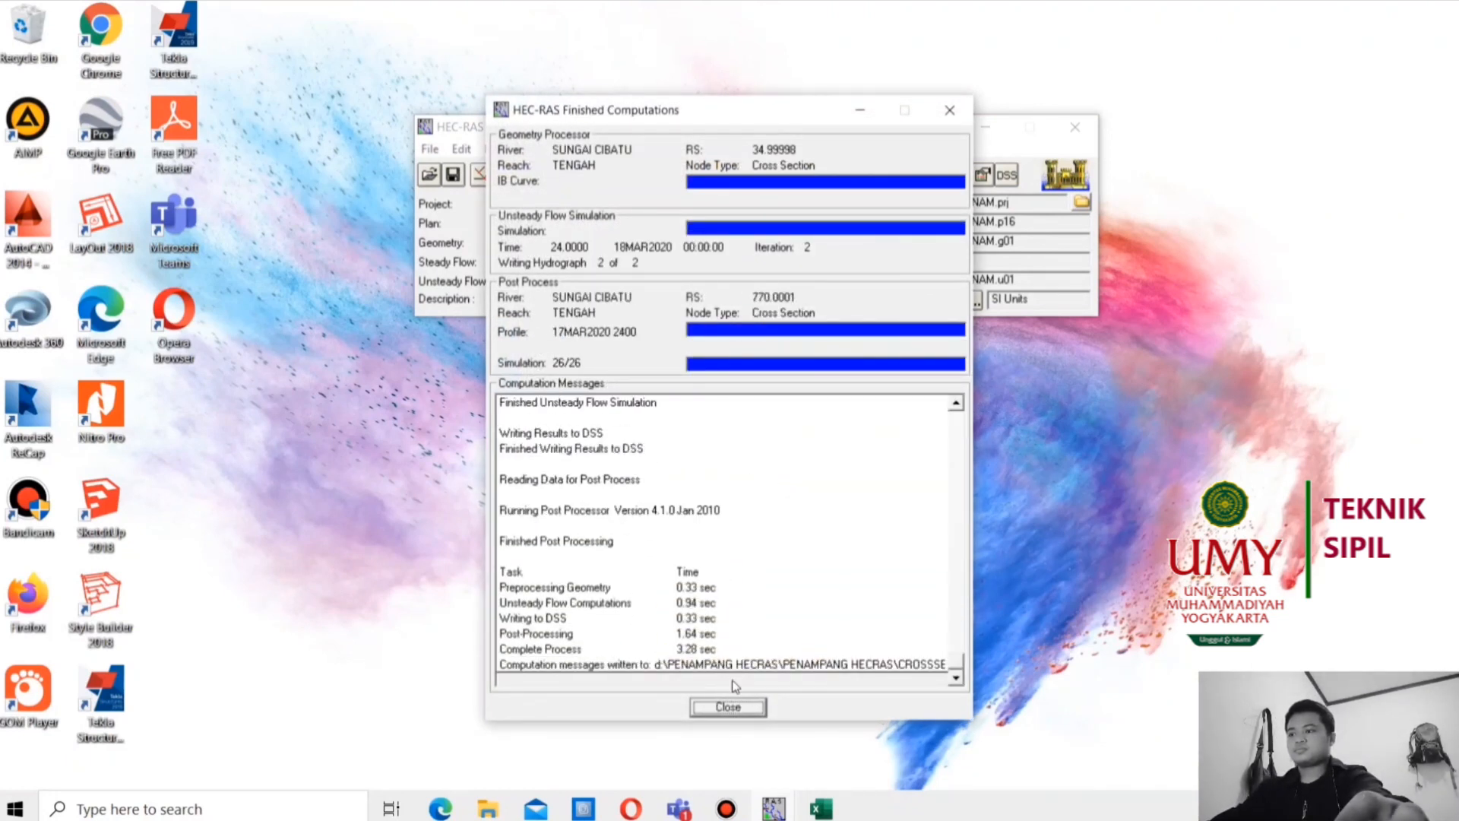
{"action": "left_click", "coordinate": [731, 707]}
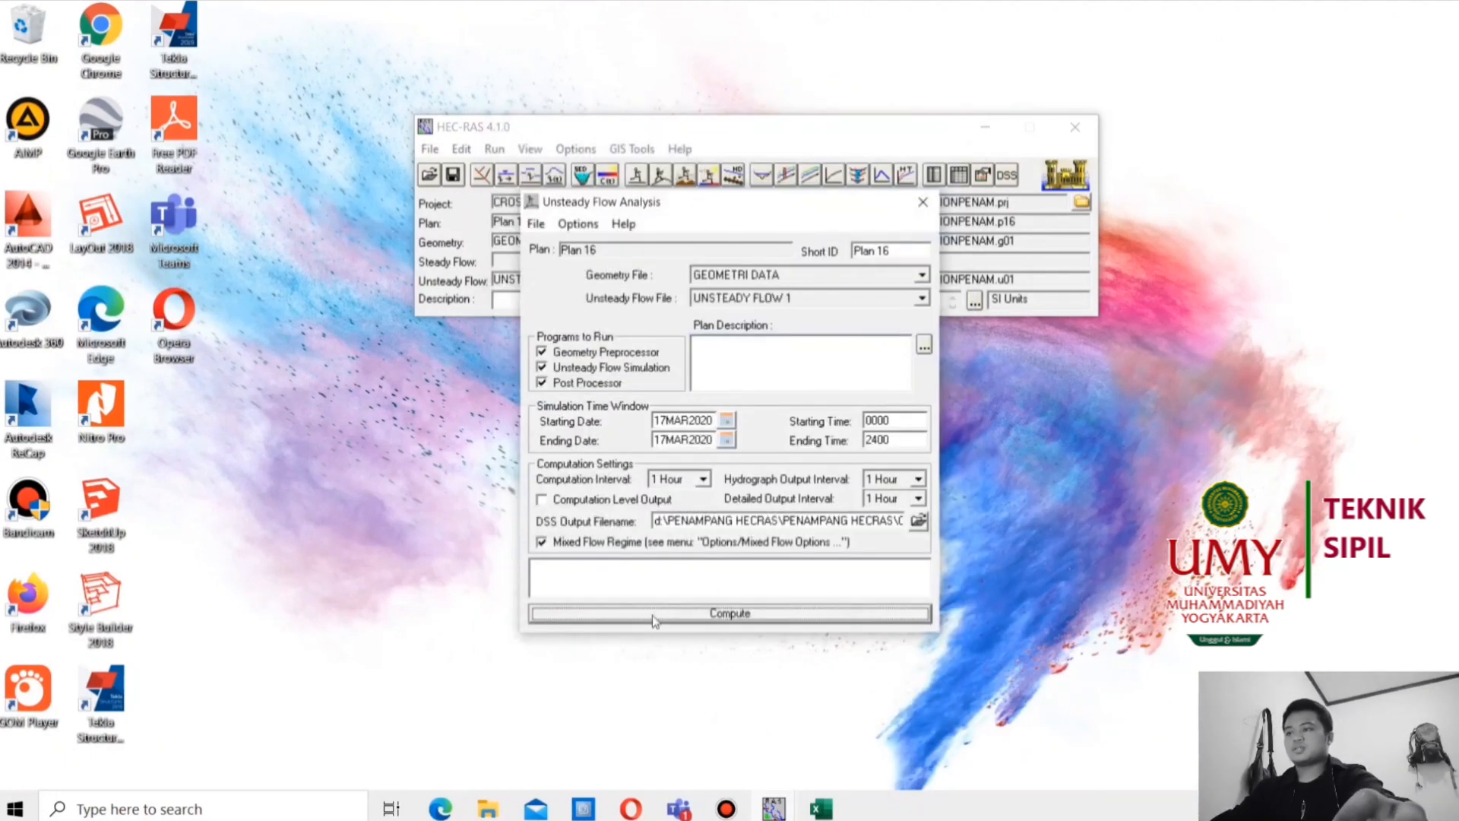
{"action": "left_click", "coordinate": [923, 202]}
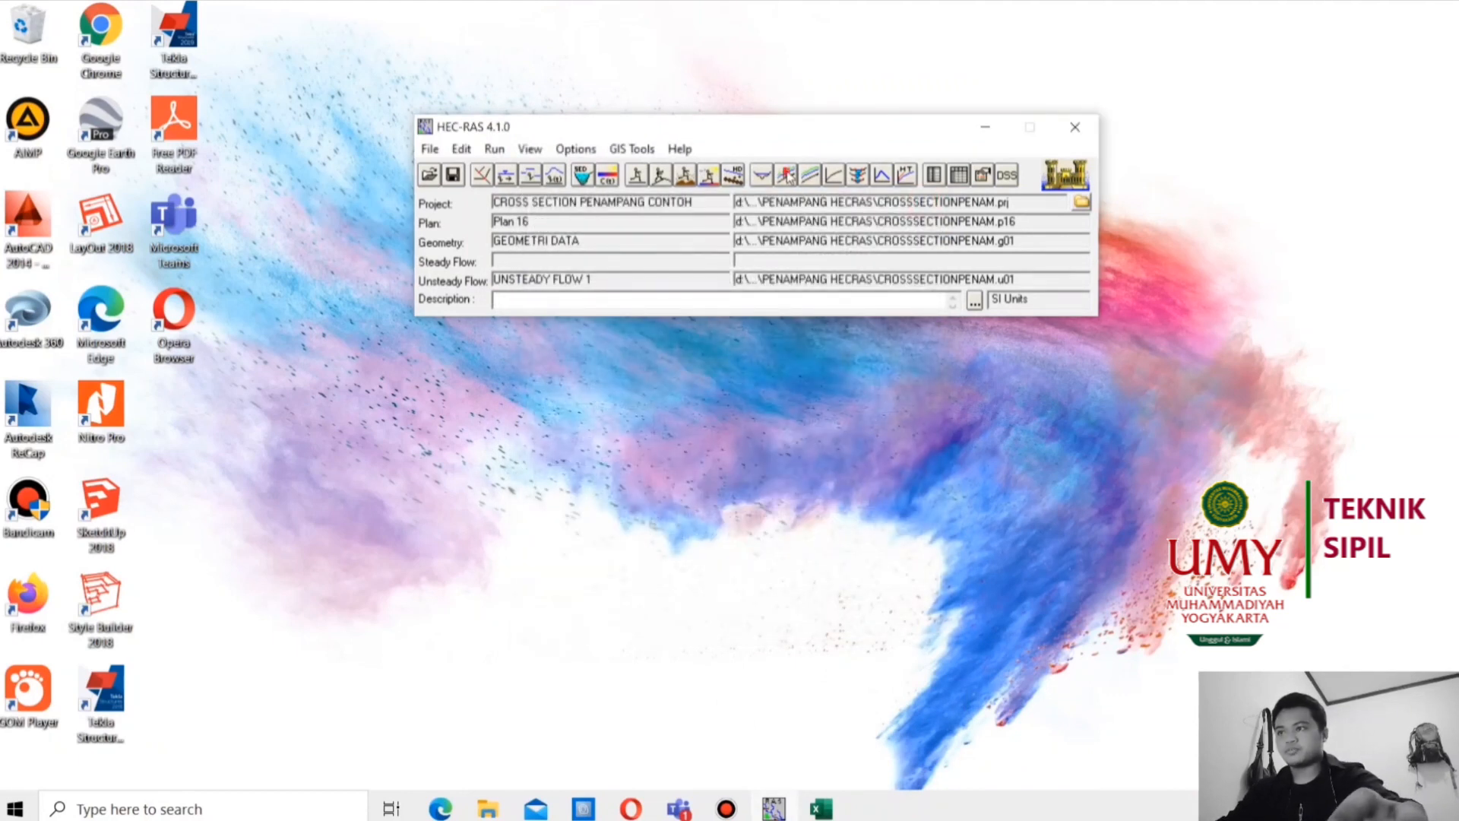
Examine the longitudinal profile plot for the water surface relative to the left and right levees
{"action": "left_click", "coordinate": [788, 176]}
{"action": "left_click", "coordinate": [1391, 10]}
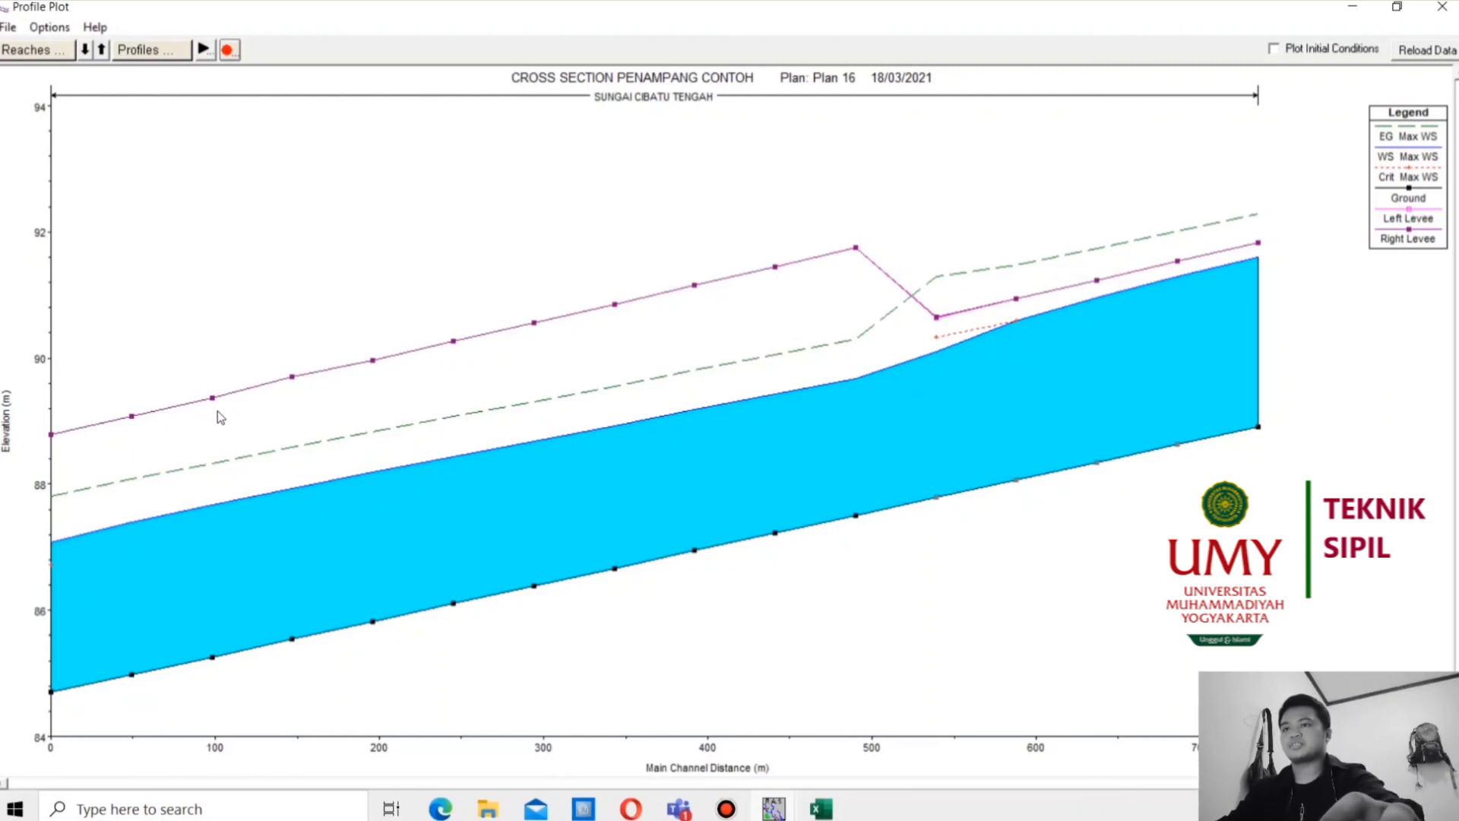
{"action": "left_click", "coordinate": [1442, 7]}
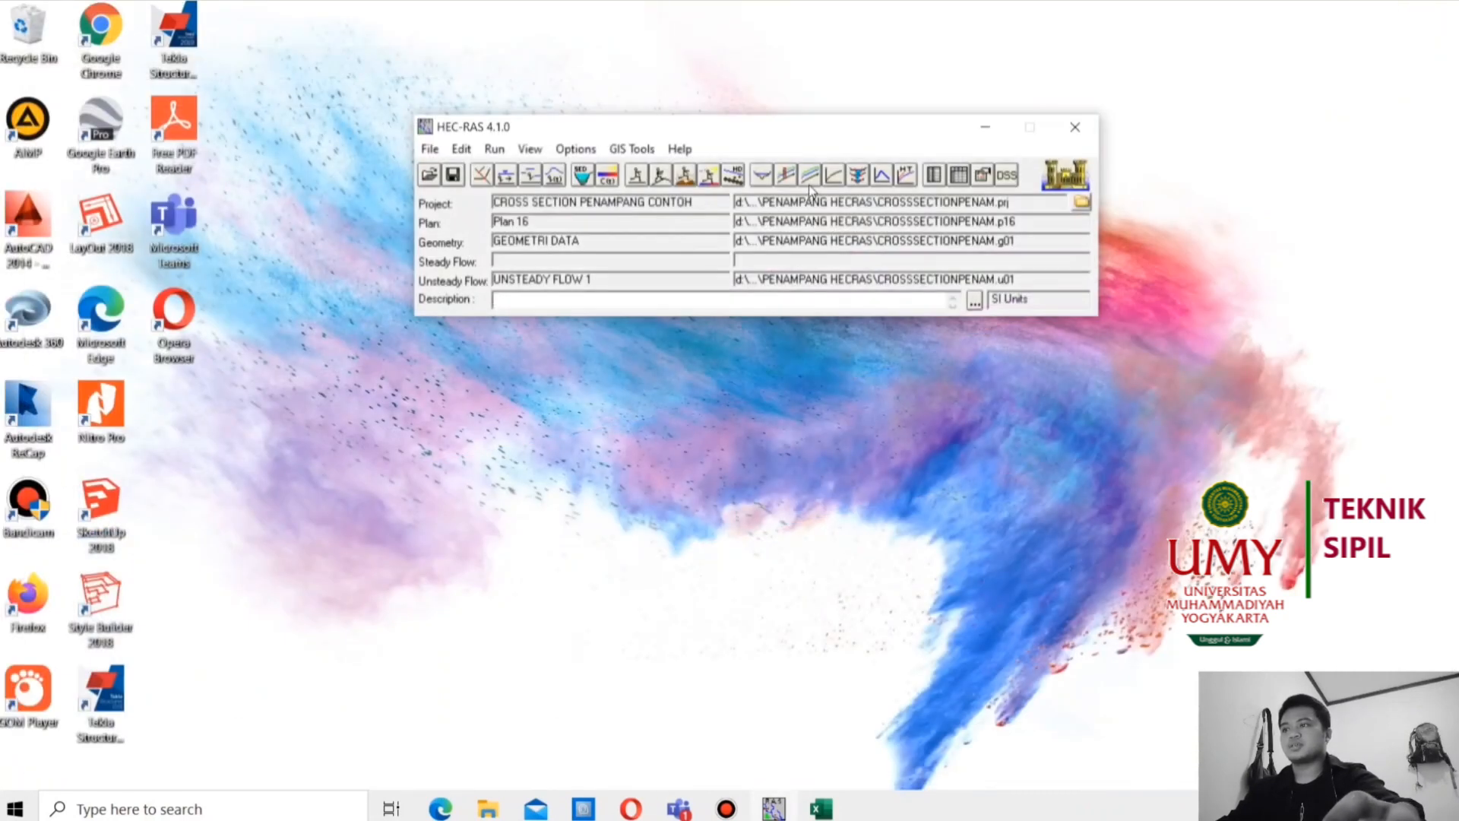
Play the water surface animation in the cross section plot at station 672.000 and close the plot
{"action": "left_click", "coordinate": [763, 176]}
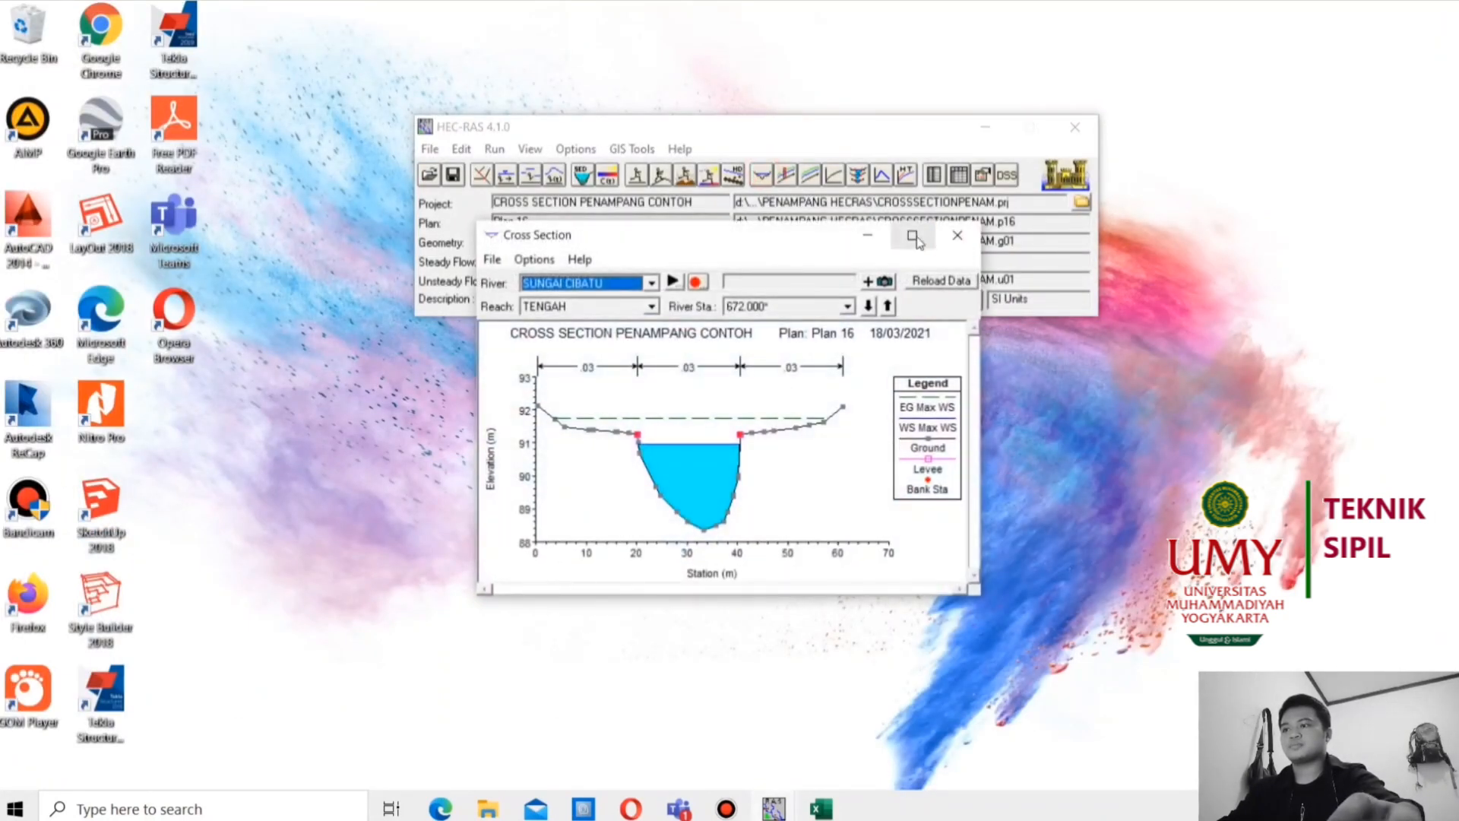
{"action": "left_click", "coordinate": [916, 237]}
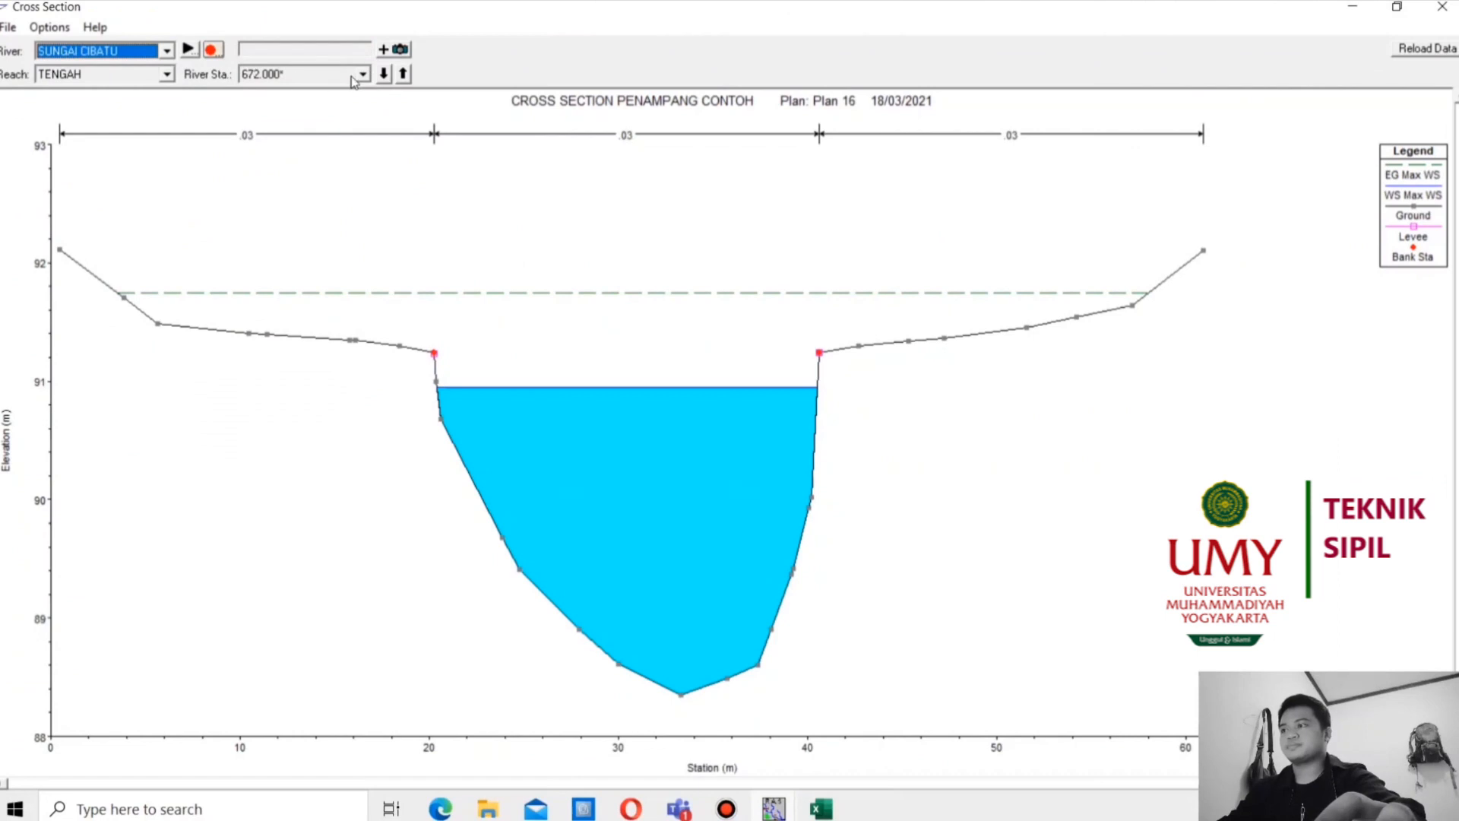
{"action": "left_click", "coordinate": [188, 50]}
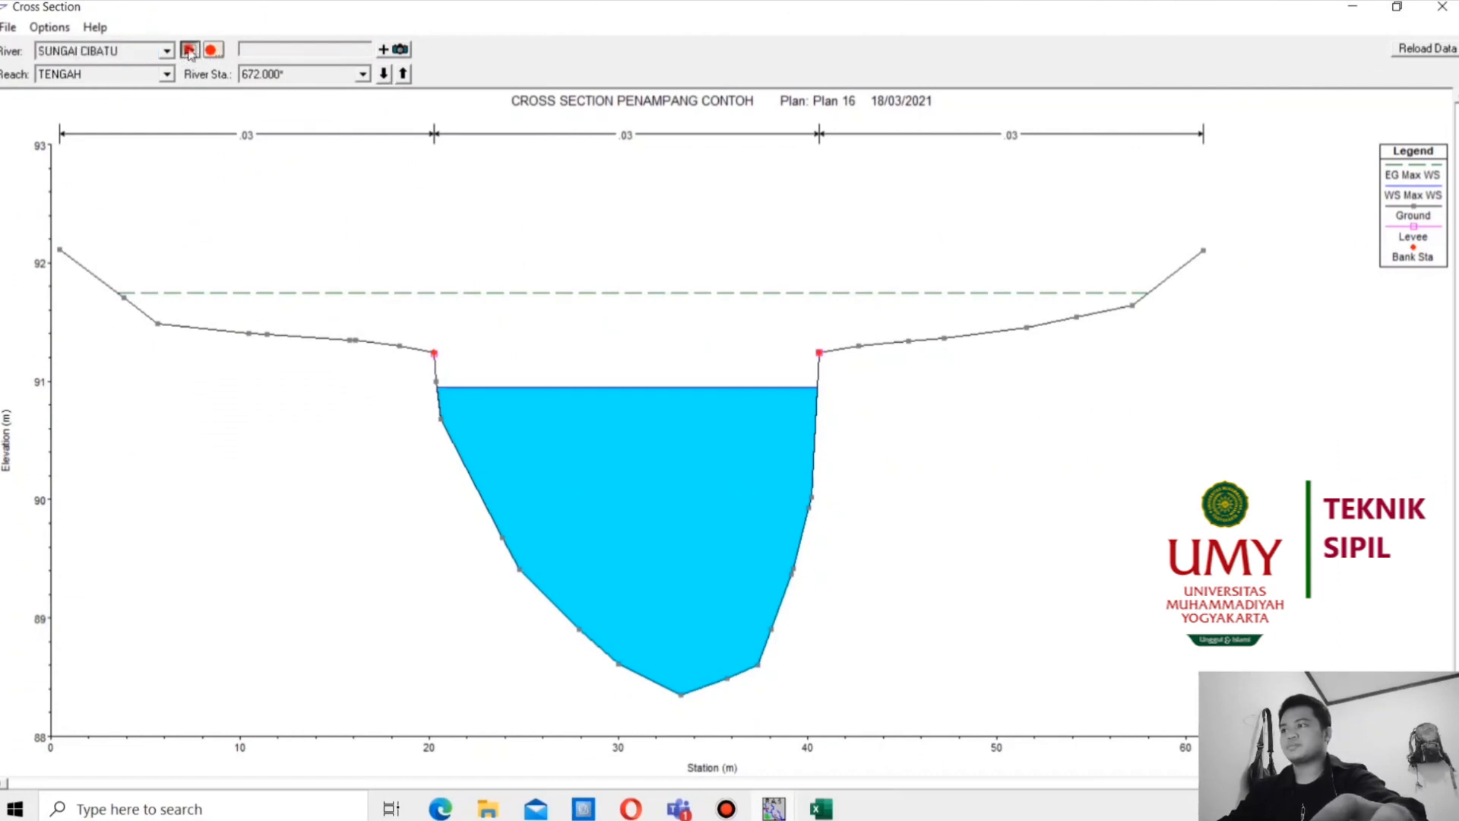
{"action": "left_click", "coordinate": [883, 422]}
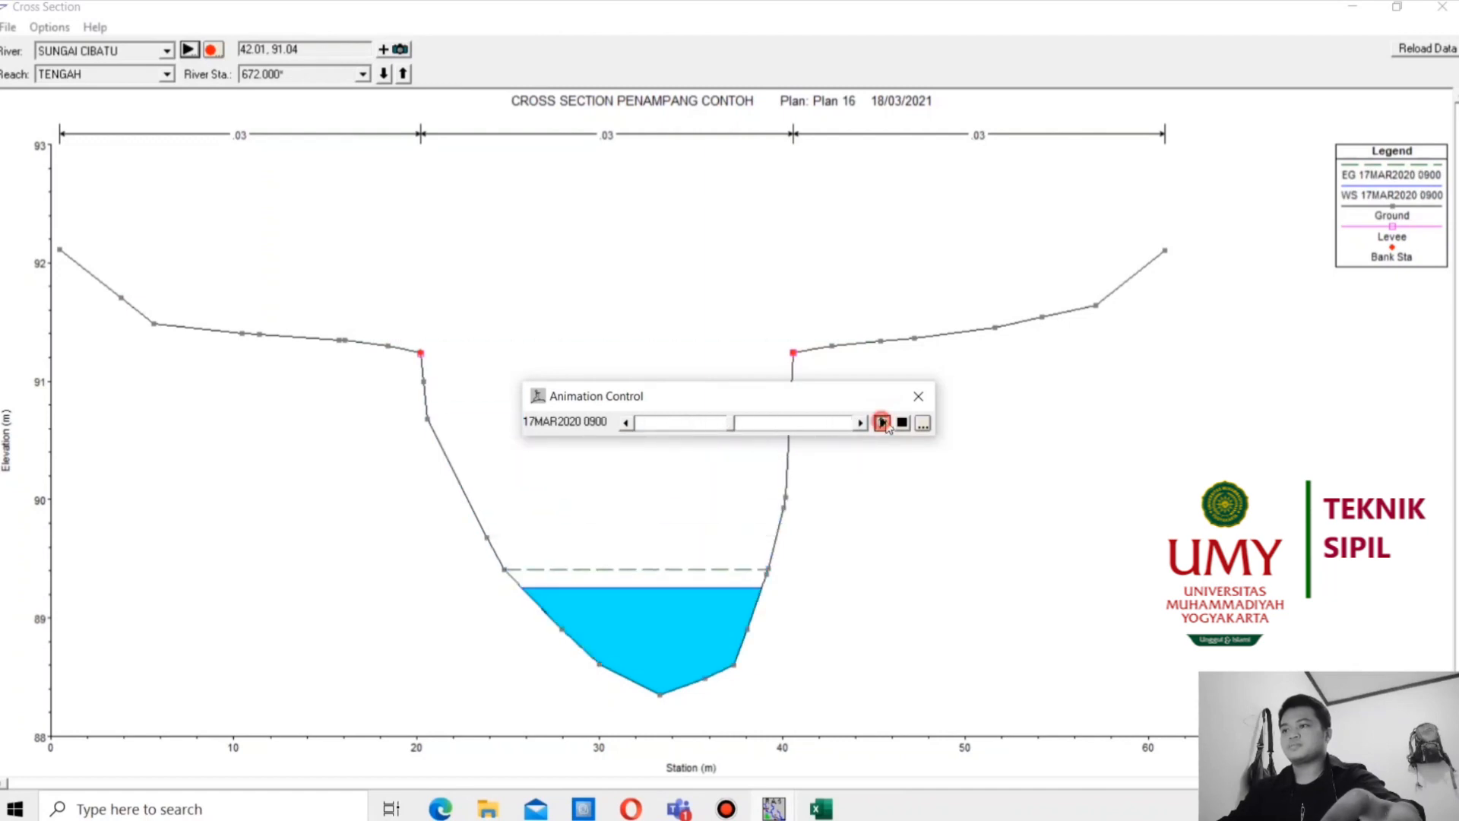
{"action": "left_click", "coordinate": [918, 396]}
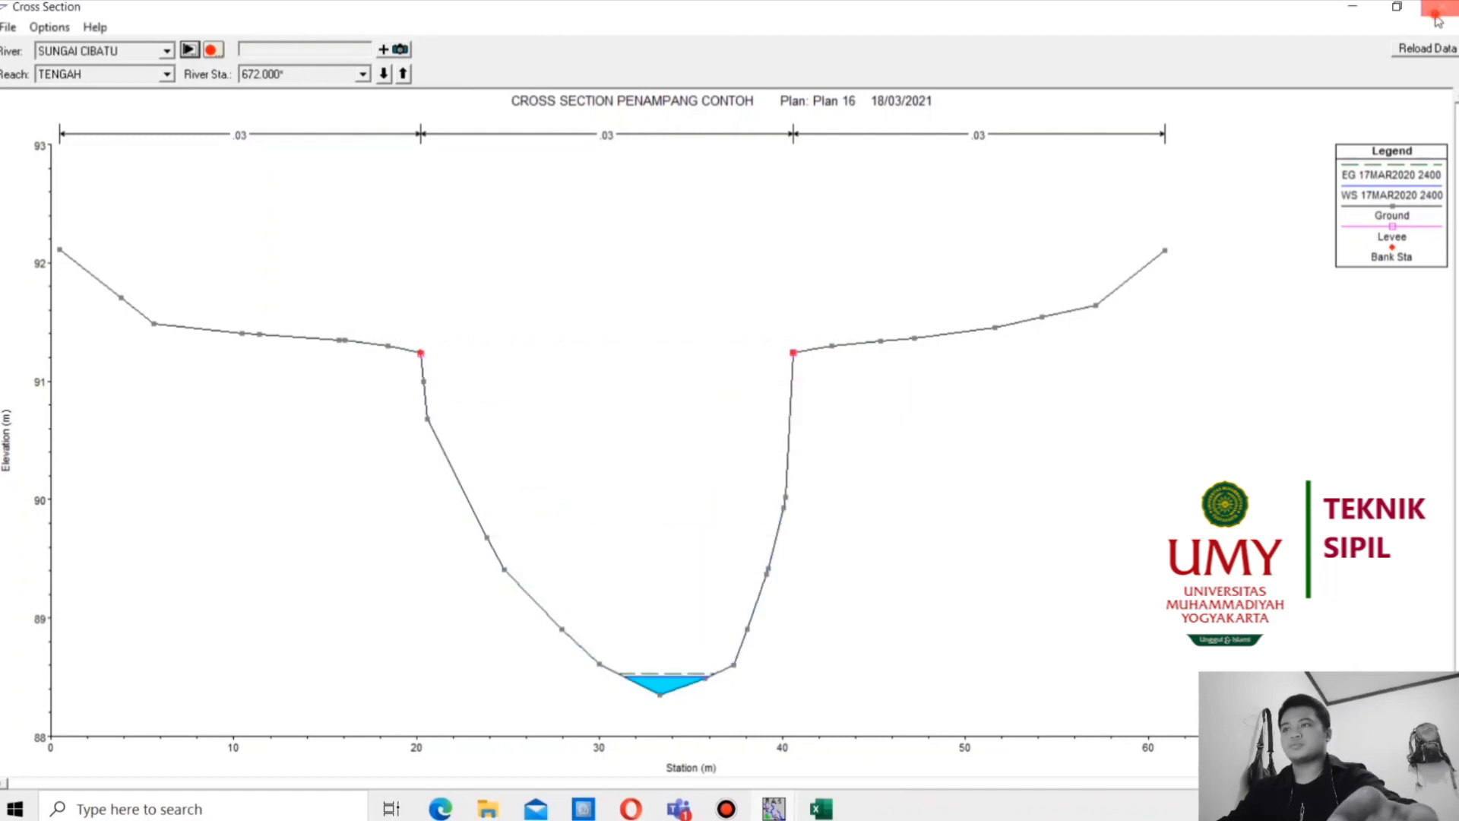
{"action": "left_click", "coordinate": [1437, 12]}
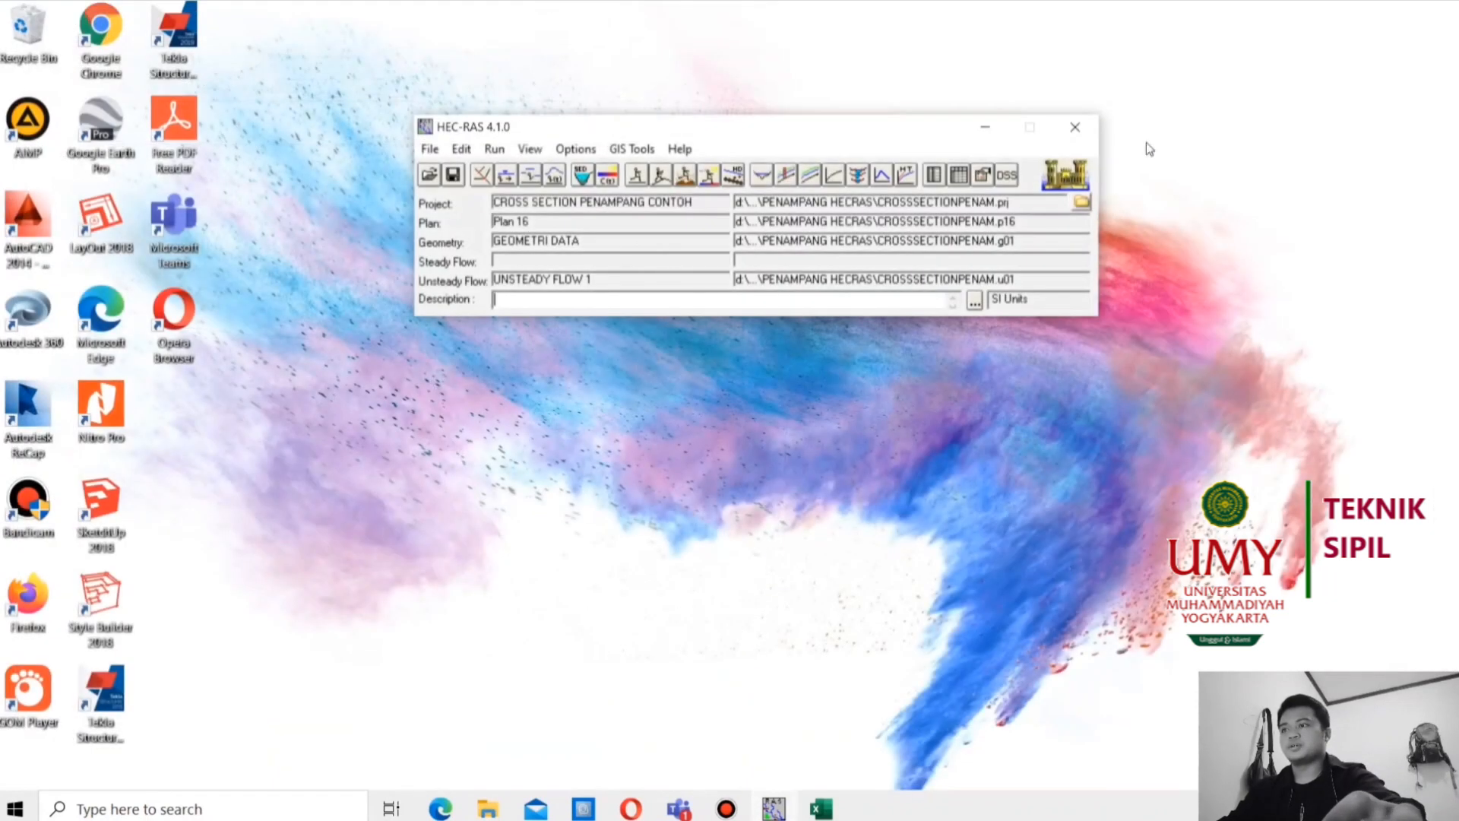
Animate the flow along the whole reach in the X-Y-Z perspective plot and close the plot
{"action": "left_click", "coordinate": [855, 176]}
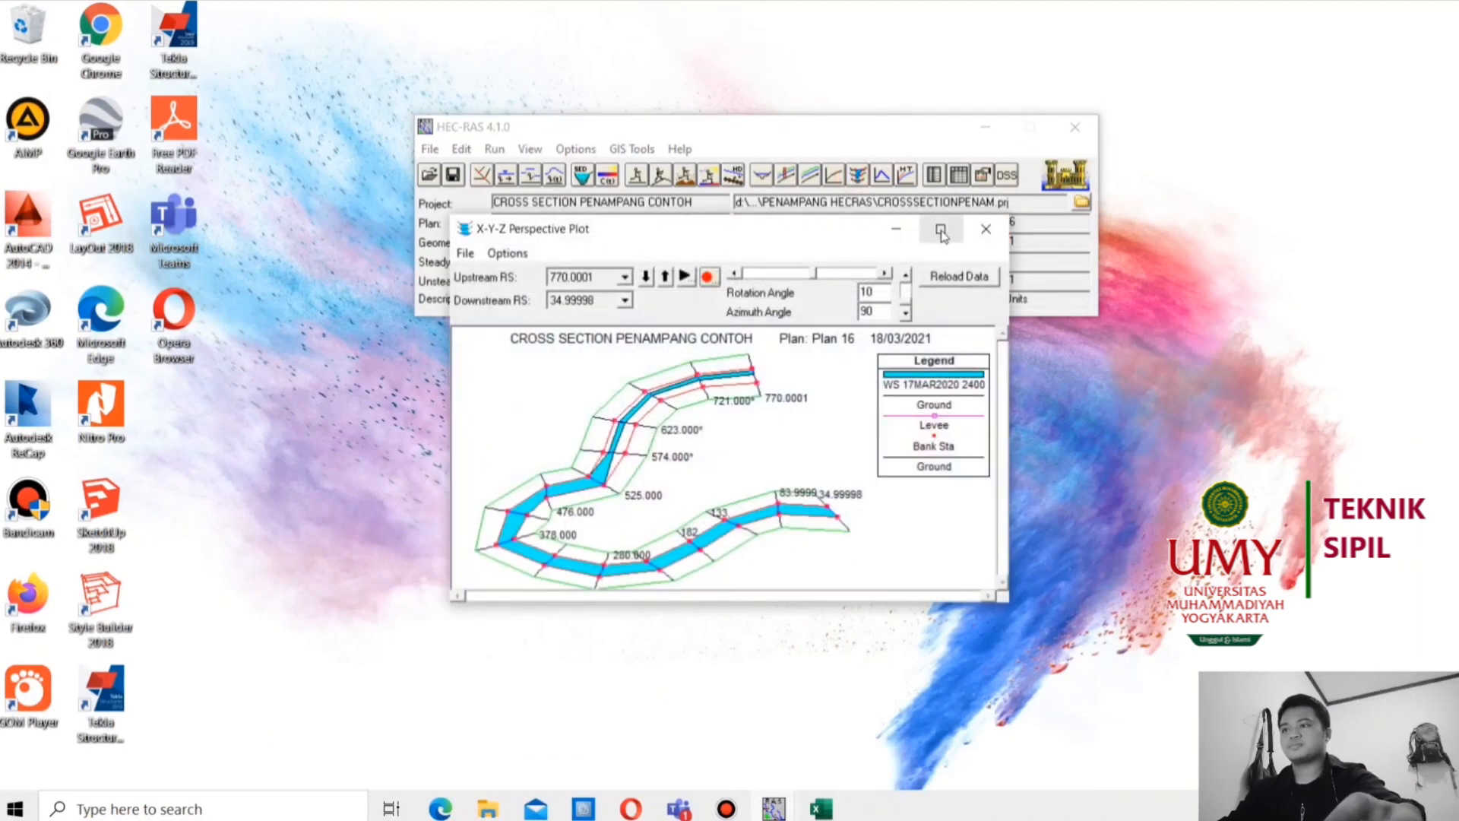
{"action": "left_click", "coordinate": [940, 229]}
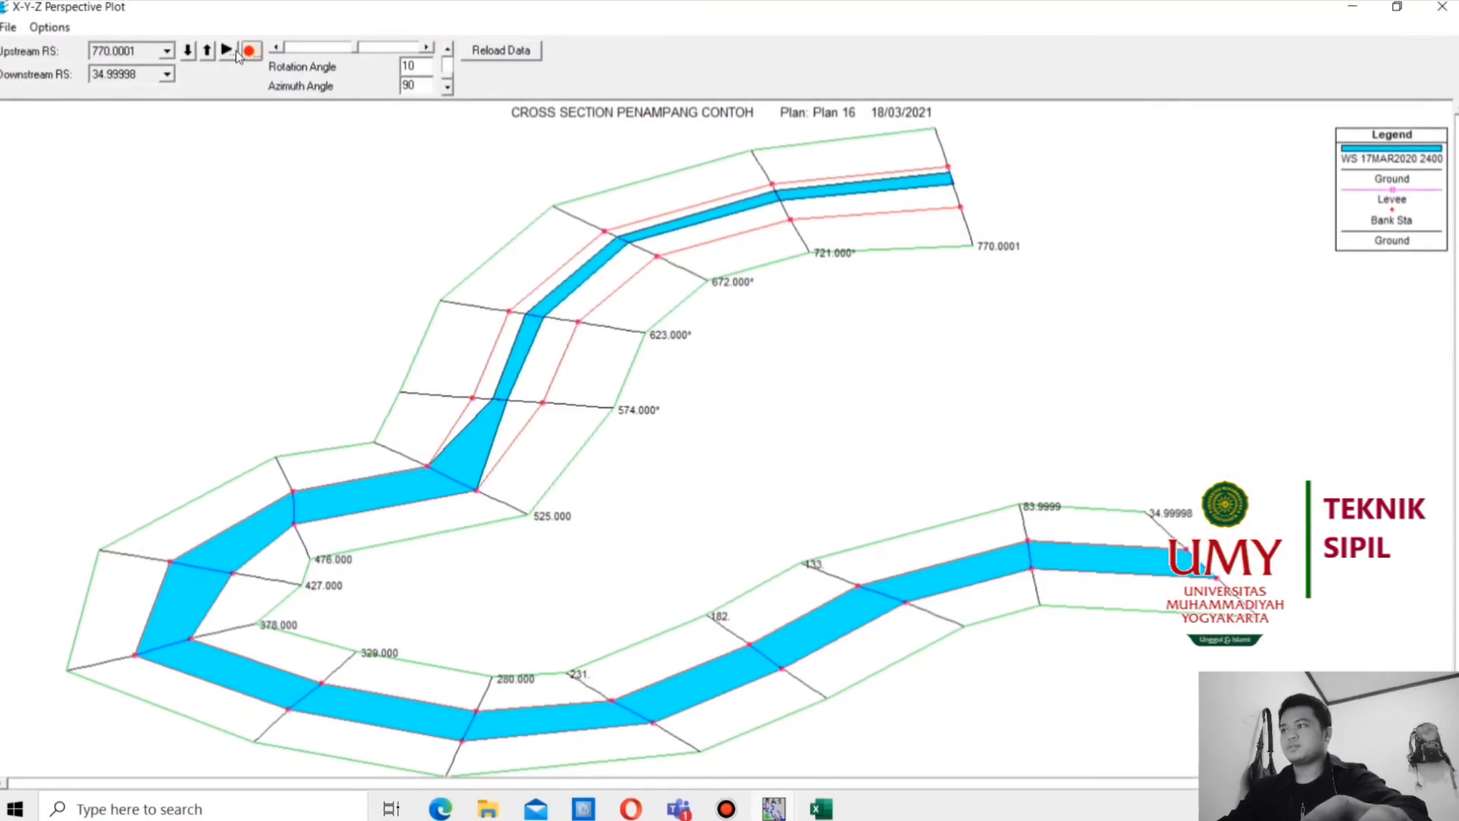
{"action": "left_click", "coordinate": [226, 50]}
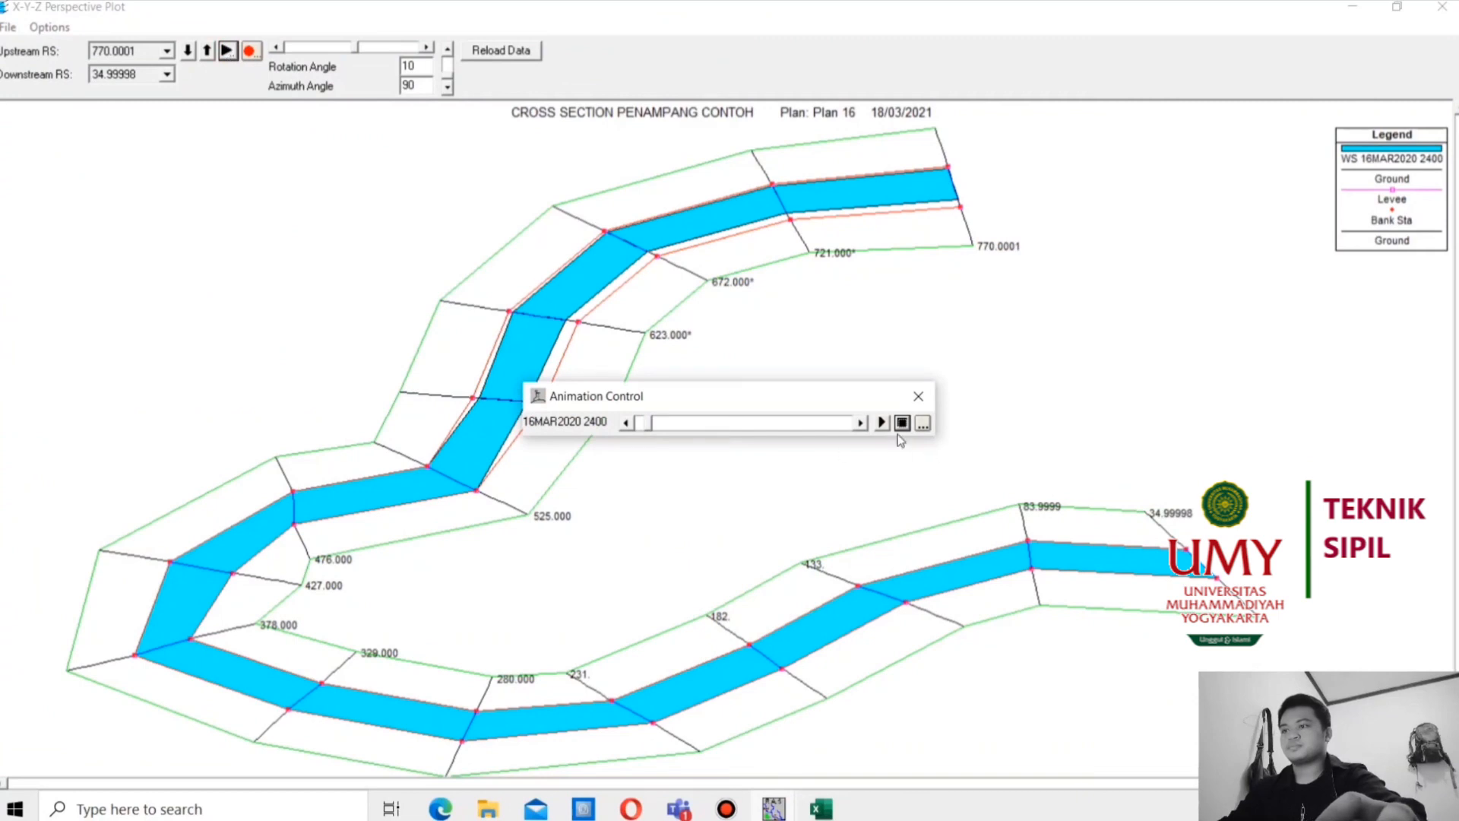
{"action": "left_click", "coordinate": [883, 423]}
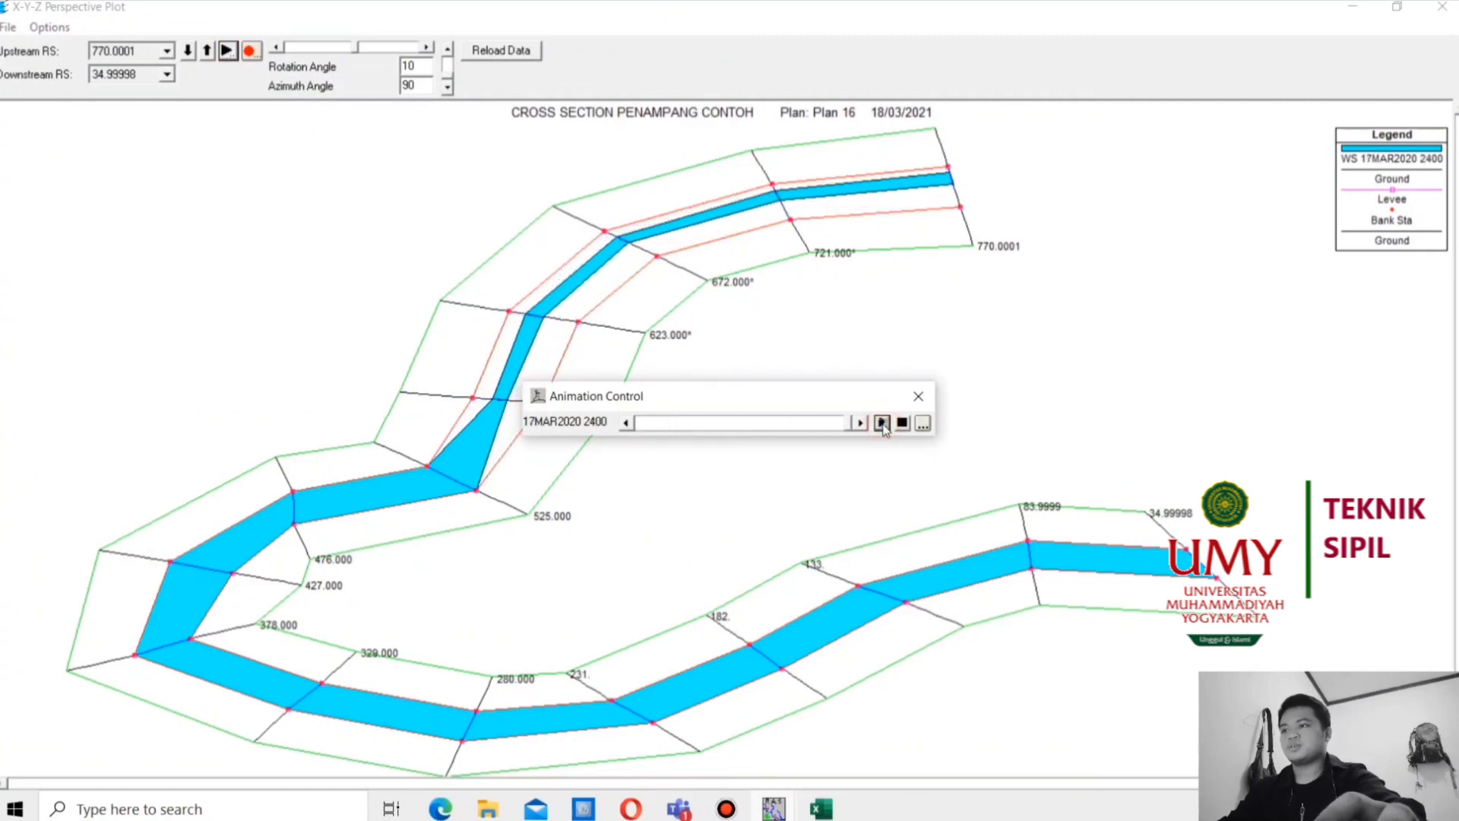
{"action": "left_click", "coordinate": [918, 396]}
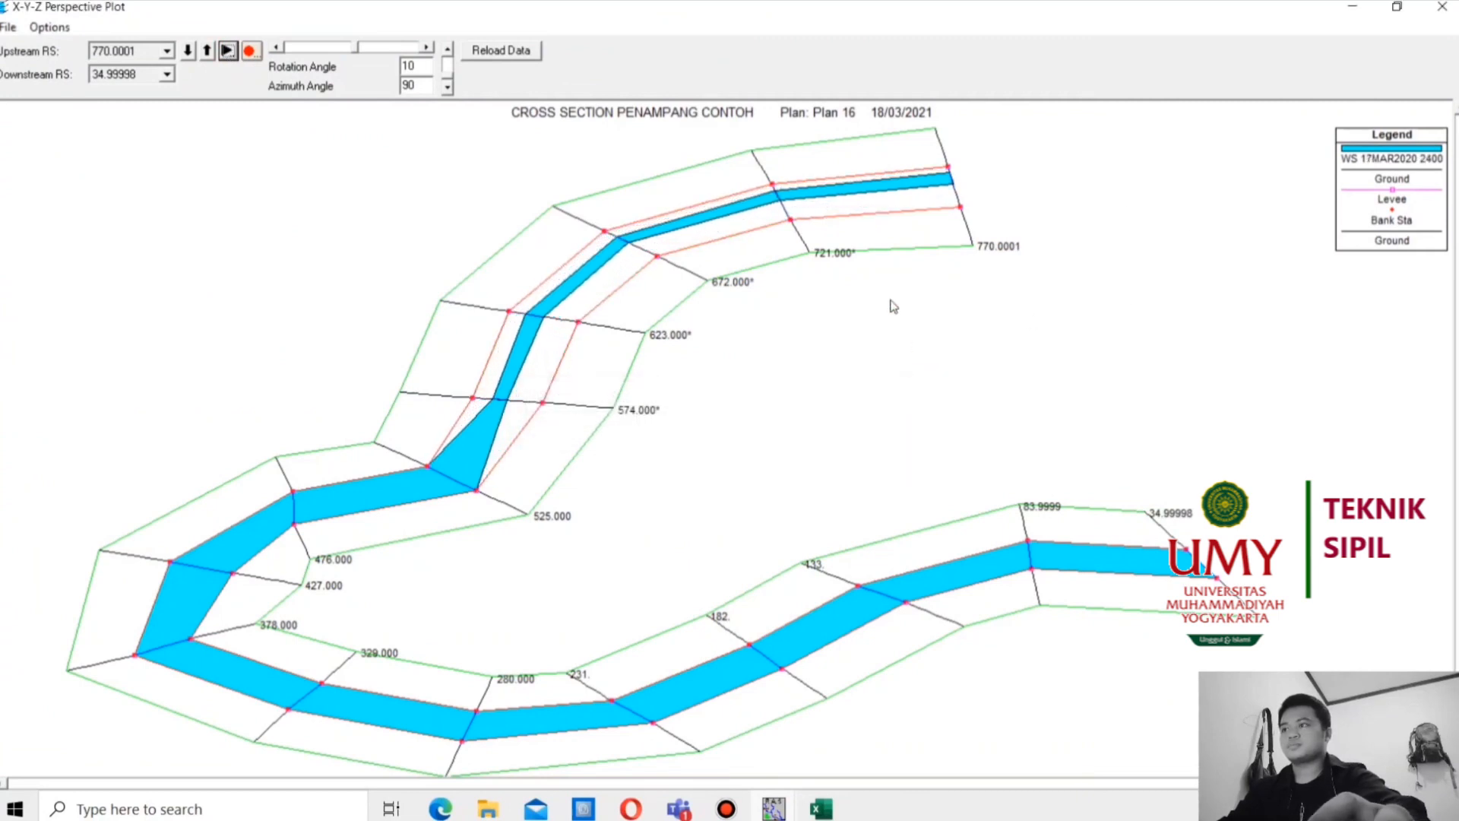
{"action": "left_click", "coordinate": [1442, 7]}
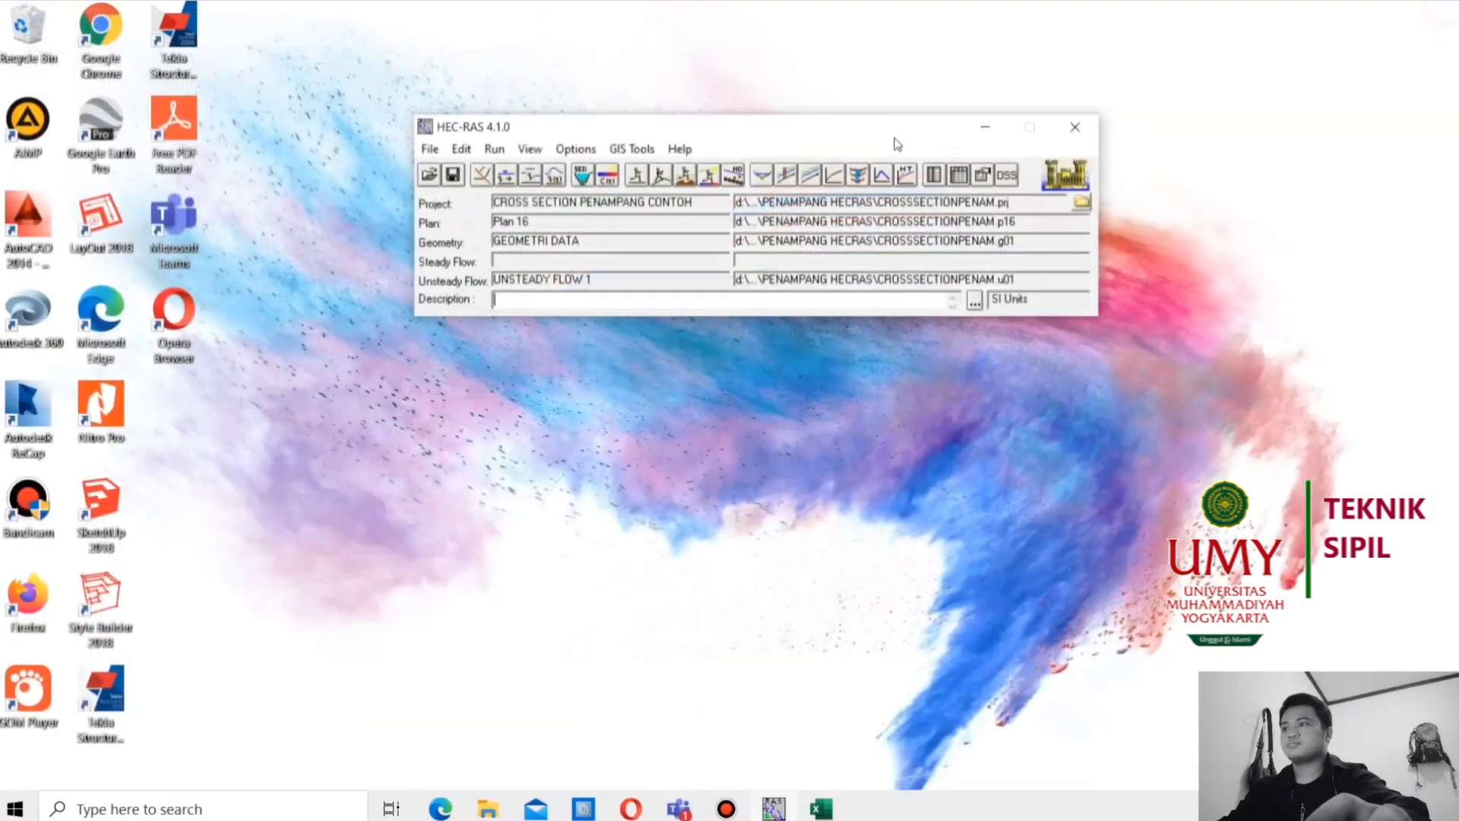